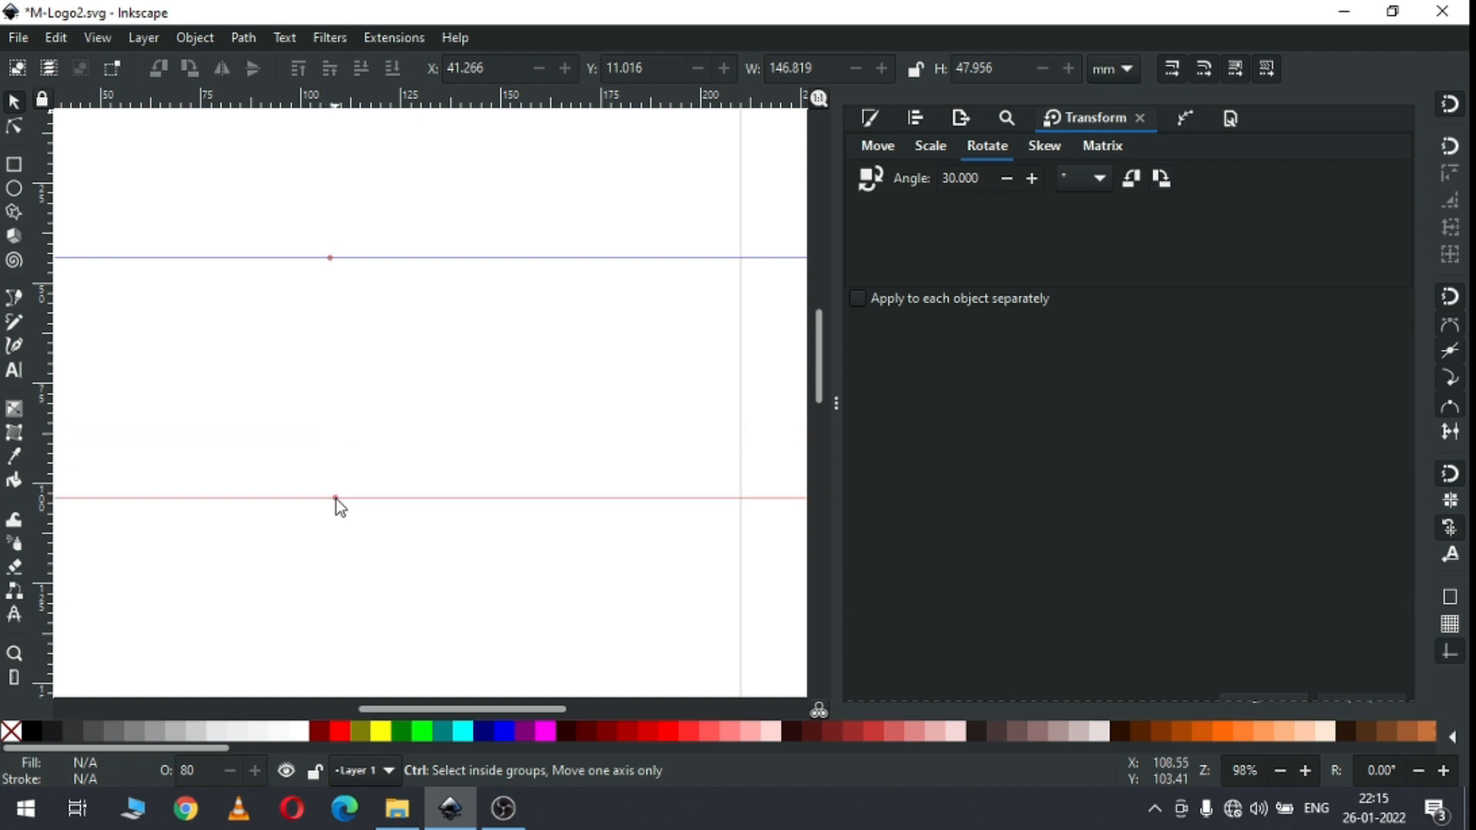
Step: Save the document with its two horizontal guides
{"action": "key", "text": "ctrl+s"}
{"action": "scroll", "coordinate": [818, 371], "scroll_direction": "up", "scroll_amount": 2}
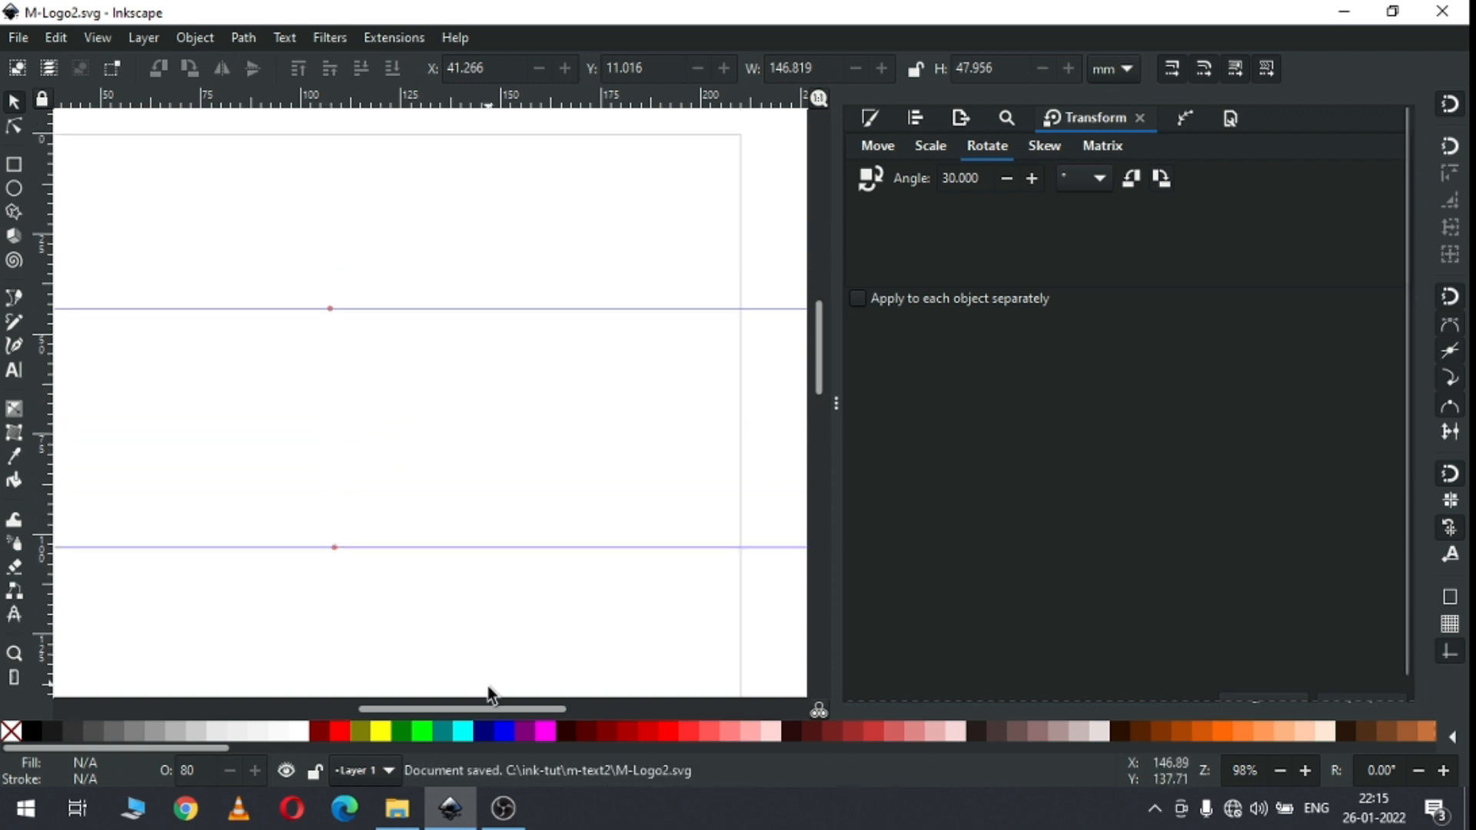
{"action": "scroll", "coordinate": [514, 708], "scroll_direction": "left", "scroll_amount": 5}
{"action": "key", "text": "ctrl+s"}
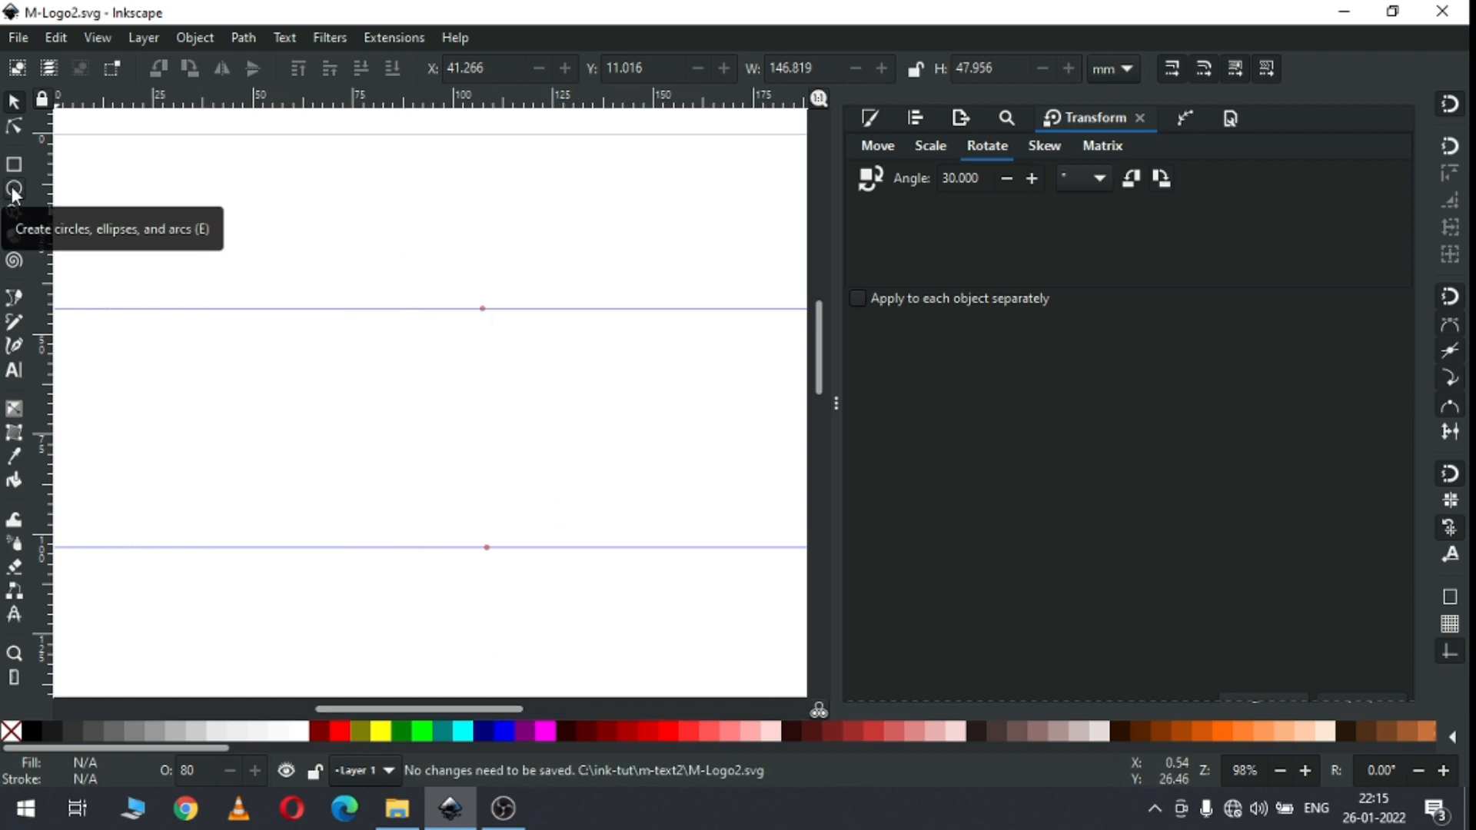
Step: Draw a circle with a radius of about 23 mm between the two guides and remove its fill
{"action": "left_click", "coordinate": [14, 190]}
{"action": "left_click_drag", "start_coordinate": [331, 428], "coordinate": [439, 521]}
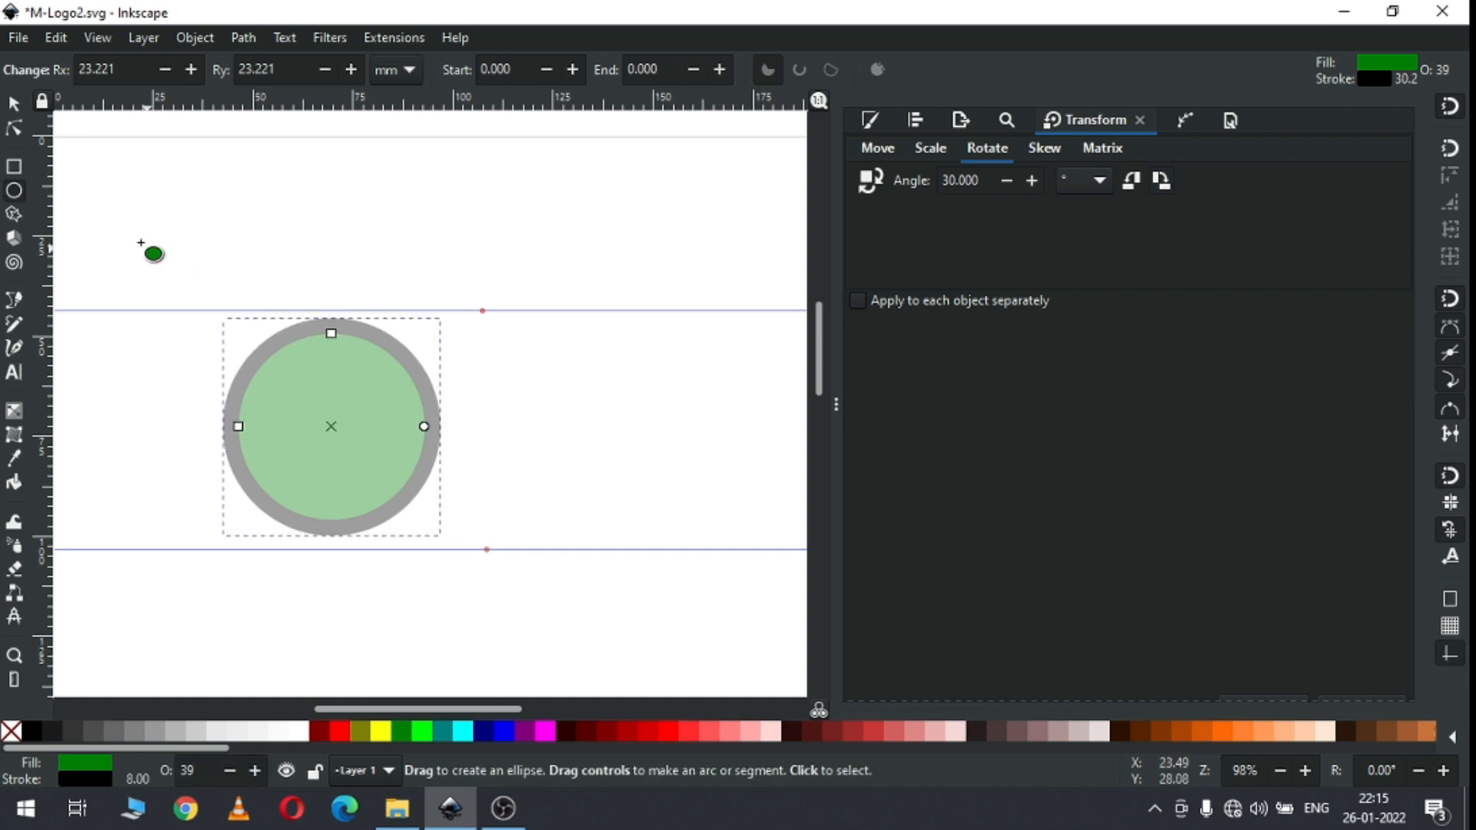
{"action": "left_click", "coordinate": [14, 105]}
{"action": "left_click", "coordinate": [11, 731]}
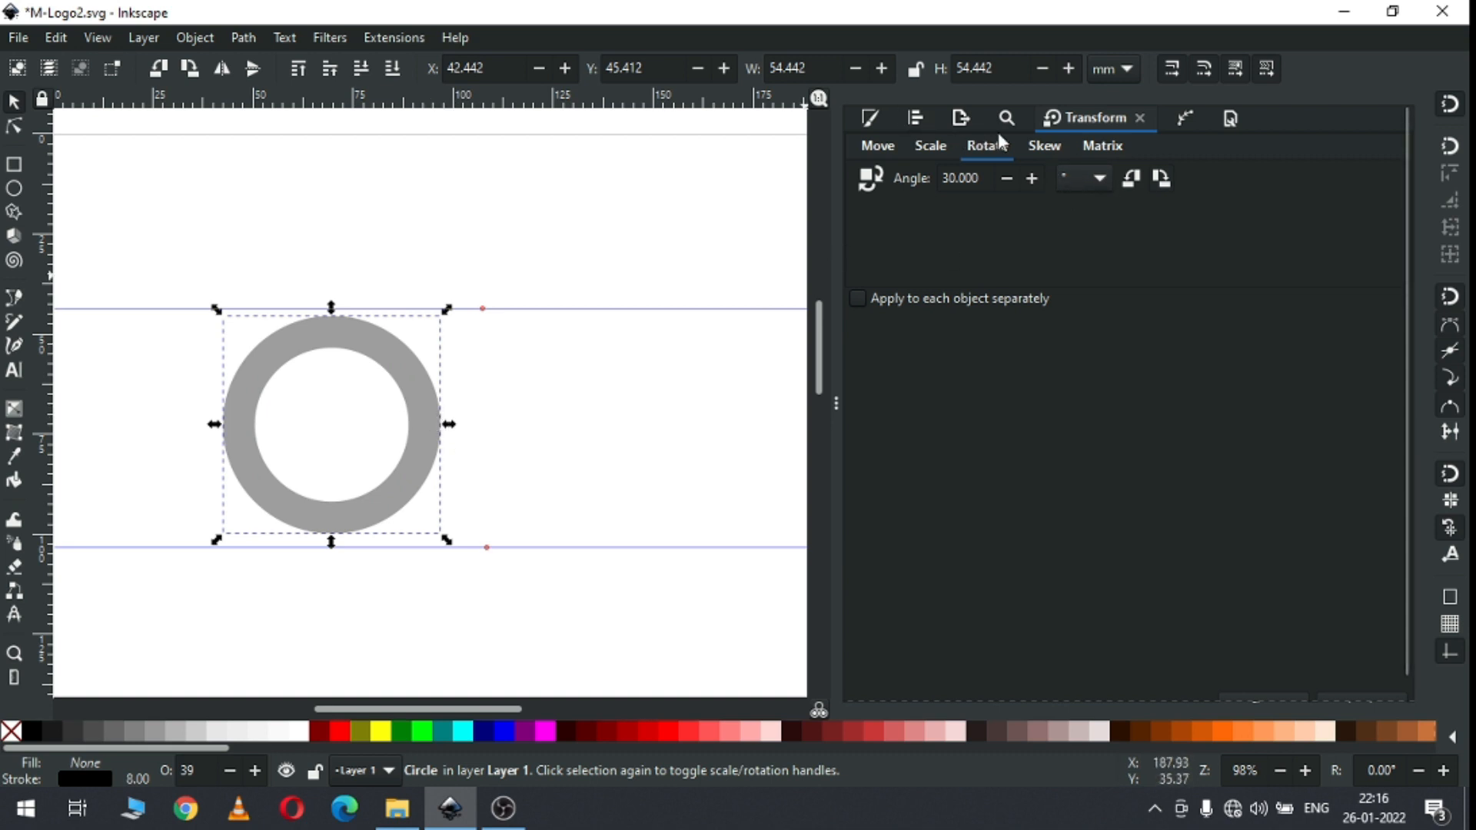
Step: Set the circle's stroke width to 10 mm
{"action": "left_click", "coordinate": [874, 117]}
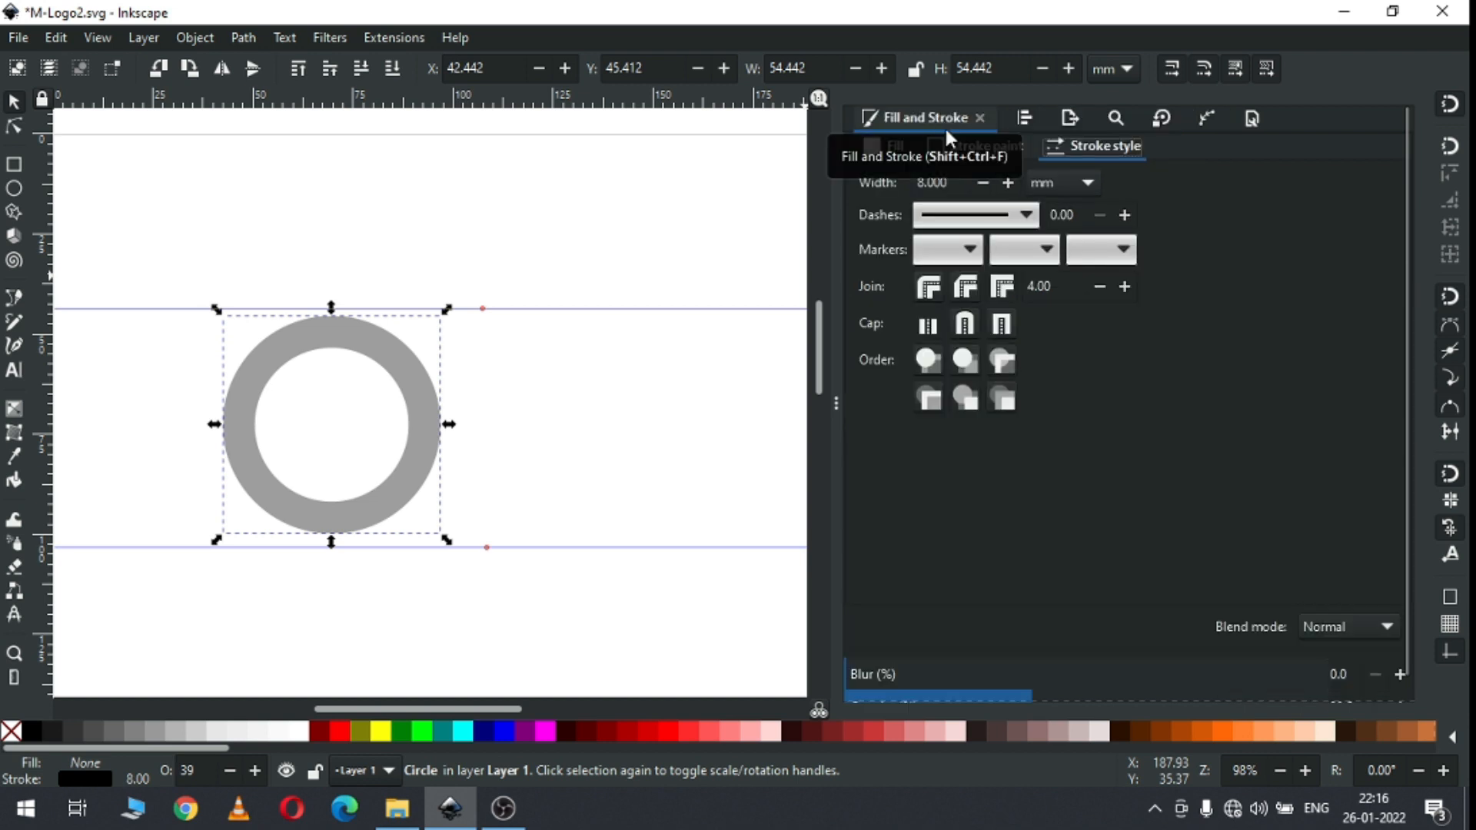
{"action": "left_click", "coordinate": [191, 40]}
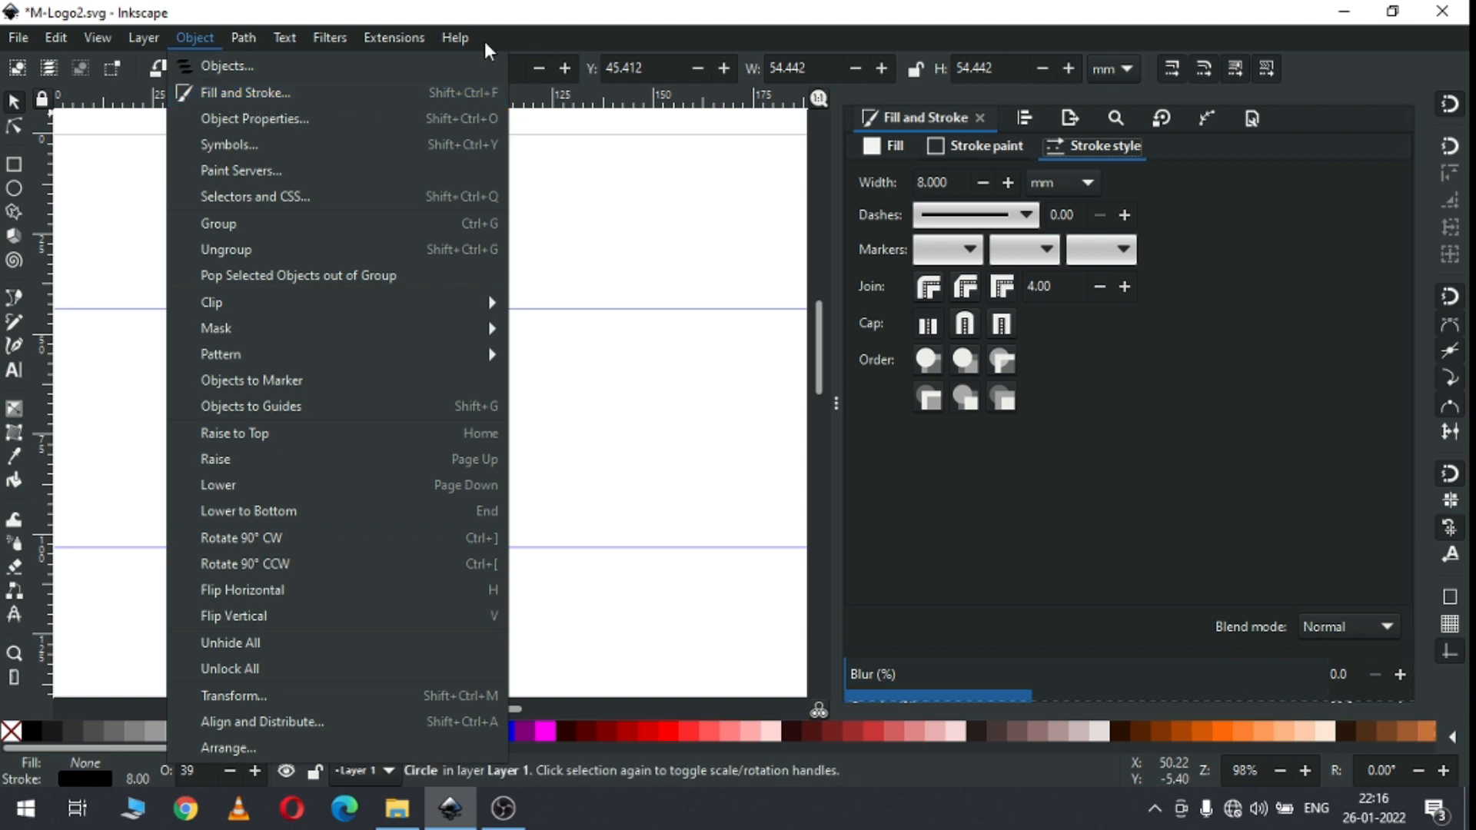
{"action": "left_click", "coordinate": [492, 9]}
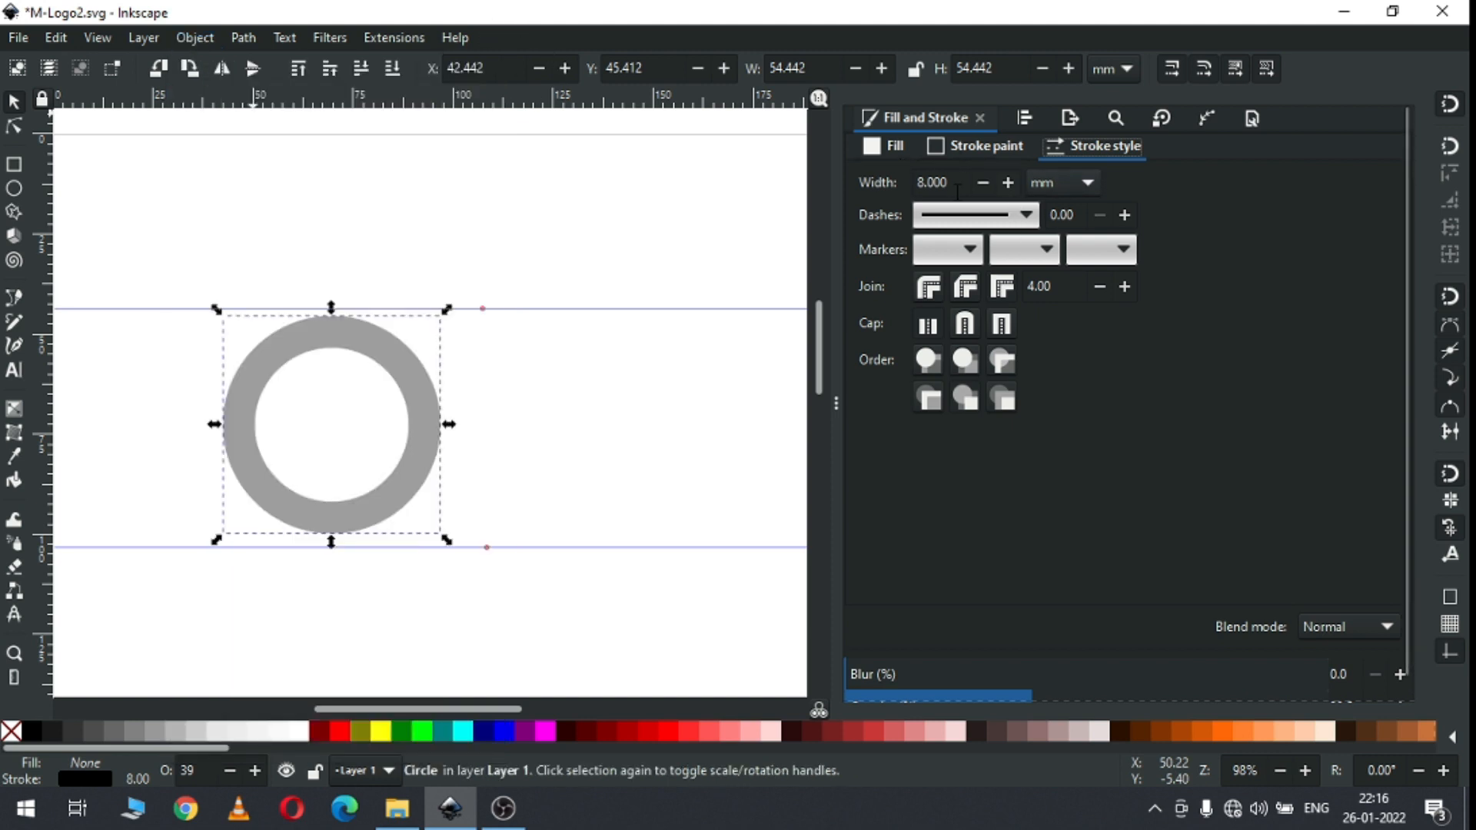
{"action": "double_click", "coordinate": [956, 187]}
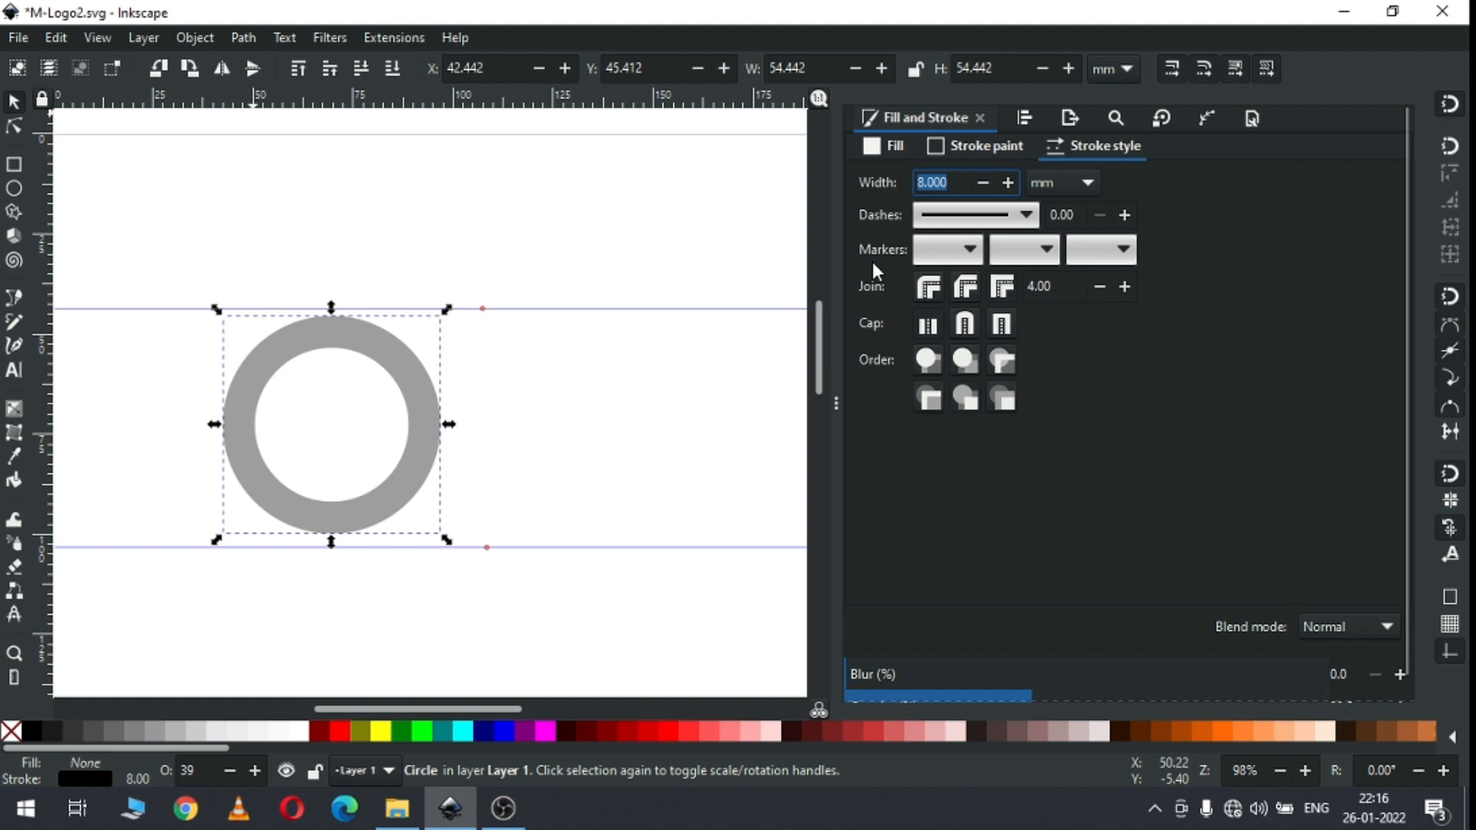
{"action": "type", "text": "10"}
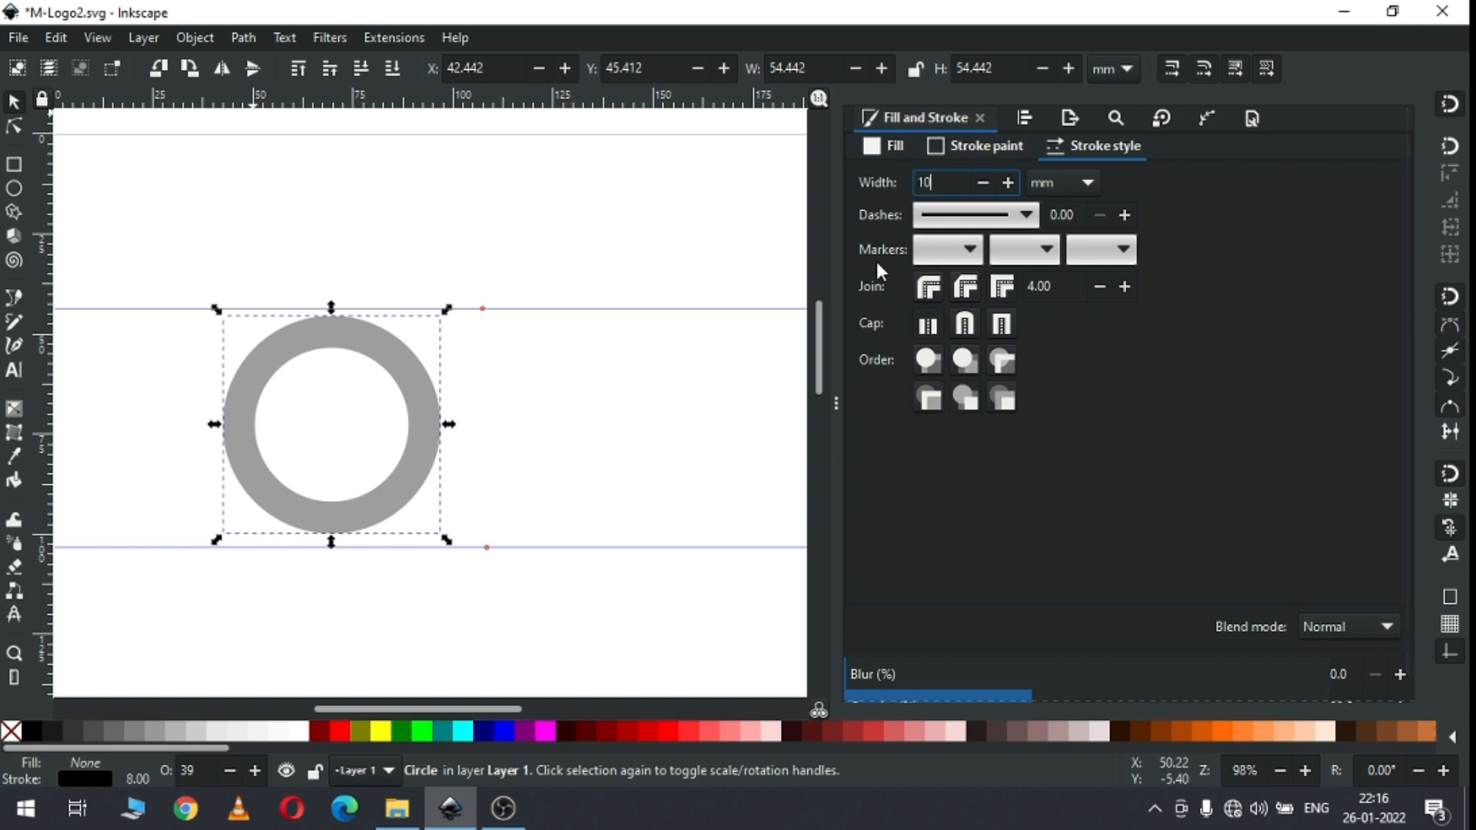
{"action": "key", "text": "Return"}
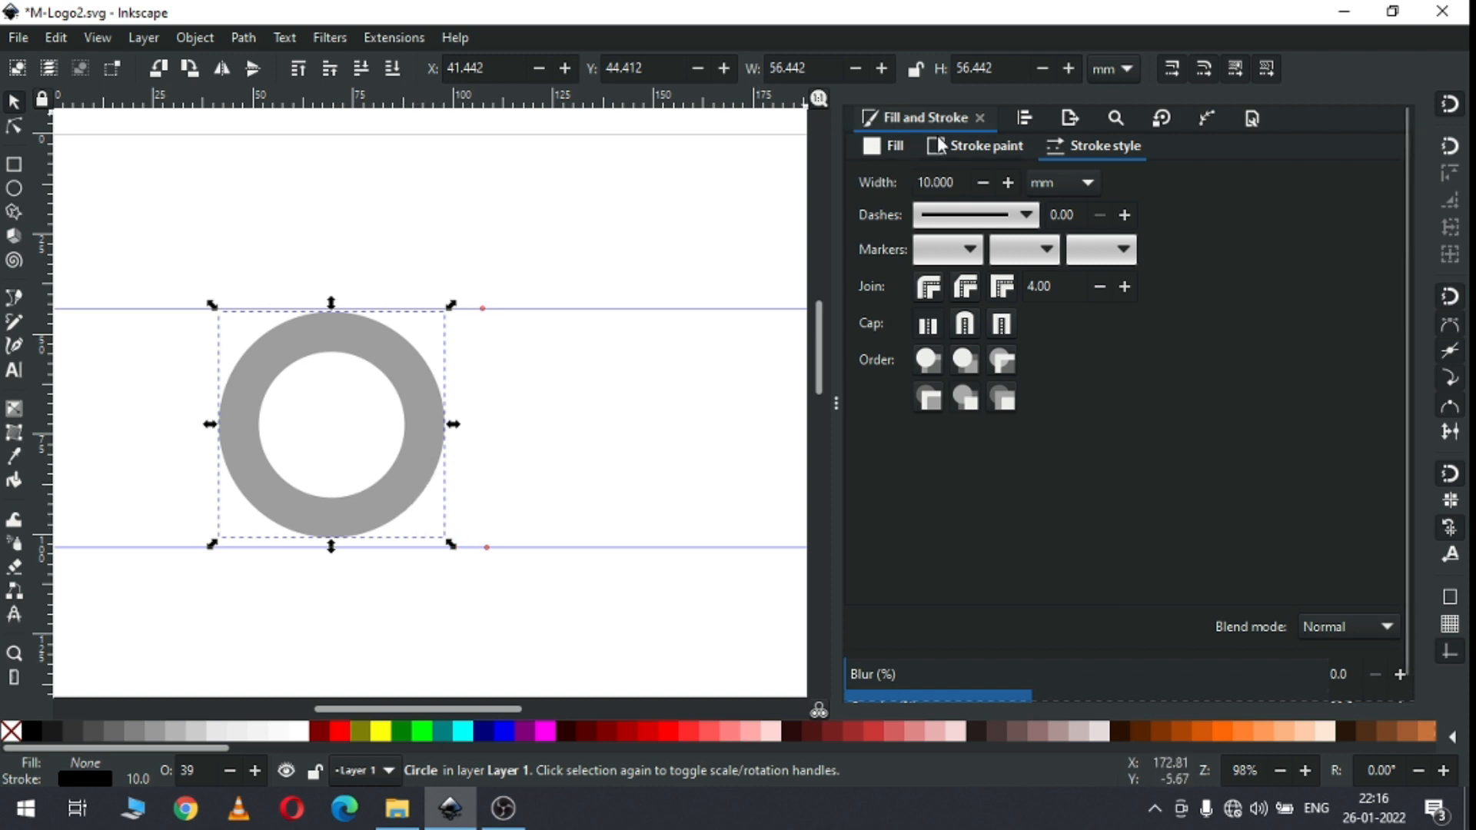
Step: Set the circle's stroke width to 15 mm
{"action": "left_click", "coordinate": [970, 146]}
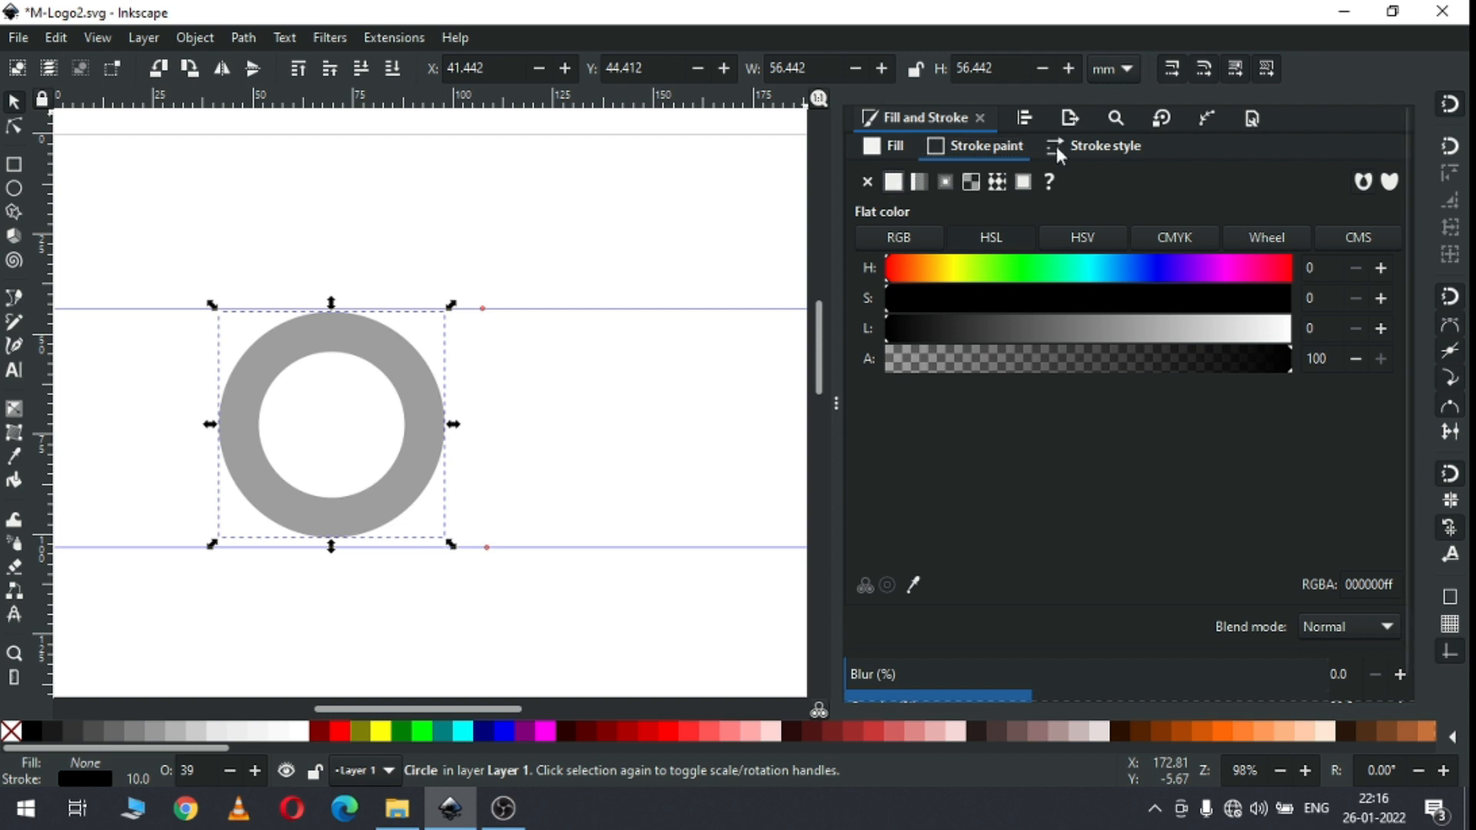
{"action": "left_click", "coordinate": [1112, 143]}
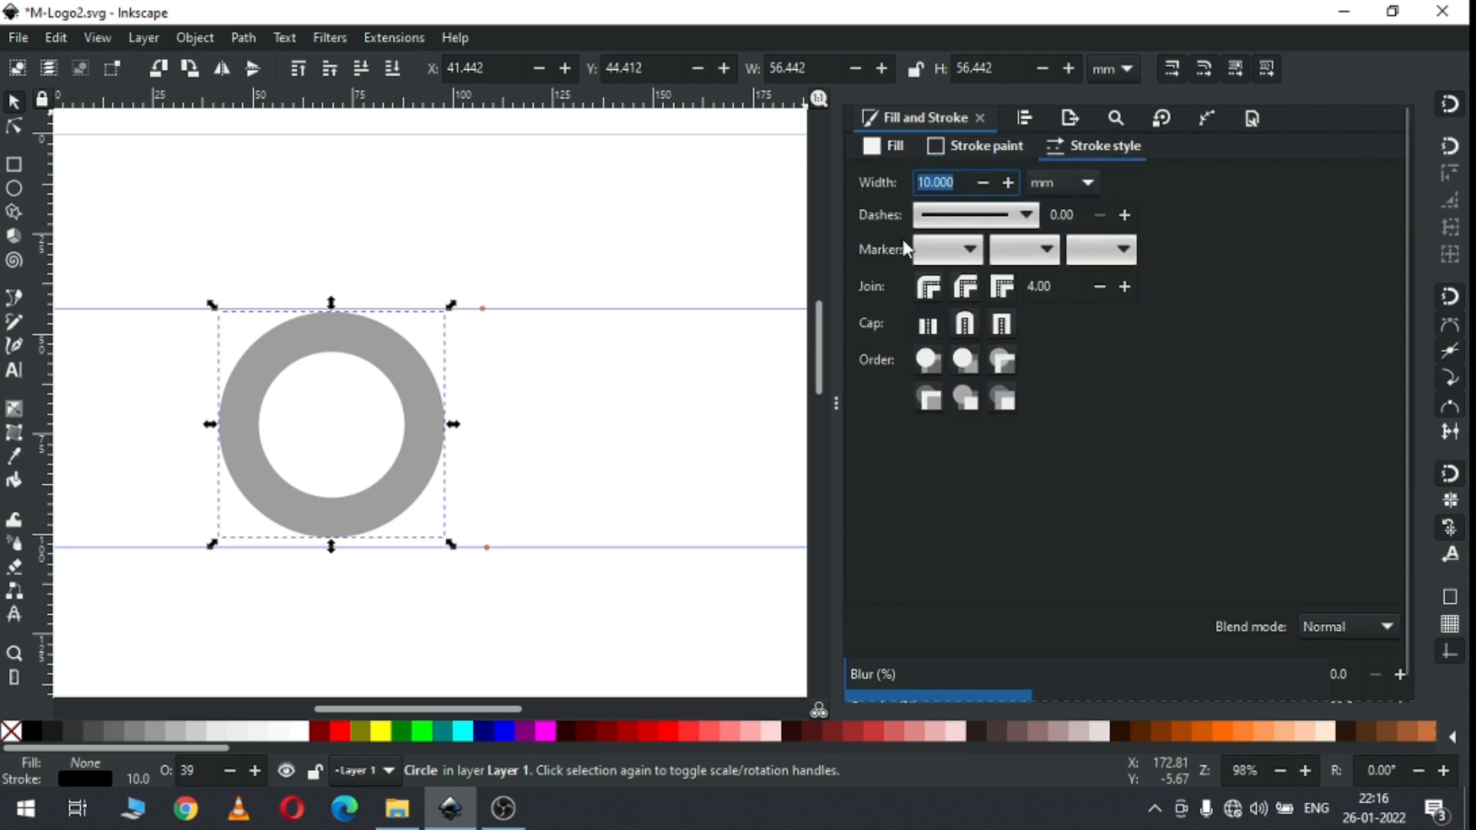
{"action": "type", "text": "15"}
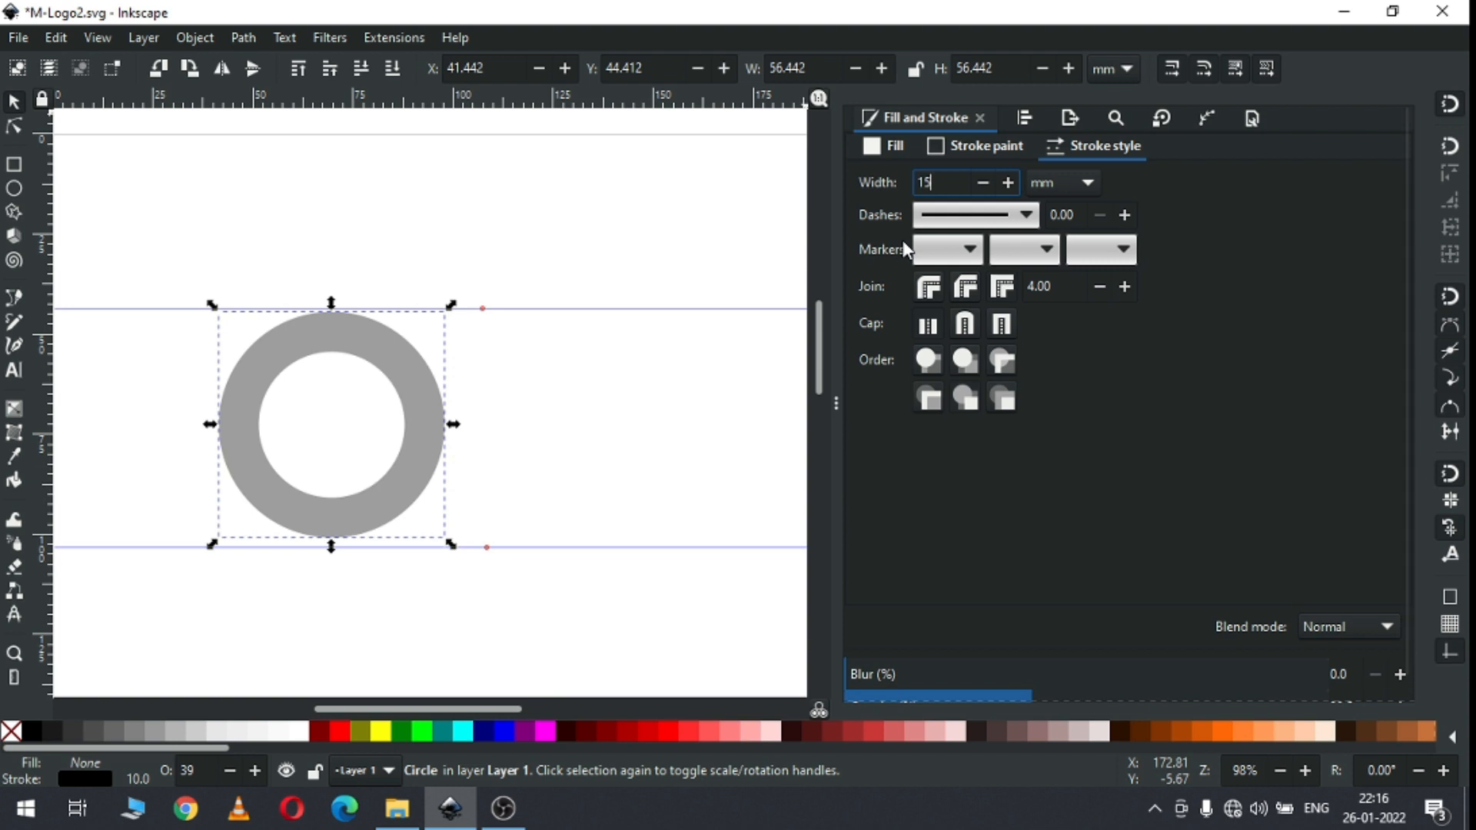
{"action": "key", "text": "Return"}
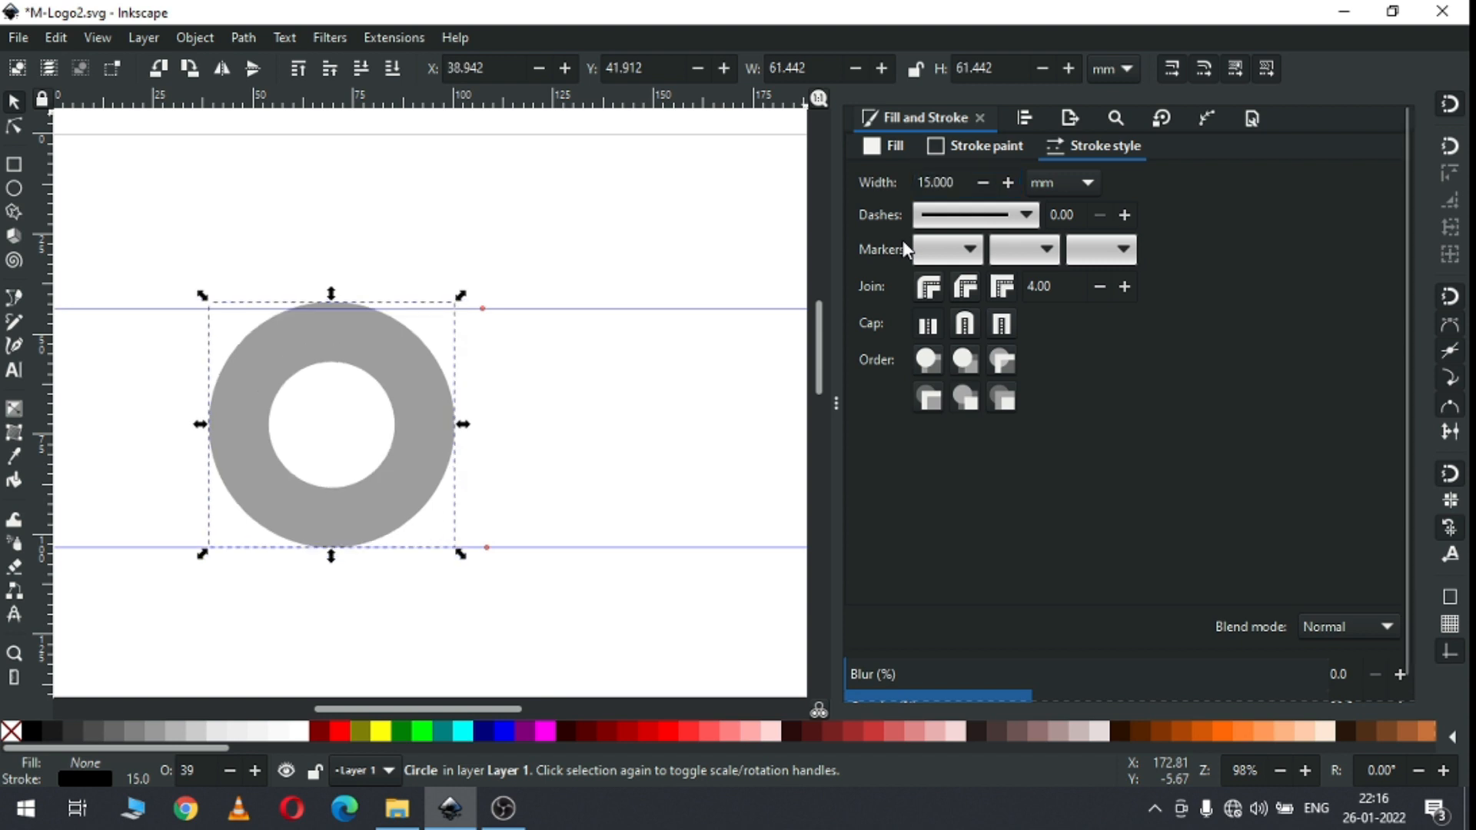
Step: Draw a straight vertical line down from the upper guide beside the circle and set its stroke width to 15 mm
{"action": "left_click", "coordinate": [16, 326]}
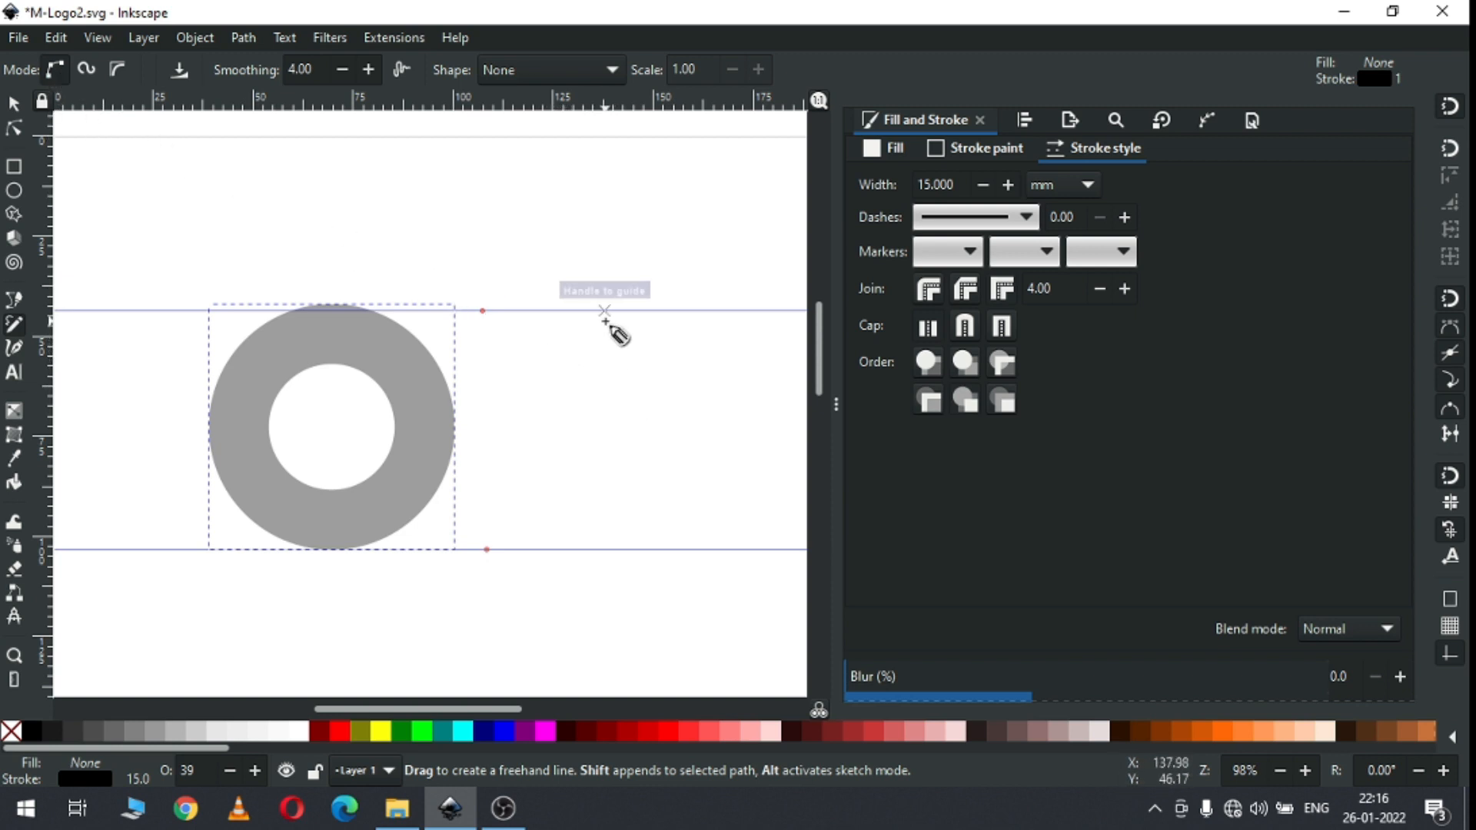
{"action": "left_click_drag", "start_coordinate": [605, 311], "coordinate": [602, 407]}
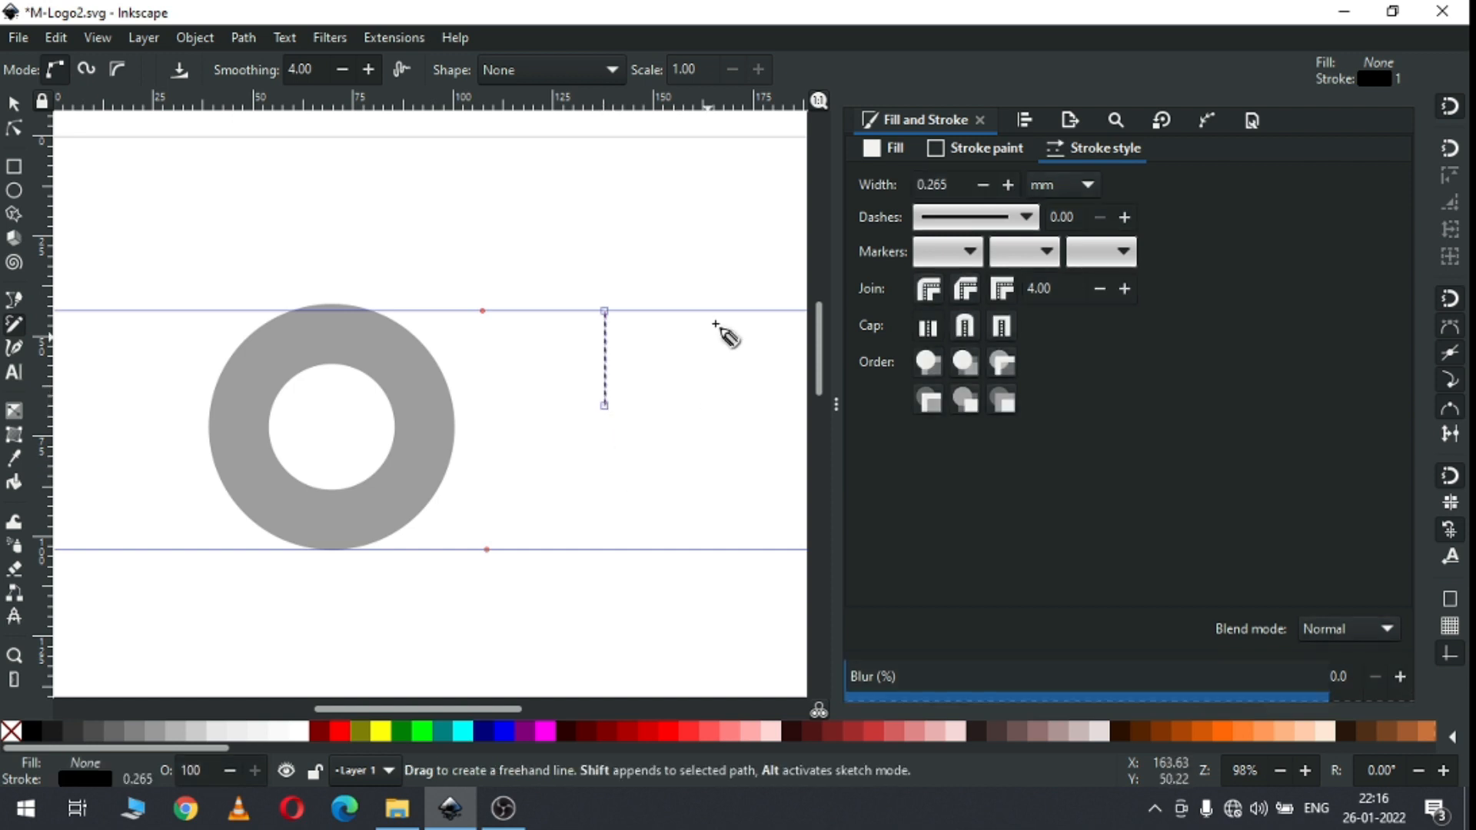
{"action": "left_click", "coordinate": [898, 185]}
{"action": "type", "text": "15"}
{"action": "key", "text": "Return"}
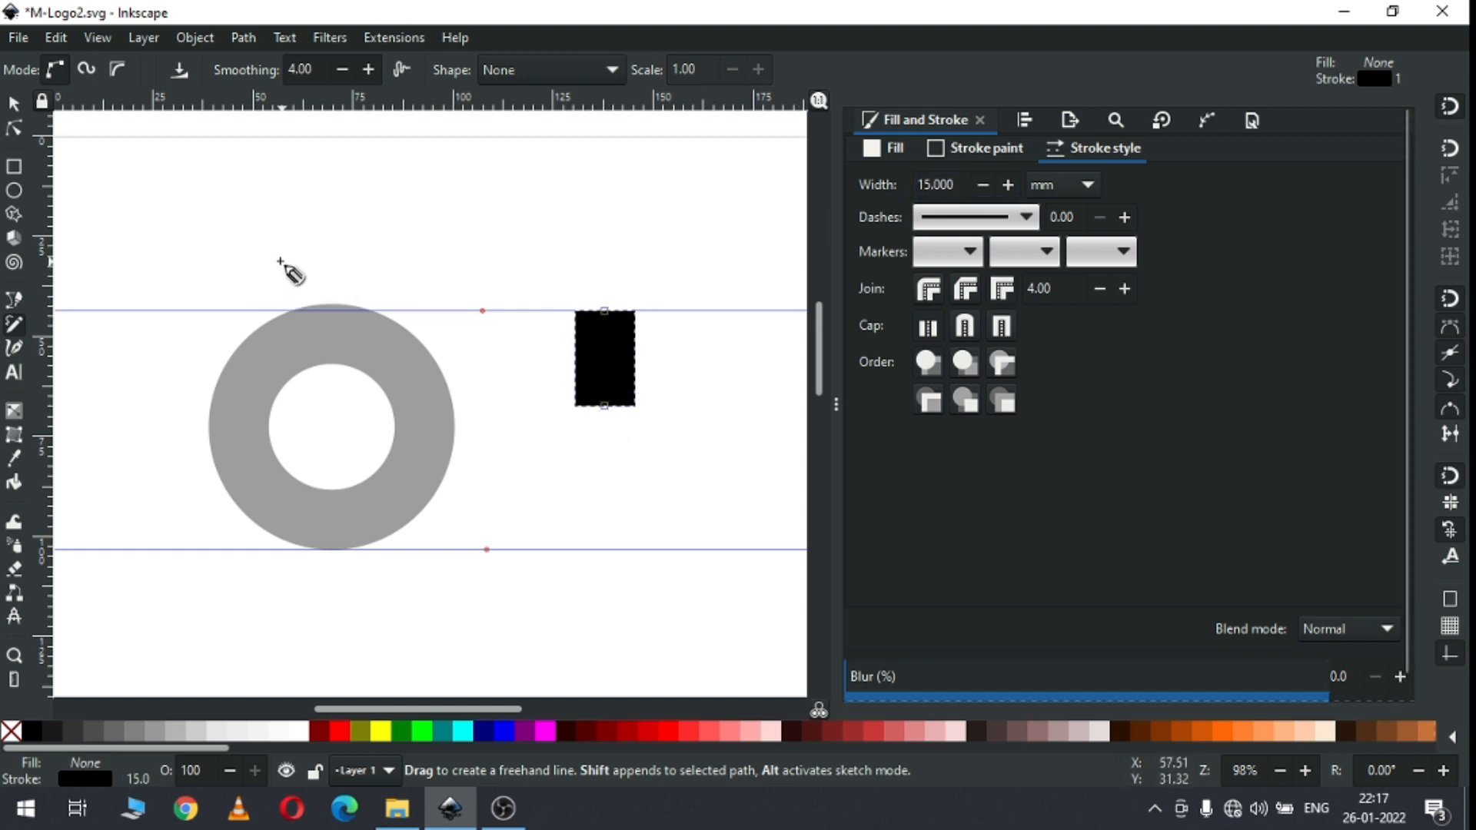
Step: Lengthen the vertical bar to about 29 mm and move it closer to the circle, keeping its top on the upper guide
{"action": "key", "text": "n"}
{"action": "mouse_move", "coordinate": [605, 406]}
{"action": "left_mouse_down"}
{"action": "mouse_move", "coordinate": [605, 424]}
{"action": "mouse_move", "coordinate": [519, 395]}
{"action": "left_mouse_up"}
{"action": "key", "text": "s"}
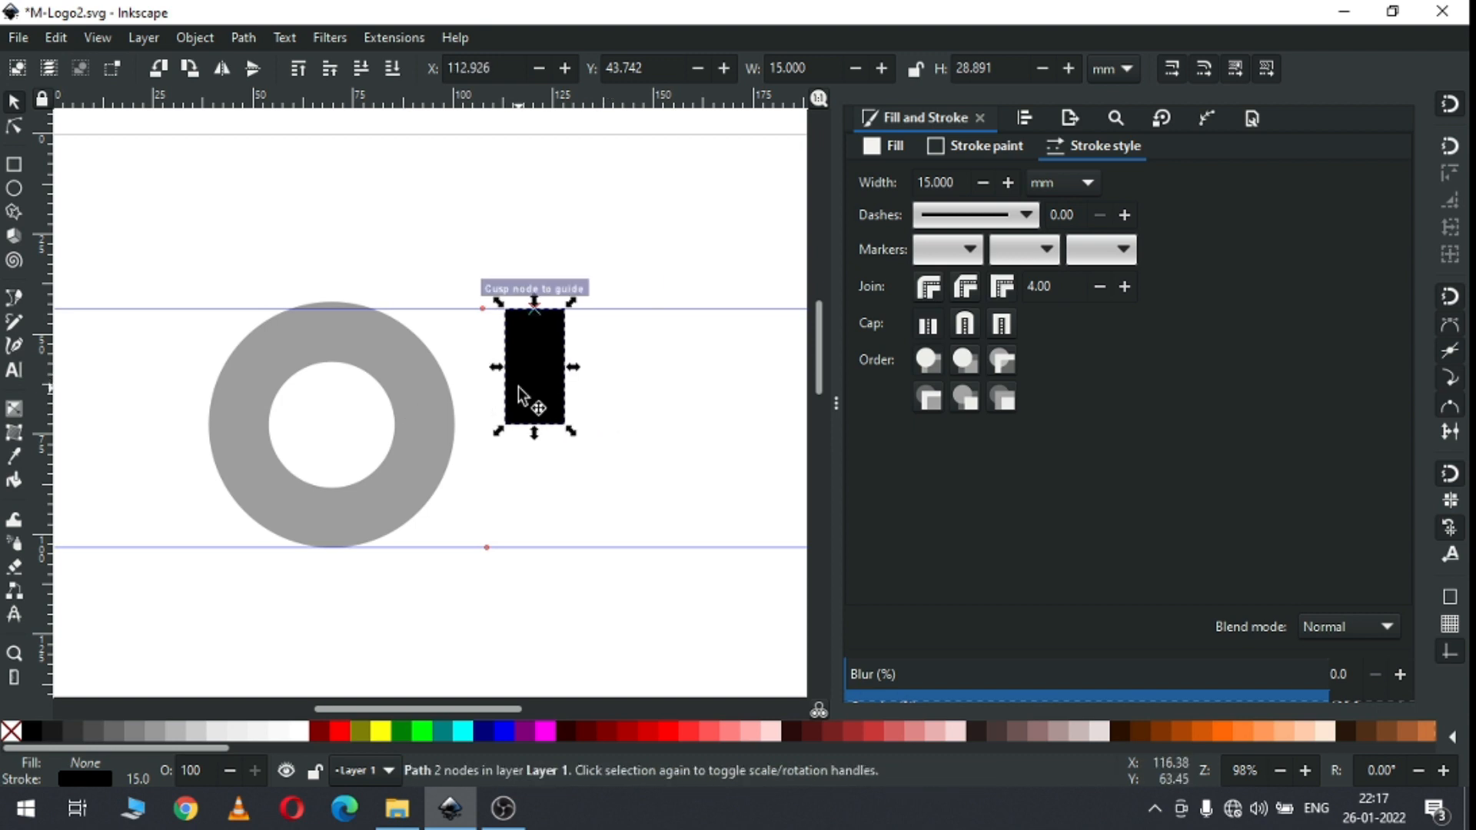
Step: Duplicate the vertical bar and place the copy beside it, away from the circle, with its top on the upper guide
{"action": "right_click", "coordinate": [518, 385]}
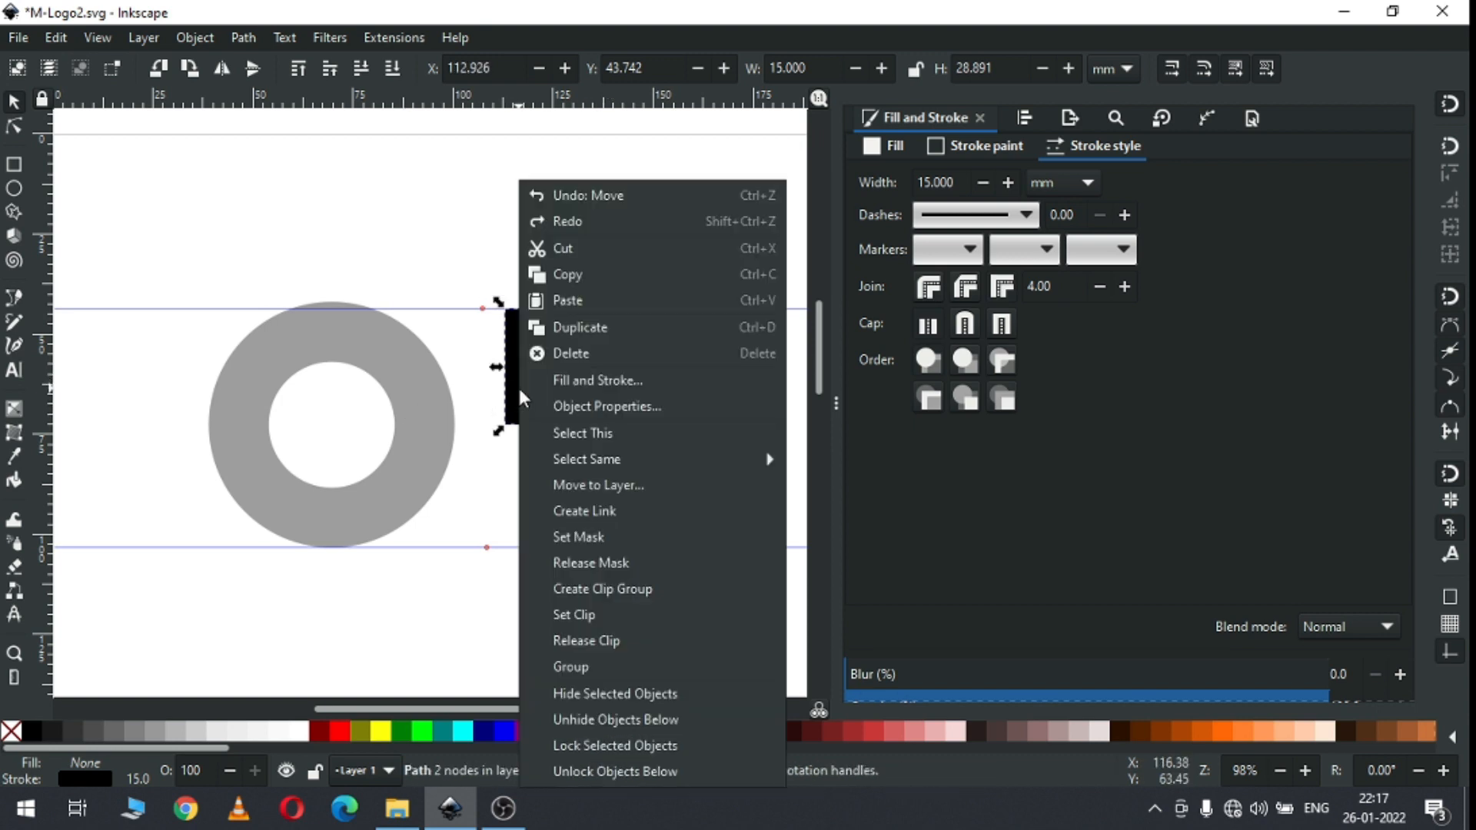
{"action": "left_click", "coordinate": [588, 331]}
{"action": "left_click_drag", "start_coordinate": [459, 708], "coordinate": [495, 709]}
{"action": "left_click_drag", "start_coordinate": [422, 389], "coordinate": [520, 390]}
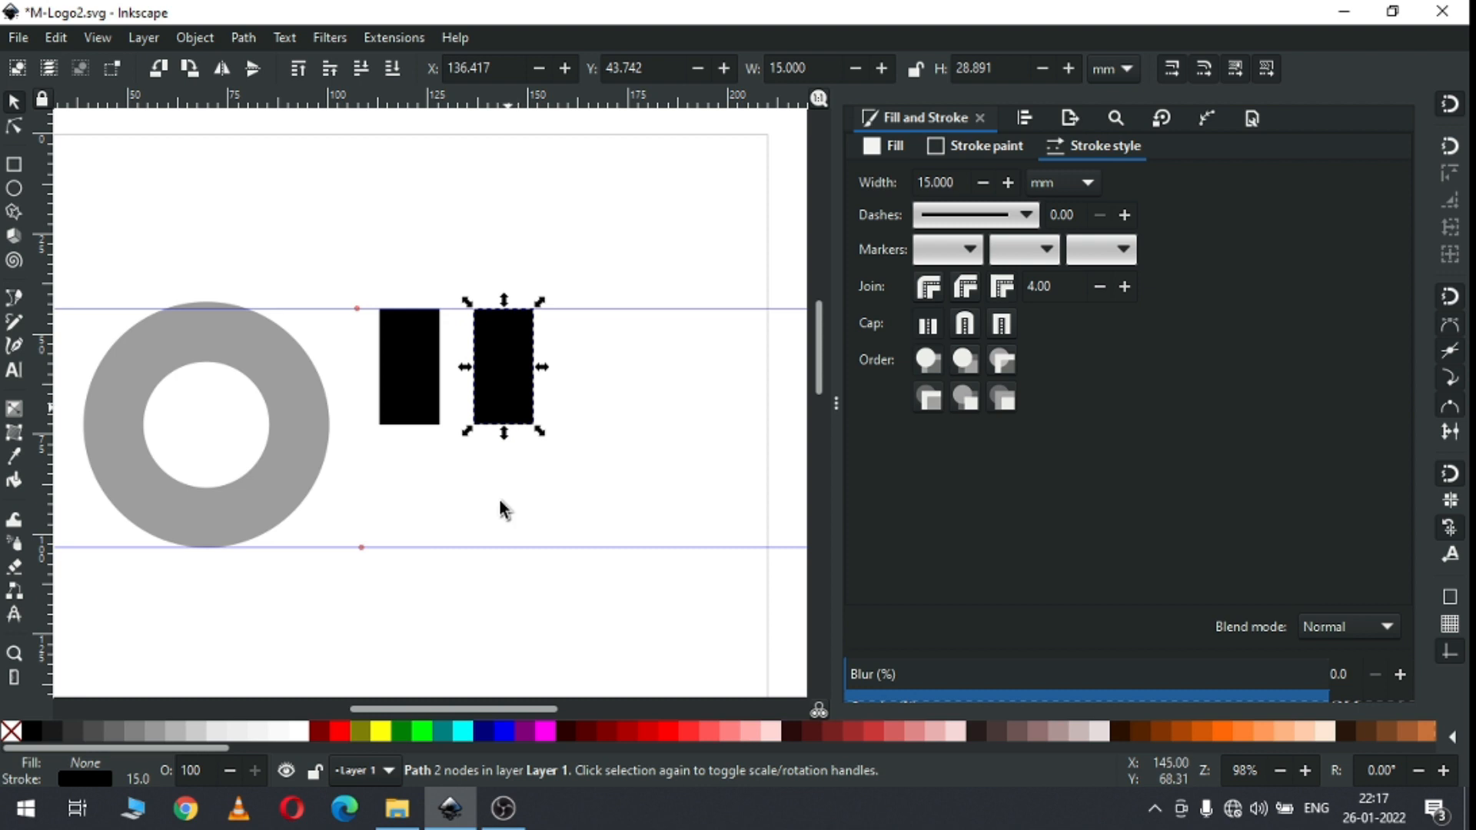
Step: Duplicate the second bar and park the copy near the page's upper-right corner
{"action": "right_click", "coordinate": [514, 343]}
{"action": "left_click", "coordinate": [577, 332]}
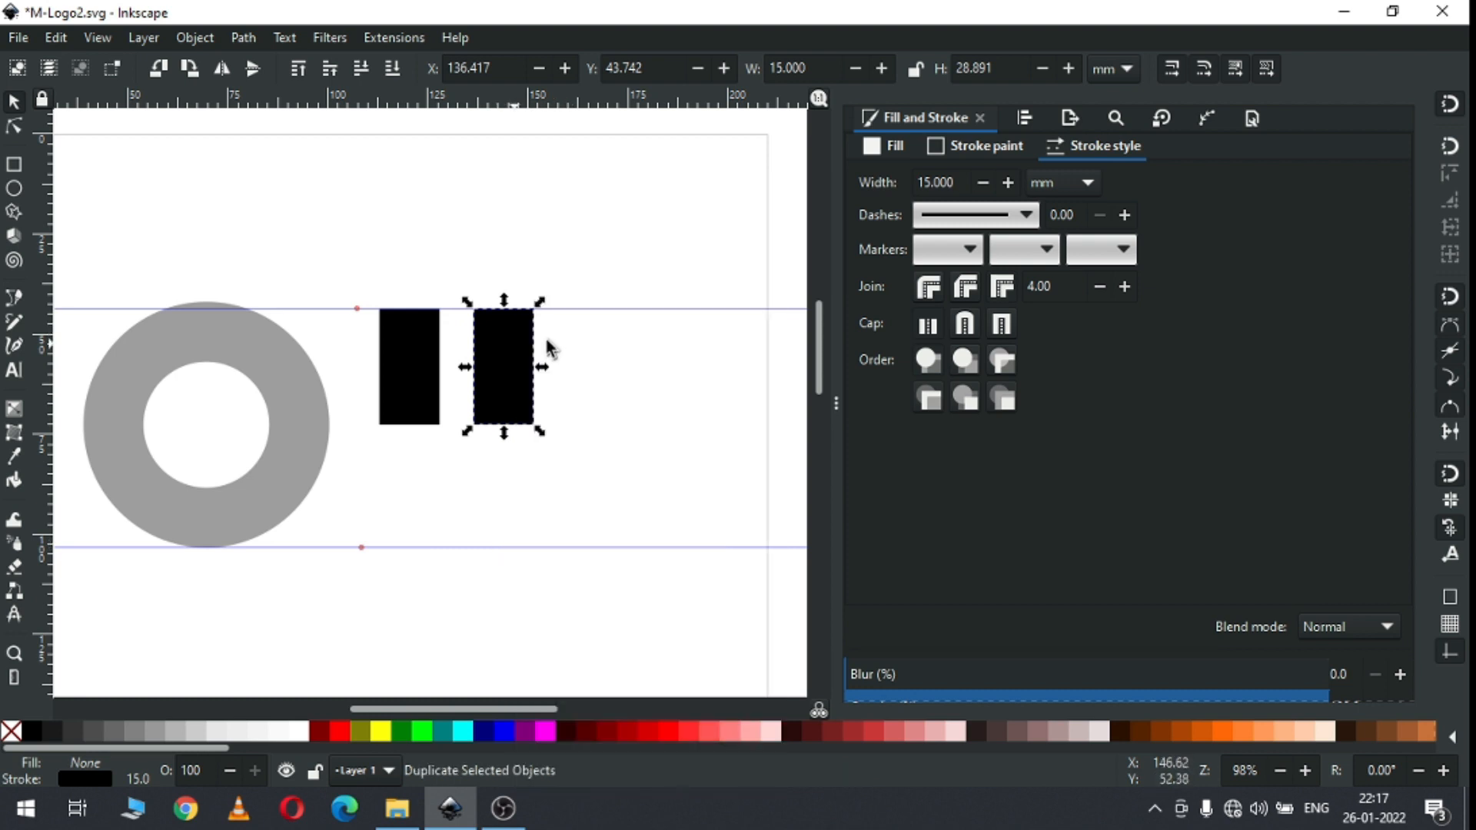
{"action": "left_click_drag", "start_coordinate": [505, 362], "coordinate": [730, 238]}
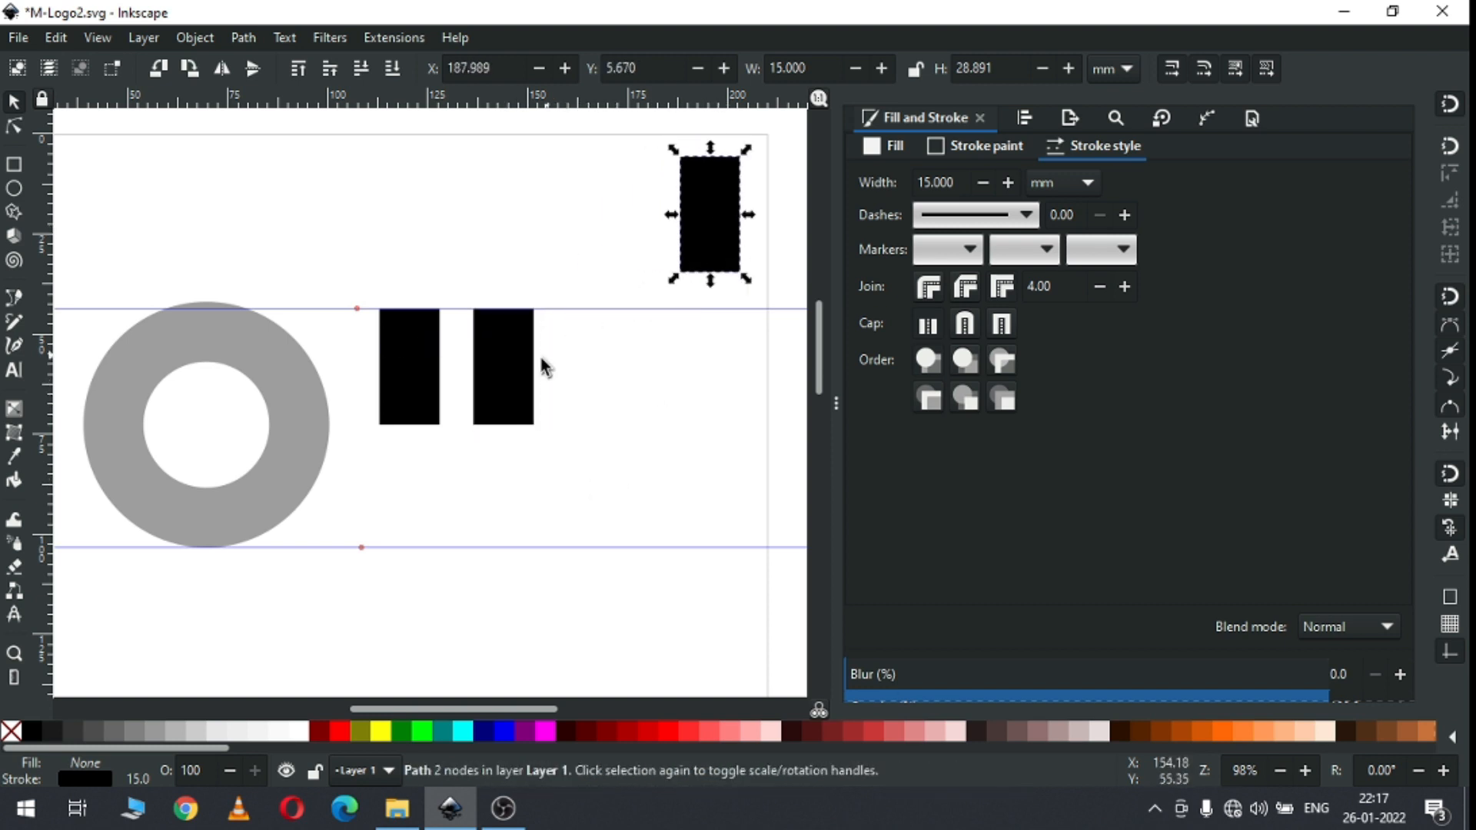
Step: Rotate the second bar on the upper guide by 30°
{"action": "left_click", "coordinate": [498, 375]}
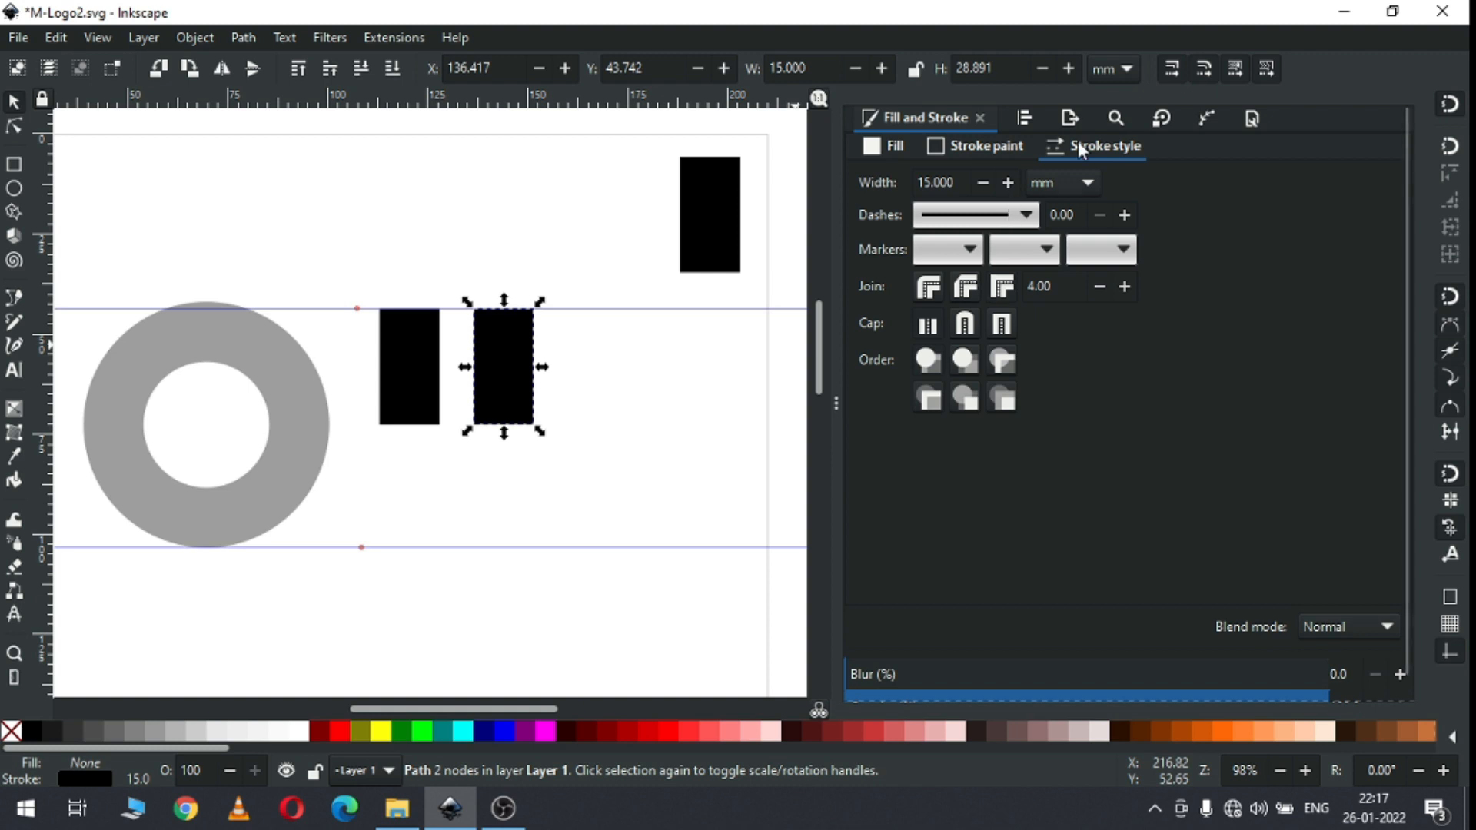
{"action": "left_click", "coordinate": [1160, 120]}
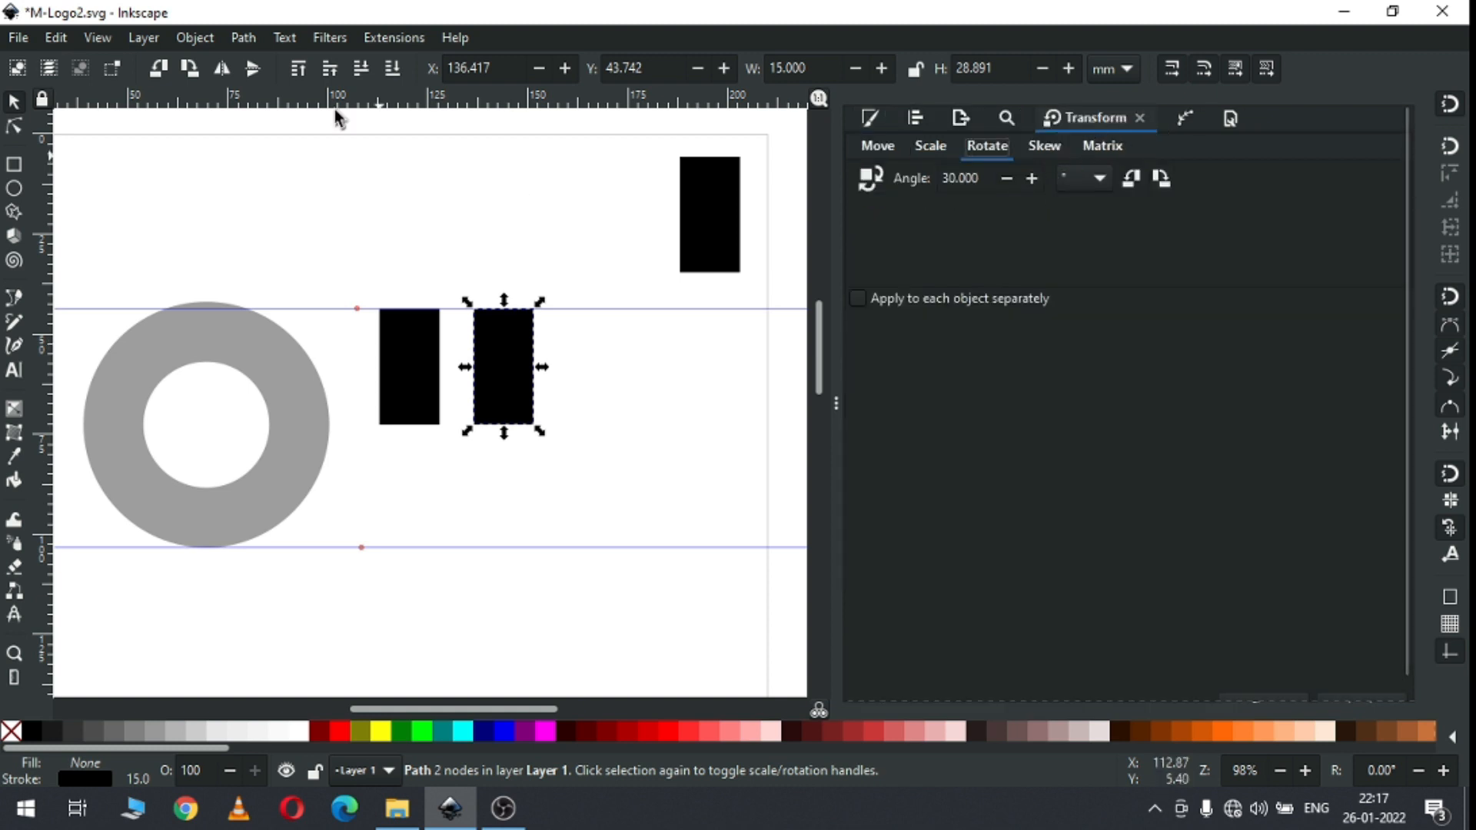
{"action": "left_click", "coordinate": [195, 38]}
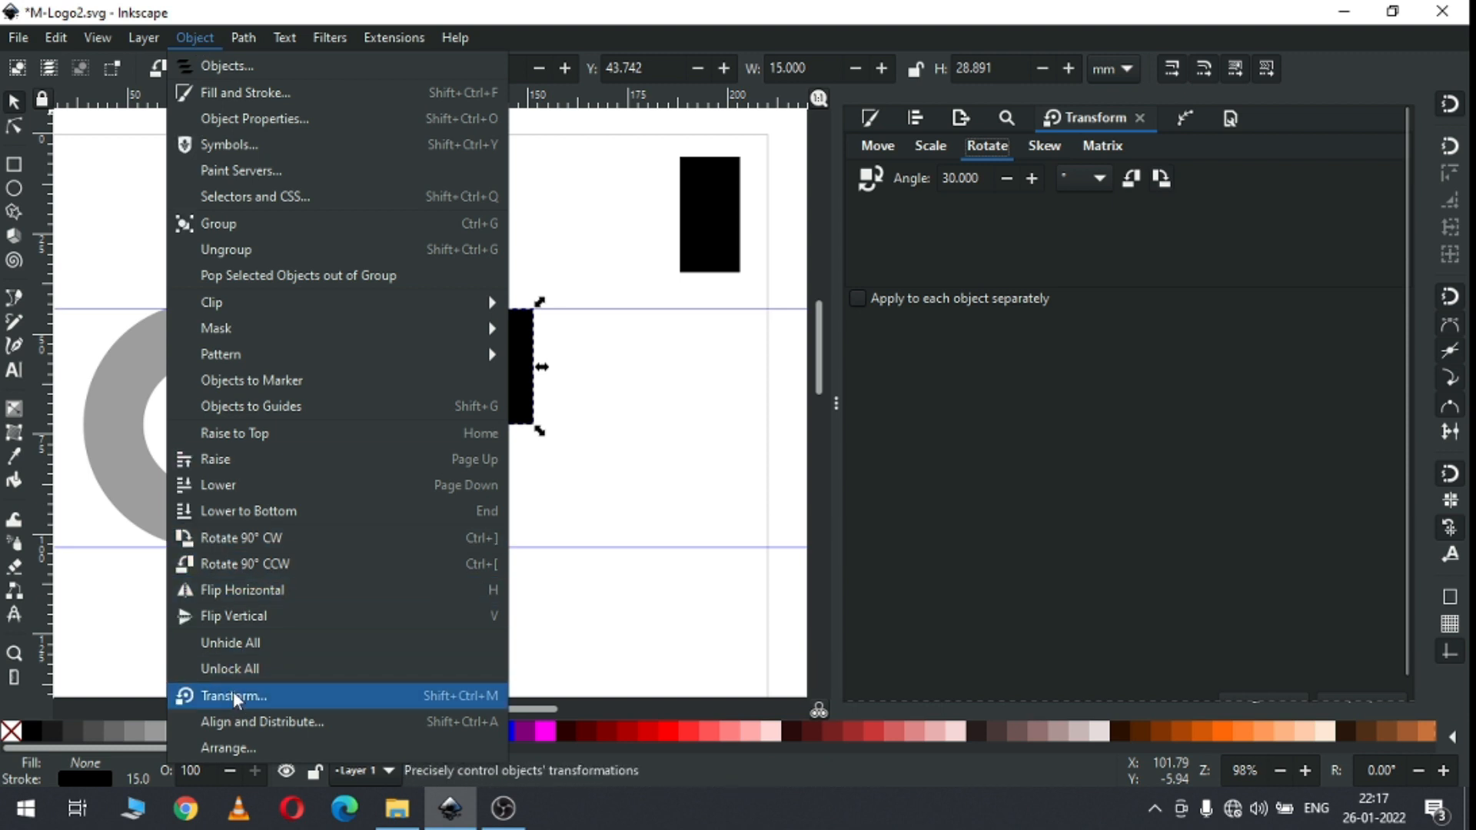
{"action": "left_click", "coordinate": [197, 18]}
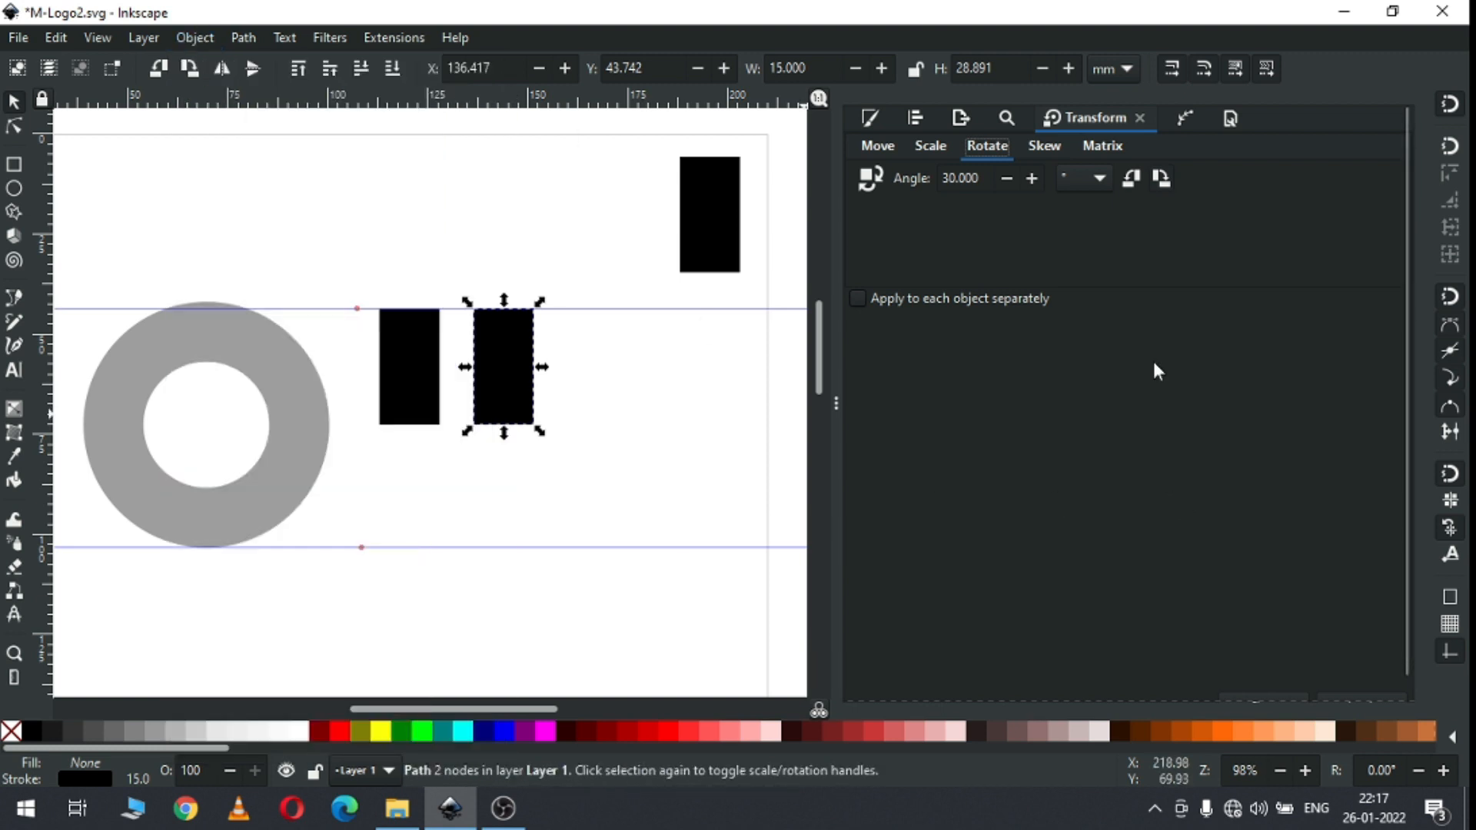
{"action": "left_click", "coordinate": [983, 185]}
{"action": "key", "text": "Return"}
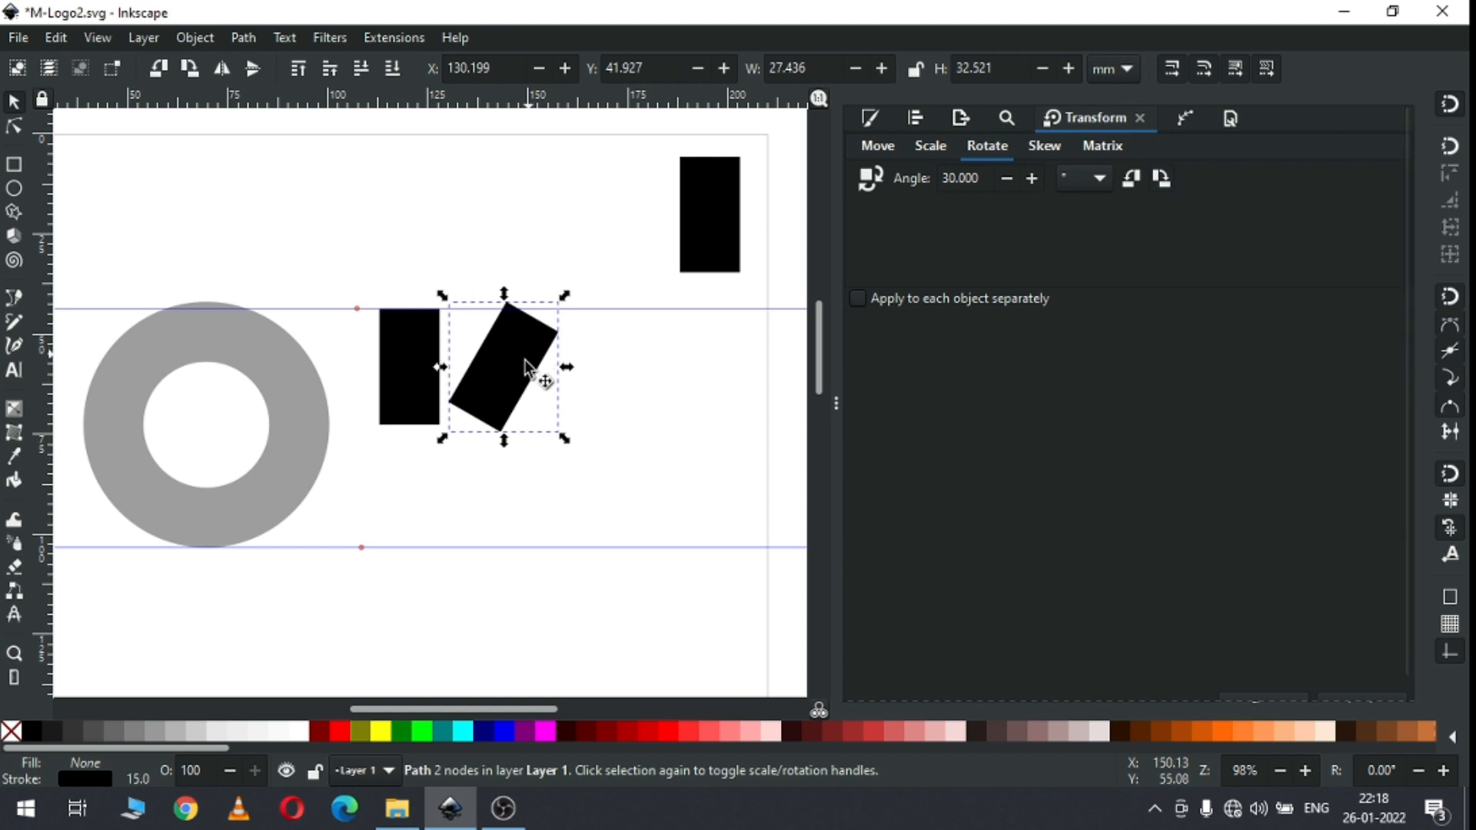
Step: Rotate the upright bar nearest the circle by -30°
{"action": "left_click", "coordinate": [410, 367]}
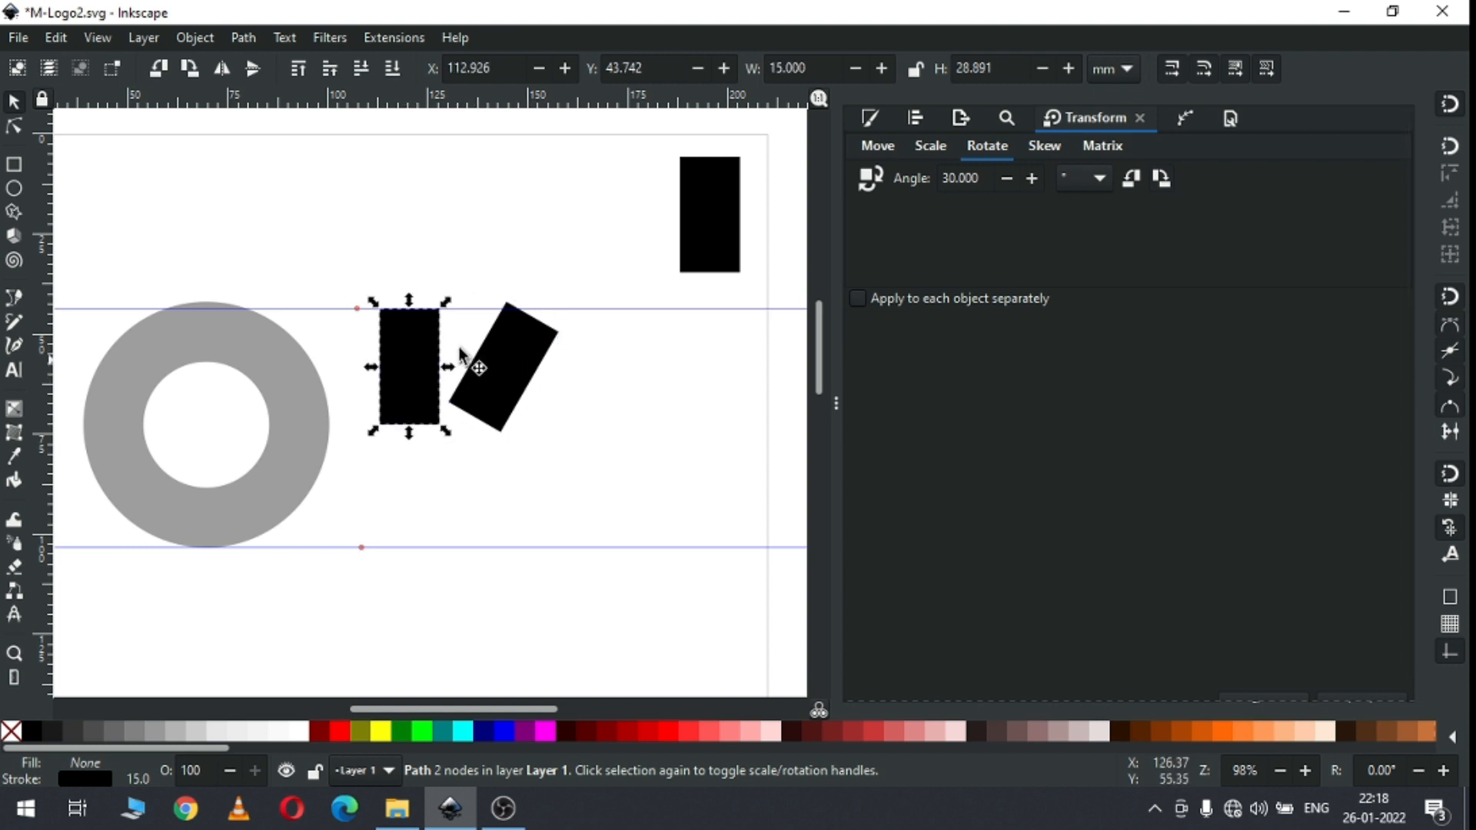
{"action": "left_click", "coordinate": [987, 176]}
{"action": "key", "text": "Left"}
{"action": "key", "text": "Left"}
{"action": "key", "text": "Left"}
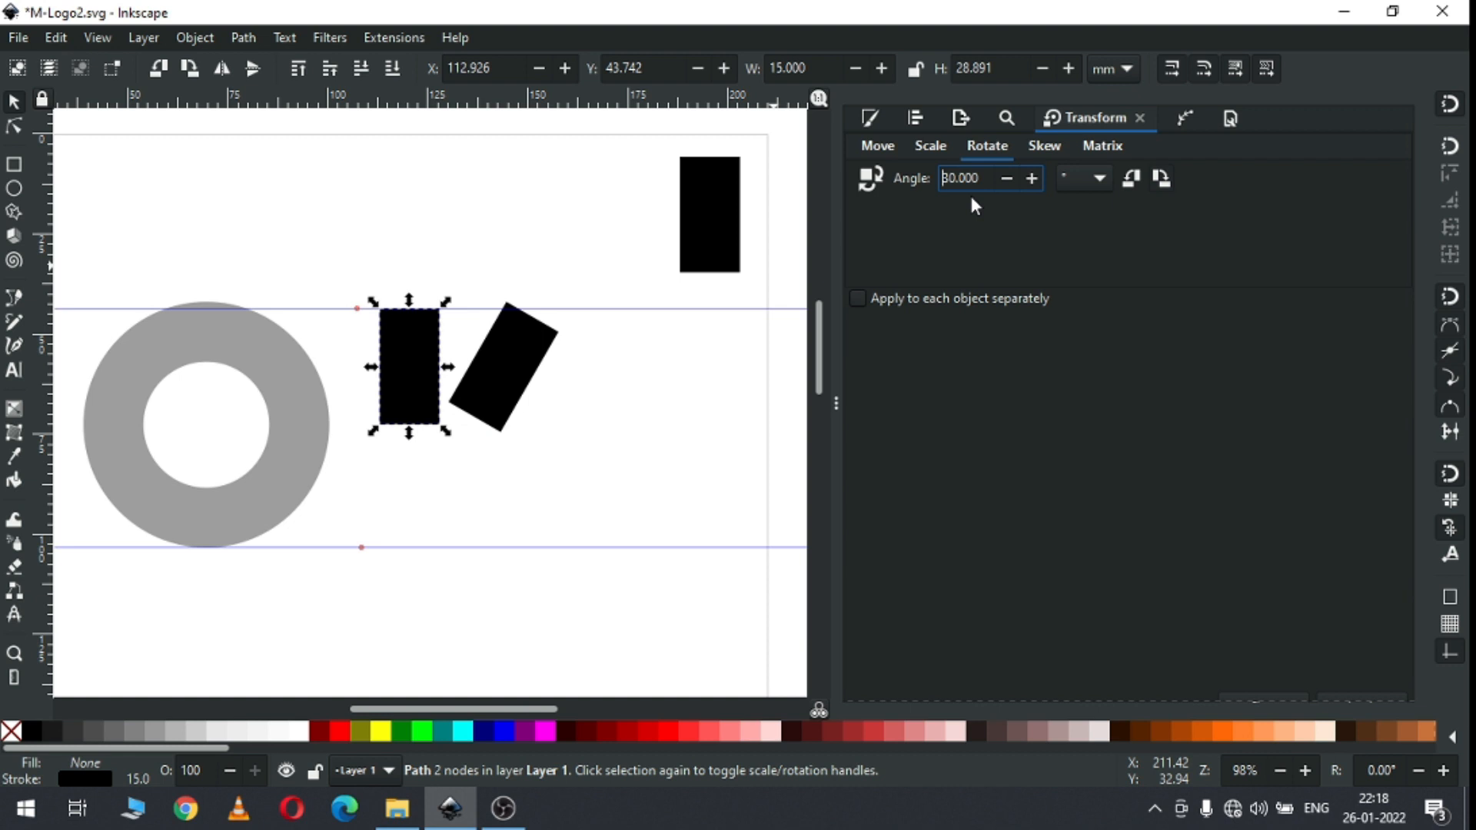
{"action": "key", "text": "Return"}
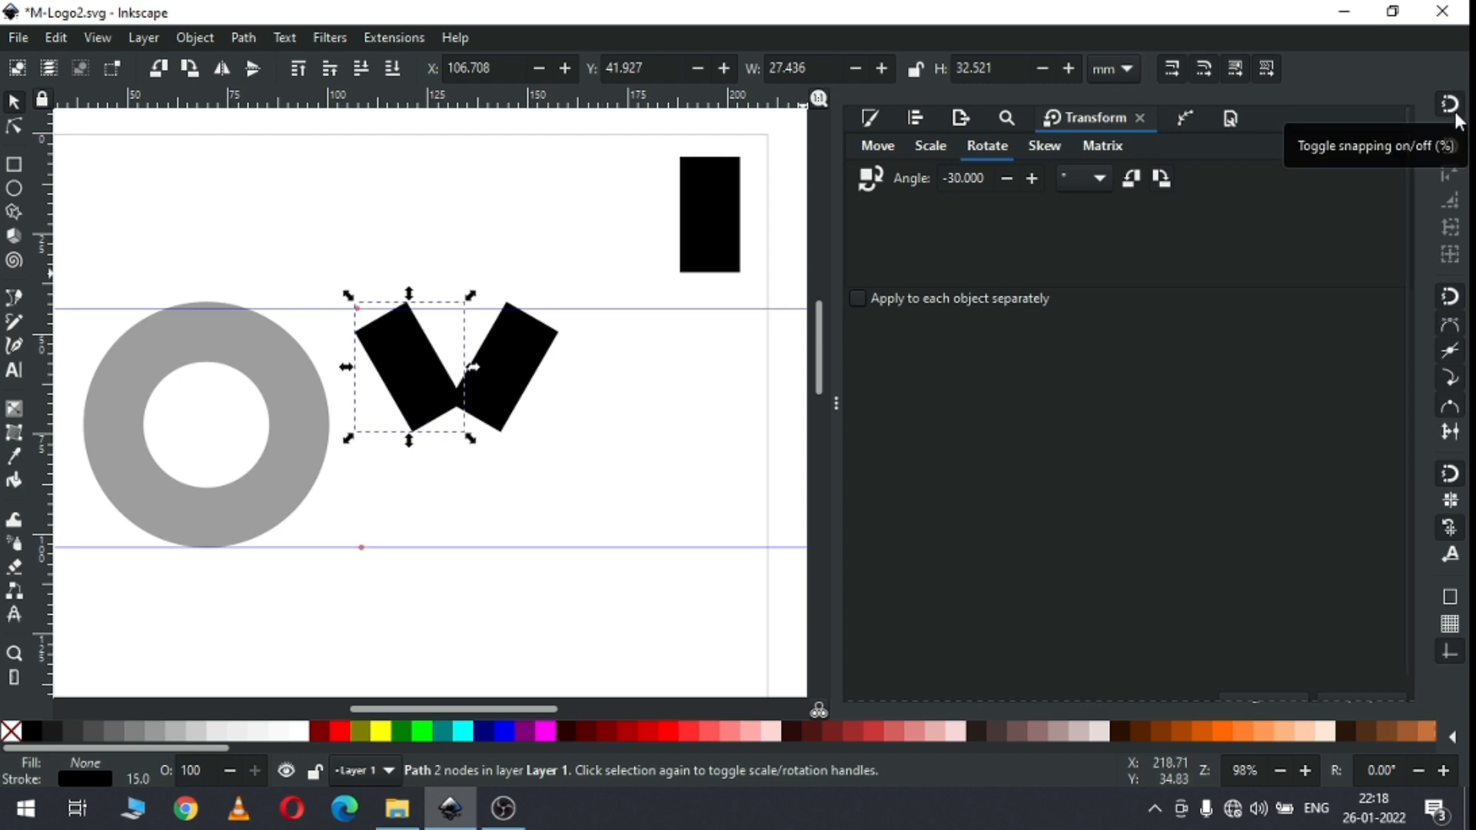
Step: Move the bar nearest the circle to the other side of its pair, snapping their upper end nodes together as an inverted V
{"action": "left_click_drag", "start_coordinate": [424, 363], "coordinate": [543, 361]}
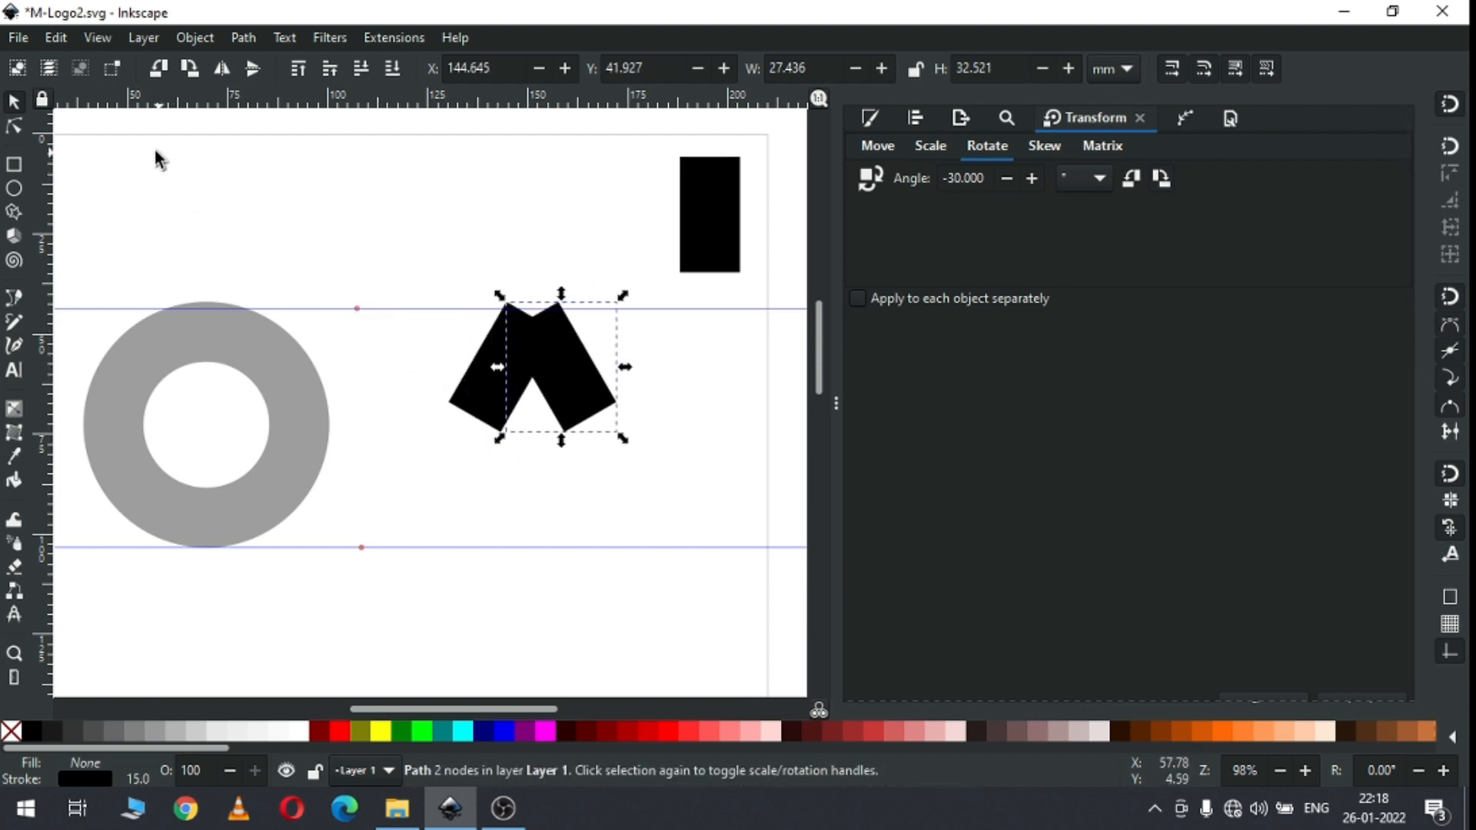
{"action": "left_click", "coordinate": [15, 127]}
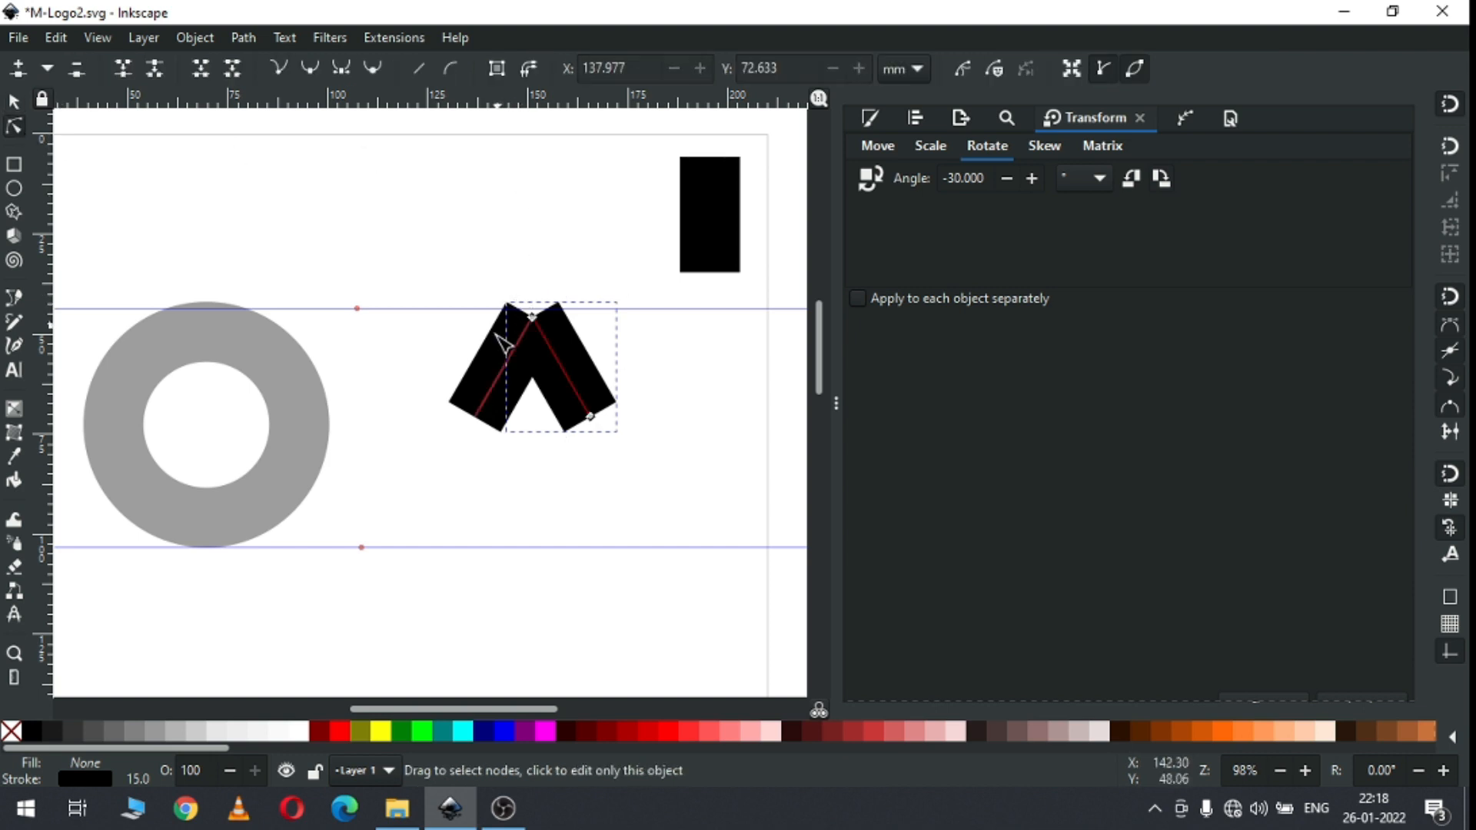
Step: Combine the two slanted bars into one path and display its nodes for editing
{"action": "left_click", "coordinate": [14, 101]}
{"action": "left_click_drag", "start_coordinate": [411, 250], "coordinate": [632, 467]}
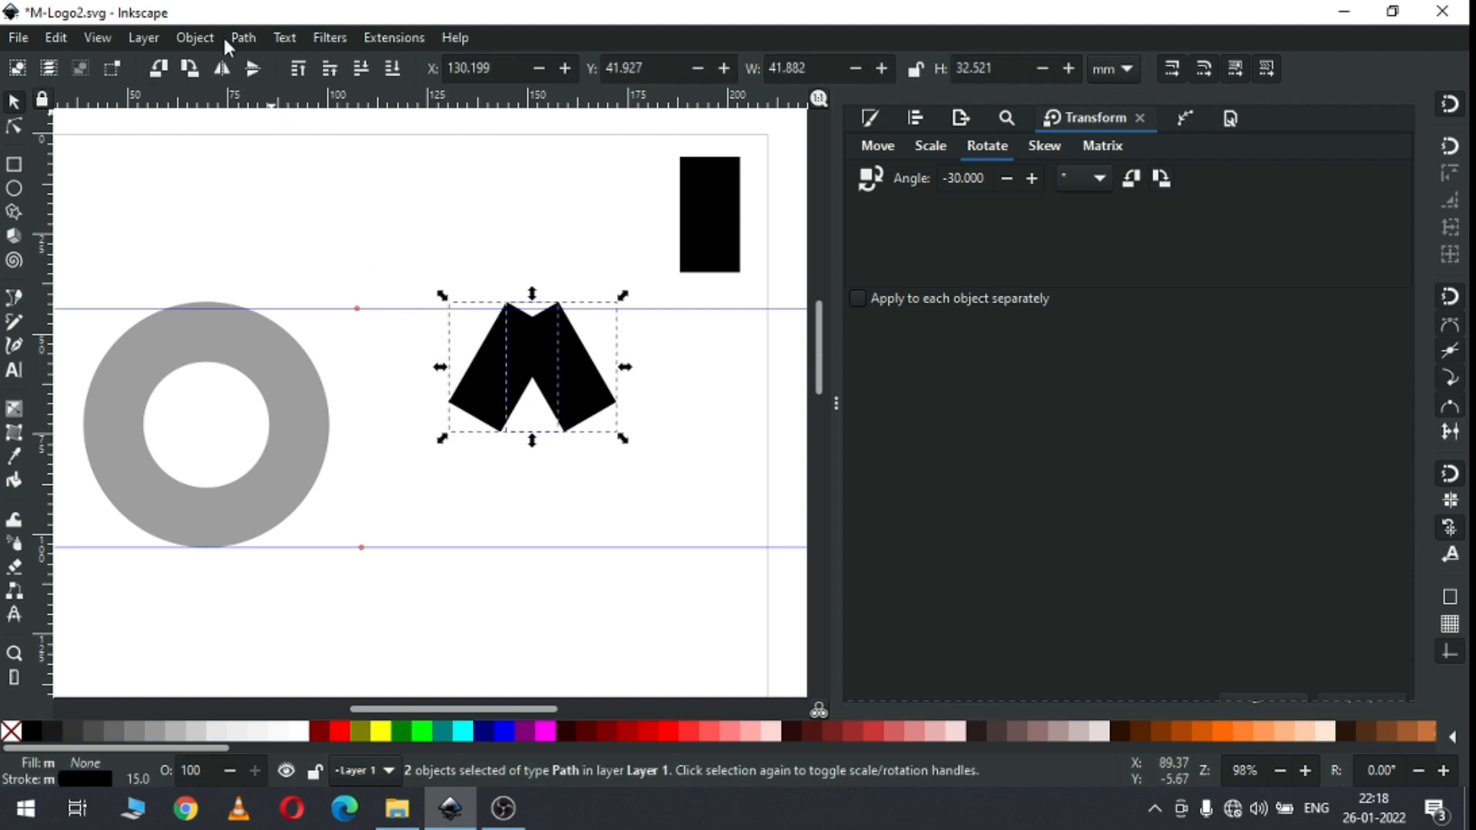
{"action": "left_click", "coordinate": [243, 38]}
{"action": "left_click", "coordinate": [258, 299]}
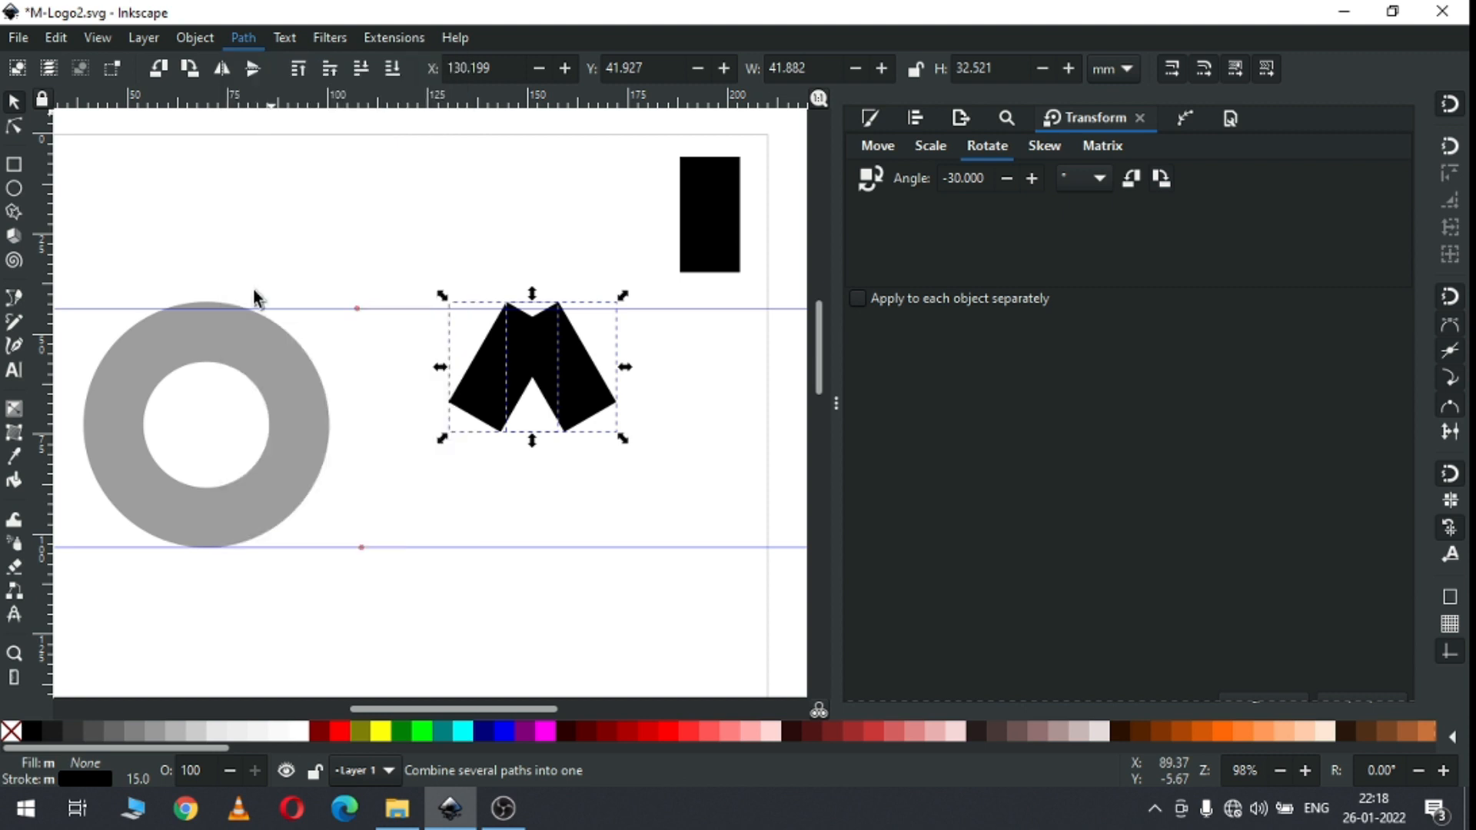
{"action": "left_click", "coordinate": [14, 126]}
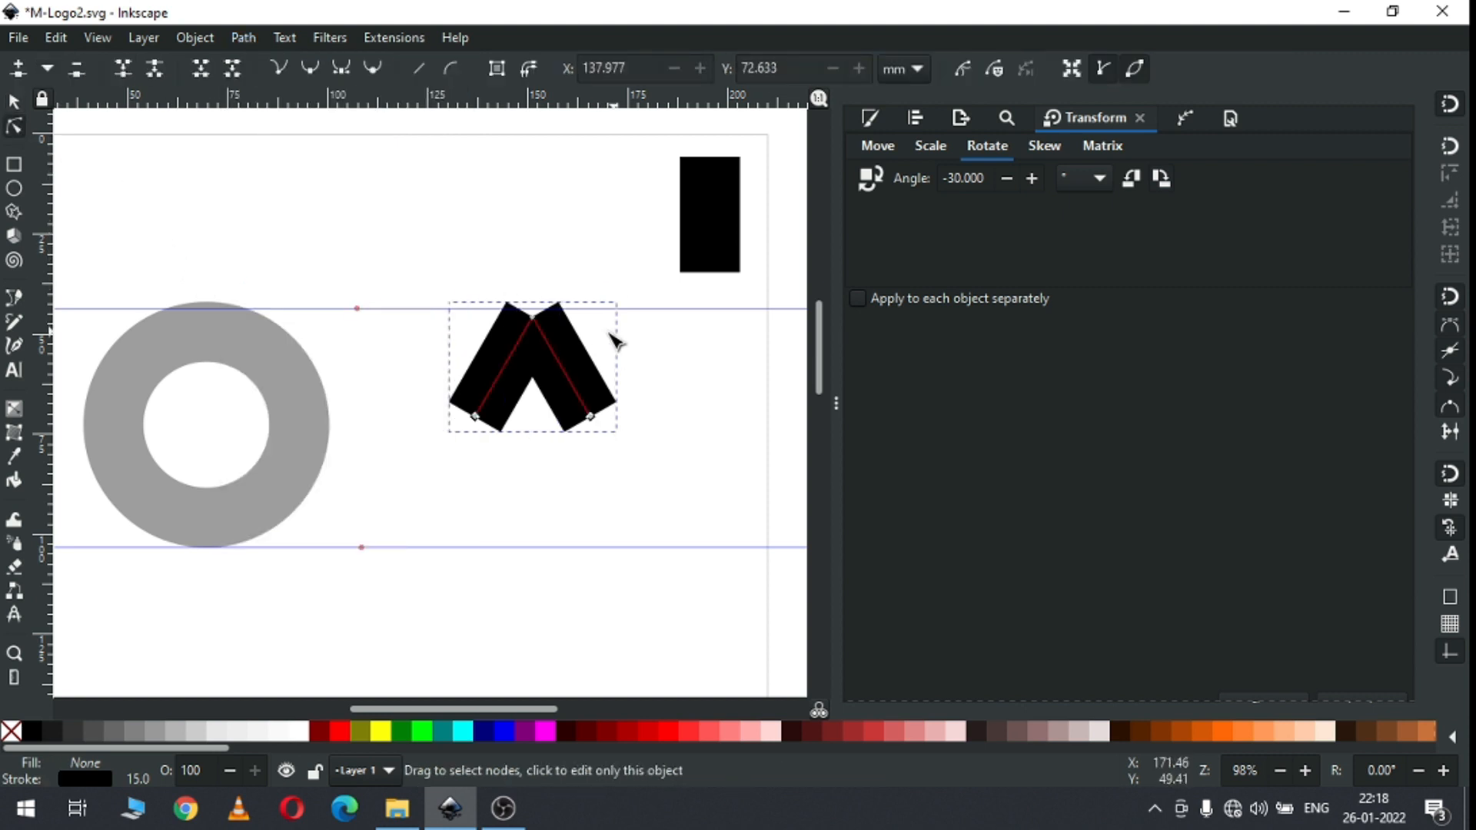
Step: Join the overlapping apex nodes of the inverted V and add the Corners (Fillet/Chamfer) path effect to its path
{"action": "left_click_drag", "start_coordinate": [536, 332], "coordinate": [573, 356]}
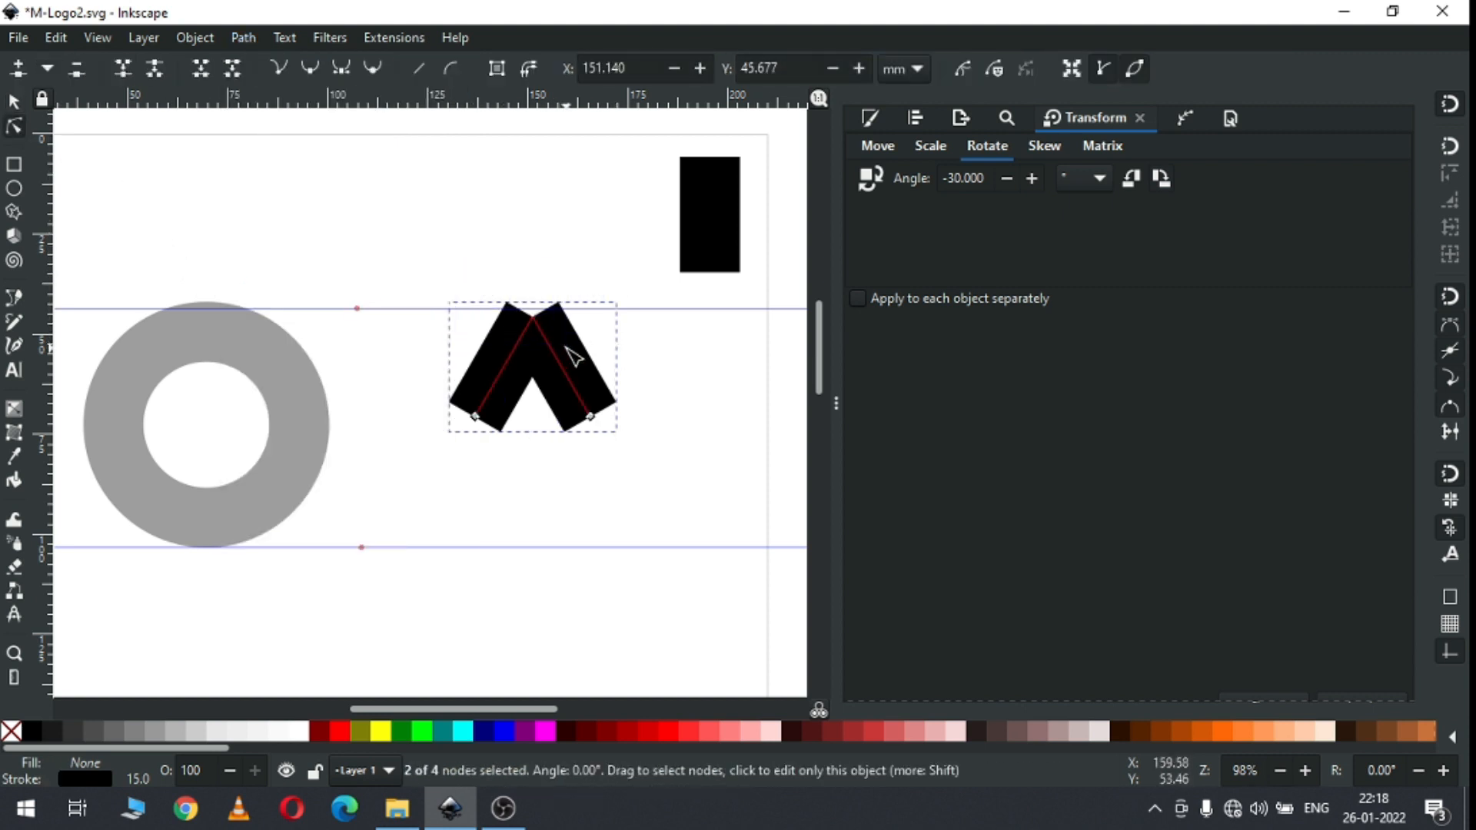
{"action": "left_click", "coordinate": [122, 68]}
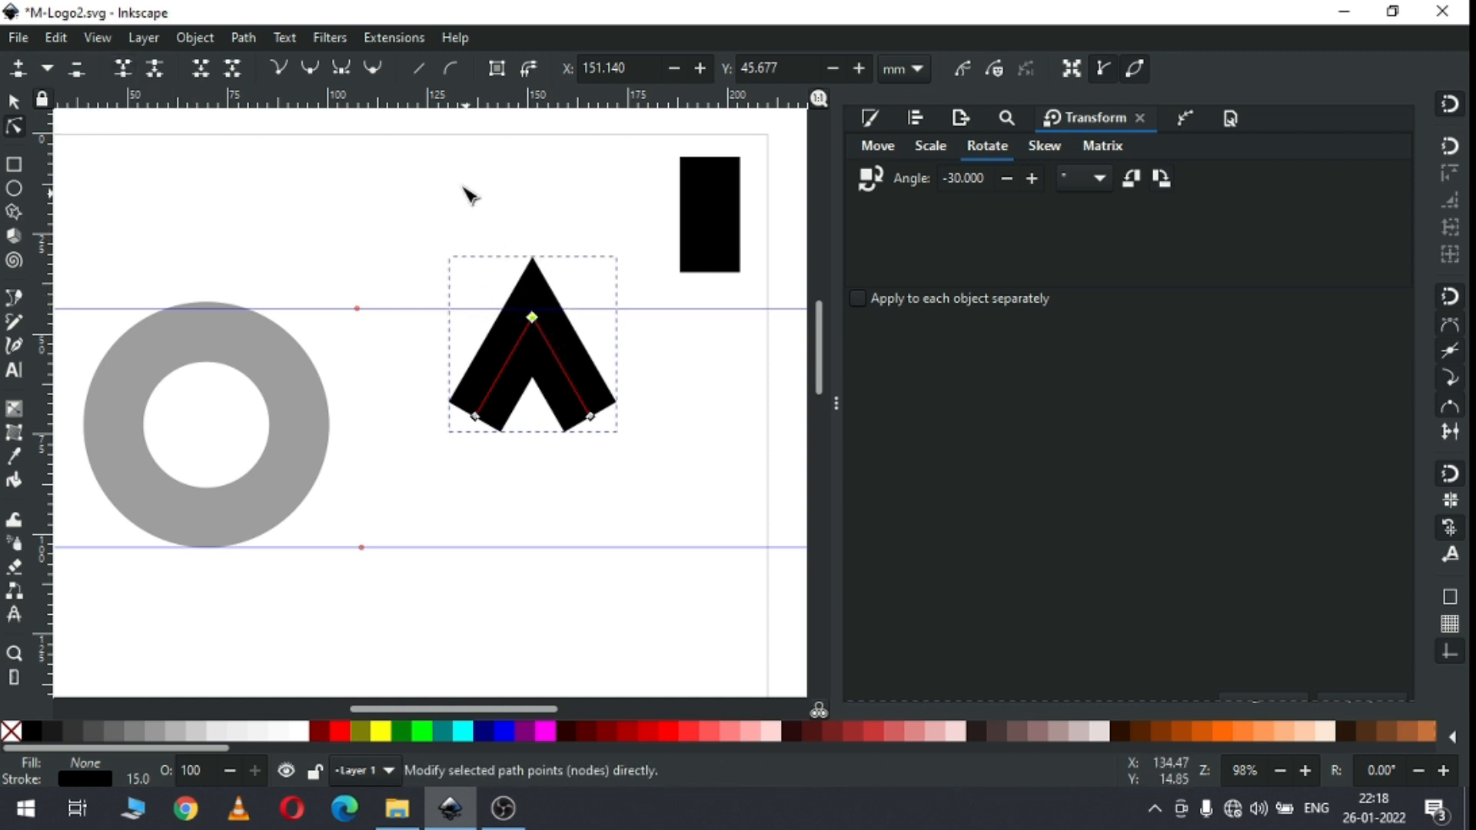
{"action": "left_click", "coordinate": [1186, 120]}
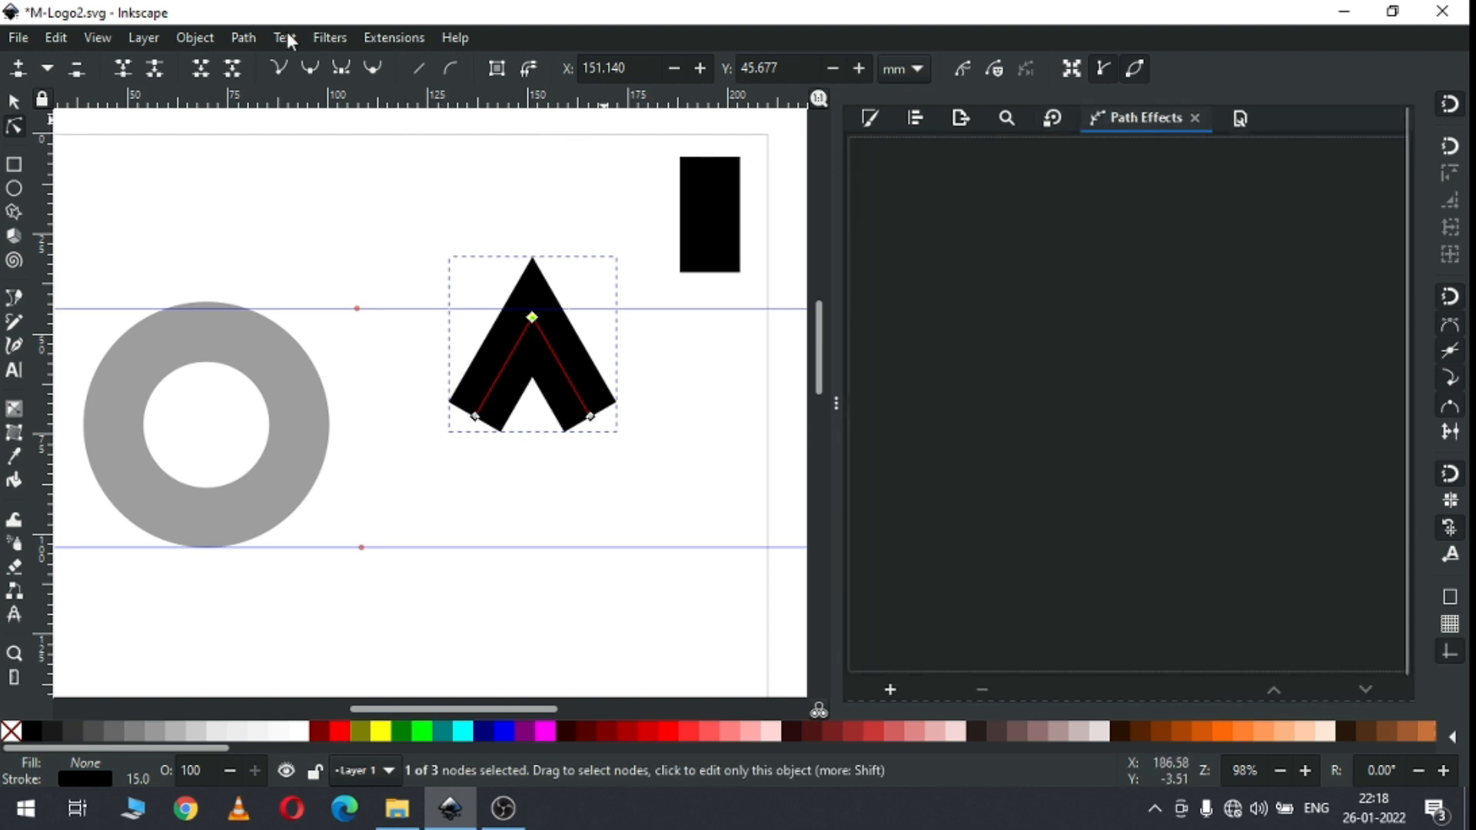
{"action": "left_click", "coordinate": [243, 40]}
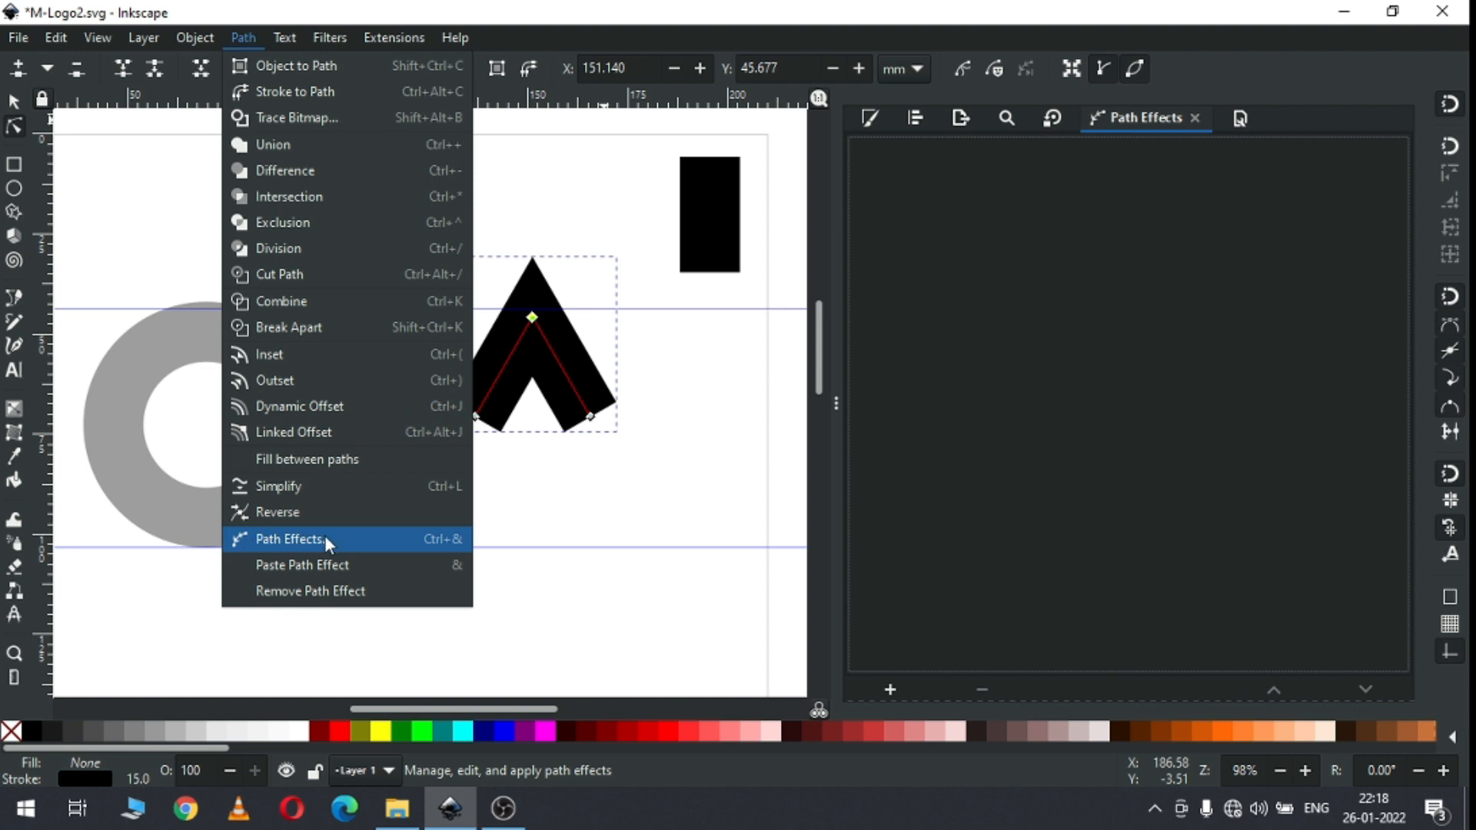
{"action": "left_click", "coordinate": [252, 11]}
{"action": "left_click", "coordinate": [890, 692]}
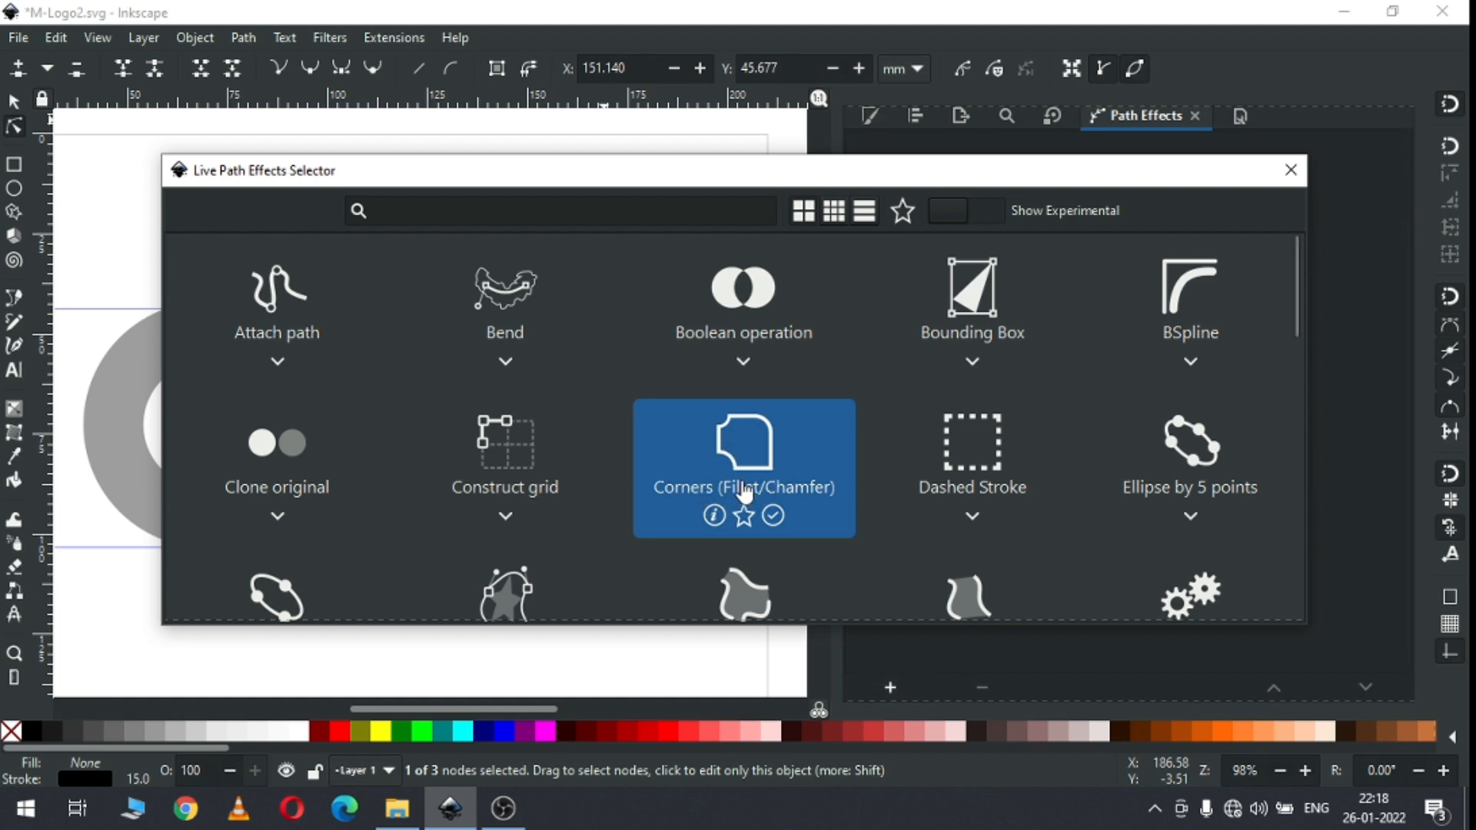
{"action": "left_click", "coordinate": [744, 488]}
{"action": "left_click", "coordinate": [643, 517]}
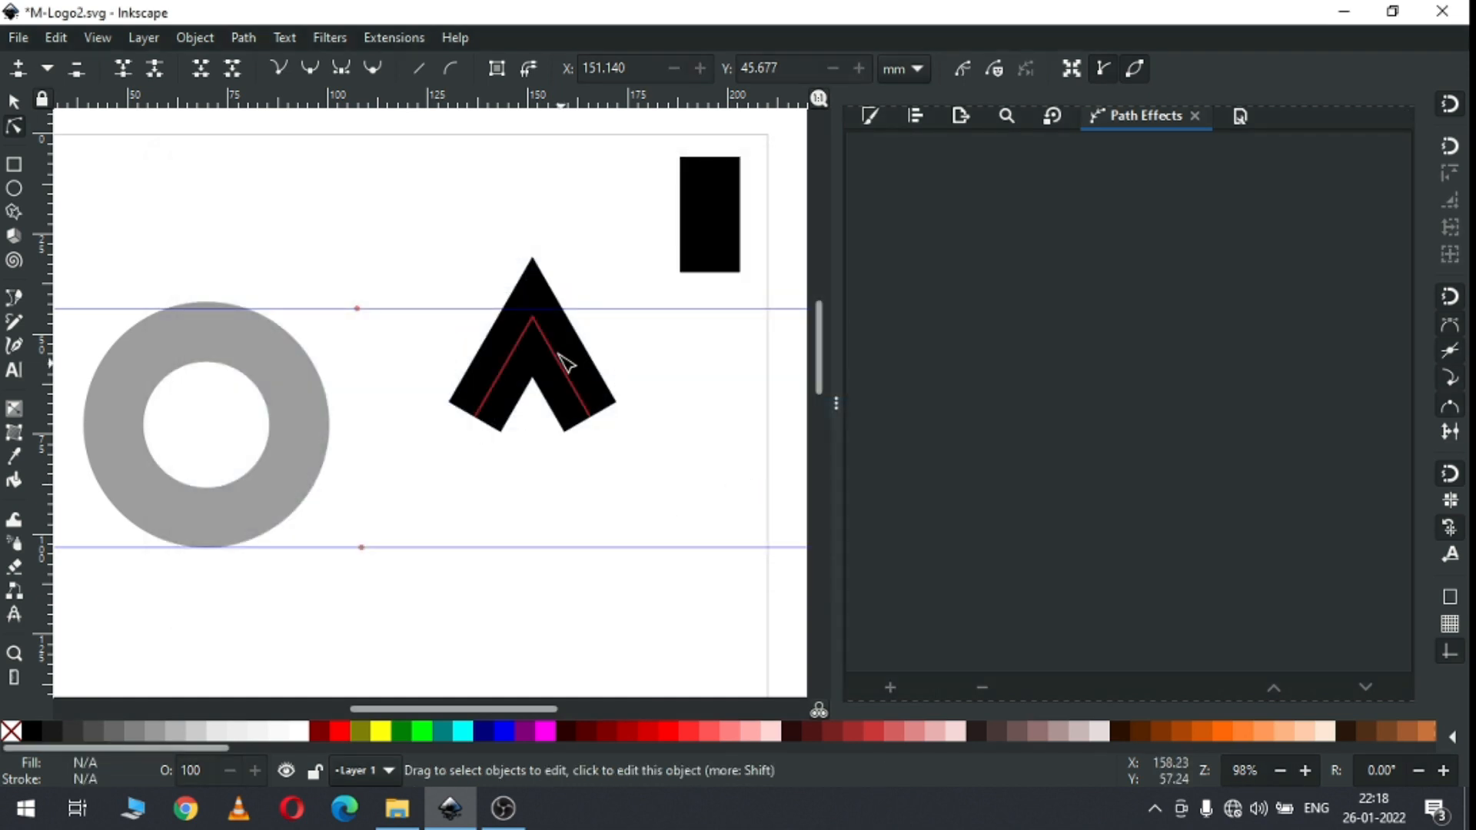
Step: Round the apex of the inverted V into a wide arch by pulling its corner knot down close to the leg ends
{"action": "left_click", "coordinate": [539, 342]}
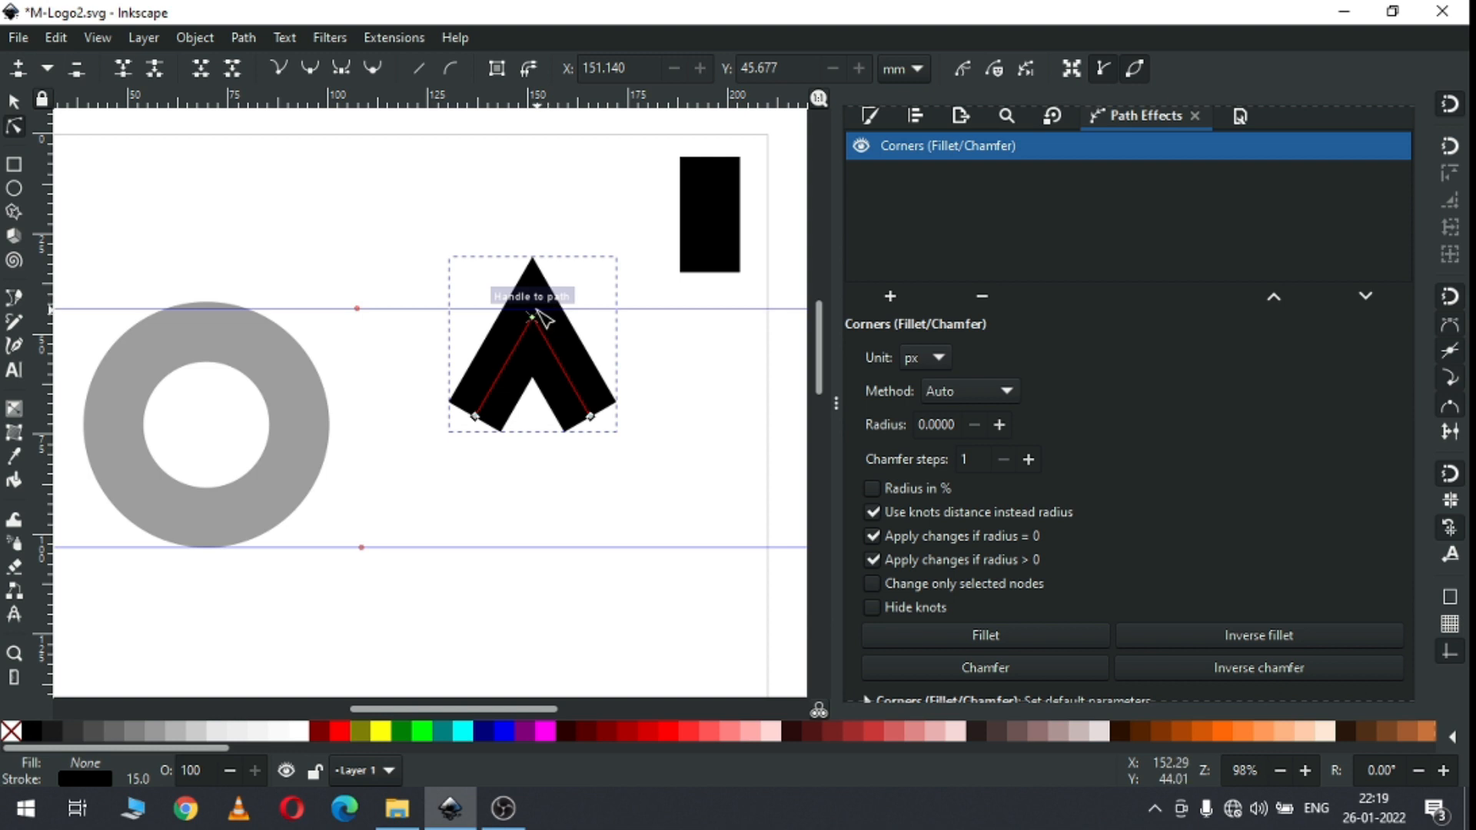
{"action": "left_click_drag", "start_coordinate": [536, 327], "coordinate": [538, 379]}
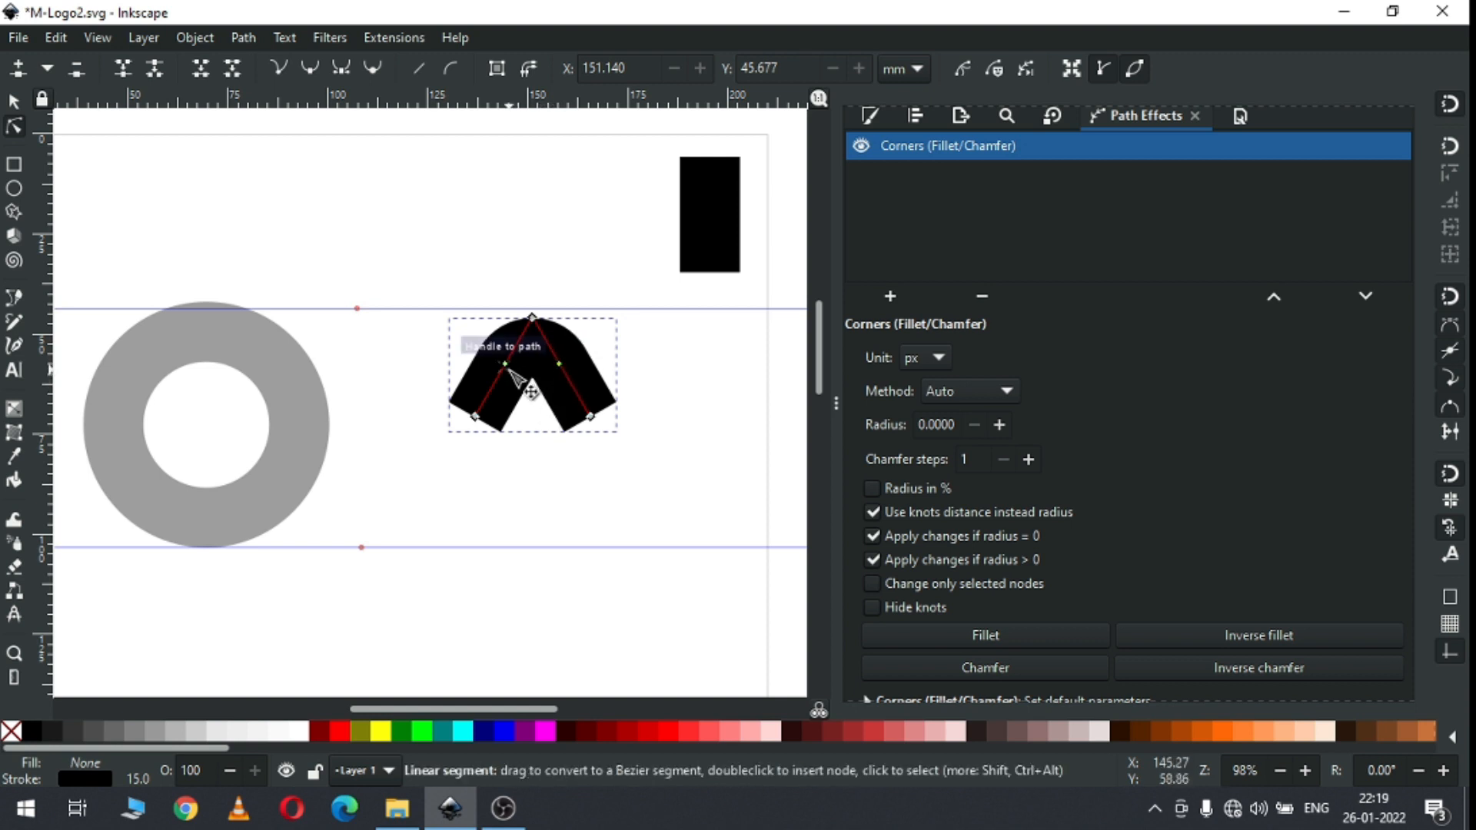
{"action": "left_click_drag", "start_coordinate": [507, 366], "coordinate": [495, 398]}
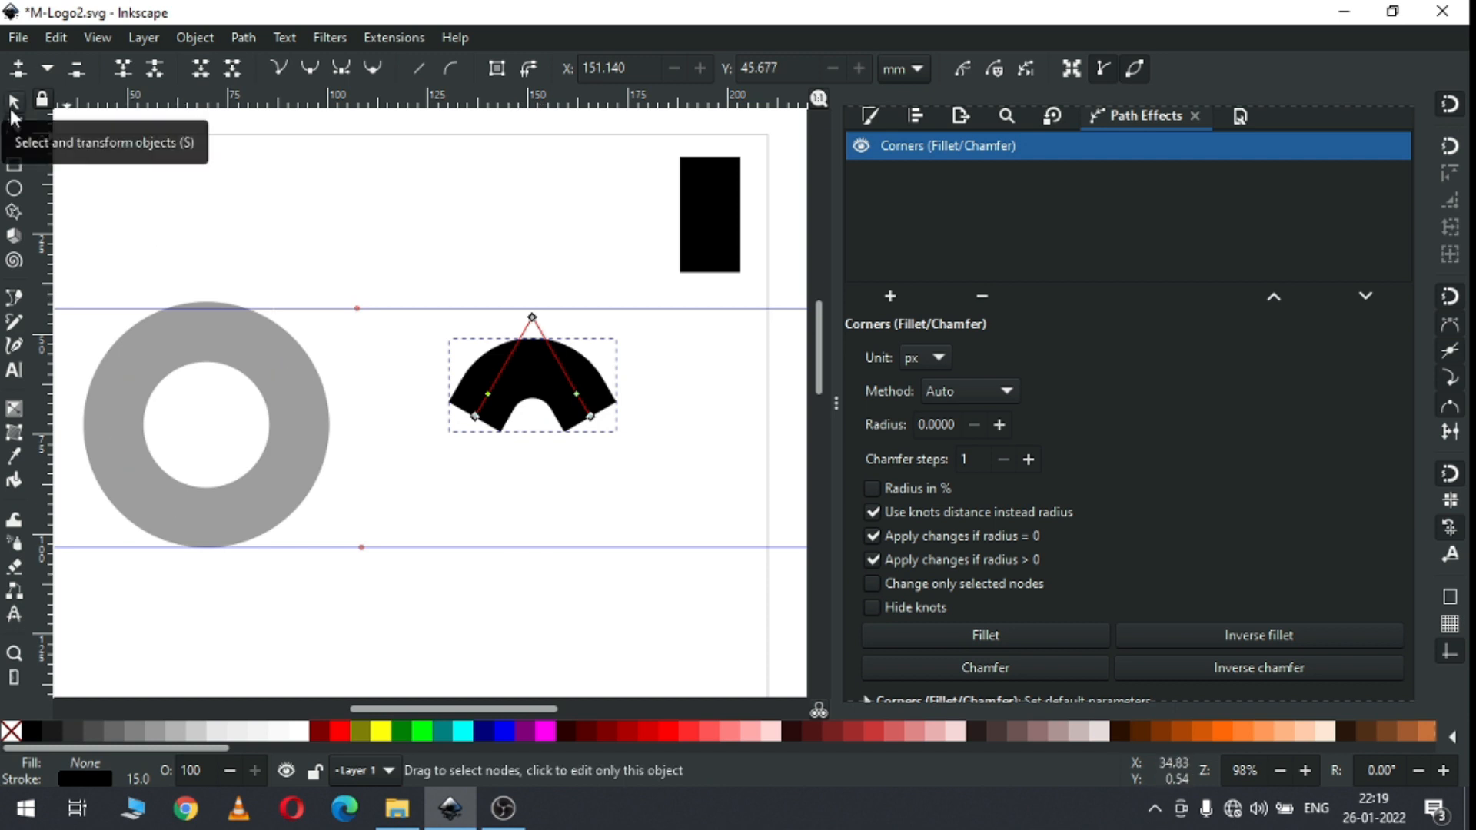
Step: Move the rounded arch above the upper guide beside the upright bar and apply Object to Path to it
{"action": "left_click", "coordinate": [13, 108]}
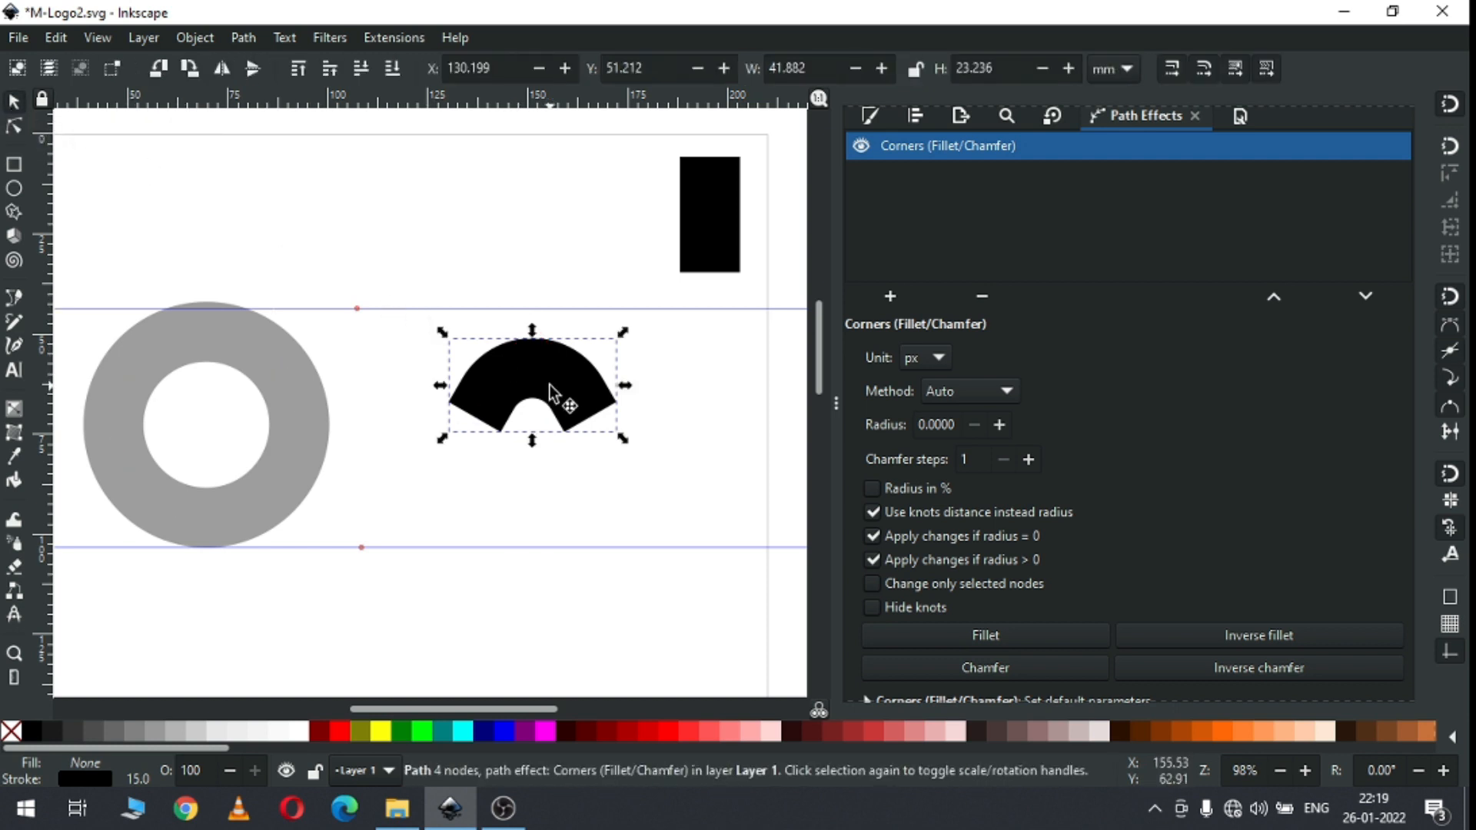
{"action": "left_click_drag", "start_coordinate": [568, 404], "coordinate": [580, 216]}
{"action": "left_click_drag", "start_coordinate": [580, 214], "coordinate": [580, 215]}
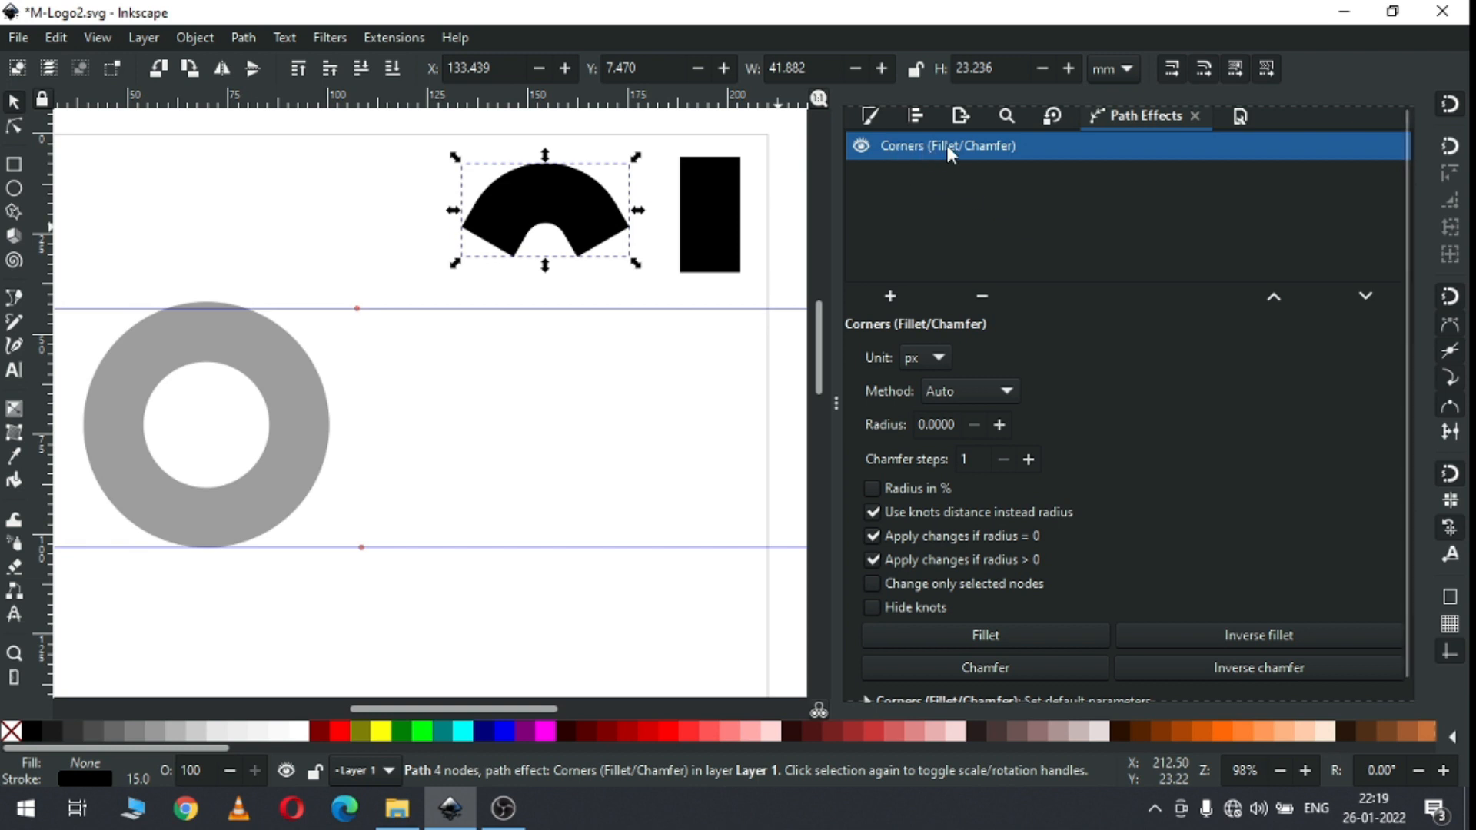
{"action": "left_click", "coordinate": [235, 32]}
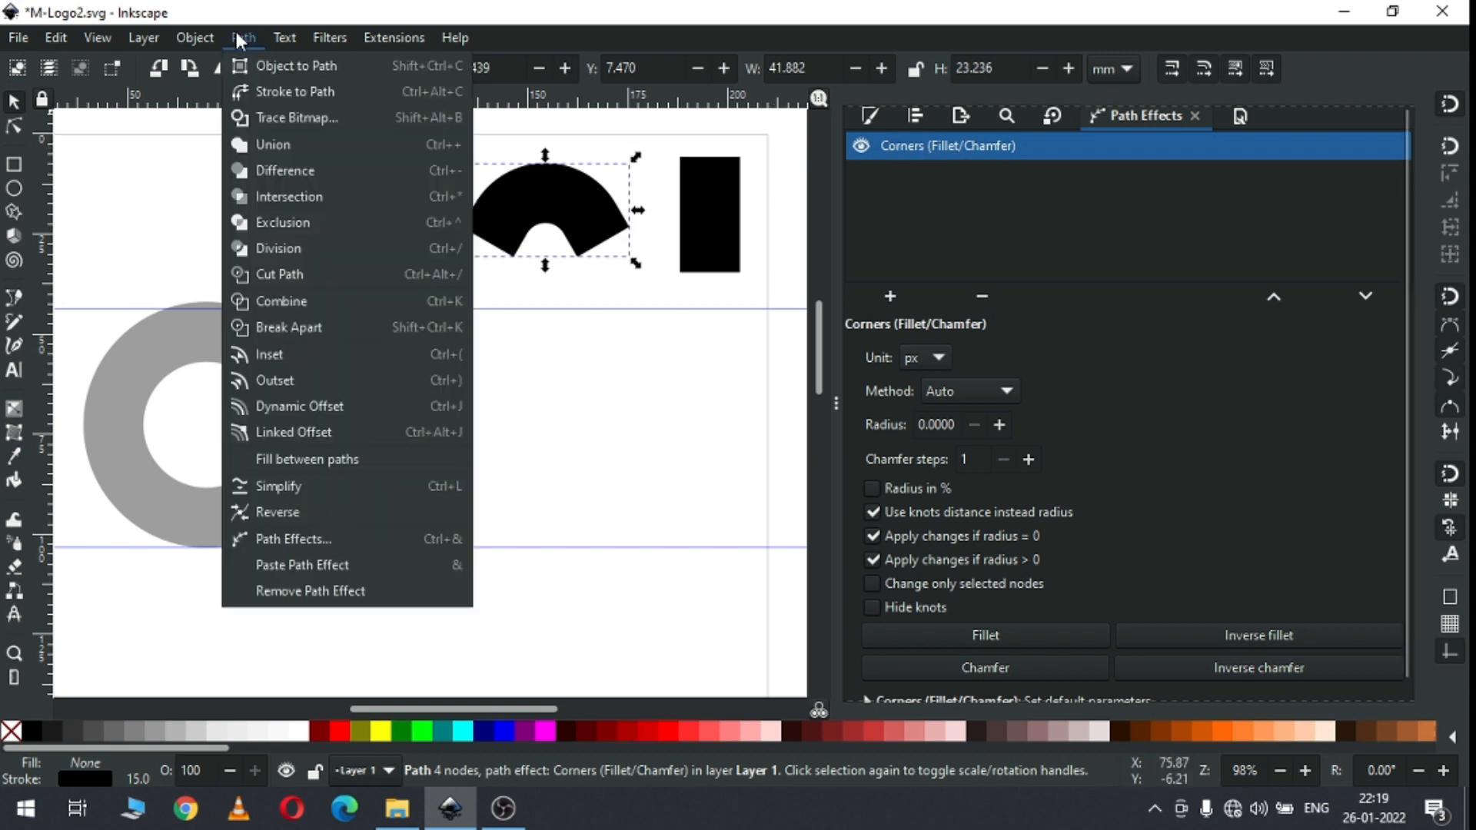
{"action": "left_click", "coordinate": [331, 69]}
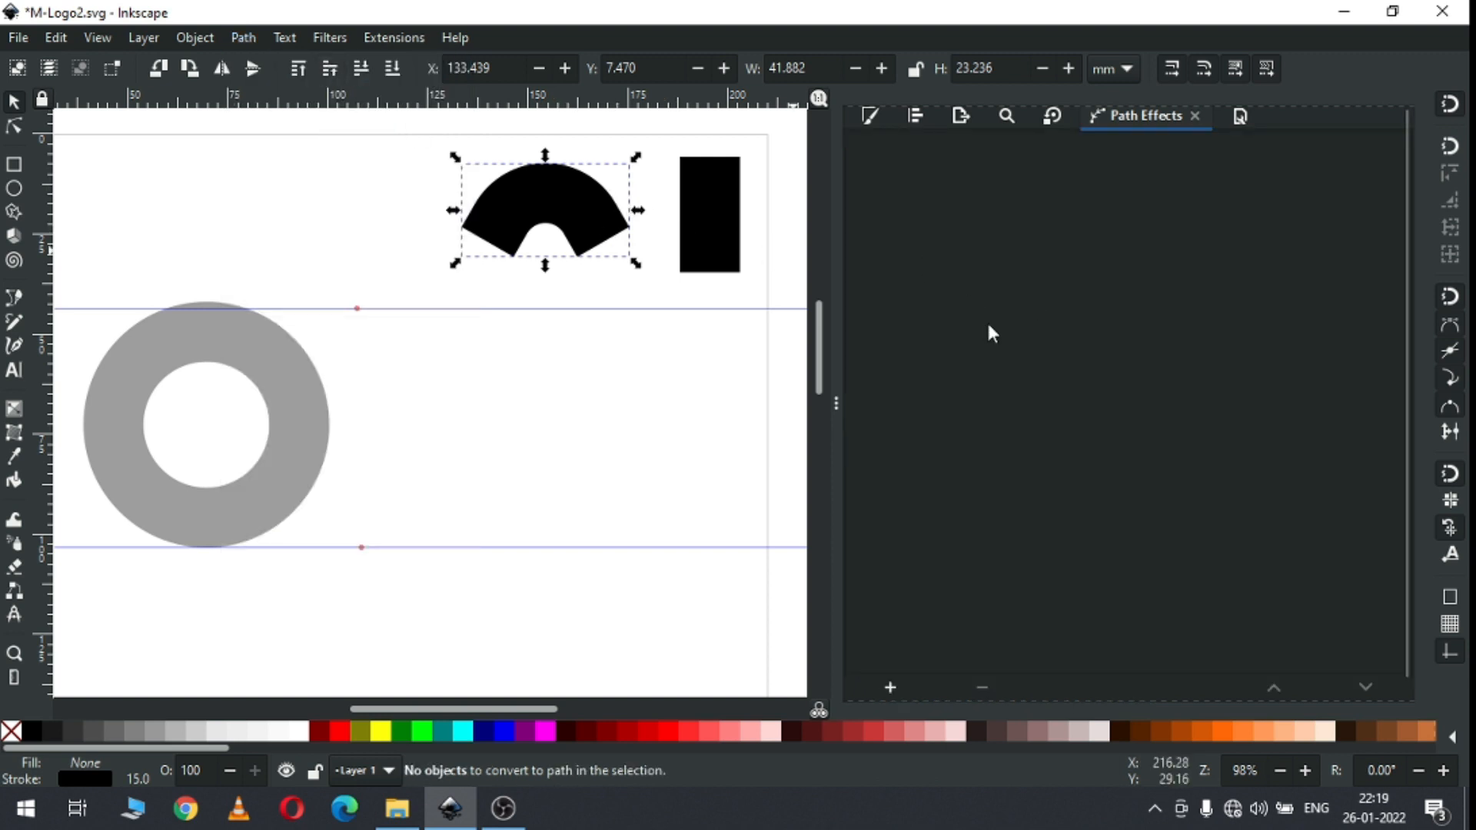
Step: Convert the grey ring from a circle object to an editable path
{"action": "left_click", "coordinate": [296, 427]}
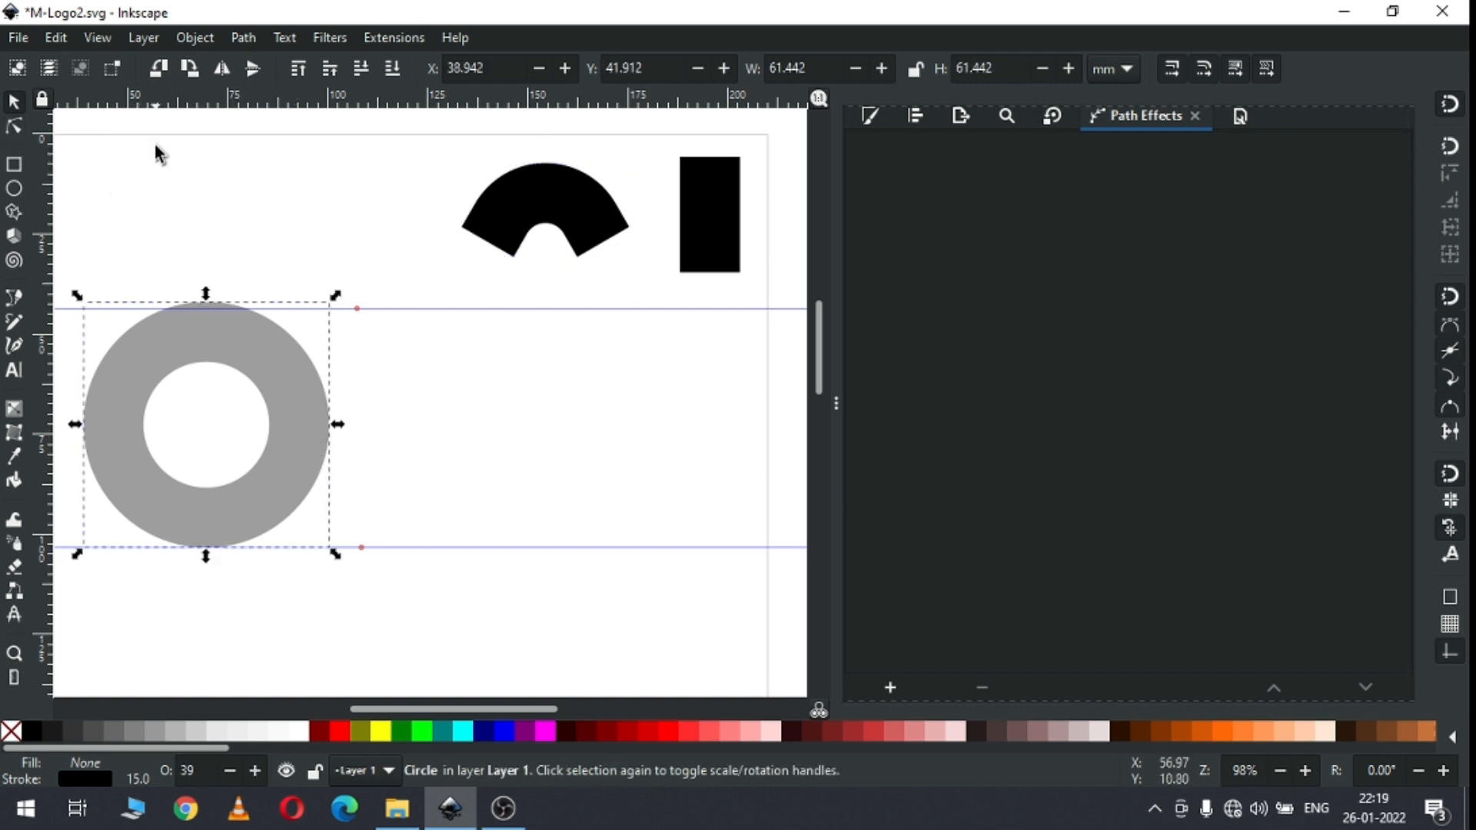
{"action": "left_click", "coordinate": [14, 126]}
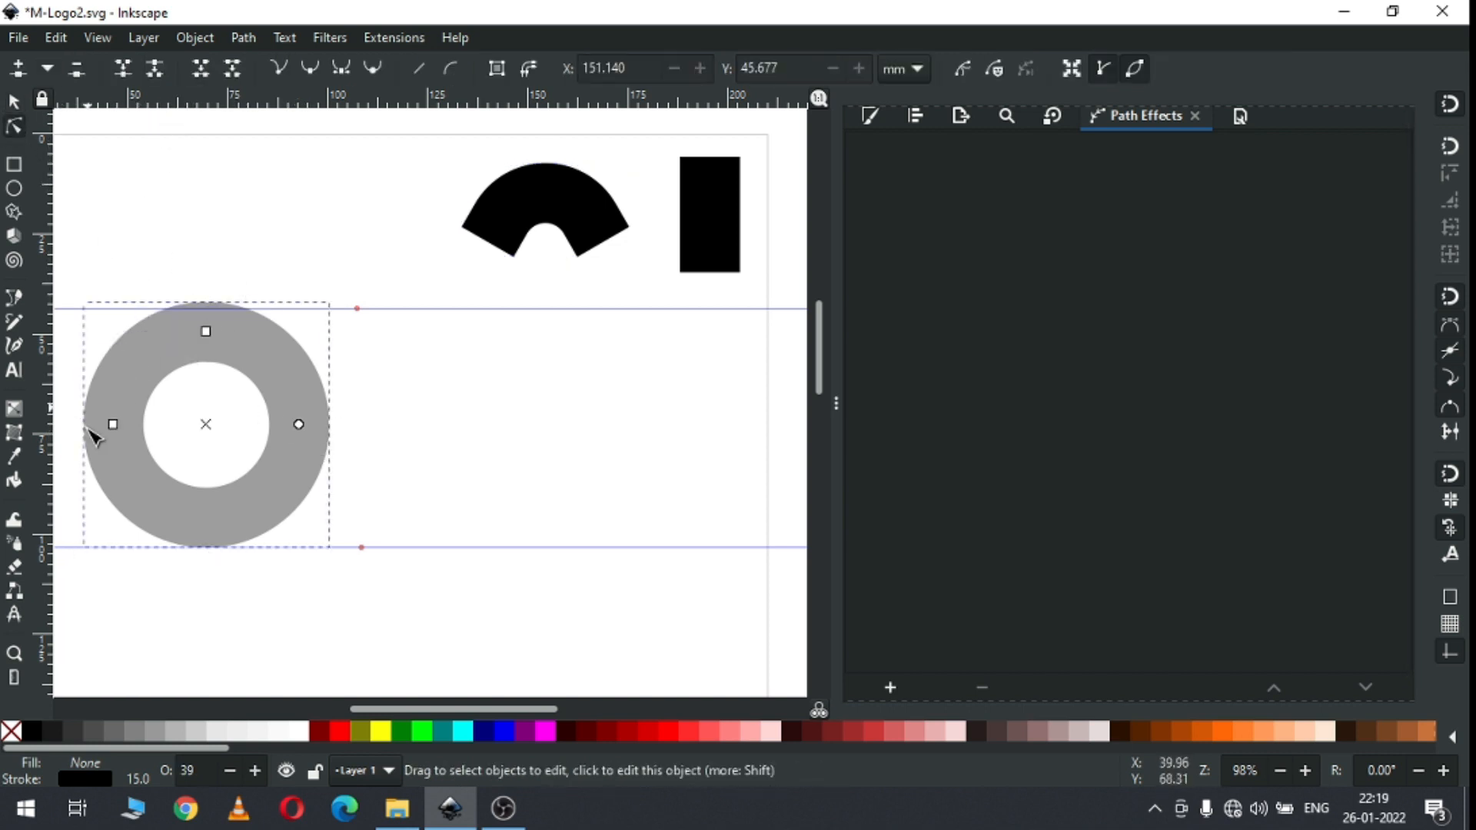
{"action": "left_click", "coordinate": [20, 108]}
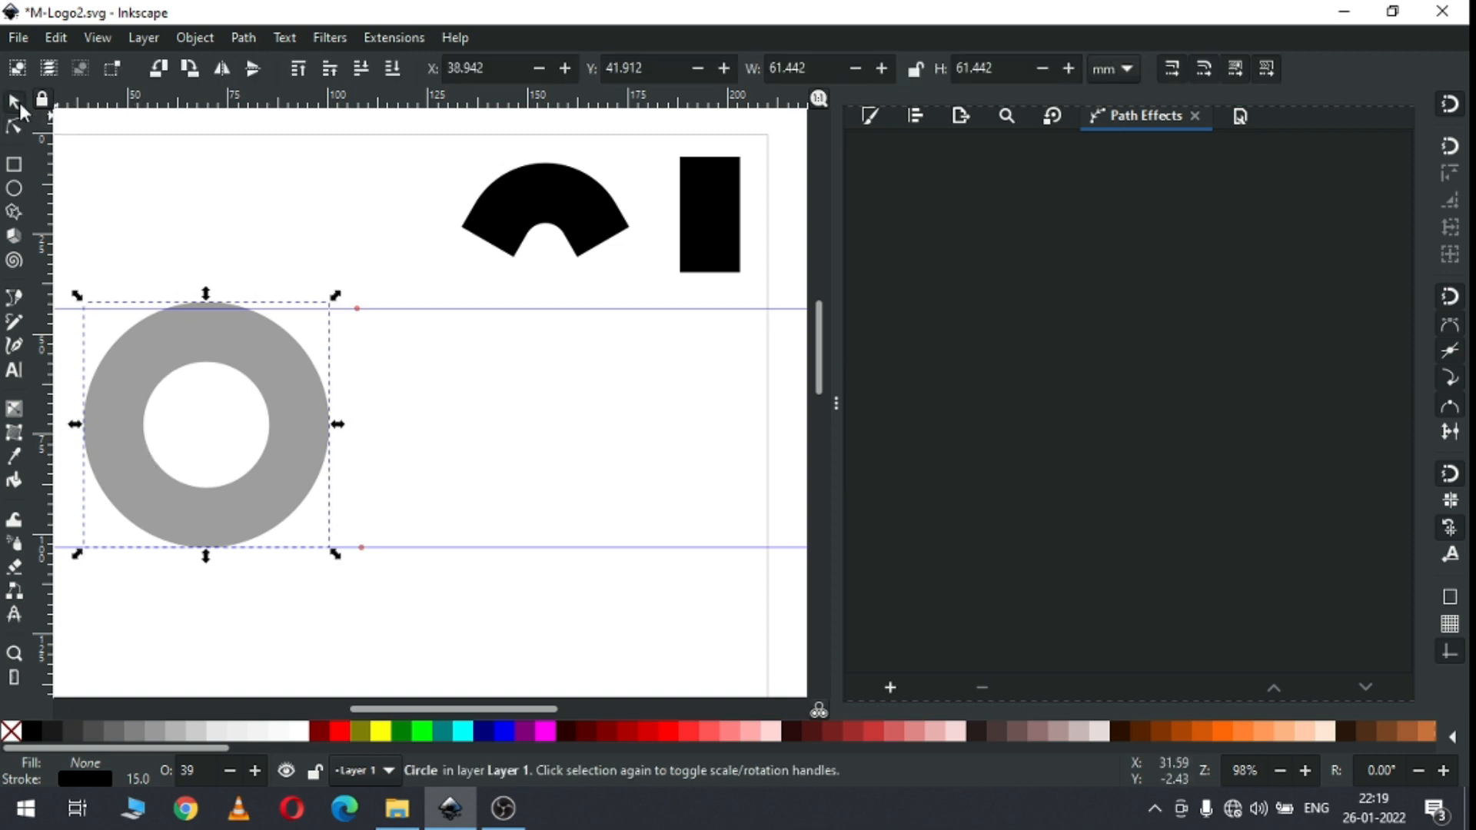
{"action": "left_click", "coordinate": [243, 37]}
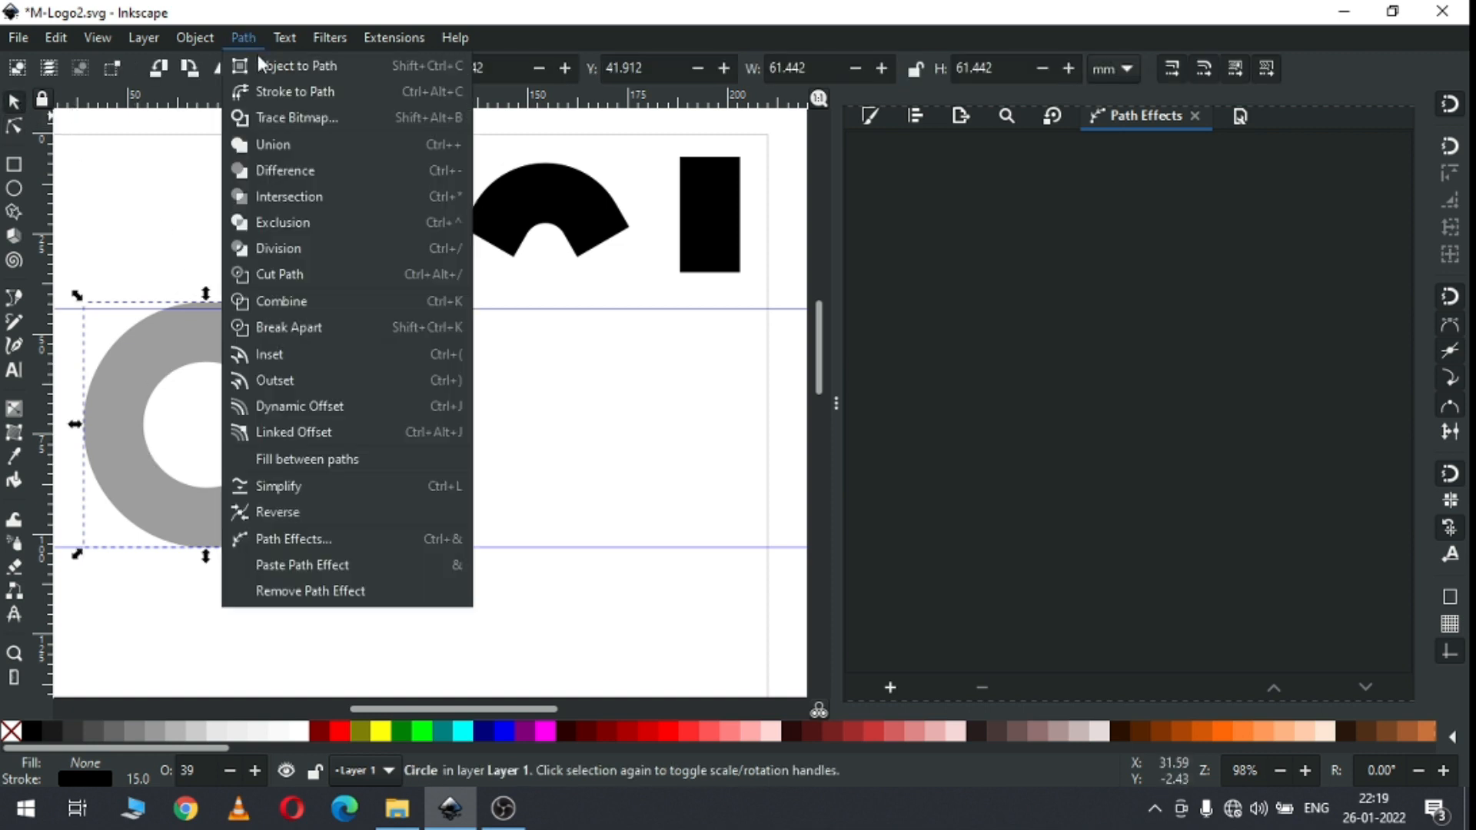
{"action": "left_click", "coordinate": [261, 67]}
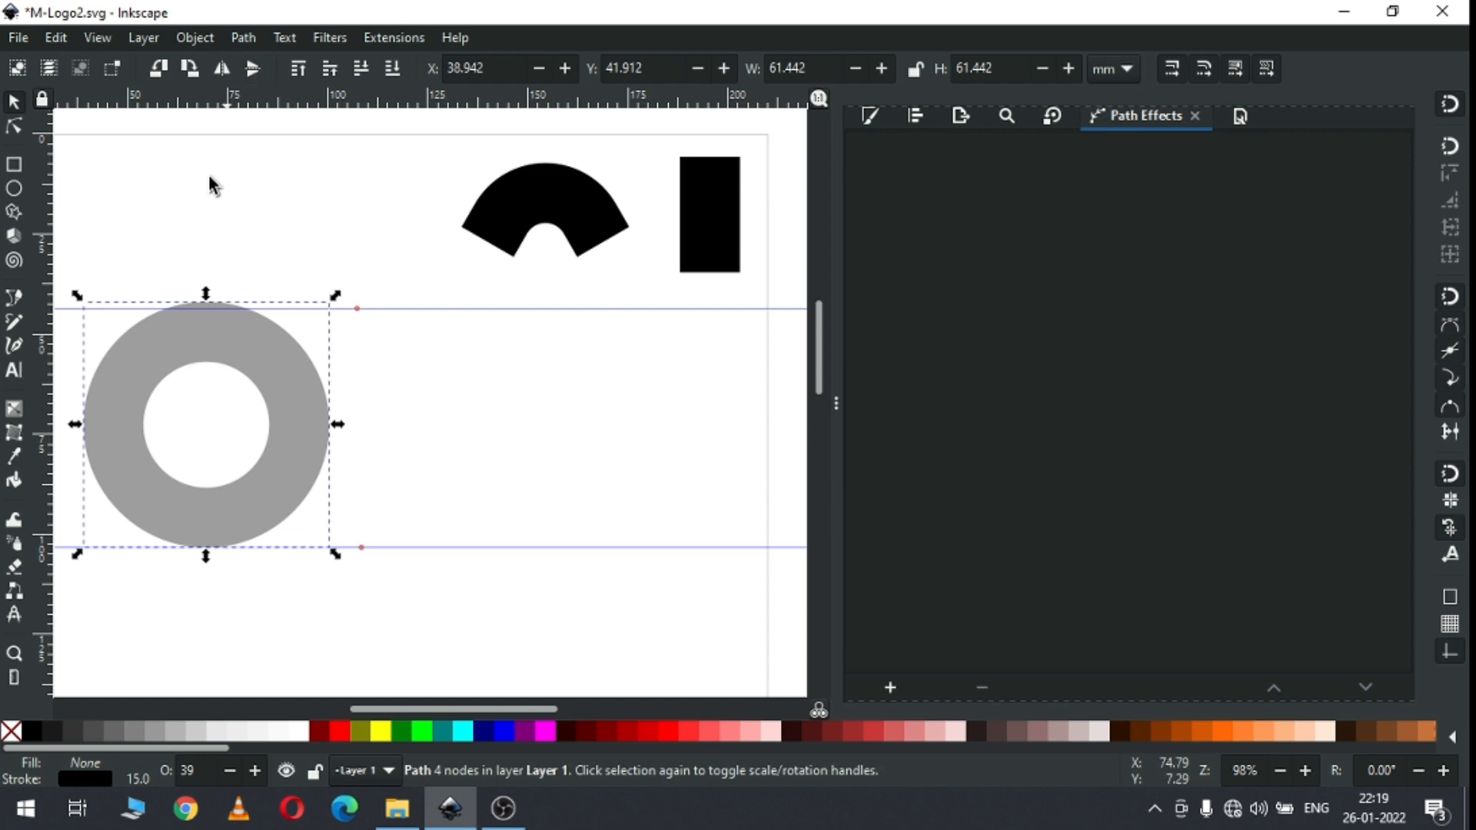
Step: Break the ring's path at its leftmost and rightmost nodes and break it apart into two separate halves
{"action": "left_click", "coordinate": [15, 130]}
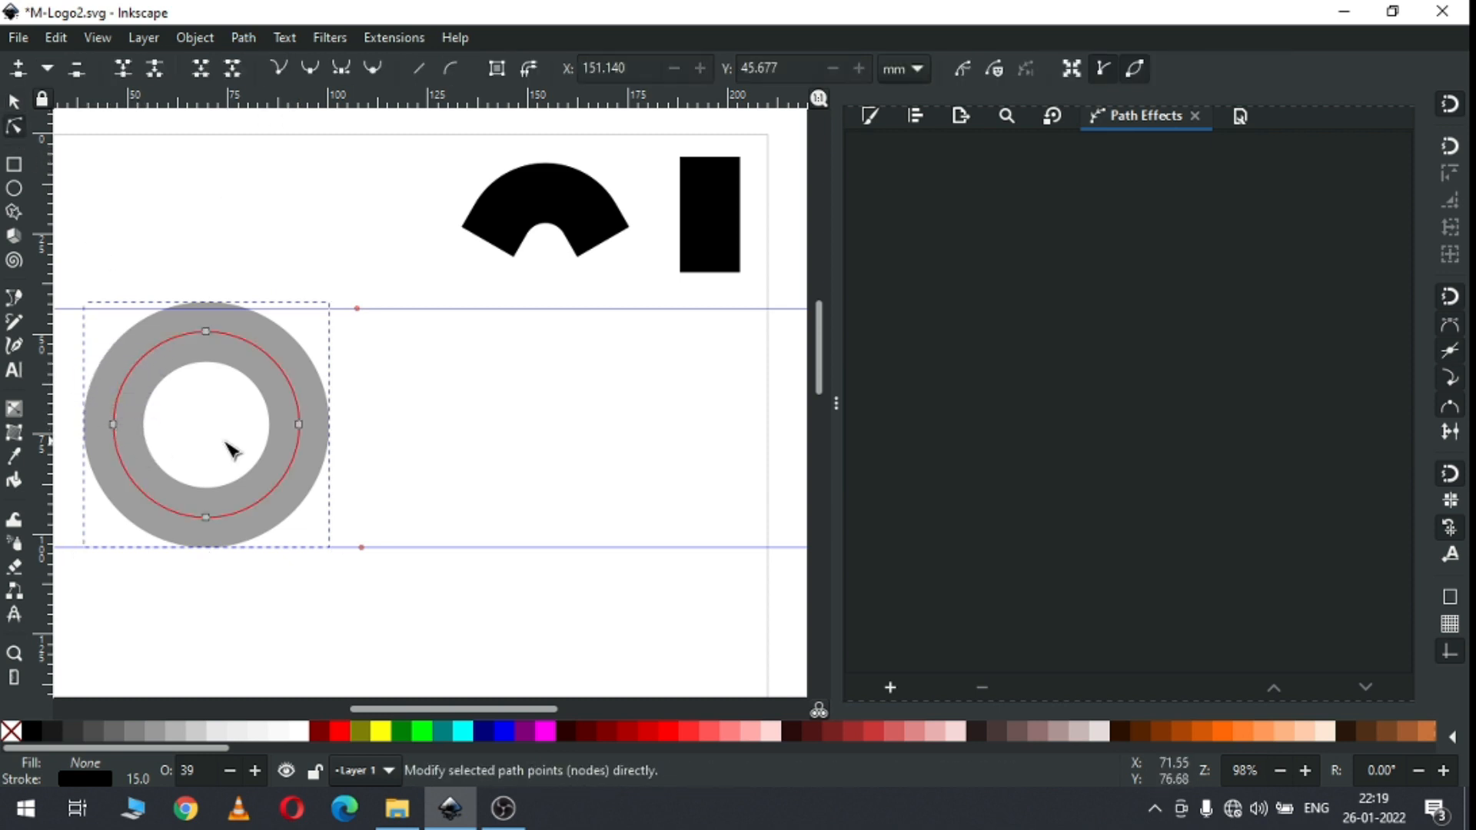
{"action": "left_click_drag", "start_coordinate": [370, 441], "coordinate": [104, 409]}
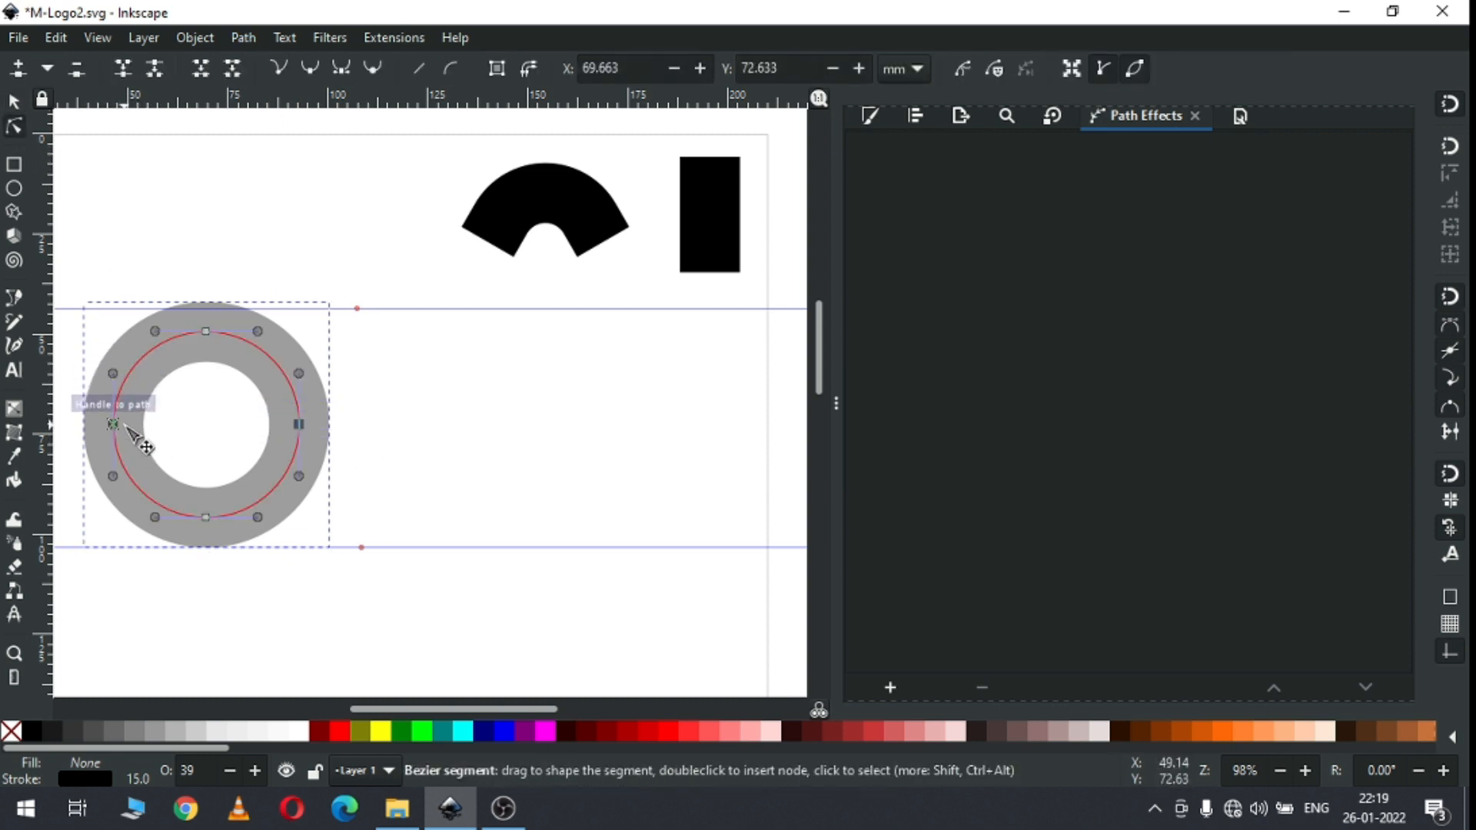
{"action": "left_click", "coordinate": [153, 73]}
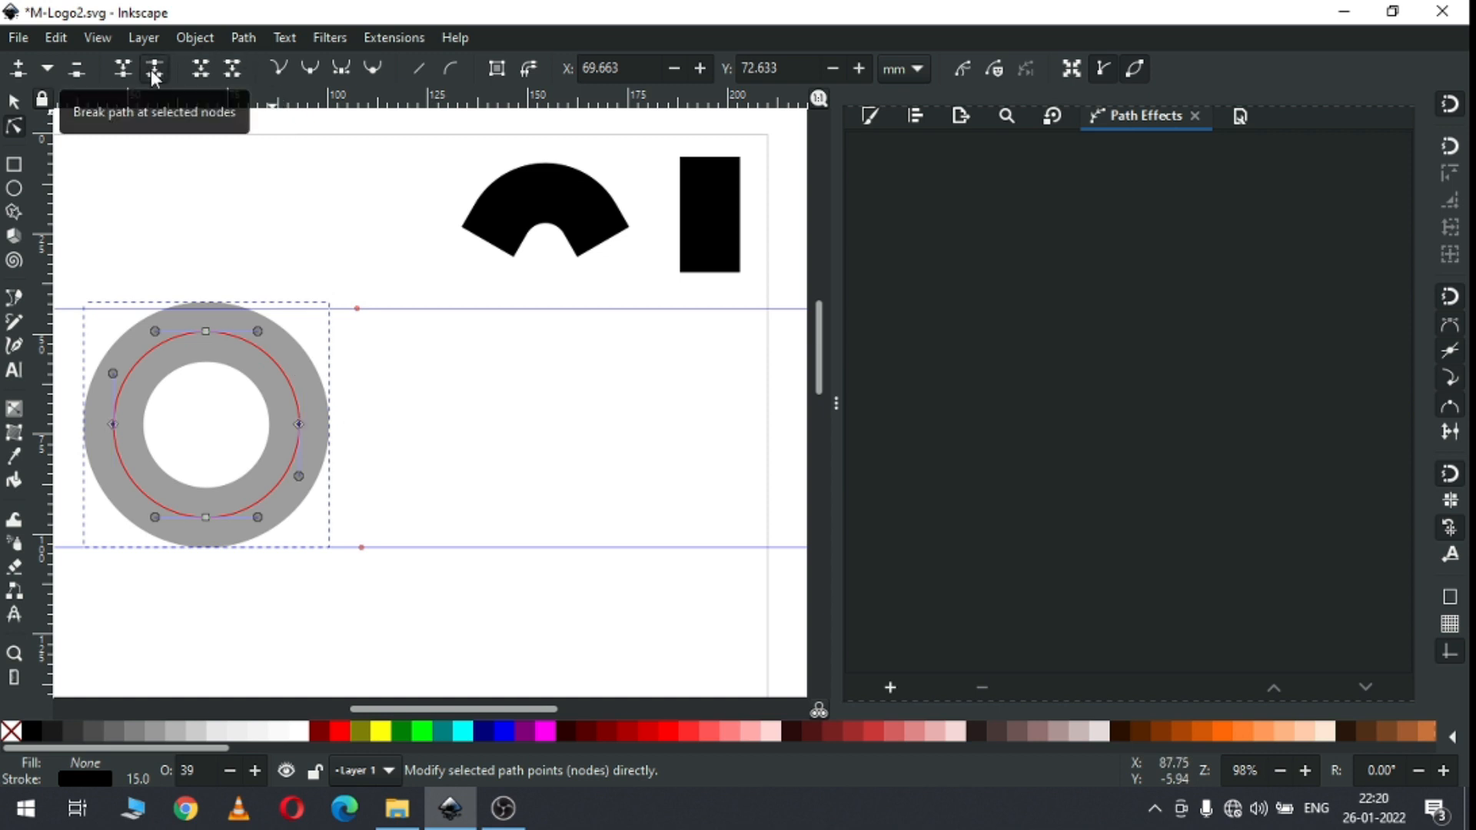
{"action": "left_click", "coordinate": [15, 101]}
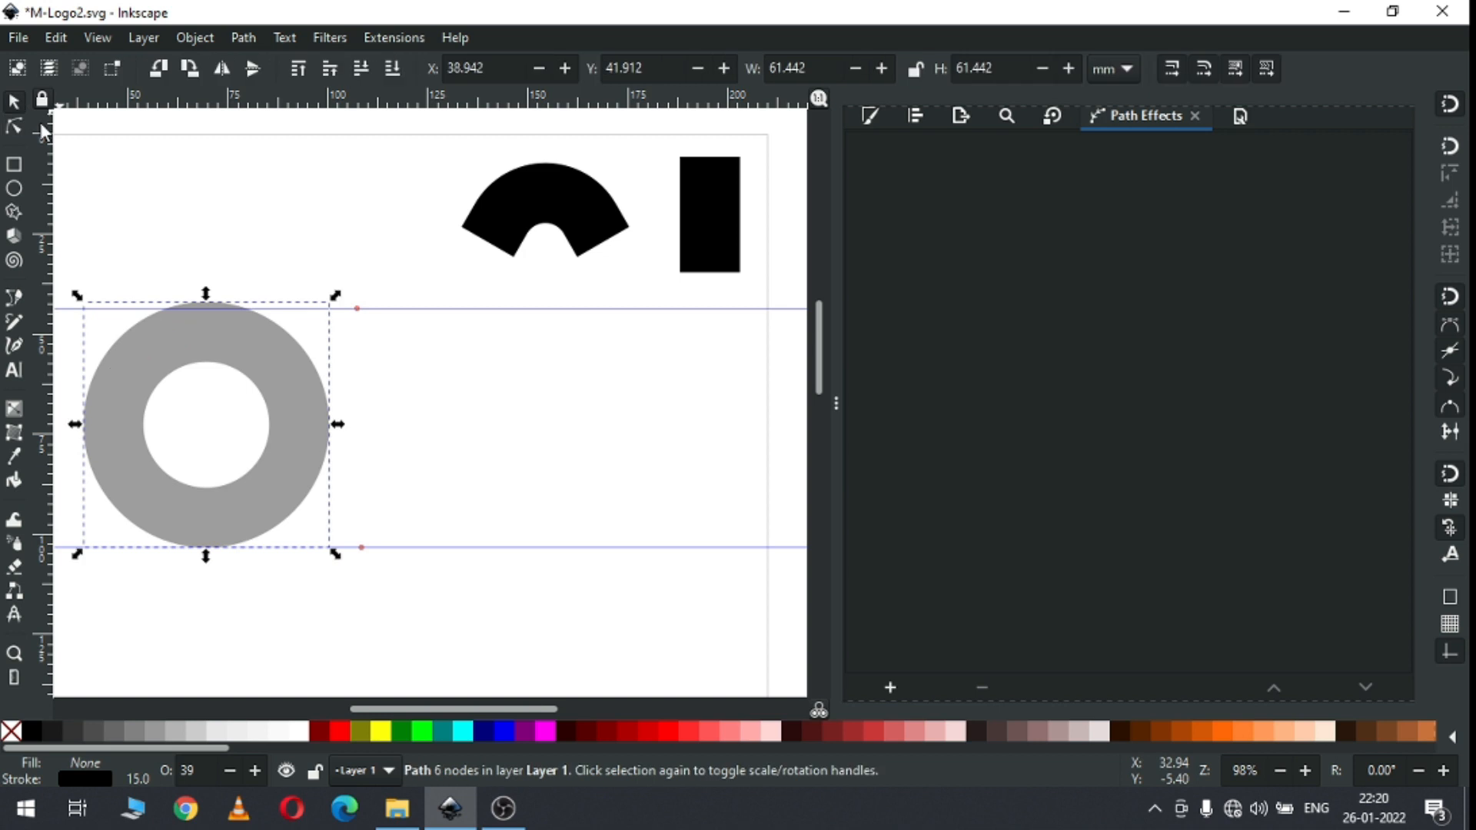
{"action": "left_click", "coordinate": [246, 38]}
{"action": "left_click", "coordinate": [271, 335]}
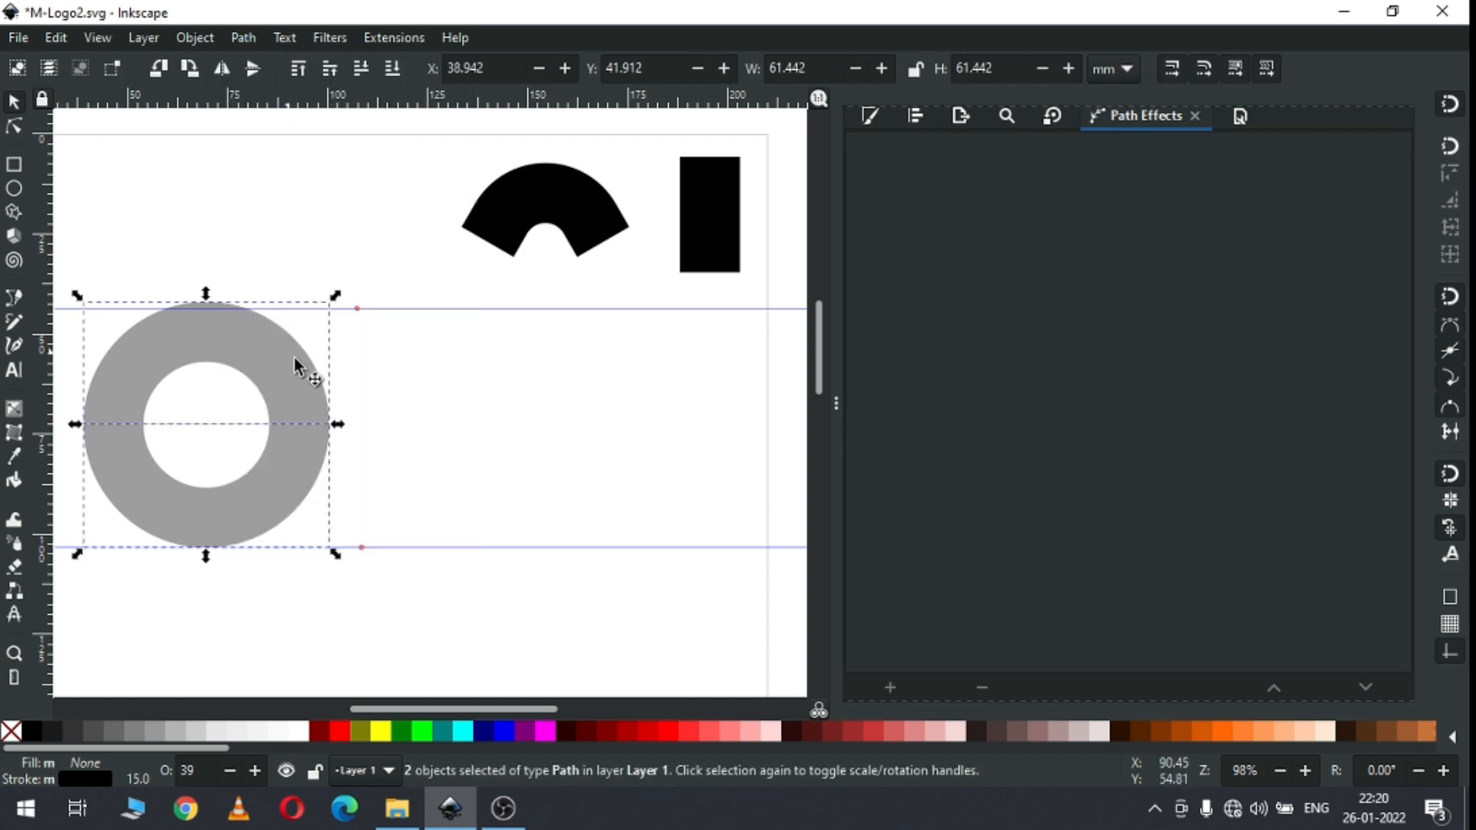
{"action": "left_click", "coordinate": [414, 433]}
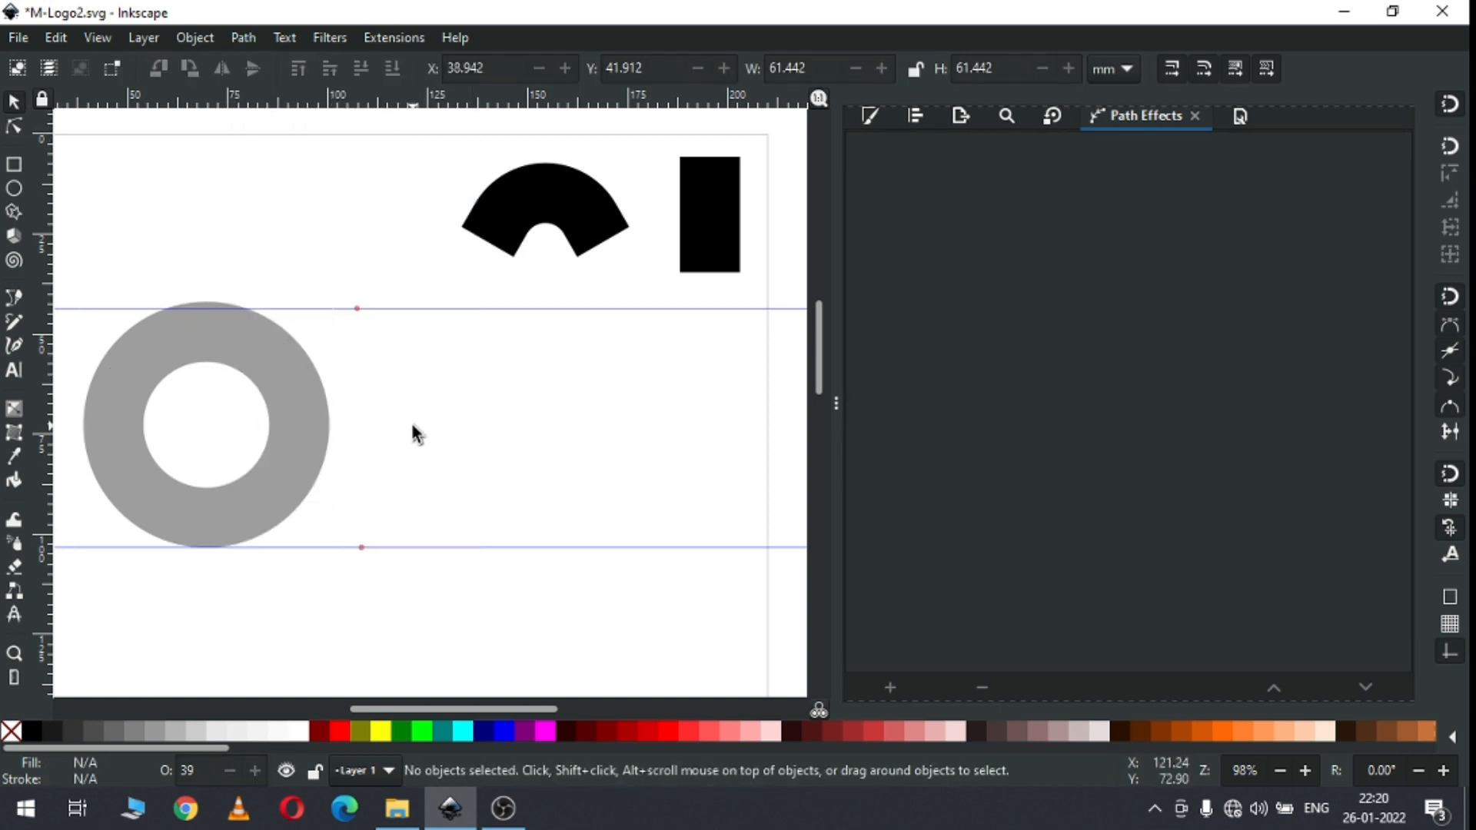
Step: Separate the upper half of the ring from the lower half and delete it
{"action": "left_click", "coordinate": [282, 388]}
{"action": "left_click_drag", "start_coordinate": [287, 380], "coordinate": [345, 219]}
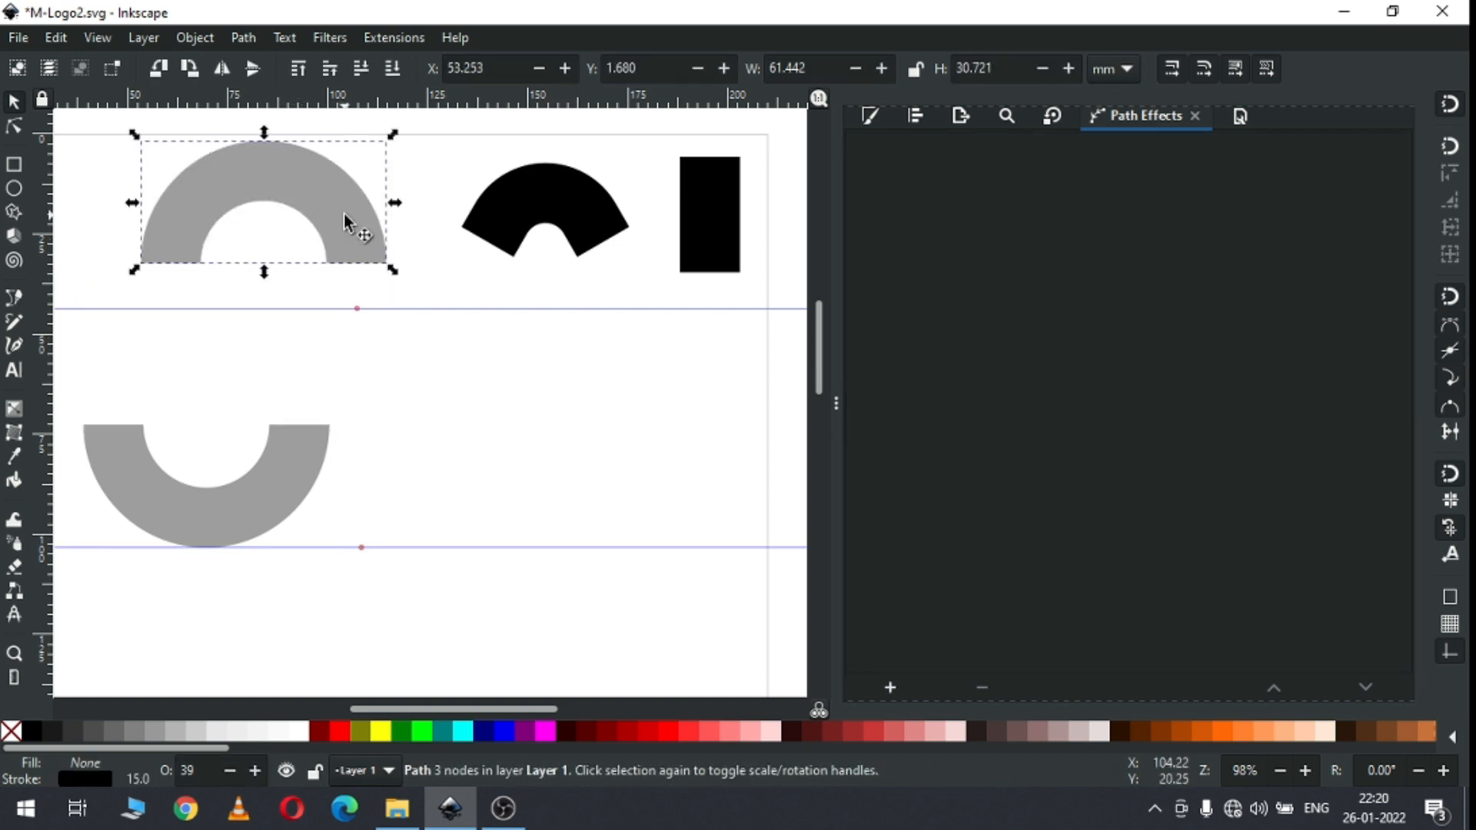
{"action": "key", "text": "Delete"}
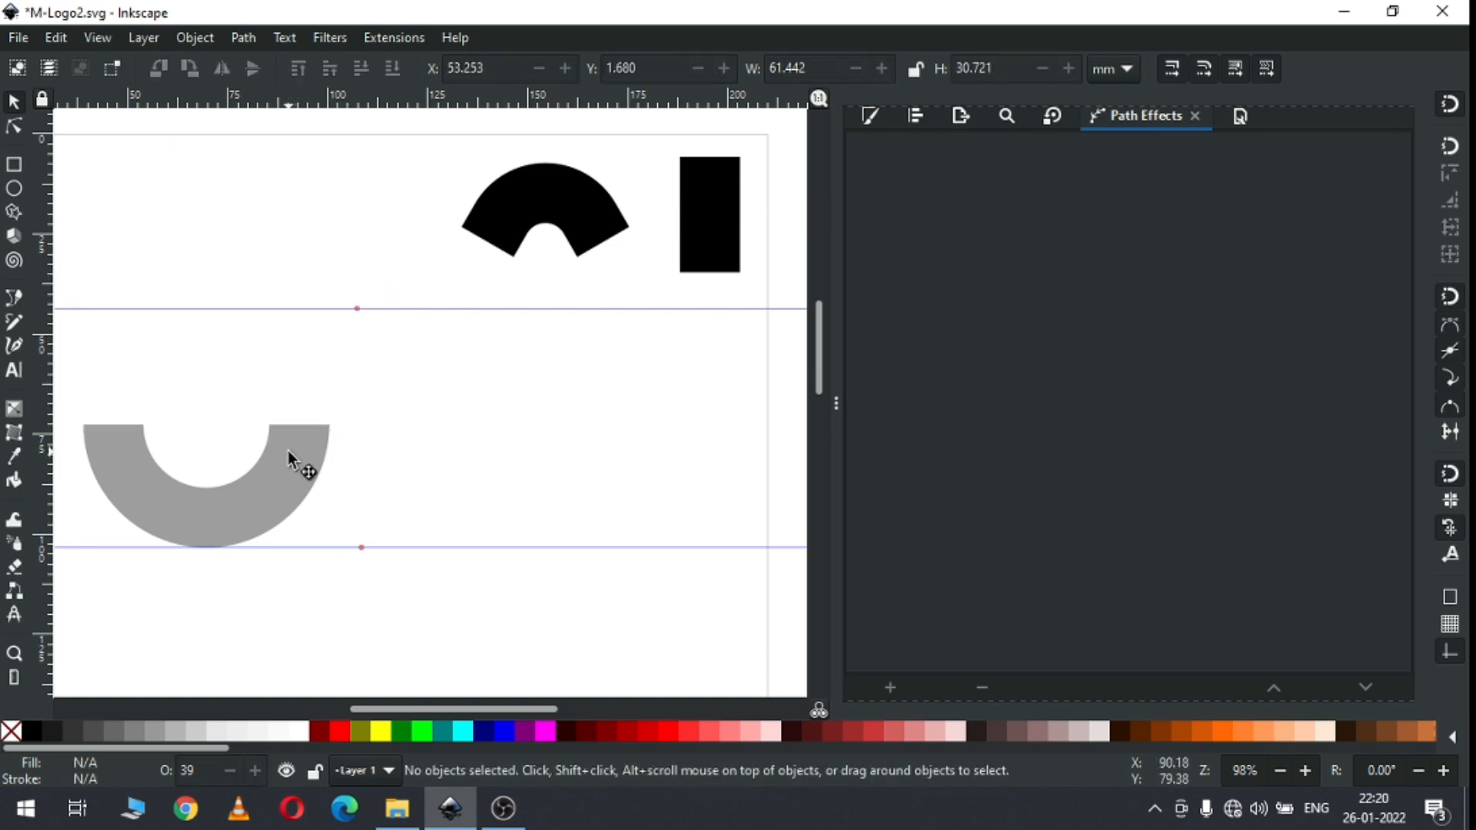
Step: Rotate the remaining half-ring by 30° and move it above the upper guide
{"action": "left_click", "coordinate": [303, 468]}
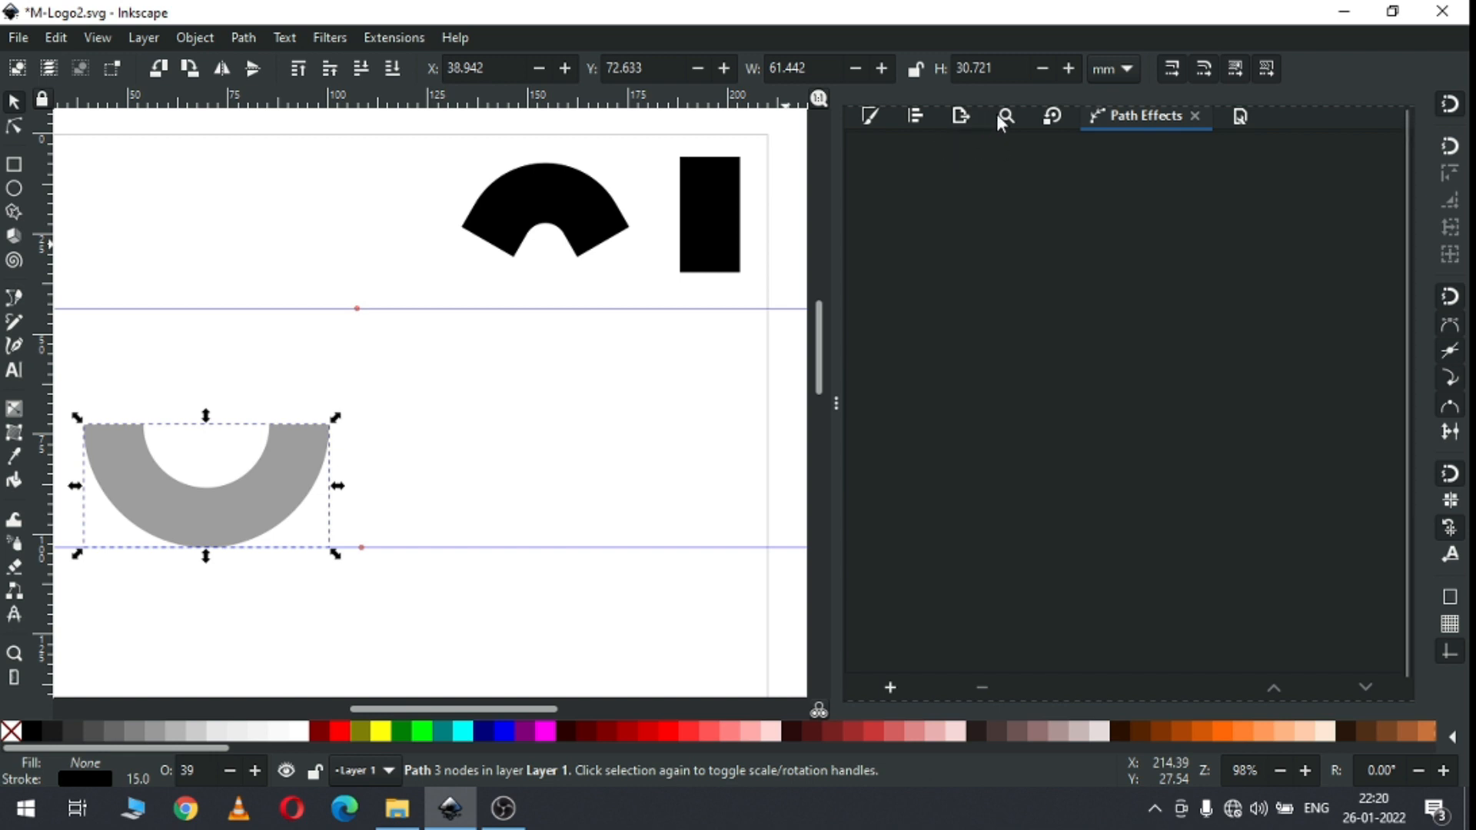
{"action": "left_click", "coordinate": [1052, 117]}
{"action": "left_click", "coordinate": [949, 179]}
{"action": "key", "text": "BackSpace"}
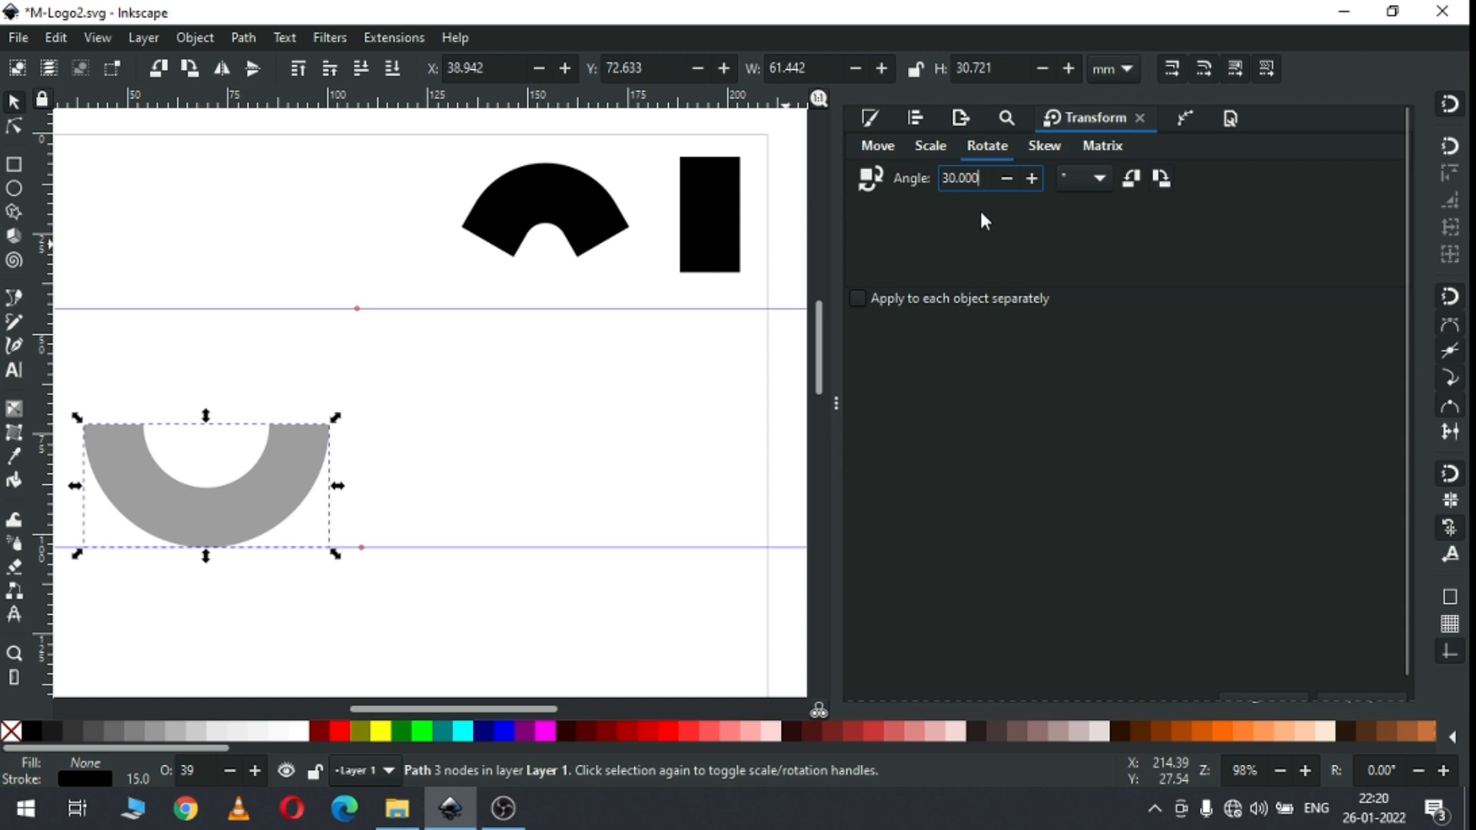
{"action": "key", "text": "Return"}
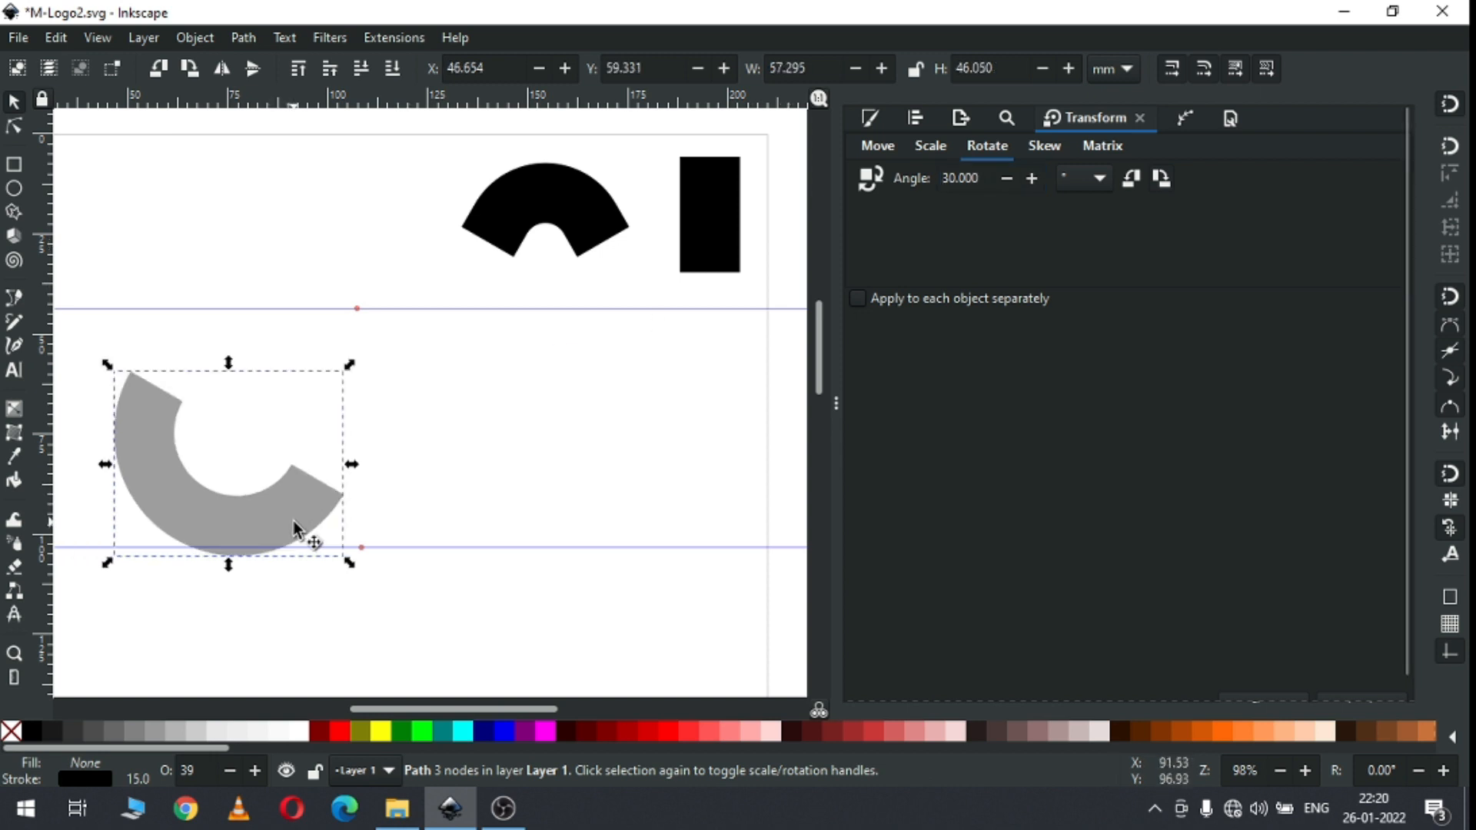
{"action": "left_click_drag", "start_coordinate": [292, 507], "coordinate": [279, 240]}
Step: Rotate the upright black bar by 30°
{"action": "left_click", "coordinate": [724, 238]}
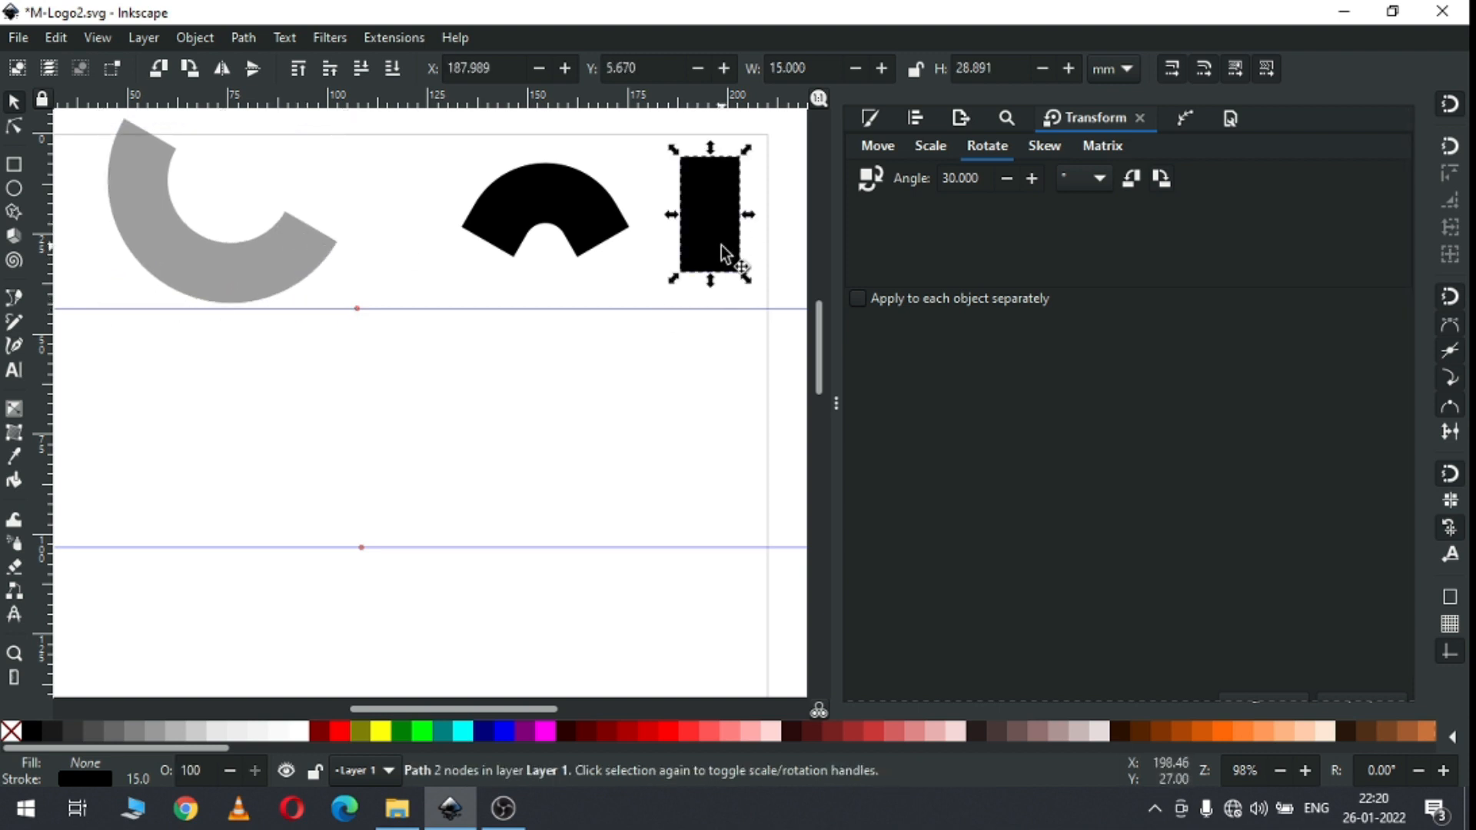
{"action": "left_click", "coordinate": [989, 178]}
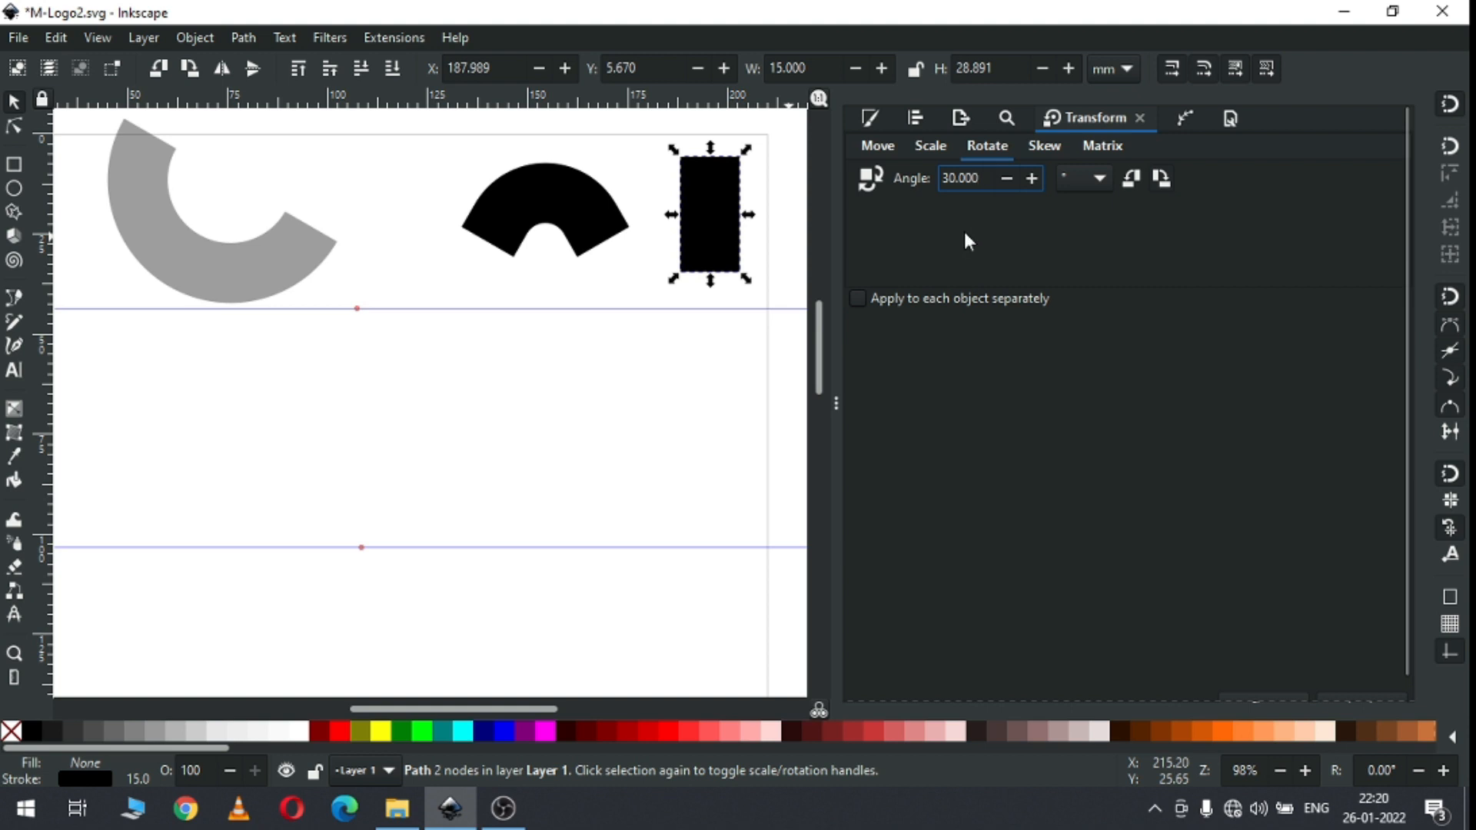
{"action": "key", "text": "Return"}
Step: Shift the black arch towards the half-ring with its stroke coloured blue, and save the document
{"action": "left_click_drag", "start_coordinate": [572, 202], "coordinate": [492, 199]}
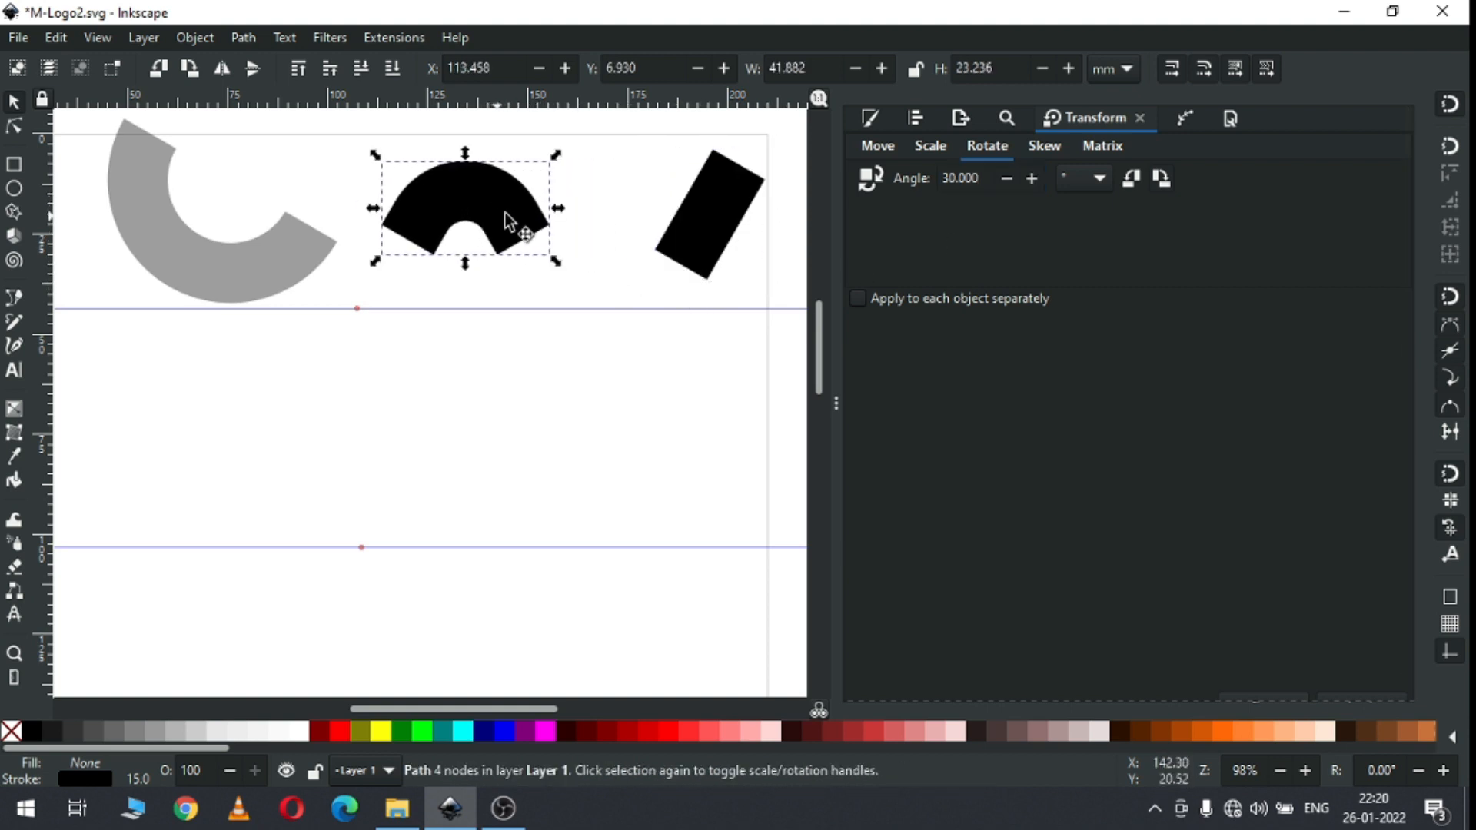
{"action": "left_click", "coordinate": [501, 729]}
{"action": "left_click", "coordinate": [511, 423]}
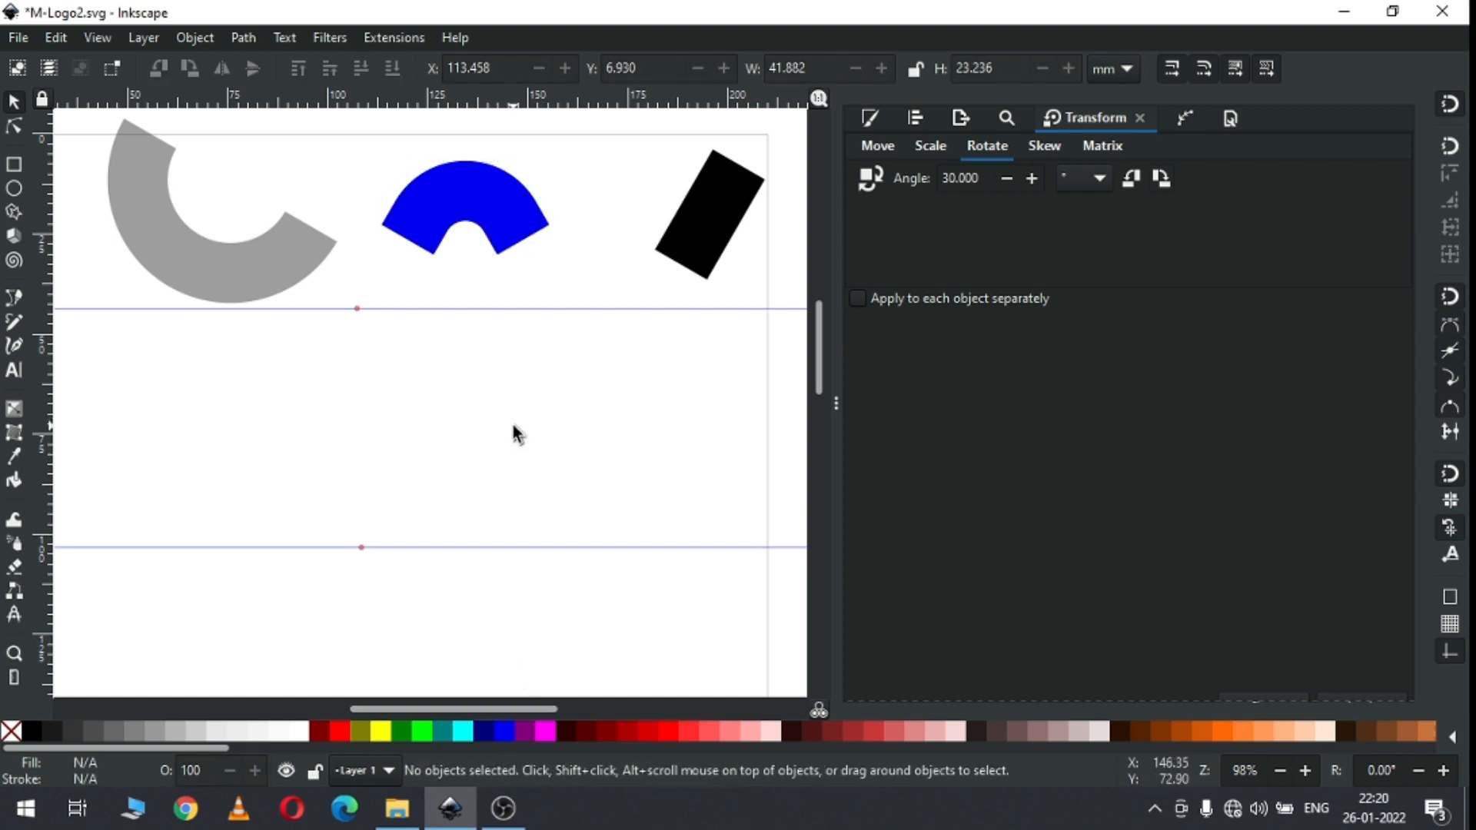
{"action": "key", "text": "ctrl+s"}
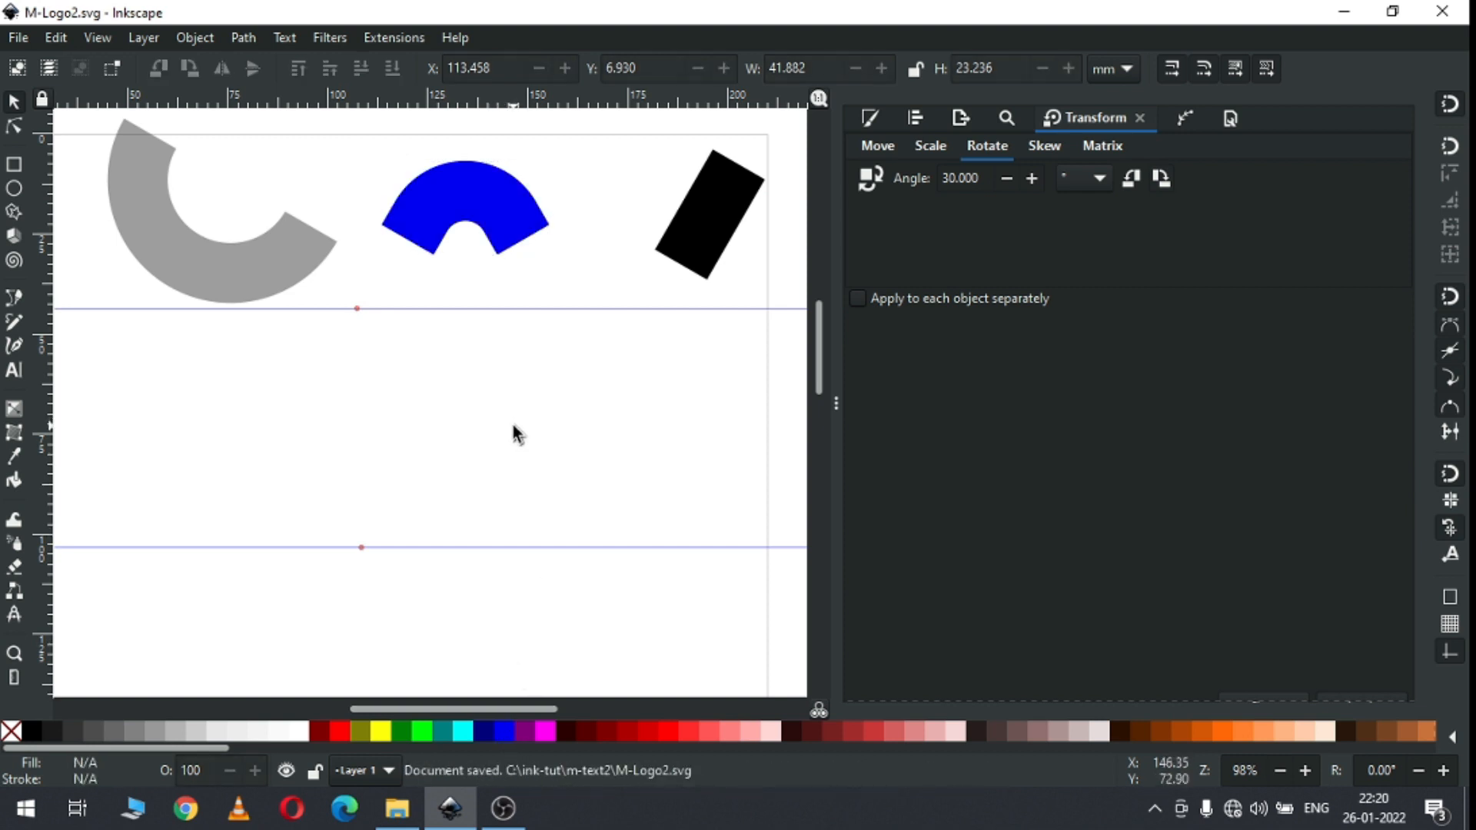
Step: Move the grey half-ring slightly upward, farther from the upper guide
{"action": "left_click", "coordinate": [285, 248]}
{"action": "left_click_drag", "start_coordinate": [817, 366], "coordinate": [818, 357]}
{"action": "left_click_drag", "start_coordinate": [306, 277], "coordinate": [229, 269]}
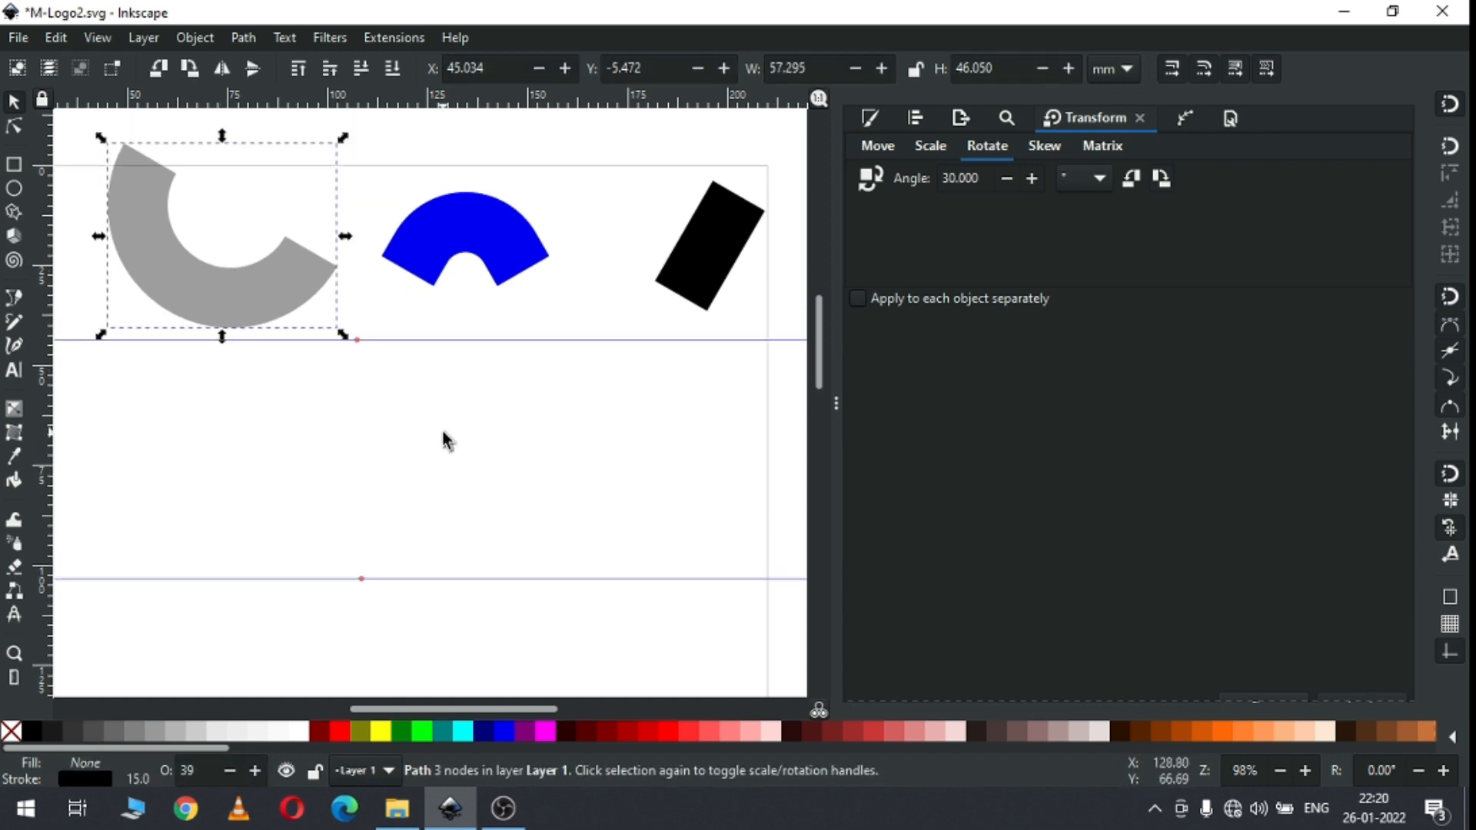
Step: Save the document, duplicate the grey half-ring and place the copy across the lower guide
{"action": "left_click", "coordinate": [515, 427]}
{"action": "key", "text": "ctrl+s"}
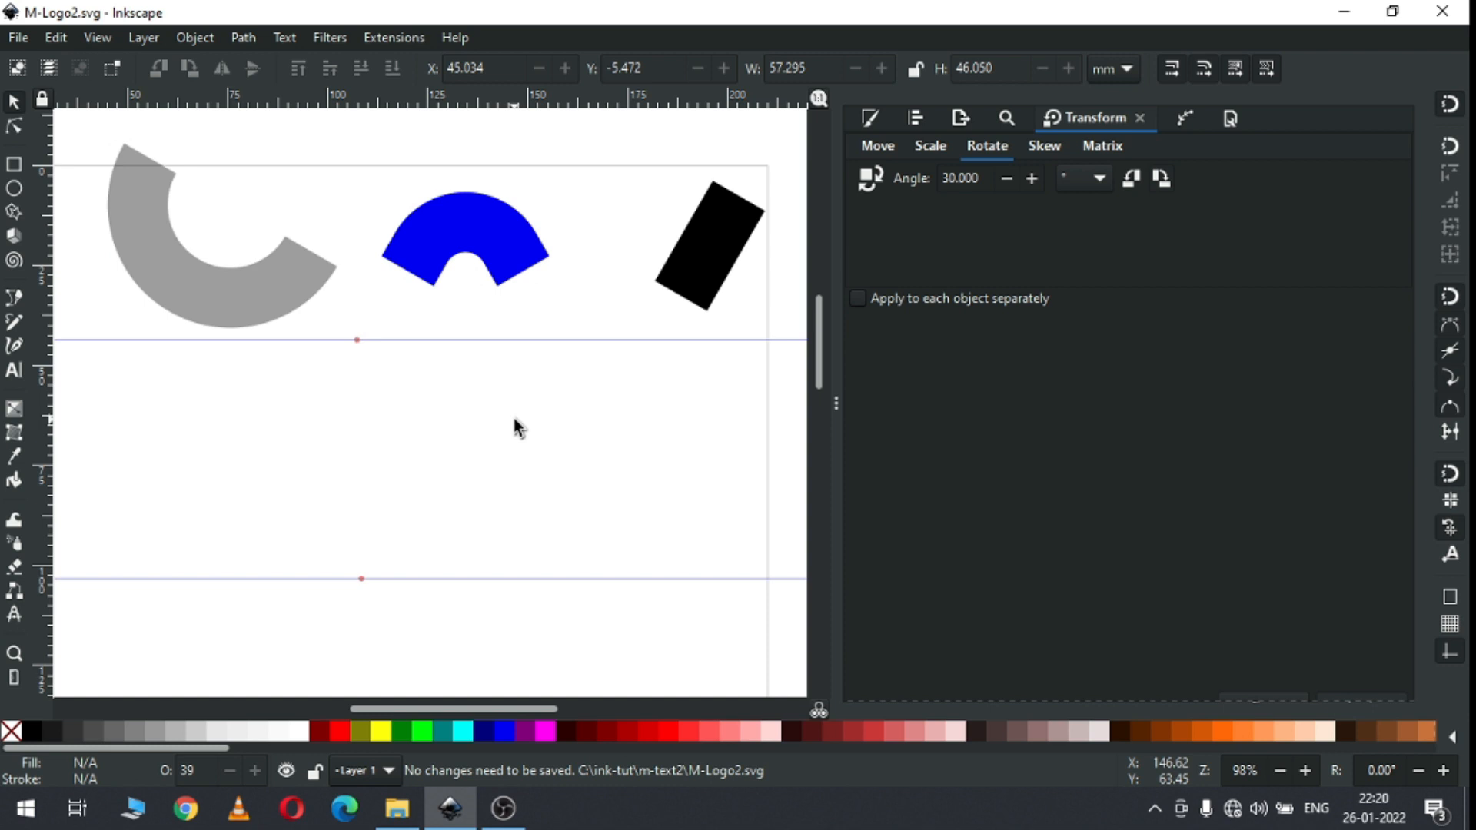
{"action": "left_click", "coordinate": [200, 305]}
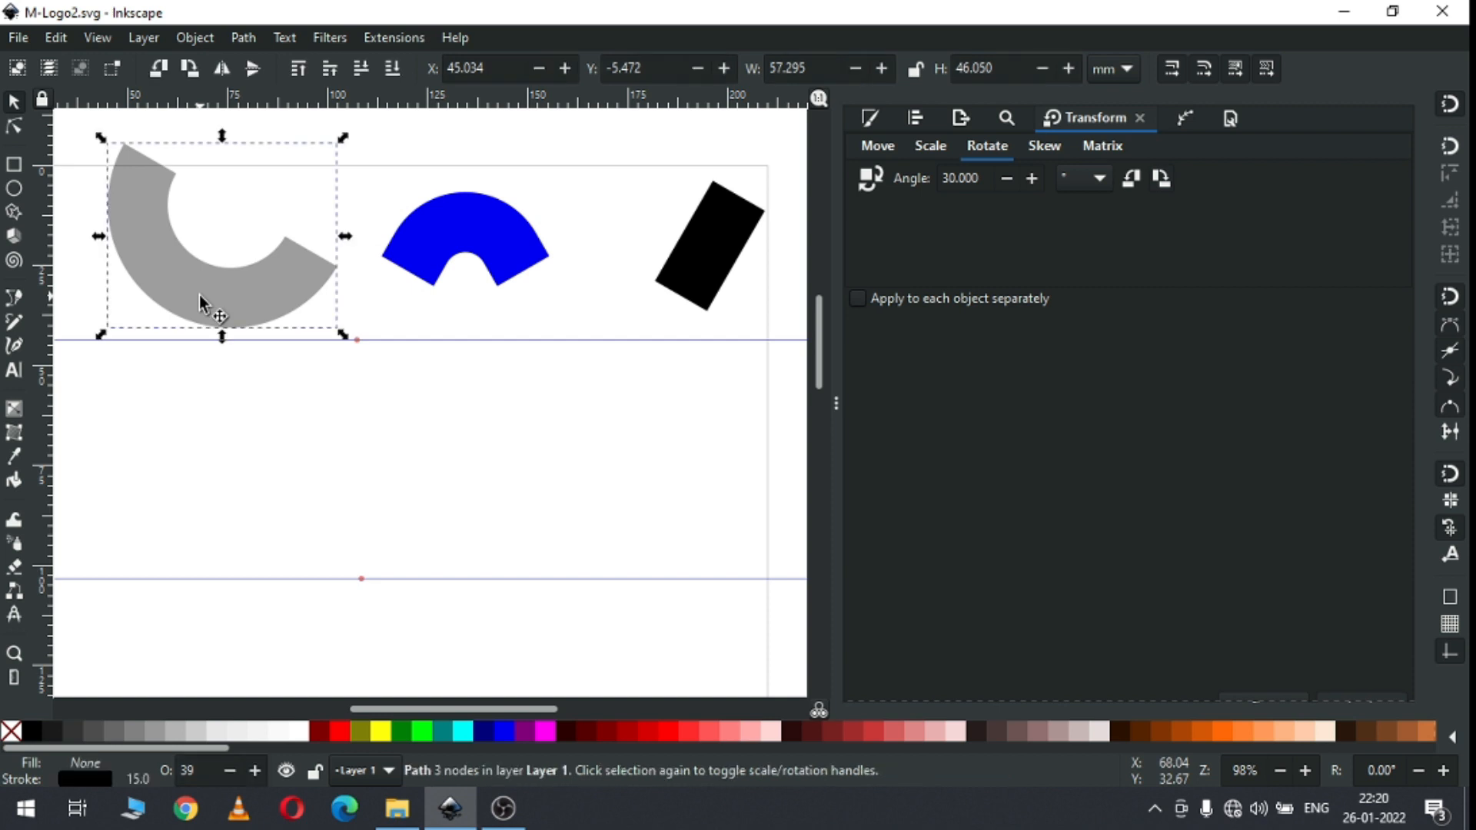
{"action": "right_click", "coordinate": [200, 296]}
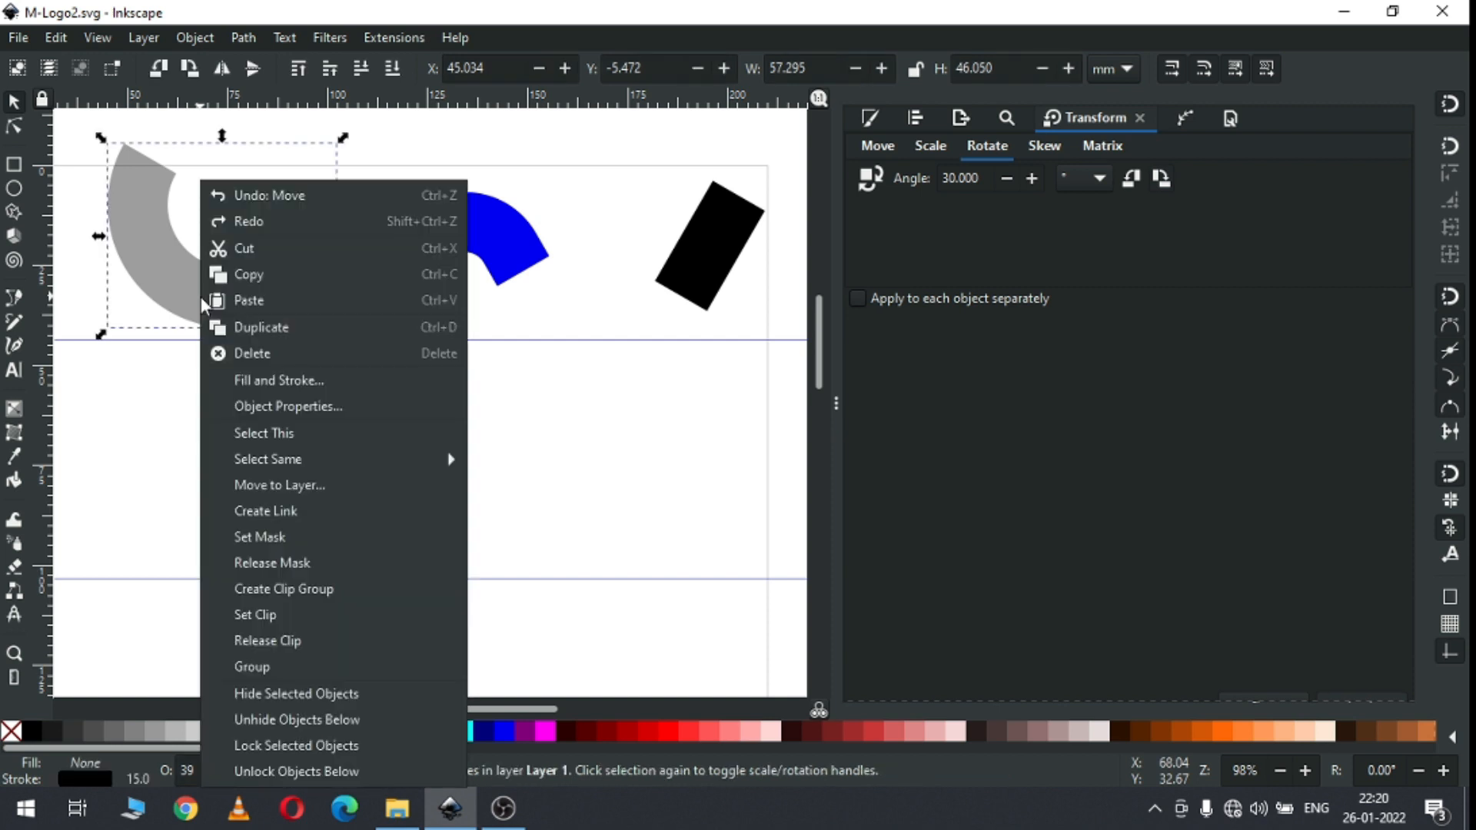
{"action": "left_click", "coordinate": [250, 329]}
{"action": "left_click_drag", "start_coordinate": [269, 286], "coordinate": [232, 639]}
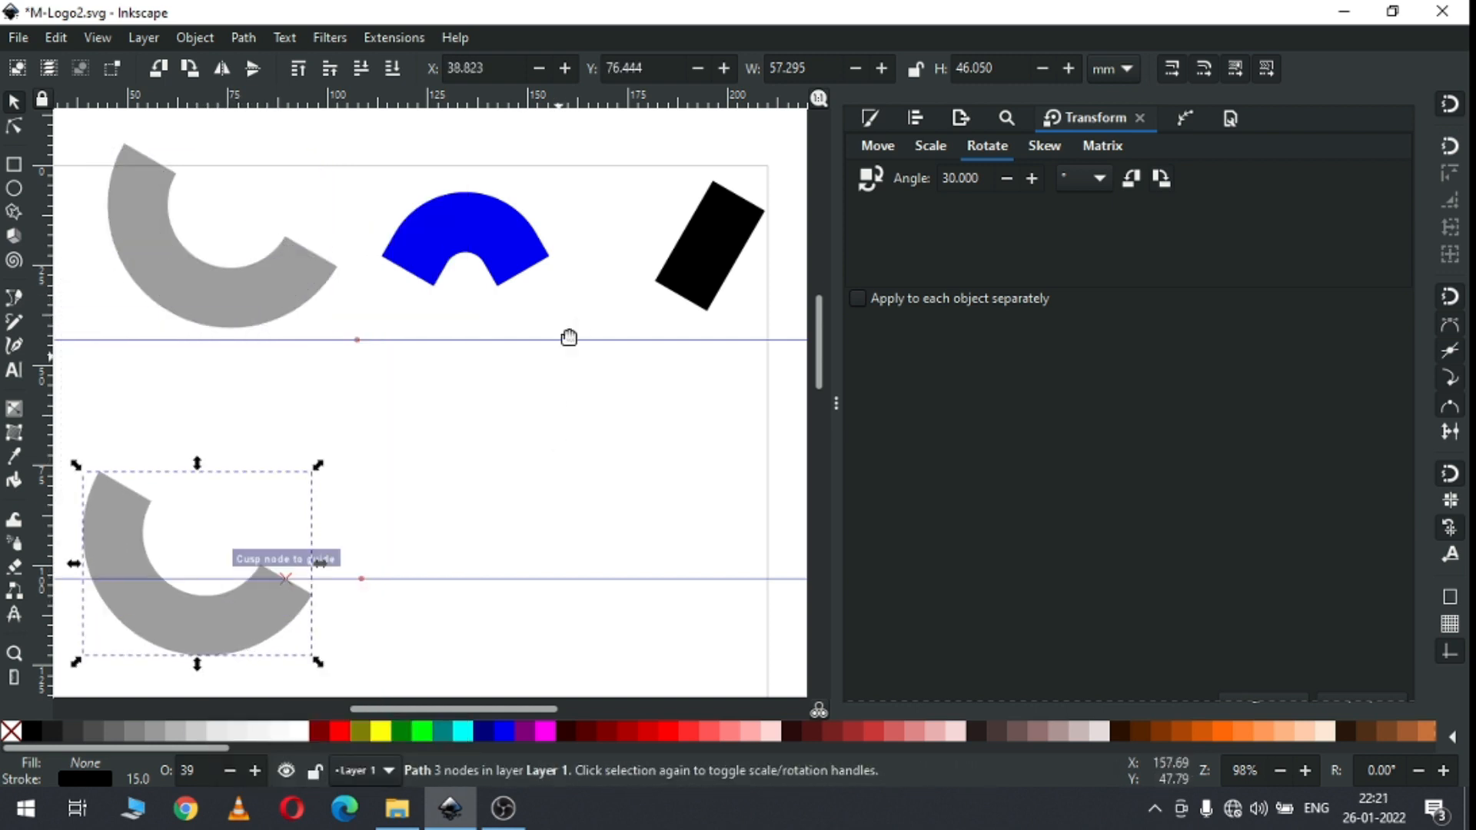
Step: Move the lower guide down to about 135.5 mm and snap the copied half-ring's stroke centre onto it near the page's left edge
{"action": "key", "text": "minus"}
{"action": "key", "text": "minus"}
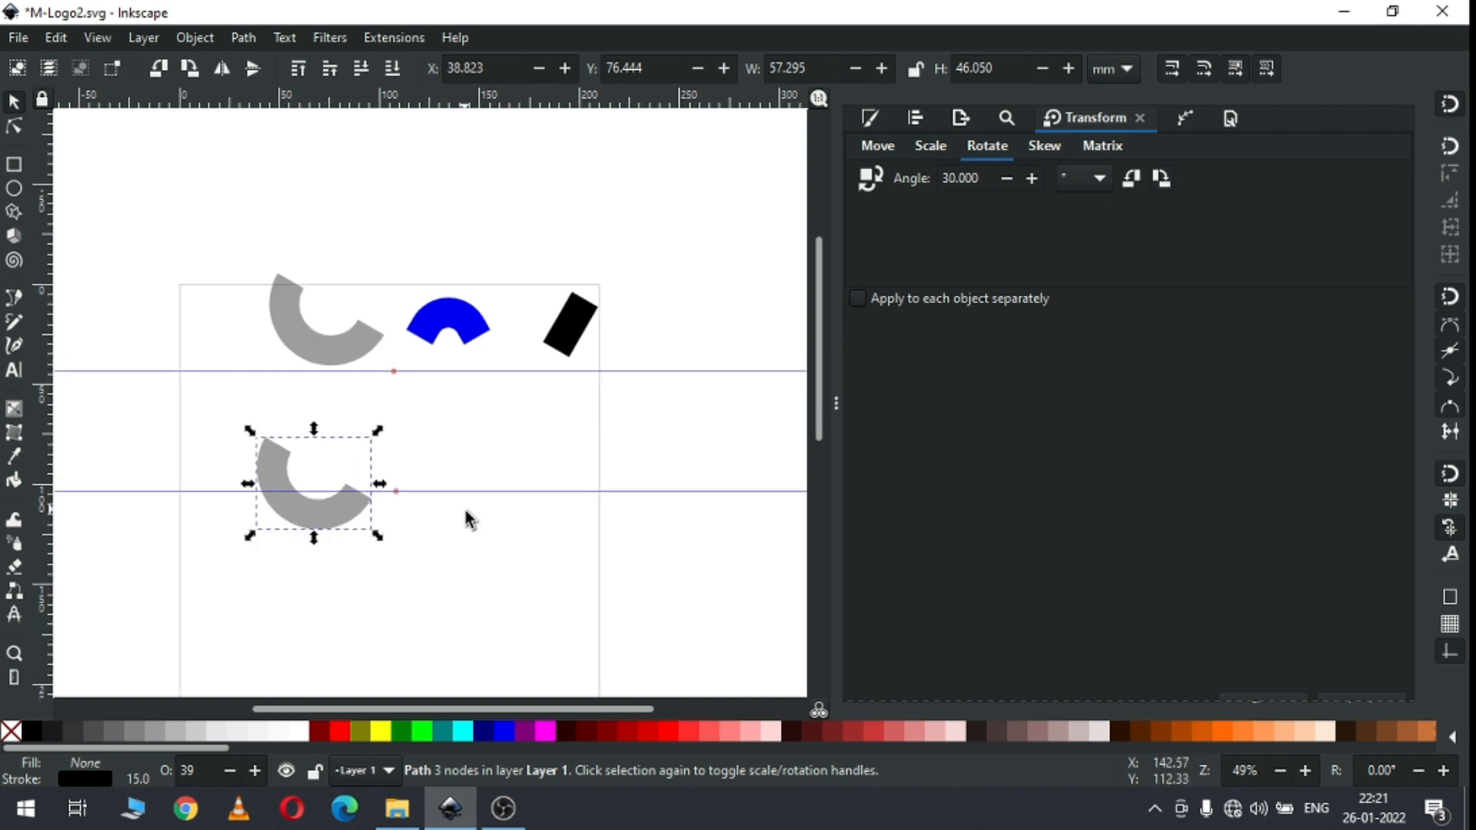
{"action": "left_click_drag", "start_coordinate": [474, 496], "coordinate": [475, 561]}
{"action": "left_click_drag", "start_coordinate": [368, 517], "coordinate": [304, 547]}
{"action": "key", "text": "z"}
{"action": "left_click_drag", "start_coordinate": [128, 314], "coordinate": [650, 608]}
{"action": "left_click_drag", "start_coordinate": [108, 215], "coordinate": [696, 564]}
{"action": "key", "text": "s"}
{"action": "left_click_drag", "start_coordinate": [269, 549], "coordinate": [261, 546]}
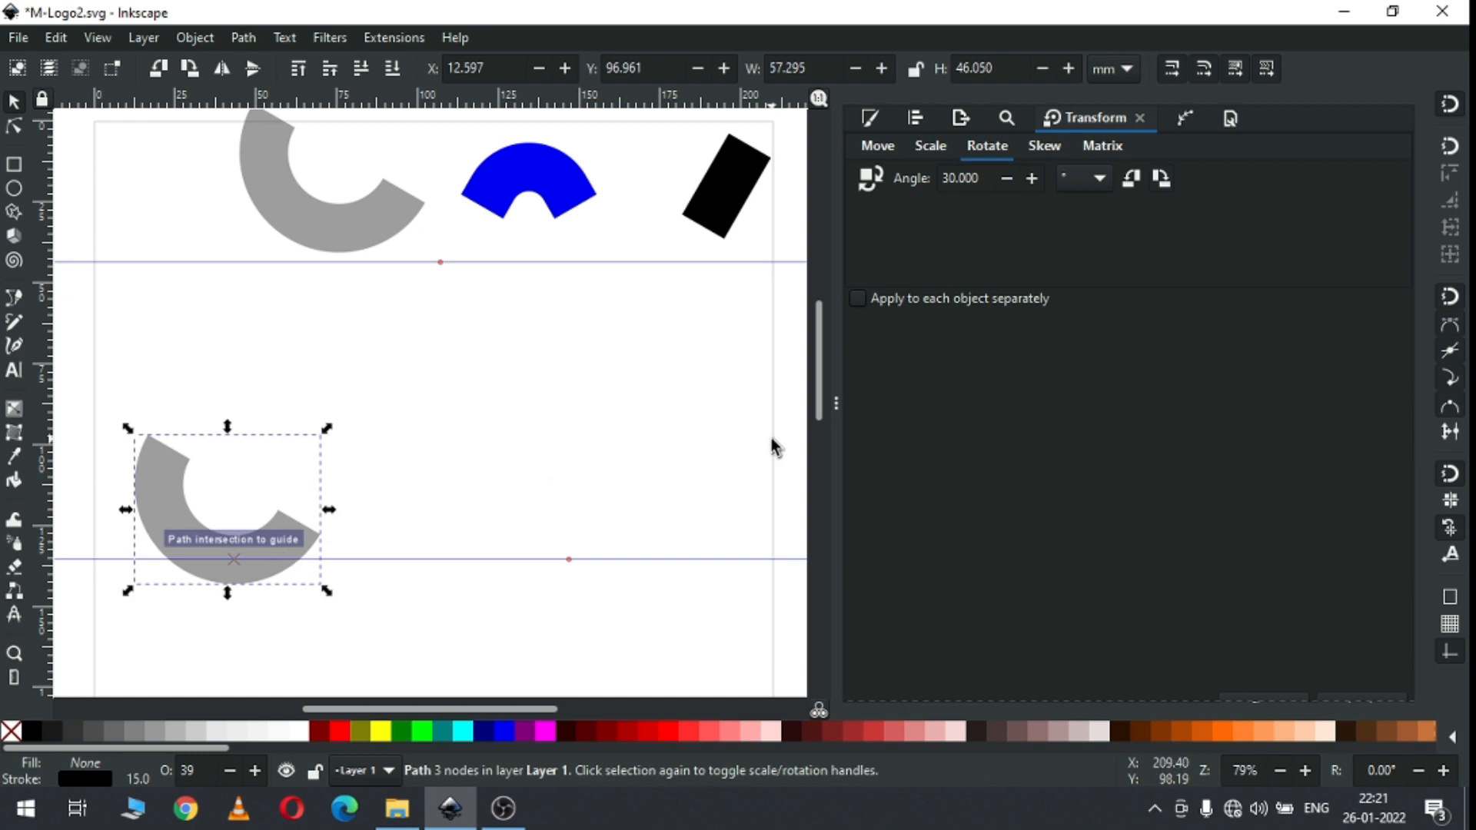
{"action": "scroll", "coordinate": [821, 399], "scroll_direction": "up", "scroll_amount": 2}
{"action": "left_click", "coordinate": [605, 460]}
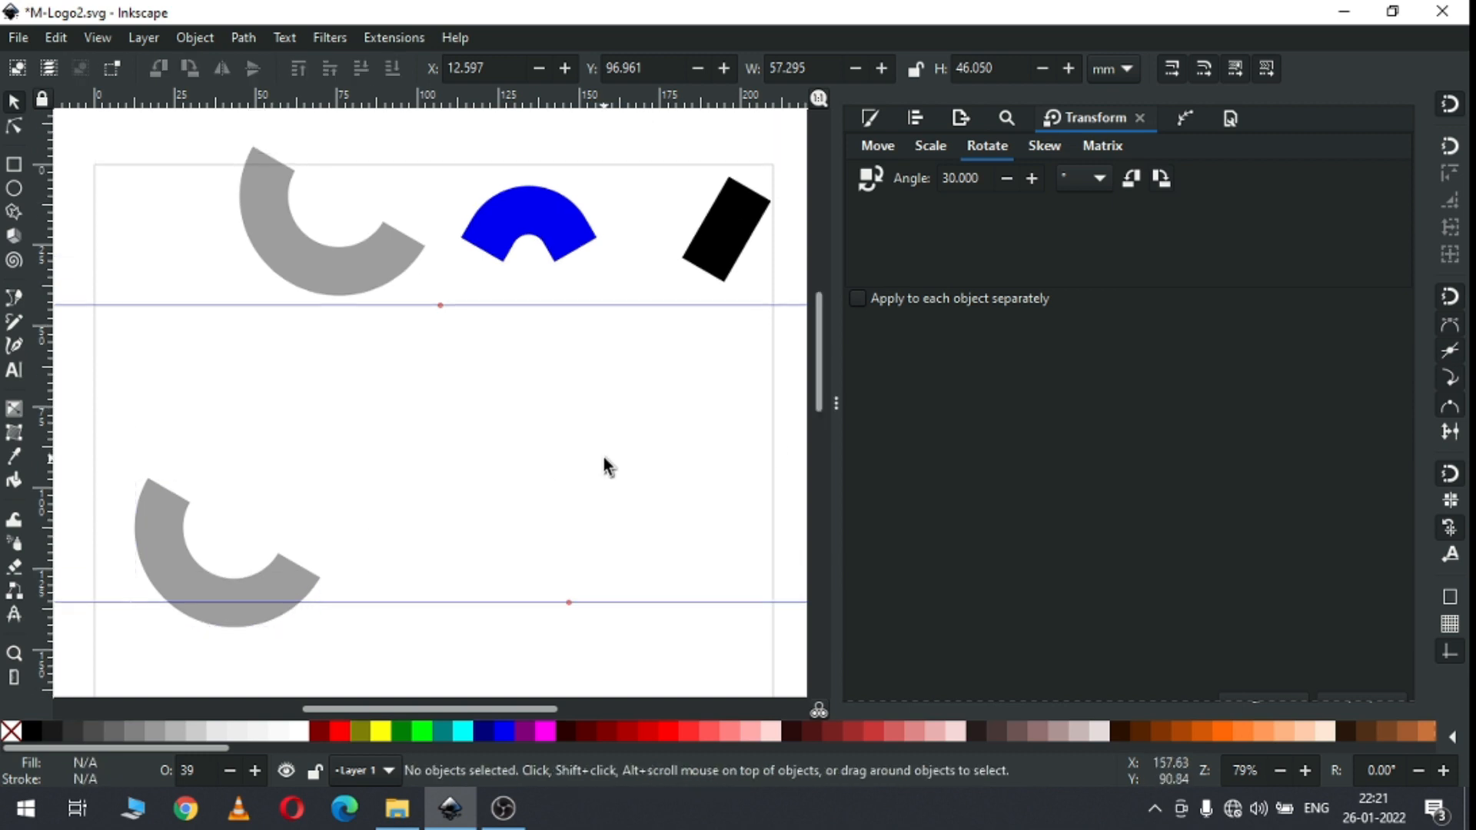
Step: Duplicate the slanted black bar and snap the copy onto the upper-left end of the copied half-ring
{"action": "left_click", "coordinate": [725, 240]}
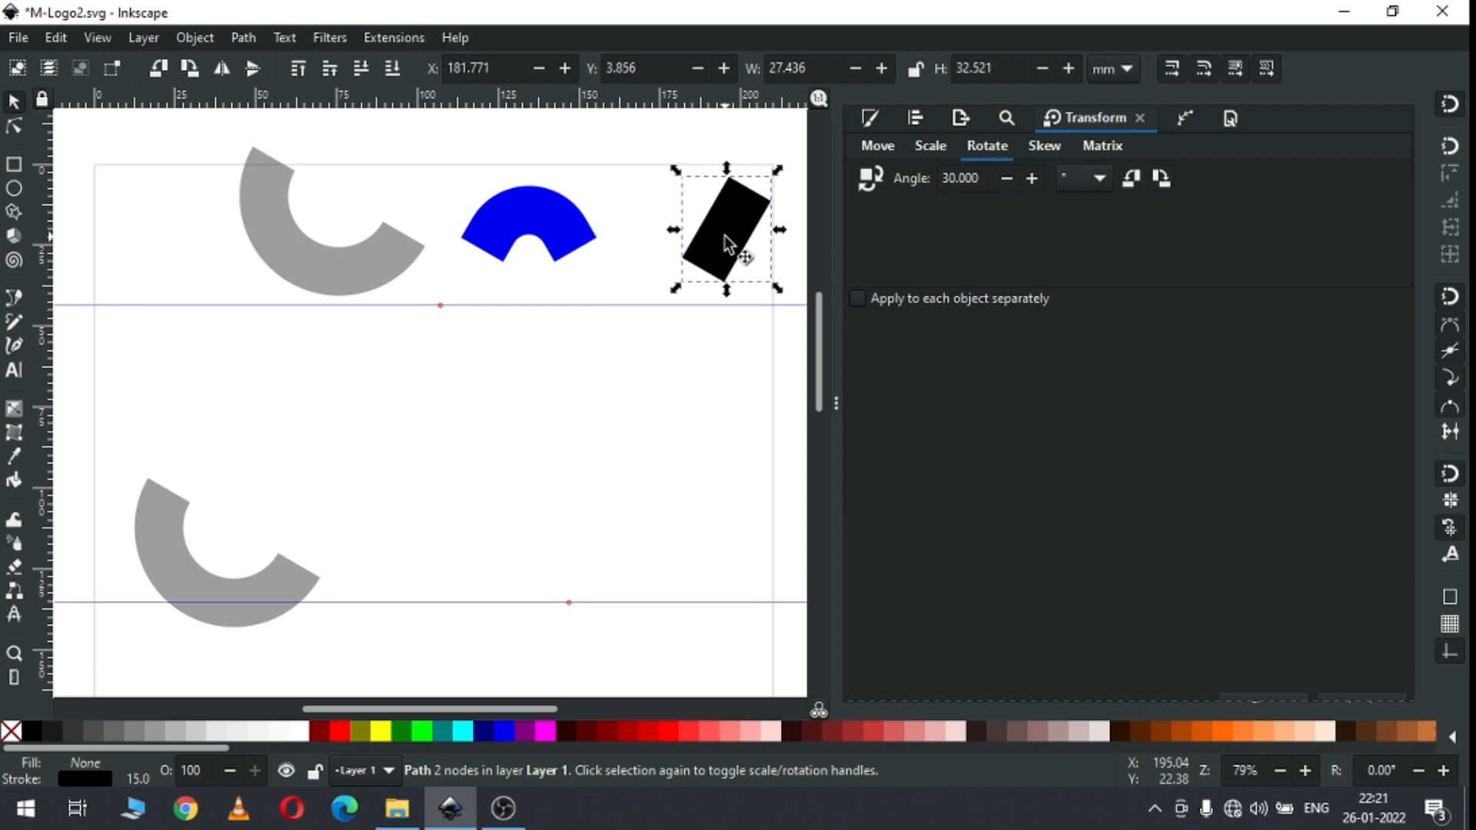
{"action": "right_click", "coordinate": [726, 239]}
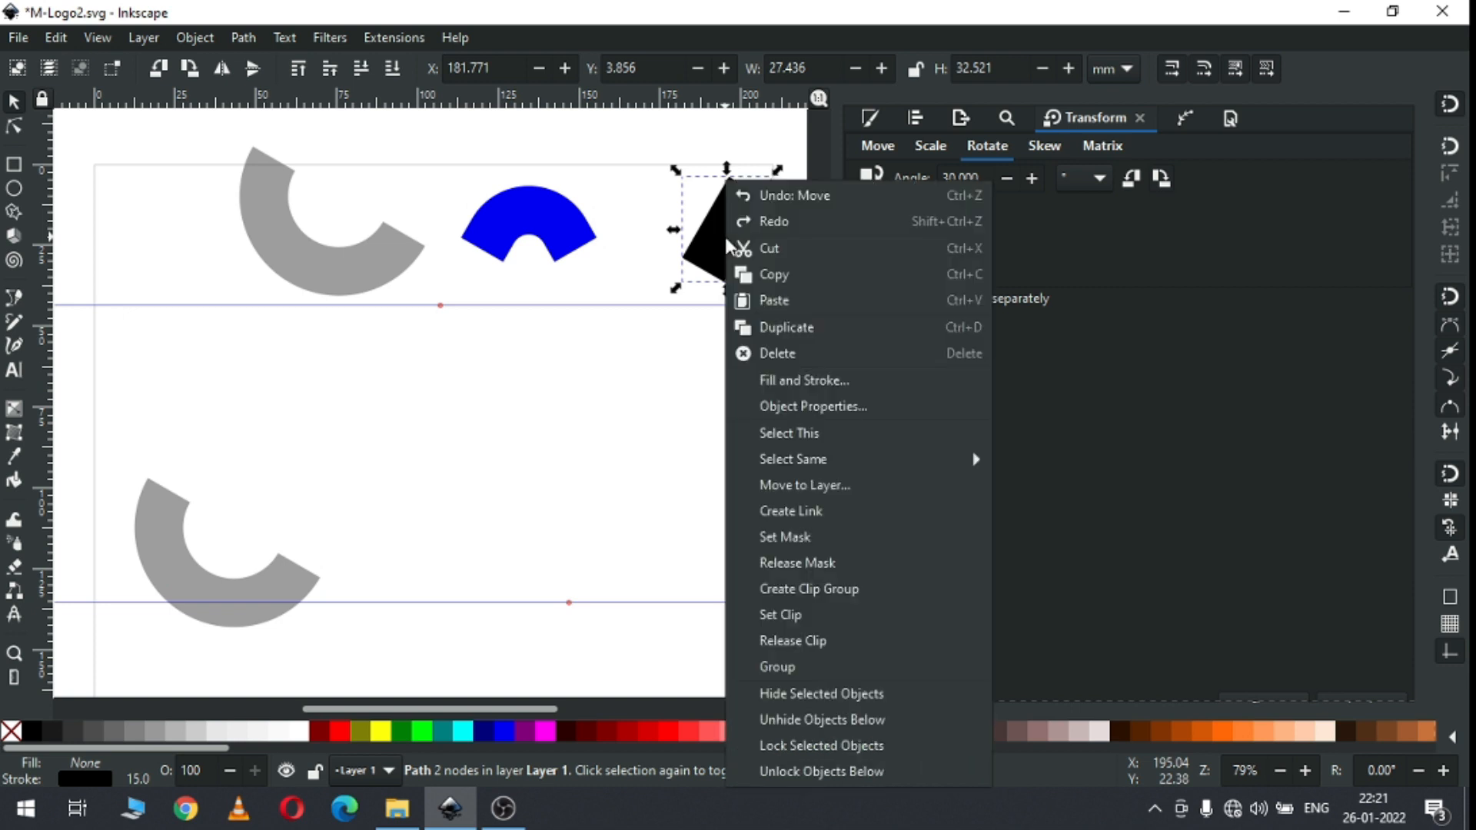
{"action": "left_click", "coordinate": [787, 332]}
{"action": "left_click_drag", "start_coordinate": [719, 226], "coordinate": [187, 449]}
Step: Duplicate the blue arch, snap the copy onto the placed bar's upper end, and move the upper guide down through the arch
{"action": "left_click", "coordinate": [542, 217]}
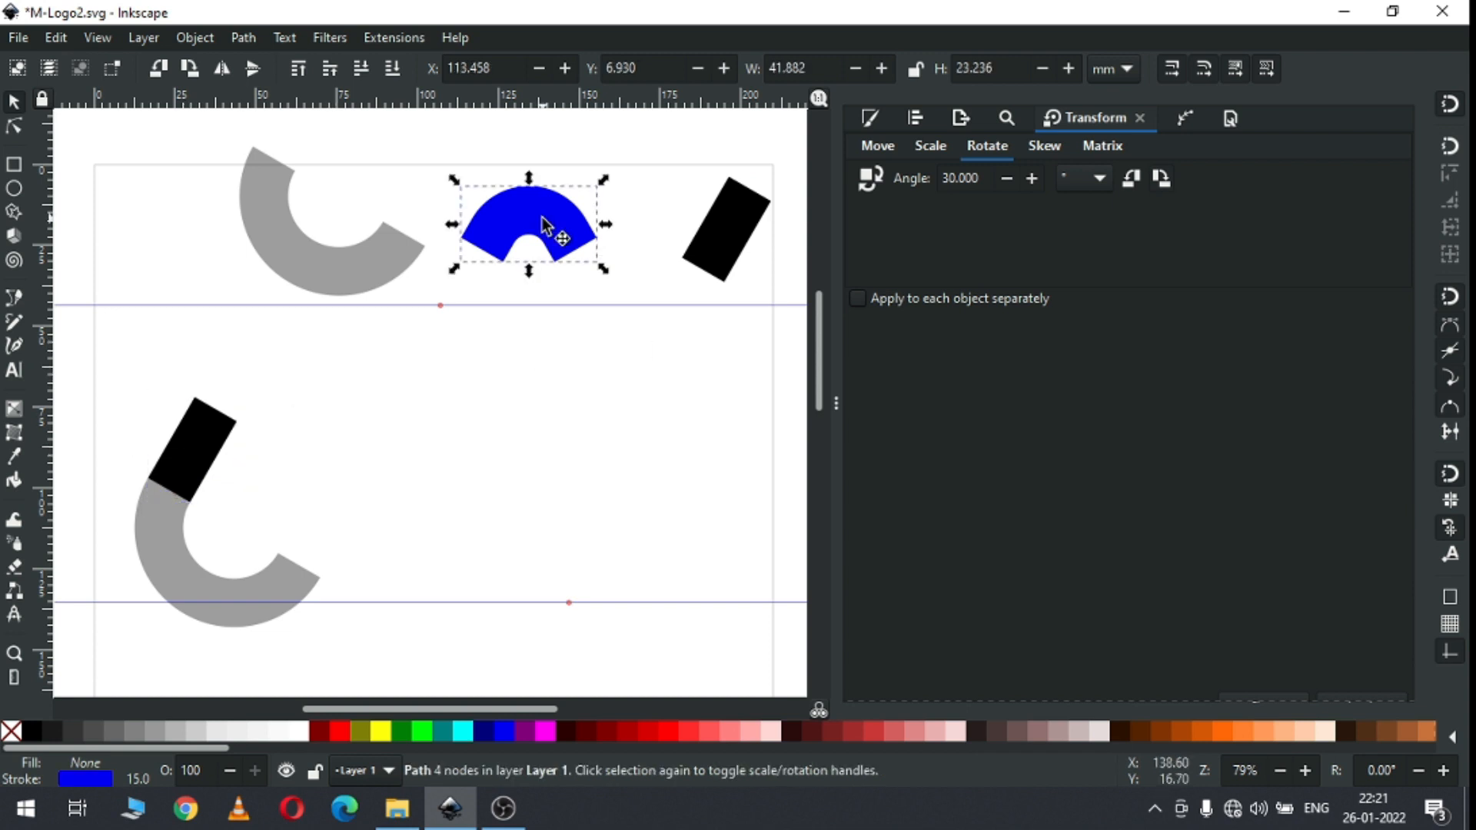
{"action": "right_click", "coordinate": [542, 218]}
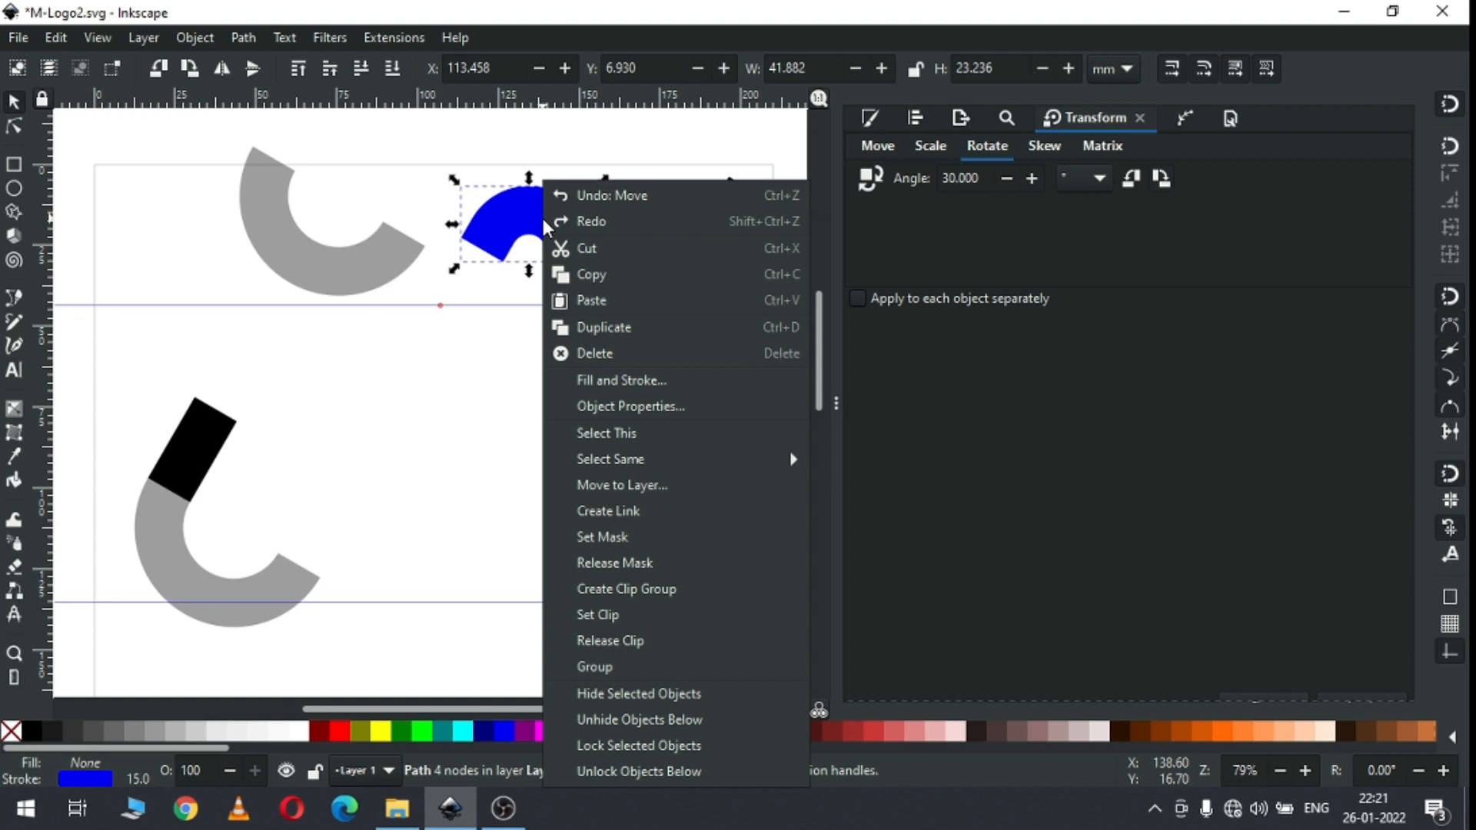
{"action": "left_click", "coordinate": [607, 330]}
{"action": "left_click_drag", "start_coordinate": [567, 247], "coordinate": [286, 374]}
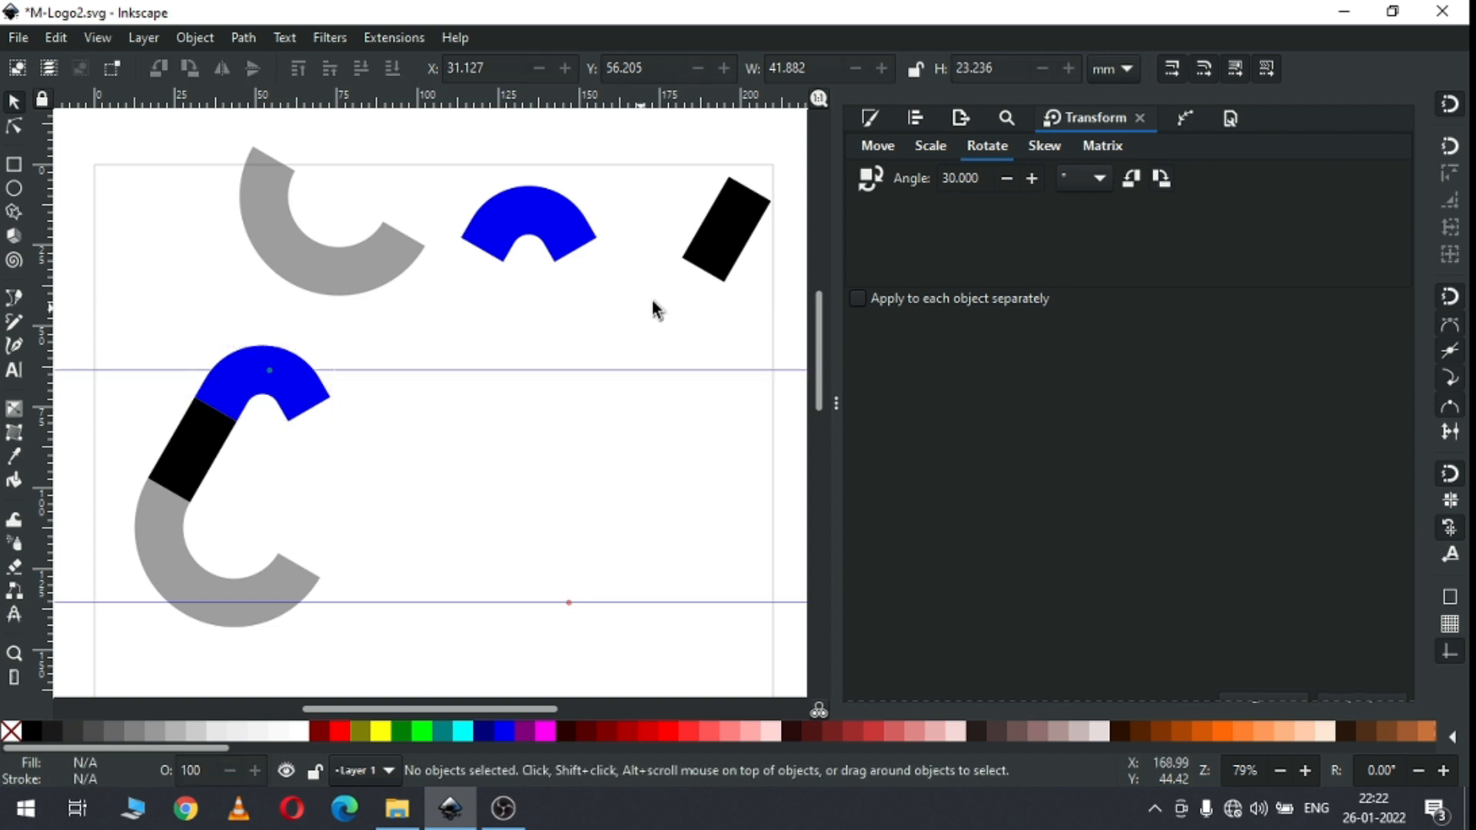
Step: Duplicate the slanted black bar twice and stack the copies end to end from the lower half-ring's right end
{"action": "left_click", "coordinate": [726, 232]}
{"action": "right_click", "coordinate": [728, 236]}
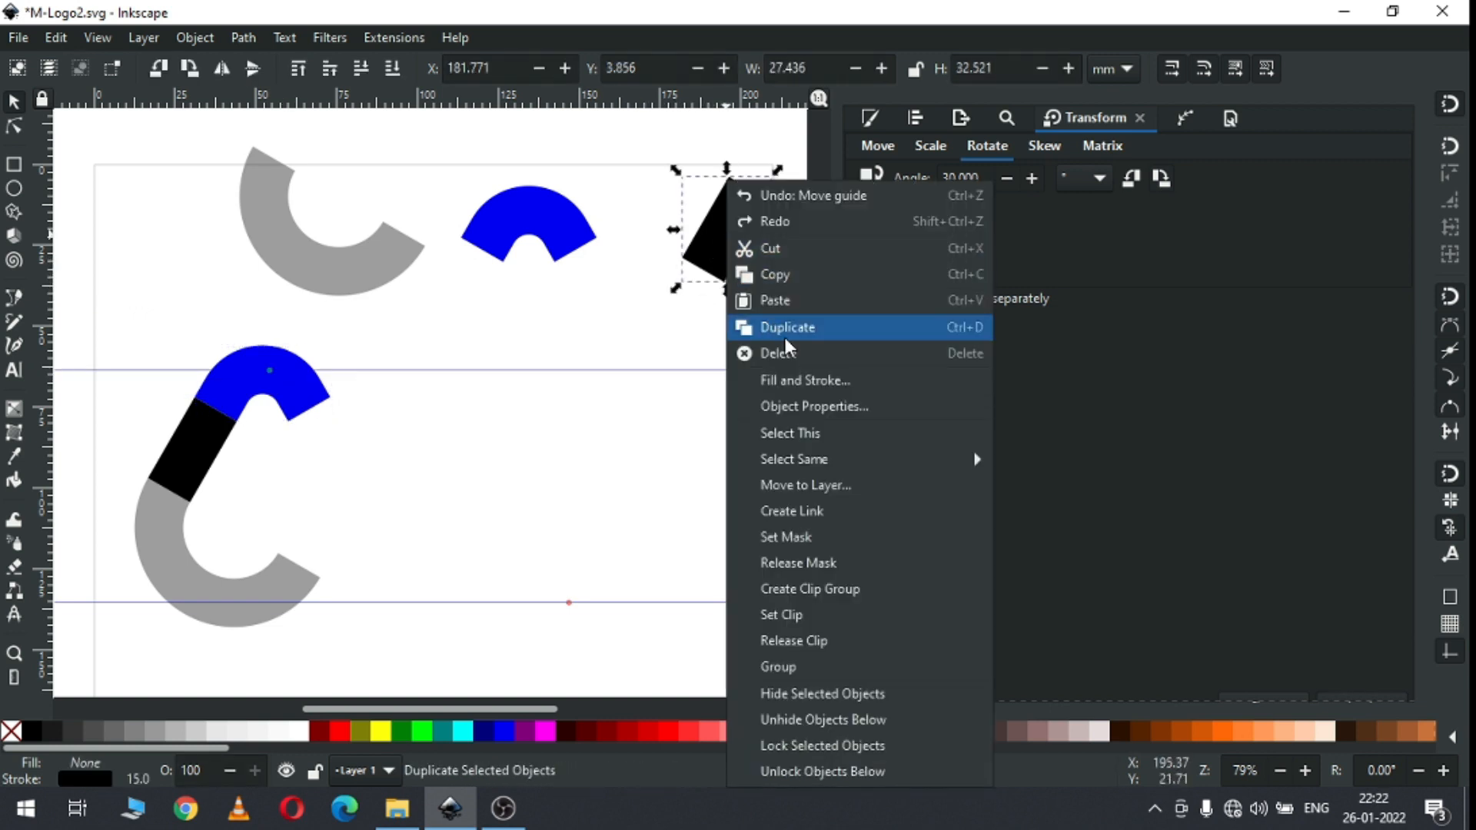
{"action": "left_click", "coordinate": [791, 325]}
{"action": "left_click_drag", "start_coordinate": [720, 229], "coordinate": [306, 528]}
{"action": "left_click", "coordinate": [717, 237]}
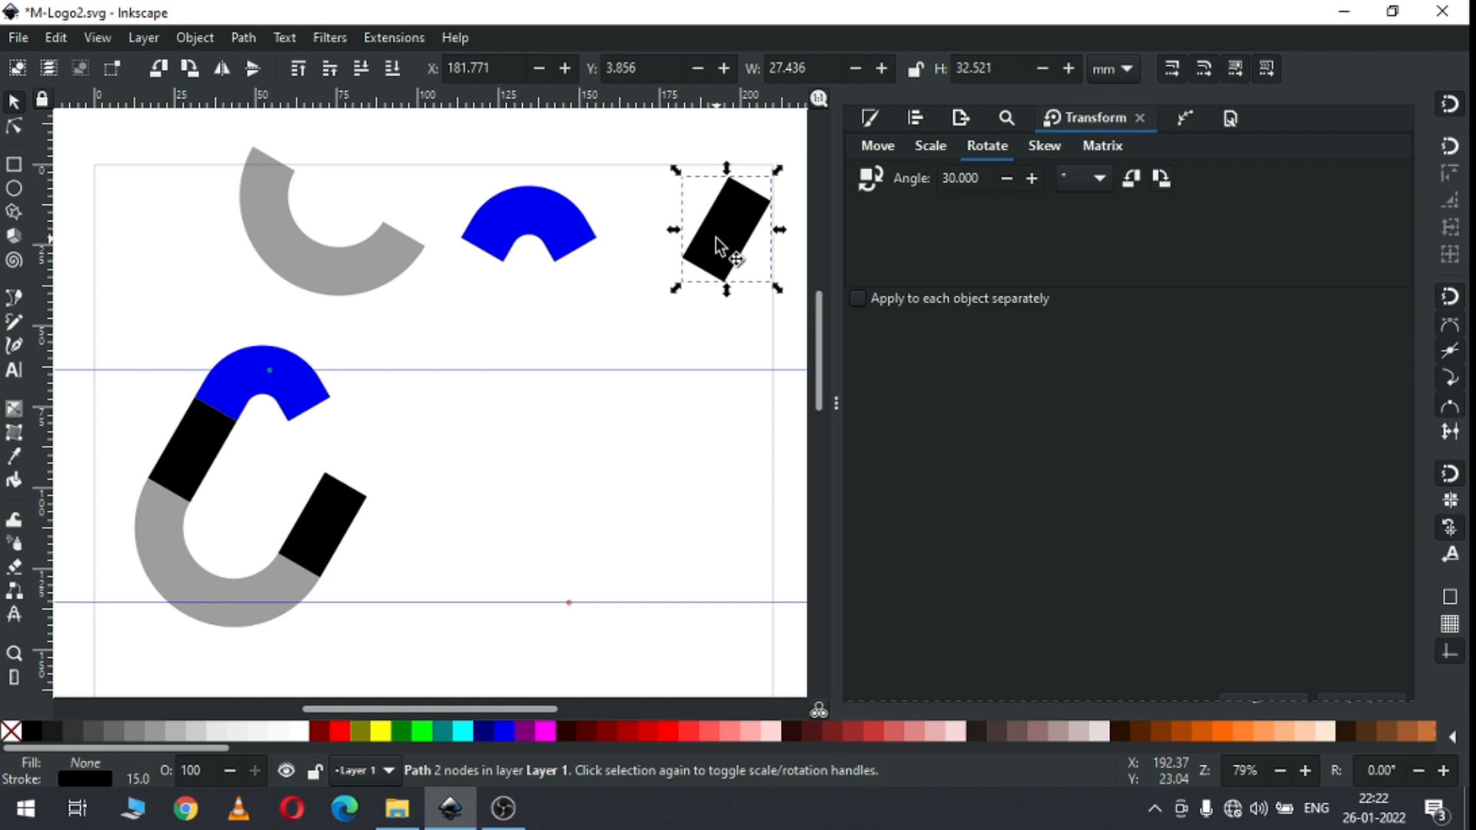
{"action": "right_click", "coordinate": [717, 238]}
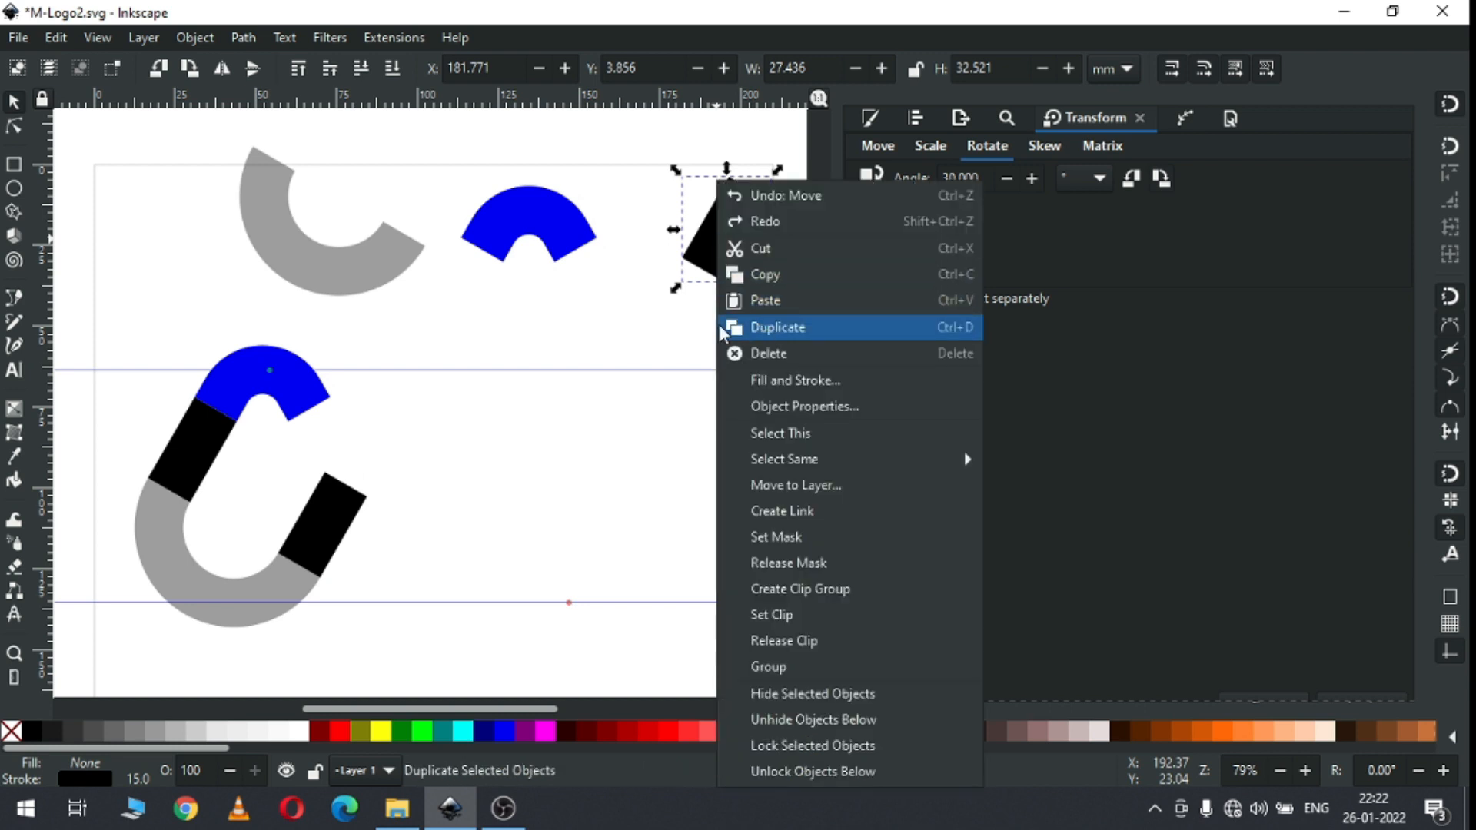
{"action": "left_click", "coordinate": [761, 327]}
{"action": "left_click_drag", "start_coordinate": [719, 238], "coordinate": [356, 467]}
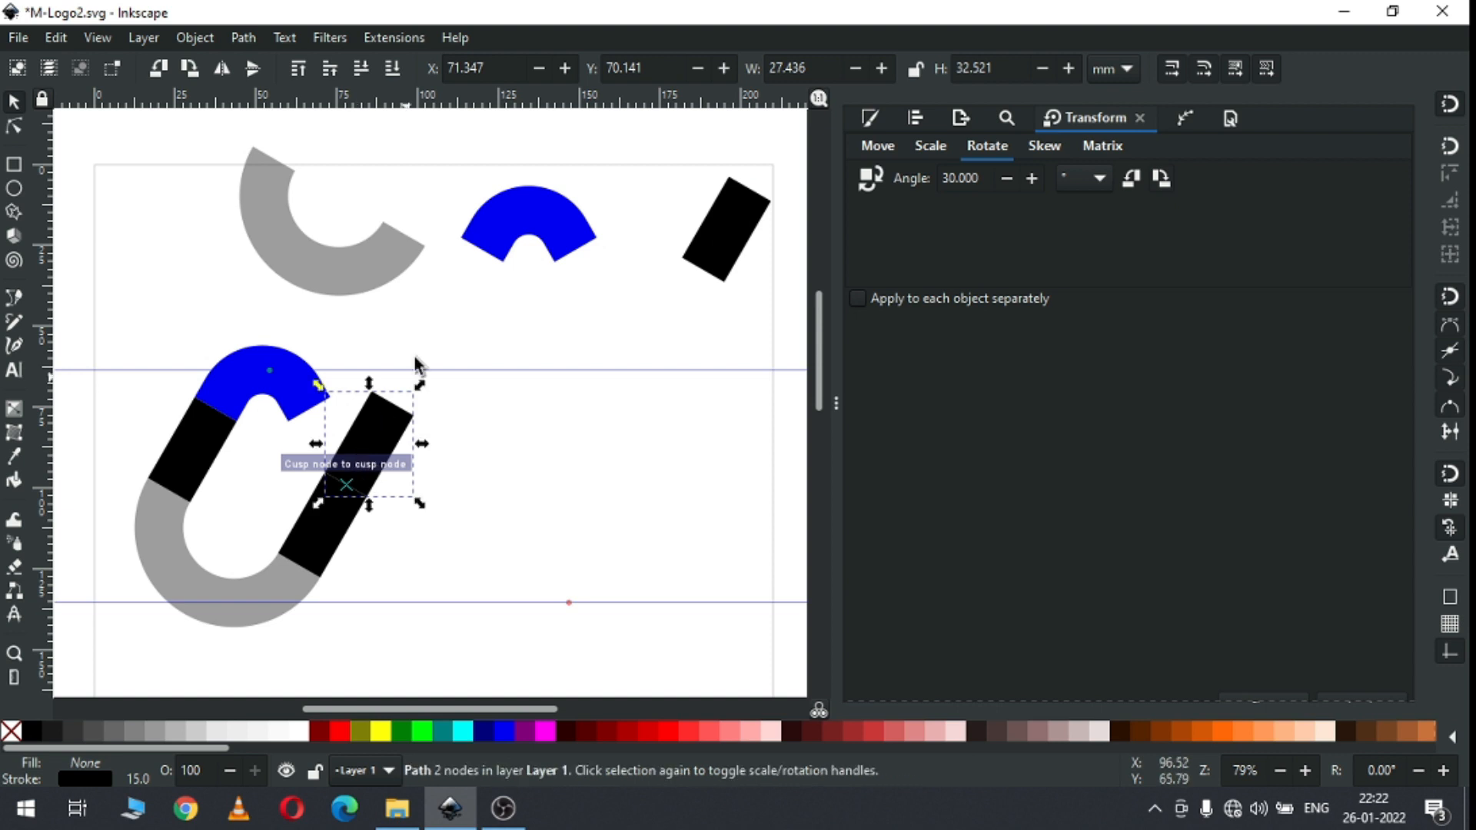
{"action": "left_click", "coordinate": [431, 317]}
Step: Duplicate the placed blue arch and snap the copy onto the upper end of the two stacked black bars
{"action": "left_click", "coordinate": [304, 404]}
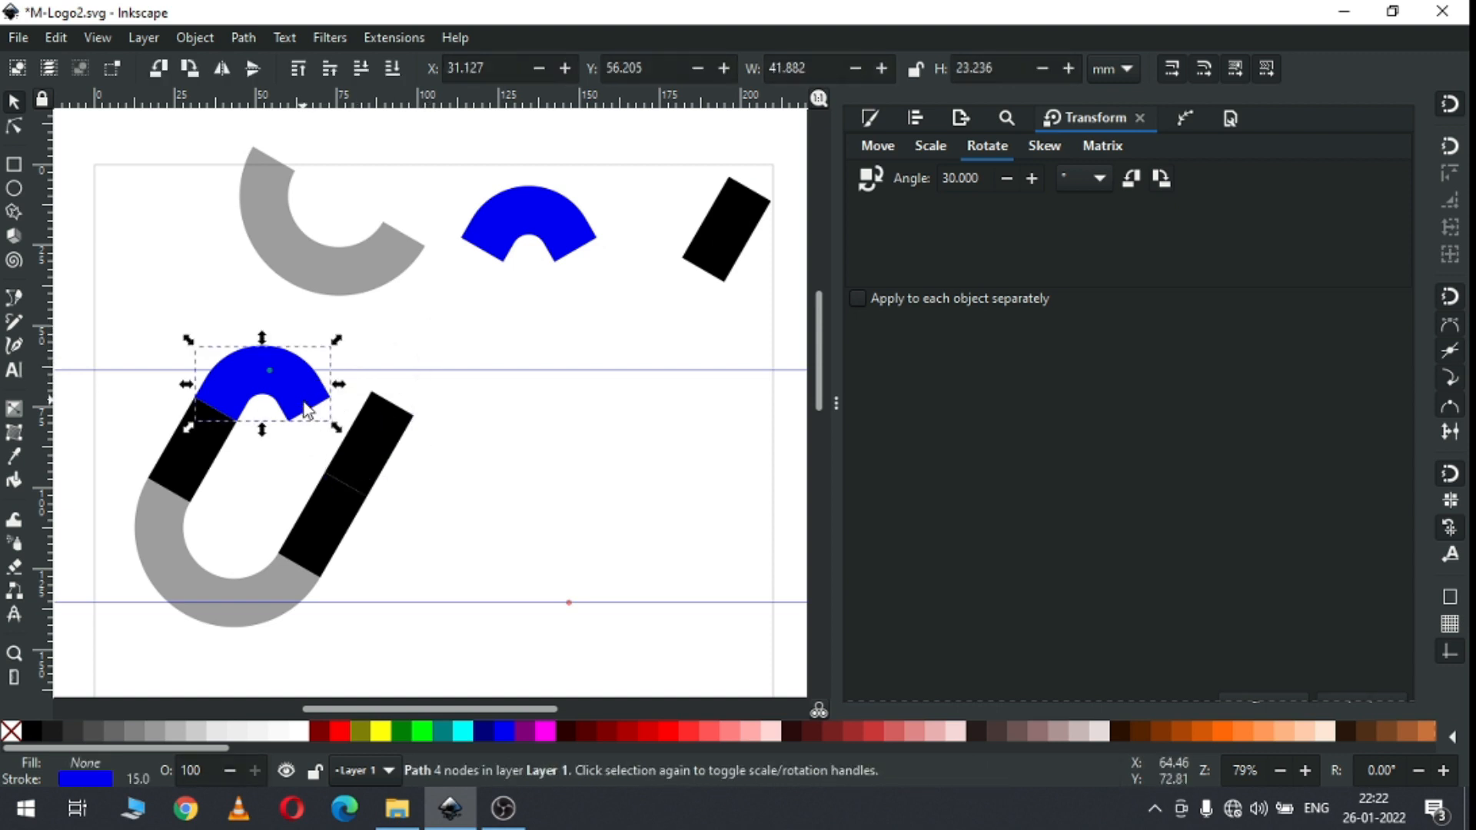
{"action": "right_click", "coordinate": [303, 400]}
{"action": "left_click", "coordinate": [375, 331]}
{"action": "left_click_drag", "start_coordinate": [305, 396], "coordinate": [474, 395]}
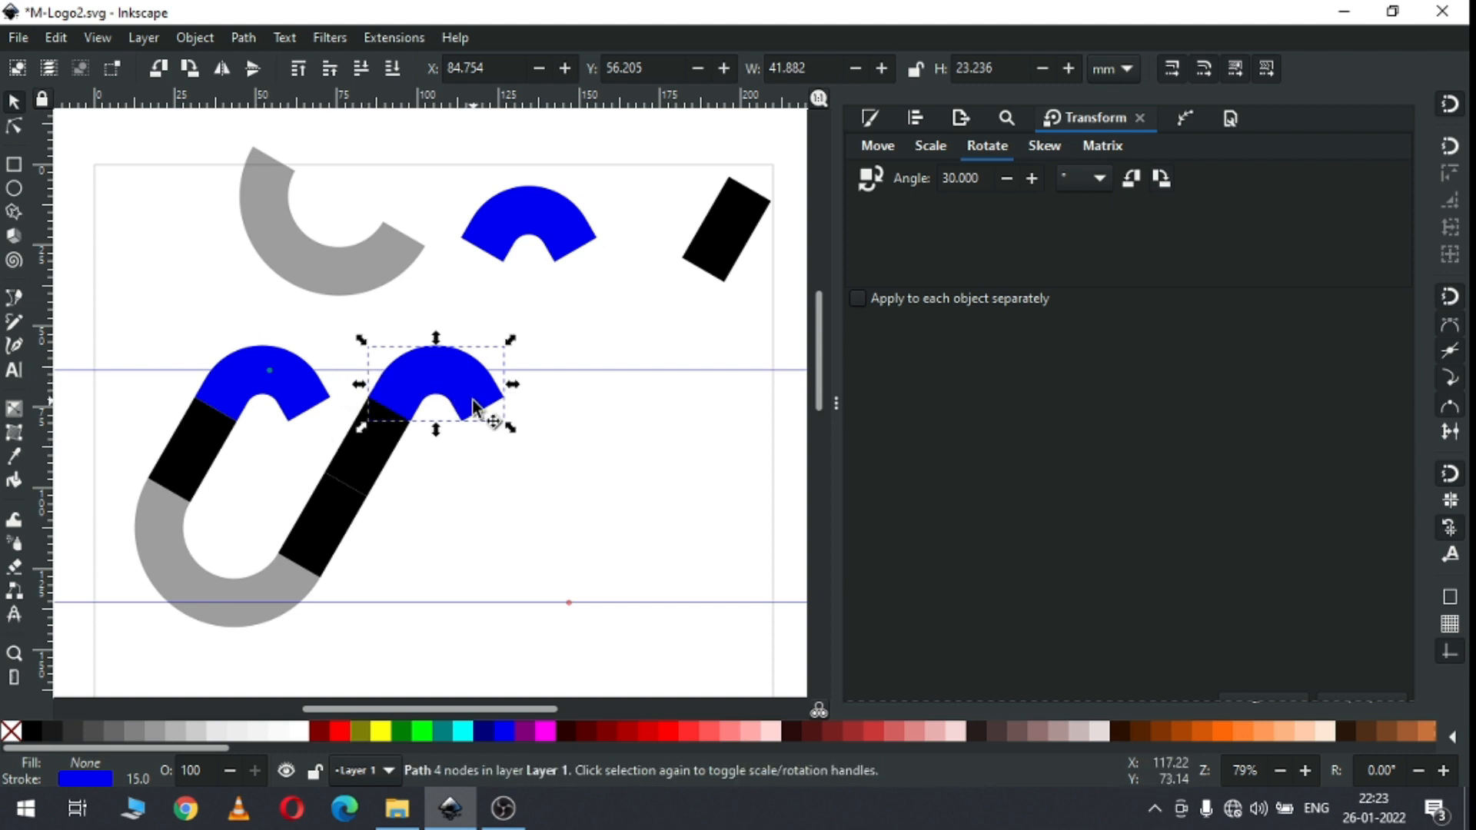
Step: Duplicate the second blue arch, flip the copy vertically and move it straight down onto the lower guide
{"action": "right_click", "coordinate": [473, 401]}
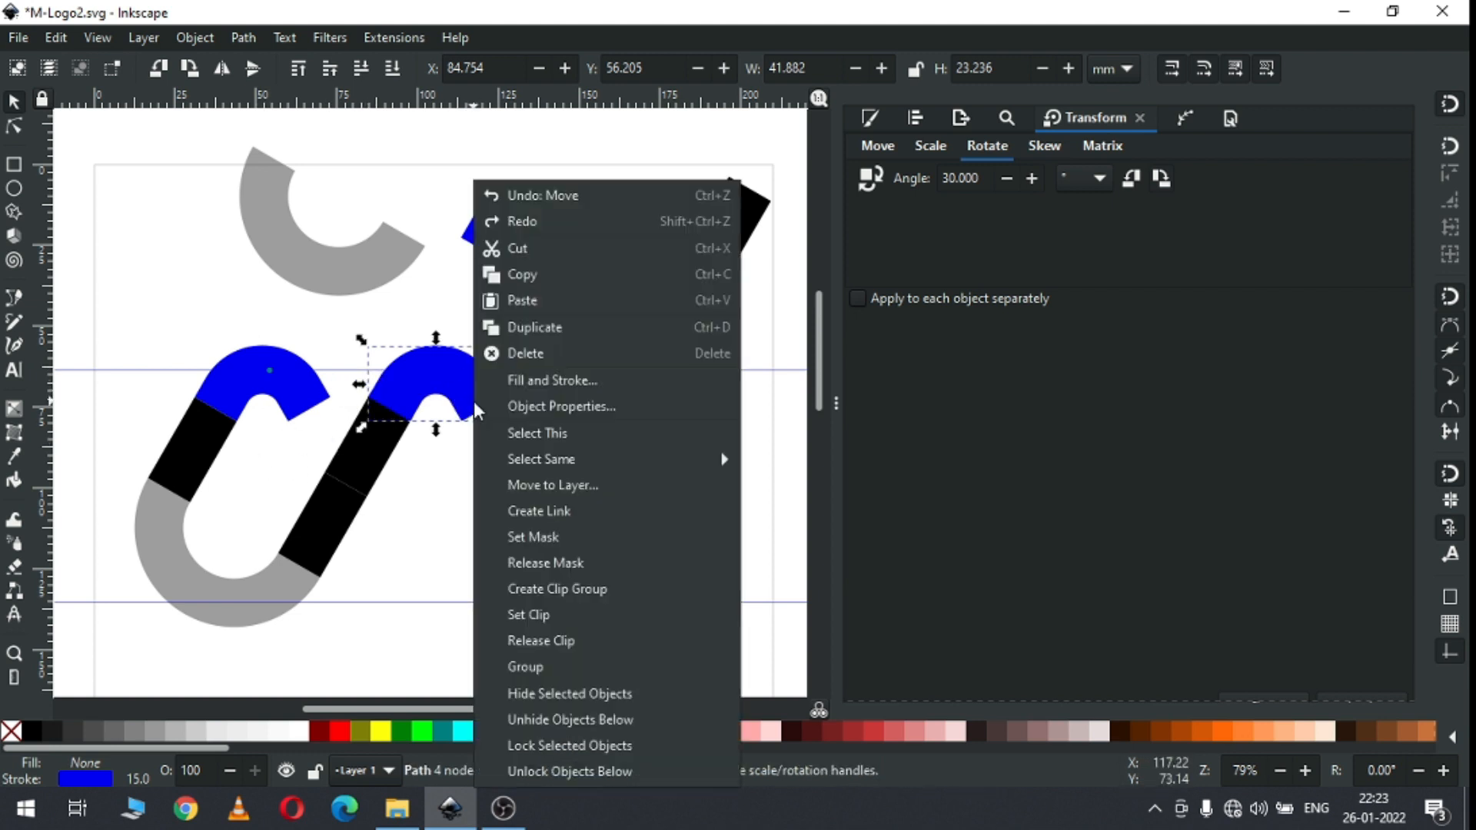
{"action": "left_click", "coordinate": [542, 332]}
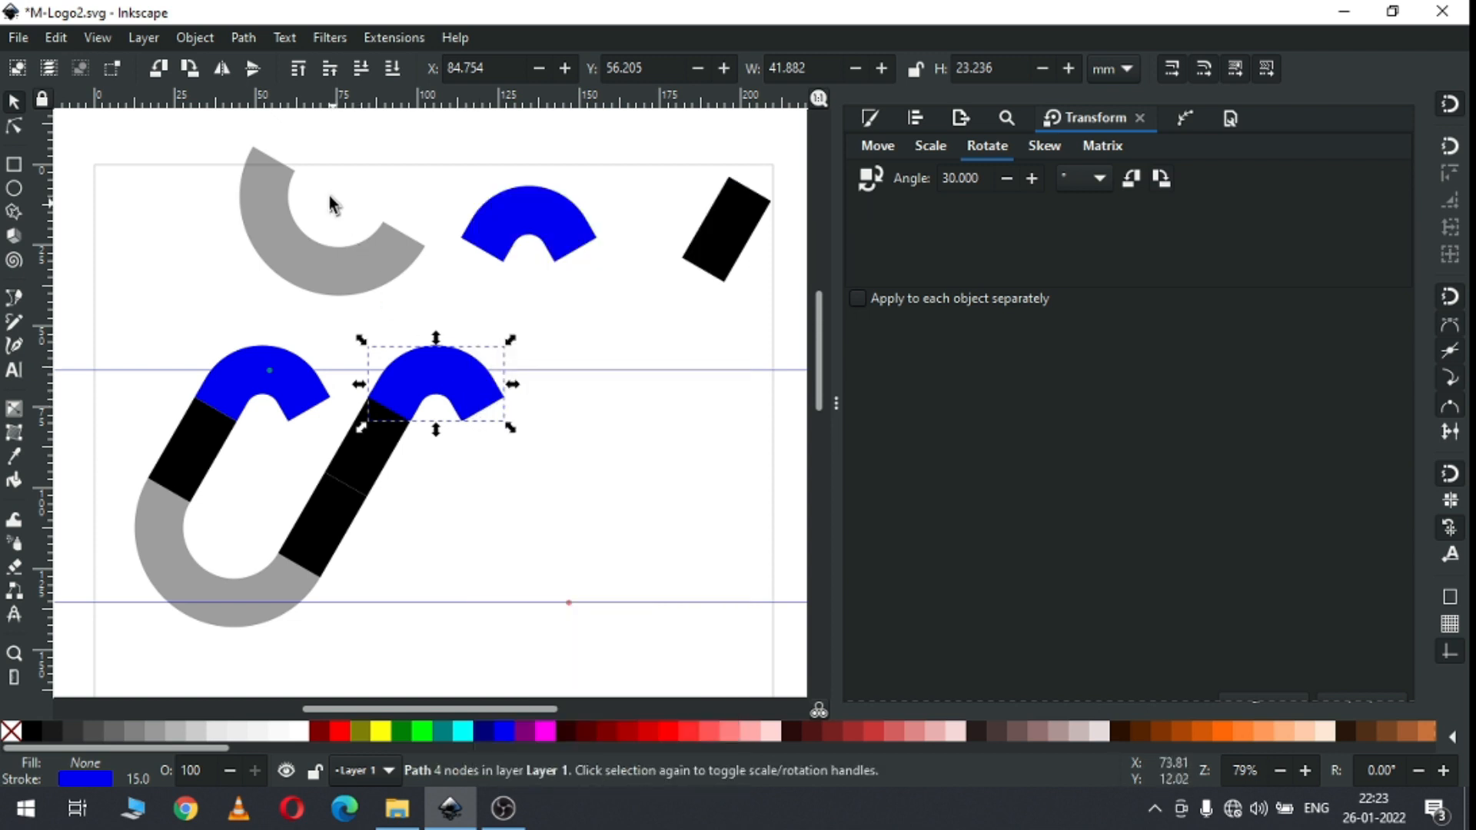
{"action": "left_click", "coordinate": [252, 69]}
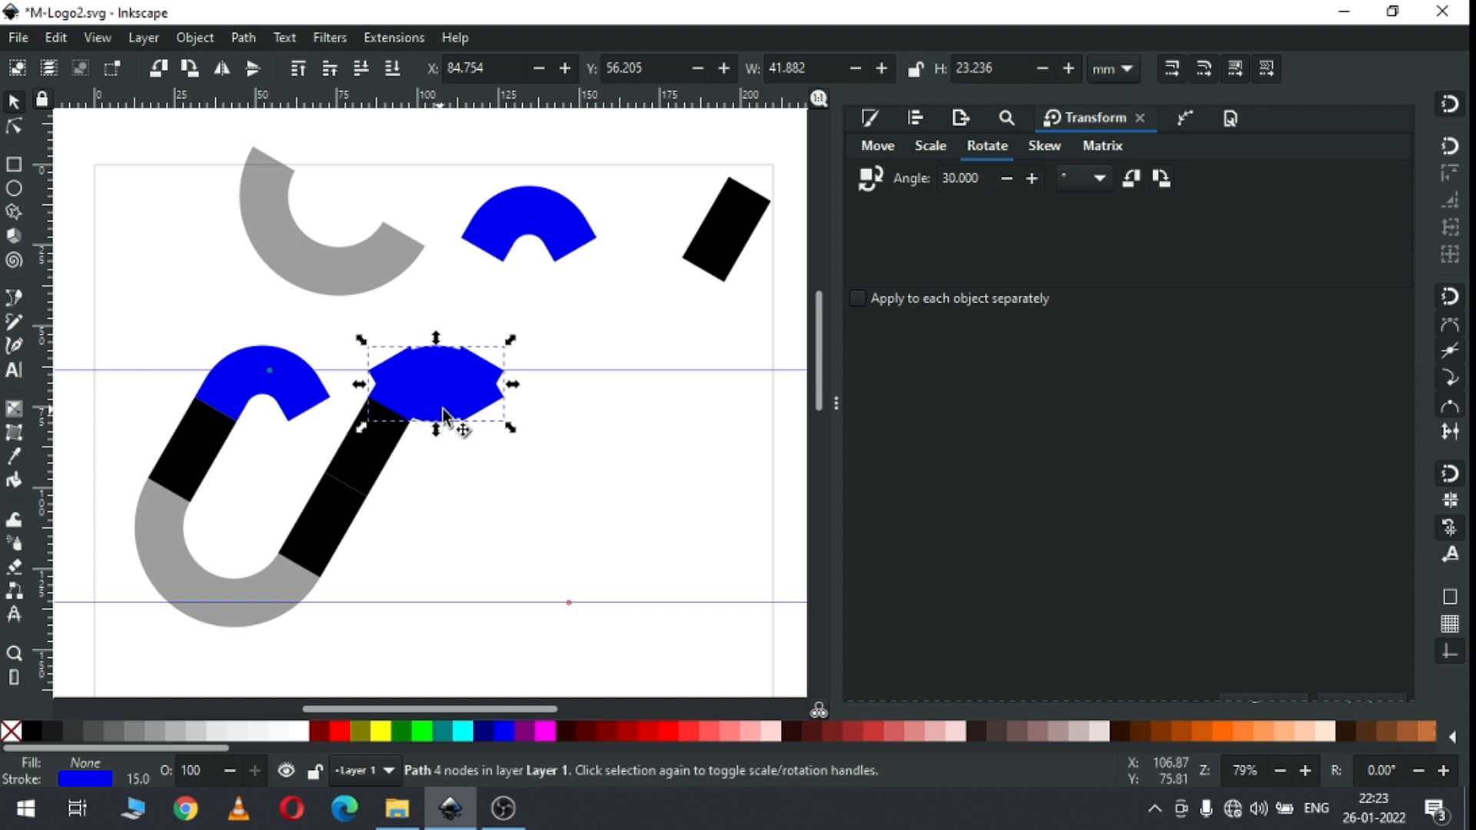
{"action": "left_click_drag", "start_coordinate": [442, 408], "coordinate": [437, 625]}
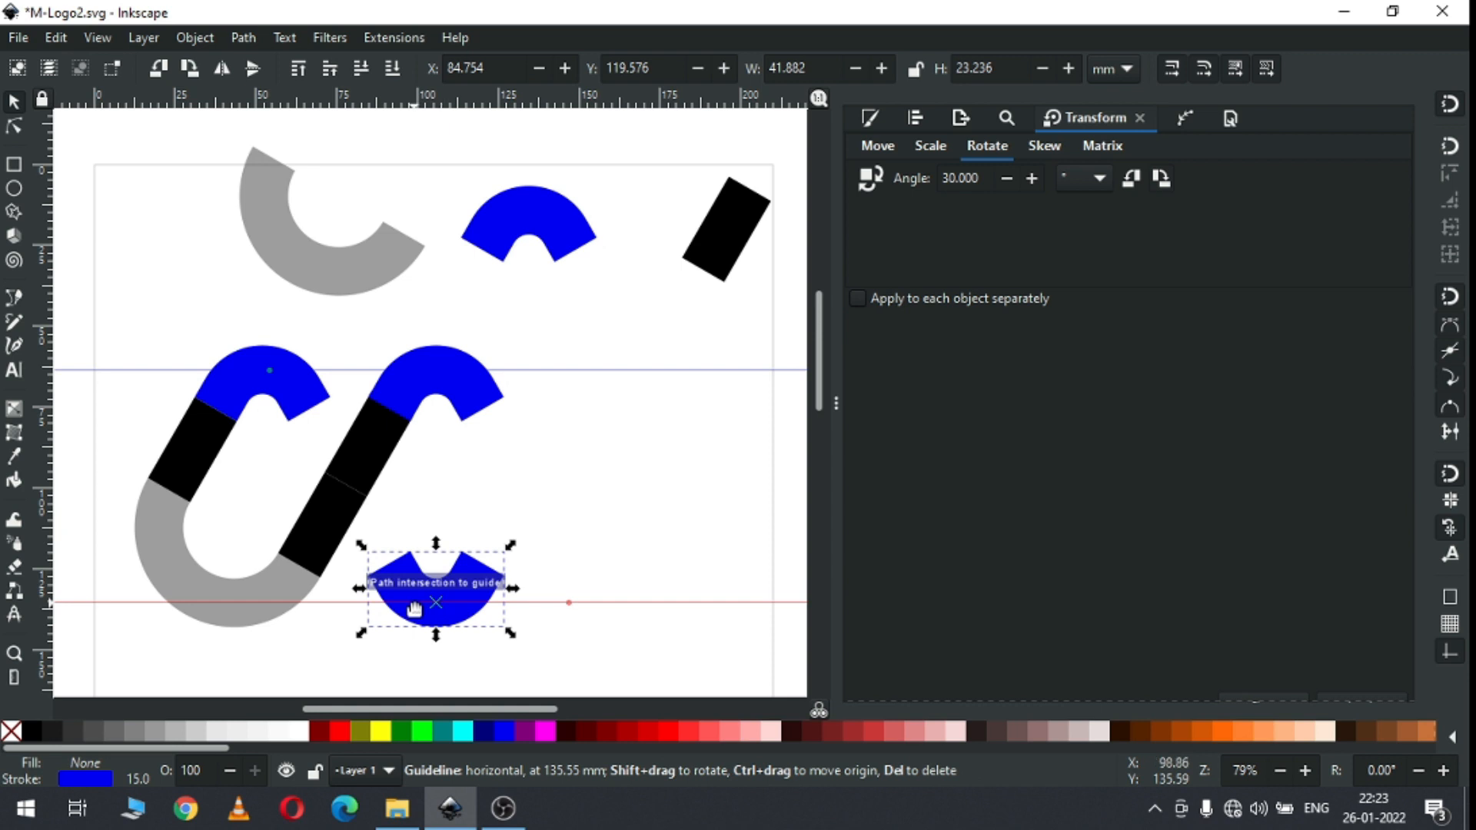
{"action": "left_click", "coordinate": [581, 472]}
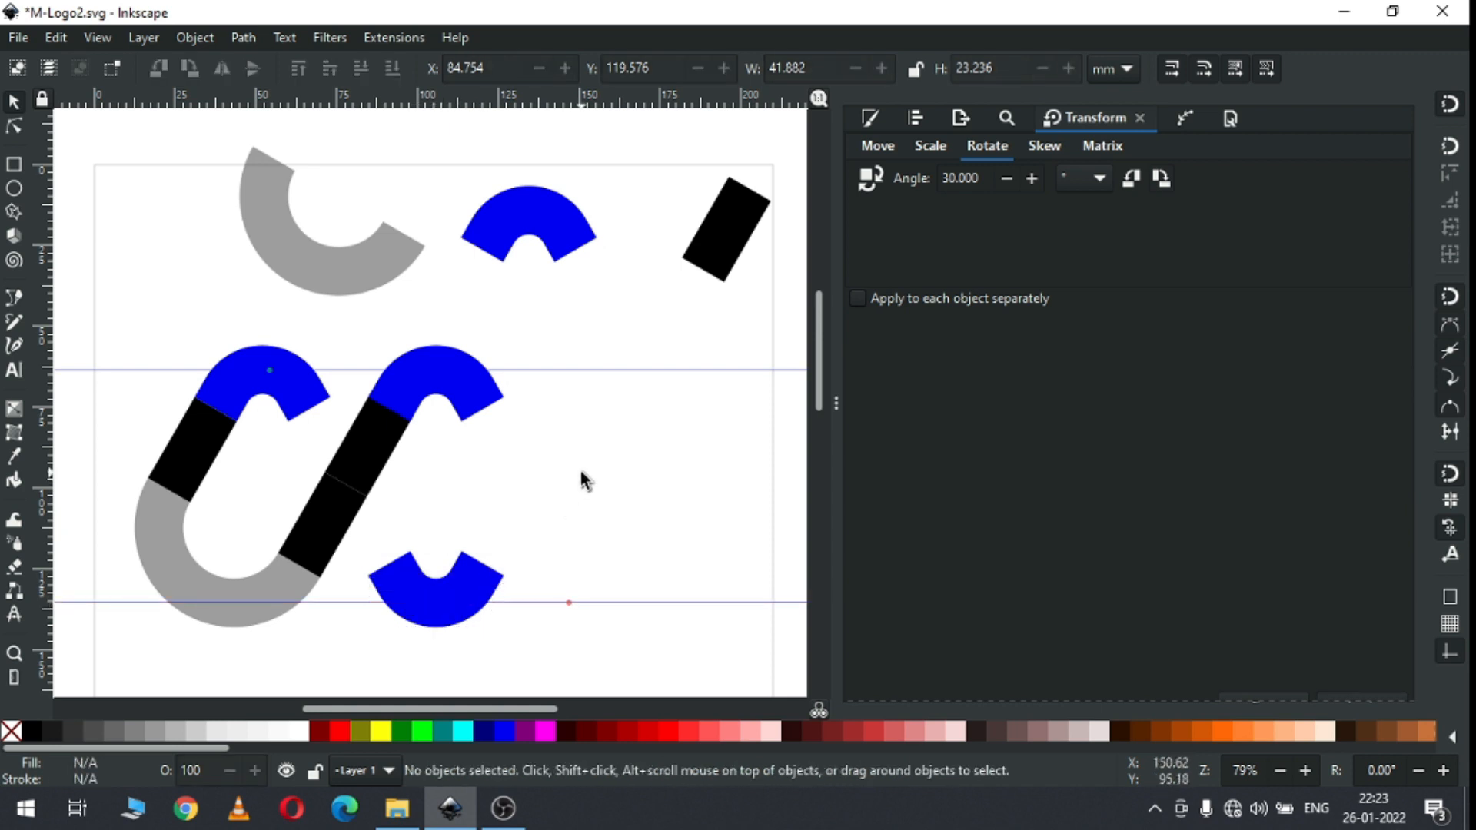
Step: Move the spare black bar down between the guides, to the right of the arches, and colour its stroke red
{"action": "left_click", "coordinate": [731, 247]}
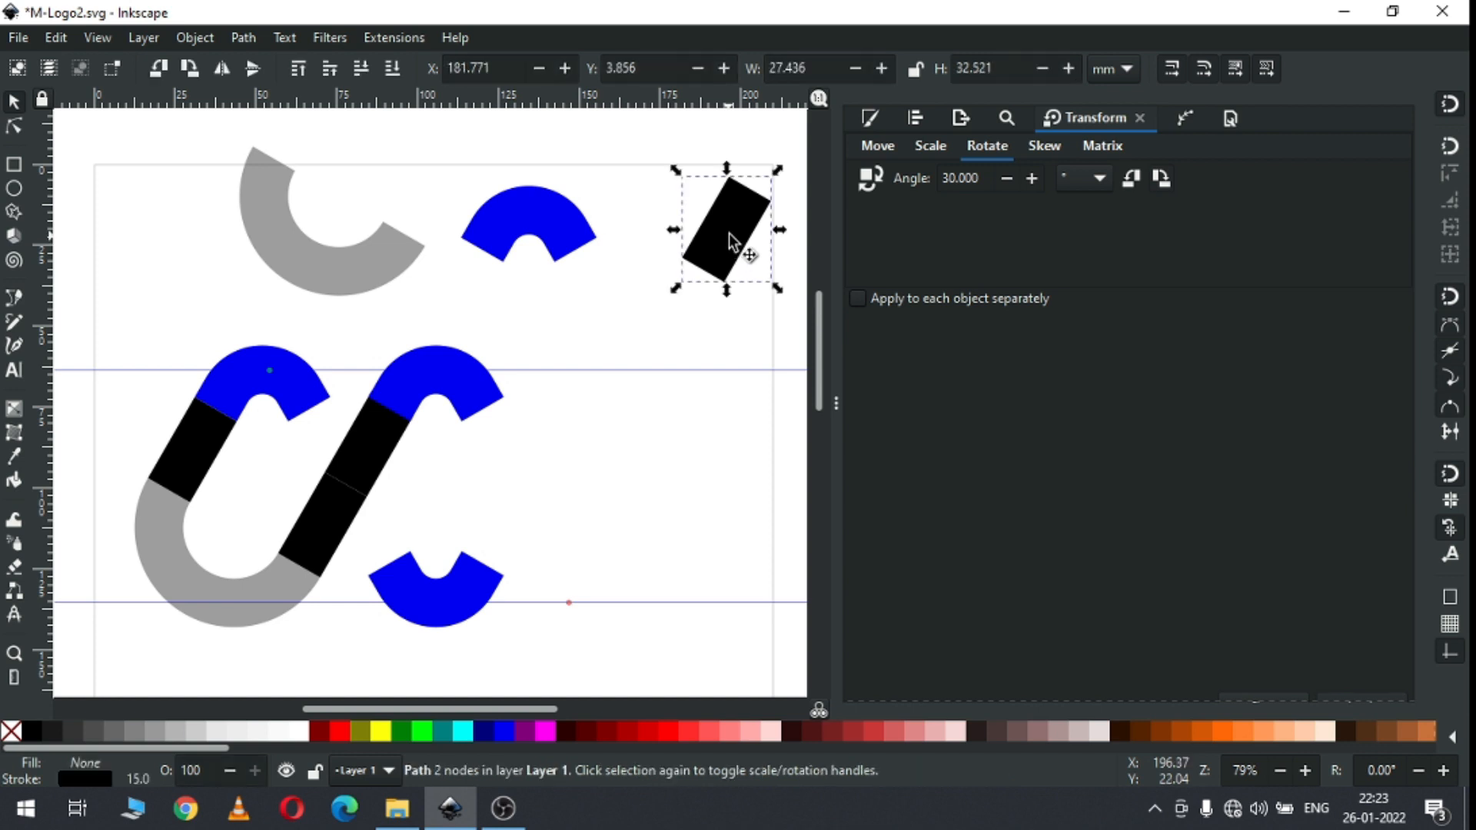
{"action": "left_click_drag", "start_coordinate": [730, 248], "coordinate": [606, 482]}
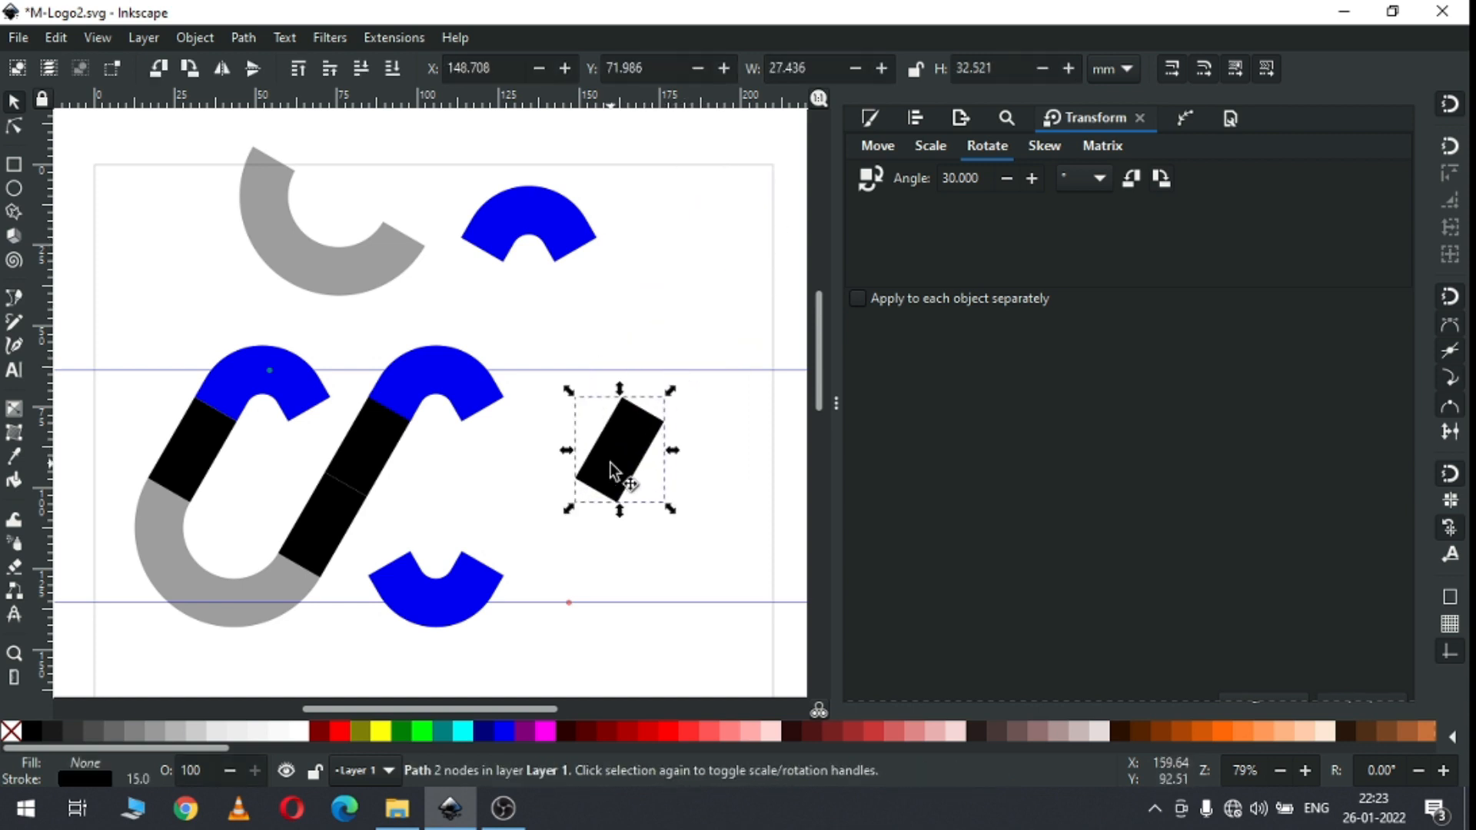
{"action": "left_click", "coordinate": [687, 735], "text": "shift"}
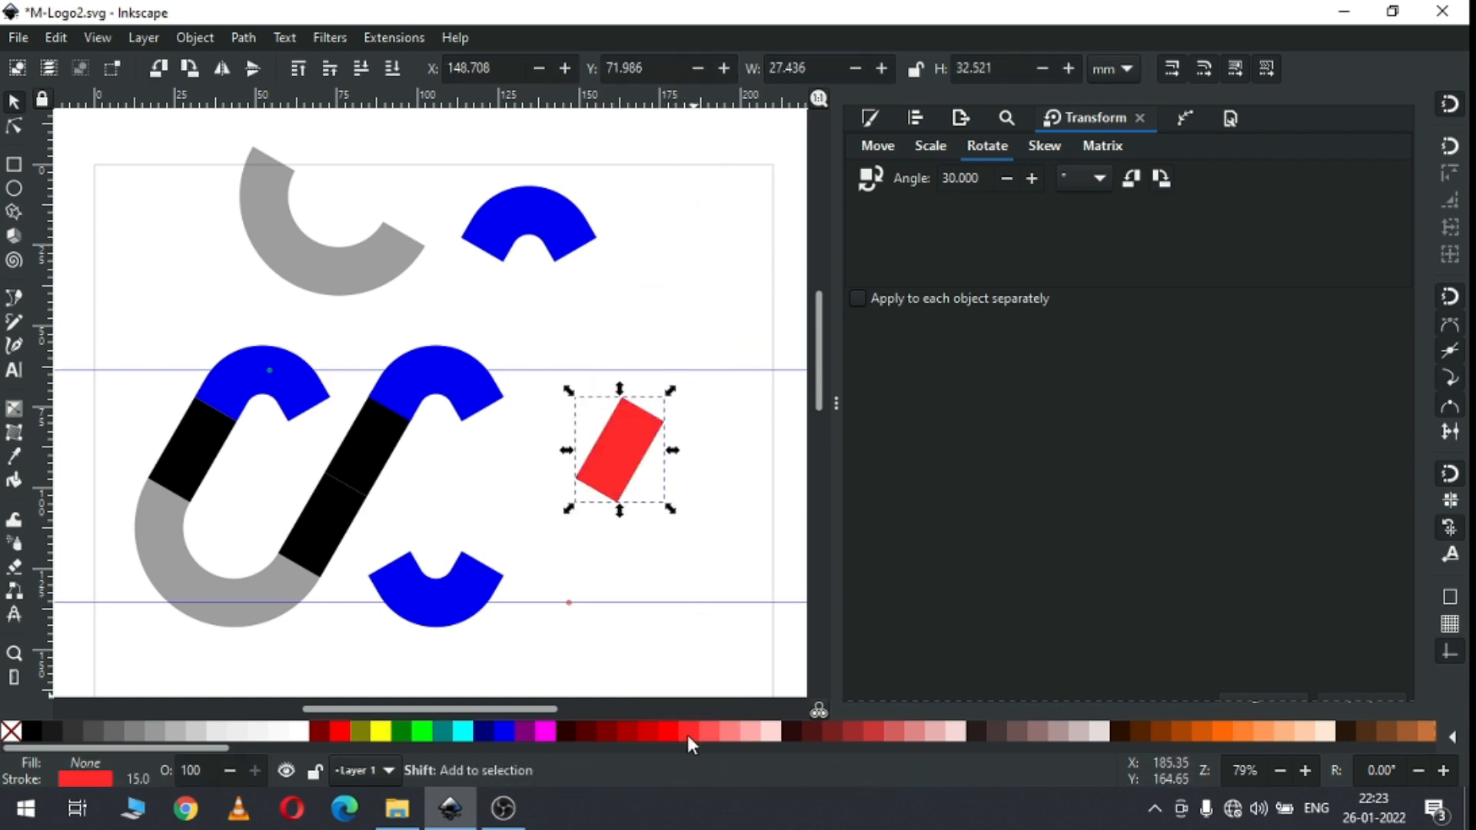
Step: Duplicate the red bar, flip the copy horizontally and snap it onto the right end of the first blue arch
{"action": "right_click", "coordinate": [606, 462]}
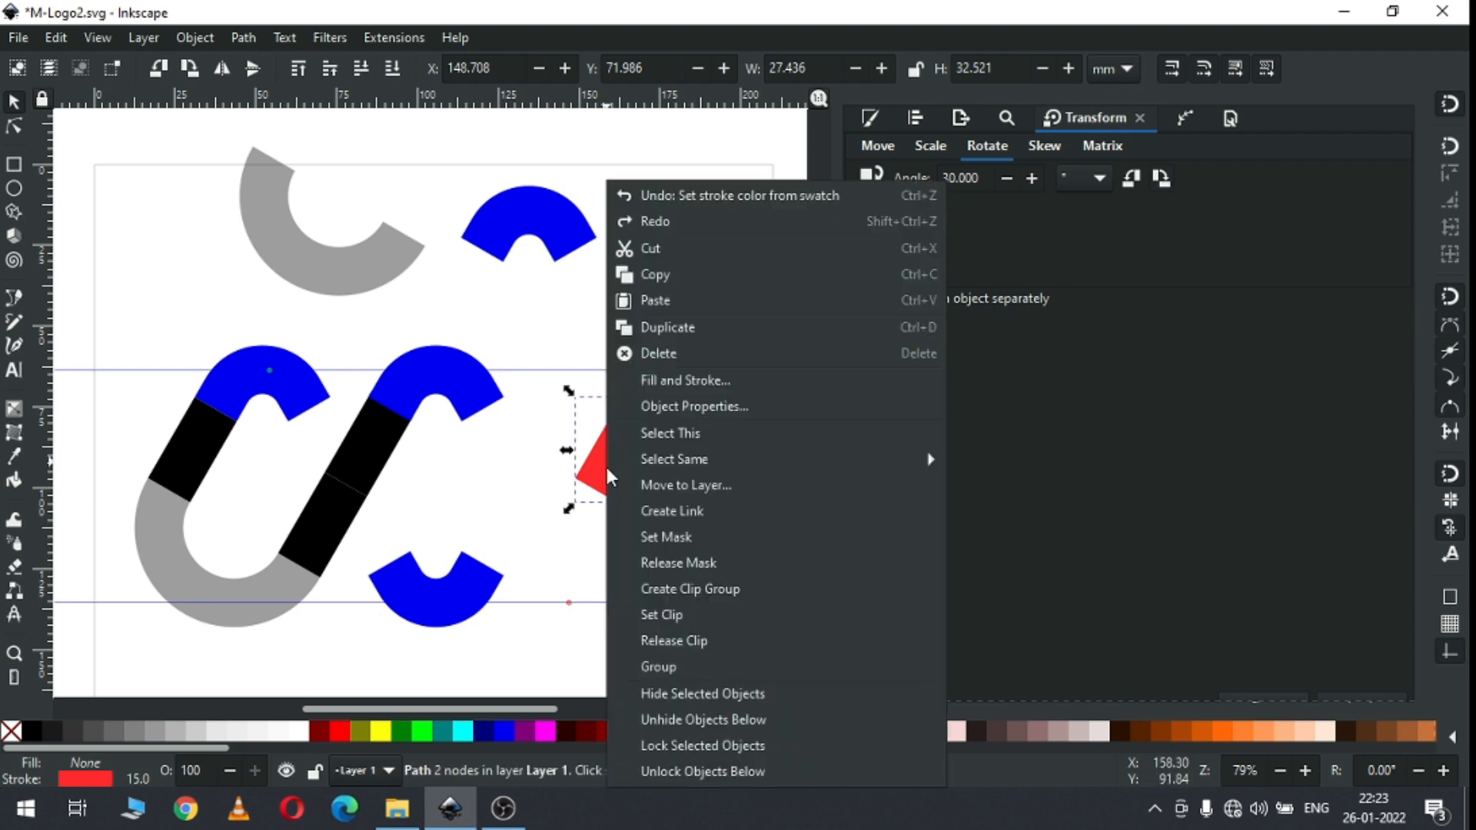
{"action": "left_click", "coordinate": [645, 325]}
{"action": "left_click_drag", "start_coordinate": [648, 471], "coordinate": [583, 361]}
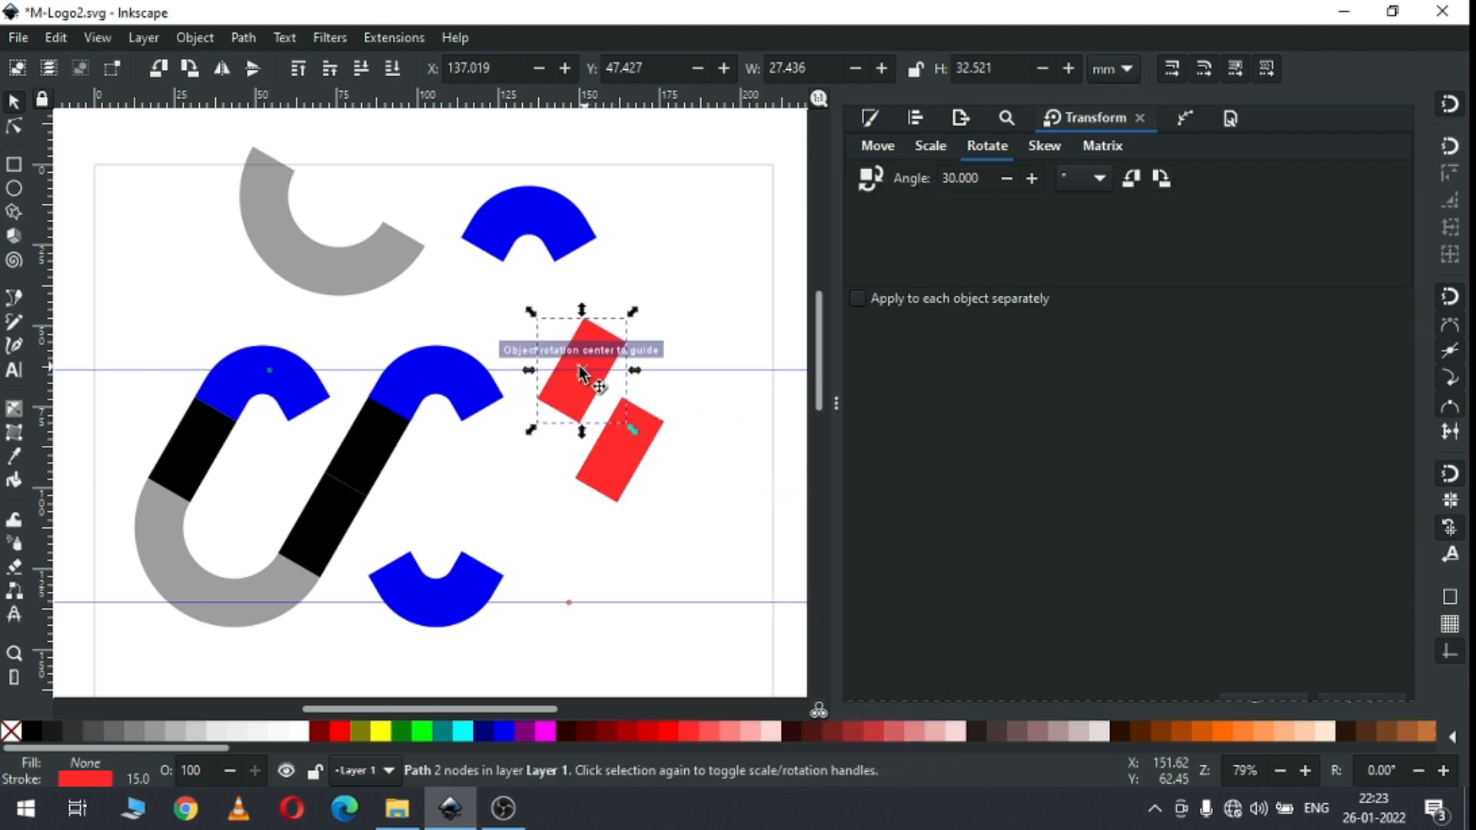
{"action": "left_click", "coordinate": [221, 71]}
{"action": "left_click_drag", "start_coordinate": [567, 389], "coordinate": [253, 478]}
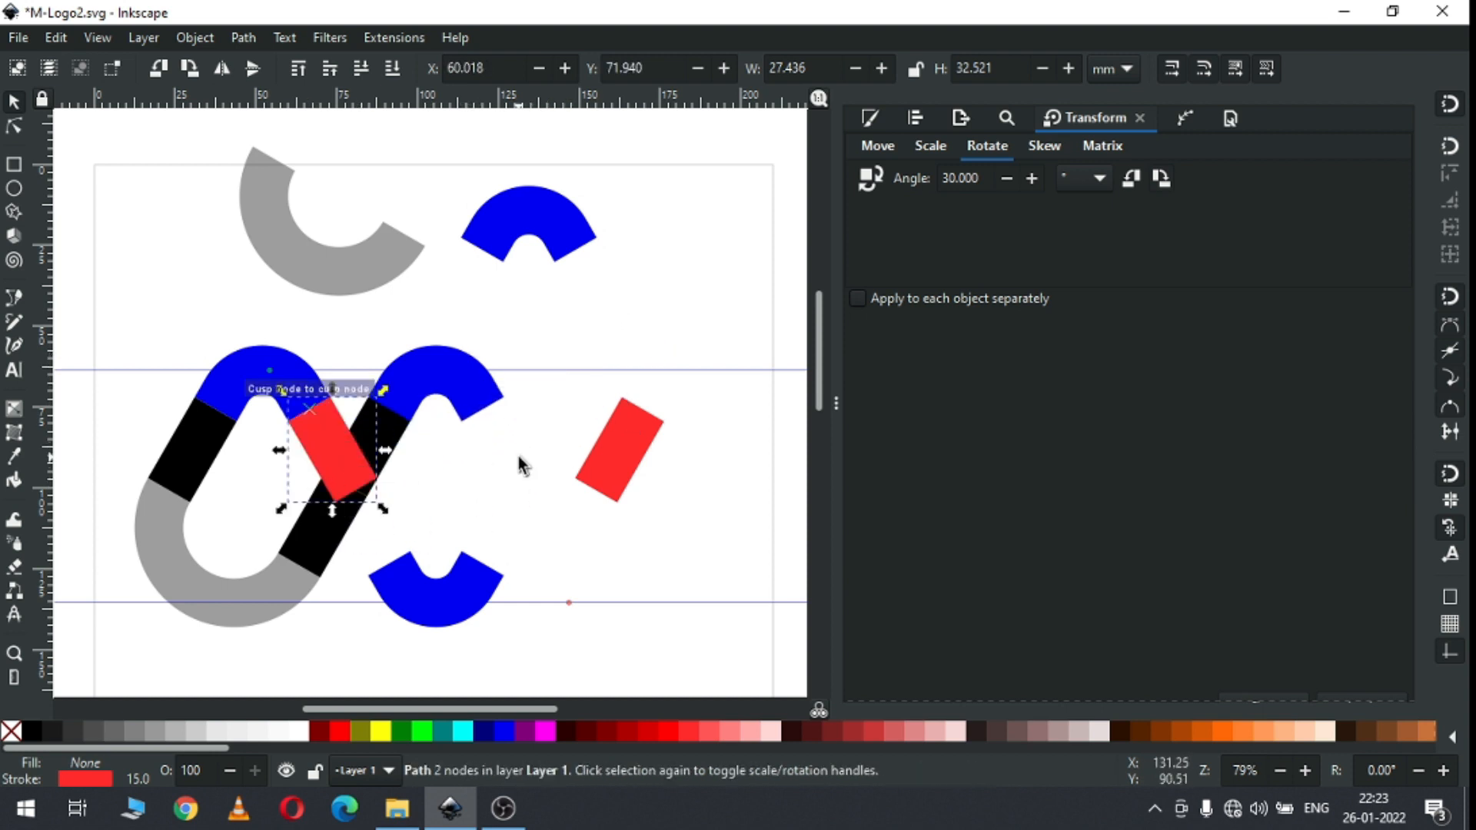
Step: Move the spare red bar above the upper guide beside the spare blue arch and save the document
{"action": "left_click", "coordinate": [597, 451]}
{"action": "left_click_drag", "start_coordinate": [597, 450], "coordinate": [634, 284]}
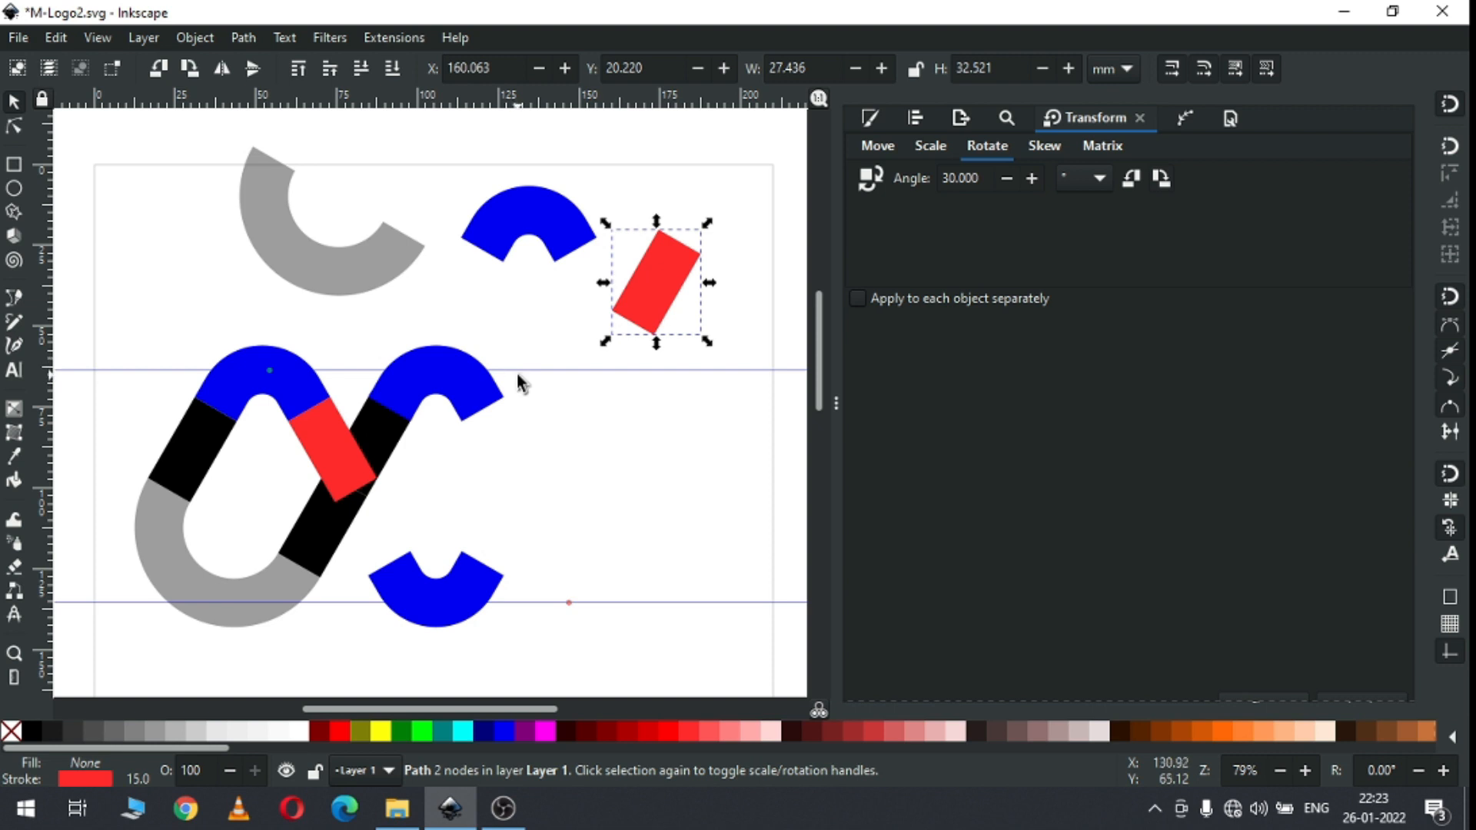
{"action": "key", "text": "Escape"}
{"action": "key", "text": "ctrl+s"}
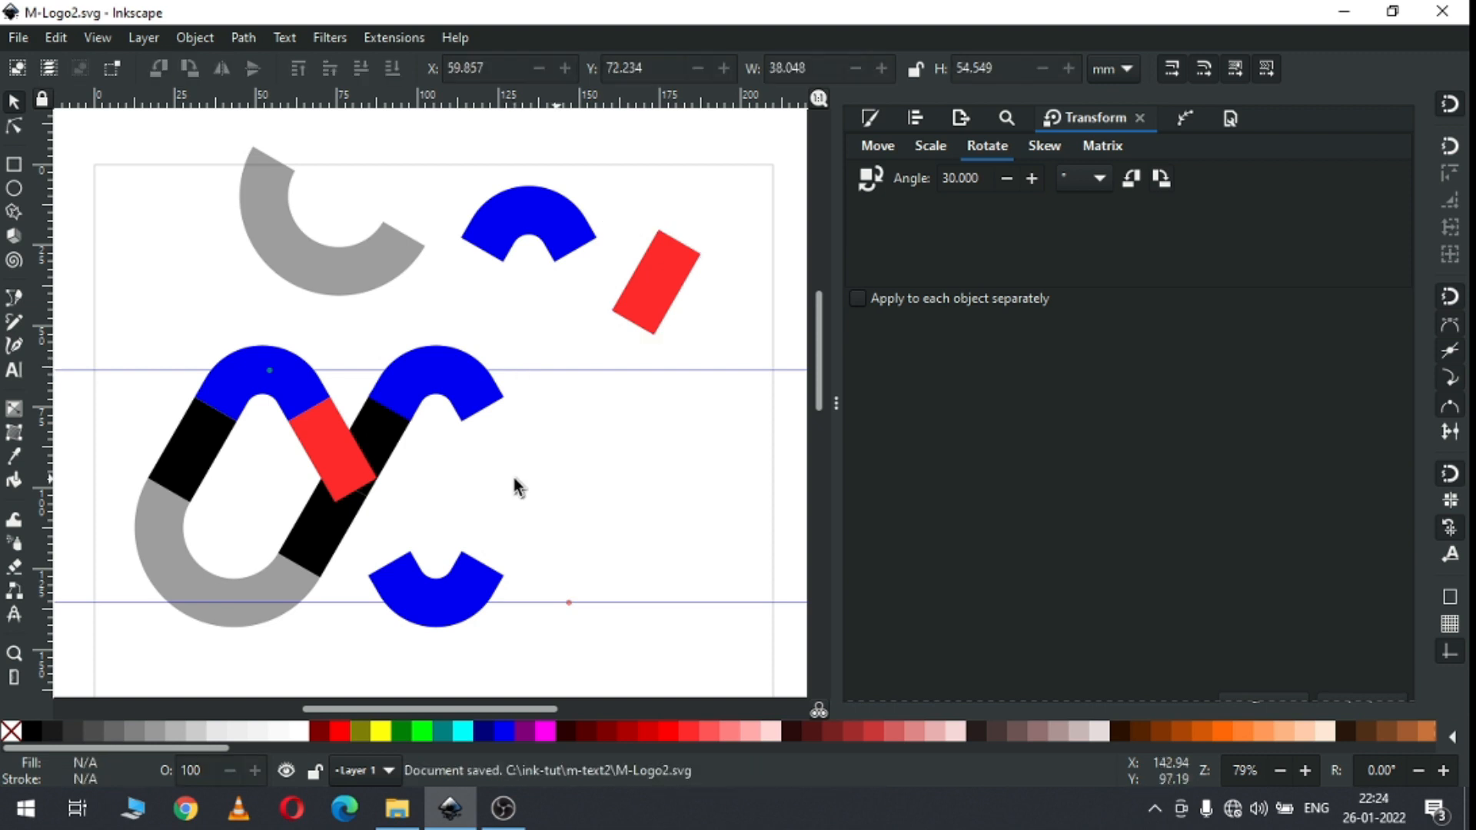
Step: Extend the placed red bar by snapping its lower end node to the inverted blue arch's left end, and save the document
{"action": "left_click", "coordinate": [335, 451]}
{"action": "left_click", "coordinate": [13, 131]}
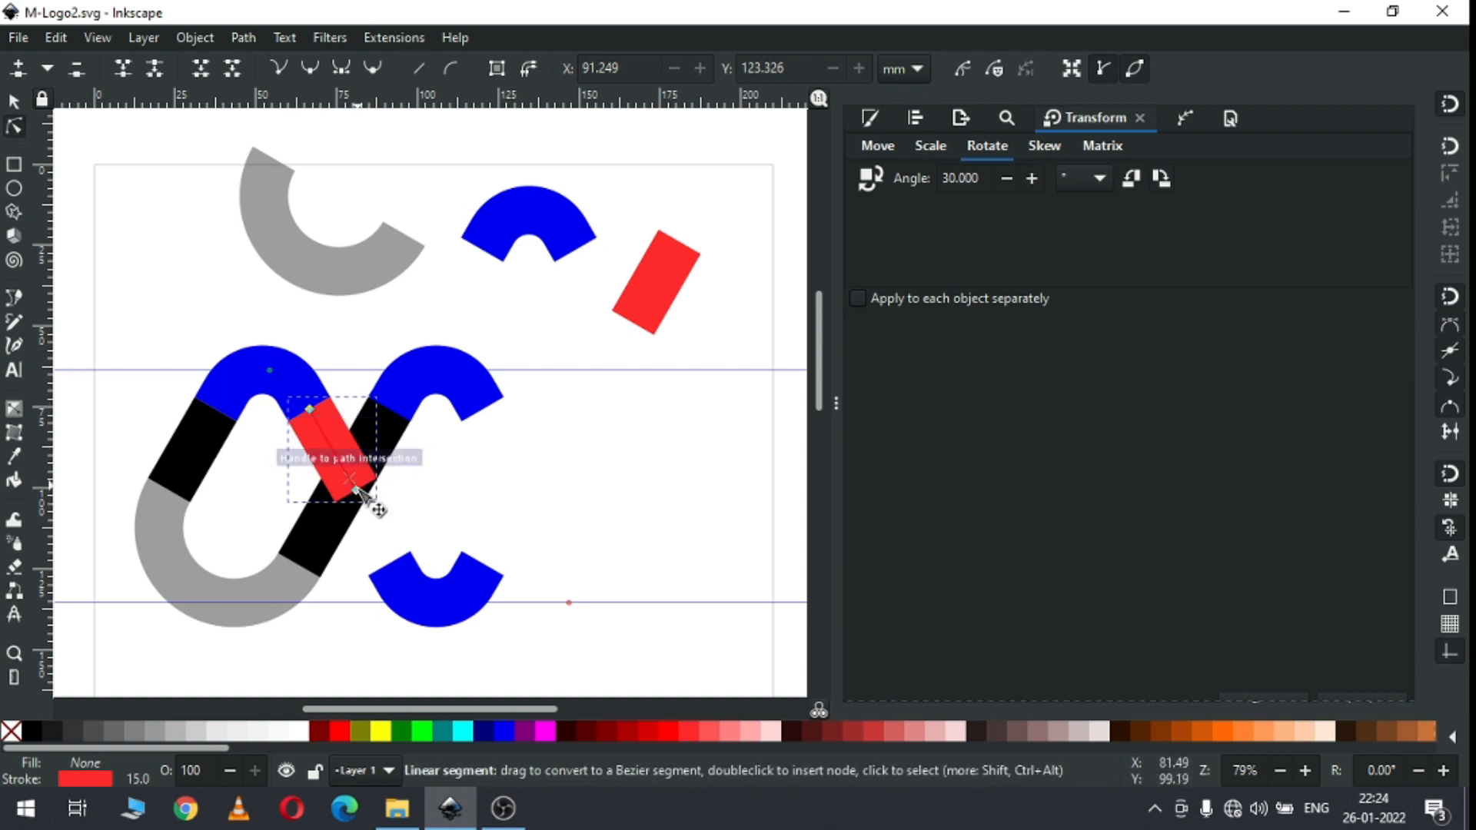
{"action": "left_click_drag", "start_coordinate": [357, 496], "coordinate": [388, 564]}
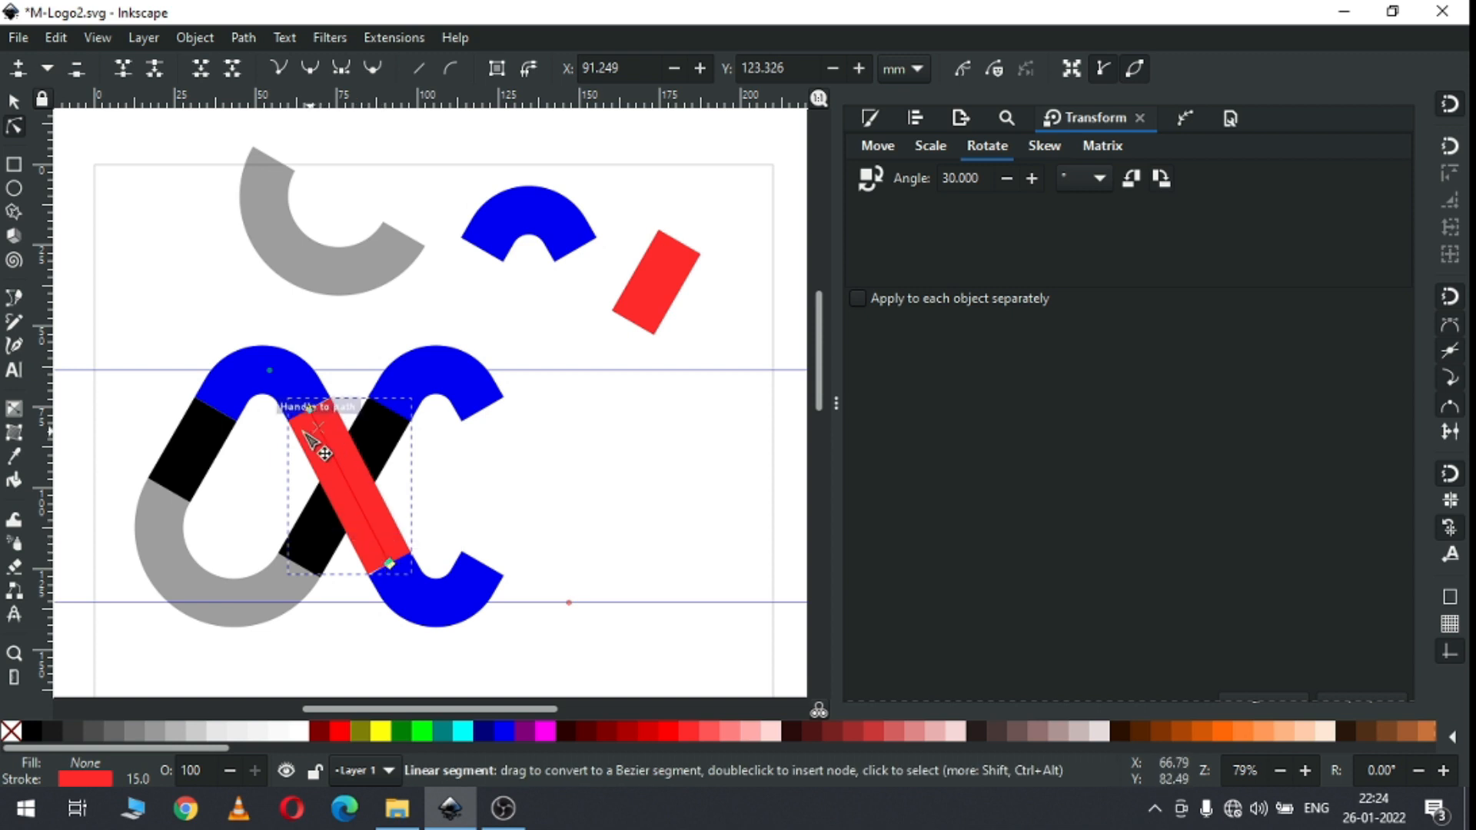
{"action": "left_click", "coordinate": [16, 103]}
{"action": "left_click", "coordinate": [576, 447]}
{"action": "key", "text": "ctrl+s"}
Step: Lower the long red bar to the bottom of the stacking order, behind the black diagonal bars
{"action": "left_click", "coordinate": [360, 490]}
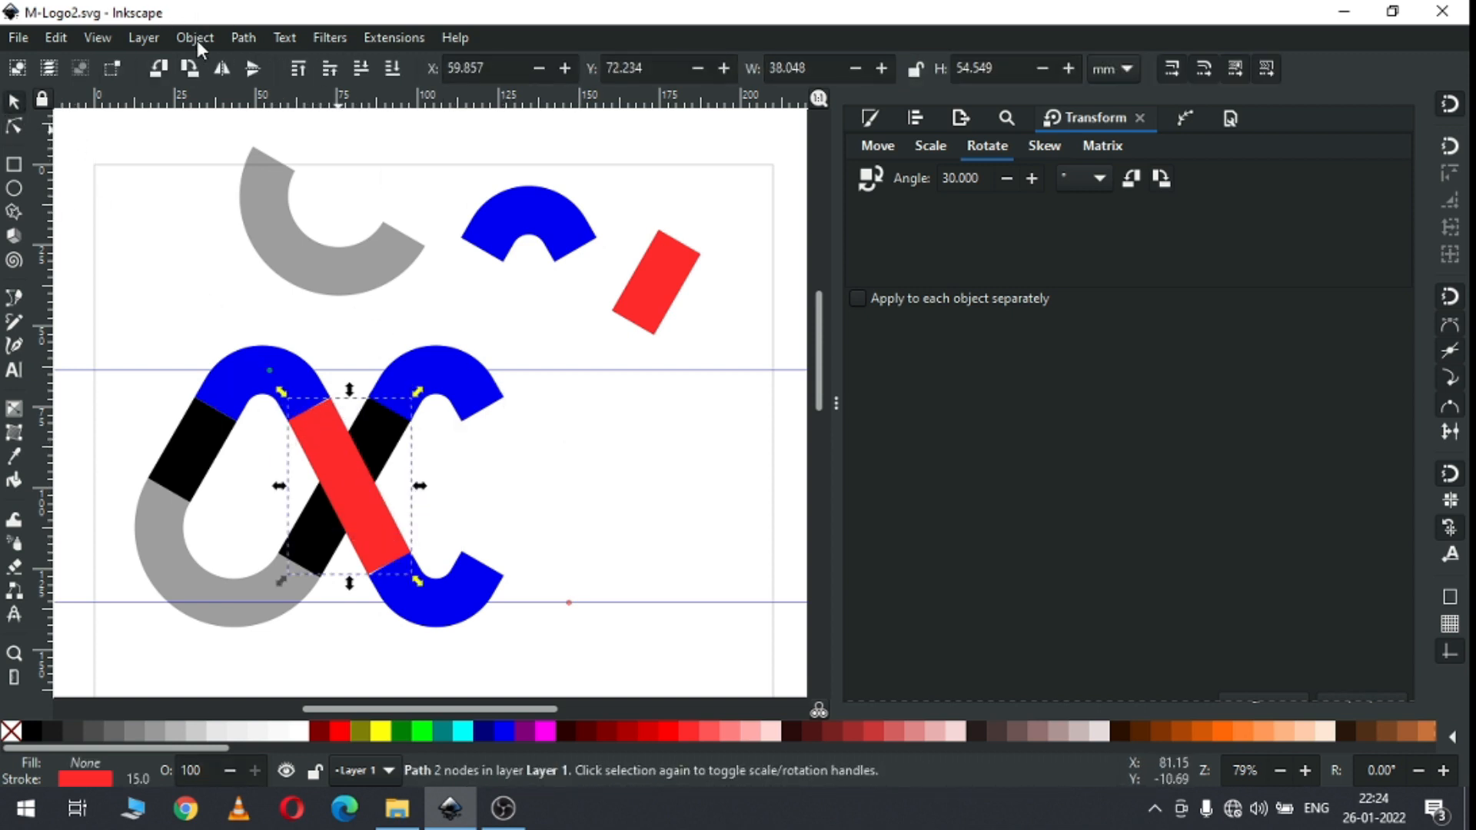
{"action": "left_click", "coordinate": [198, 41]}
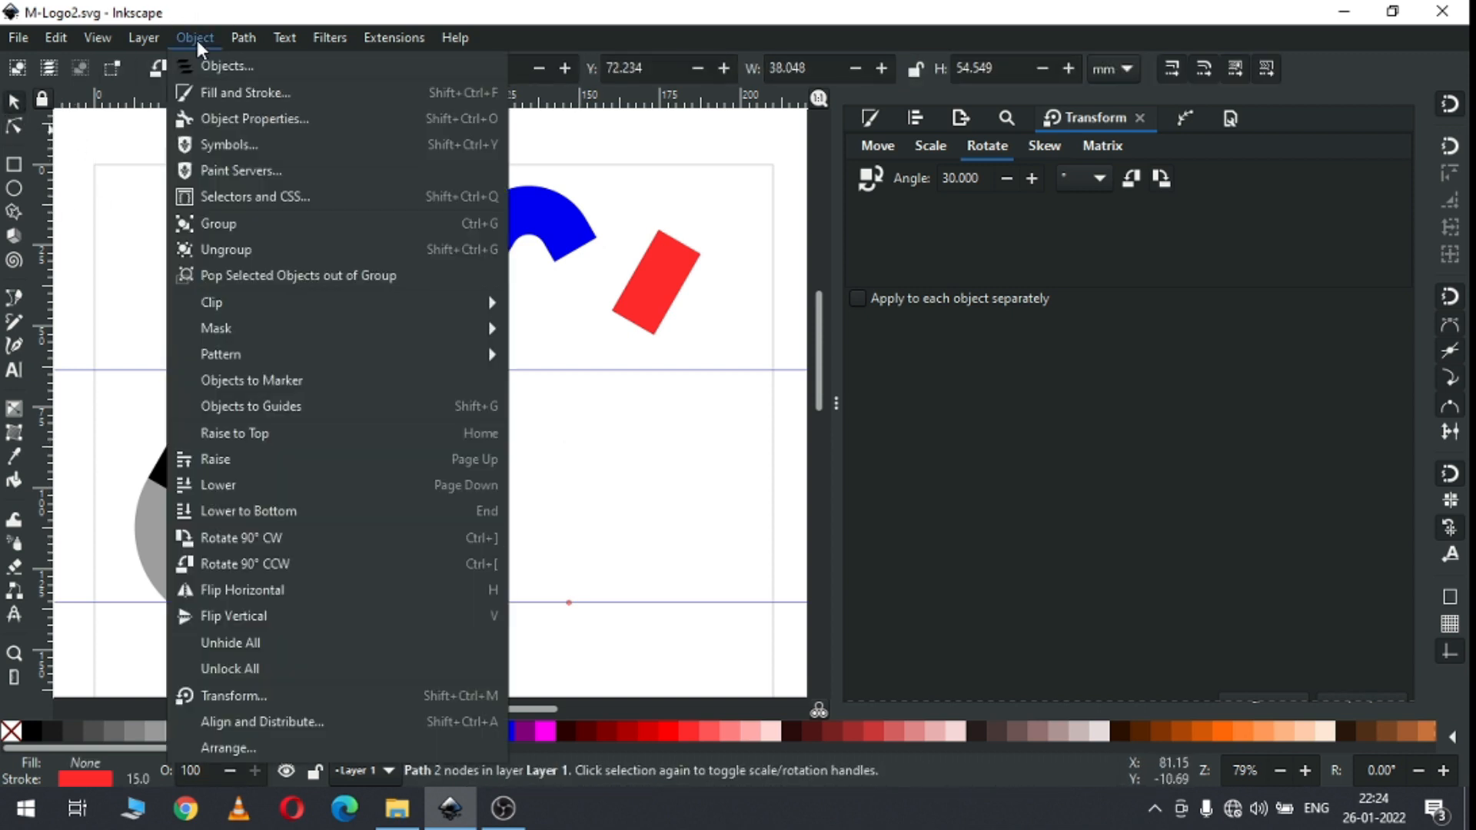
{"action": "left_click", "coordinate": [240, 509]}
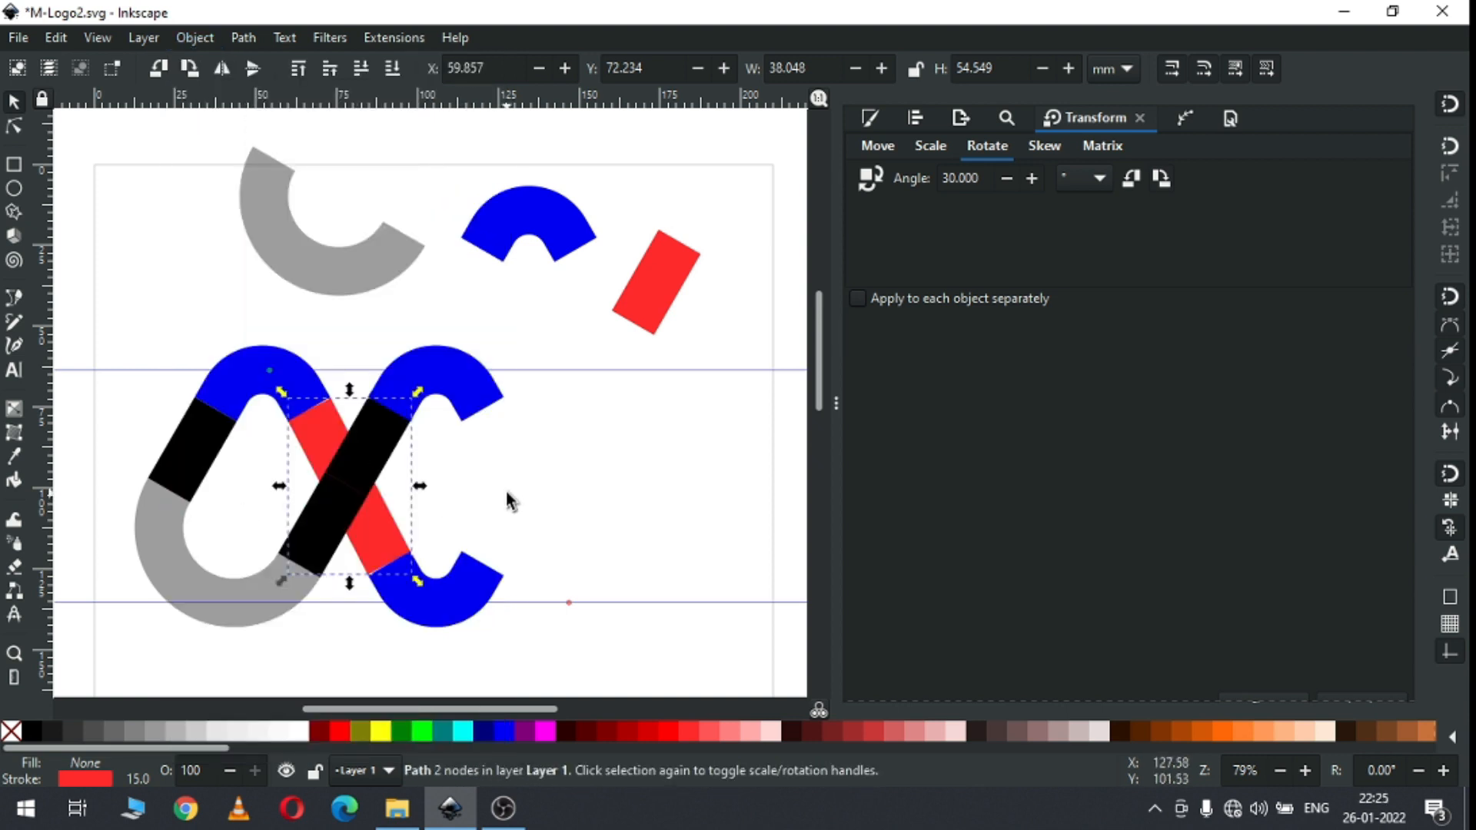
{"action": "left_click", "coordinate": [562, 493]}
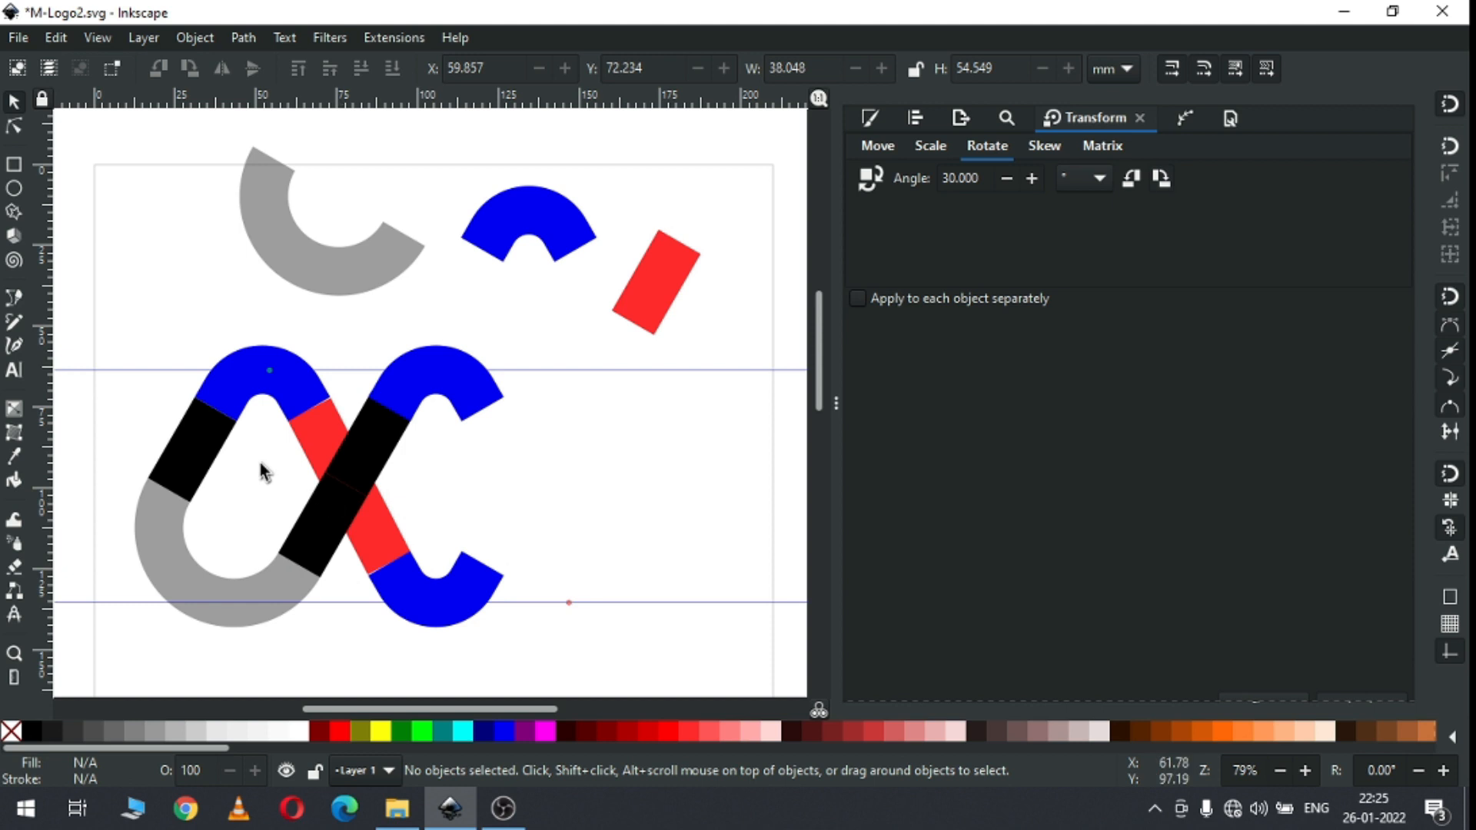
Step: Duplicate the grey half-ring with its two attached black bars, flip the copy horizontally and move it to the right of the arches
{"action": "left_click", "coordinate": [209, 462]}
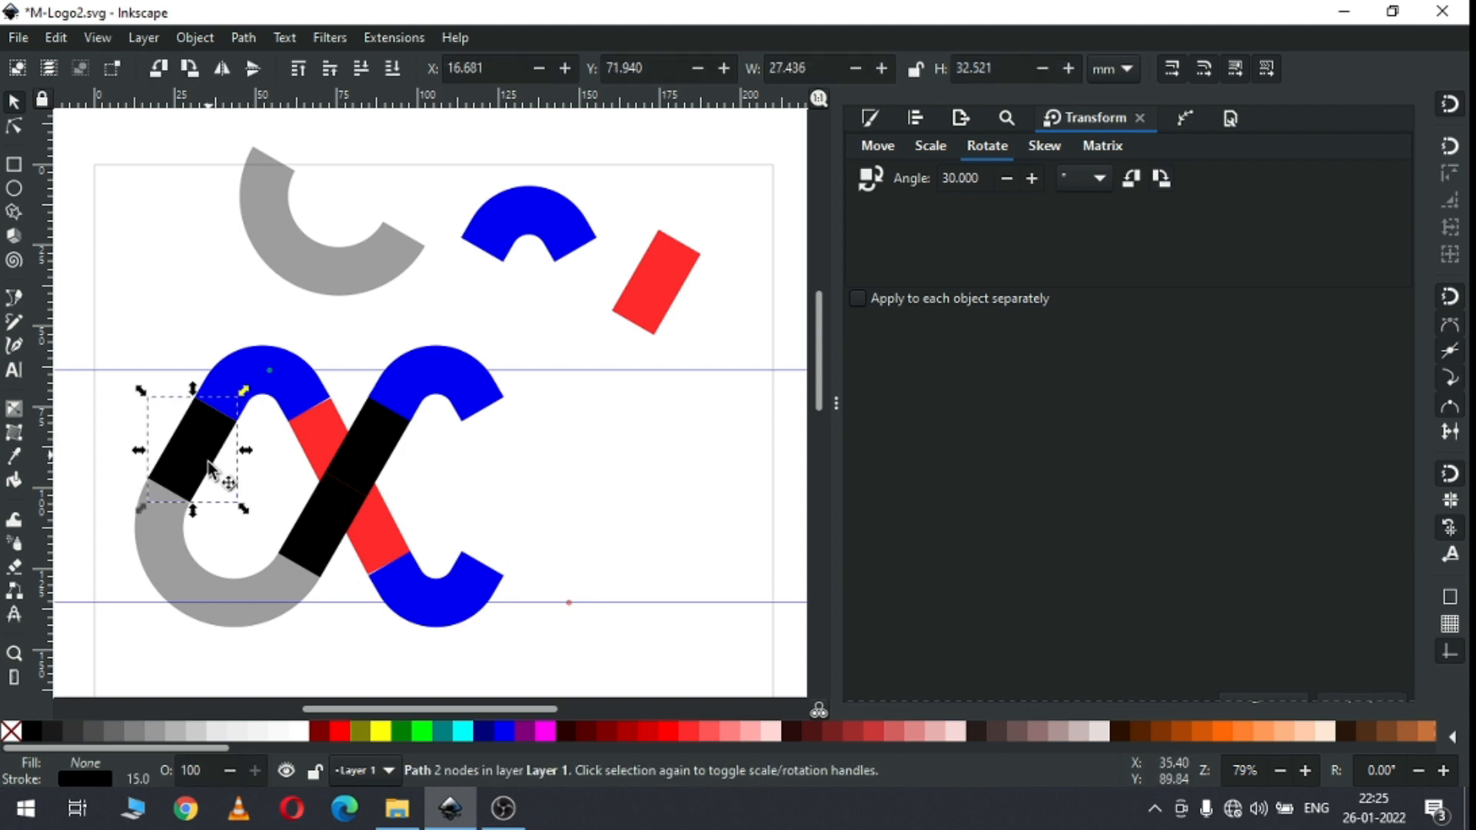
{"action": "left_click", "coordinate": [316, 534], "text": "shift"}
{"action": "left_click", "coordinate": [174, 572], "text": "shift"}
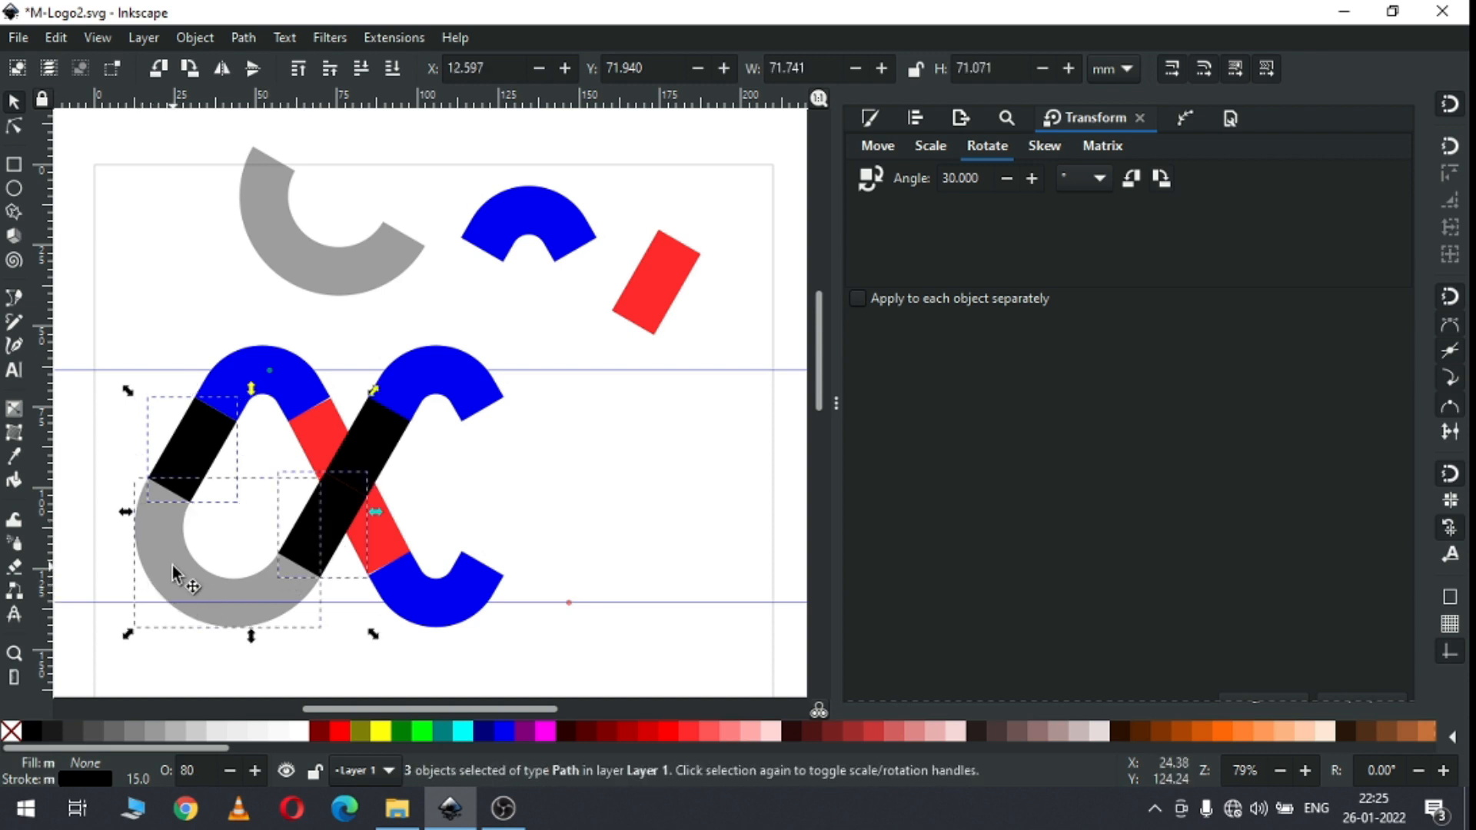
{"action": "right_click", "coordinate": [174, 569]}
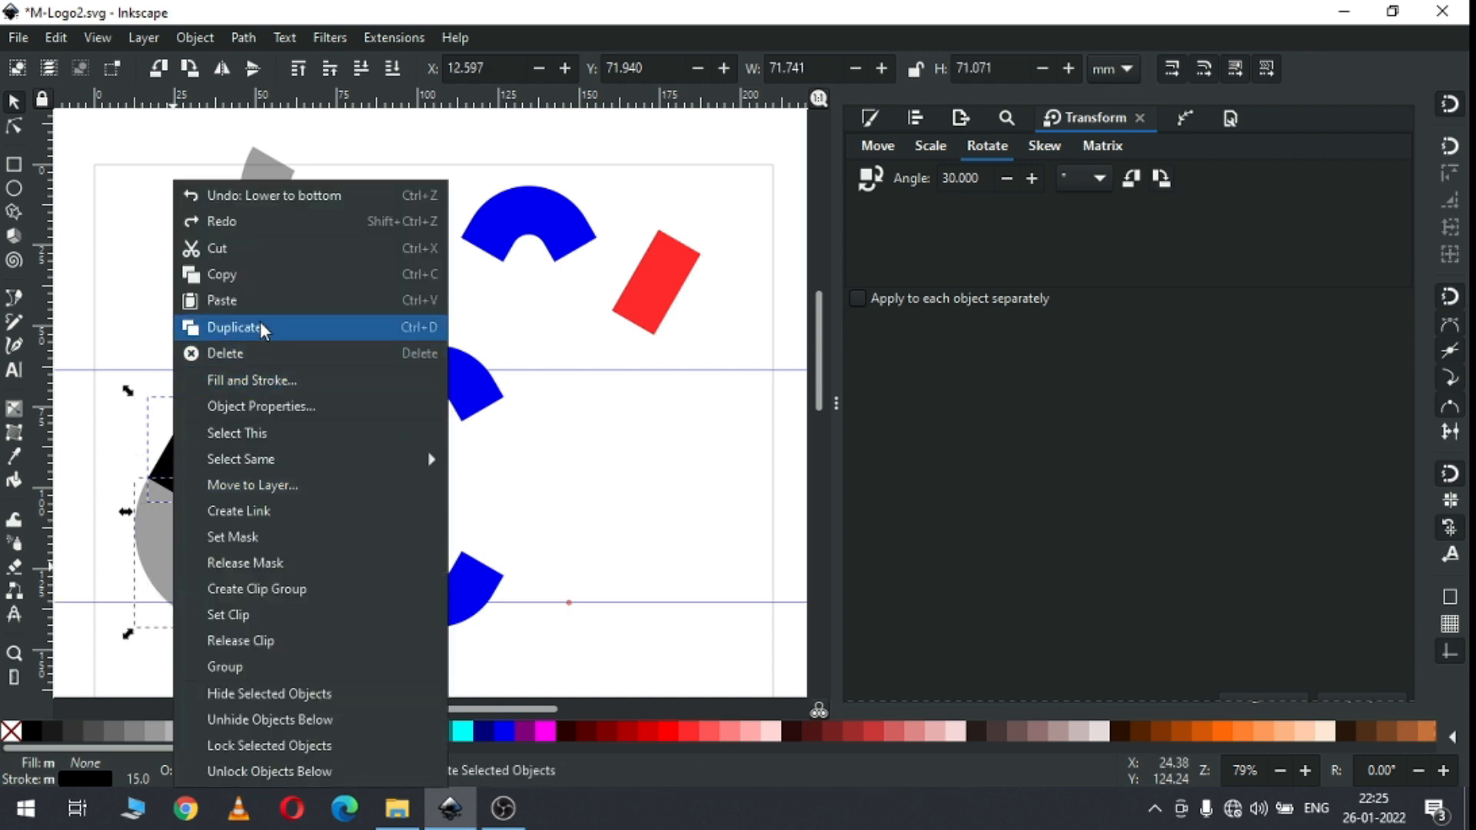
{"action": "left_click", "coordinate": [230, 328]}
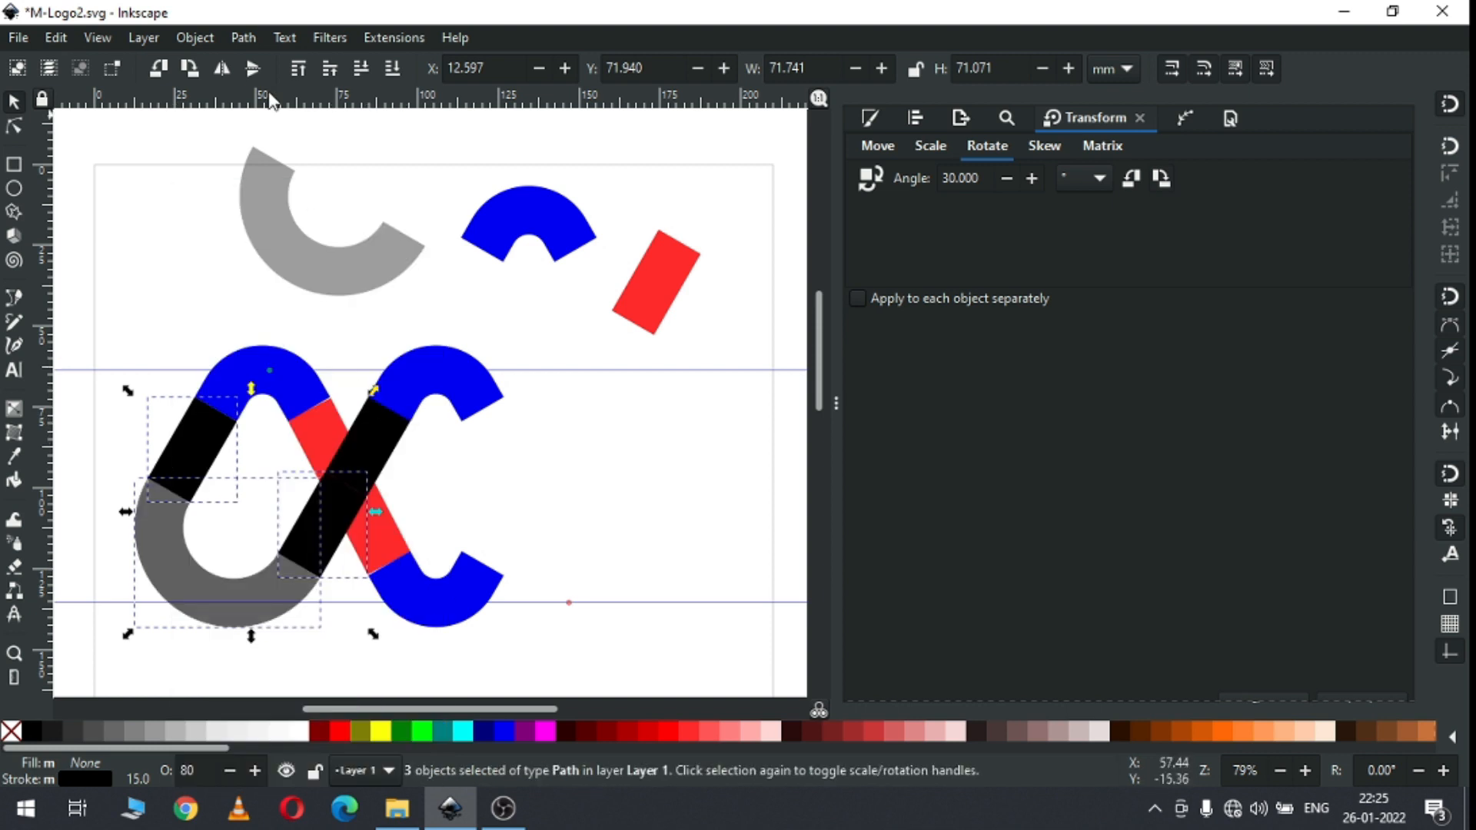
{"action": "left_click", "coordinate": [222, 69]}
{"action": "left_click_drag", "start_coordinate": [300, 429], "coordinate": [719, 450]}
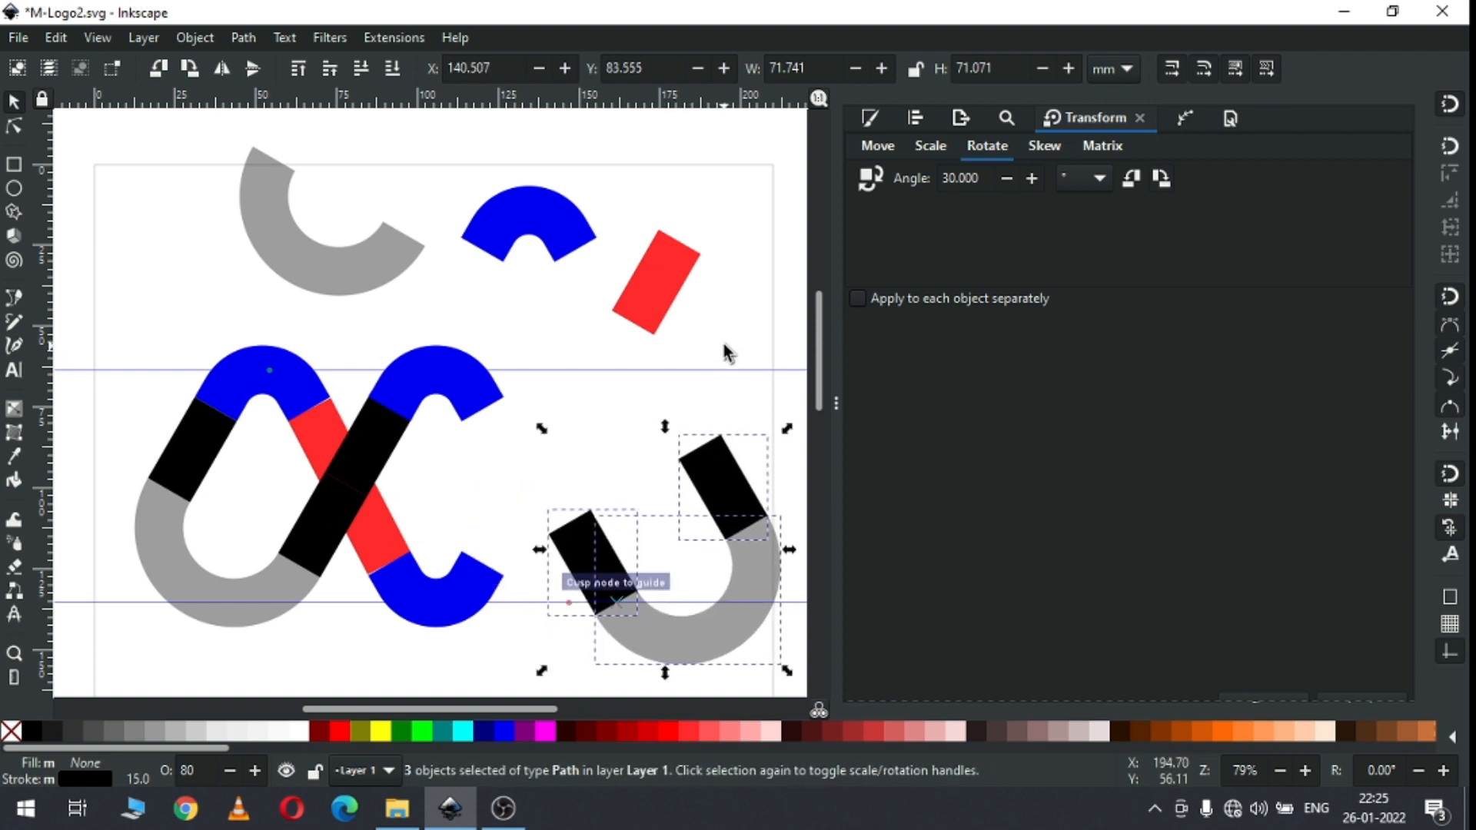
Step: Duplicate the left black bar of the flipped half-ring copy and snap it onto the right end of the second blue arch
{"action": "left_click", "coordinate": [596, 542]}
{"action": "right_click", "coordinate": [592, 533]}
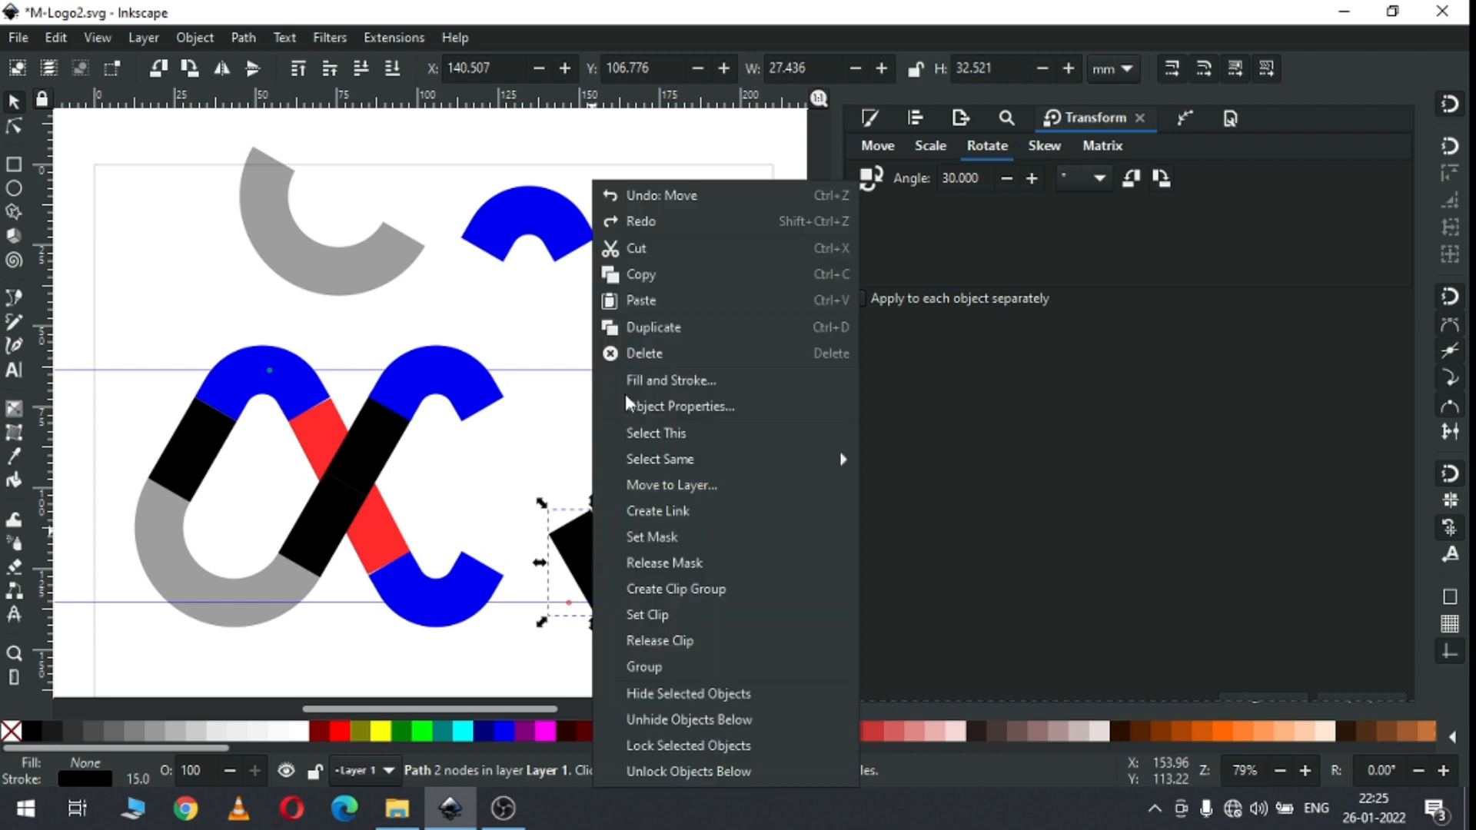
{"action": "left_click", "coordinate": [641, 328]}
{"action": "left_click_drag", "start_coordinate": [591, 538], "coordinate": [505, 444]}
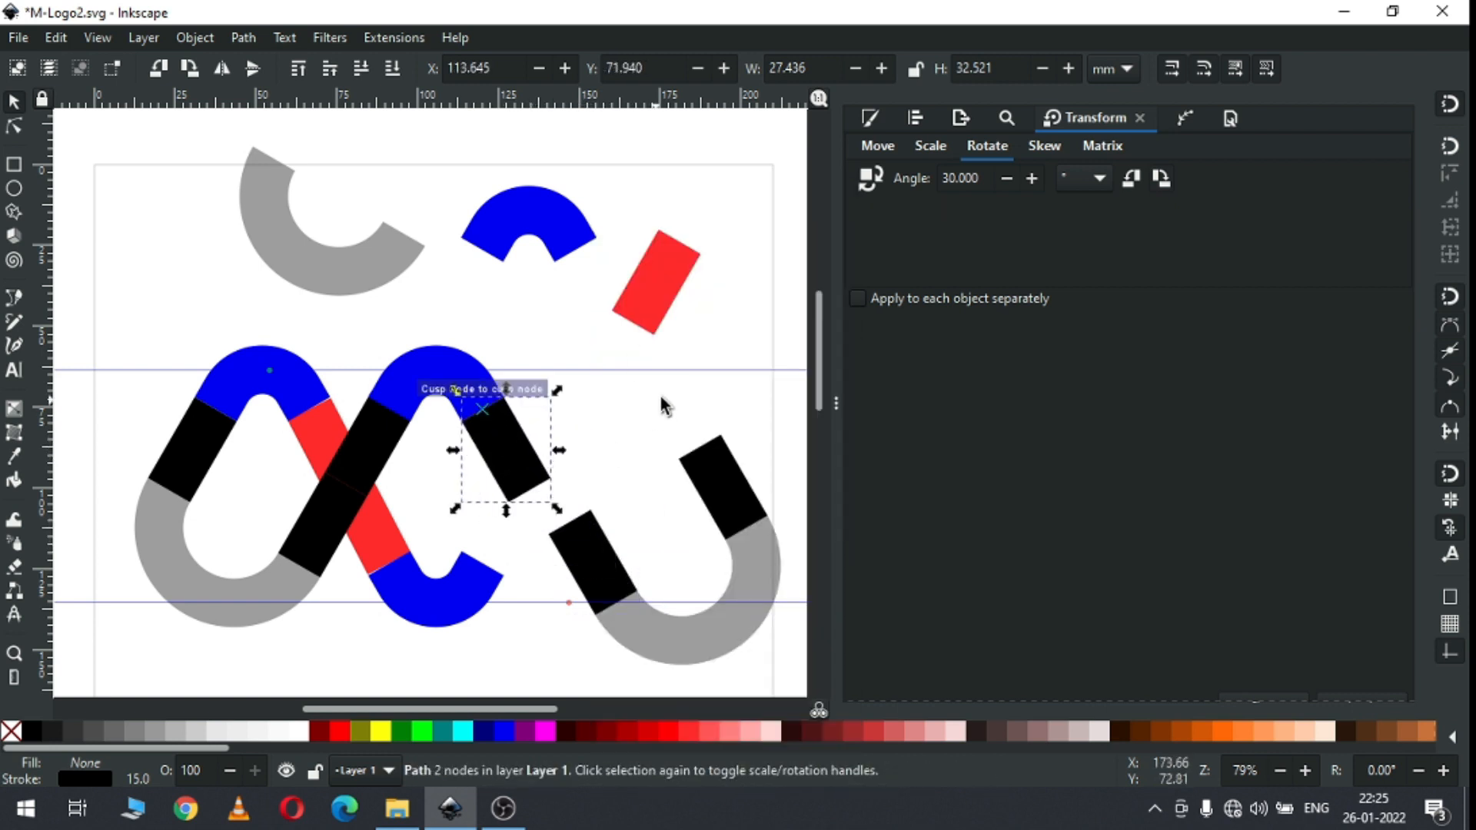
{"action": "left_click", "coordinate": [703, 334]}
{"action": "left_click_drag", "start_coordinate": [761, 333], "coordinate": [728, 369]}
Step: Duplicate the long red bar, flip the copy horizontally and snap its lower end onto the inverted blue arch's right end
{"action": "scroll", "coordinate": [772, 416], "scroll_direction": "right", "scroll_amount": 1}
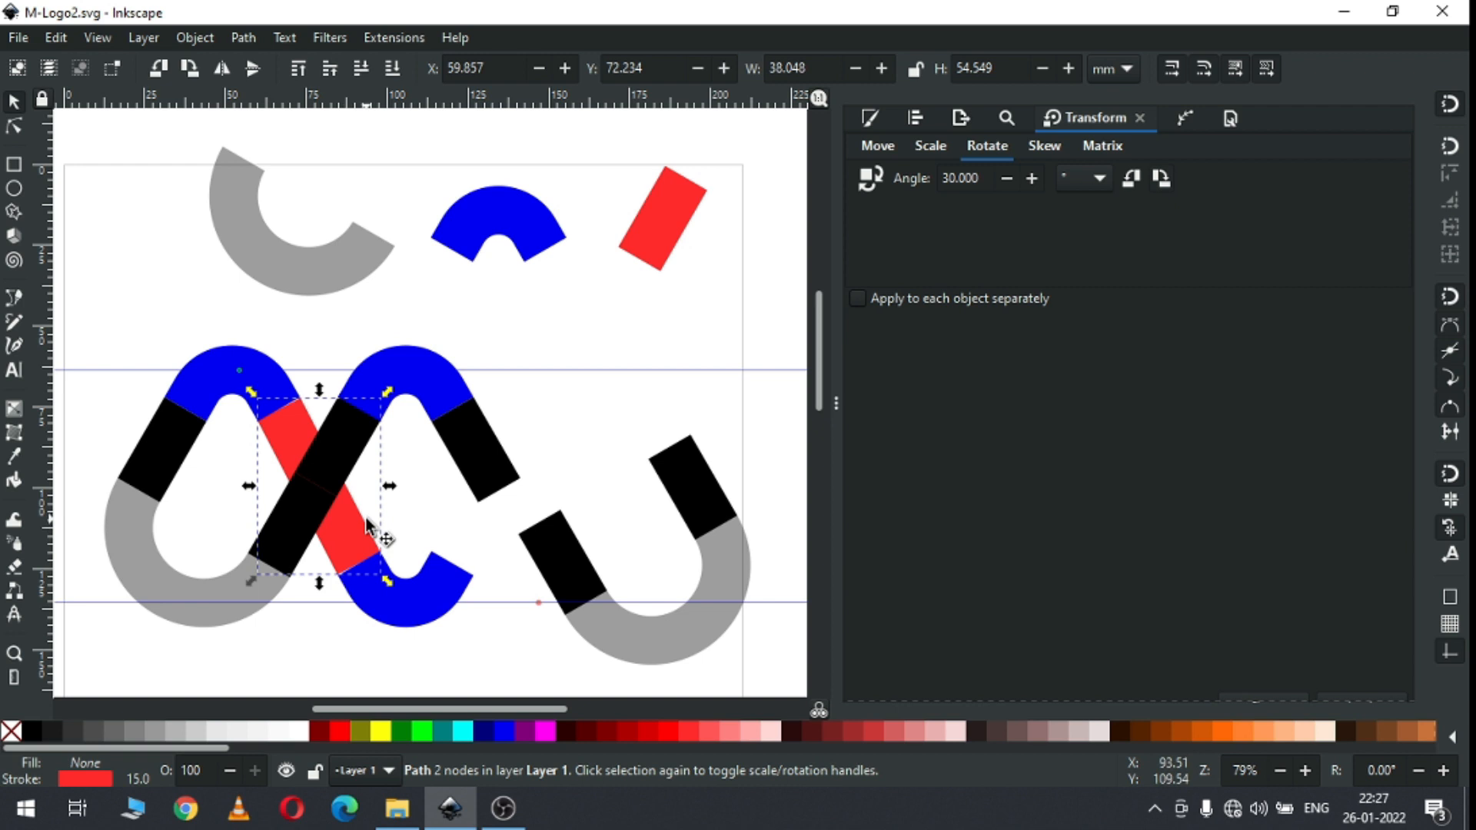
{"action": "right_click", "coordinate": [352, 525]}
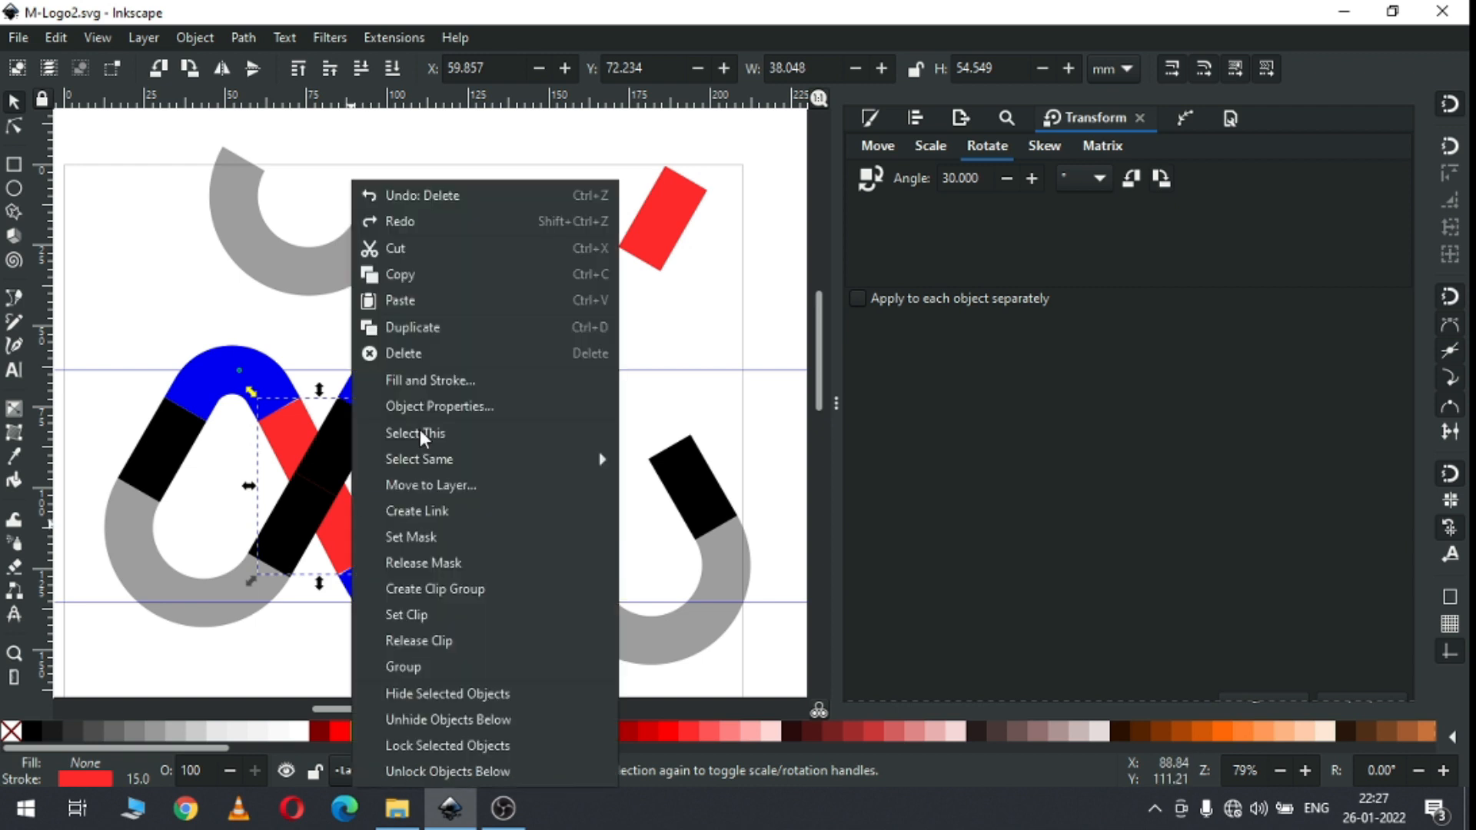
{"action": "left_click", "coordinate": [416, 327]}
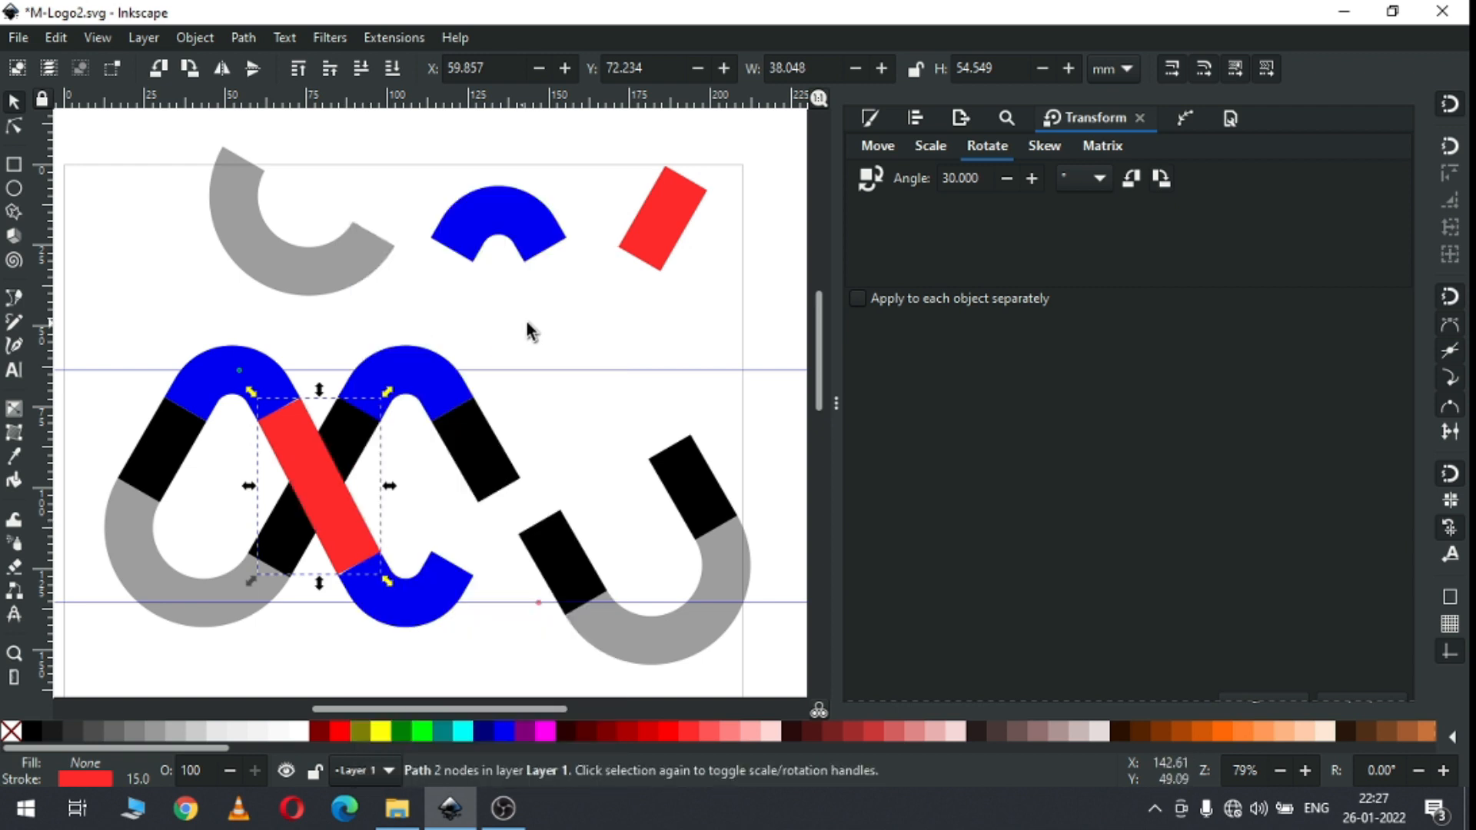
{"action": "left_click", "coordinate": [220, 68]}
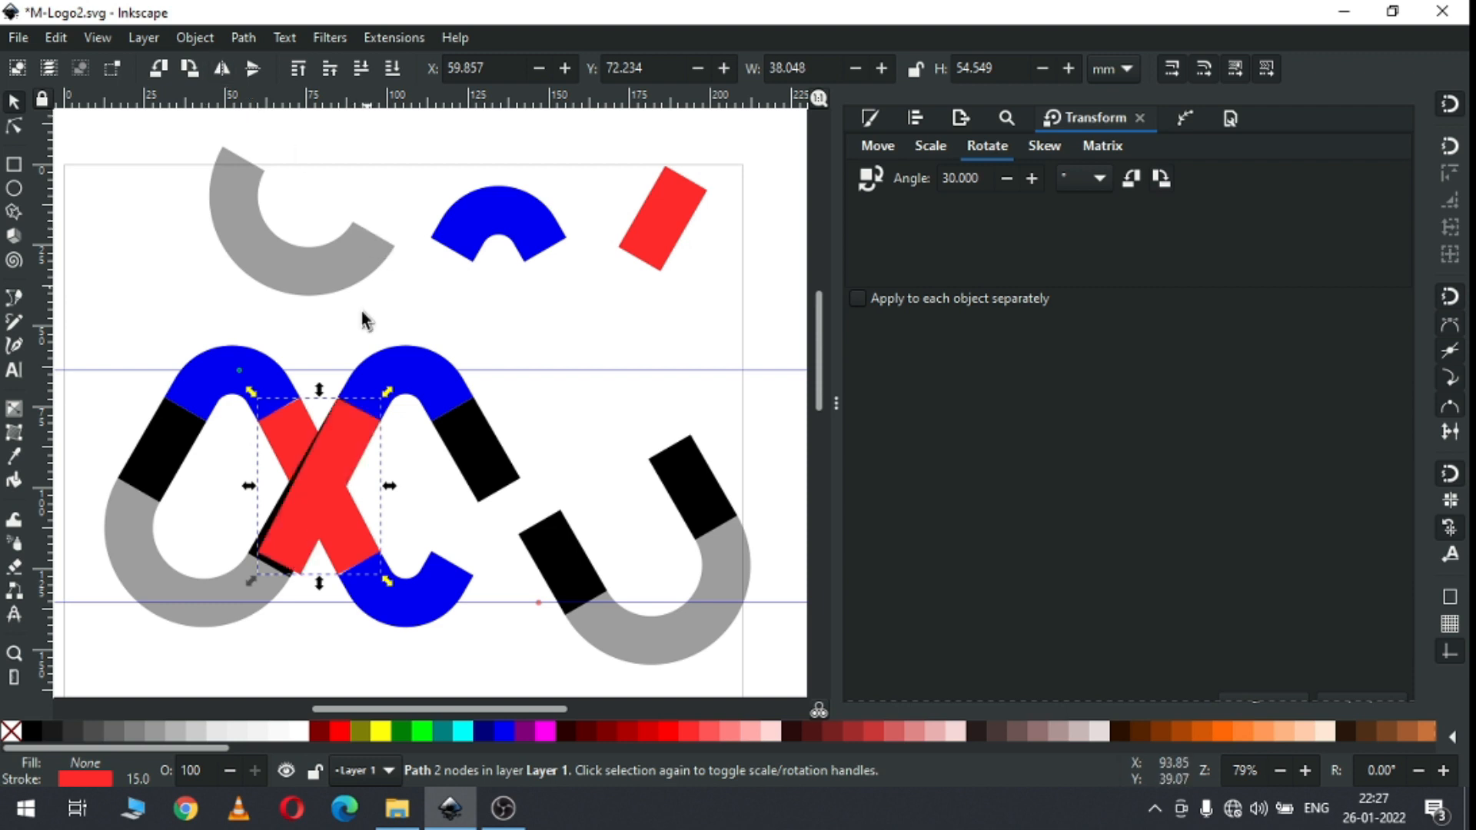
{"action": "left_click_drag", "start_coordinate": [312, 500], "coordinate": [496, 490]}
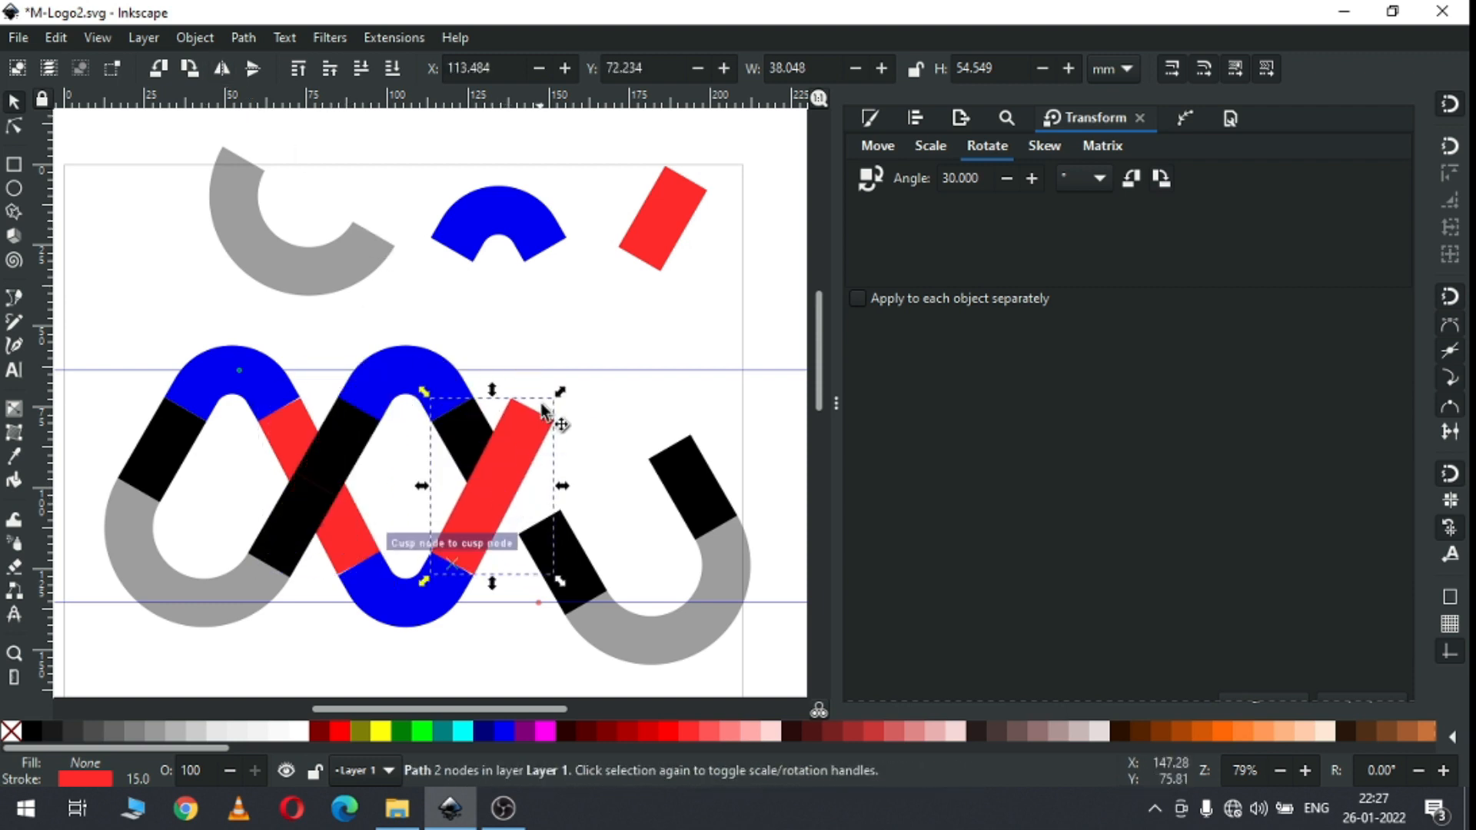
{"action": "left_click", "coordinate": [587, 350]}
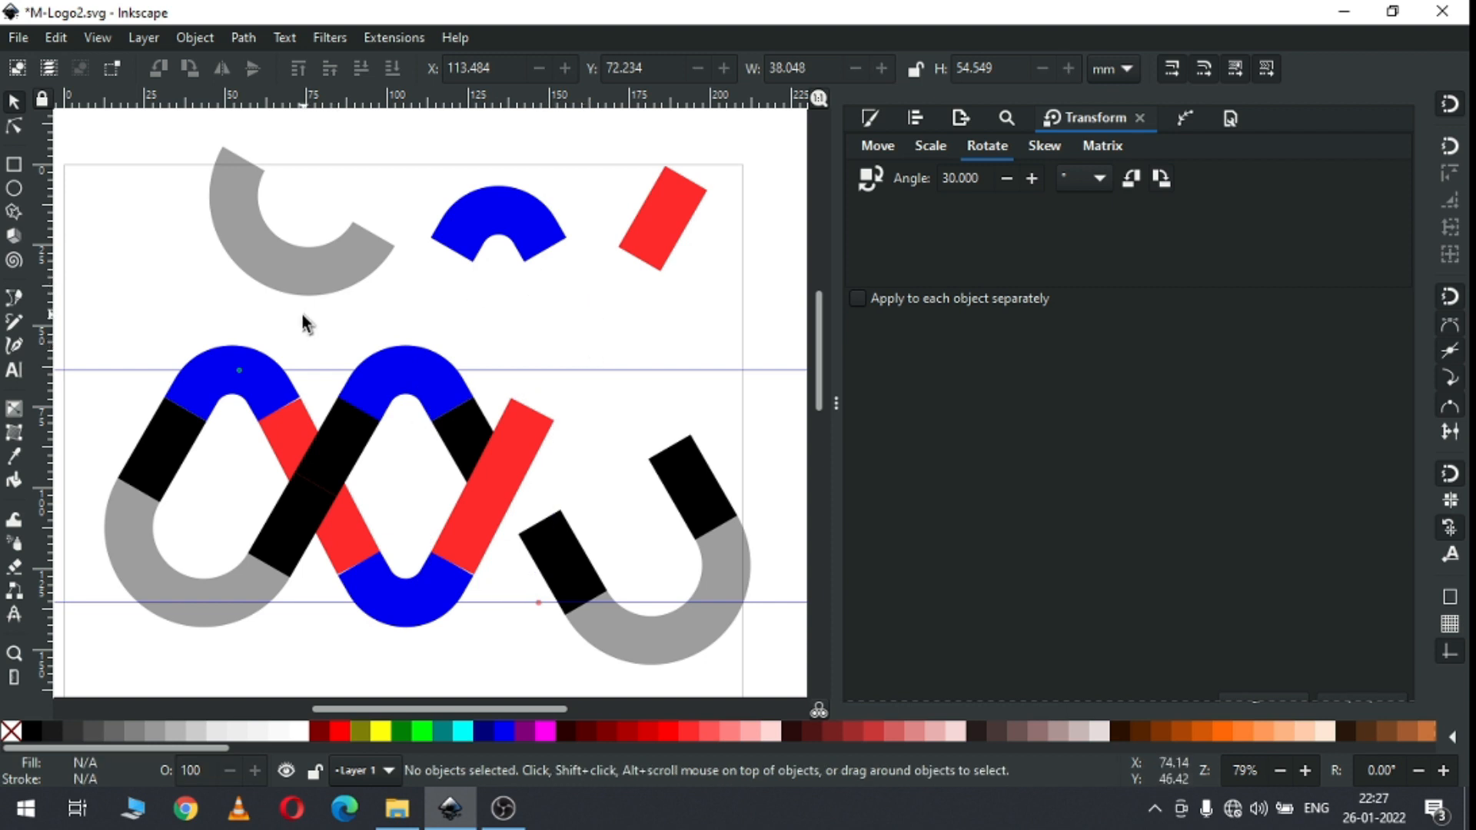
Step: Duplicate the first blue arch and snap the copy onto the upper end of the second long red bar
{"action": "left_click", "coordinate": [247, 362]}
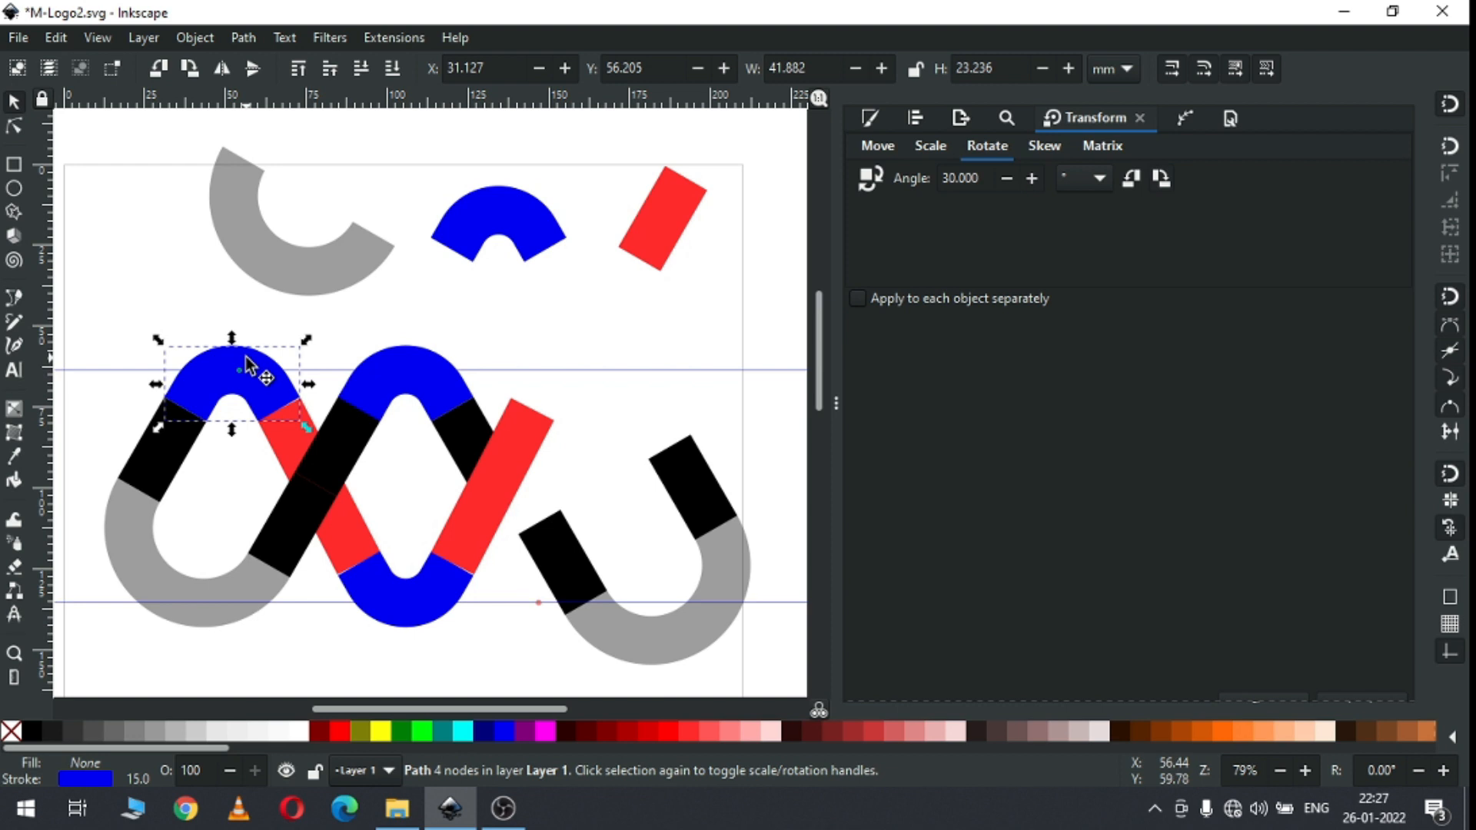
{"action": "right_click", "coordinate": [247, 360]}
{"action": "left_click", "coordinate": [326, 330]}
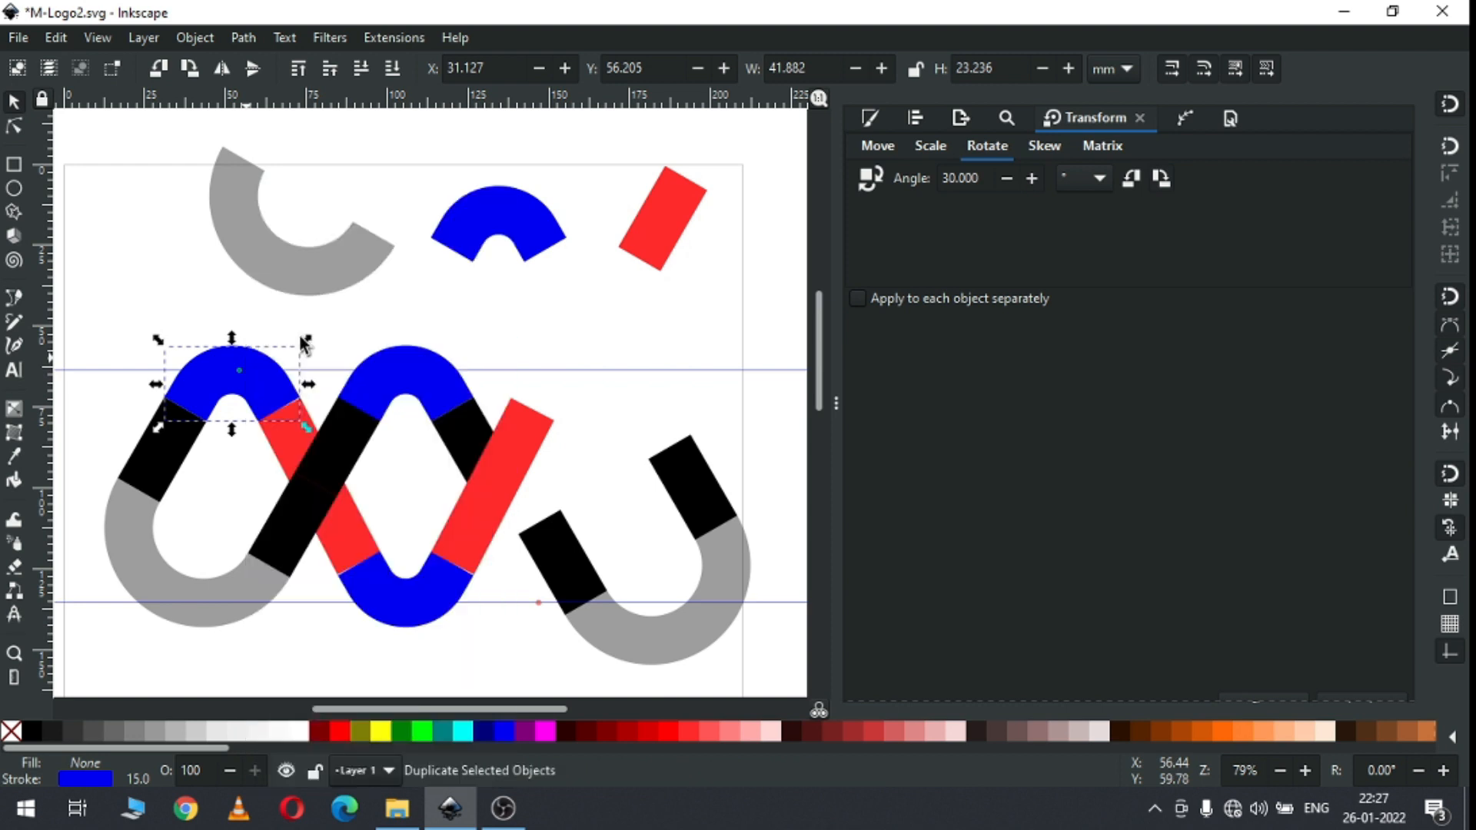
{"action": "left_click_drag", "start_coordinate": [273, 380], "coordinate": [569, 380]}
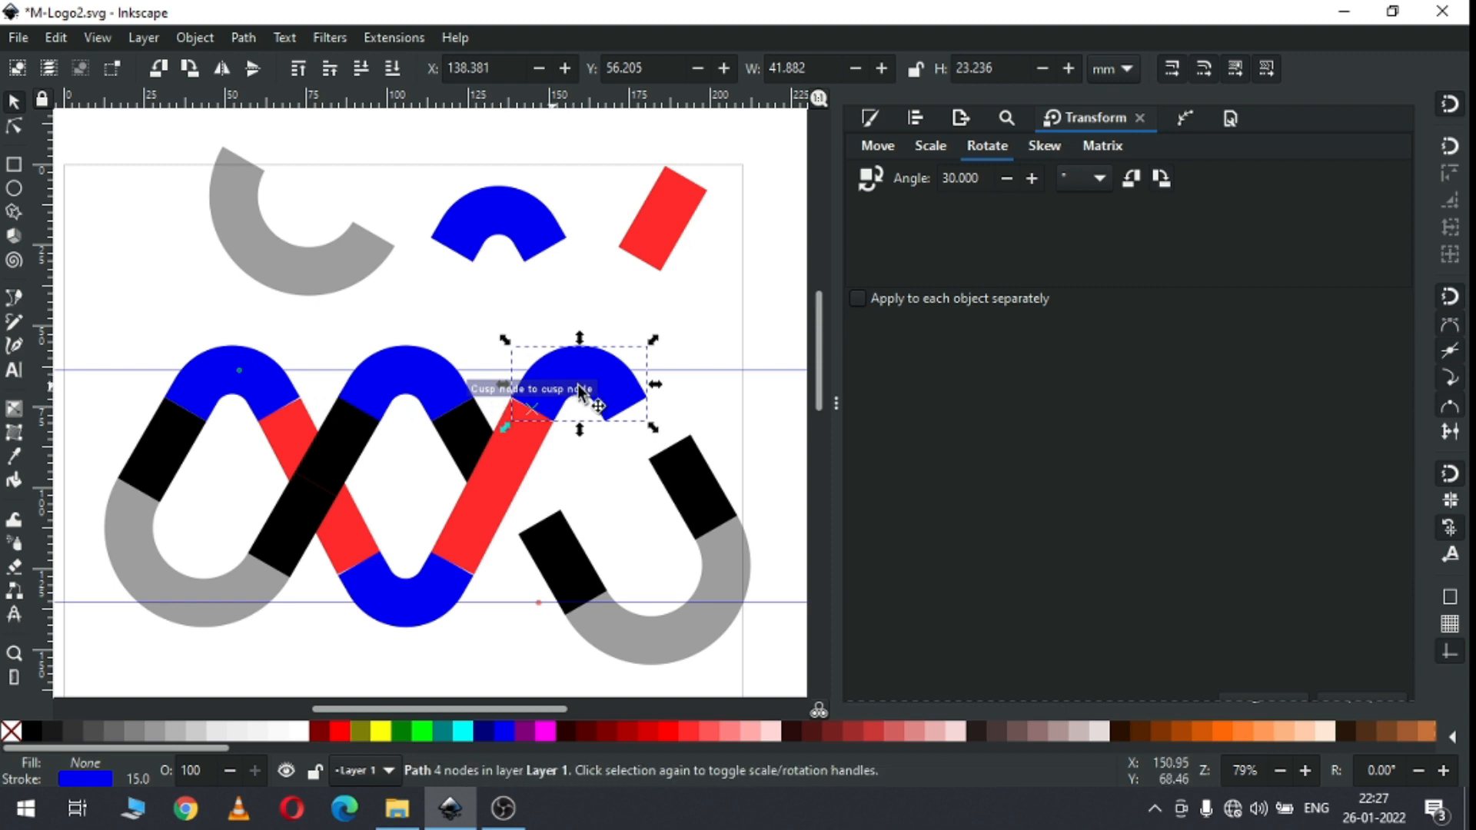
{"action": "key", "text": "Escape"}
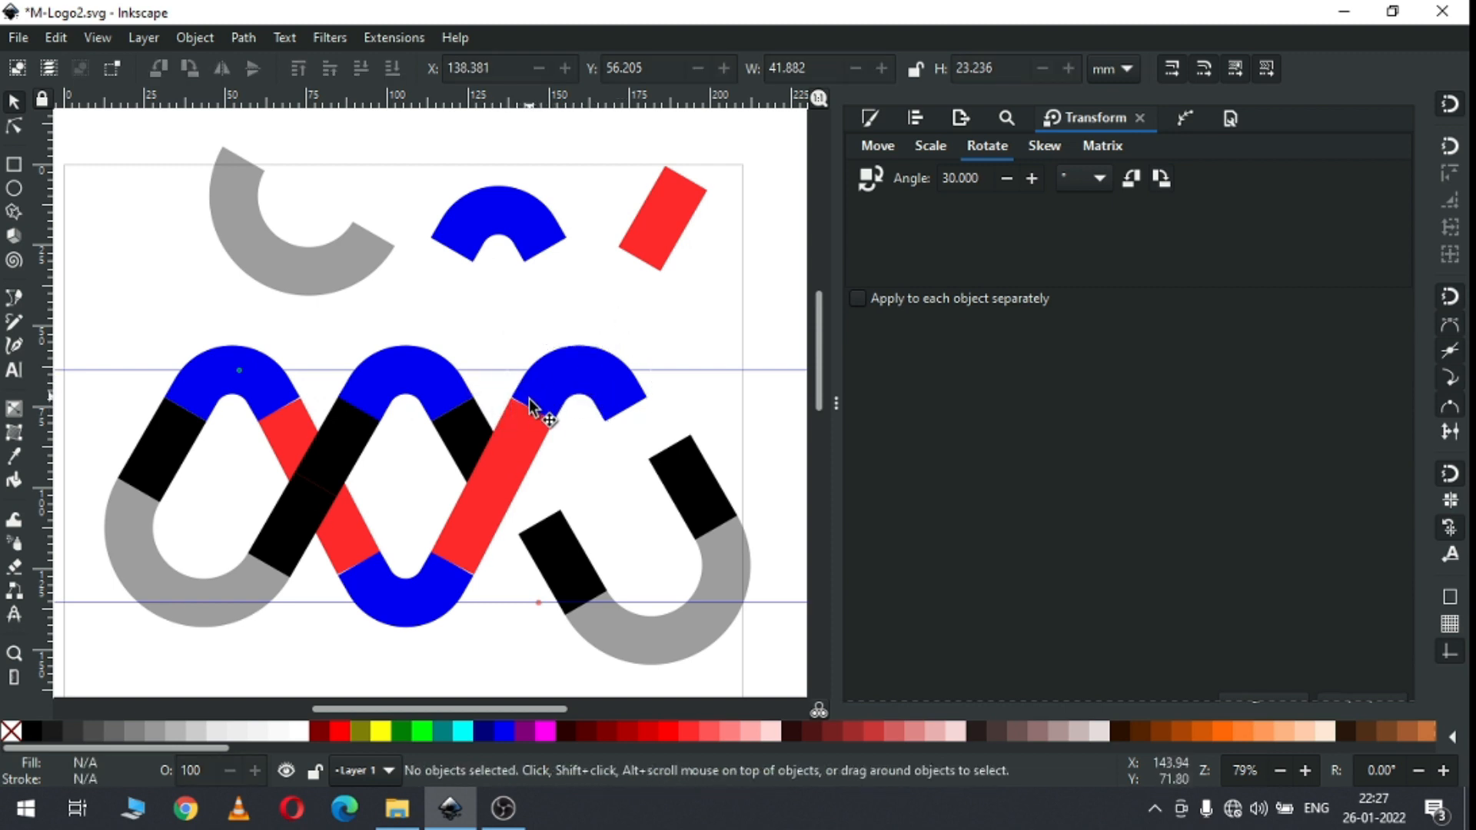
Step: Move the flipped half-ring with its two black bars together, snapping the upper bar onto the third blue arch's right end
{"action": "left_click", "coordinate": [692, 486]}
{"action": "left_click", "coordinate": [689, 638], "text": "shift"}
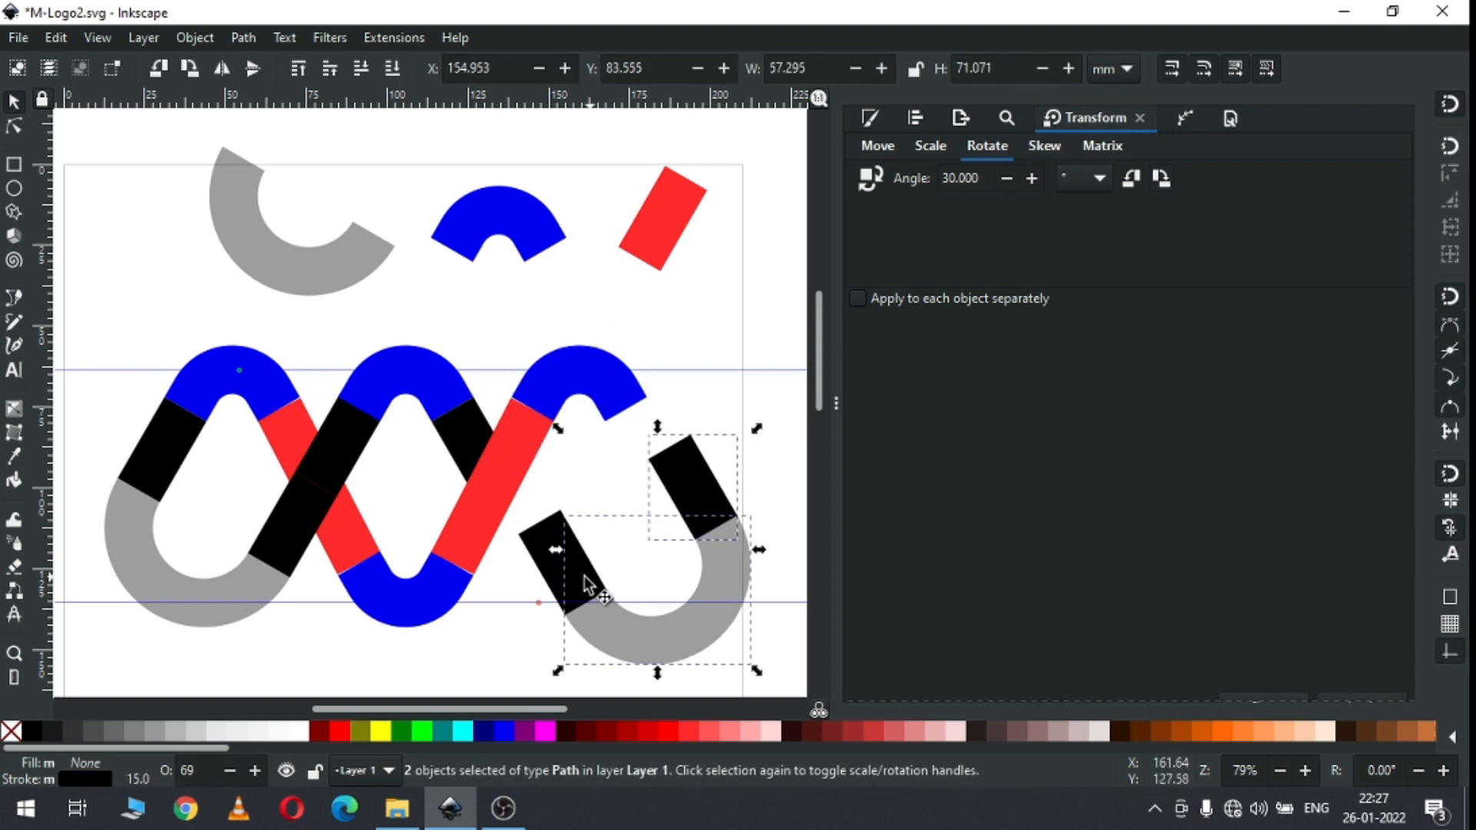
{"action": "left_click", "coordinate": [537, 531], "text": "shift"}
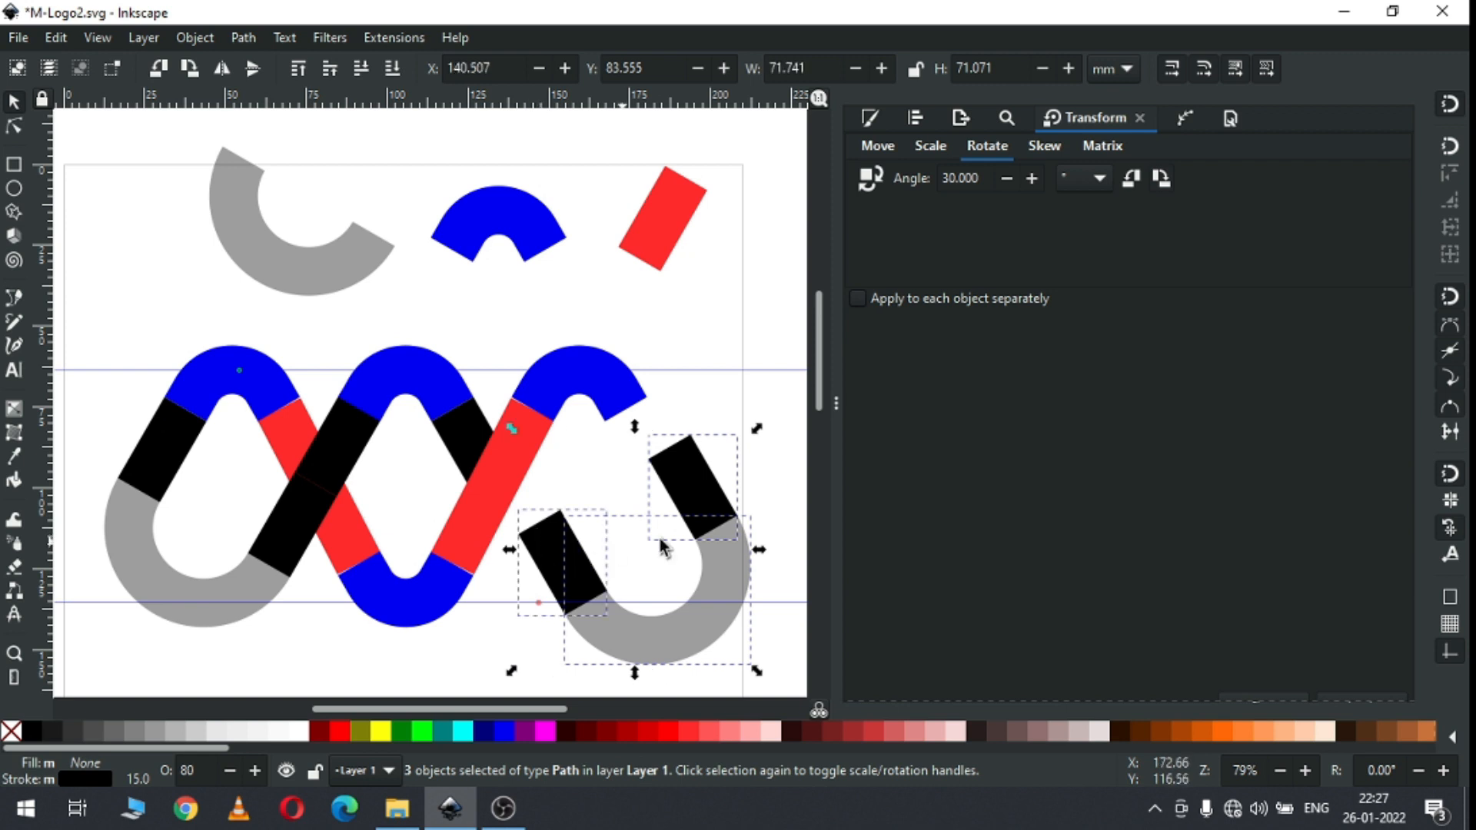
{"action": "left_click_drag", "start_coordinate": [691, 483], "coordinate": [655, 435]}
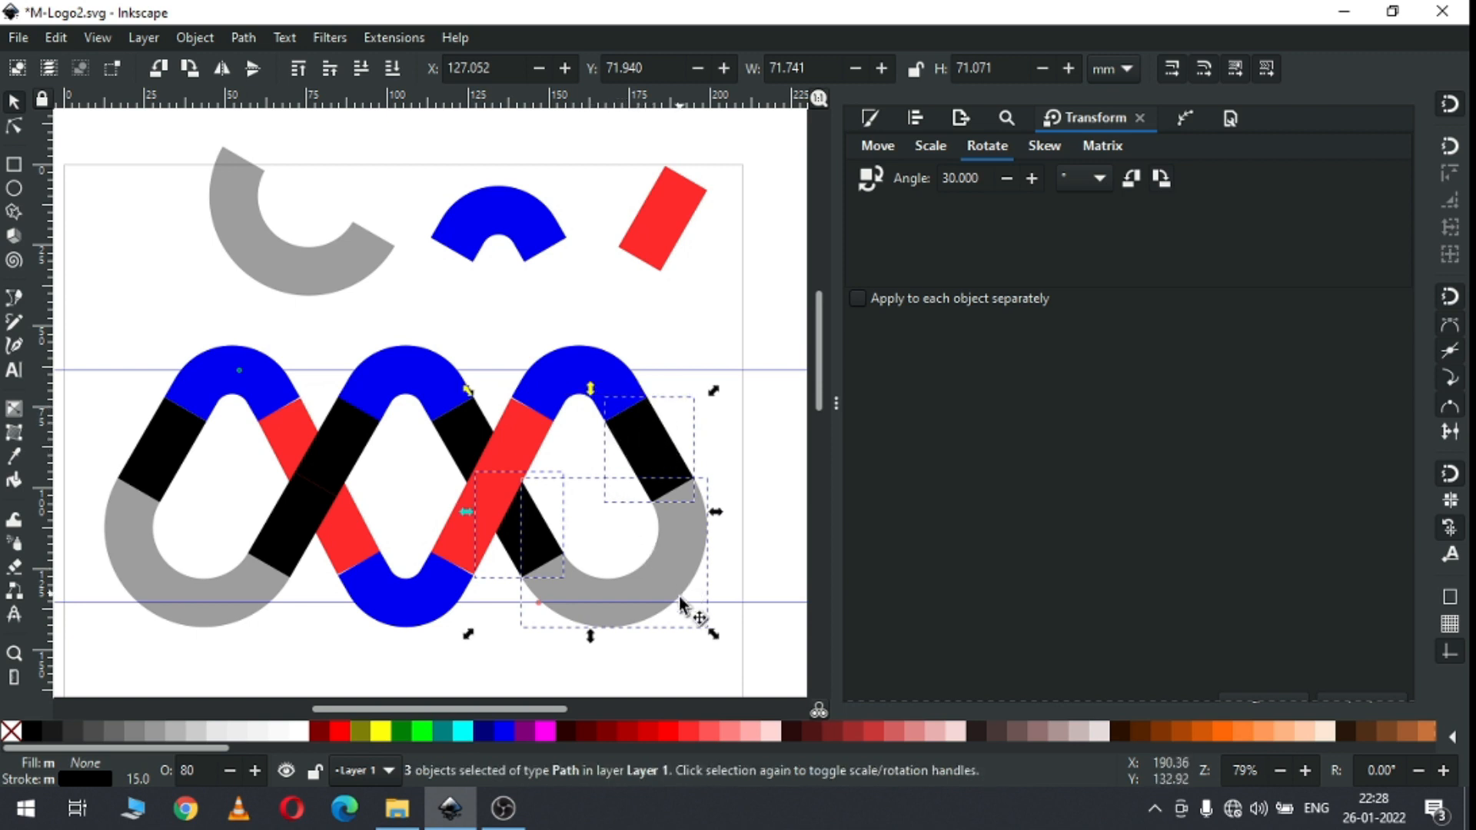
{"action": "left_click", "coordinate": [741, 519]}
Step: Examine the assembled M up close, checking the path nodes of the inverted blue arch and the left lower black bar
{"action": "left_click", "coordinate": [442, 578]}
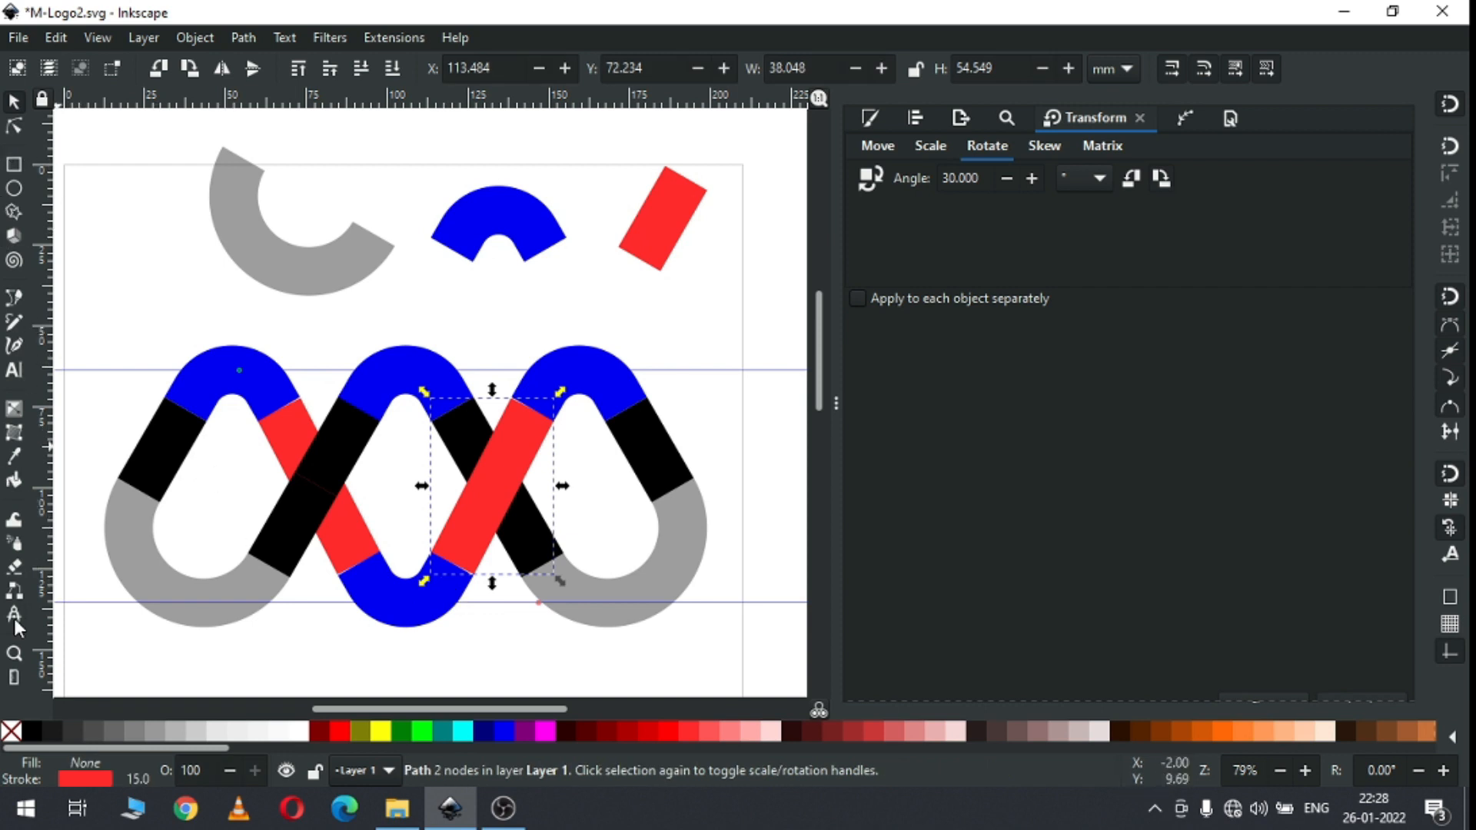
{"action": "left_click", "coordinate": [13, 654]}
{"action": "left_click_drag", "start_coordinate": [91, 566], "coordinate": [742, 638]}
{"action": "left_click", "coordinate": [14, 100]}
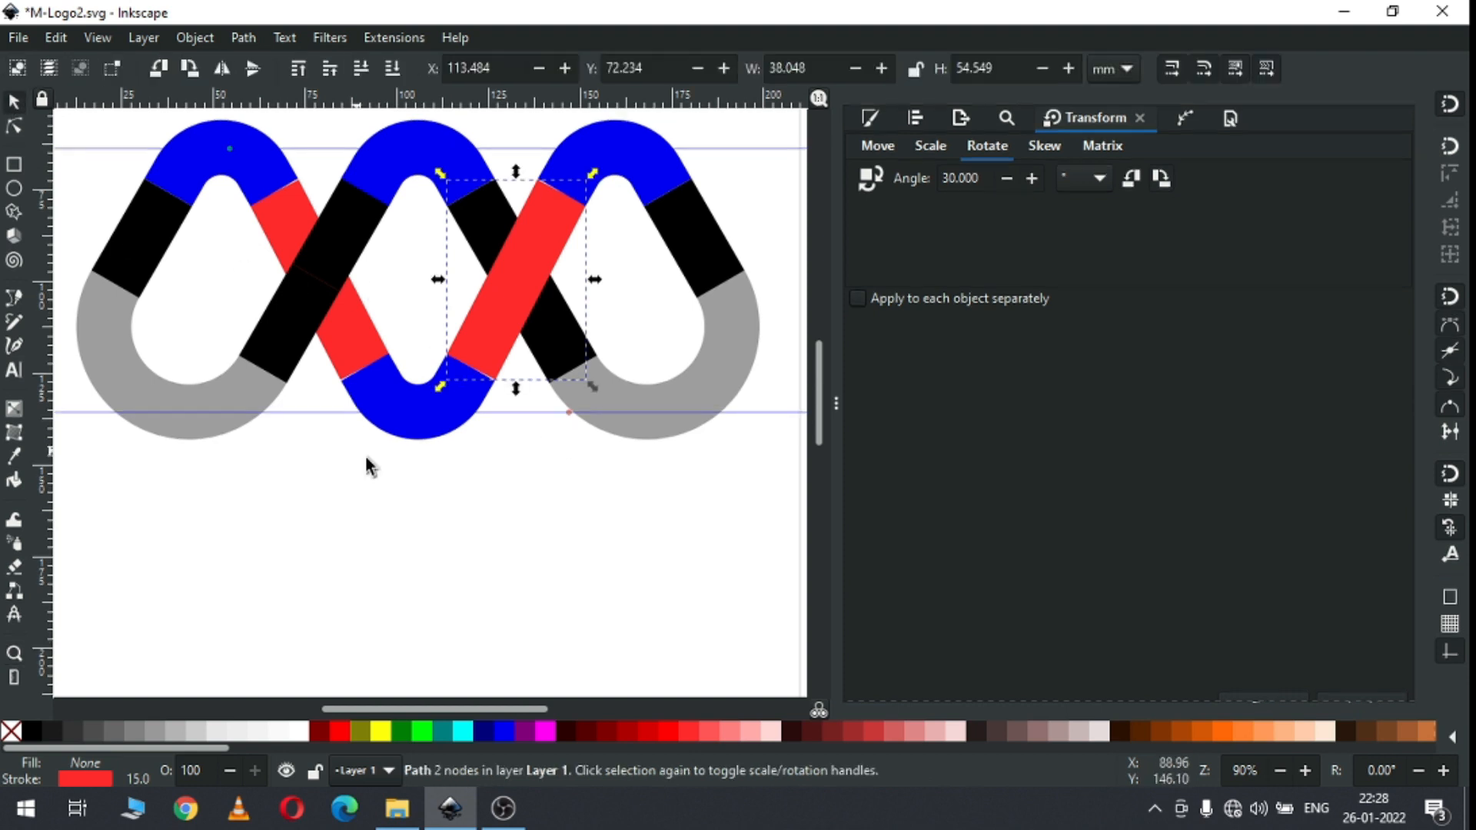
{"action": "left_click", "coordinate": [420, 433]}
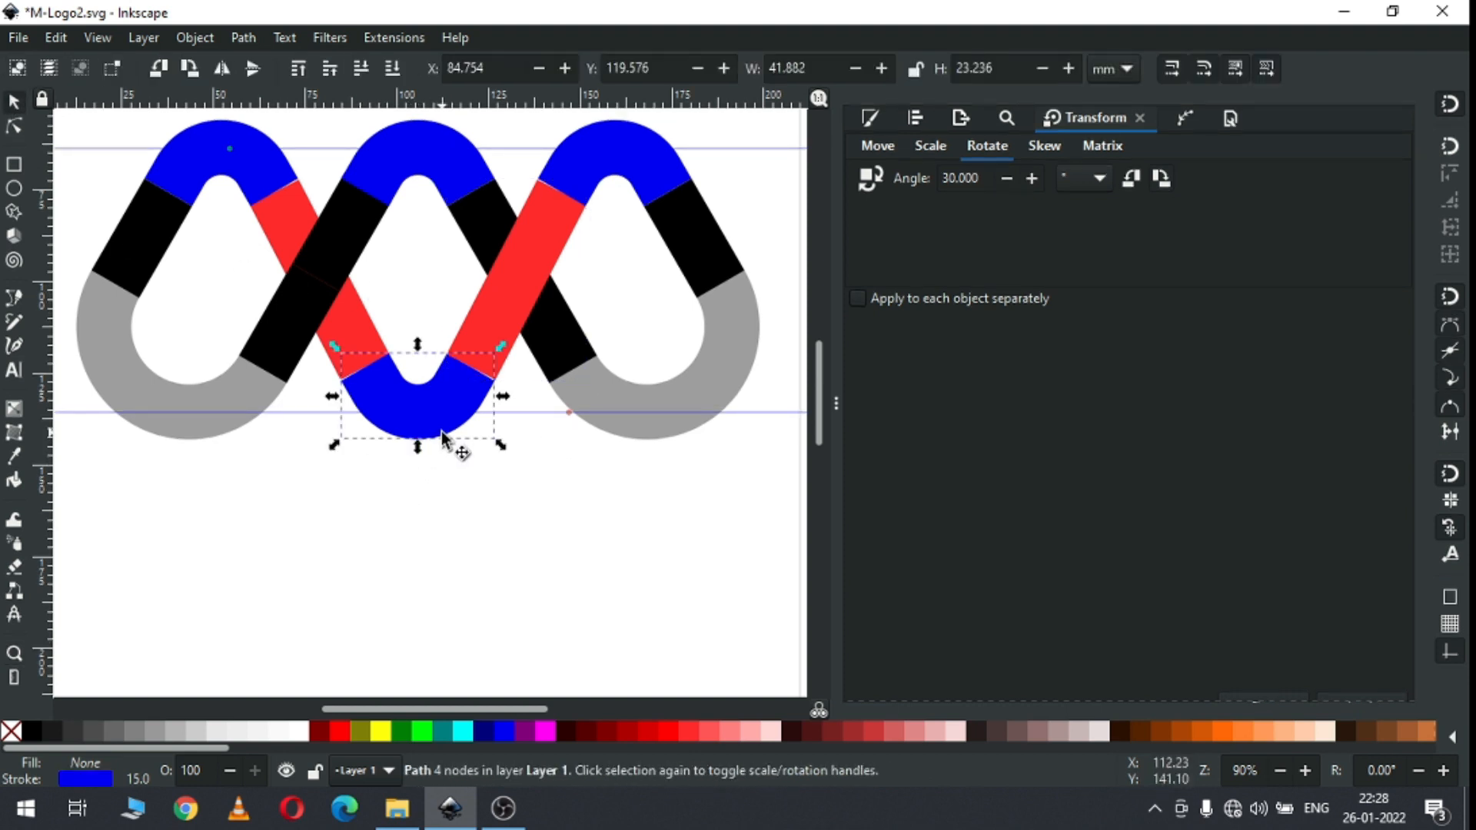
{"action": "left_click", "coordinate": [20, 128]}
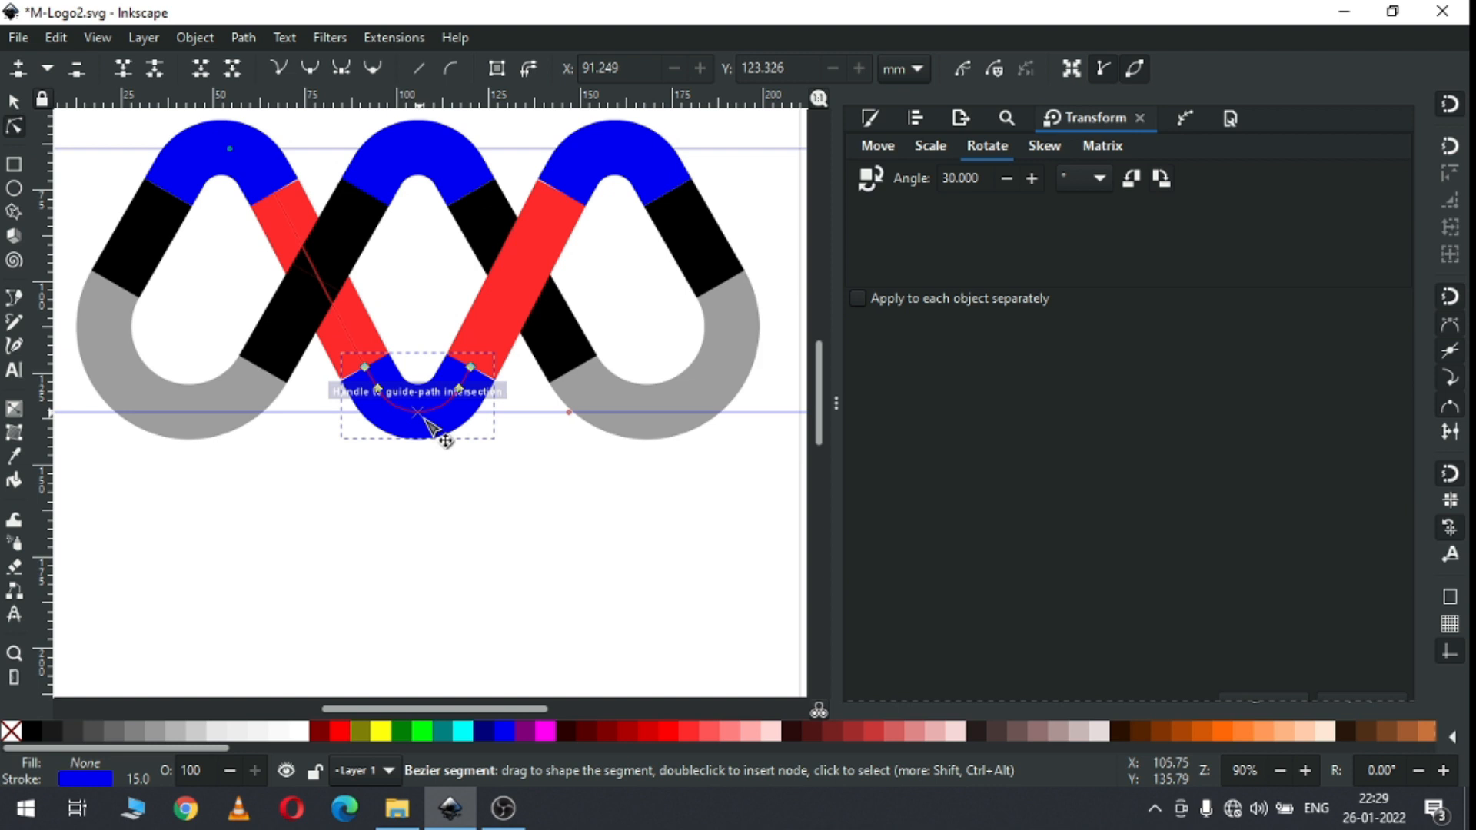
{"action": "left_click", "coordinate": [711, 400]}
{"action": "left_click", "coordinate": [258, 366]}
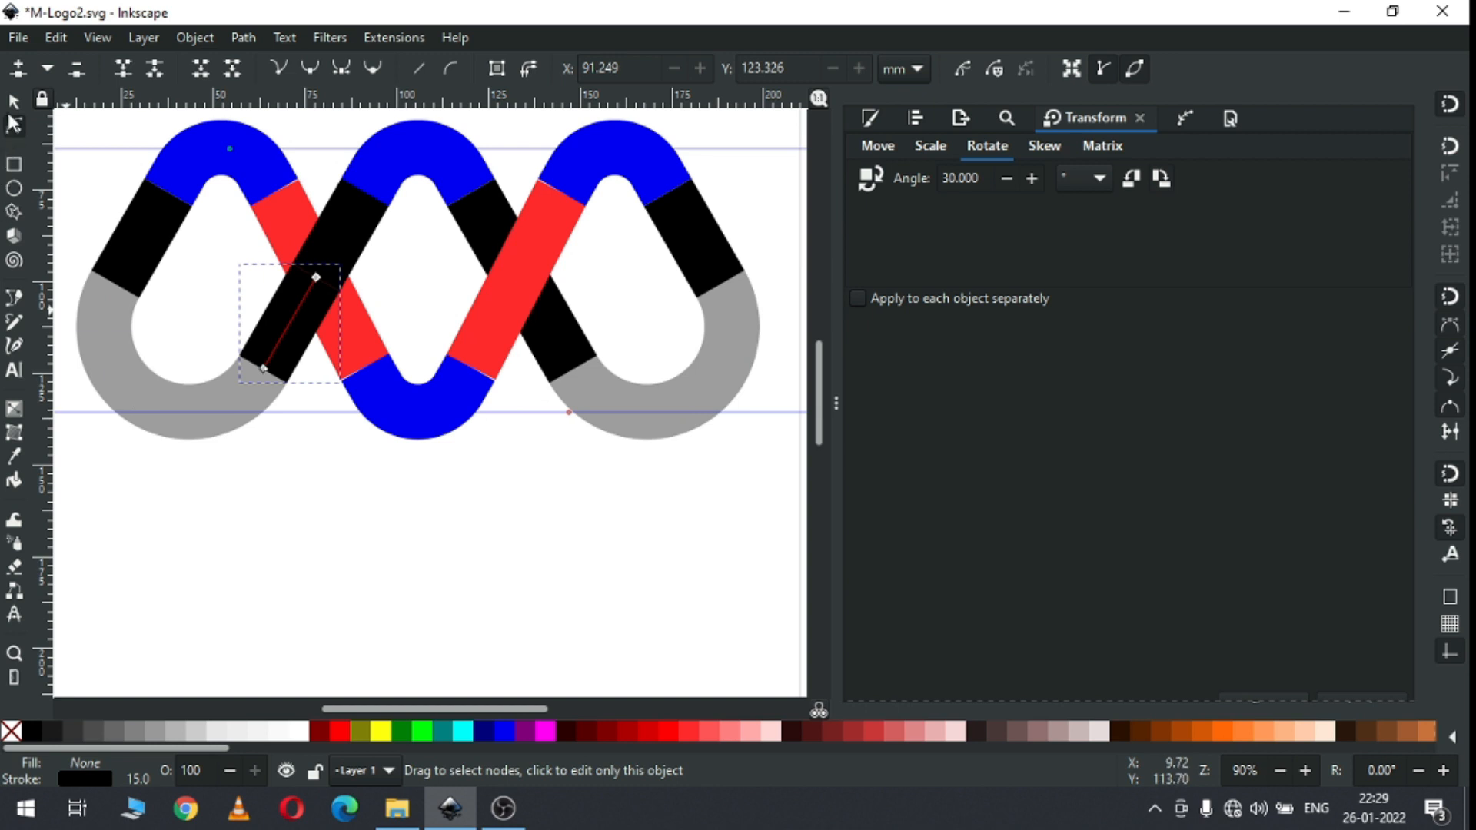
{"action": "left_click", "coordinate": [15, 103]}
{"action": "left_click", "coordinate": [505, 526]}
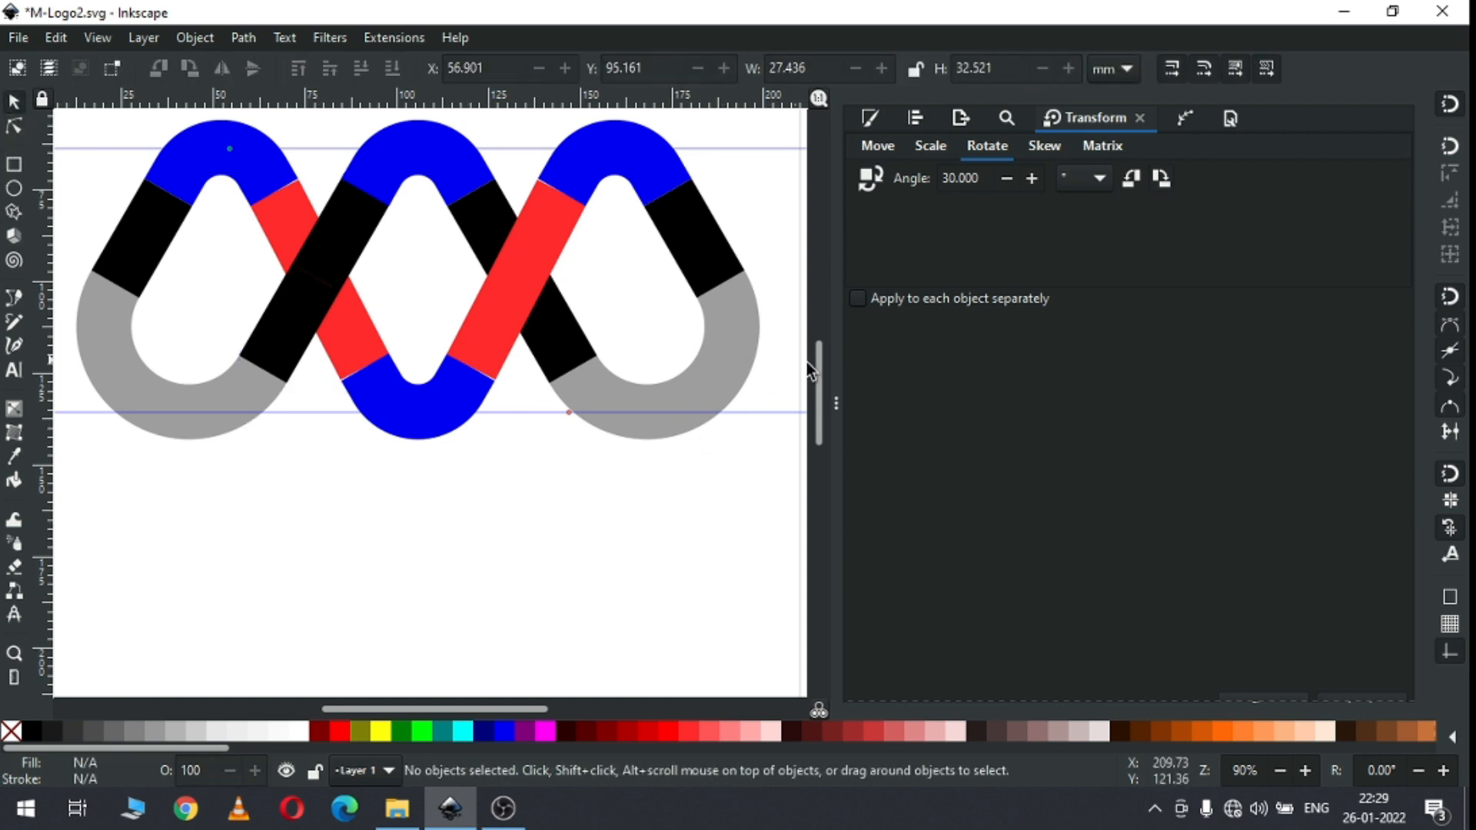
Step: Select all the pieces of the assembled M and convert their strokes to paths
{"action": "left_click_drag", "start_coordinate": [826, 390], "coordinate": [826, 372]}
{"action": "left_click_drag", "start_coordinate": [63, 163], "coordinate": [770, 583]}
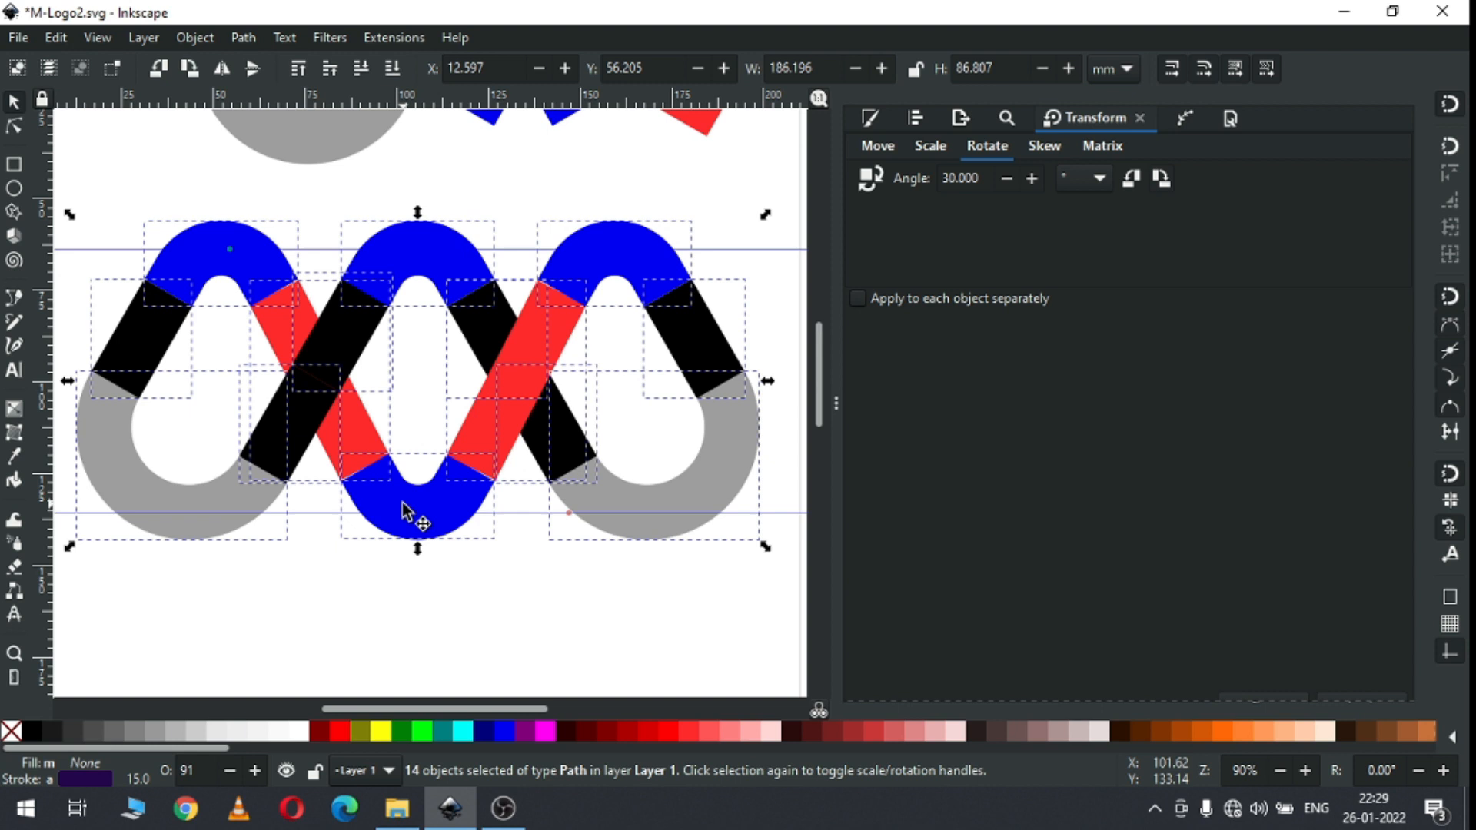
{"action": "left_click", "coordinate": [242, 38]}
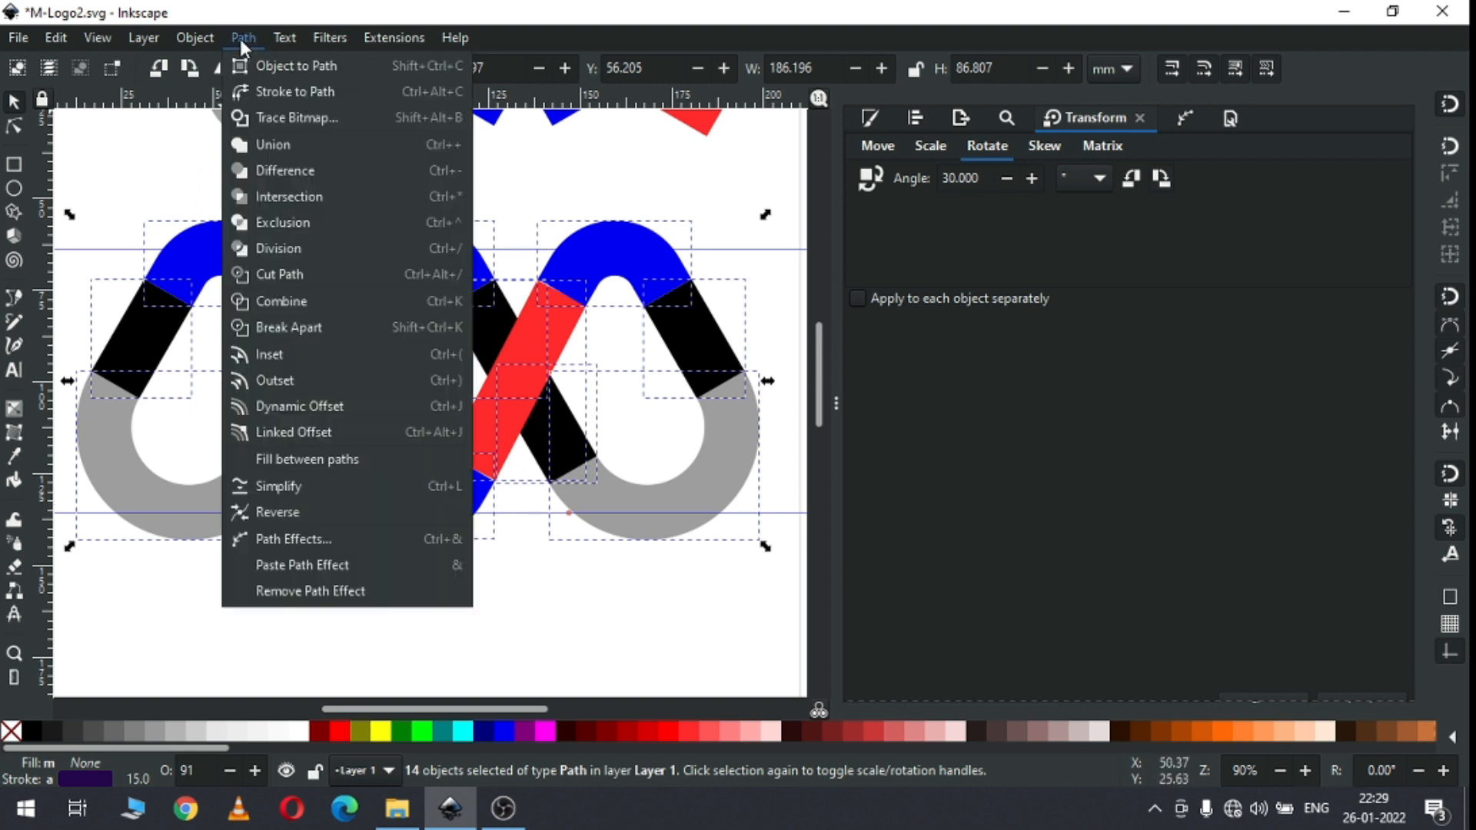
{"action": "left_click", "coordinate": [274, 99]}
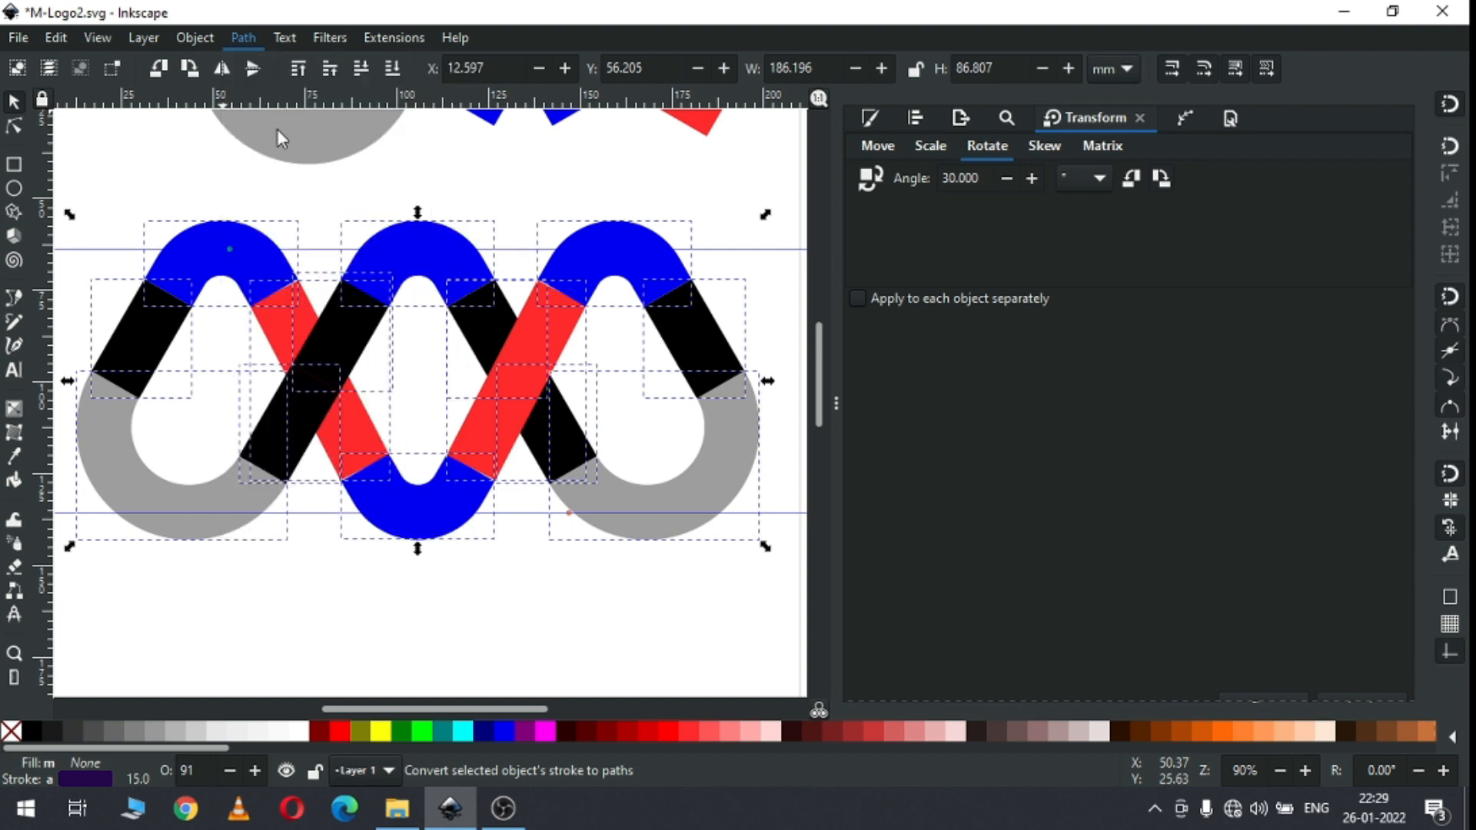
{"action": "left_click", "coordinate": [318, 589]}
Step: Combine the first blue arch, the left gray half-ring and the three black bars of the left loop into one path
{"action": "left_click", "coordinate": [346, 319]}
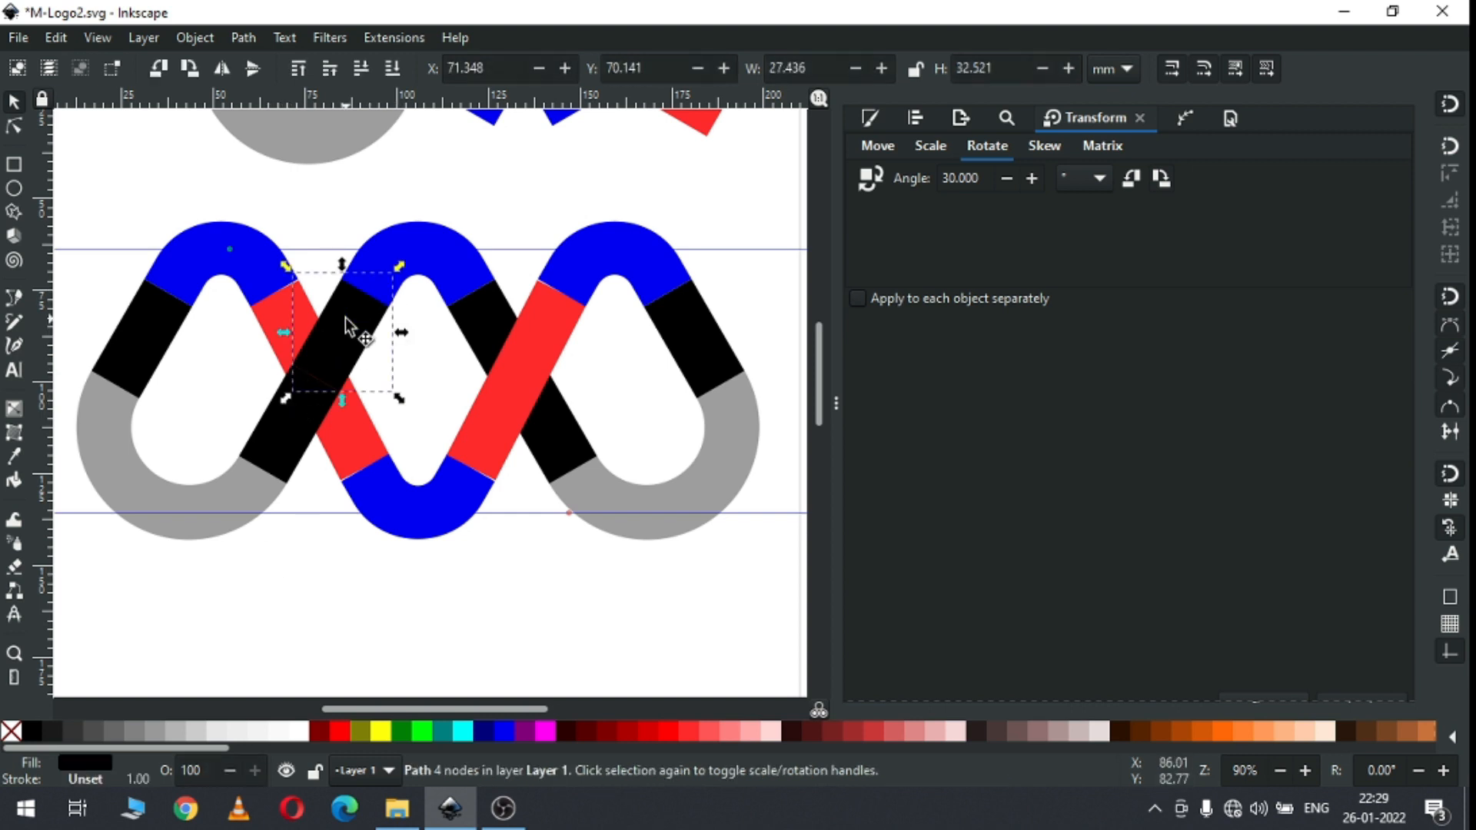
{"action": "left_click", "coordinate": [286, 434], "text": "shift"}
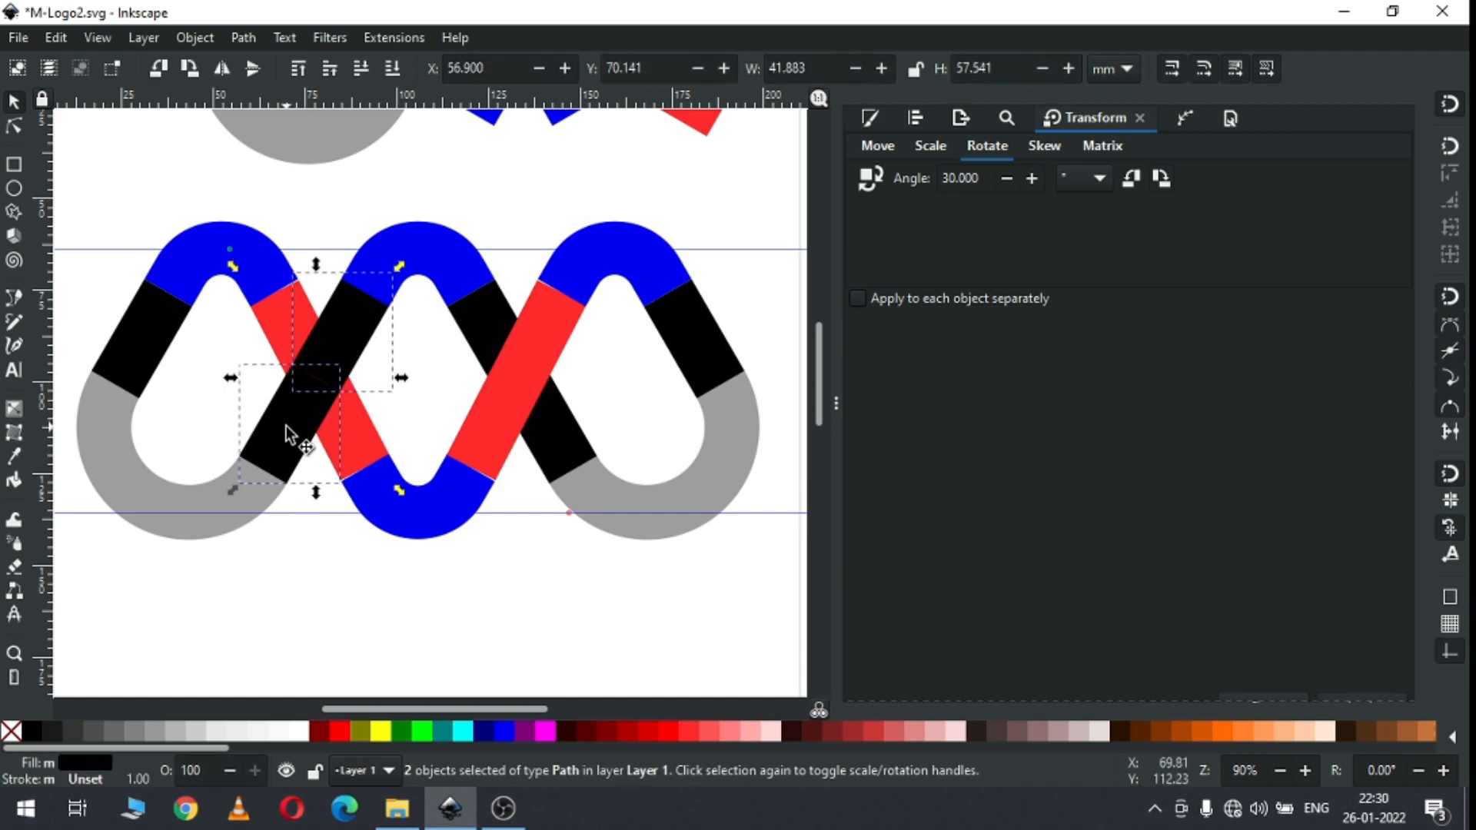
{"action": "left_click", "coordinate": [187, 522], "text": "shift"}
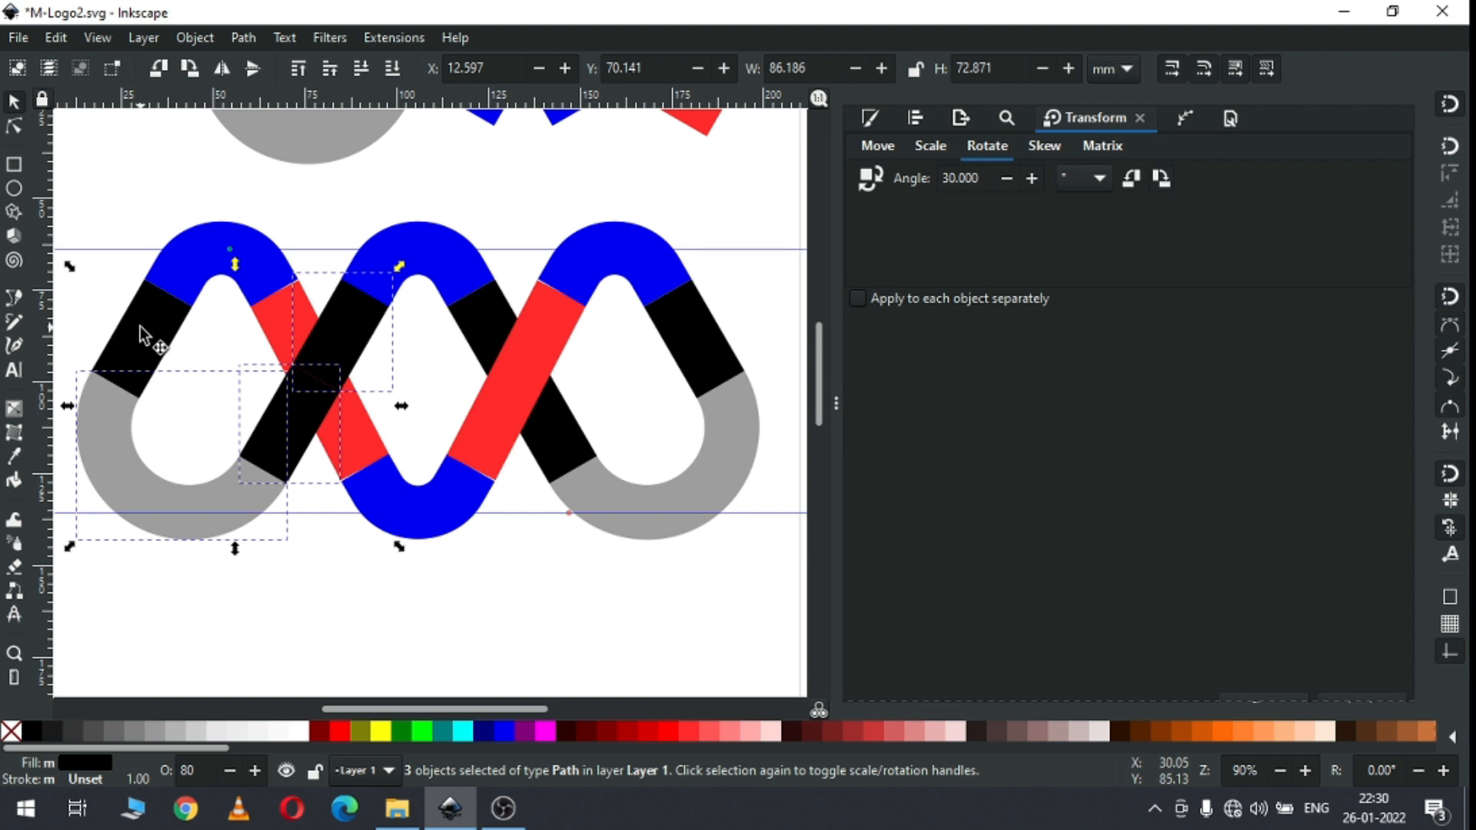
{"action": "left_click", "coordinate": [222, 246], "text": "shift"}
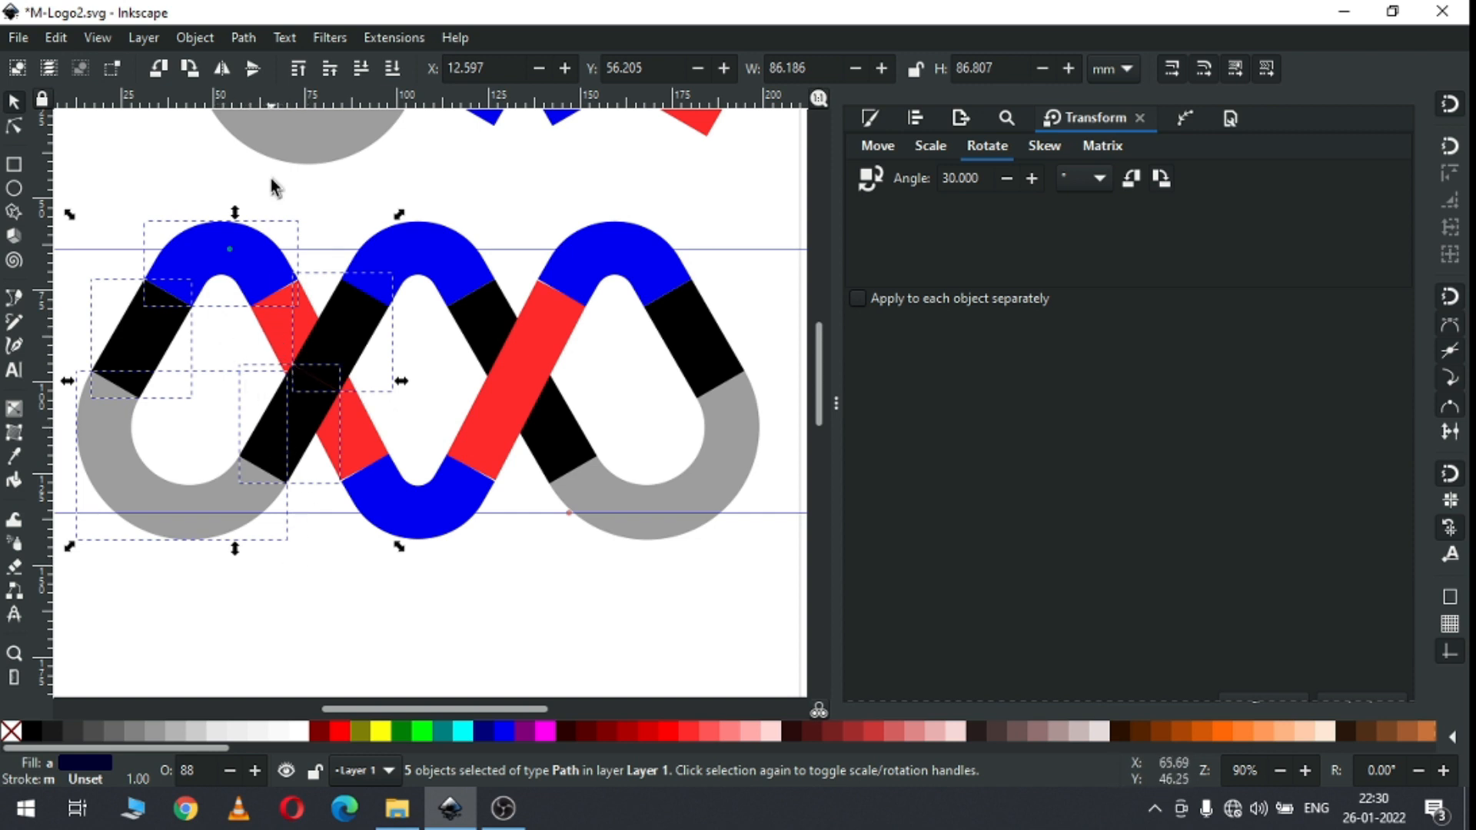
{"action": "left_click", "coordinate": [243, 35]}
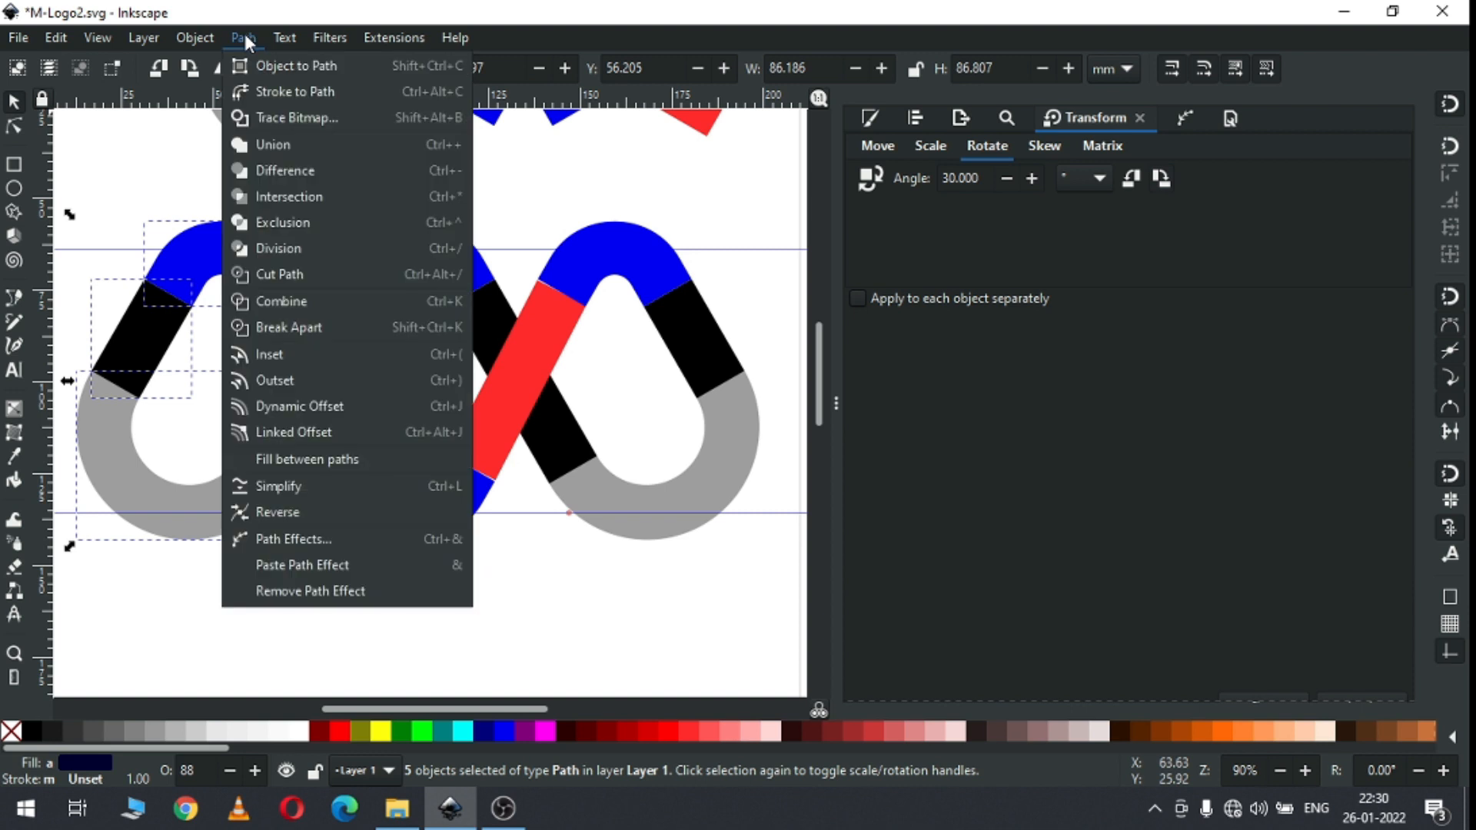
{"action": "left_click", "coordinate": [264, 302]}
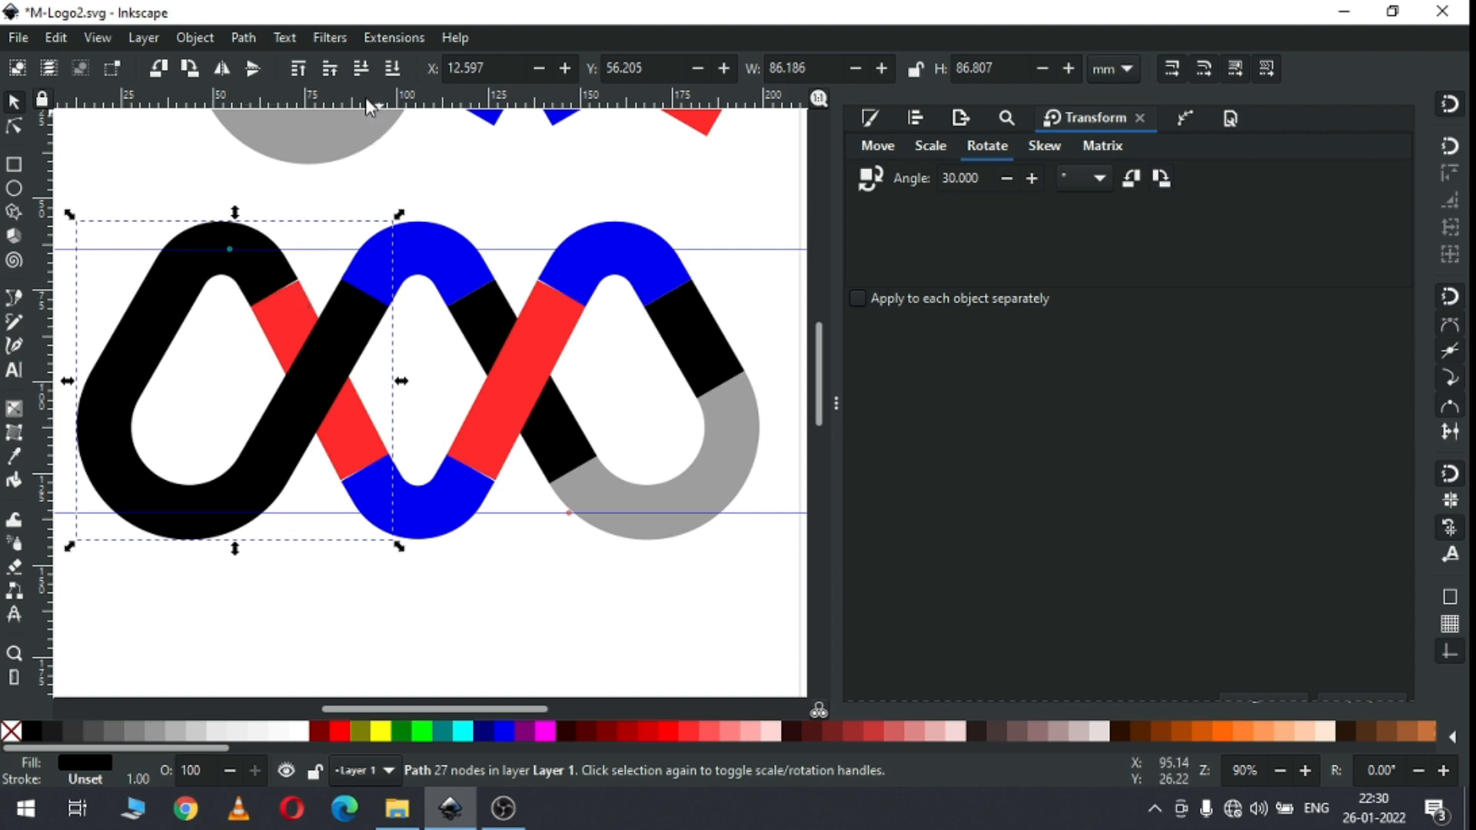
Step: Union the combined left loop into a single outline, check its nodes for remaining inner seams, and save the document
{"action": "left_click", "coordinate": [11, 128]}
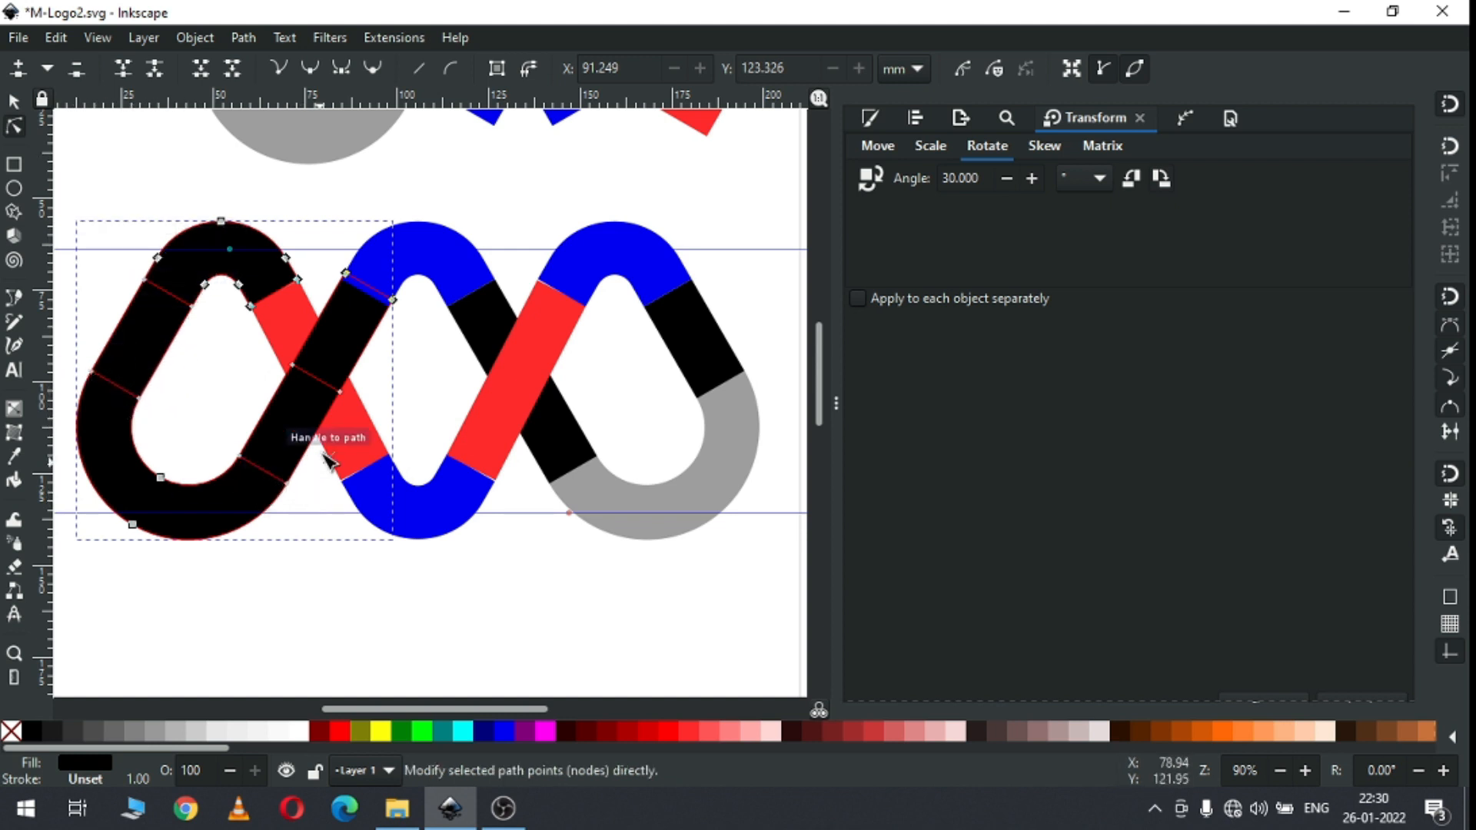
{"action": "left_click_drag", "start_coordinate": [253, 344], "coordinate": [303, 381]}
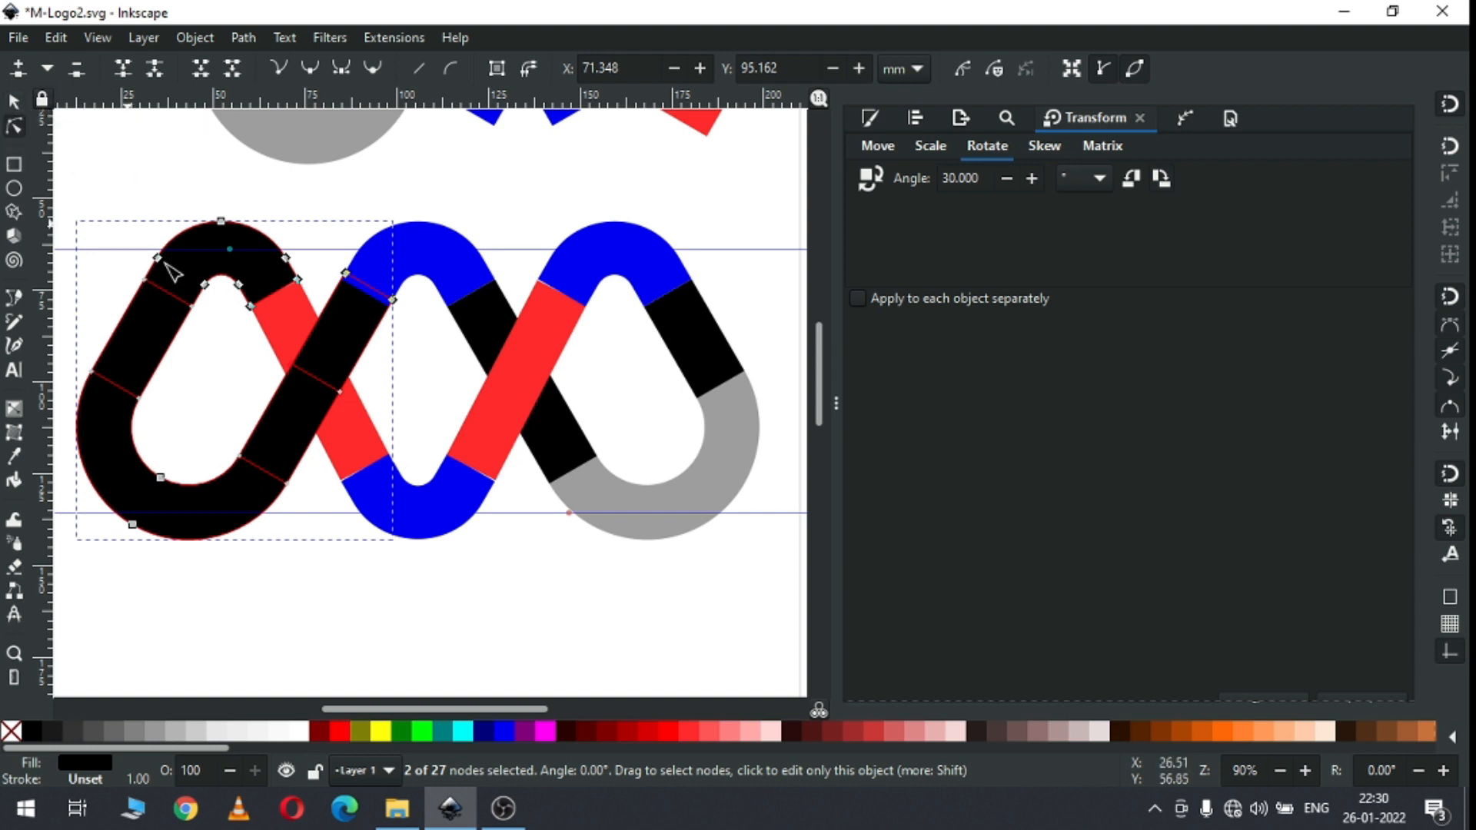
{"action": "left_click", "coordinate": [14, 100]}
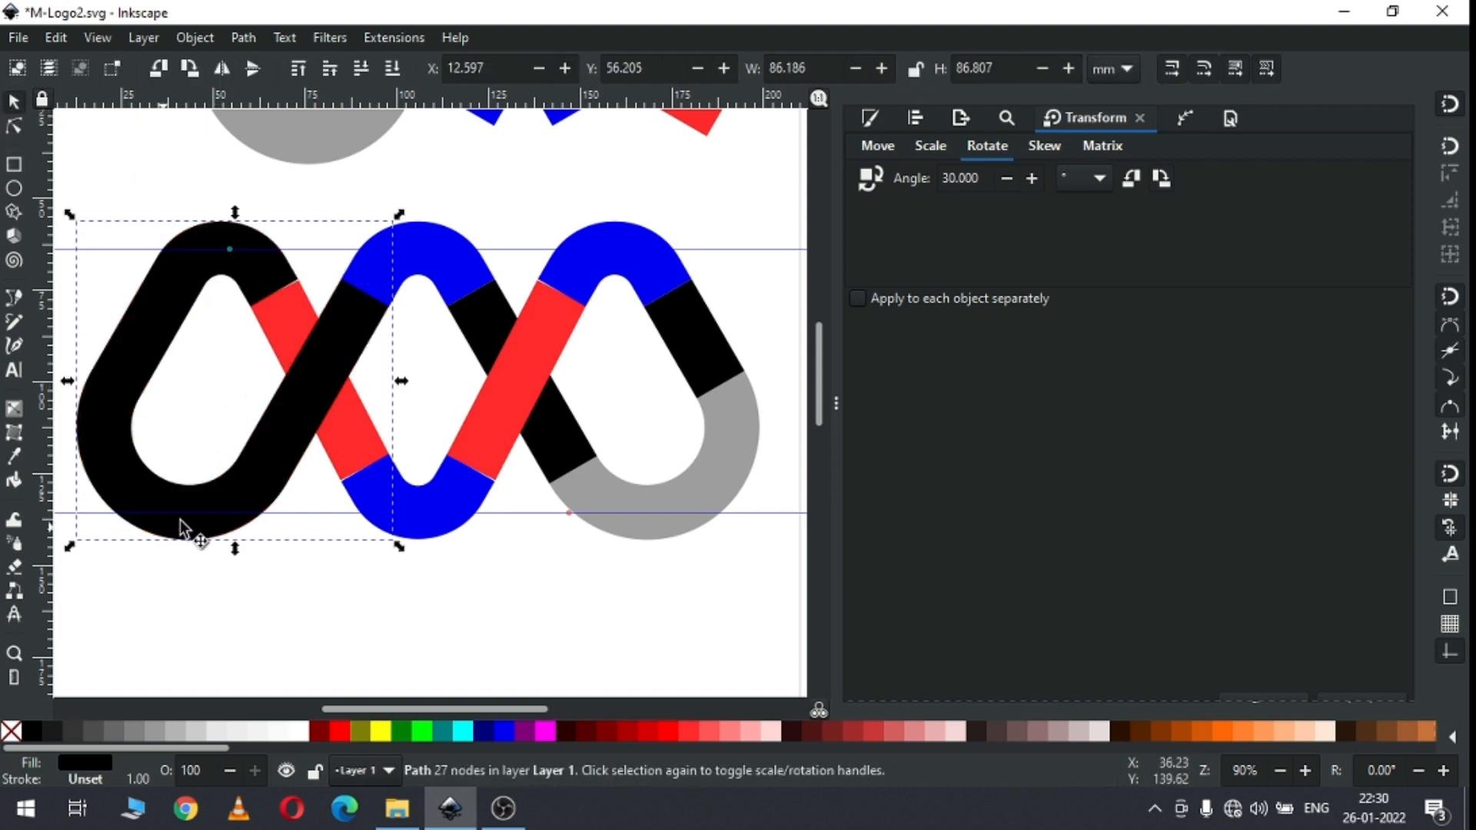
{"action": "left_click", "coordinate": [240, 39]}
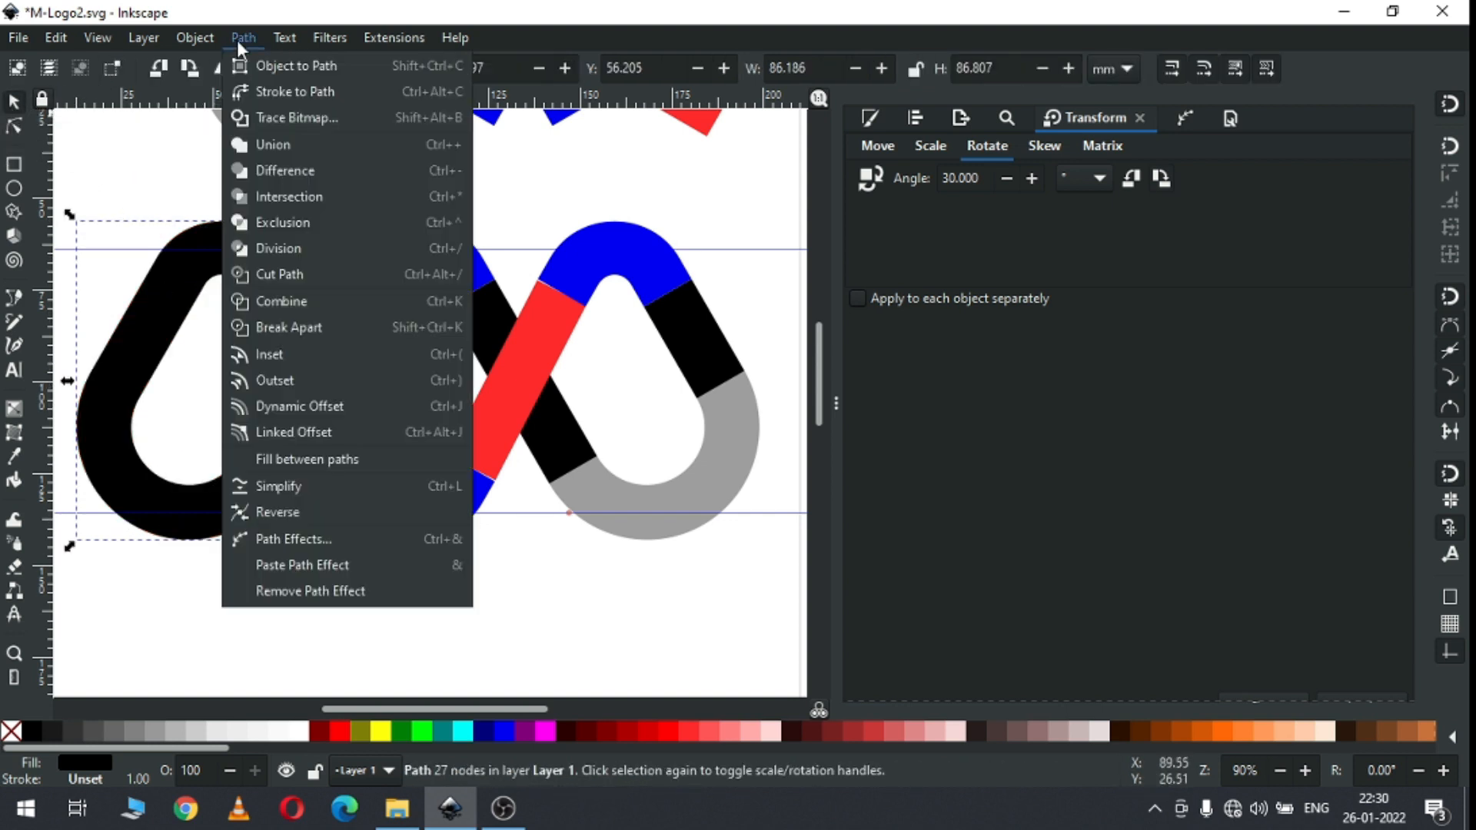
{"action": "left_click", "coordinate": [266, 146]}
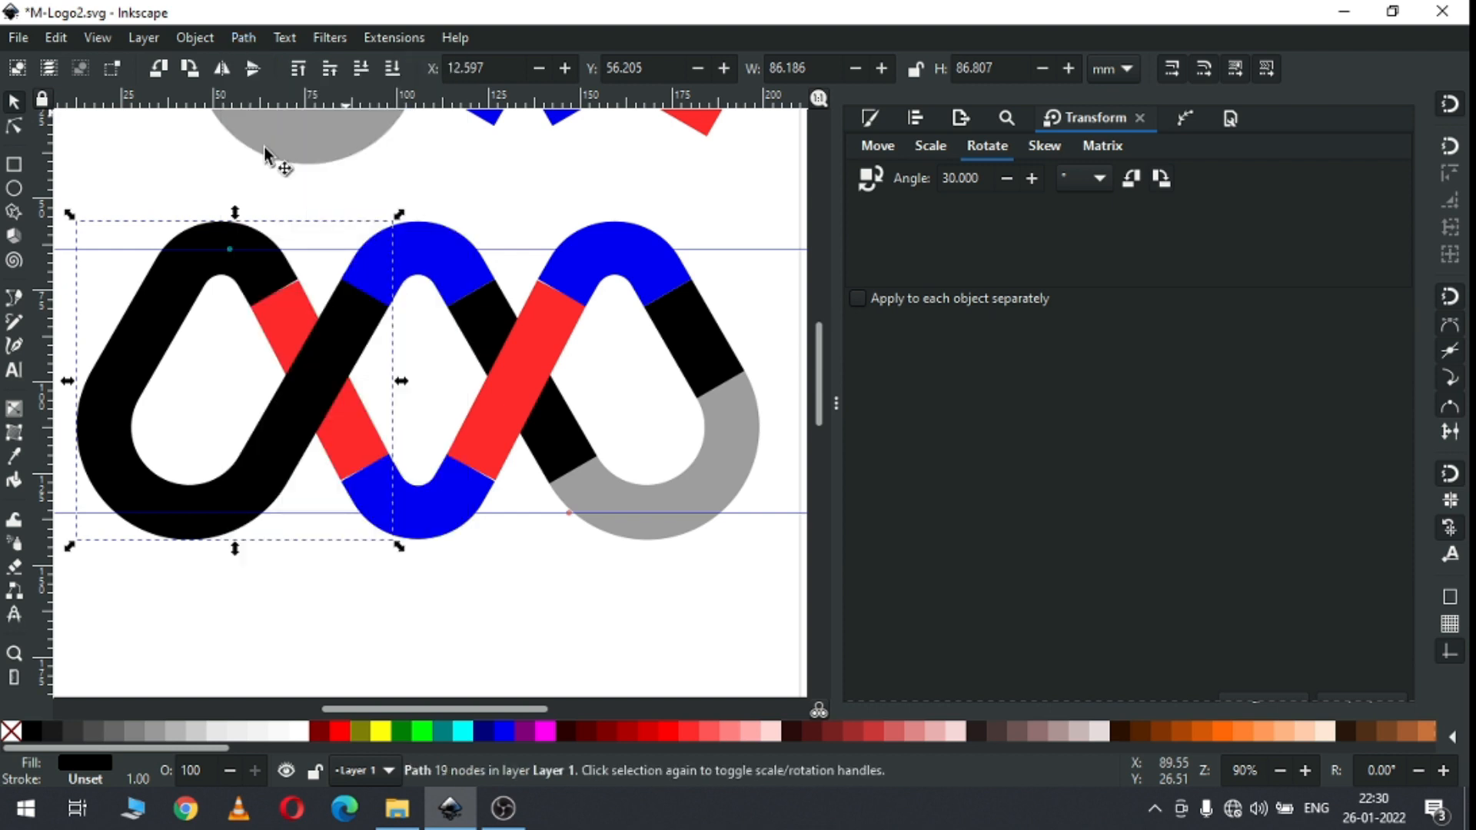
{"action": "left_click", "coordinate": [9, 130]}
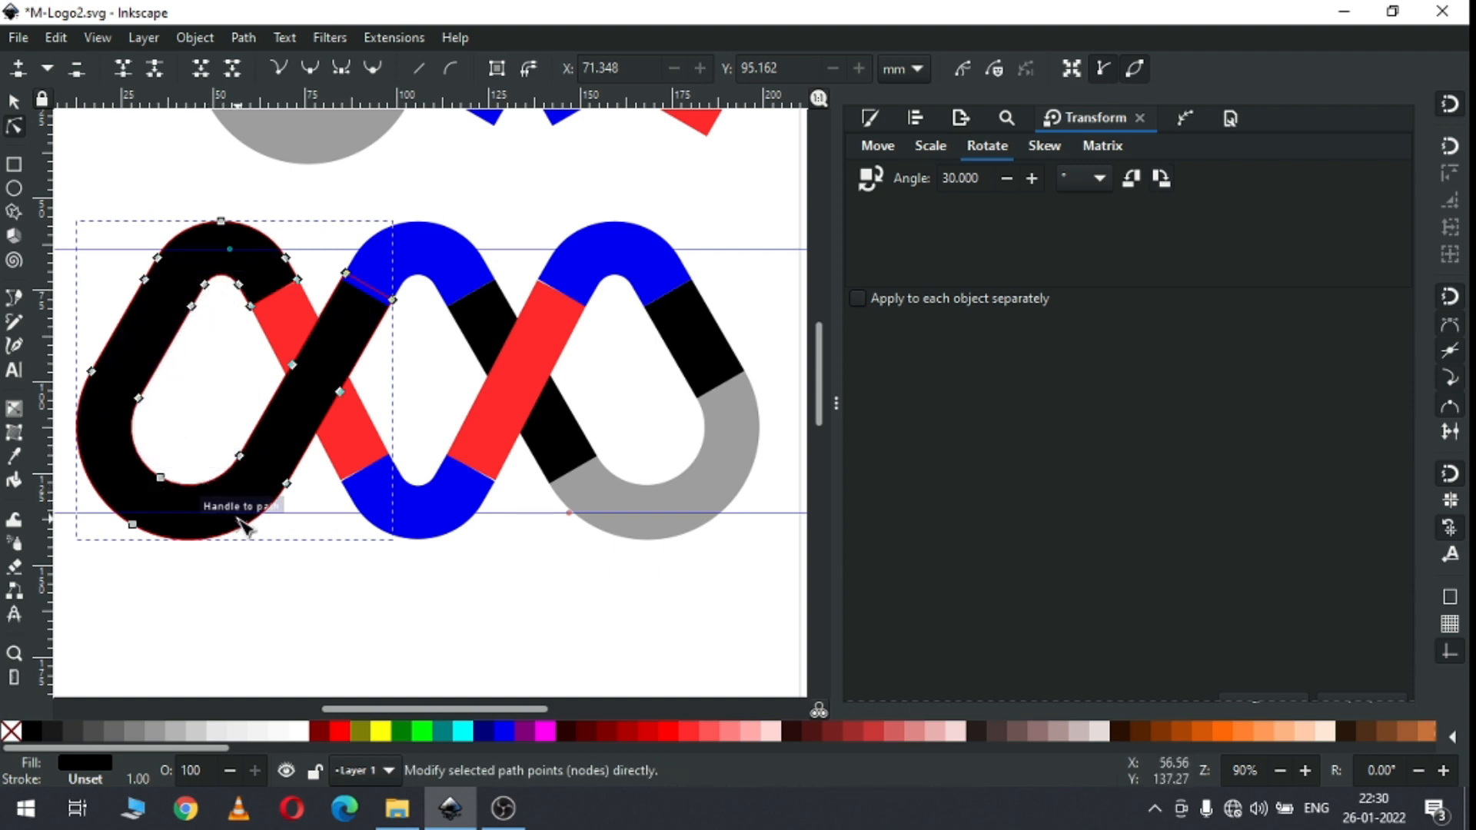
{"action": "left_click", "coordinate": [15, 103]}
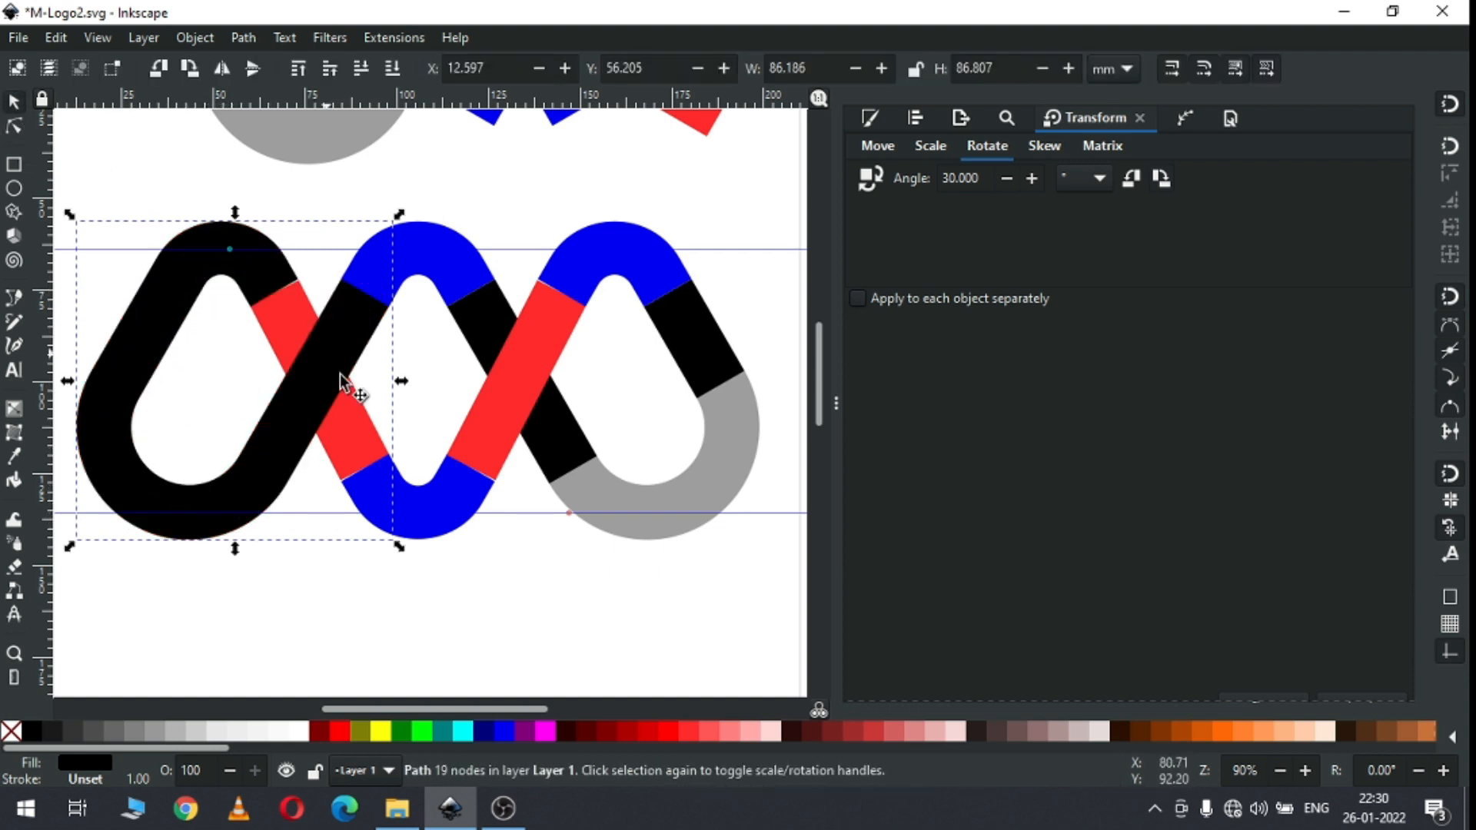
{"action": "left_click", "coordinate": [317, 575]}
{"action": "key", "text": "ctrl+s"}
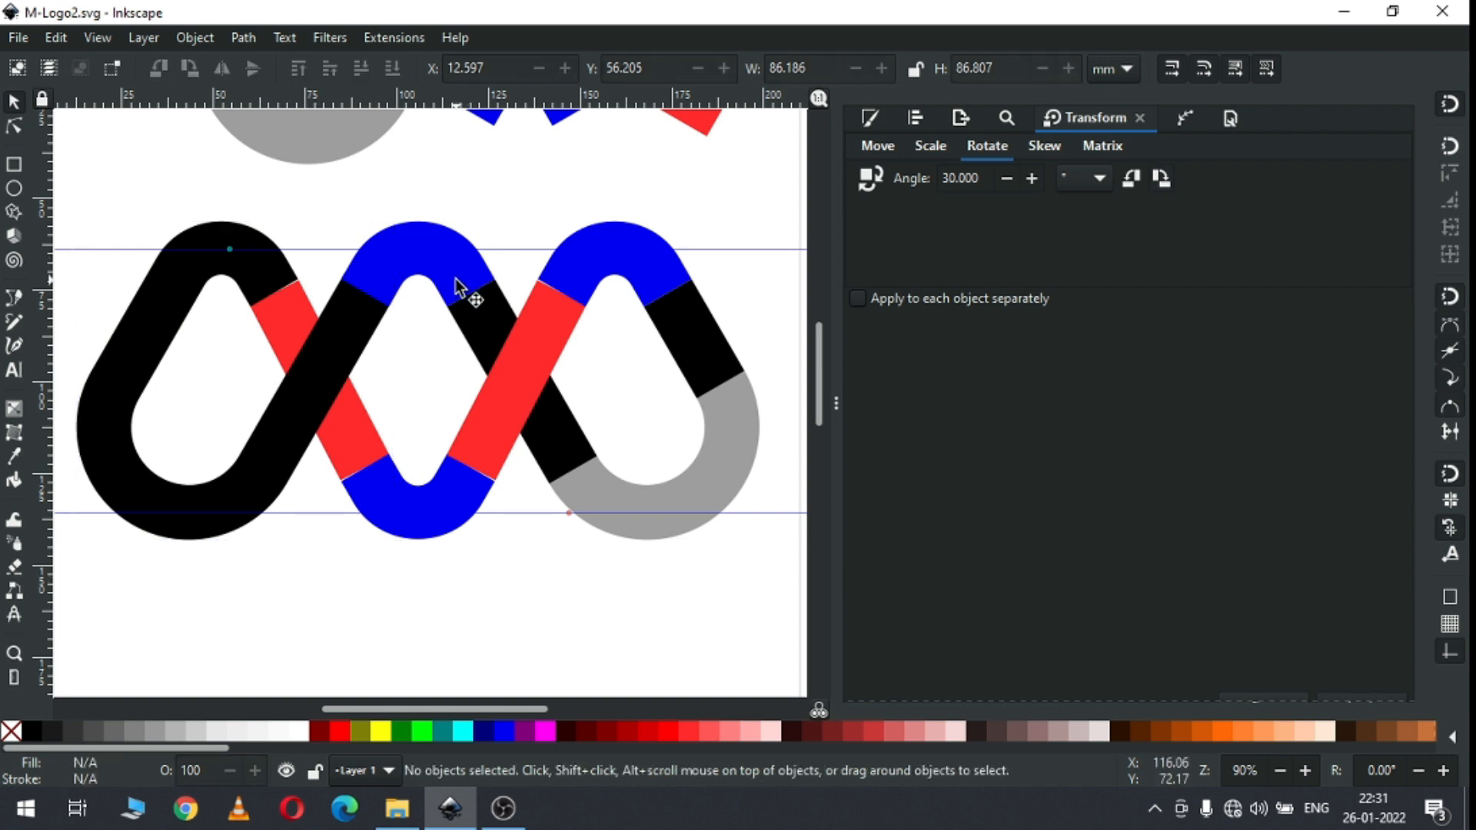
Step: Union the middle blue arch with the black left loop
{"action": "left_click", "coordinate": [459, 287]}
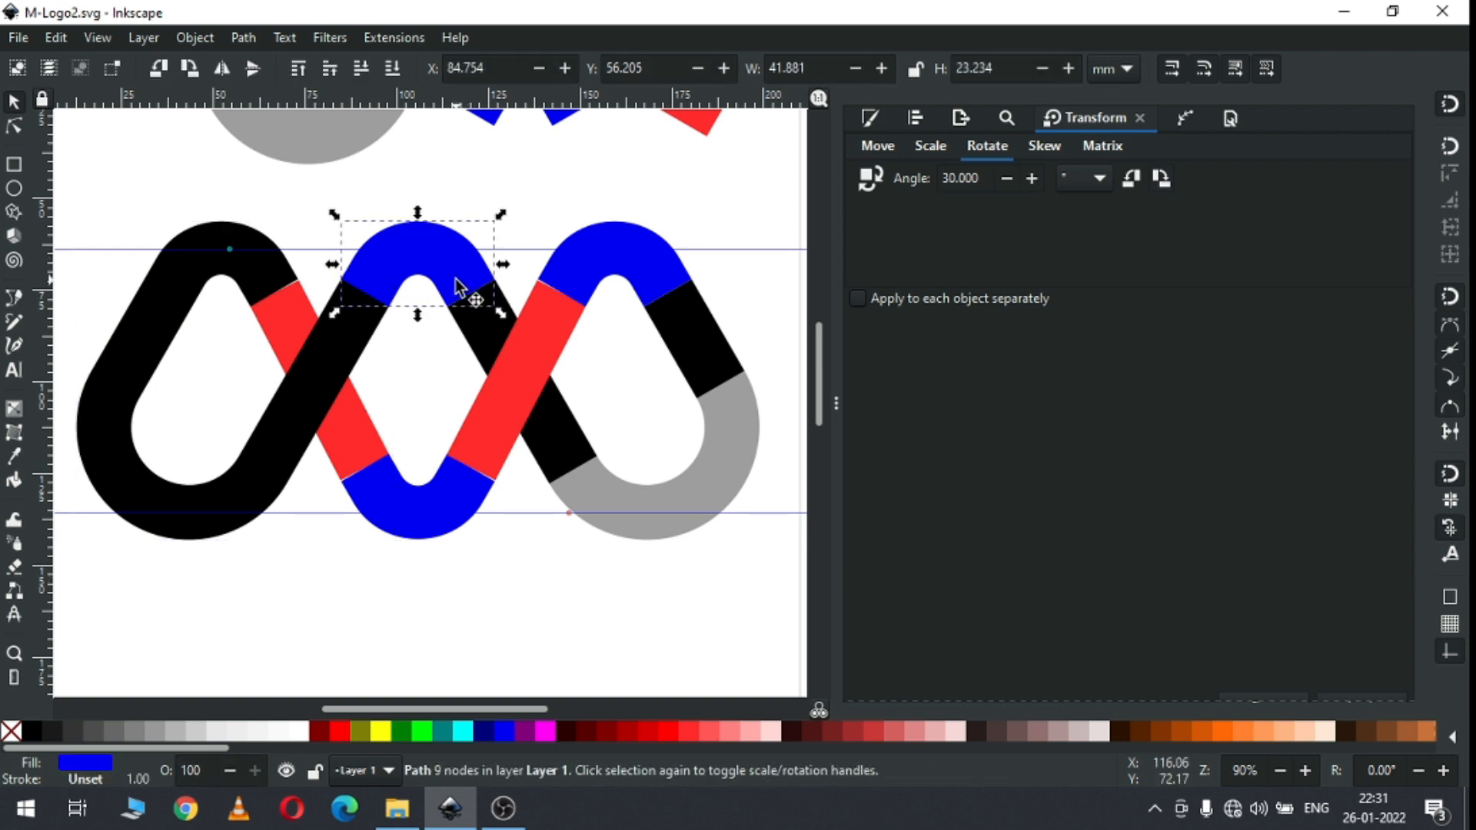
{"action": "key", "text": "shift"}
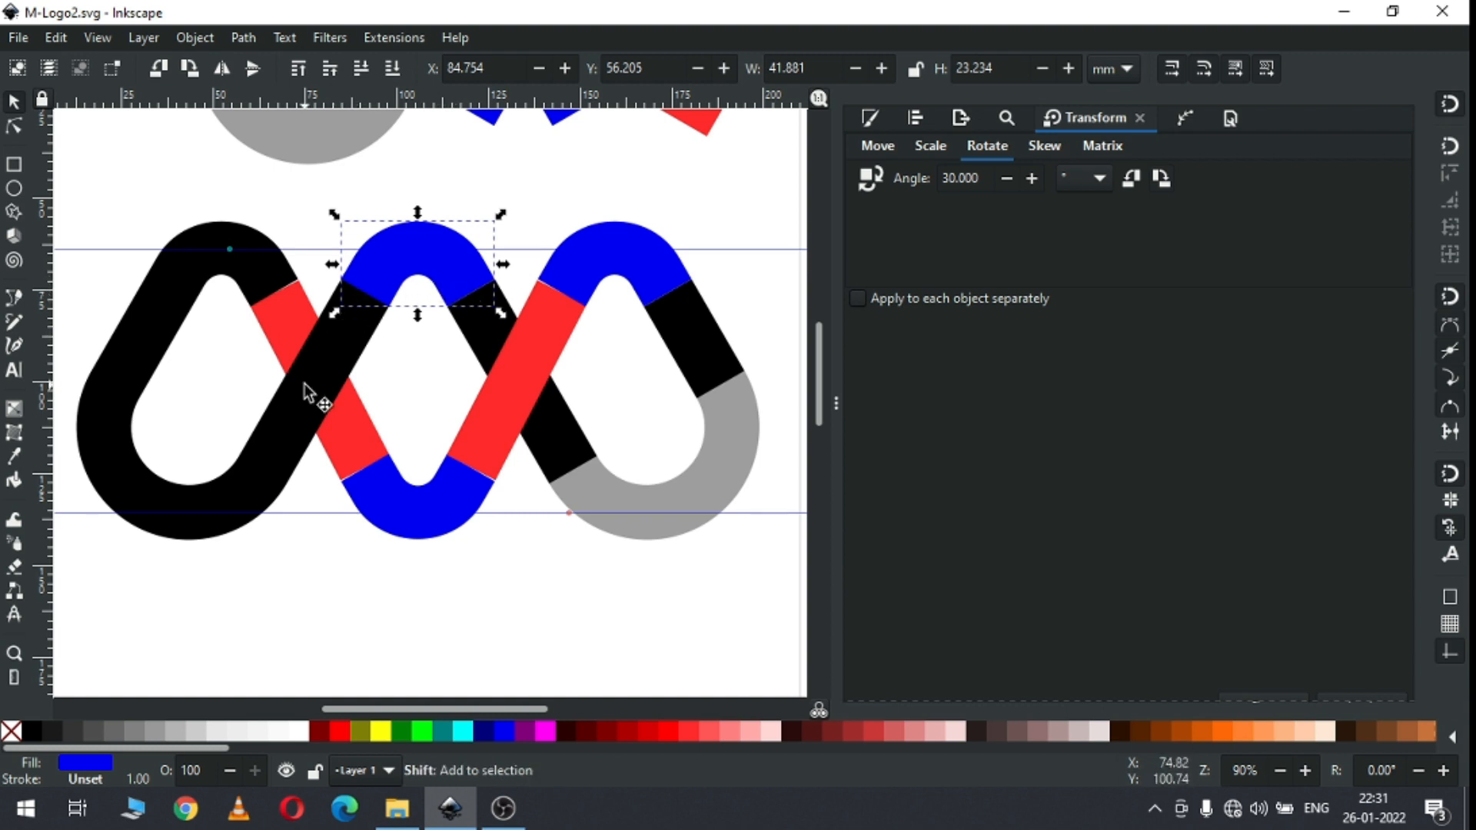
{"action": "left_click", "coordinate": [306, 385], "text": "shift"}
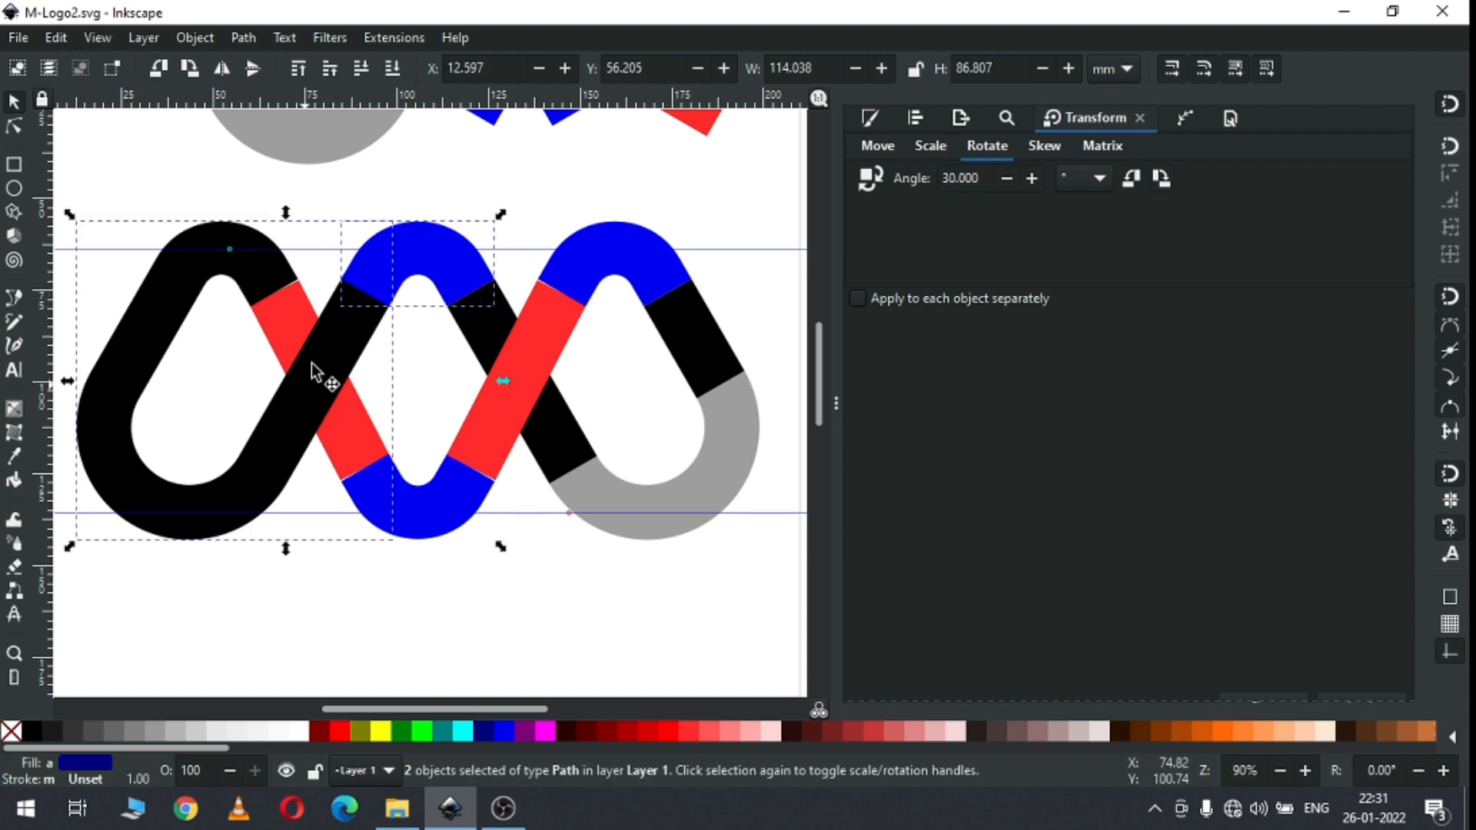
{"action": "left_click", "coordinate": [241, 38]}
{"action": "left_click", "coordinate": [275, 146]}
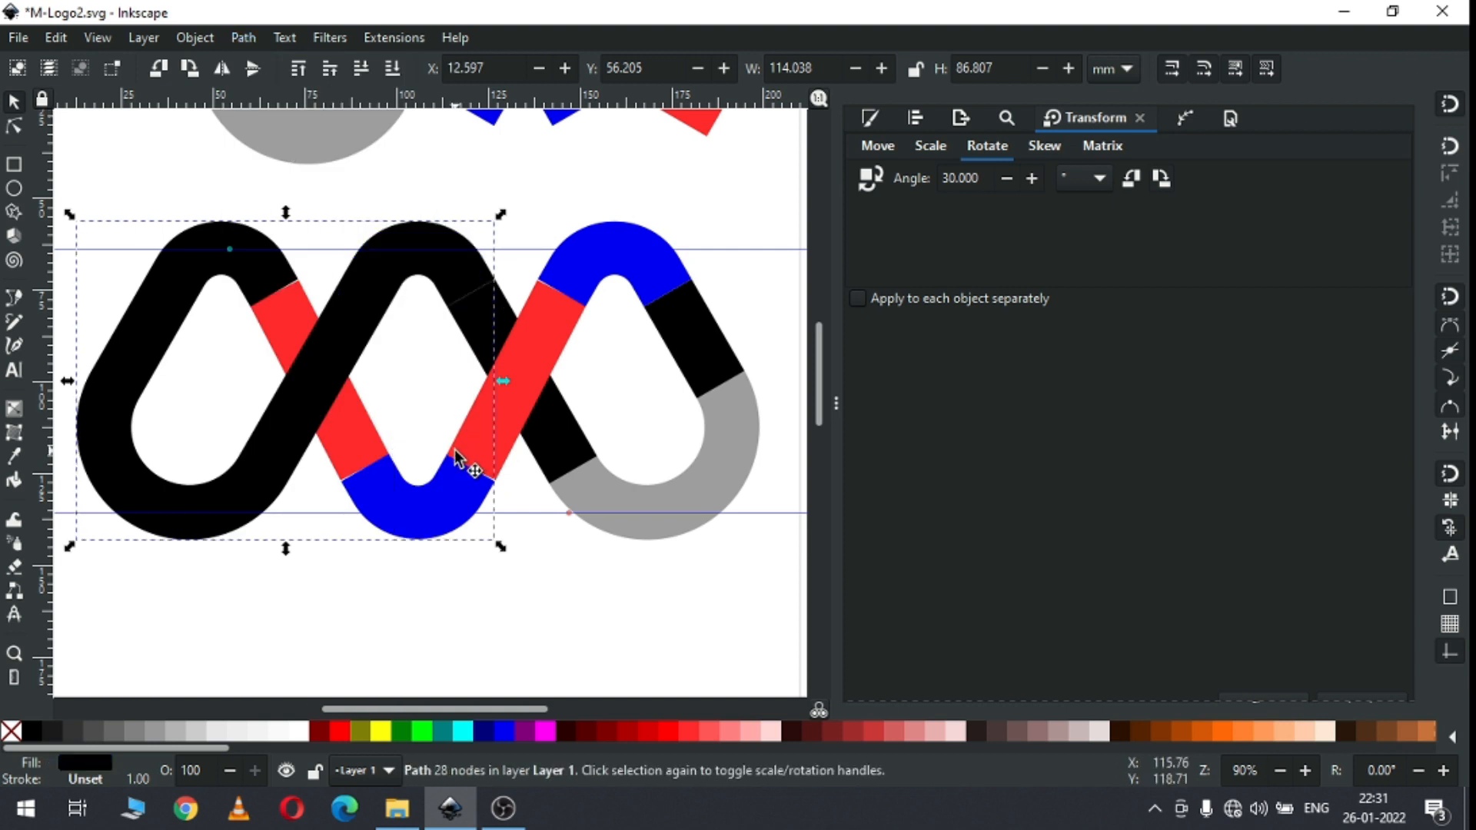
Step: Duplicate the right long red bar, fill the copy with teal, and subtract it from the upper black bar it crosses
{"action": "left_click", "coordinate": [516, 400]}
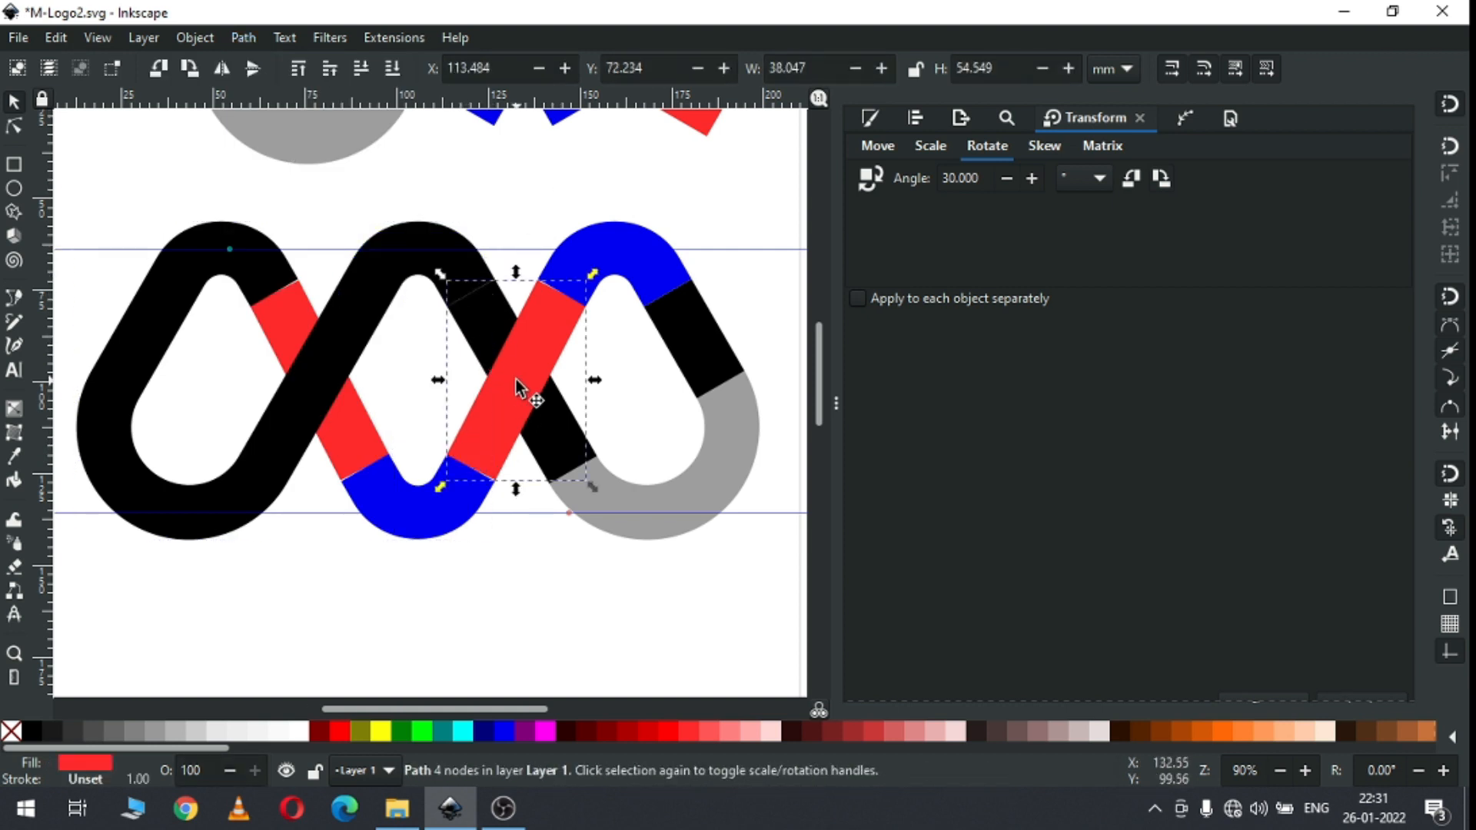
{"action": "right_click", "coordinate": [516, 380]}
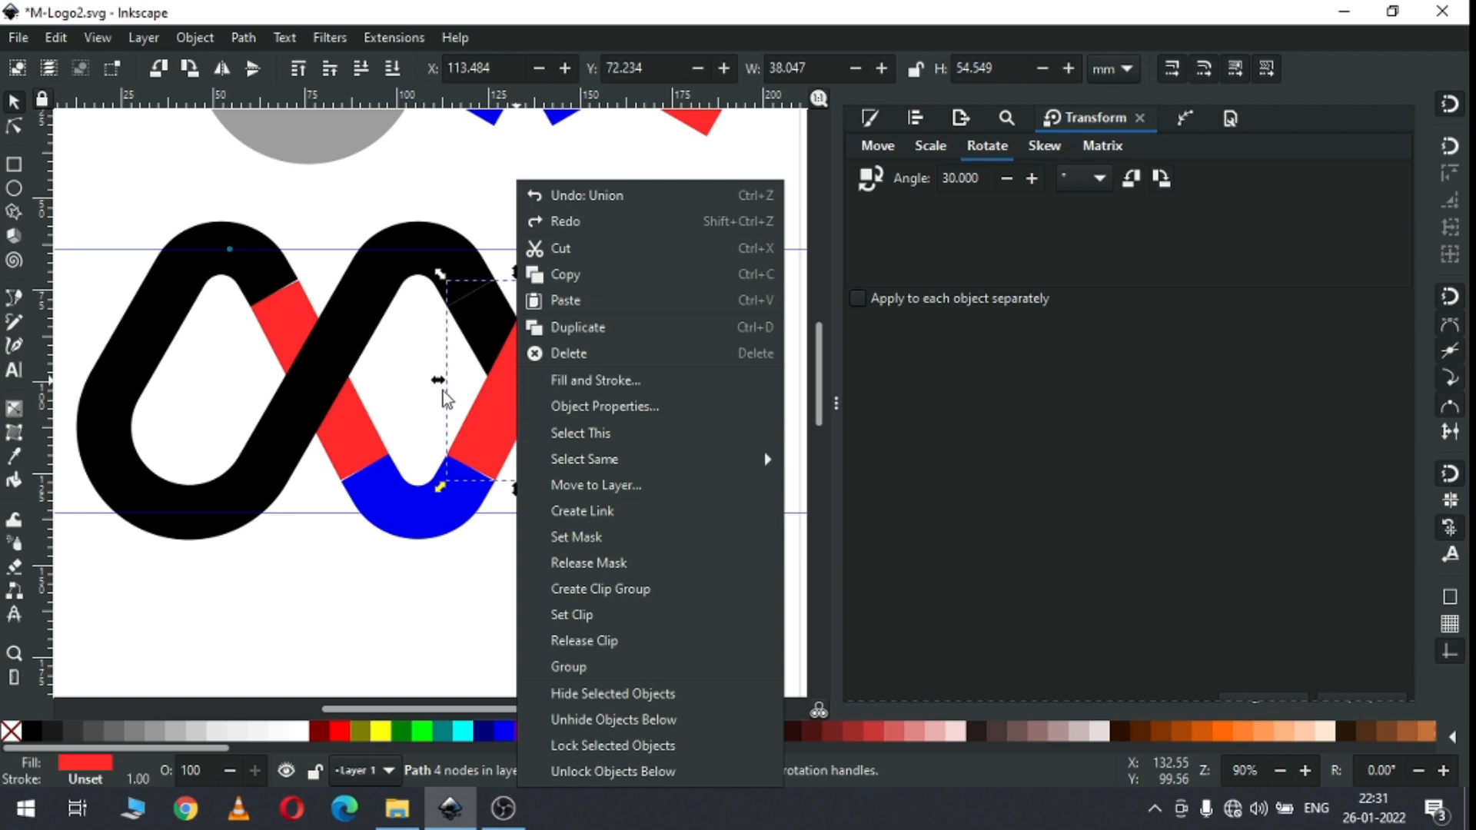
{"action": "left_click", "coordinate": [578, 327]}
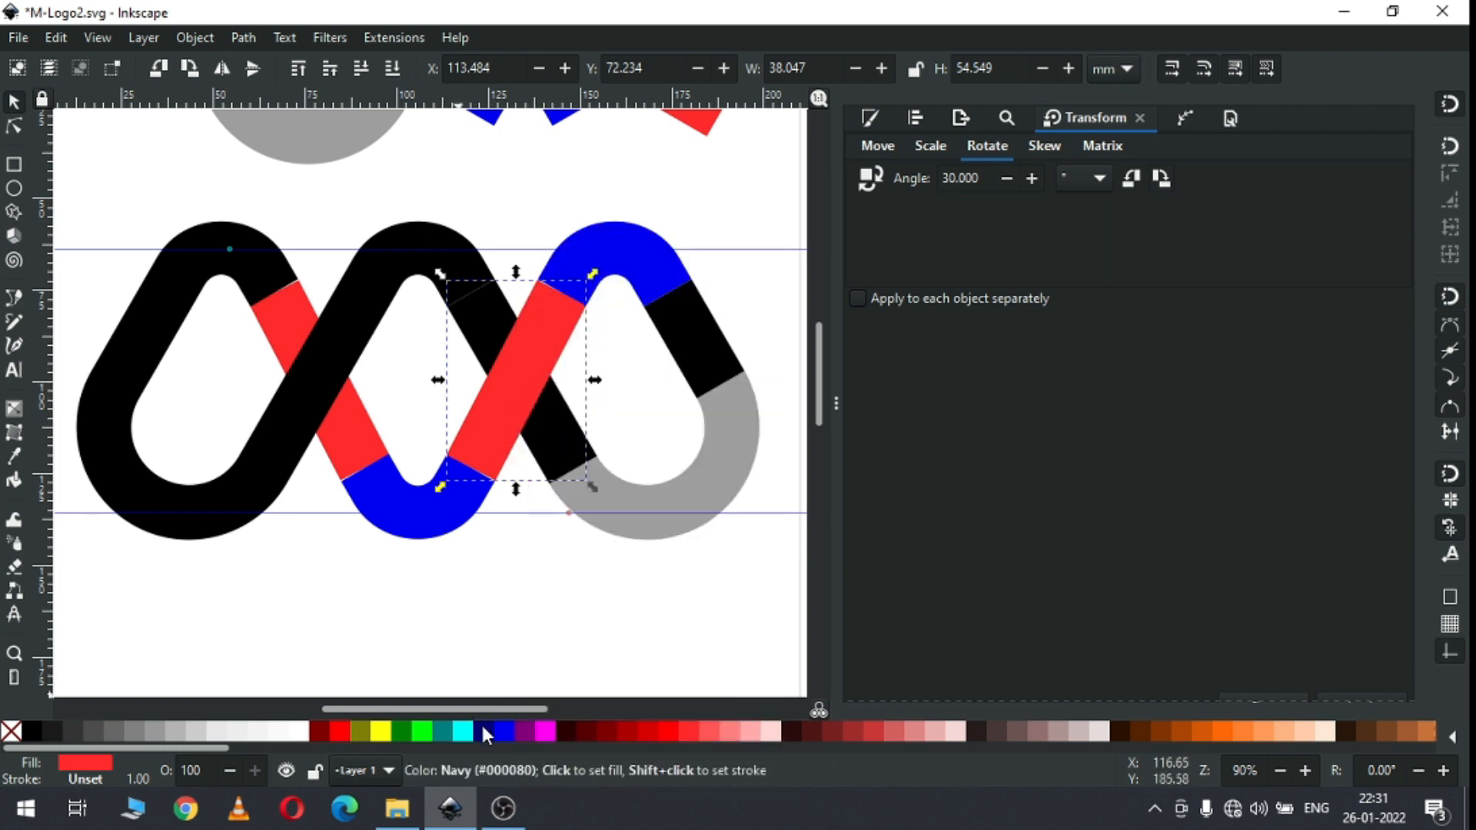
{"action": "left_click", "coordinate": [449, 736]}
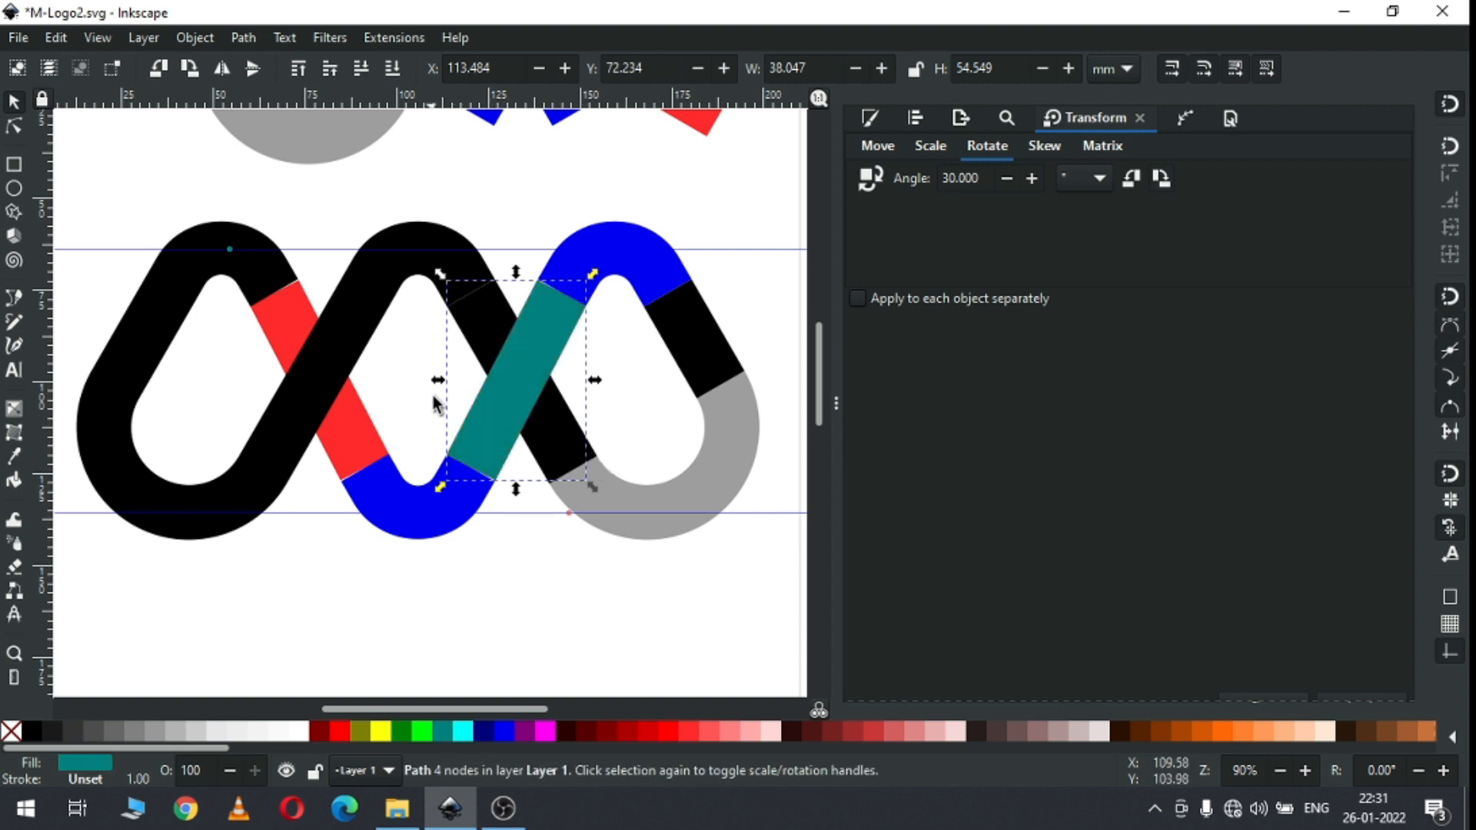
{"action": "left_click", "coordinate": [477, 321], "text": "shift"}
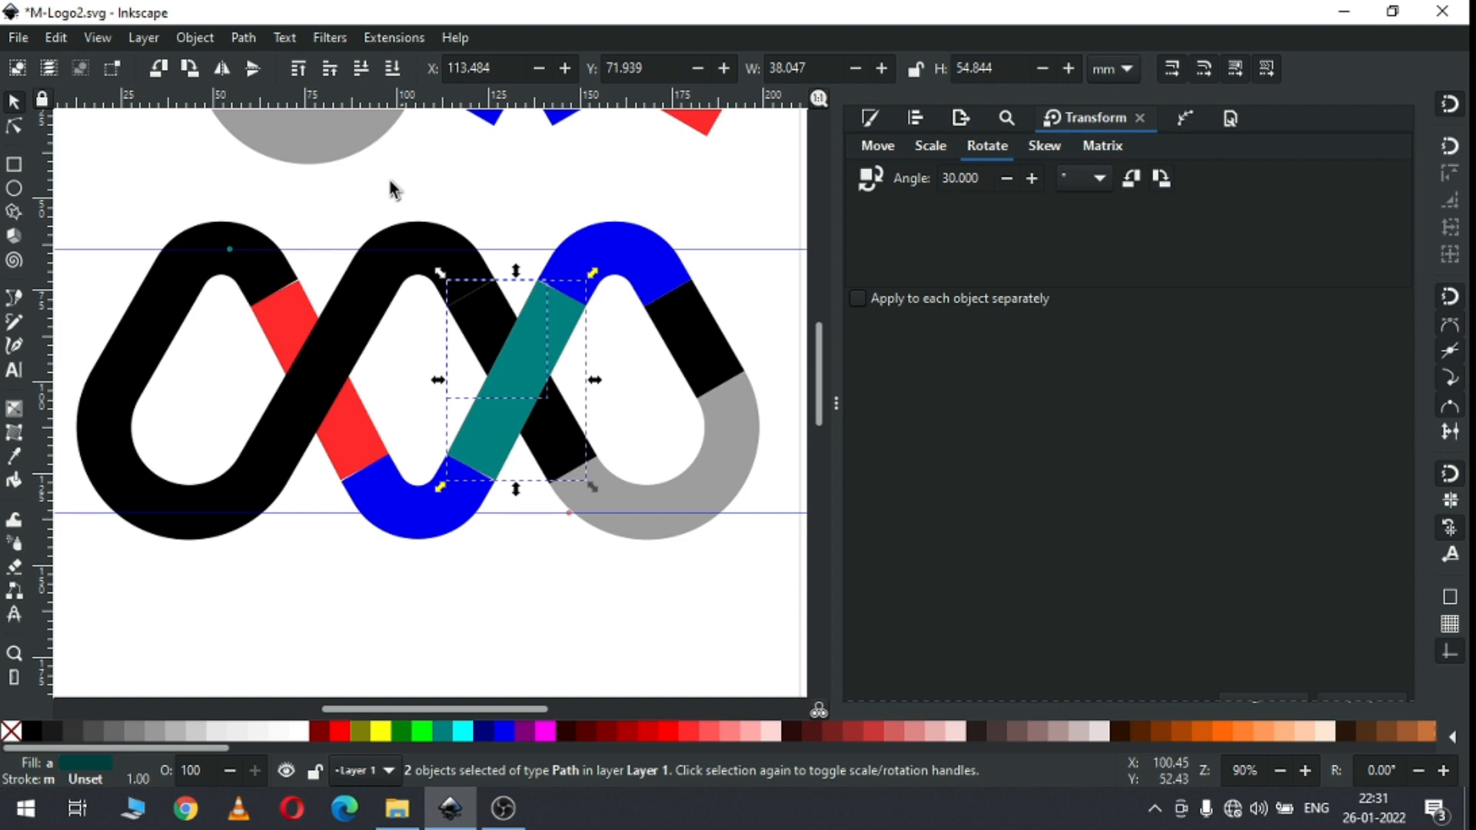
{"action": "left_click", "coordinate": [239, 37]}
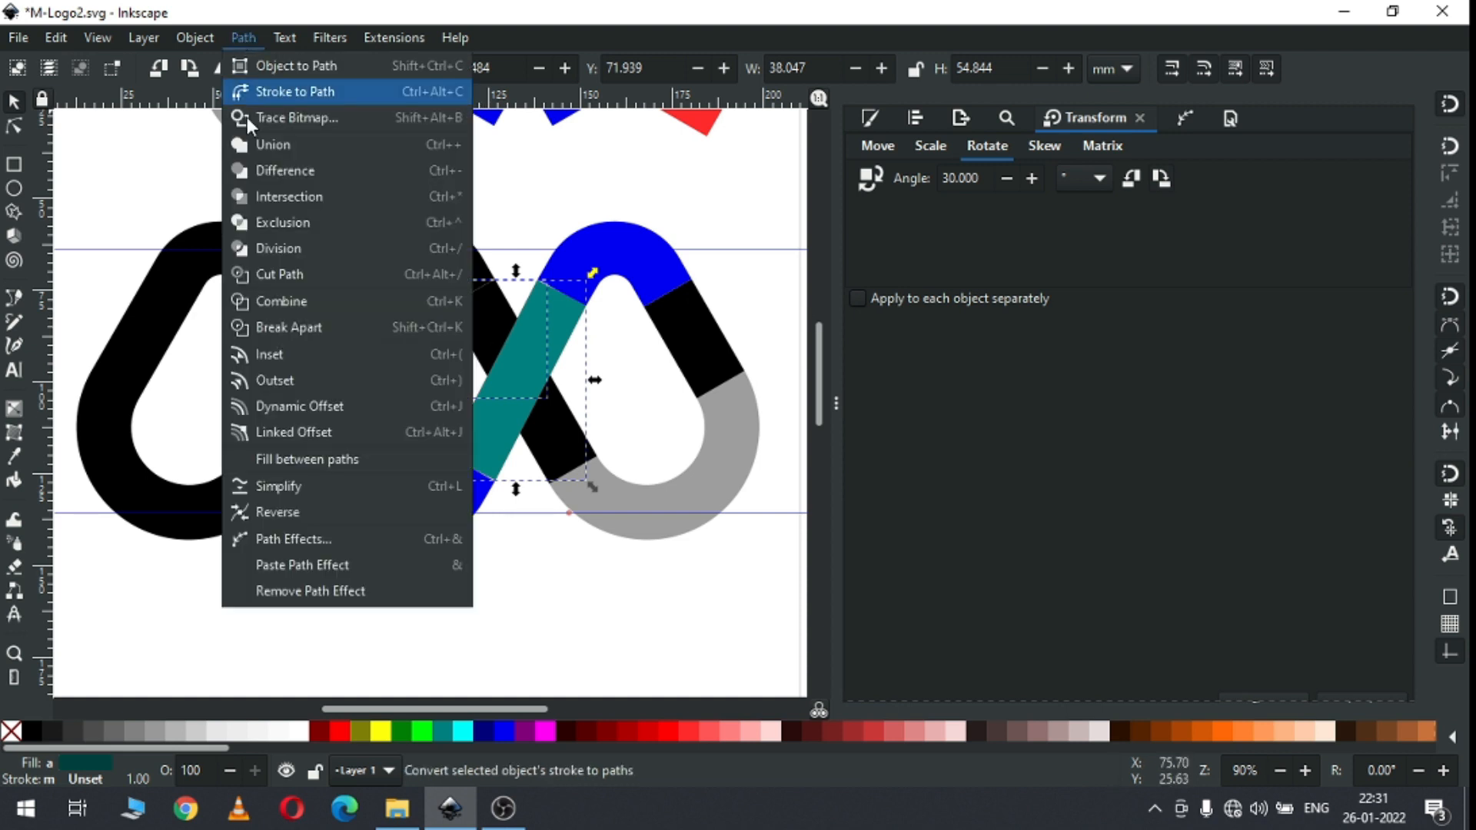
{"action": "left_click", "coordinate": [260, 173]}
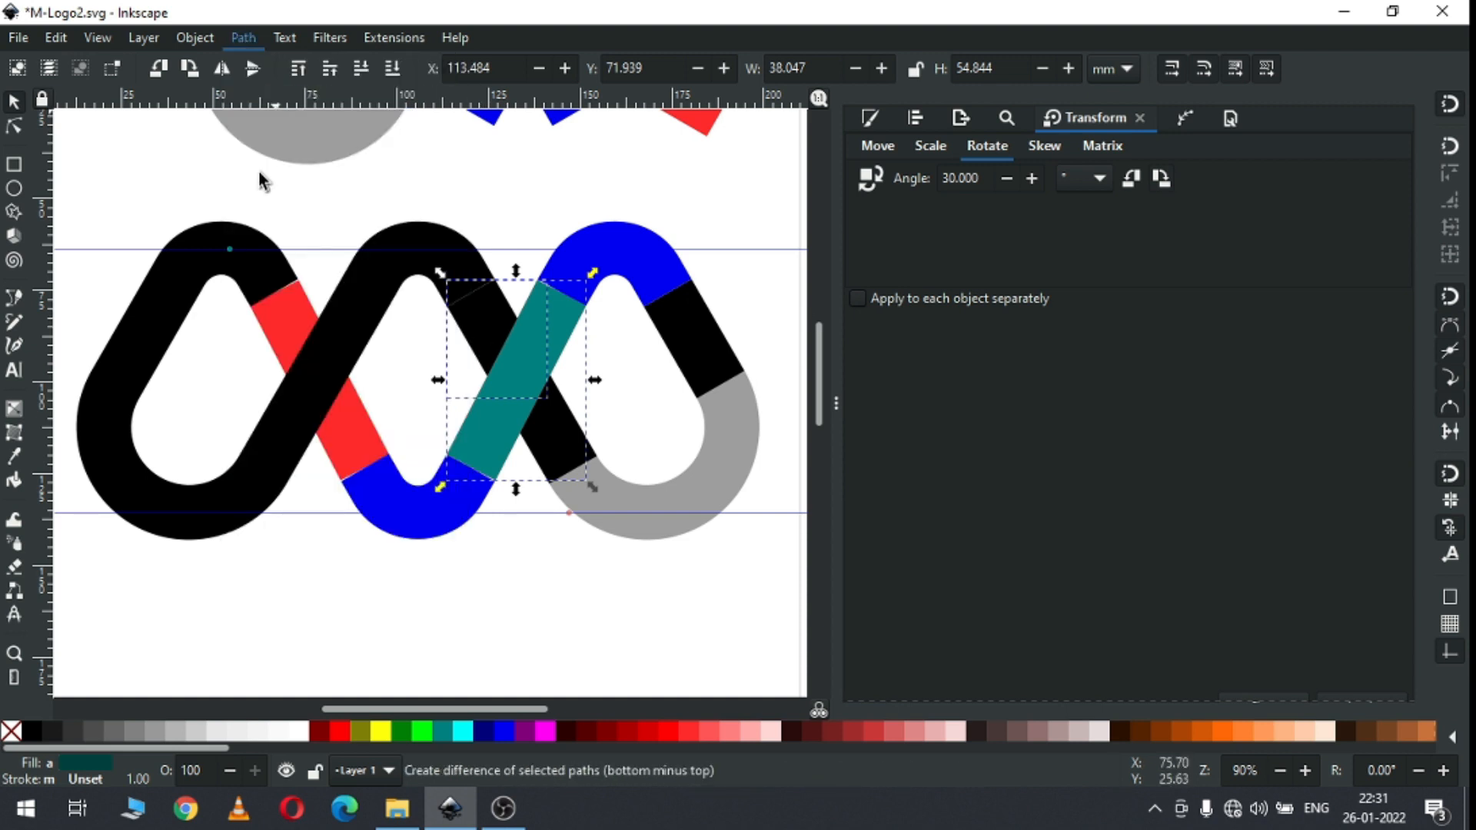
{"action": "left_click", "coordinate": [570, 529]}
Step: Duplicate the black left loop, fill the copy with teal, and subtract it from the left long red bar
{"action": "left_click", "coordinate": [291, 400]}
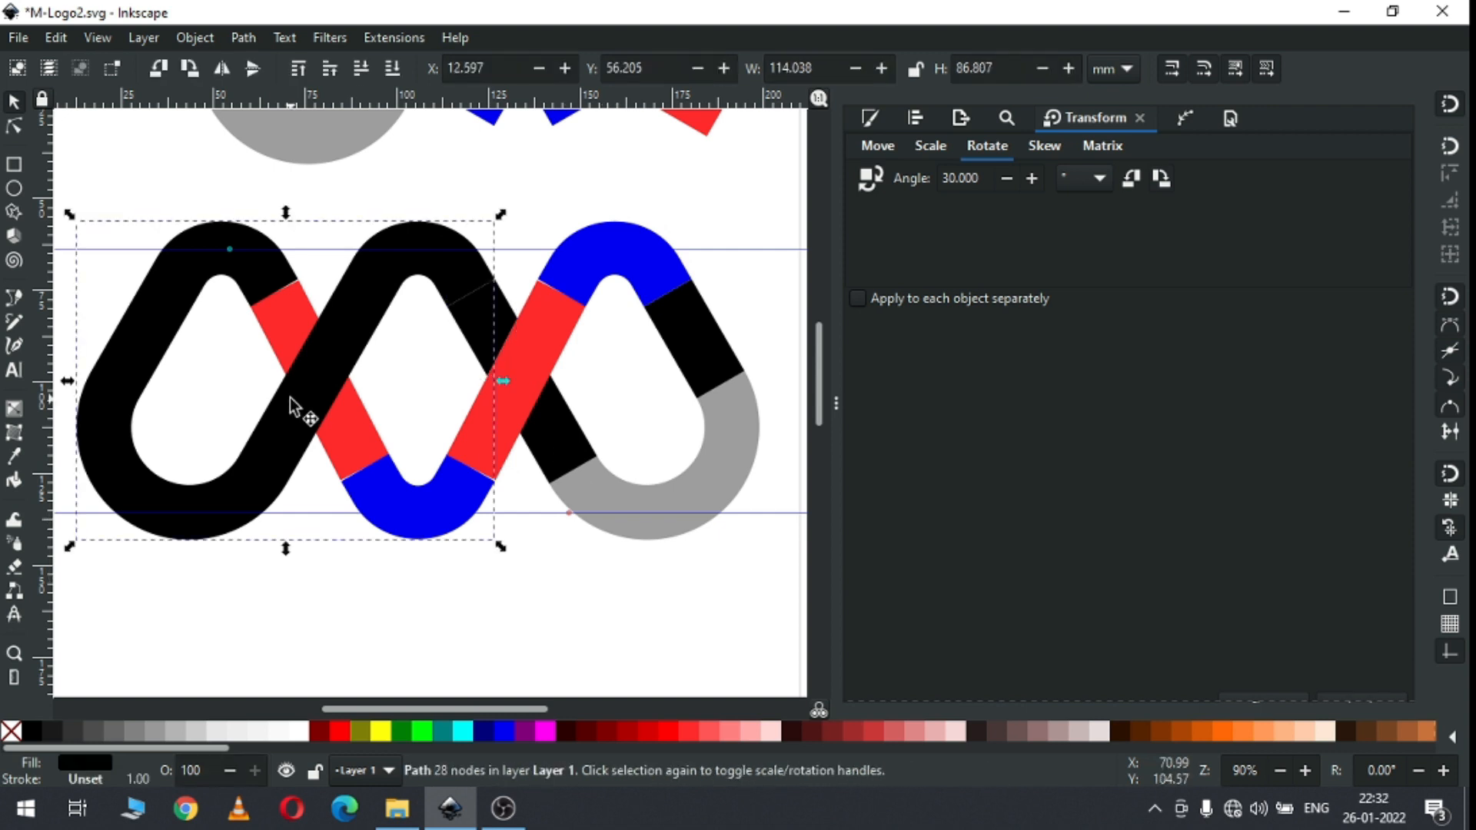
{"action": "right_click", "coordinate": [293, 399]}
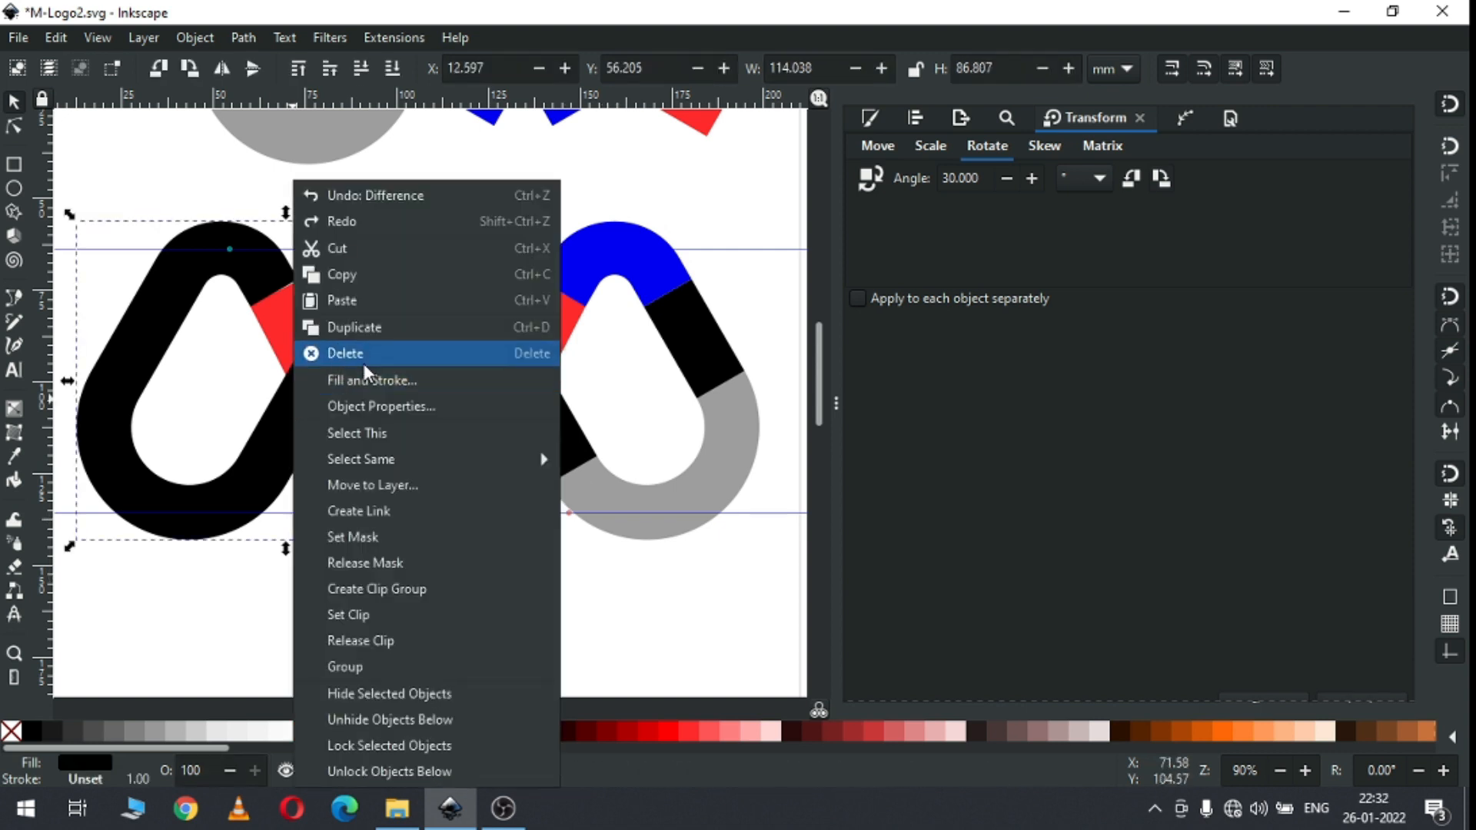
{"action": "left_click", "coordinate": [362, 334]}
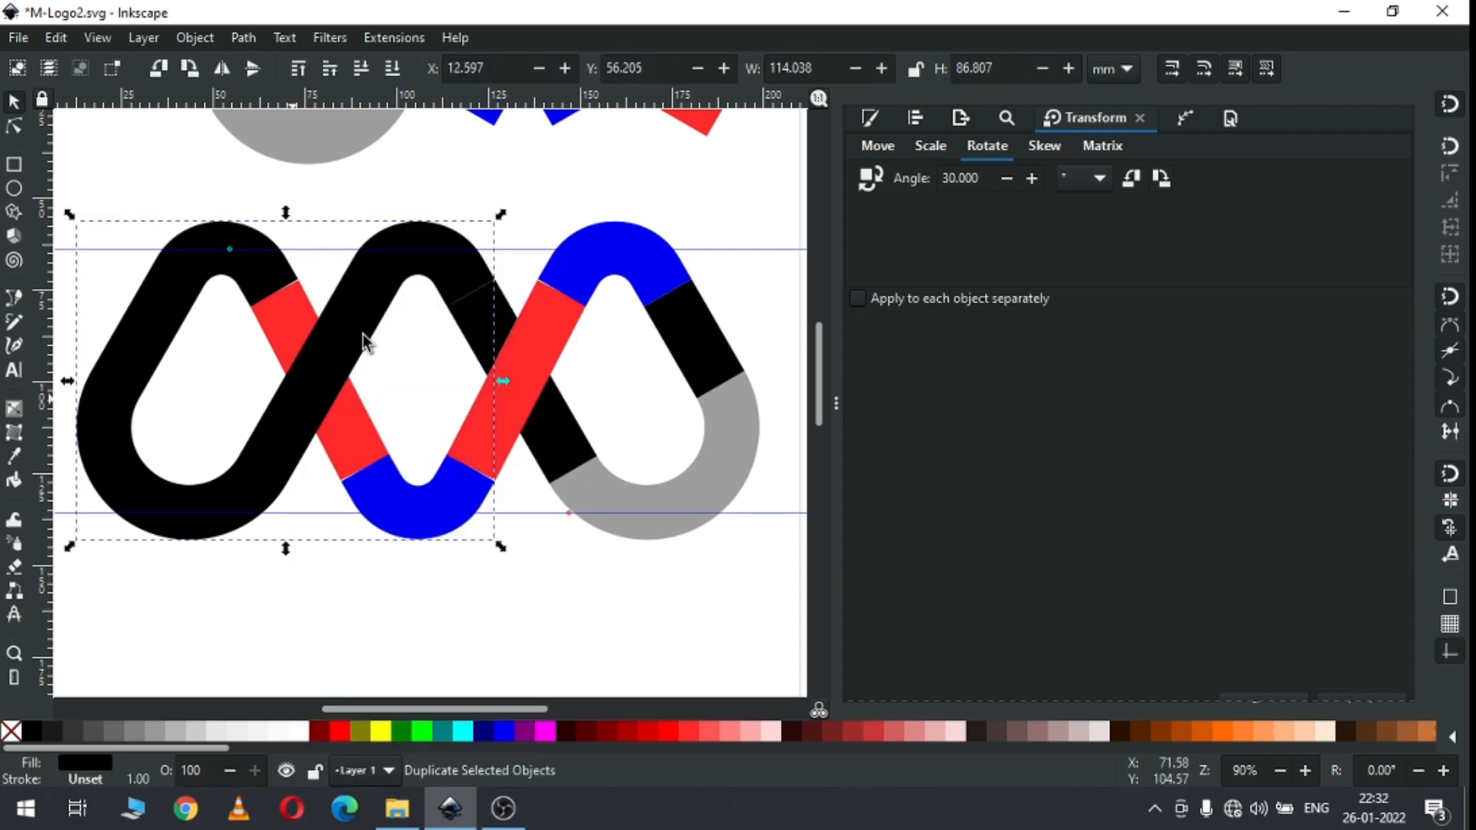
{"action": "left_click", "coordinate": [447, 732]}
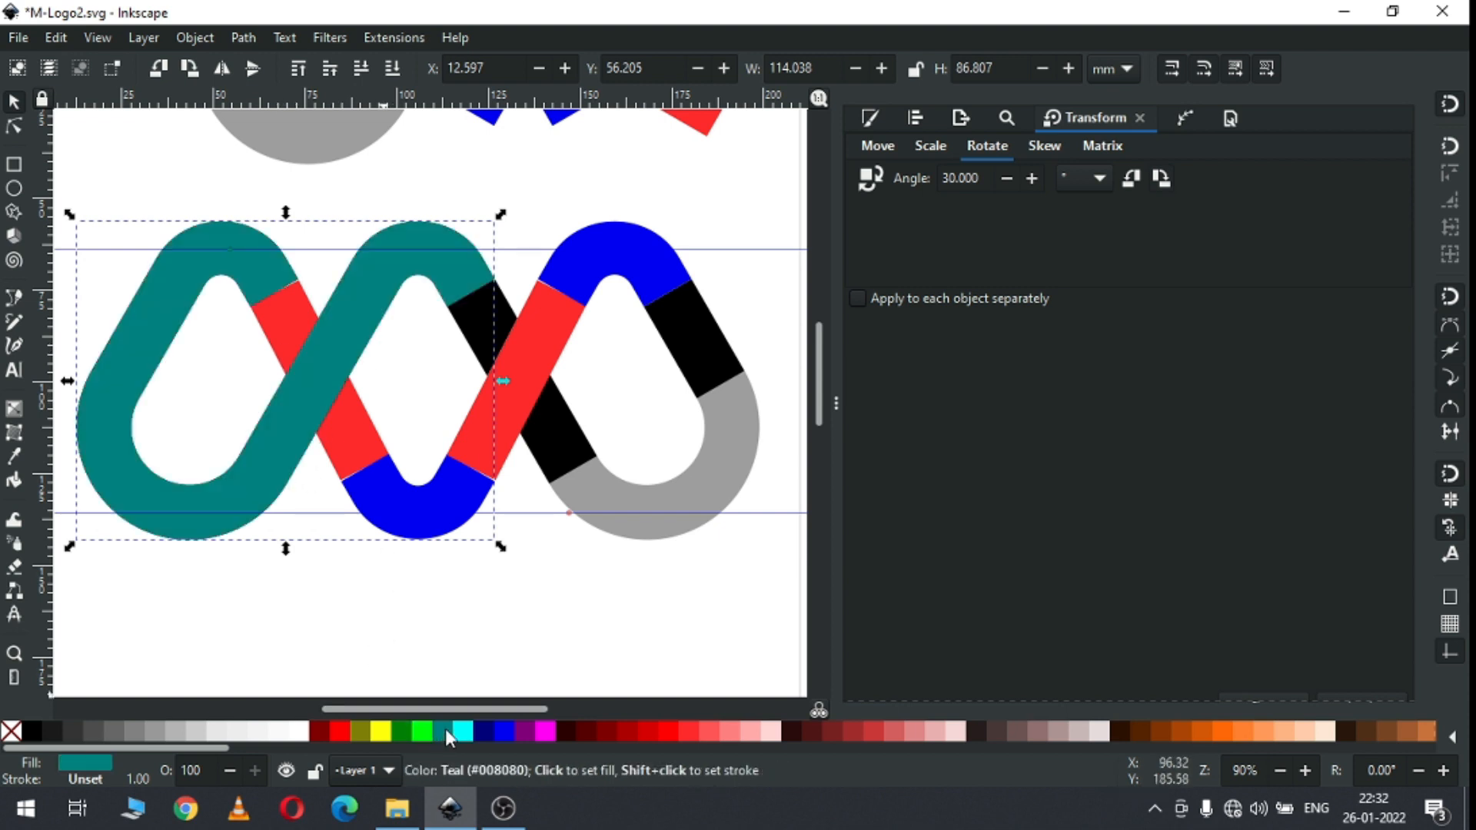
{"action": "left_click", "coordinate": [280, 339], "text": "shift"}
{"action": "left_click", "coordinate": [240, 40]}
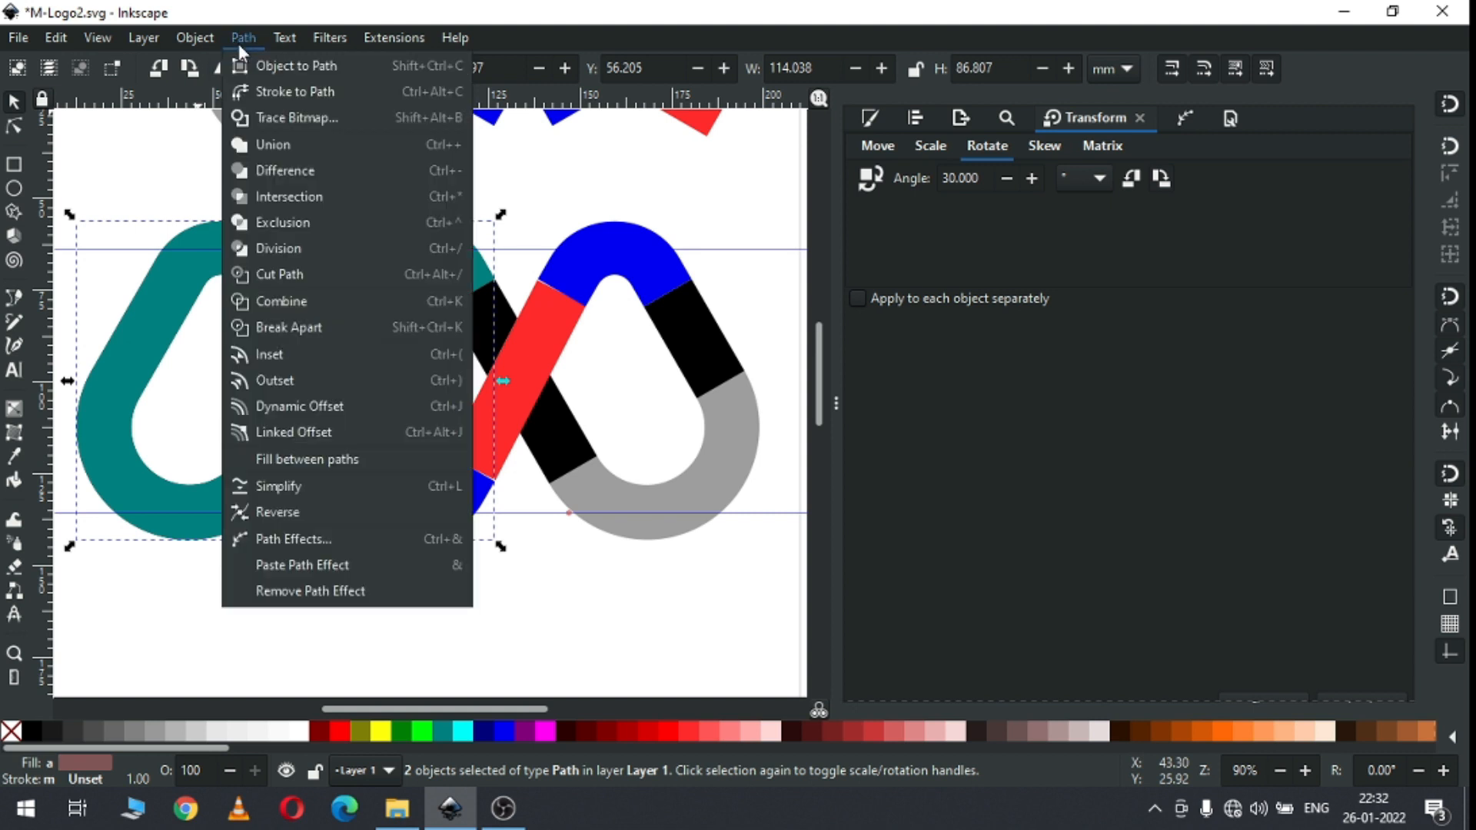
{"action": "left_click", "coordinate": [257, 168]}
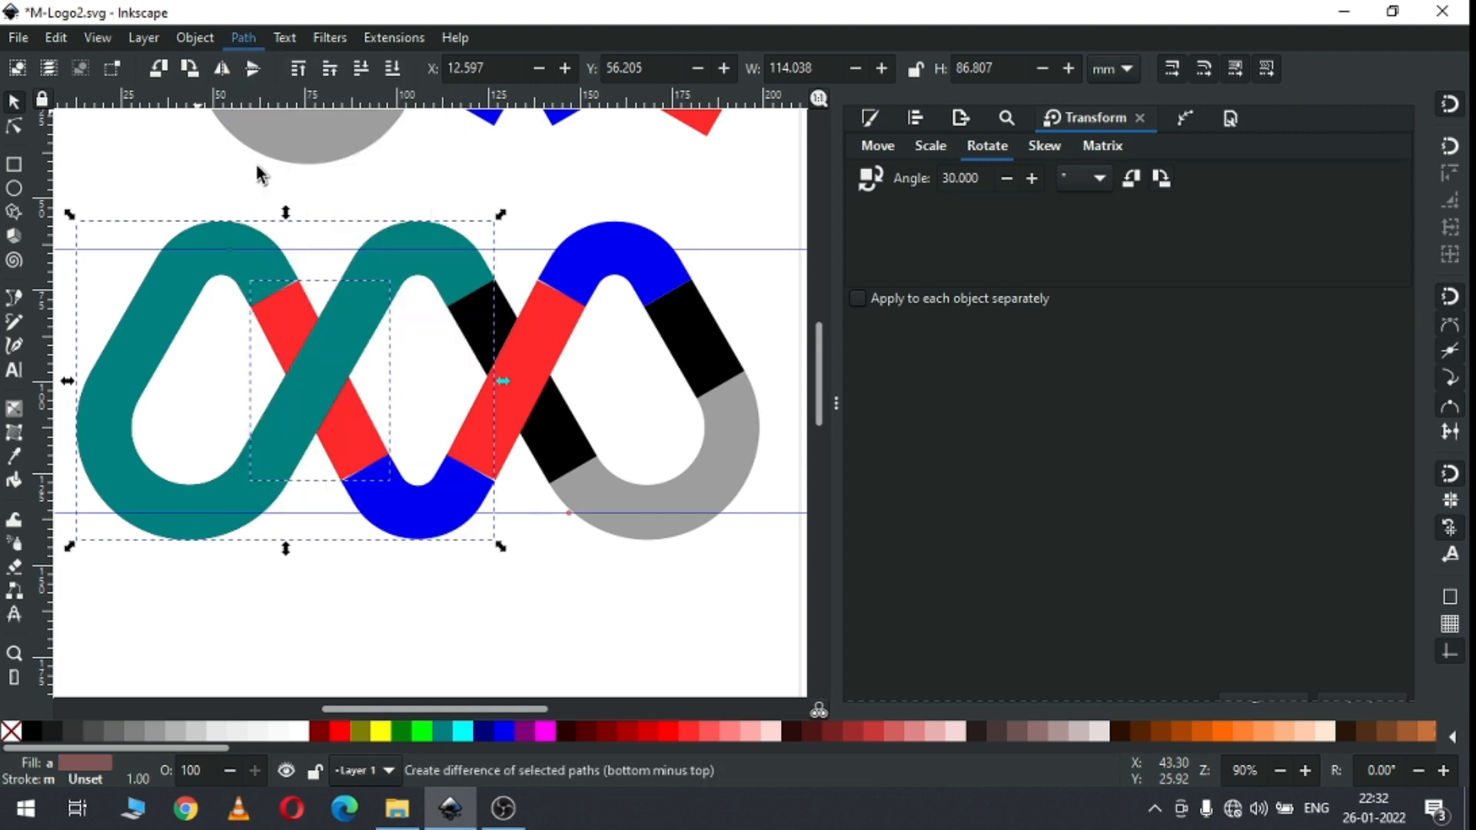
{"action": "left_click", "coordinate": [396, 562]}
Step: Break apart the cut left red bar into separate pieces
{"action": "left_click", "coordinate": [360, 408]}
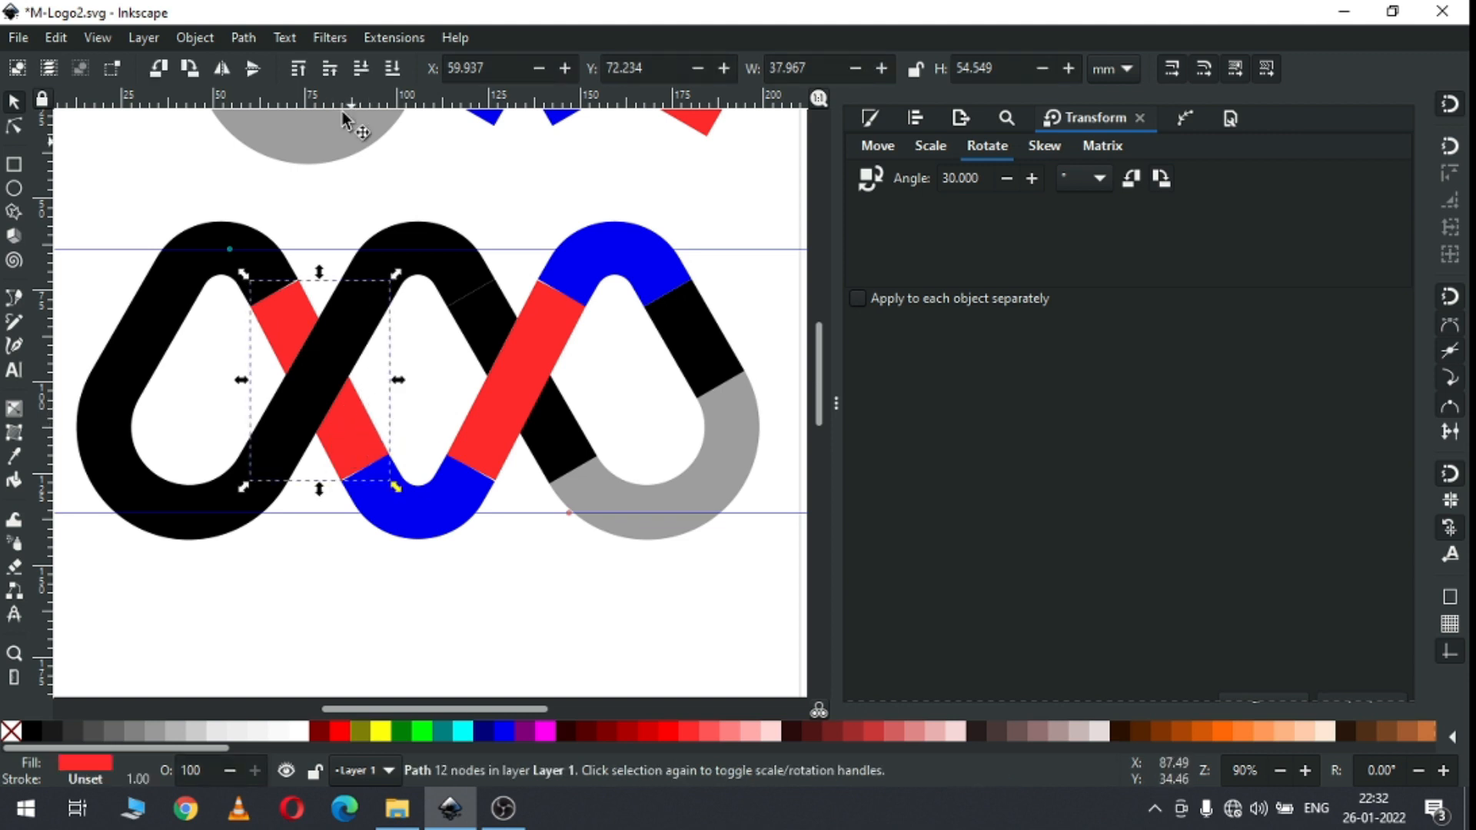
{"action": "left_click", "coordinate": [240, 36]}
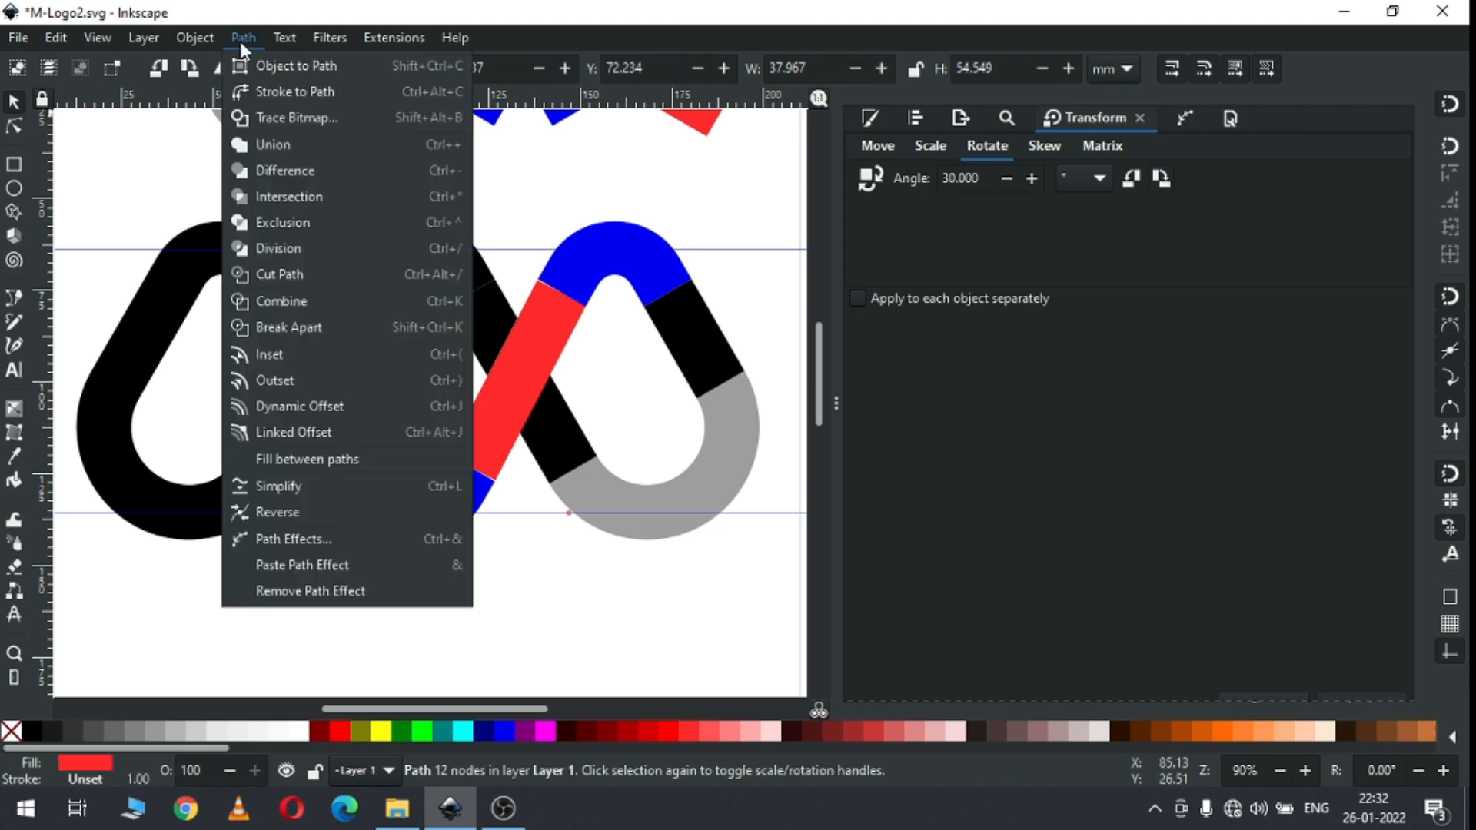
{"action": "left_click", "coordinate": [263, 321]}
{"action": "left_click", "coordinate": [553, 577]}
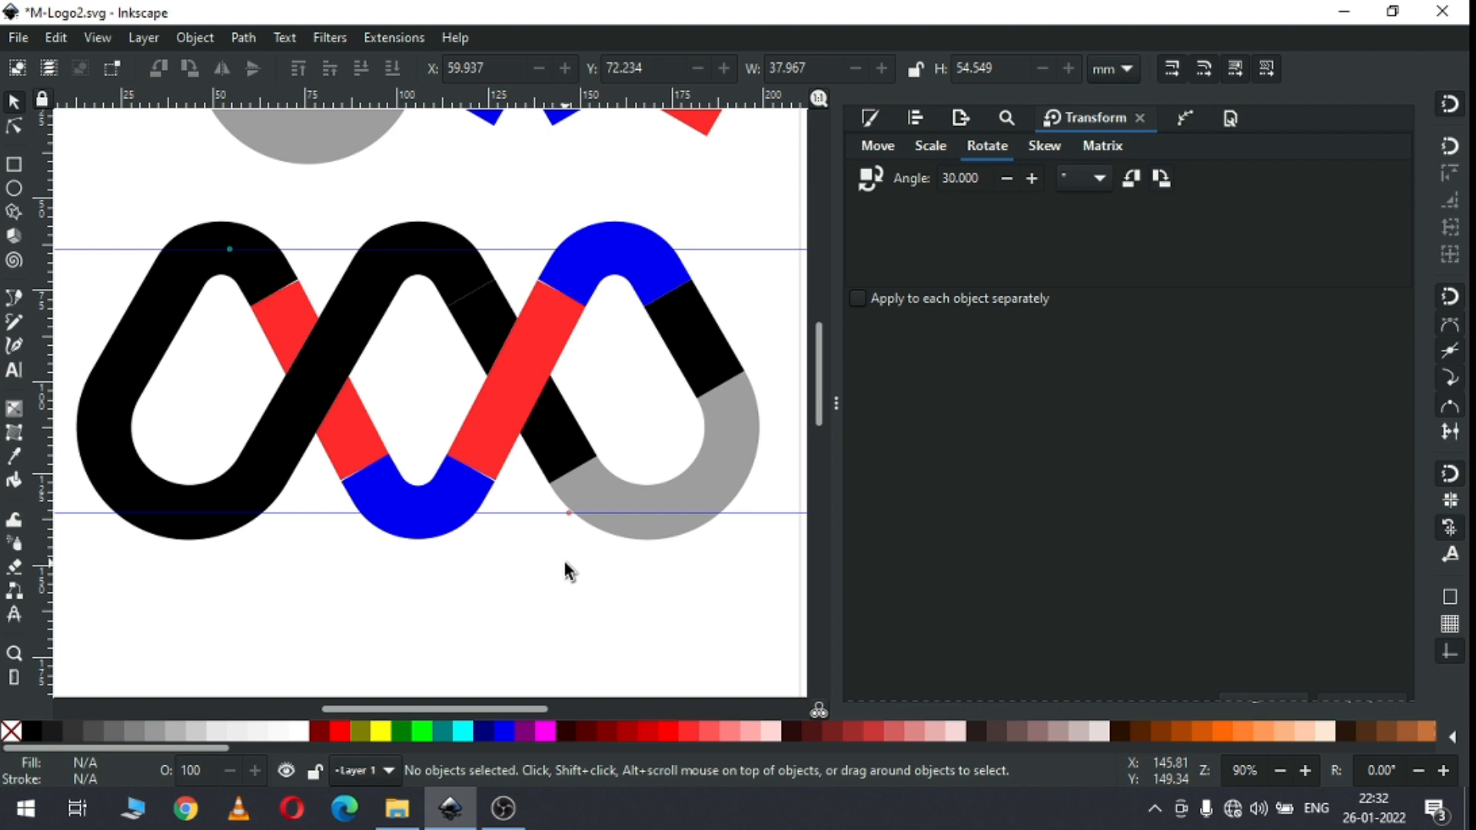
Step: Fill the upper piece of the cut left red bar with navy
{"action": "left_click", "coordinate": [283, 321]}
{"action": "key", "text": "z"}
{"action": "left_click_drag", "start_coordinate": [196, 266], "coordinate": [437, 455]}
{"action": "left_click", "coordinate": [14, 100]}
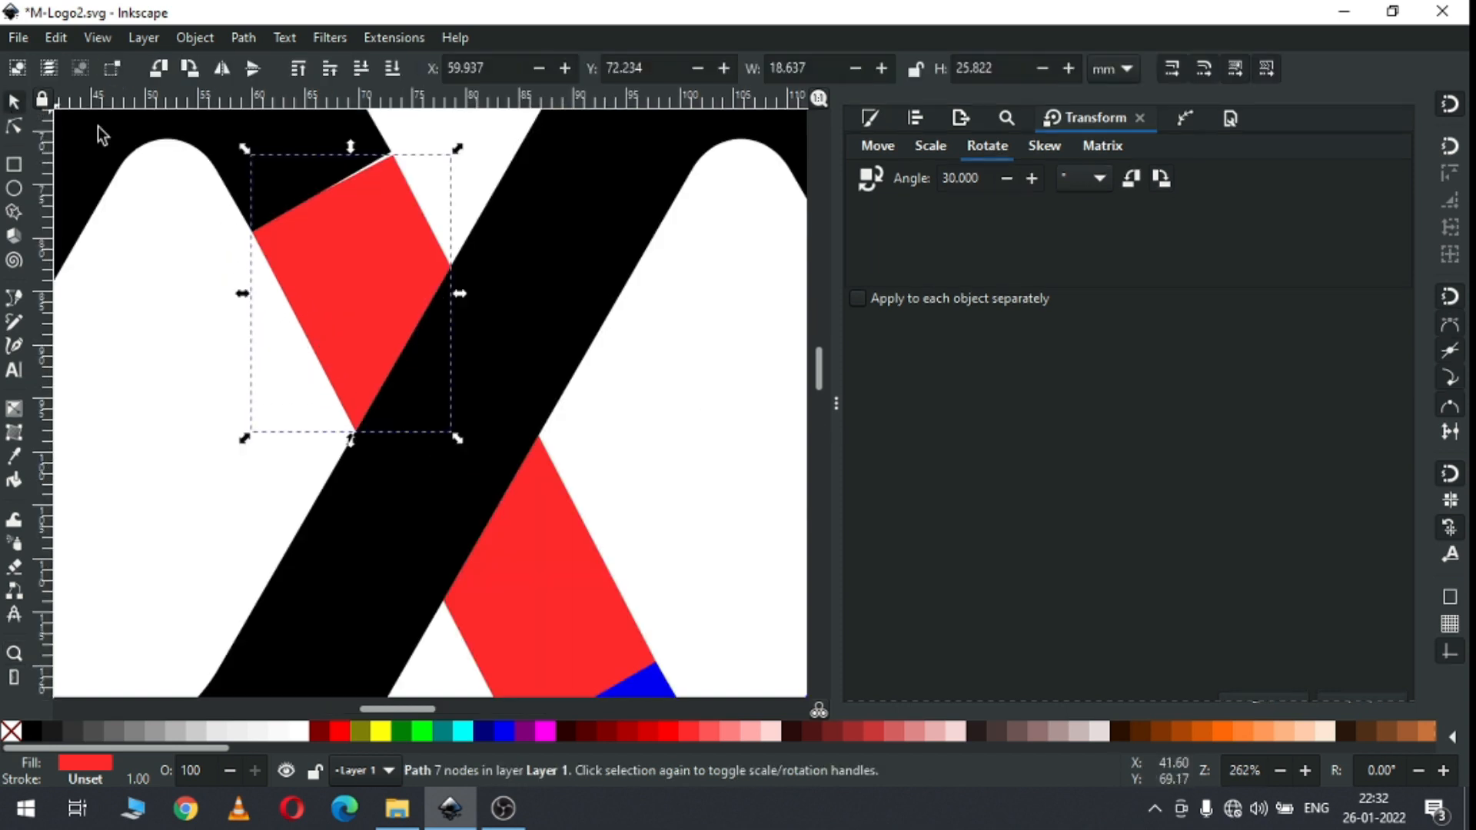
{"action": "left_click", "coordinate": [480, 732]}
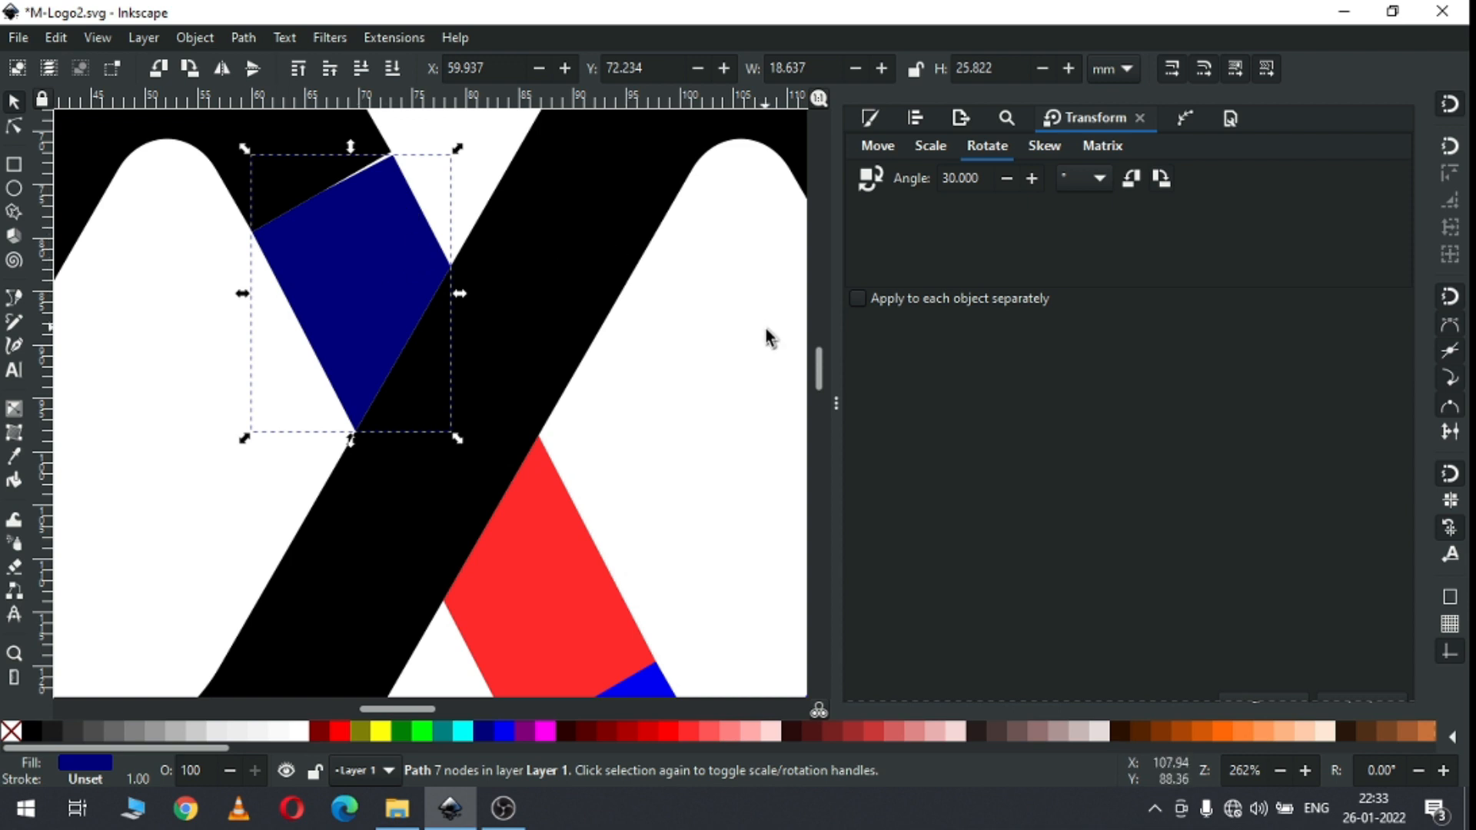
Step: Delete the extra node on the navy piece's upper edge and move its upper-right corner node to close the gap with the black loop
{"action": "key", "text": "n"}
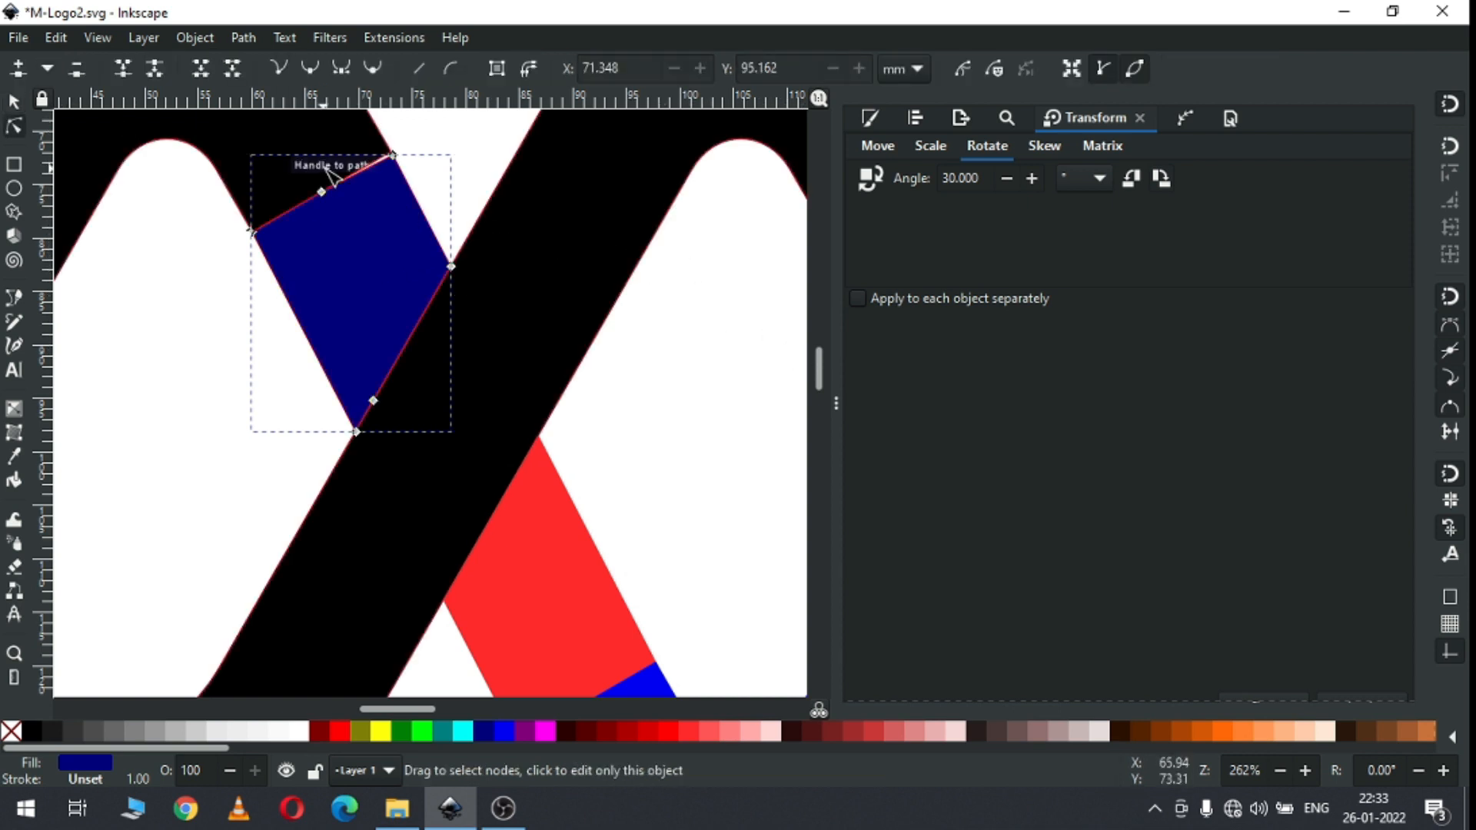
{"action": "left_click_drag", "start_coordinate": [304, 145], "coordinate": [368, 223]}
{"action": "key", "text": "Delete"}
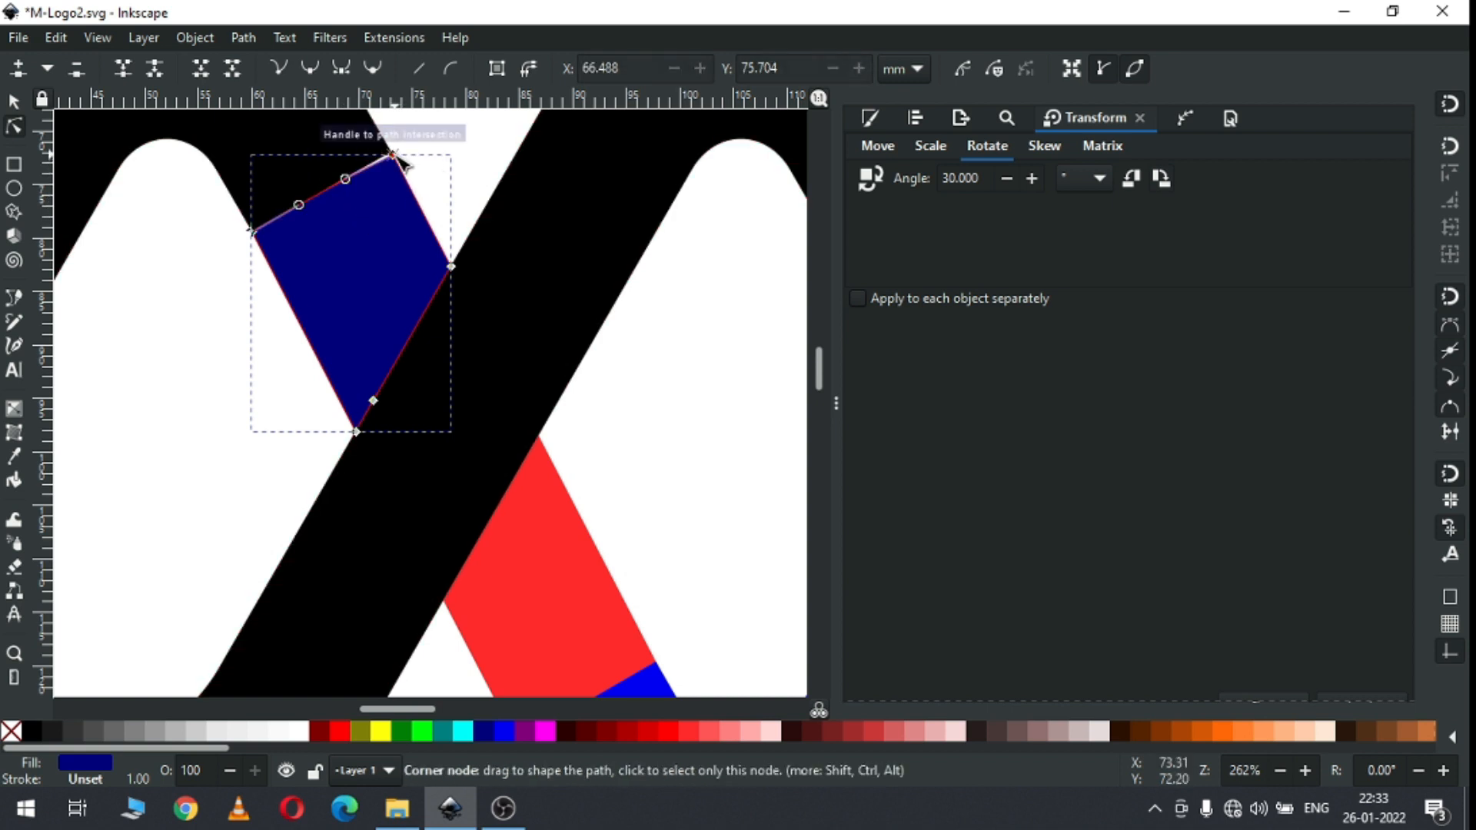
{"action": "mouse_move", "coordinate": [393, 155]}
{"action": "left_mouse_down"}
{"action": "mouse_move", "coordinate": [405, 170]}
{"action": "mouse_move", "coordinate": [393, 153]}
{"action": "left_mouse_up"}
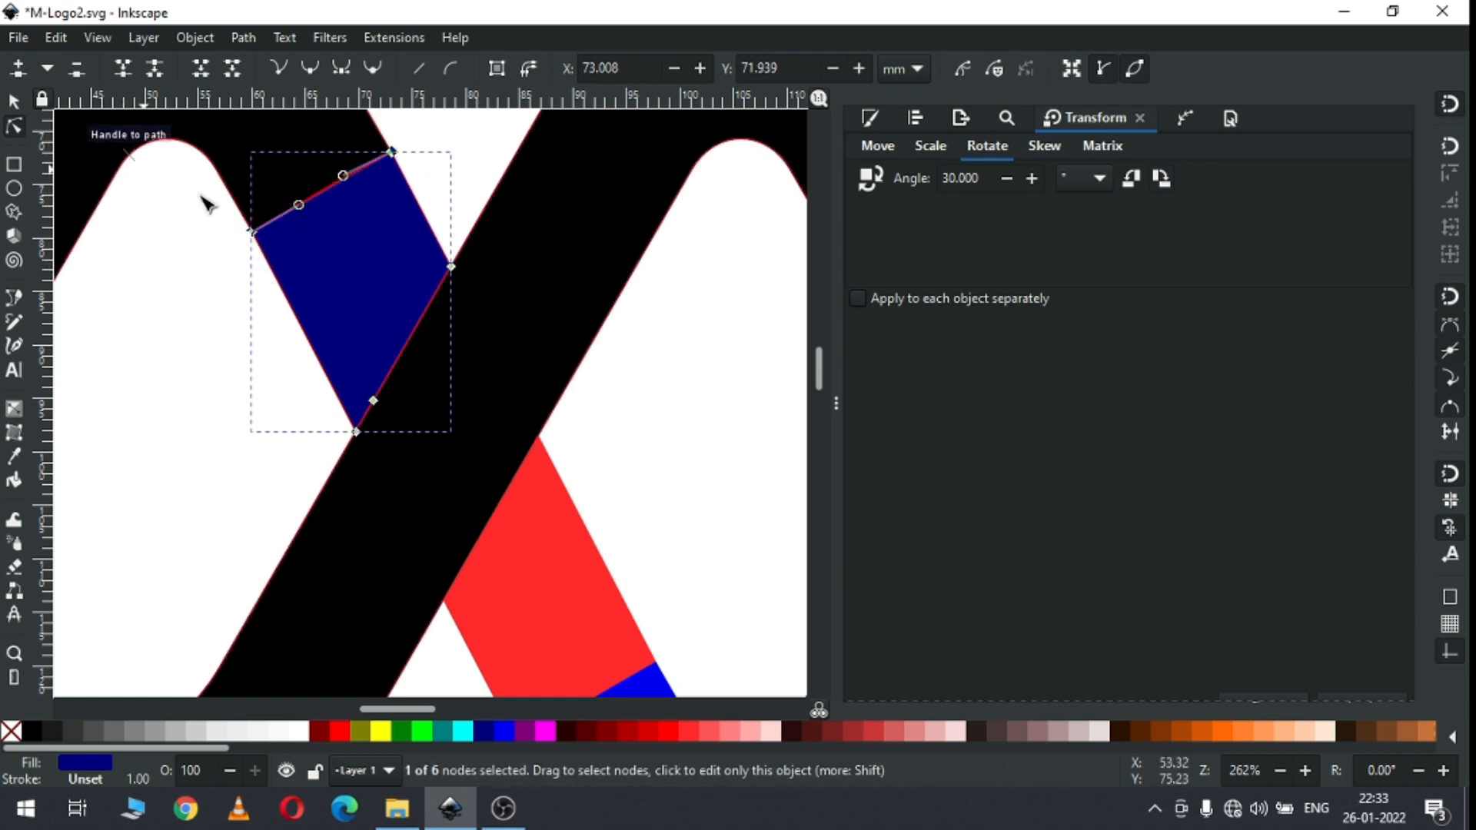
{"action": "left_click", "coordinate": [13, 101]}
{"action": "key", "text": "Escape"}
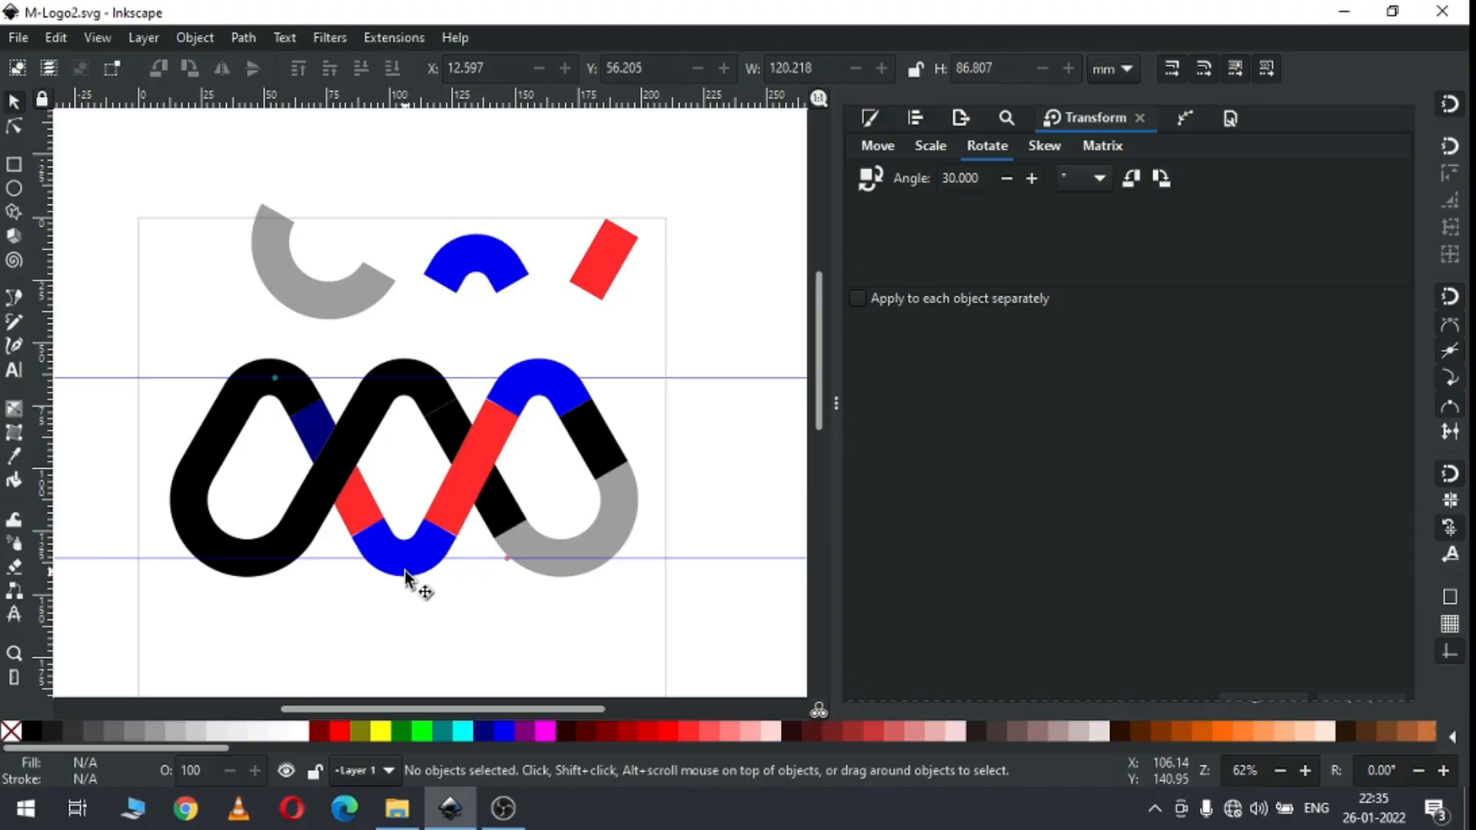
Step: Fill the lower blue arch, long red bar, right blue arch, short black bar and grey half-ring of the M with purple
{"action": "left_click", "coordinate": [405, 571]}
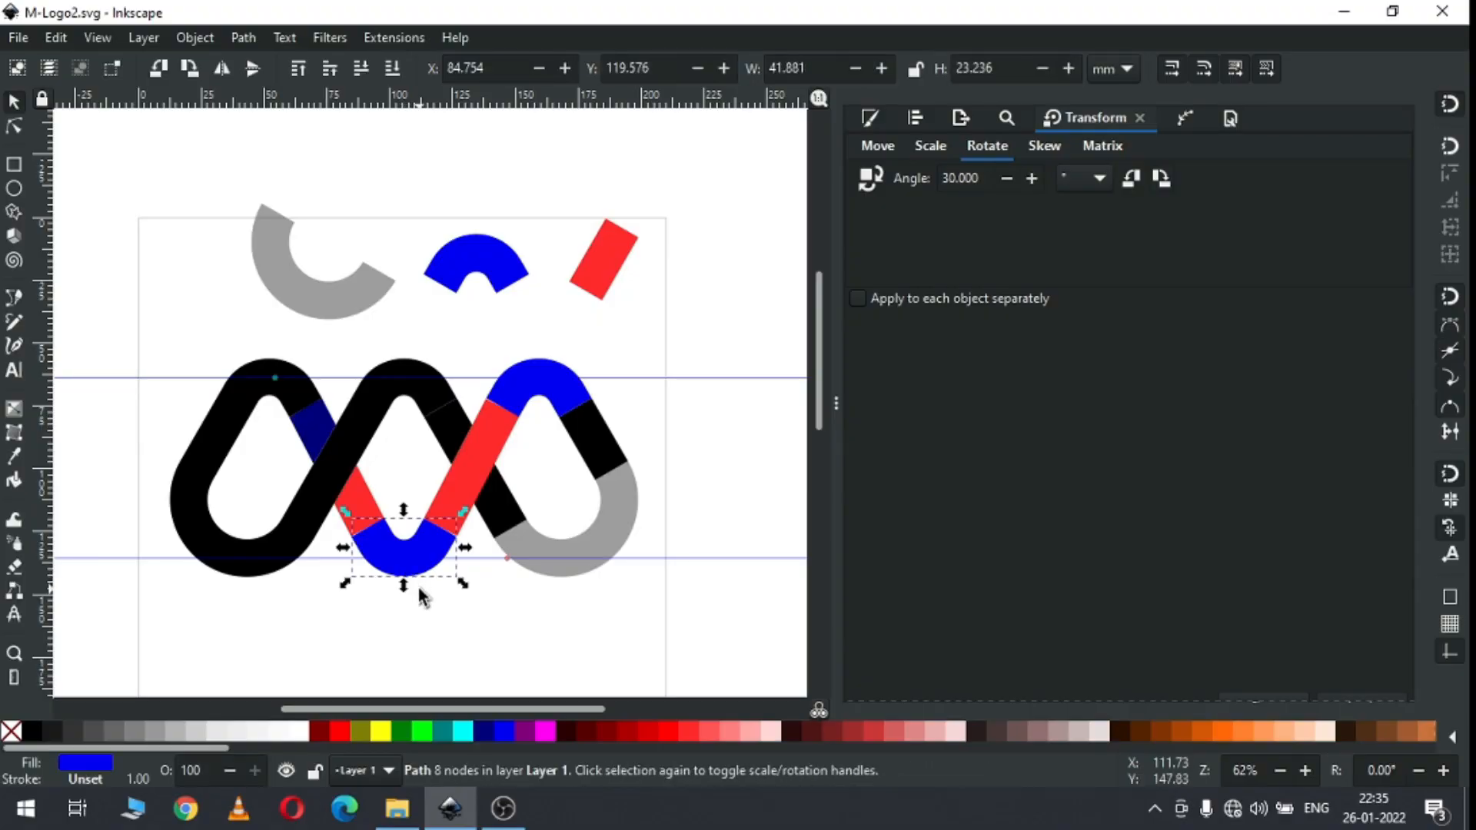
{"action": "left_click", "coordinate": [488, 471], "text": "shift"}
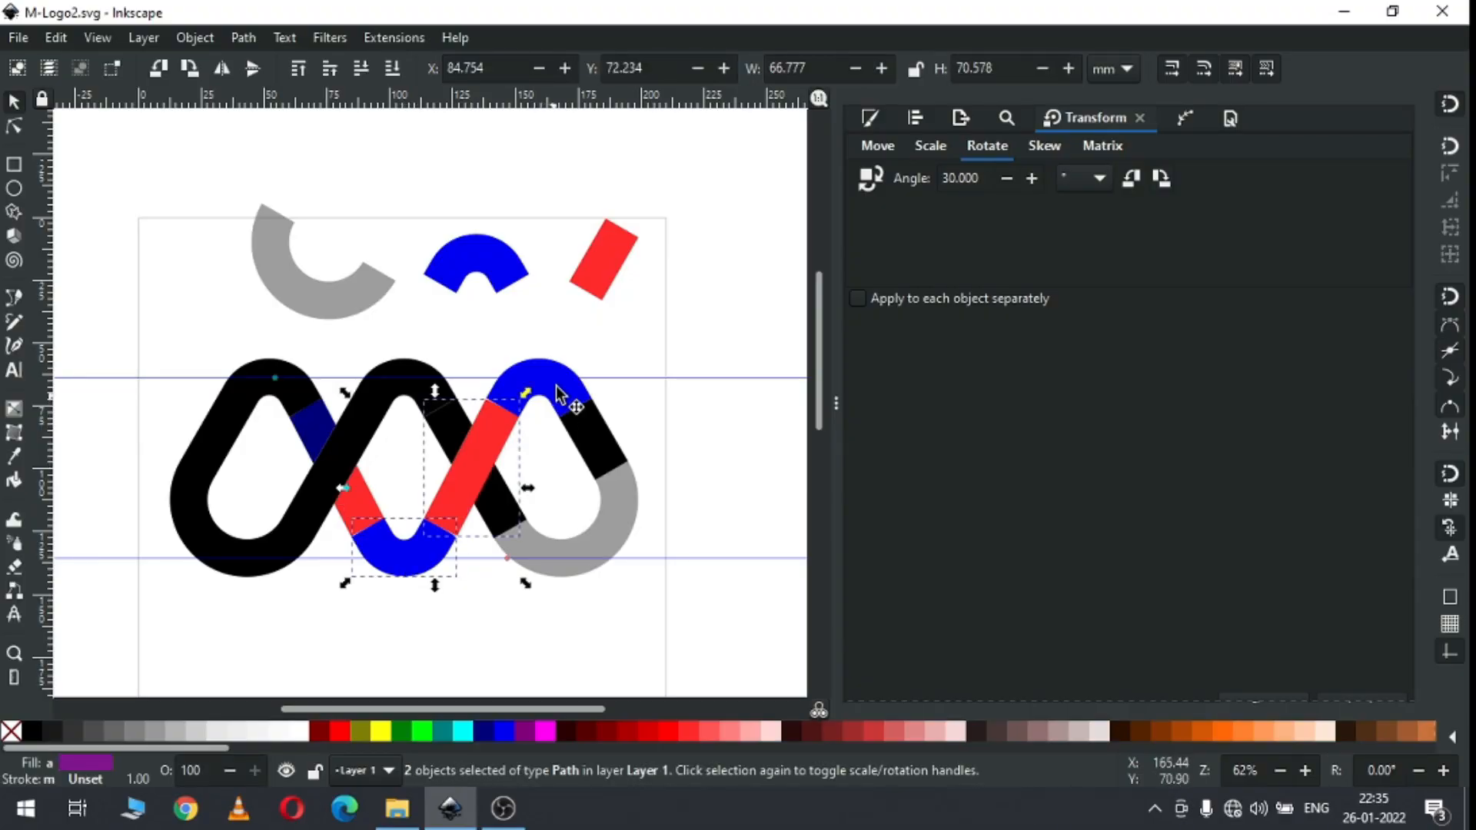
{"action": "left_click", "coordinate": [544, 365], "text": "shift"}
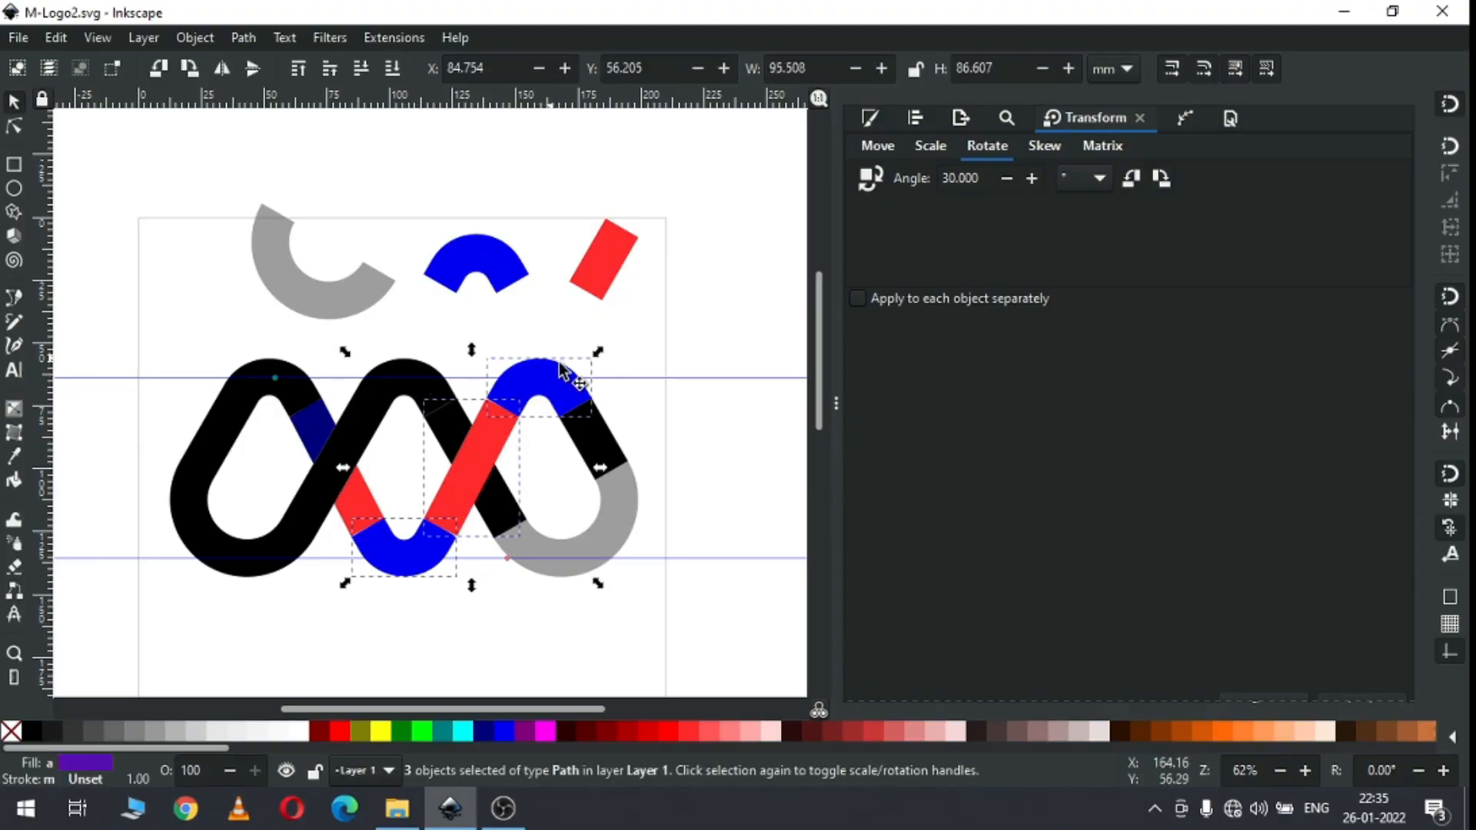
{"action": "left_click", "coordinate": [620, 458], "text": "shift"}
{"action": "left_click", "coordinate": [630, 548], "text": "shift"}
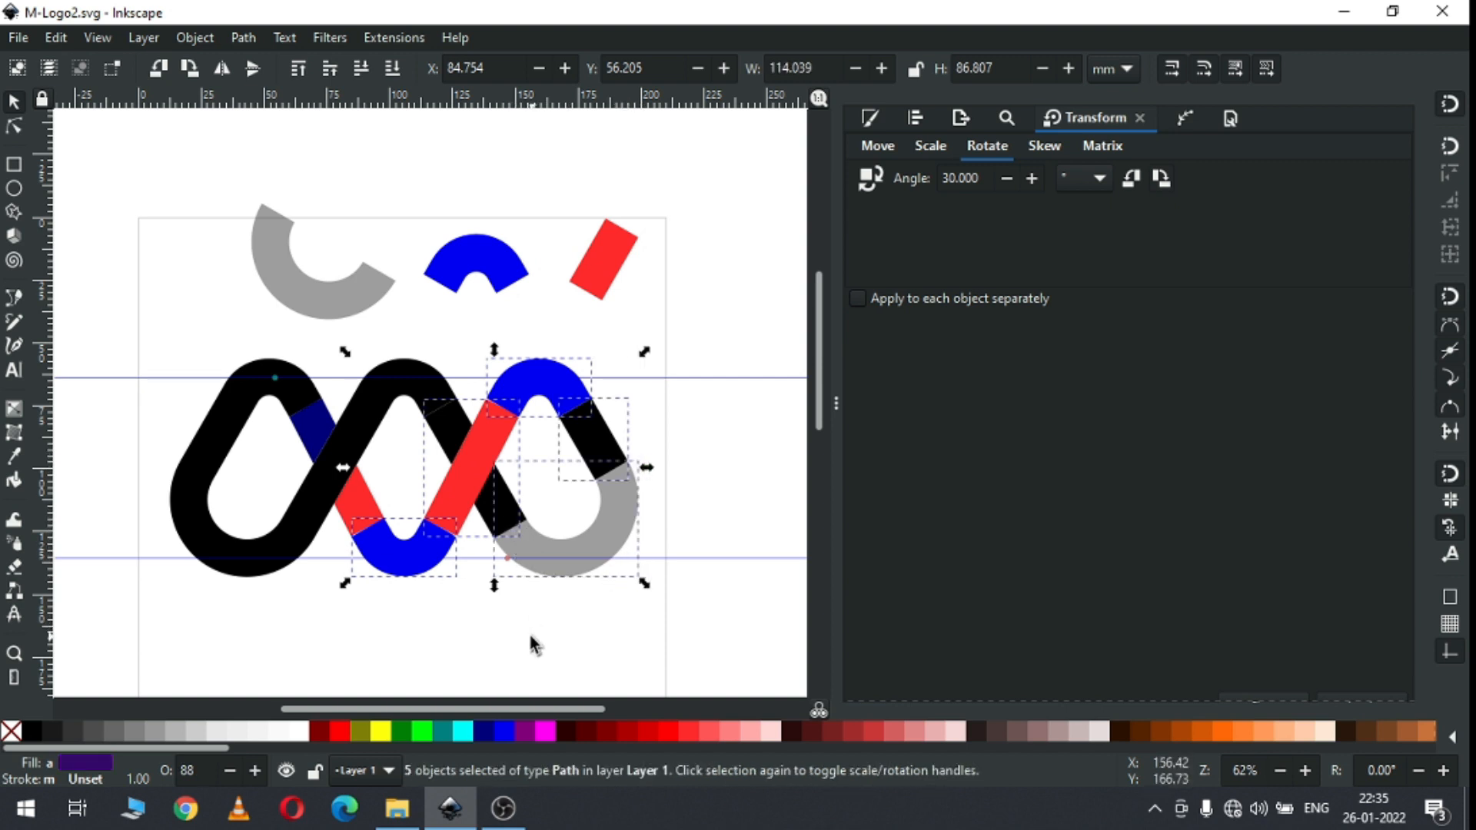
{"action": "left_click", "coordinate": [525, 731]}
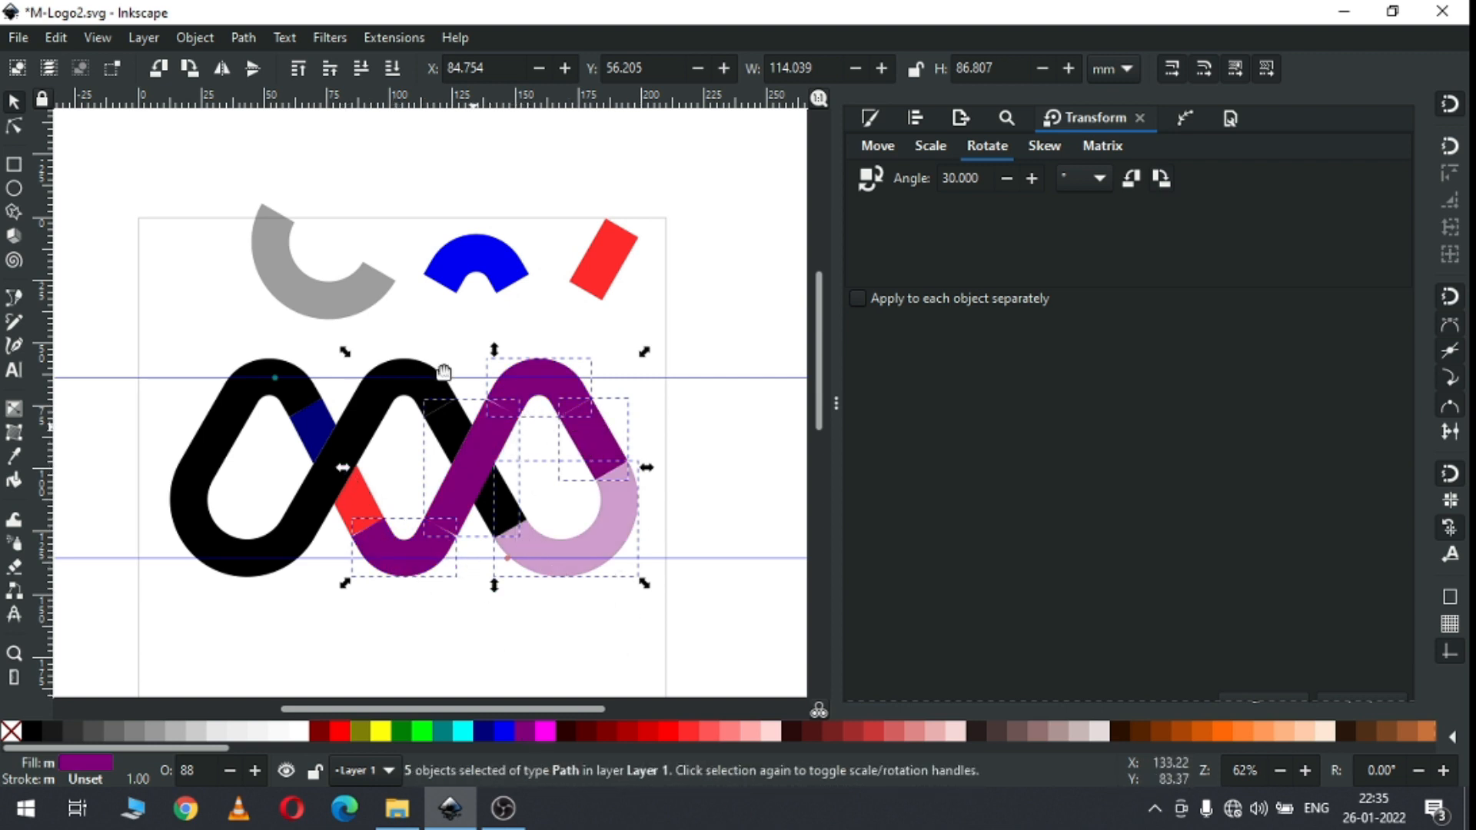
Step: Union the five purple pieces into one shape
{"action": "left_click", "coordinate": [244, 37]}
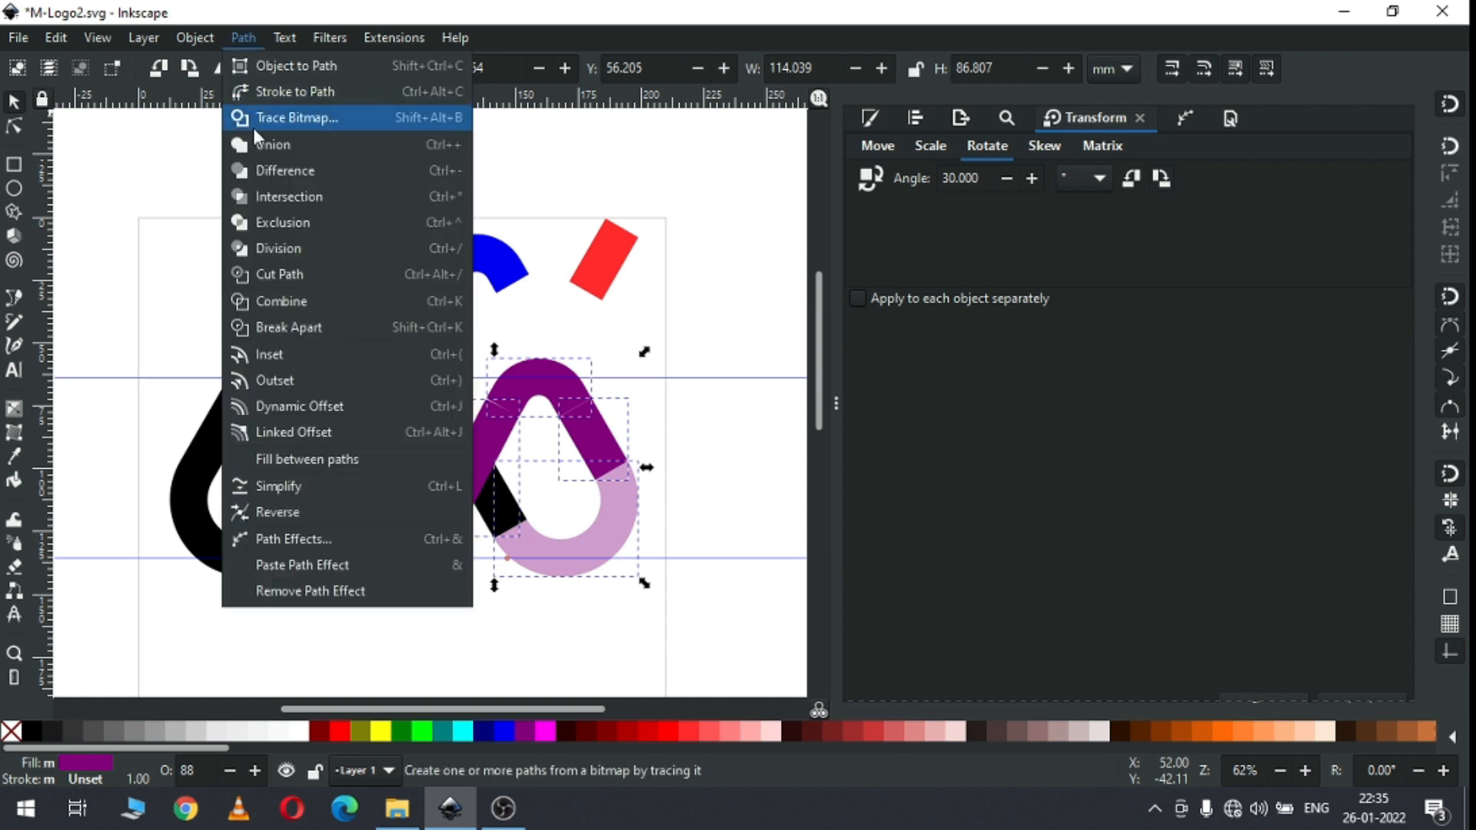
{"action": "left_click", "coordinate": [267, 150]}
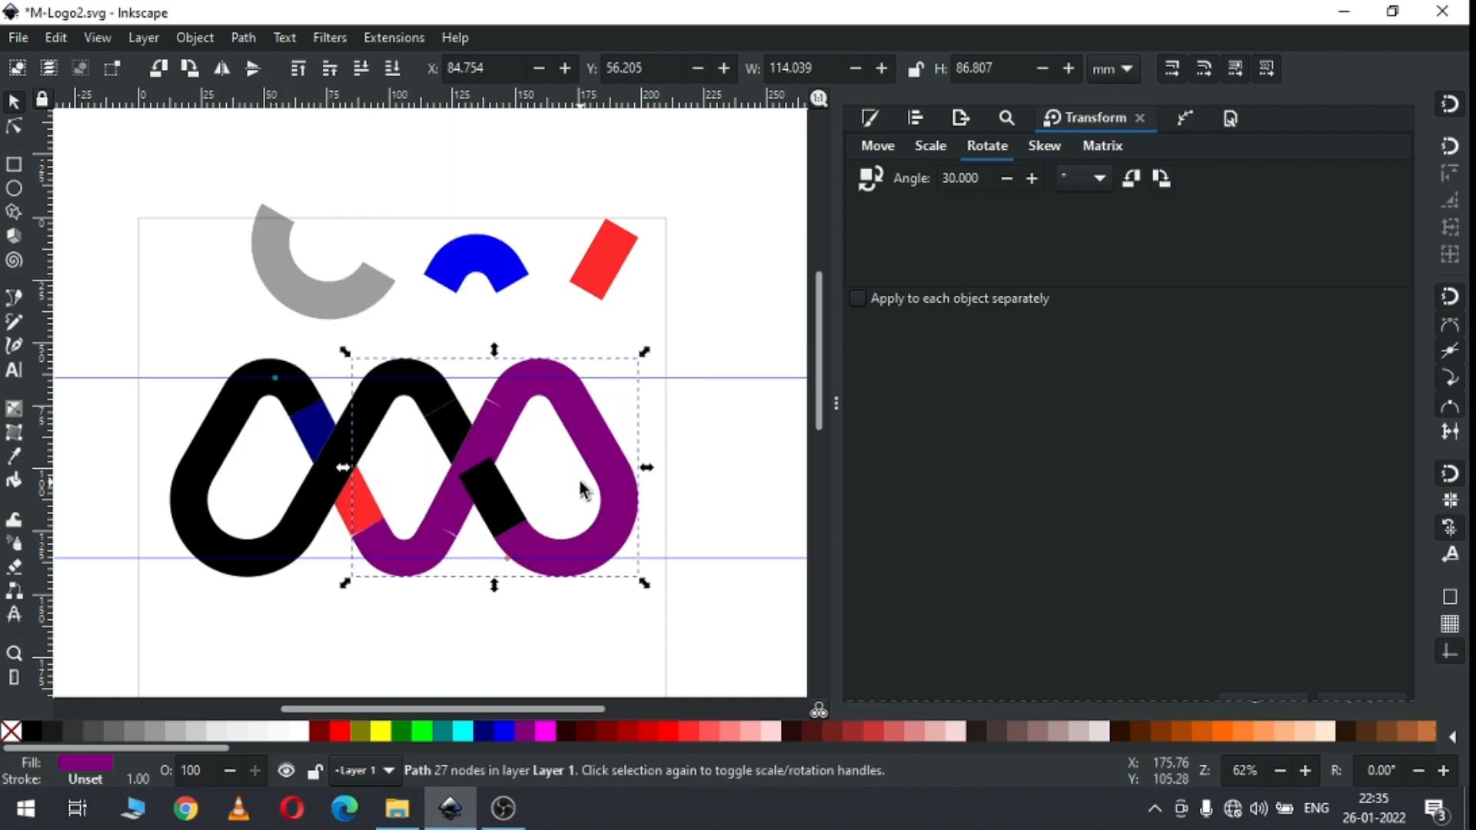
{"action": "left_click", "coordinate": [681, 460]}
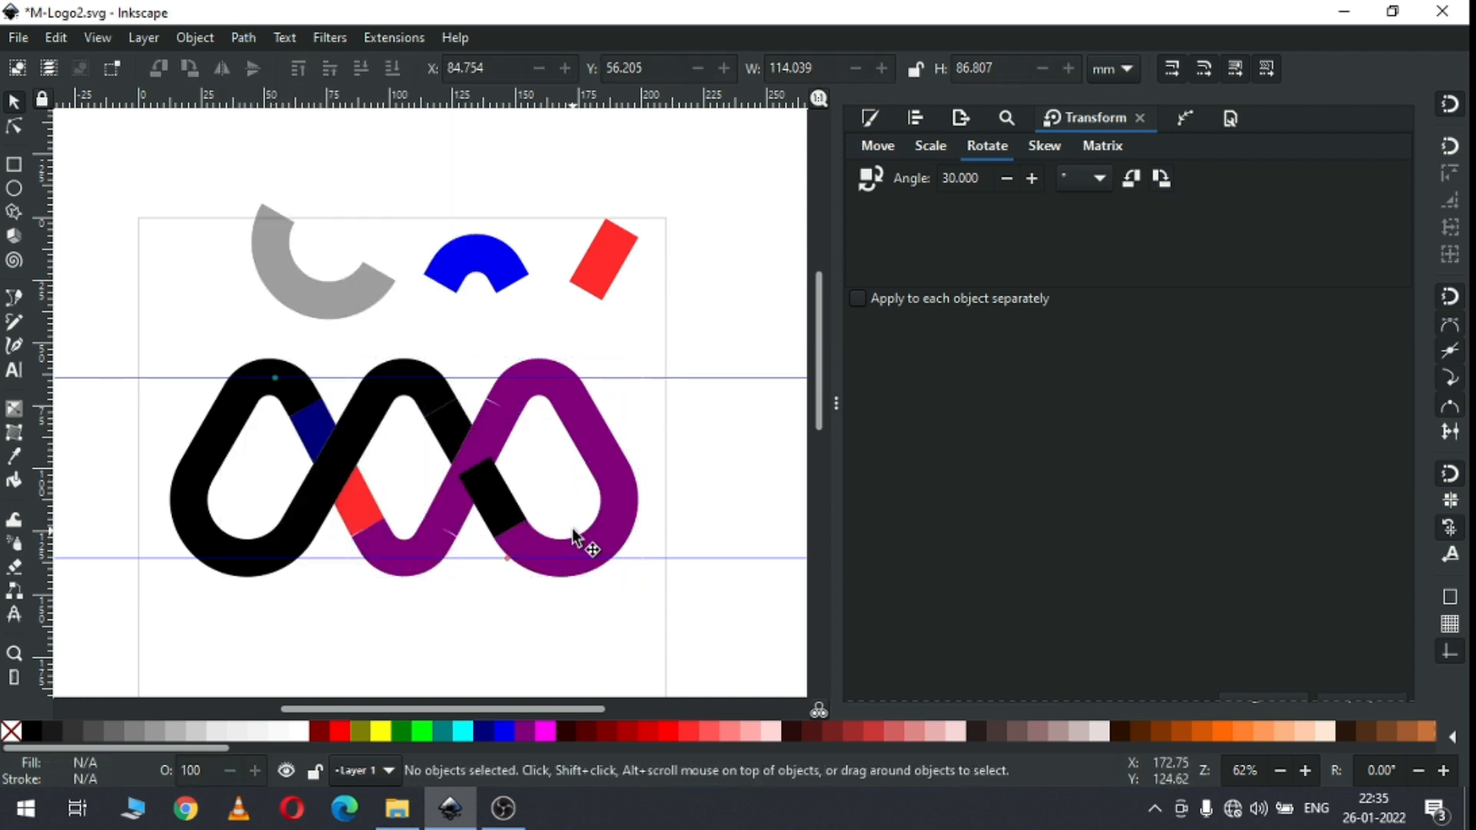
Step: Lower the black bar that crosses the purple shape to the bottom of the stacking order
{"action": "left_click", "coordinate": [501, 505]}
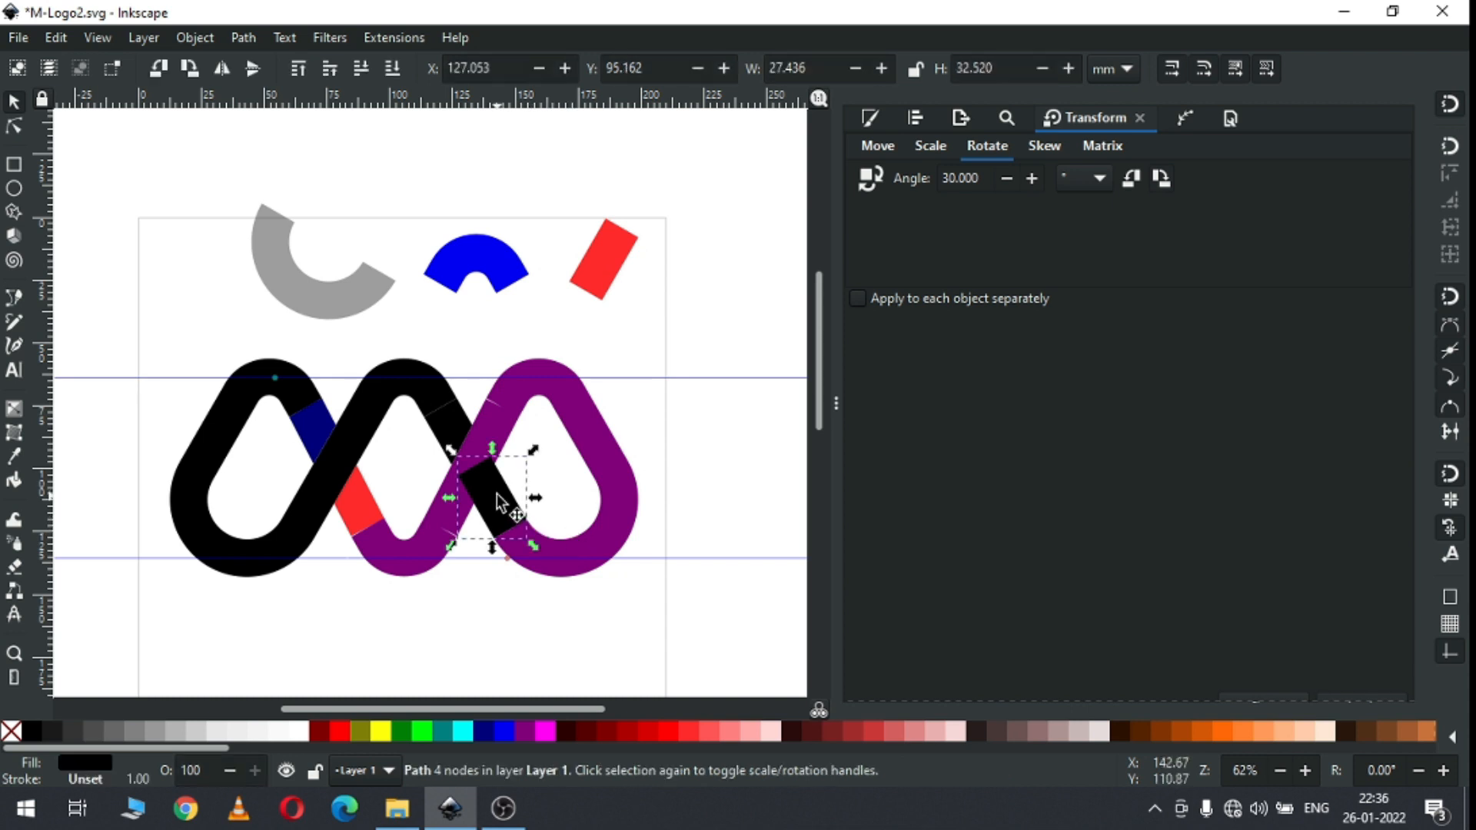
{"action": "left_click", "coordinate": [237, 37]}
{"action": "left_click", "coordinate": [269, 13]}
{"action": "left_click", "coordinate": [194, 37]}
{"action": "left_click", "coordinate": [251, 509]}
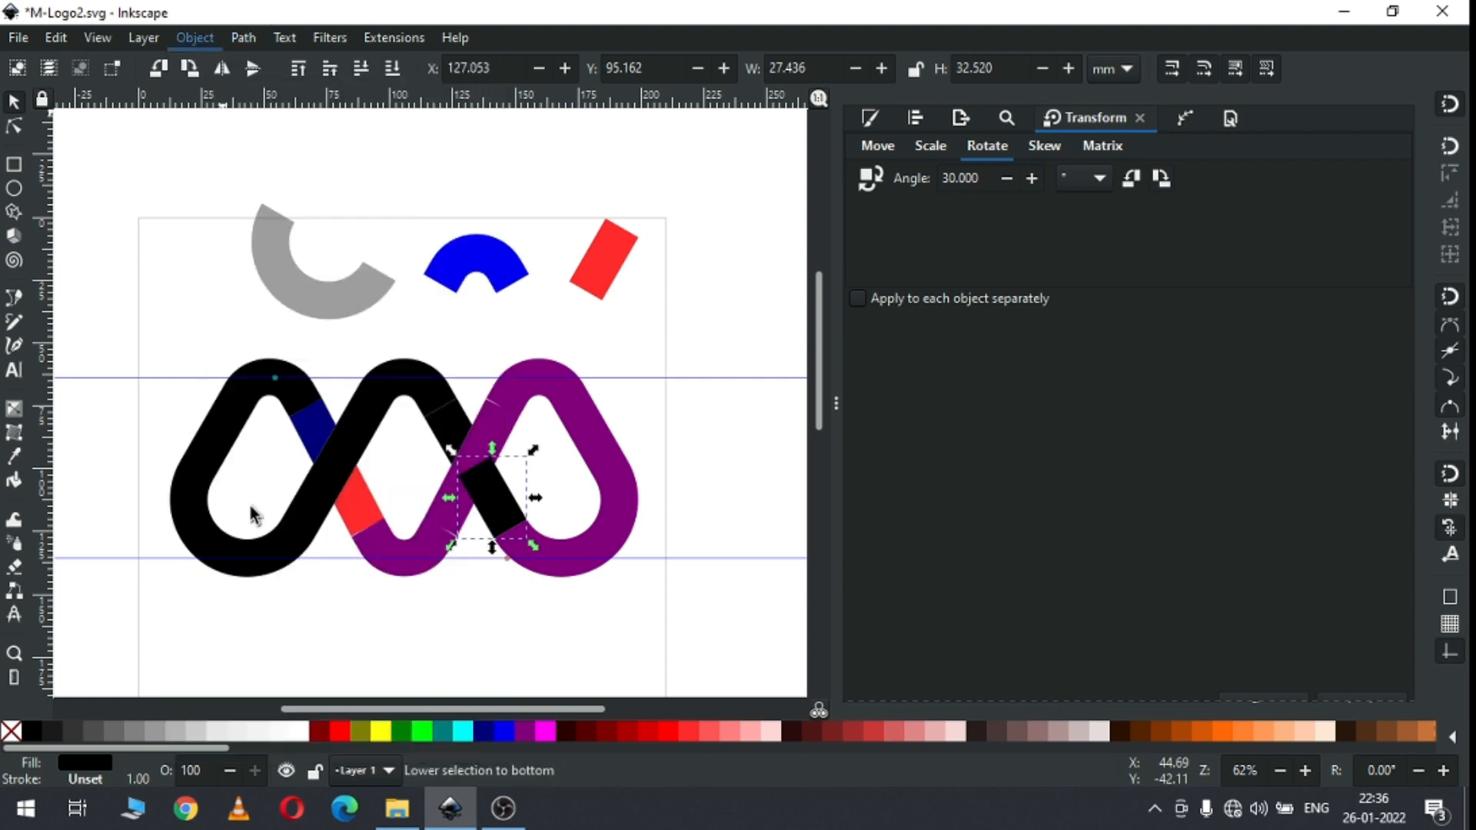
Step: Close the lower notch in the purple diagonal by moving its corner node onto the neighbouring corner
{"action": "left_click", "coordinate": [696, 456]}
{"action": "key", "text": "z"}
{"action": "left_click_drag", "start_coordinate": [377, 370], "coordinate": [569, 592]}
{"action": "left_click_drag", "start_coordinate": [292, 454], "coordinate": [472, 603]}
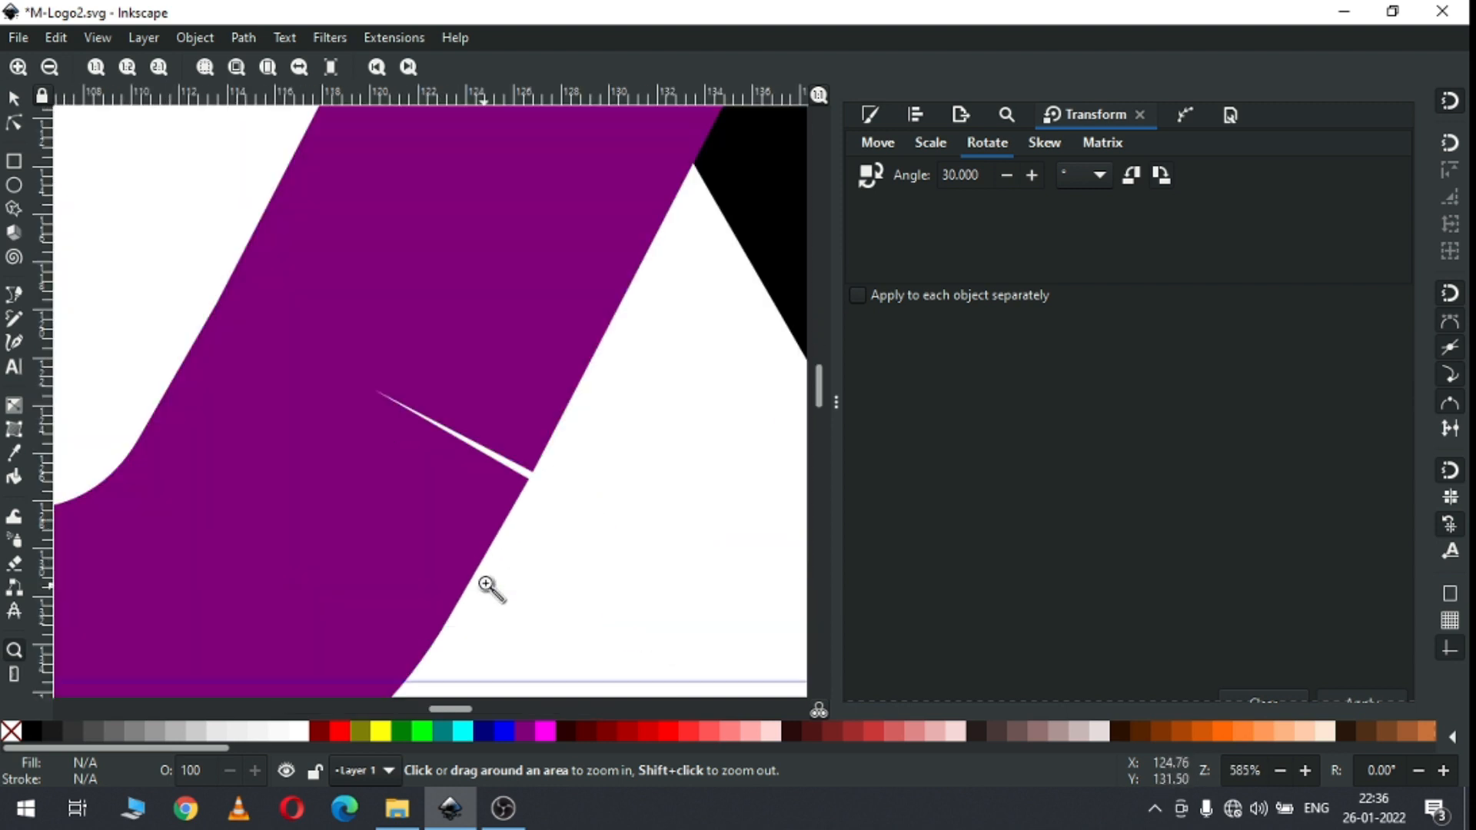
{"action": "left_click", "coordinate": [17, 125]}
{"action": "left_click", "coordinate": [499, 414]}
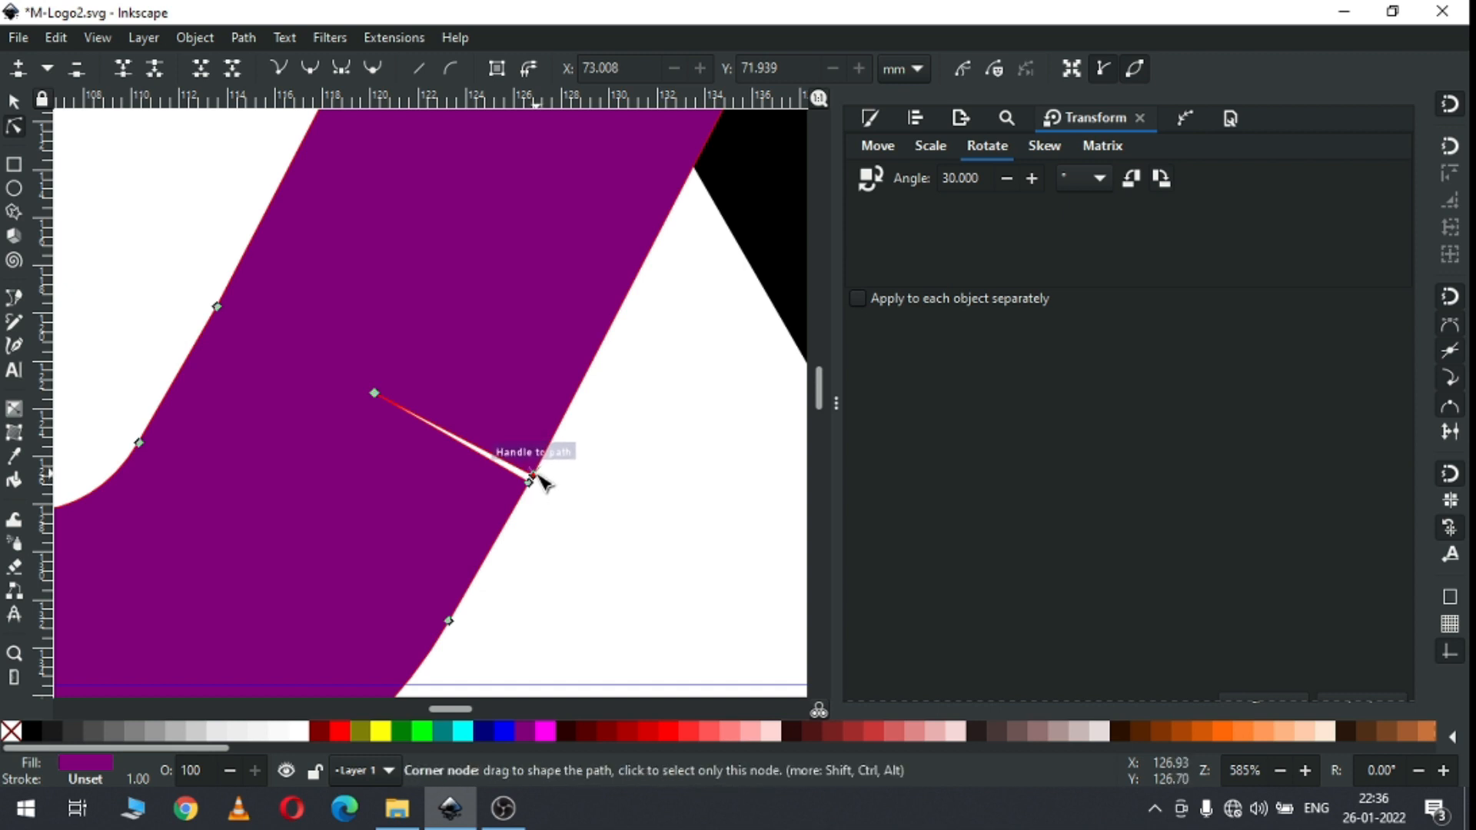
{"action": "left_click_drag", "start_coordinate": [536, 475], "coordinate": [536, 483]}
{"action": "scroll", "coordinate": [544, 530], "scroll_direction": "down", "scroll_amount": 4}
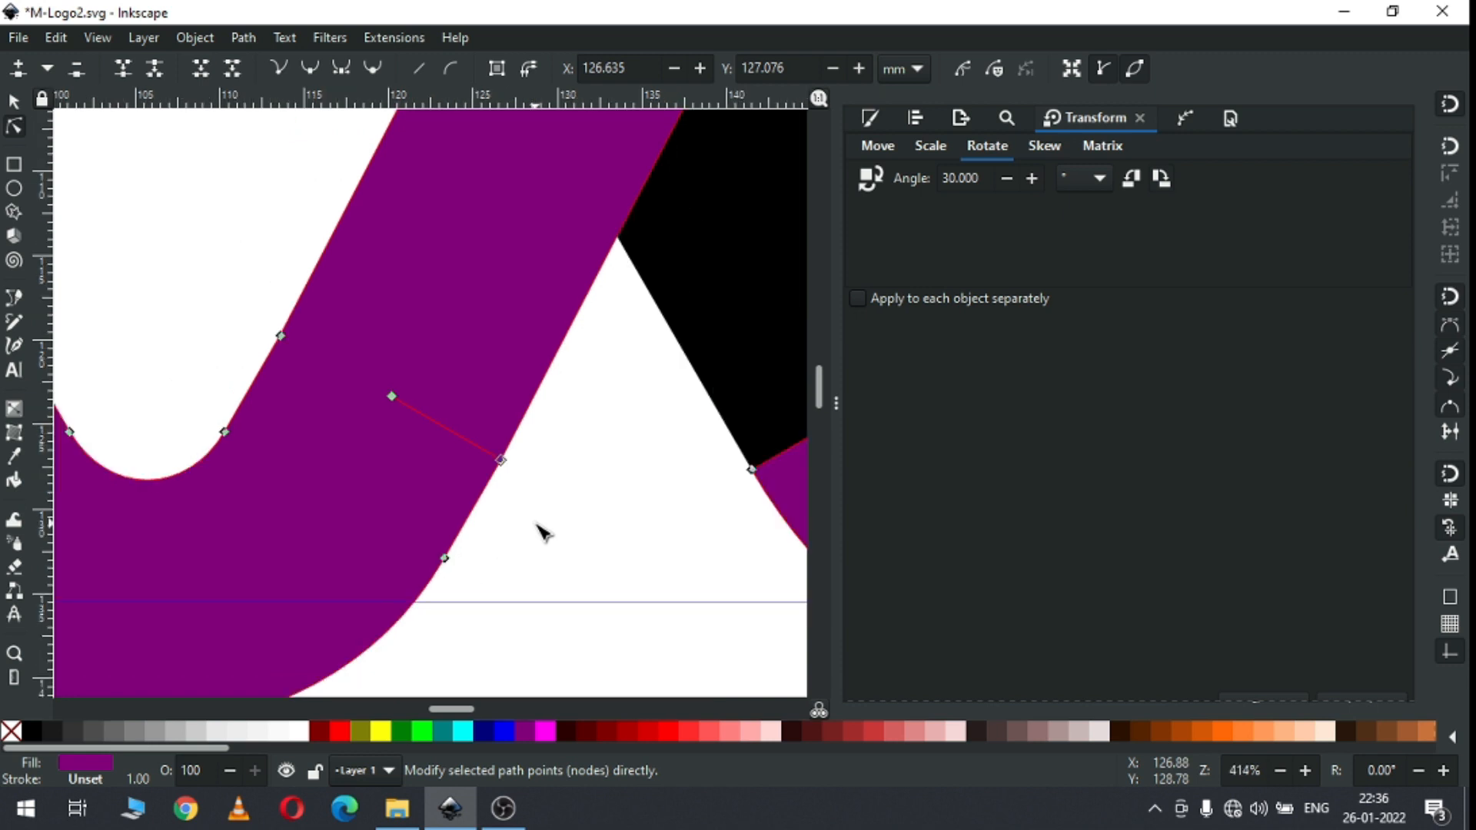
{"action": "scroll", "coordinate": [544, 531], "scroll_direction": "down", "scroll_amount": 1}
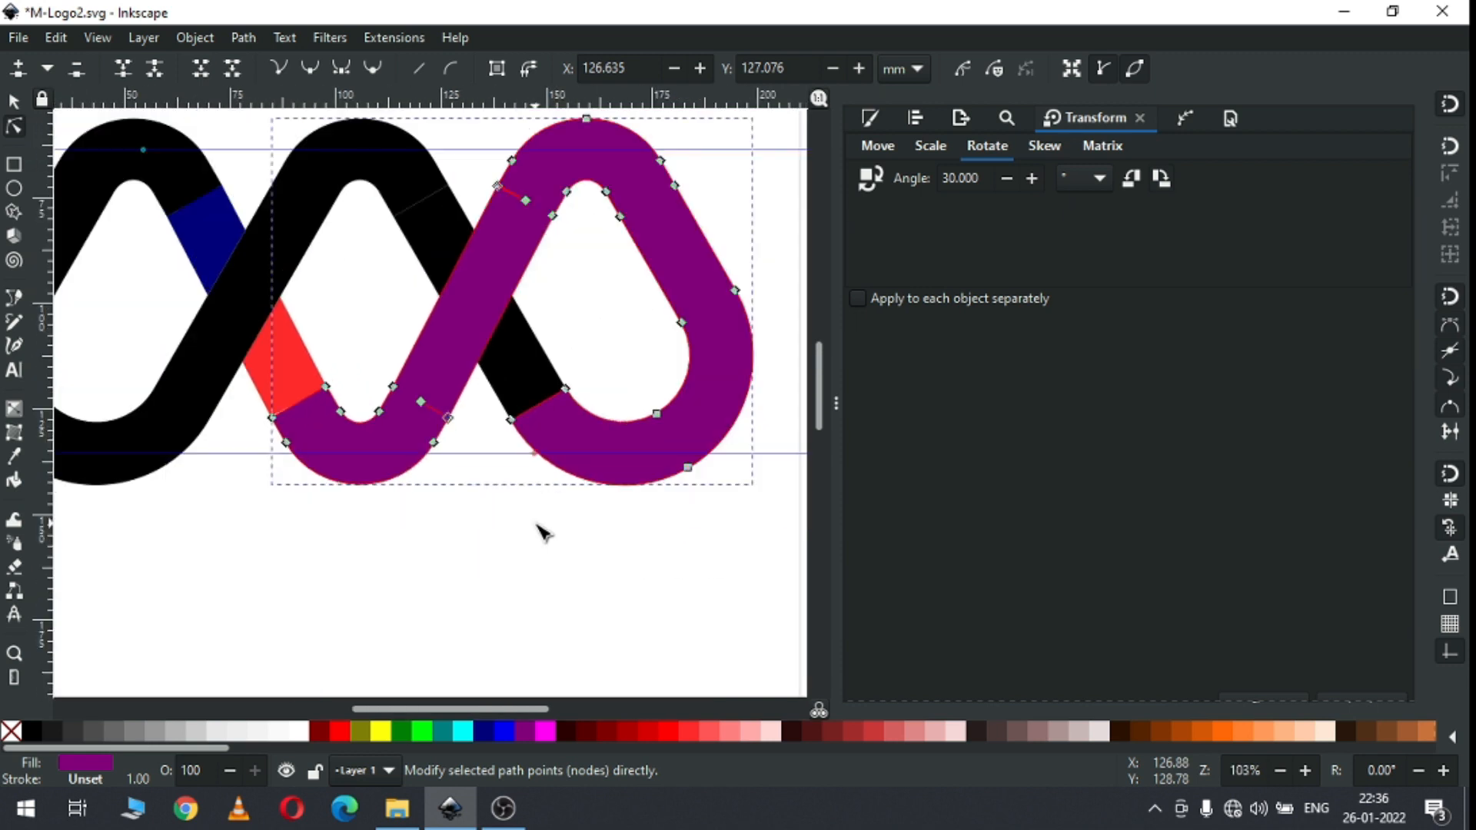
Step: Close the upper notch in the purple diagonal by moving its upper corner node onto the one below
{"action": "key", "text": "z"}
{"action": "left_click_drag", "start_coordinate": [476, 160], "coordinate": [537, 226]}
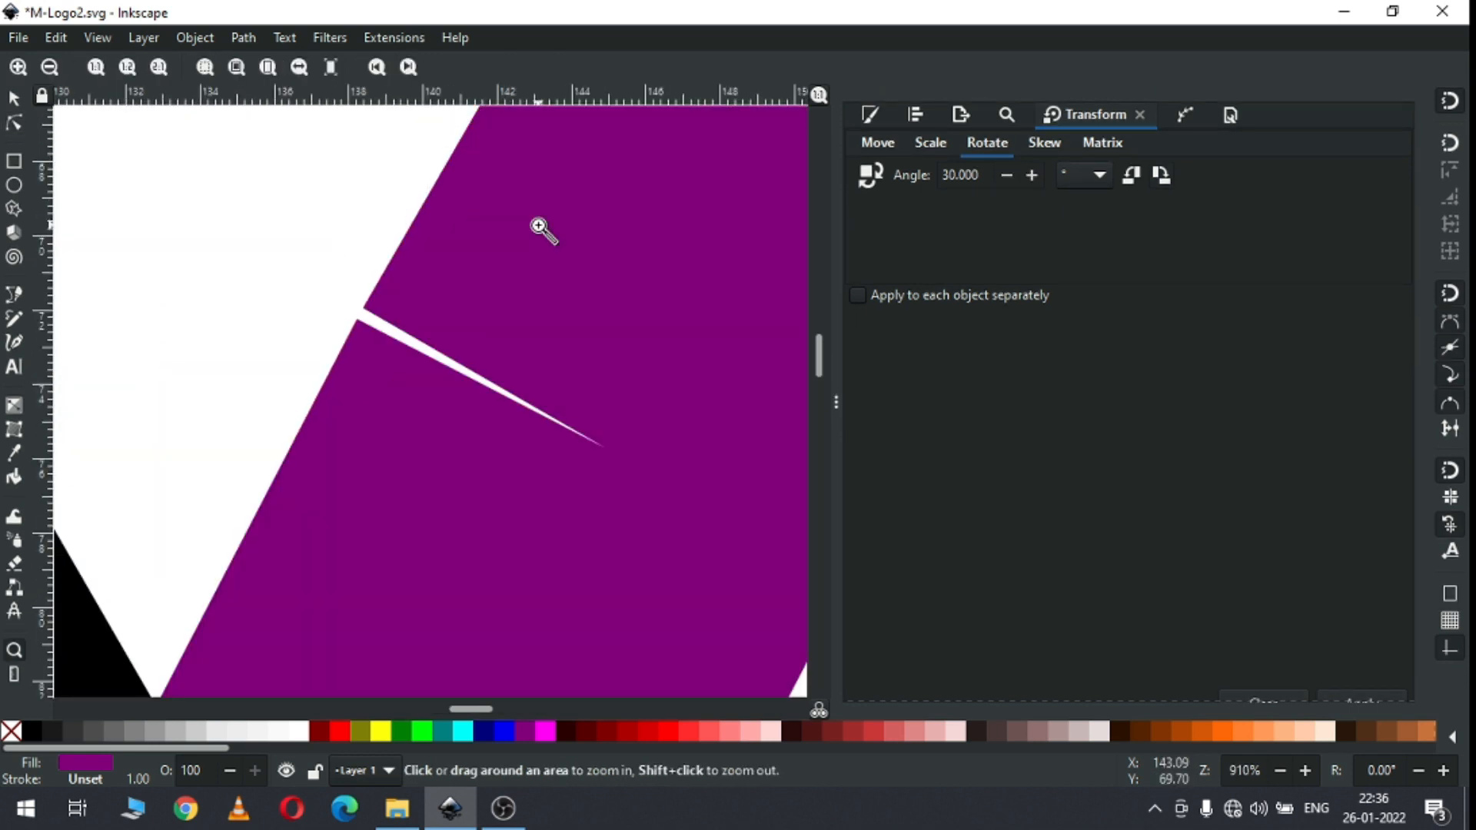
{"action": "left_click", "coordinate": [14, 124]}
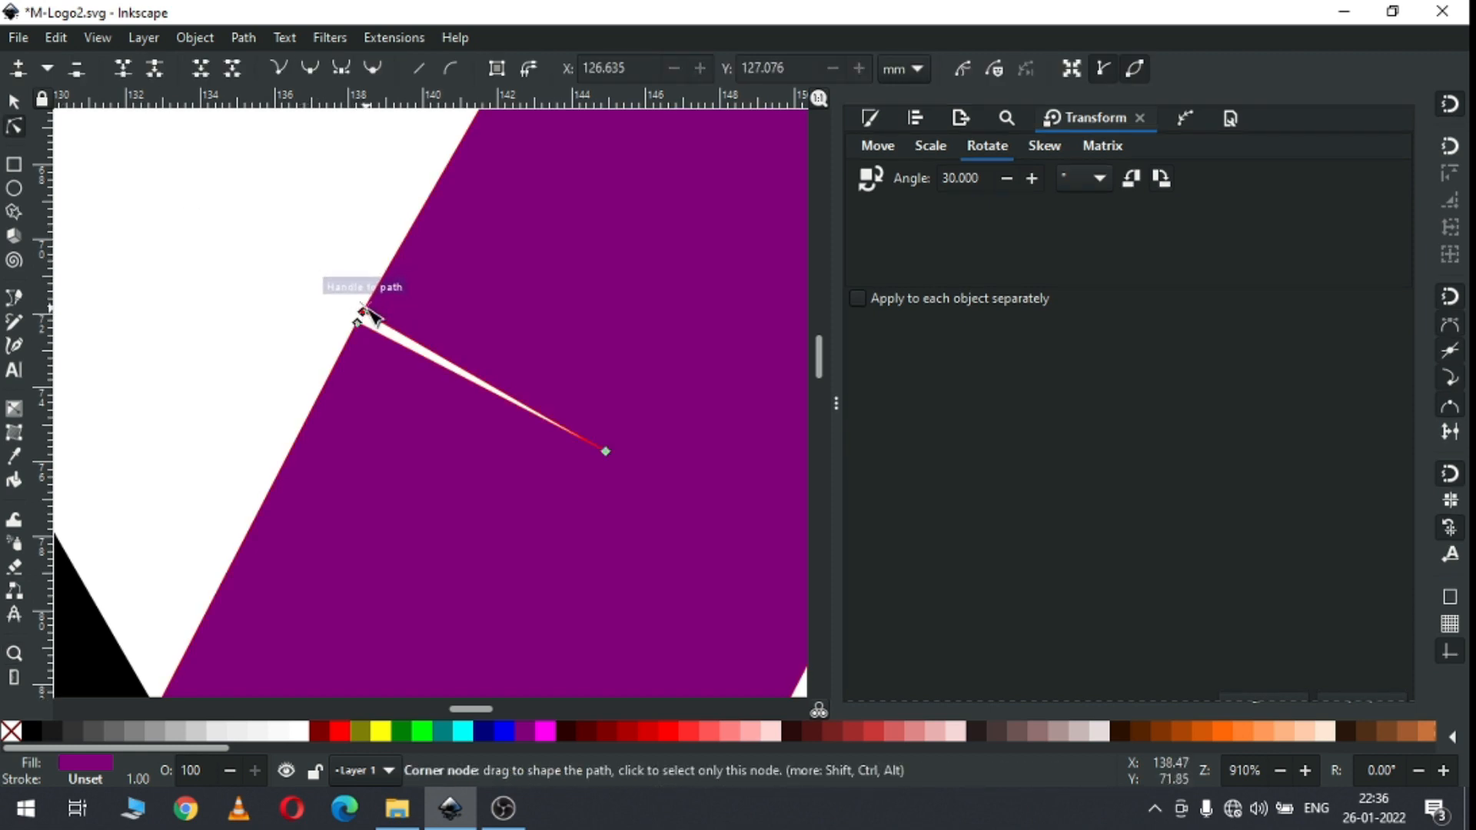
{"action": "left_click_drag", "start_coordinate": [366, 315], "coordinate": [367, 327]}
{"action": "key", "text": "minus"}
{"action": "key", "text": "minus"}
{"action": "key", "text": "minus"}
{"action": "key", "text": "minus"}
{"action": "key", "text": "minus"}
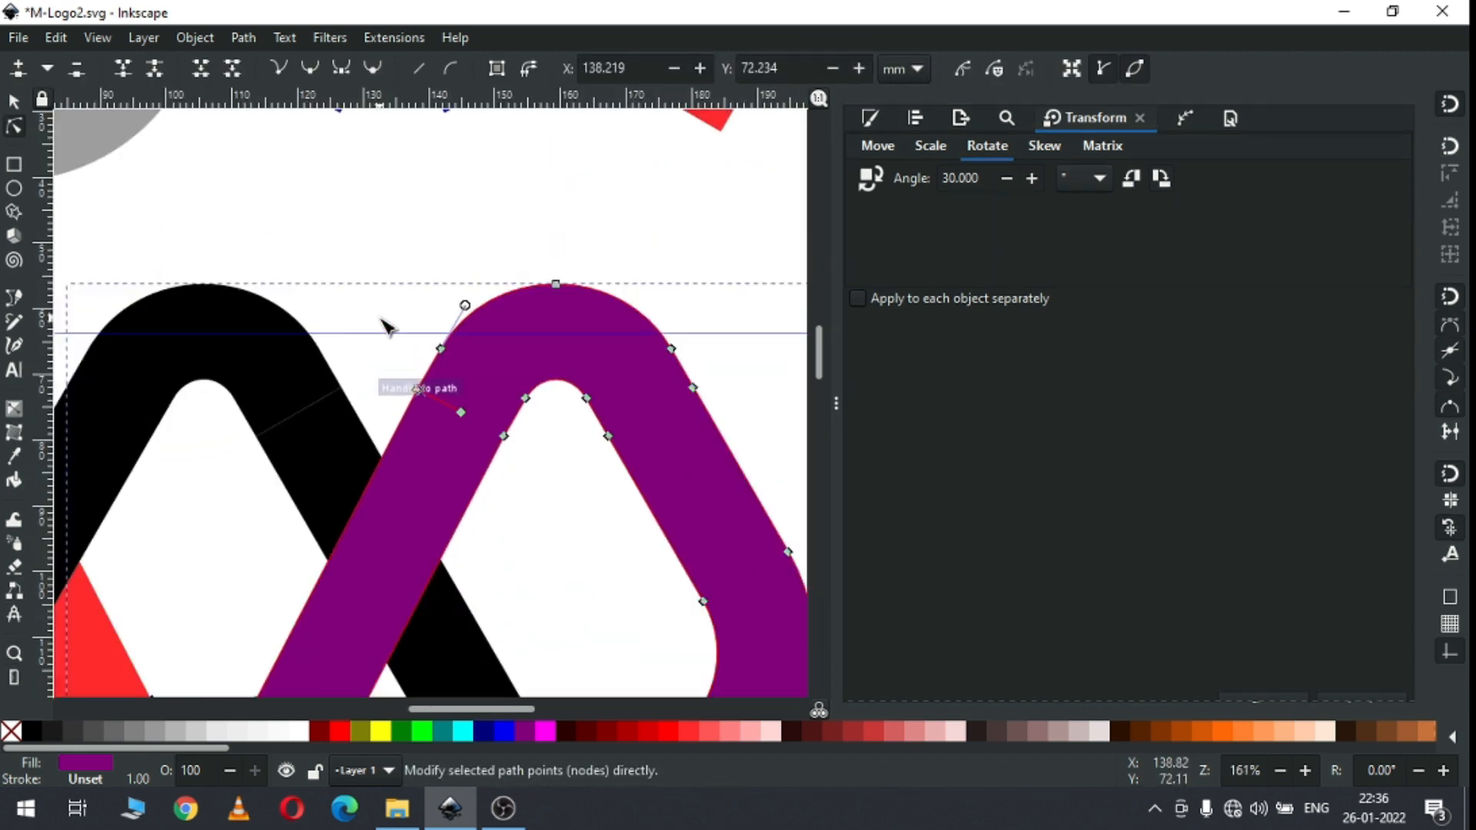
{"action": "key", "text": "minus"}
{"action": "key", "text": "minus"}
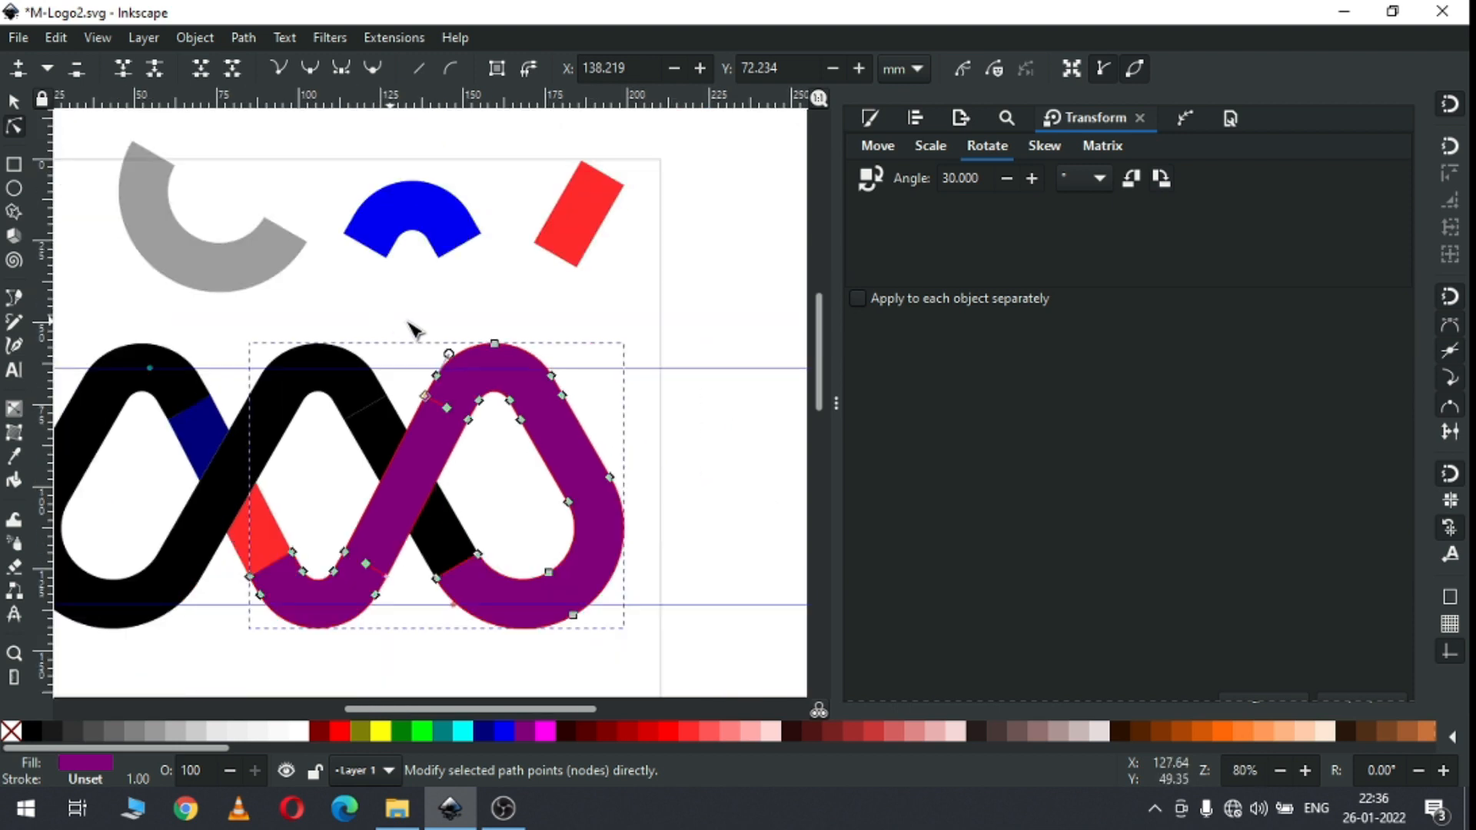
Step: Apply Union to the purple shape to clear the leftover notch nodes
{"action": "left_click", "coordinate": [13, 104]}
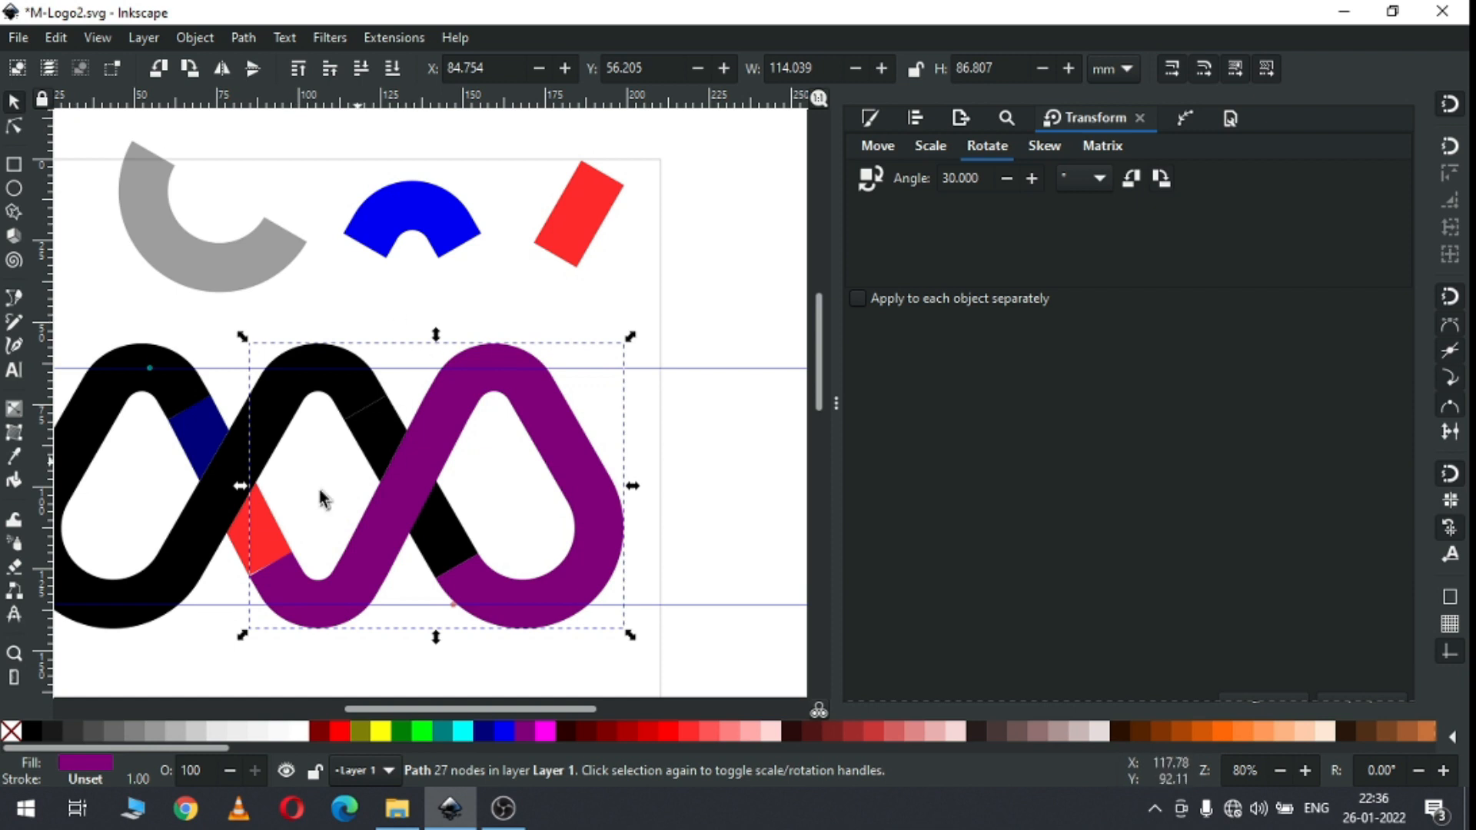
{"action": "left_click", "coordinate": [249, 35]}
{"action": "left_click", "coordinate": [262, 148]}
{"action": "left_click", "coordinate": [15, 127]}
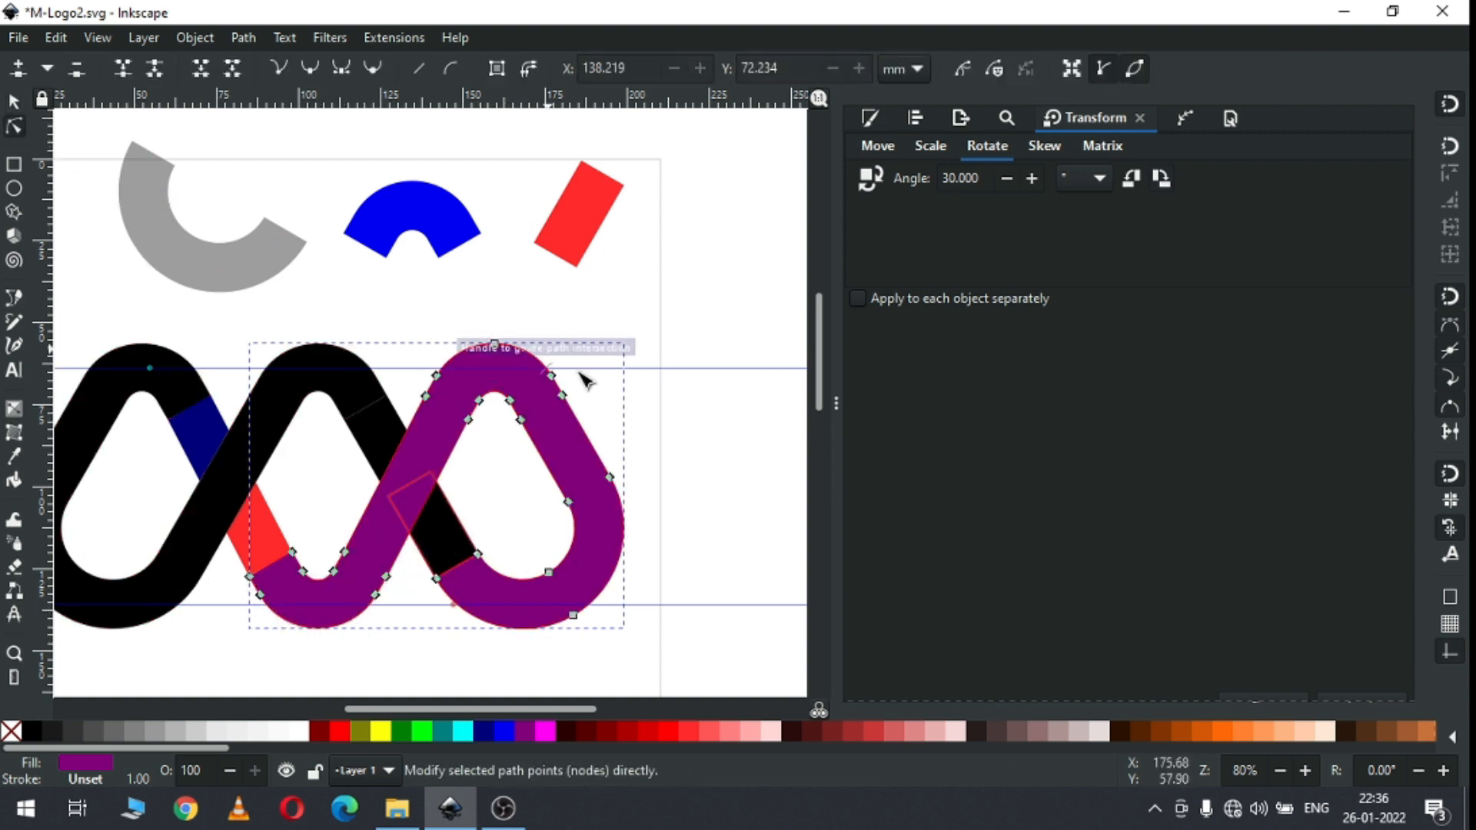
{"action": "left_click", "coordinate": [14, 103]}
{"action": "left_click", "coordinate": [694, 380]}
{"action": "key", "text": "minus"}
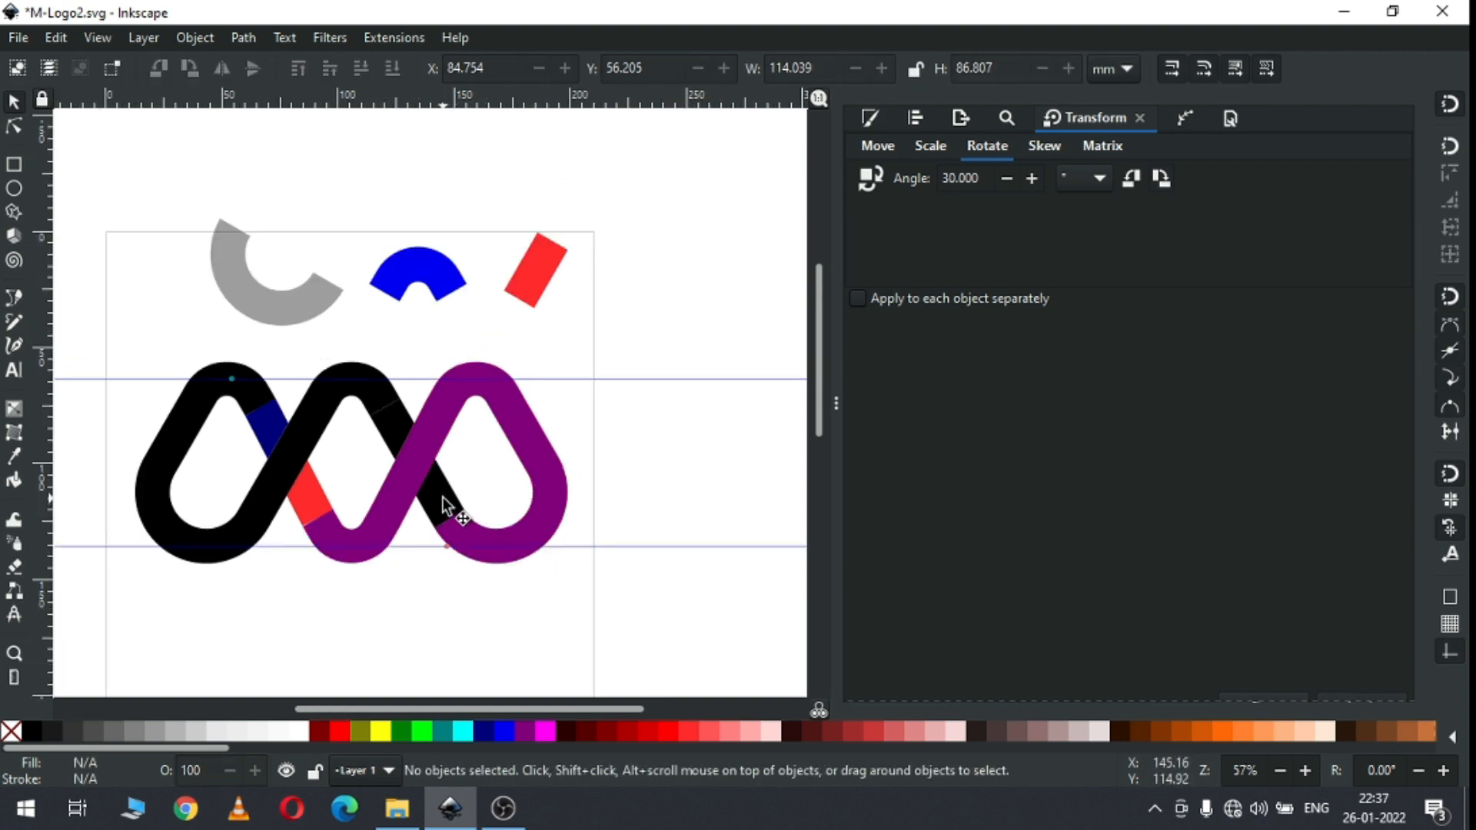
Step: Fill the two black crossing bars, the navy piece and the remaining red piece with teal
{"action": "left_click", "coordinate": [442, 497]}
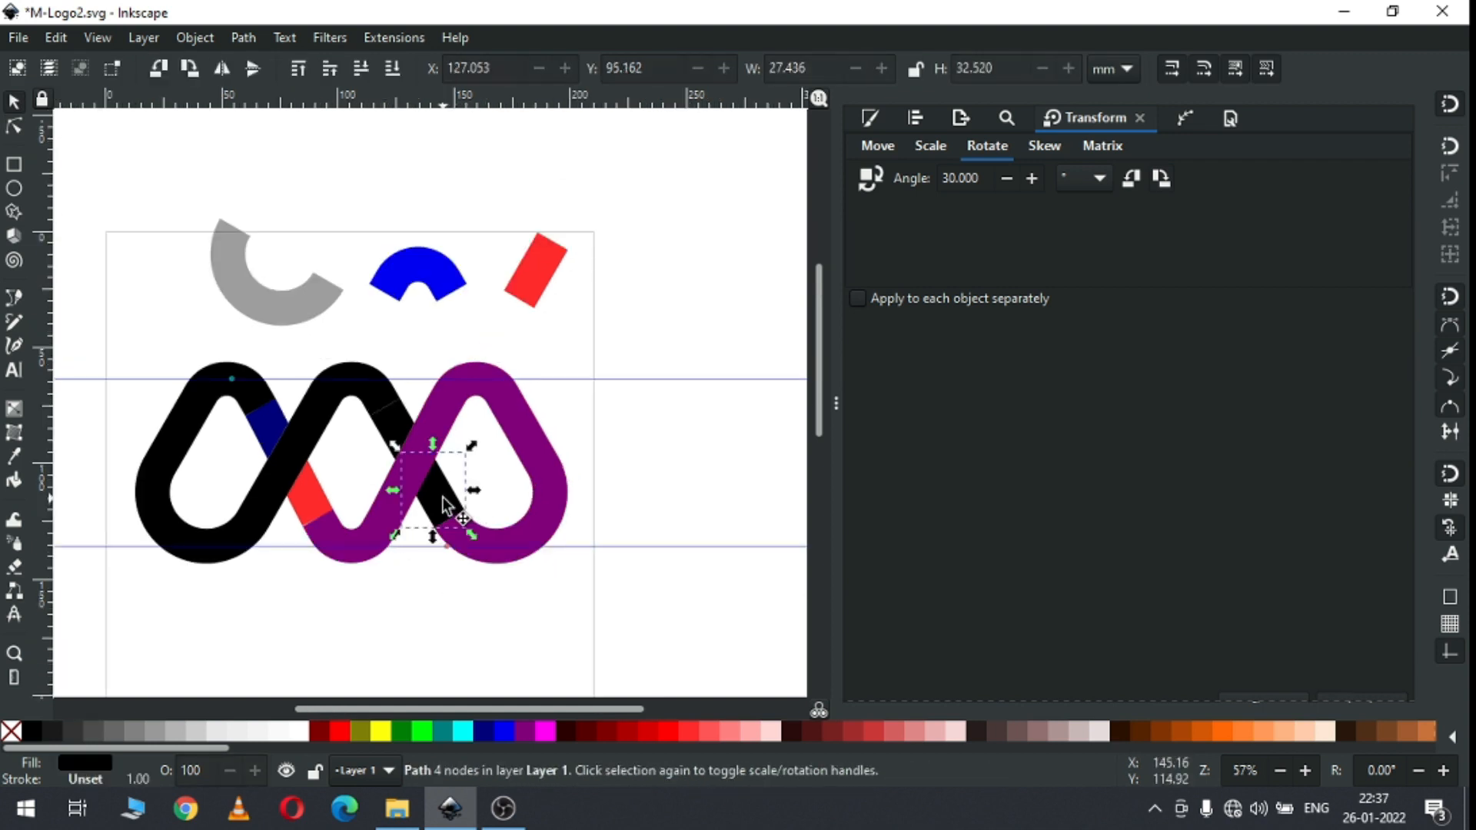
{"action": "left_click", "coordinate": [394, 423], "text": "shift"}
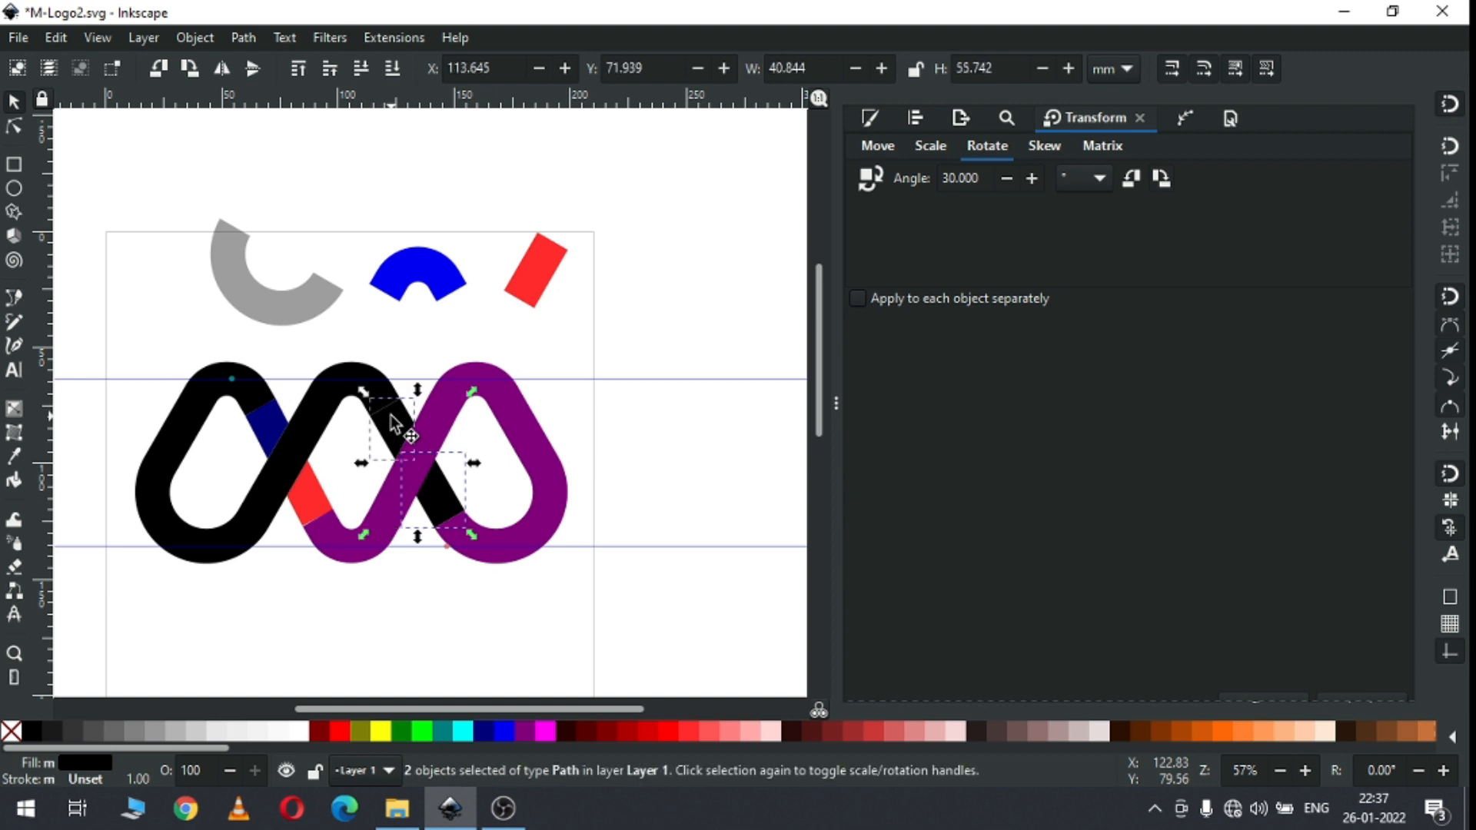
{"action": "left_click", "coordinate": [268, 428], "text": "shift"}
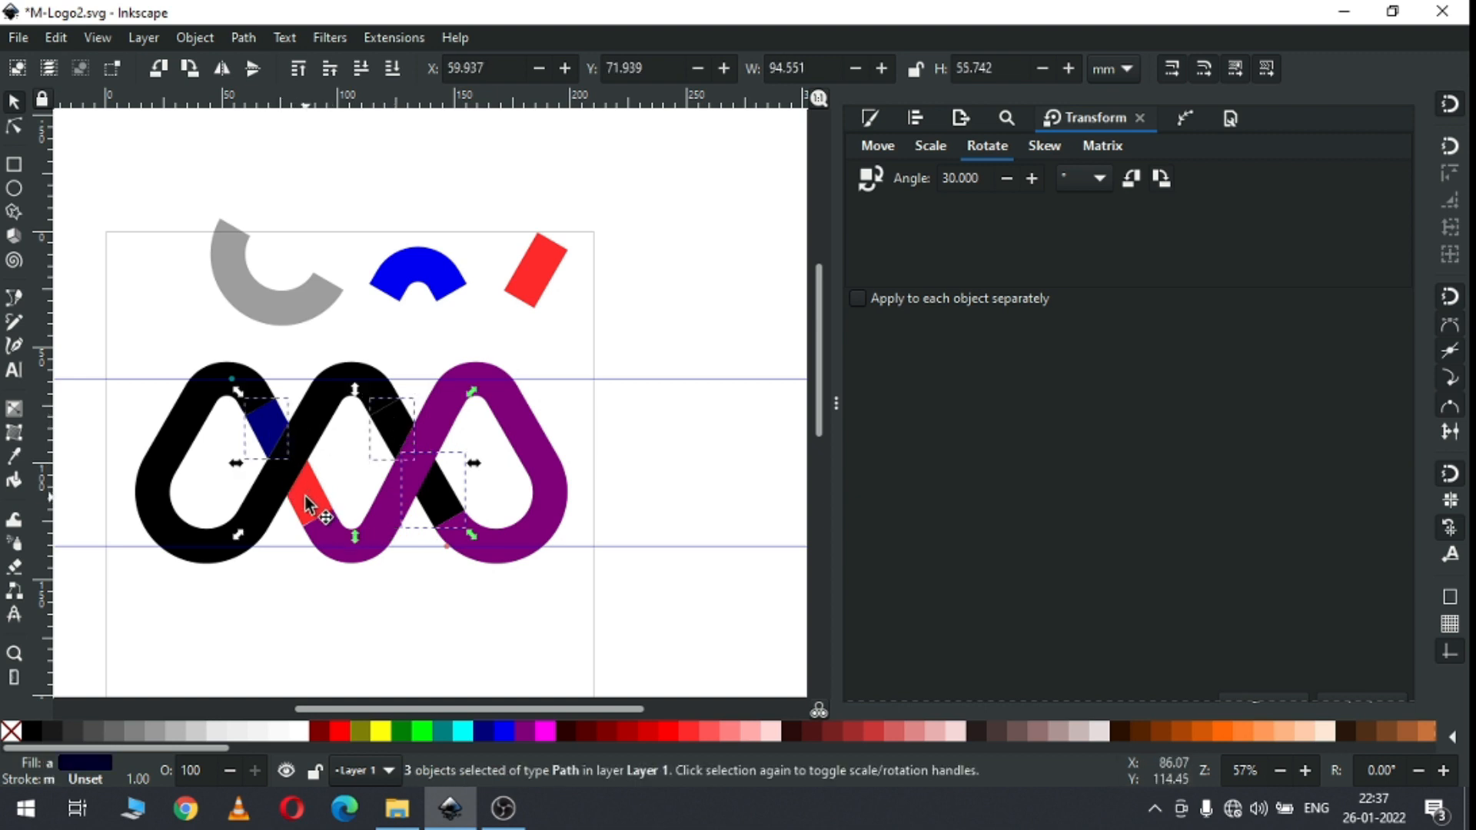
{"action": "left_click", "coordinate": [305, 496], "text": "shift"}
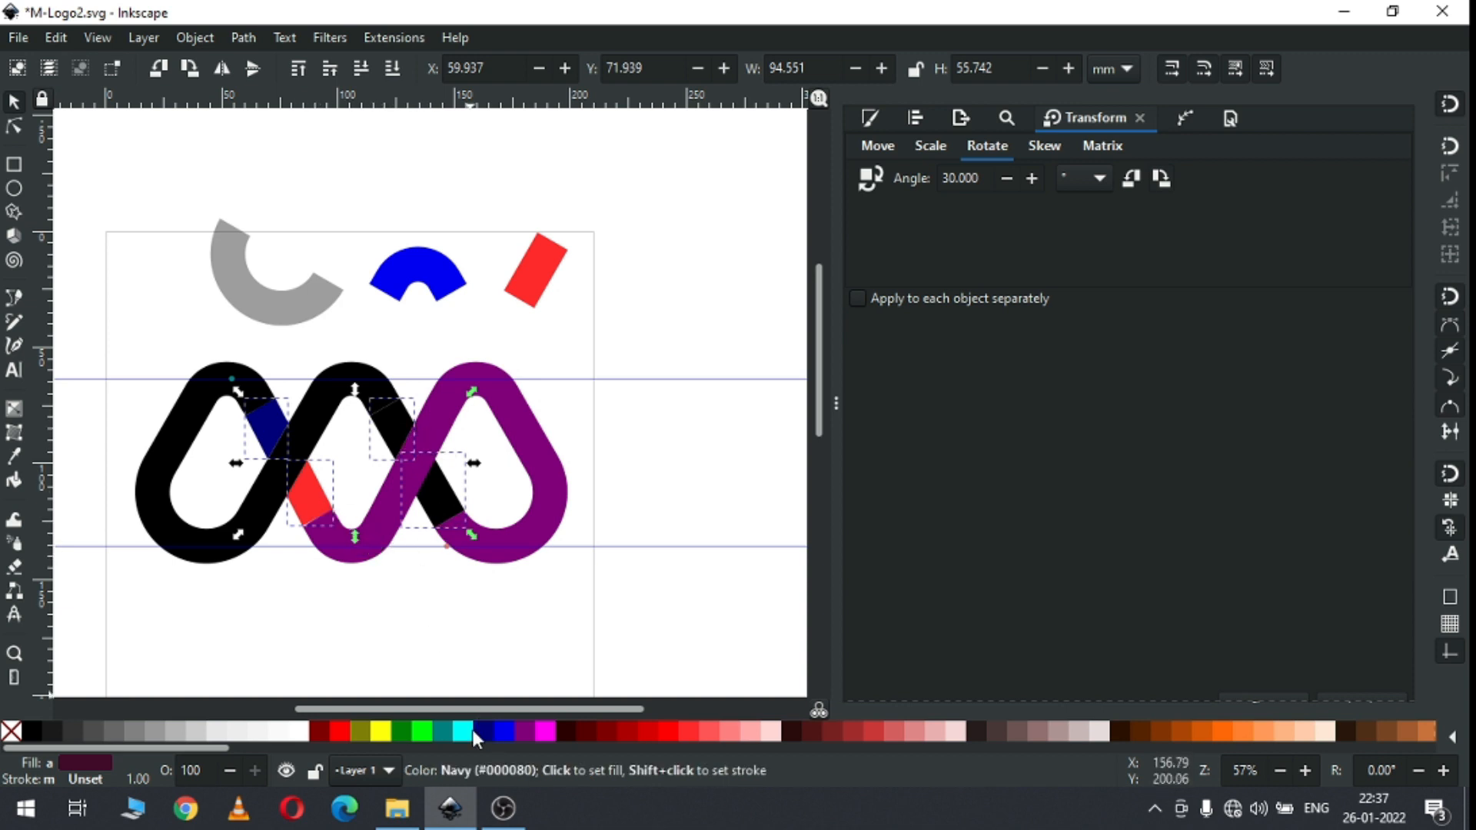
{"action": "left_click", "coordinate": [443, 734]}
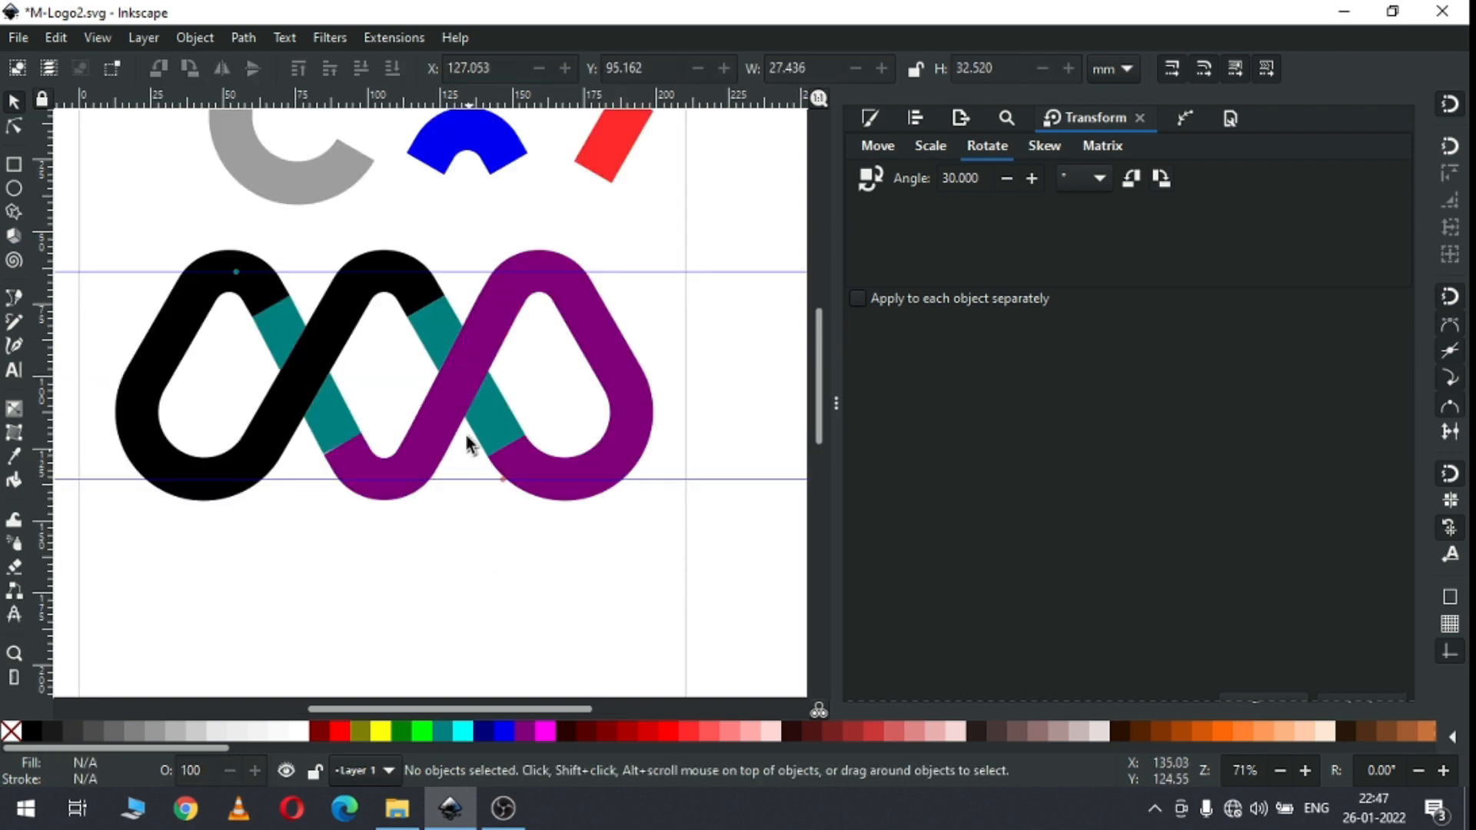
{"action": "left_click_drag", "start_coordinate": [487, 423], "coordinate": [571, 586]}
{"action": "key", "text": "Escape"}
{"action": "left_click", "coordinate": [570, 575]}
Step: Save the M logo document
{"action": "key", "text": "ctrl+s"}
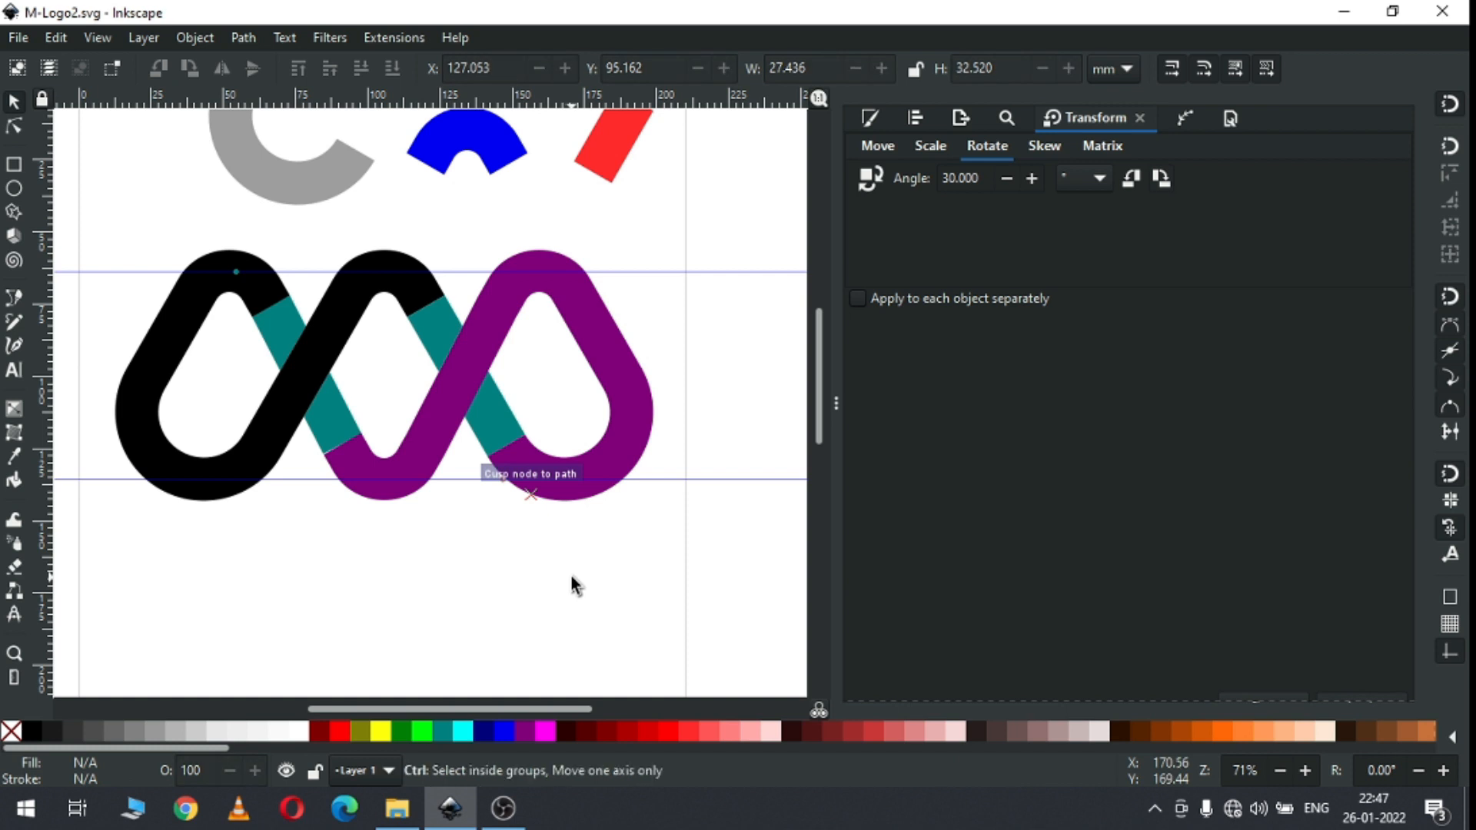
Step: Duplicate the purple shape and fill the copy with the very dark red #2B0000
{"action": "left_click", "coordinate": [498, 314]}
{"action": "right_click", "coordinate": [500, 315]}
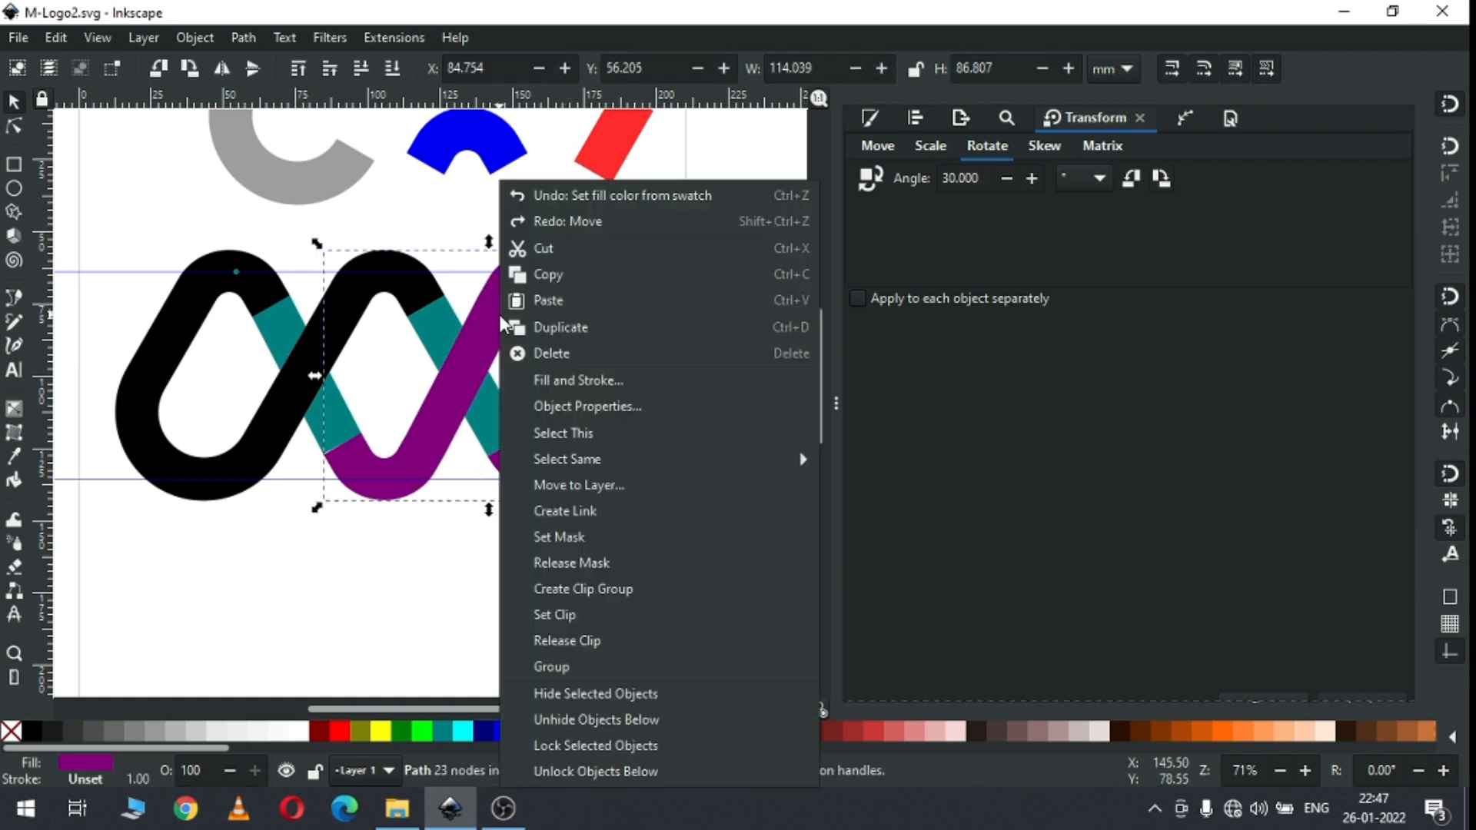
{"action": "left_click", "coordinate": [595, 331]}
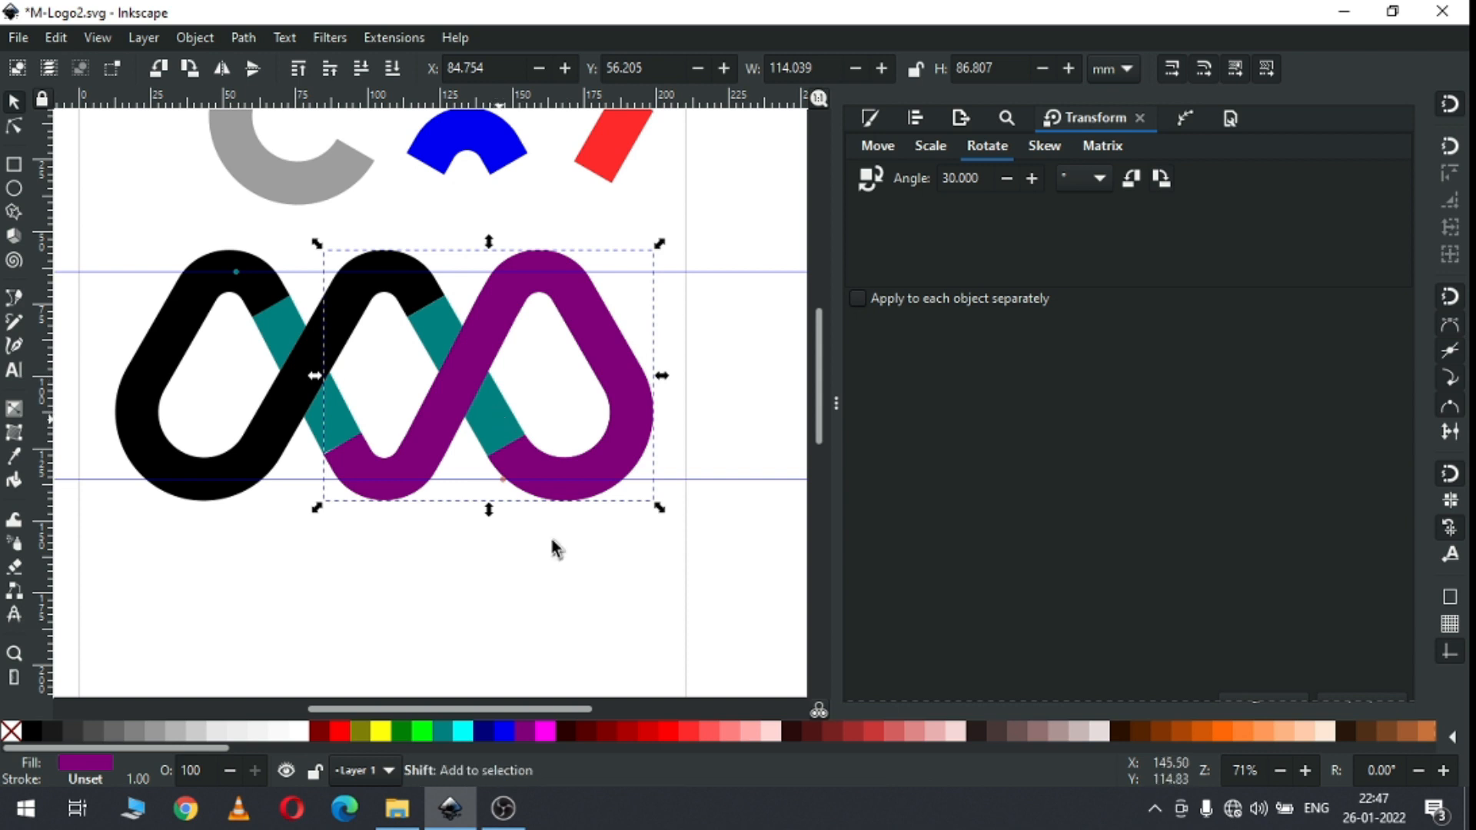
{"action": "left_click", "coordinate": [556, 727]}
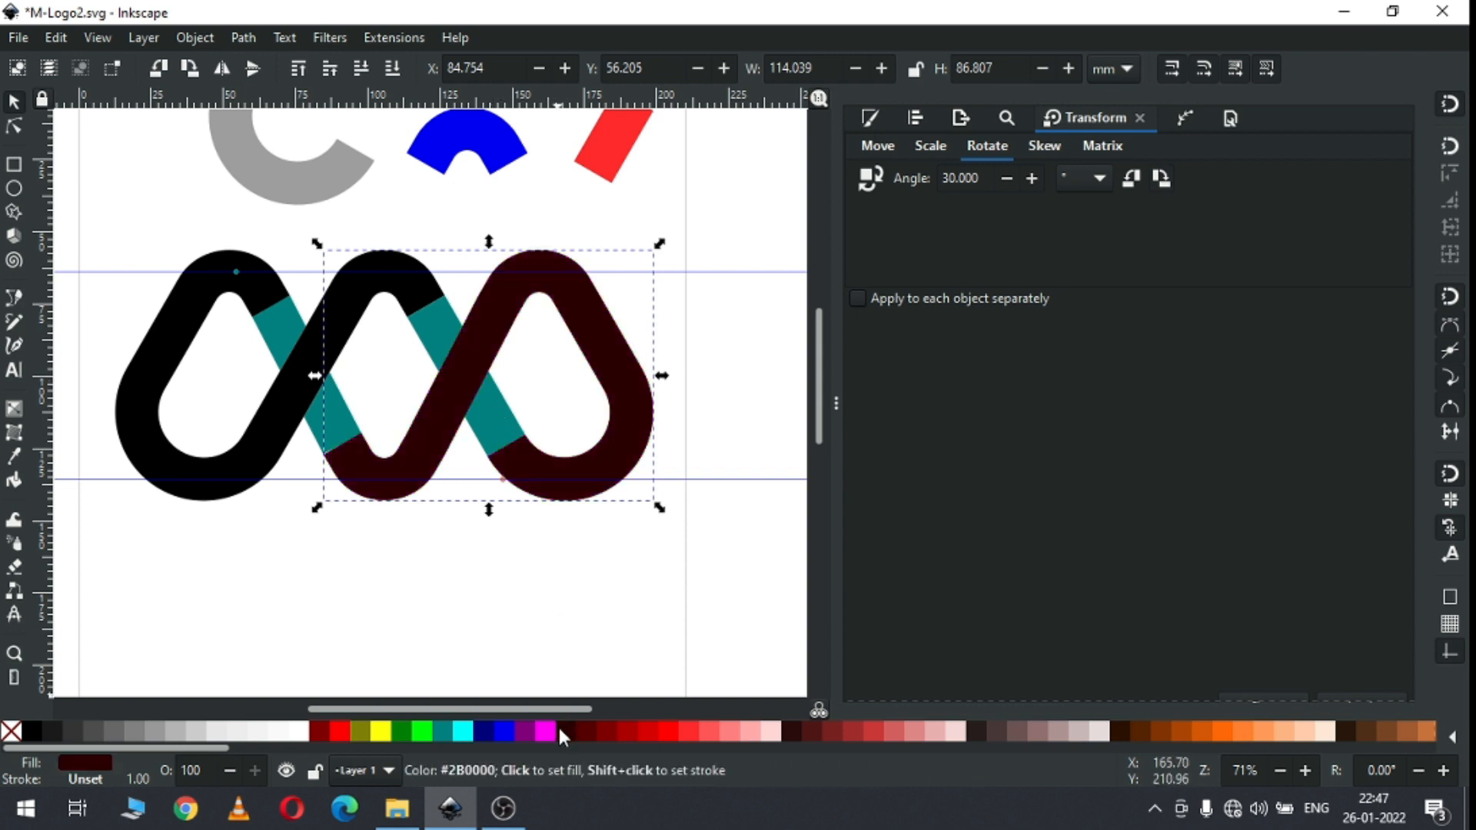
Step: Subtract the dark duplicate from the teal piece crossing beneath it using Difference, and save the document
{"action": "left_click", "coordinate": [496, 422], "text": "shift"}
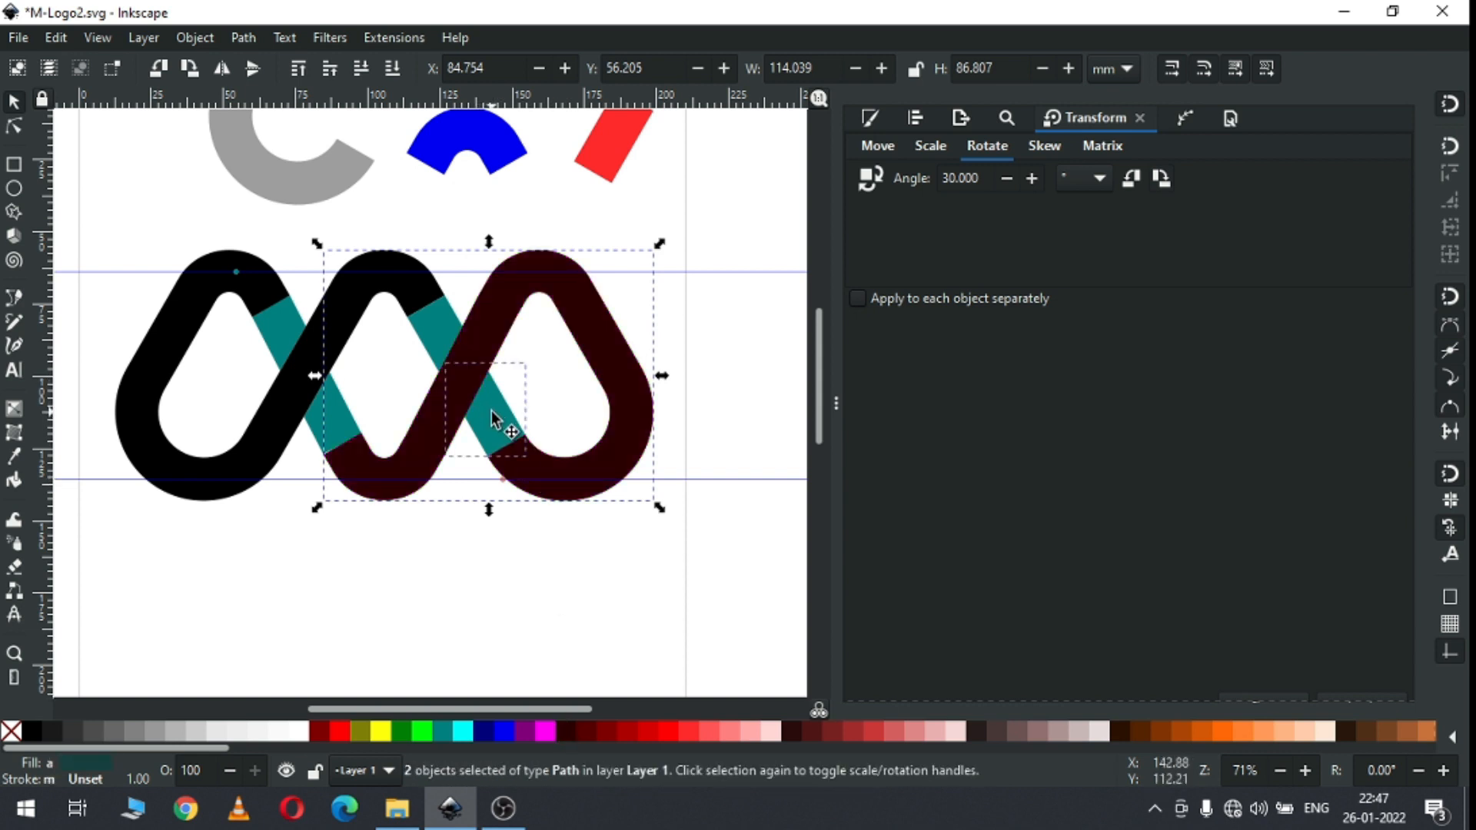
{"action": "left_click", "coordinate": [244, 38]}
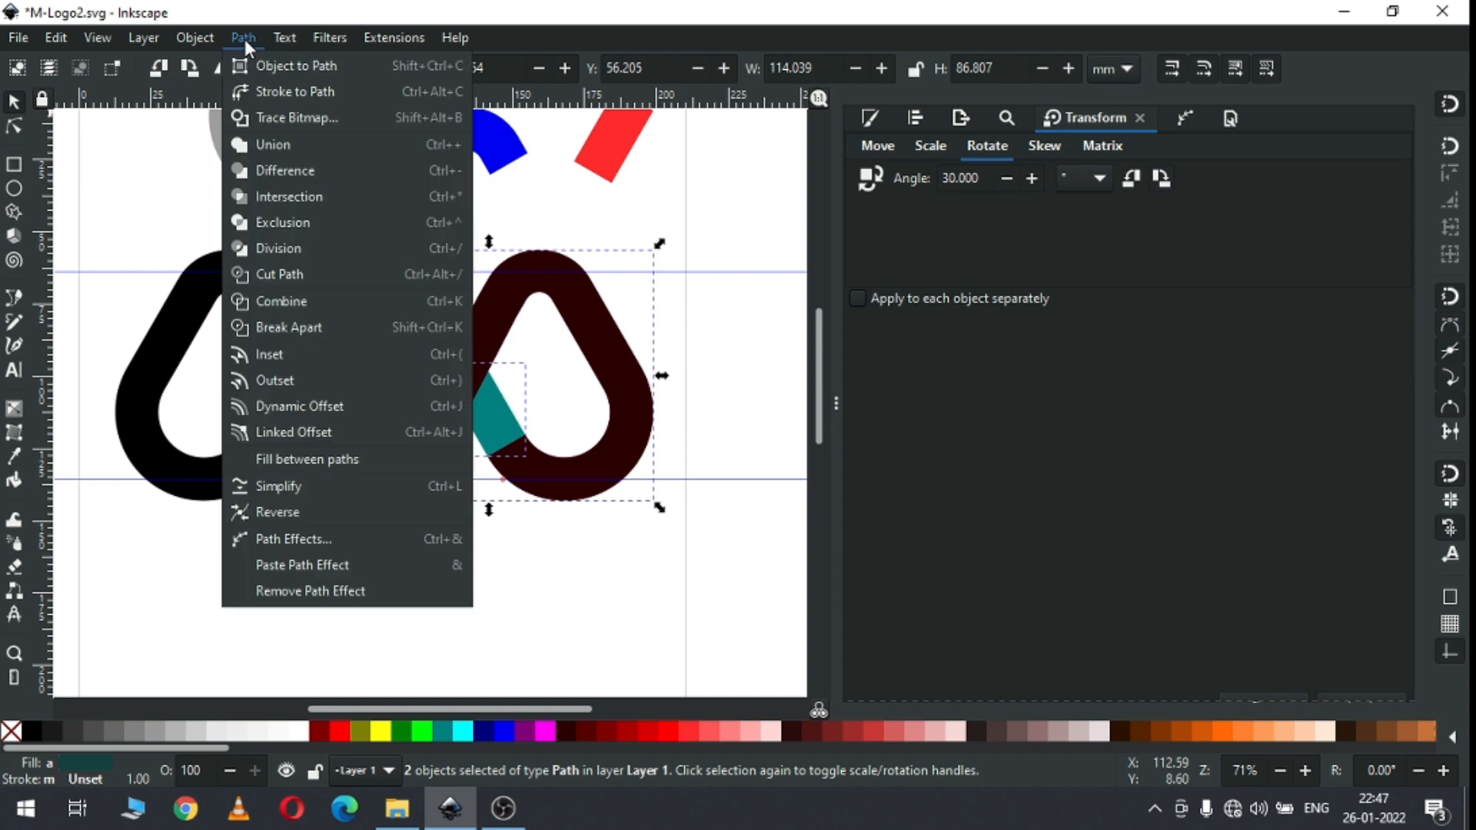
{"action": "left_click", "coordinate": [275, 170]}
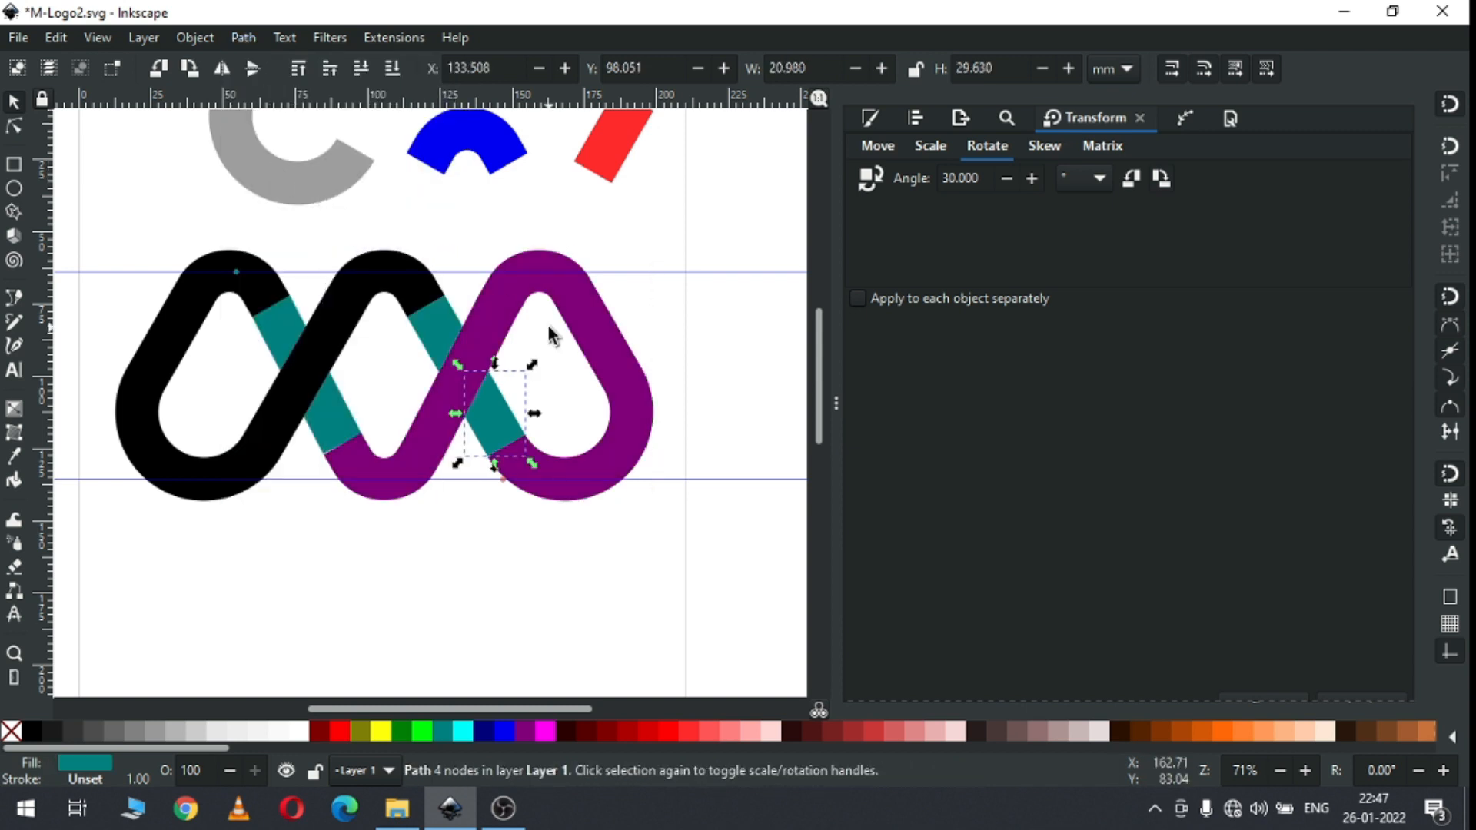
{"action": "left_click", "coordinate": [678, 343]}
{"action": "key", "text": "ctrl+s"}
Step: Fill the black looped shape of the M with maroon and deselect it
{"action": "scroll", "coordinate": [649, 332], "scroll_direction": "up", "scroll_amount": 1}
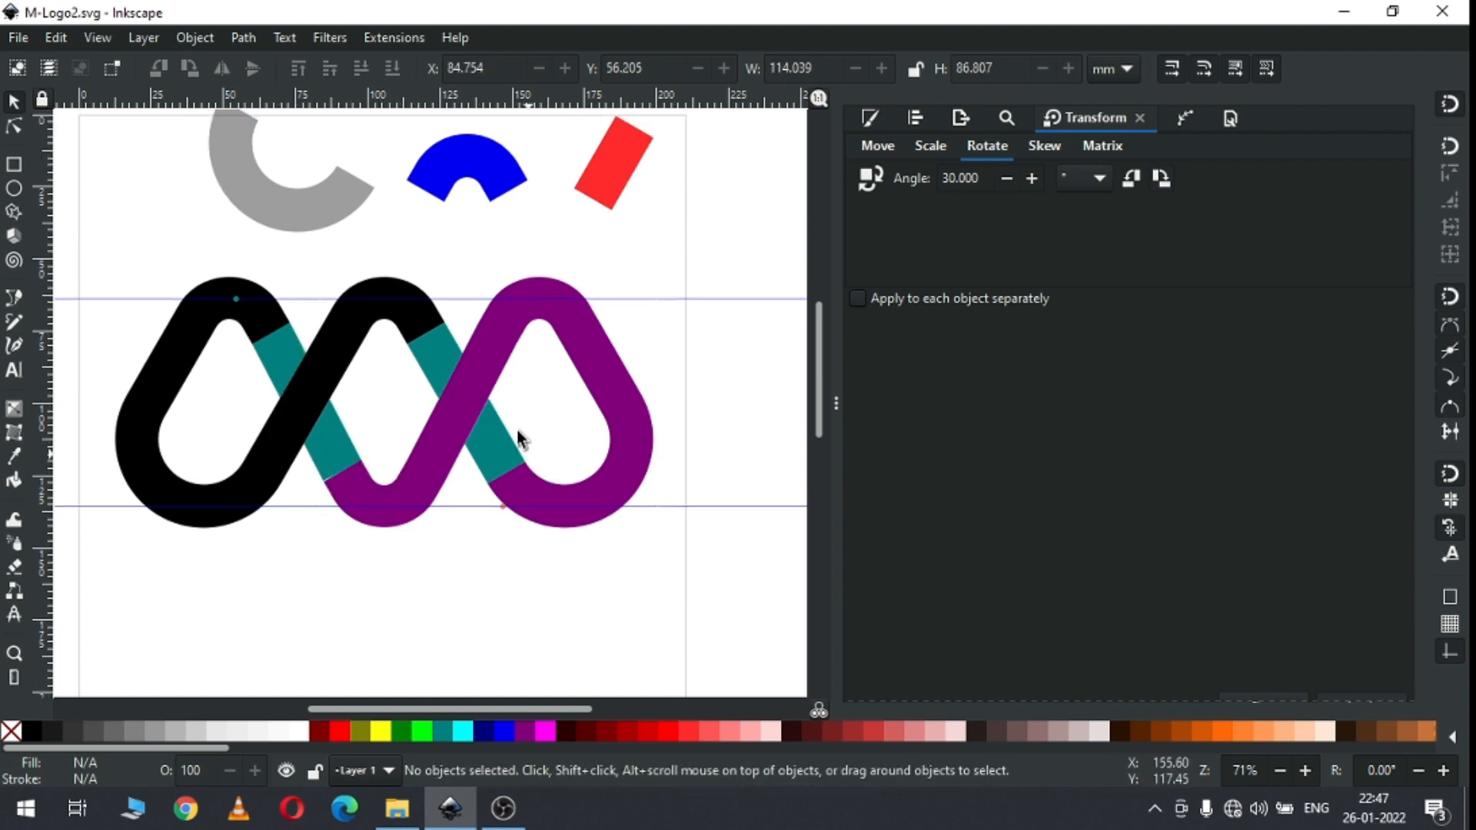
{"action": "left_click", "coordinate": [246, 483]}
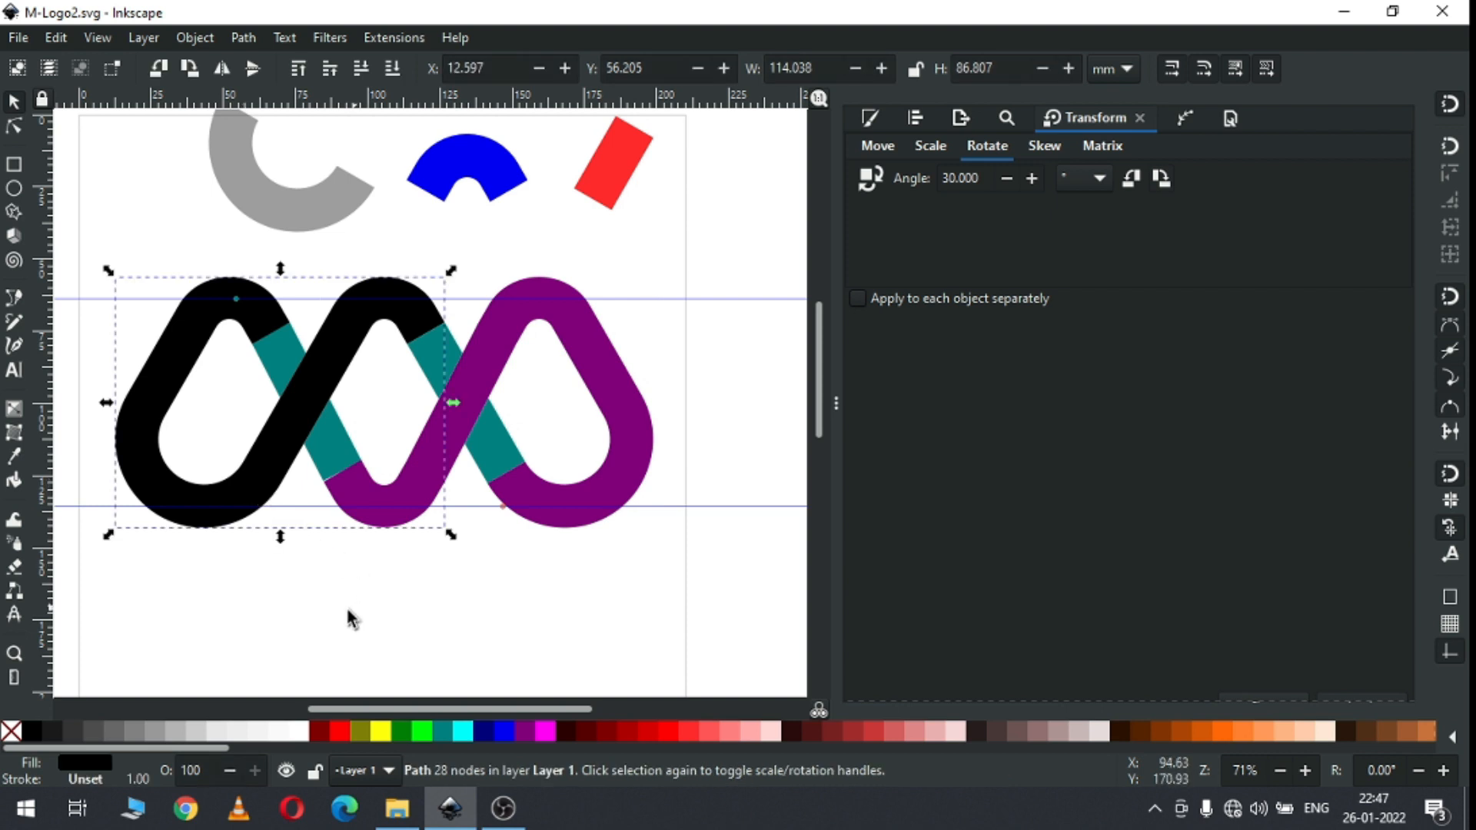
{"action": "left_click", "coordinate": [319, 731]}
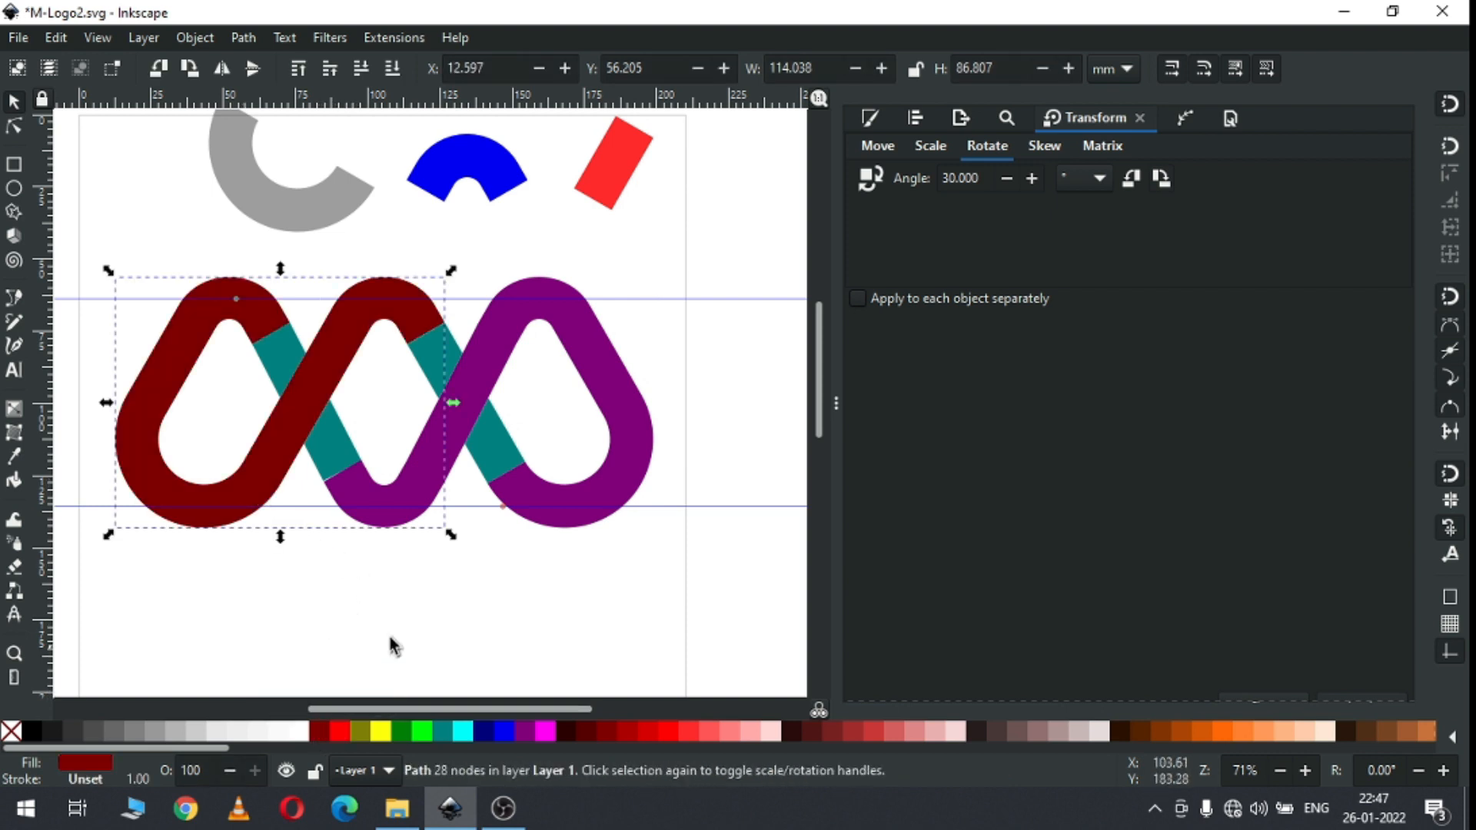
{"action": "left_click", "coordinate": [428, 615]}
Step: Select the lower teal piece of the diagonal bar that passes behind the purple shape
{"action": "left_click", "coordinate": [509, 444]}
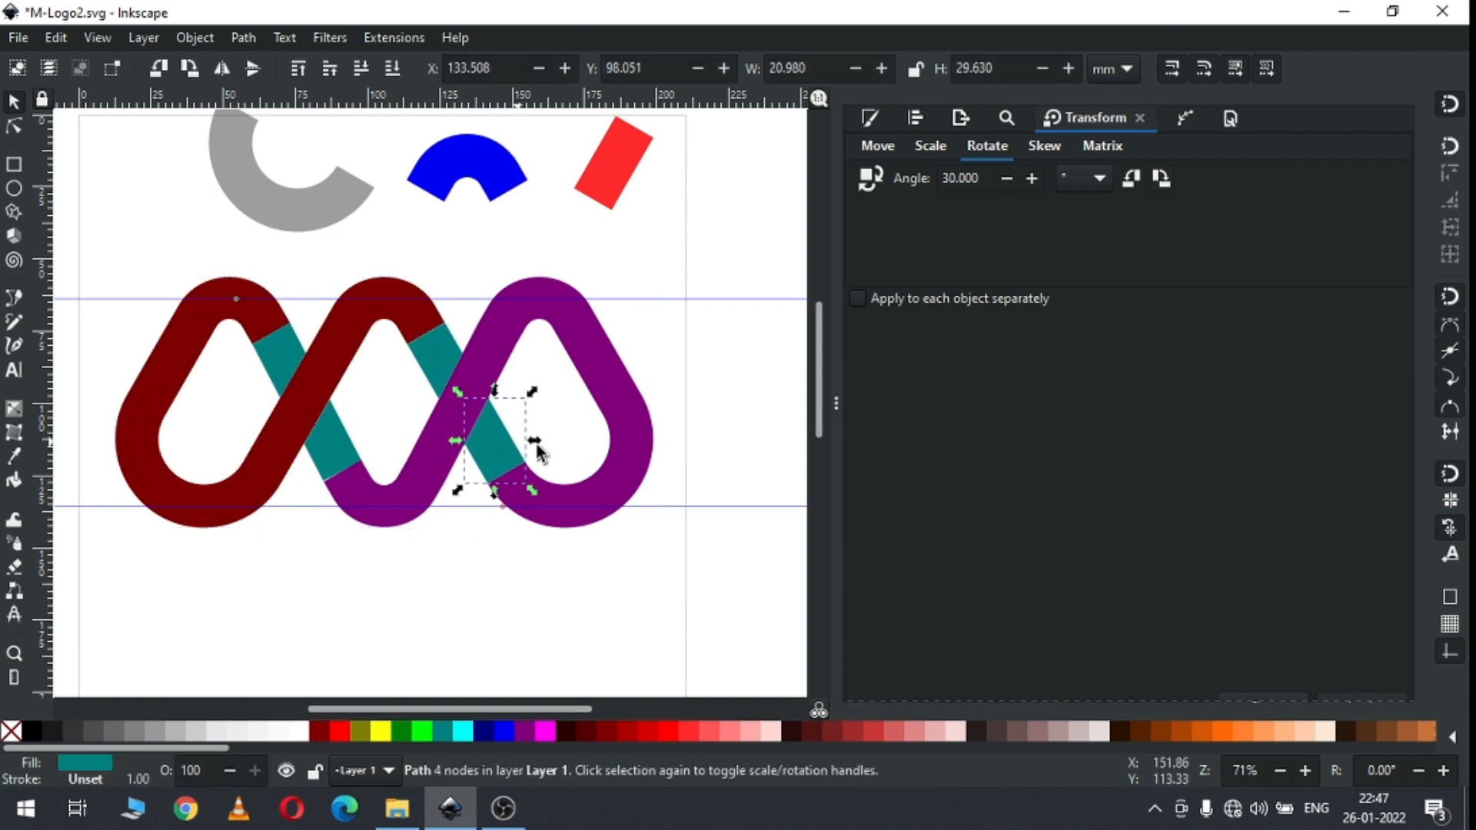
Step: Duplicate the four teal diagonal segments that connect the M-shaped logo's loops
{"action": "left_click", "coordinate": [436, 348], "text": "shift"}
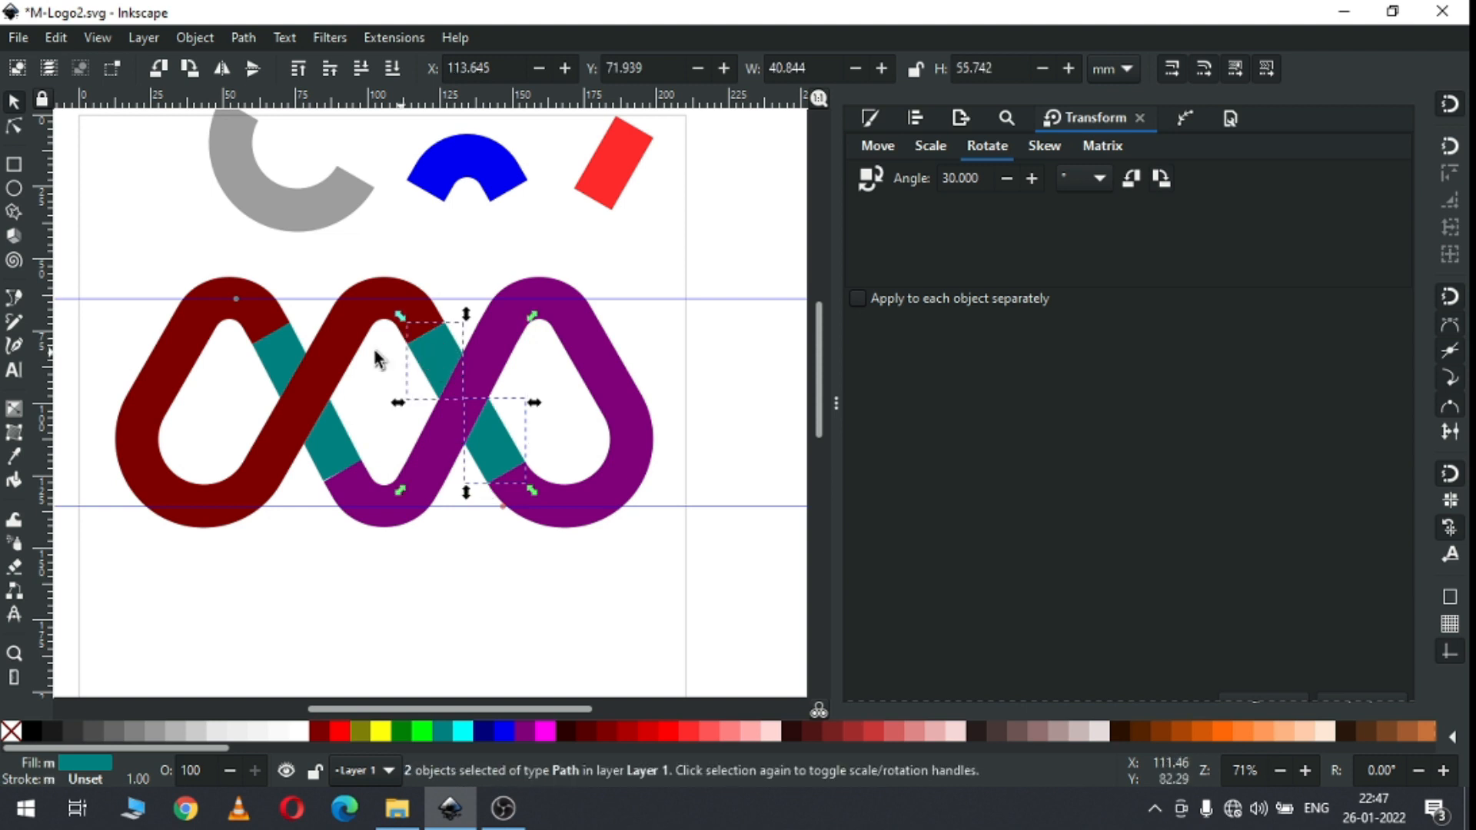
{"action": "left_click", "coordinate": [275, 360], "text": "shift"}
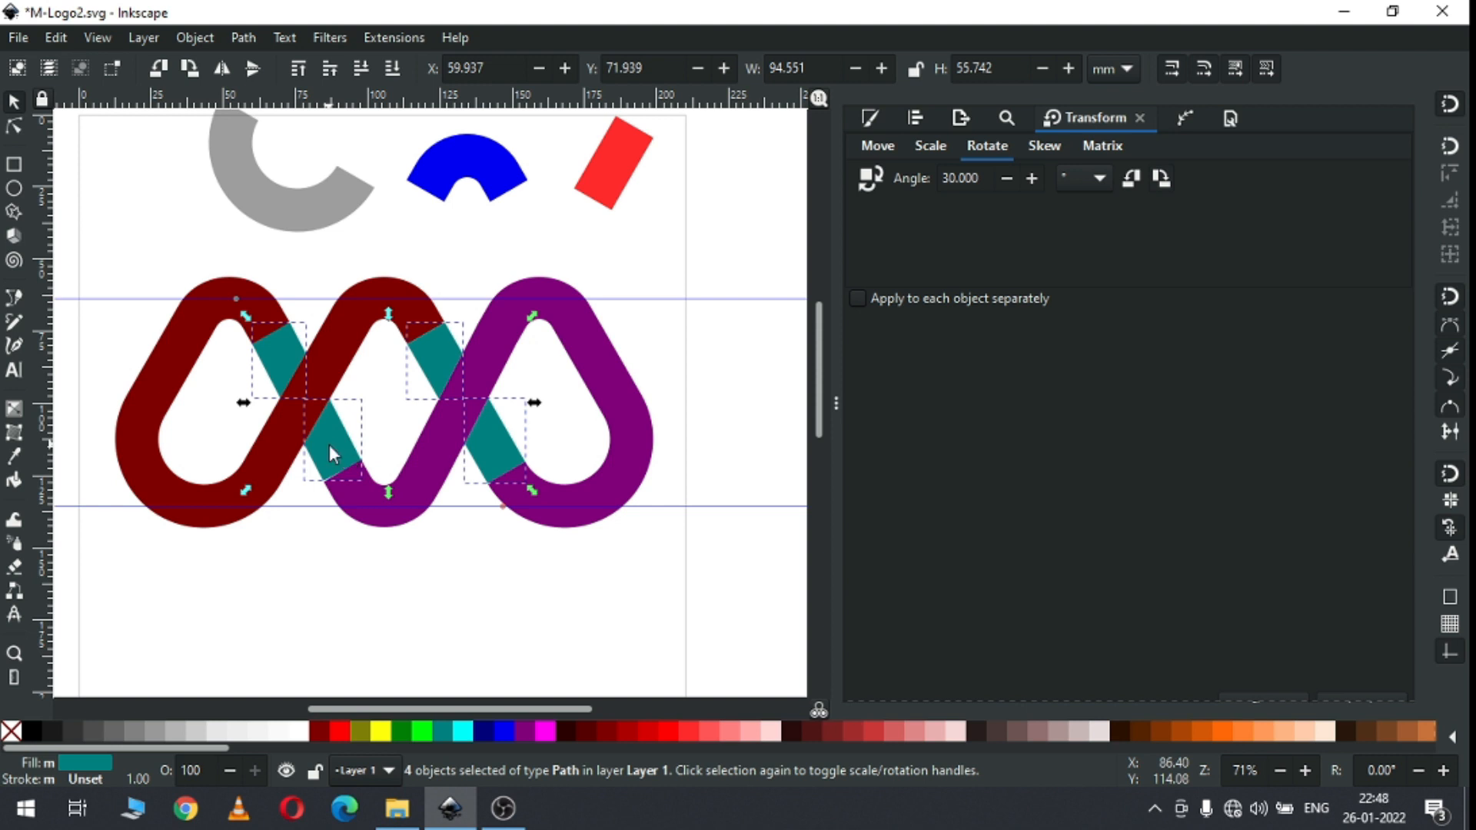
{"action": "right_click", "coordinate": [330, 445]}
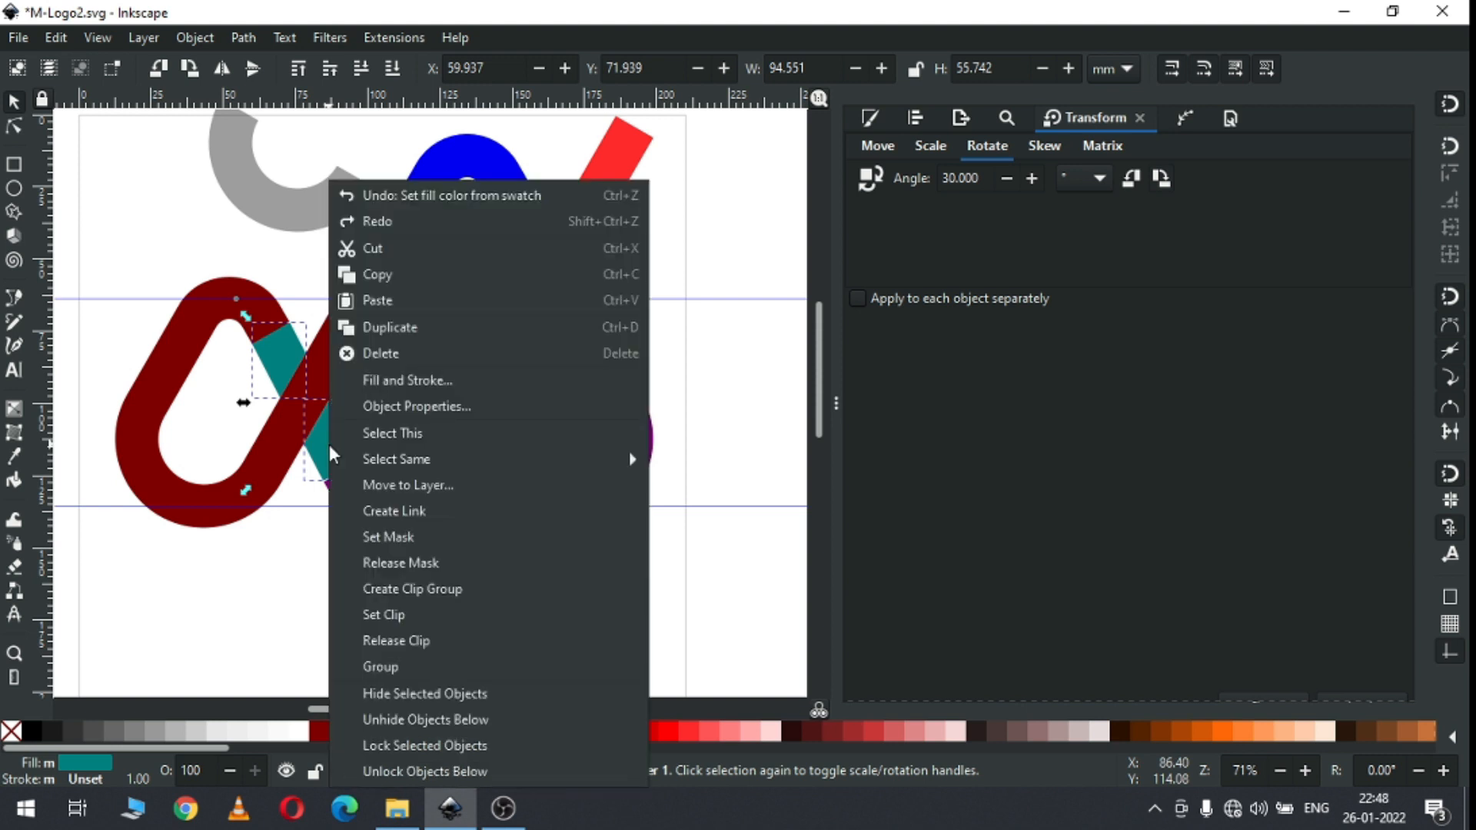
{"action": "left_click", "coordinate": [426, 329]}
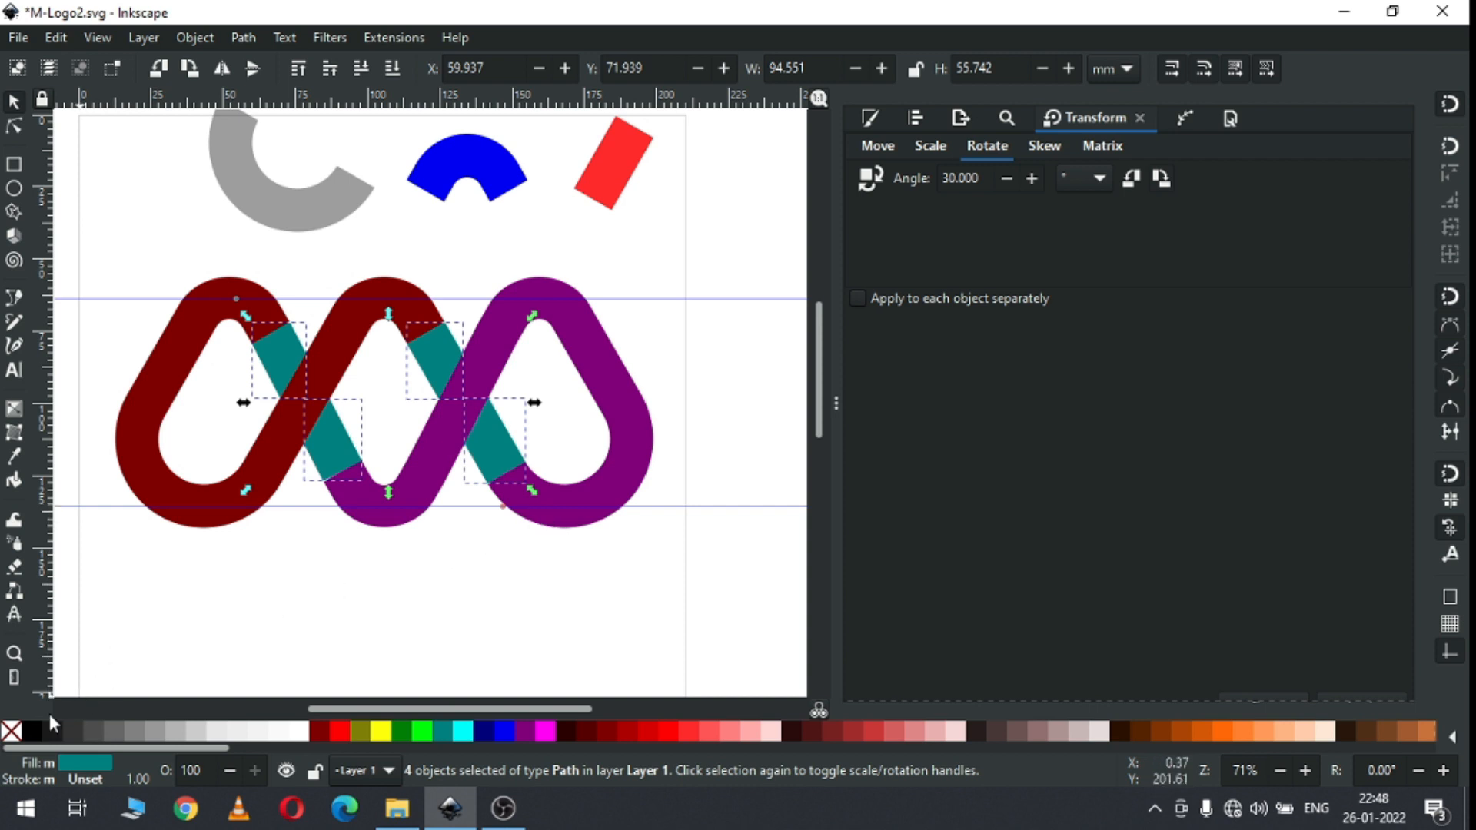
Step: Fill the duplicated segments with black and lower them to the bottom of the stacking order
{"action": "left_click", "coordinate": [30, 732]}
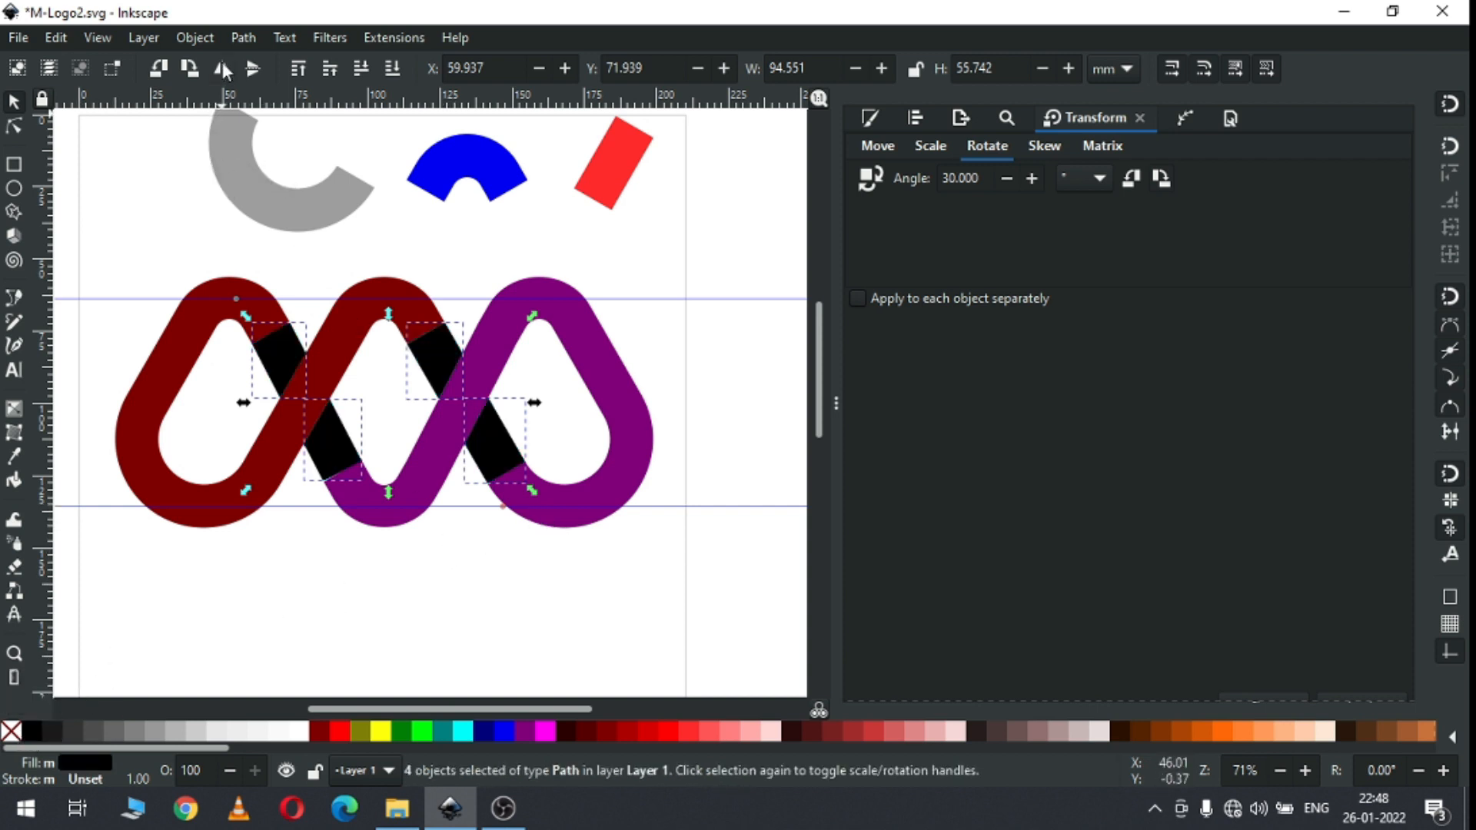
{"action": "left_click", "coordinate": [192, 38]}
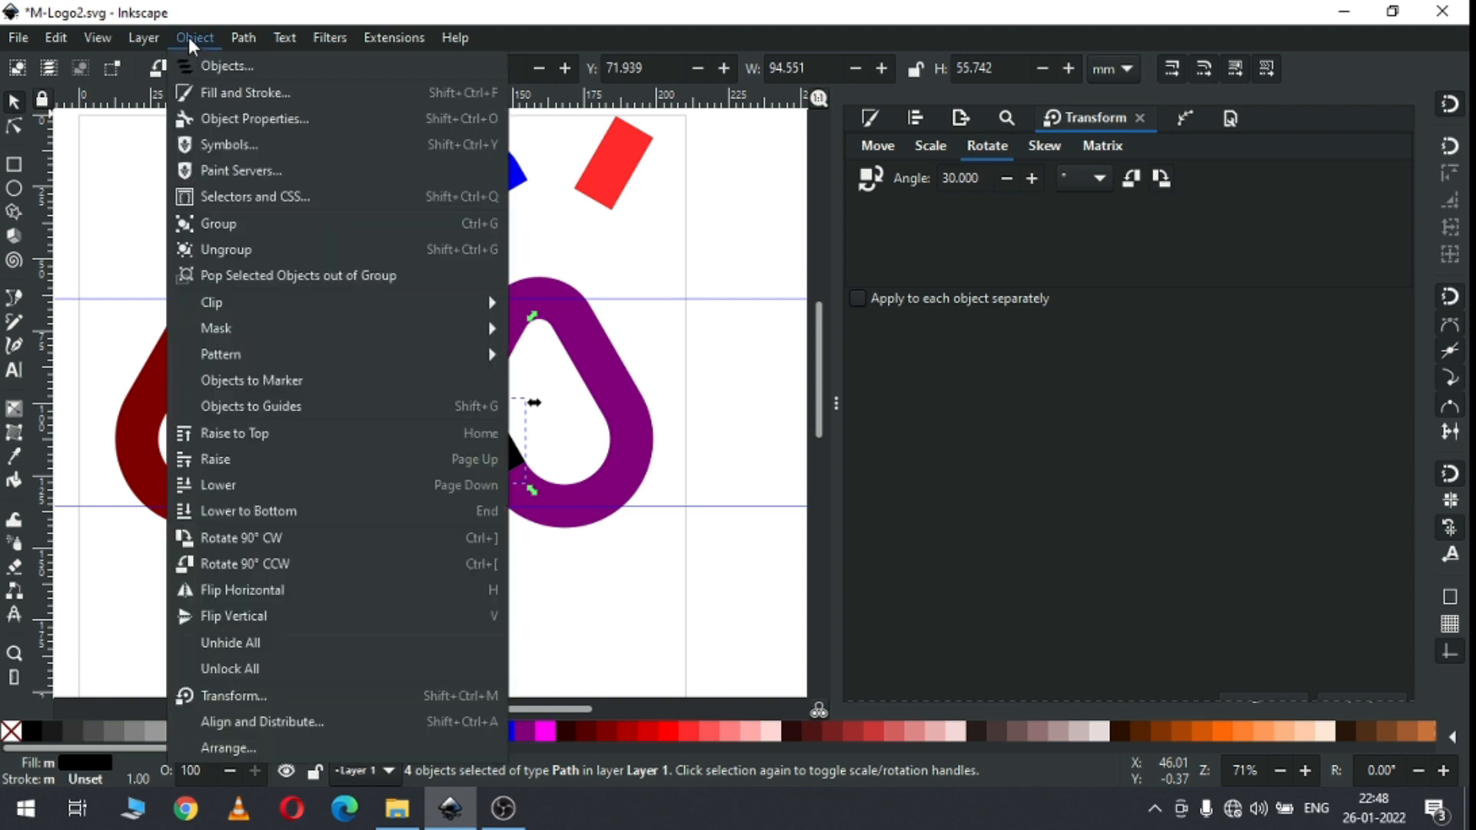
{"action": "left_click", "coordinate": [234, 509]}
{"action": "left_click", "coordinate": [529, 532]}
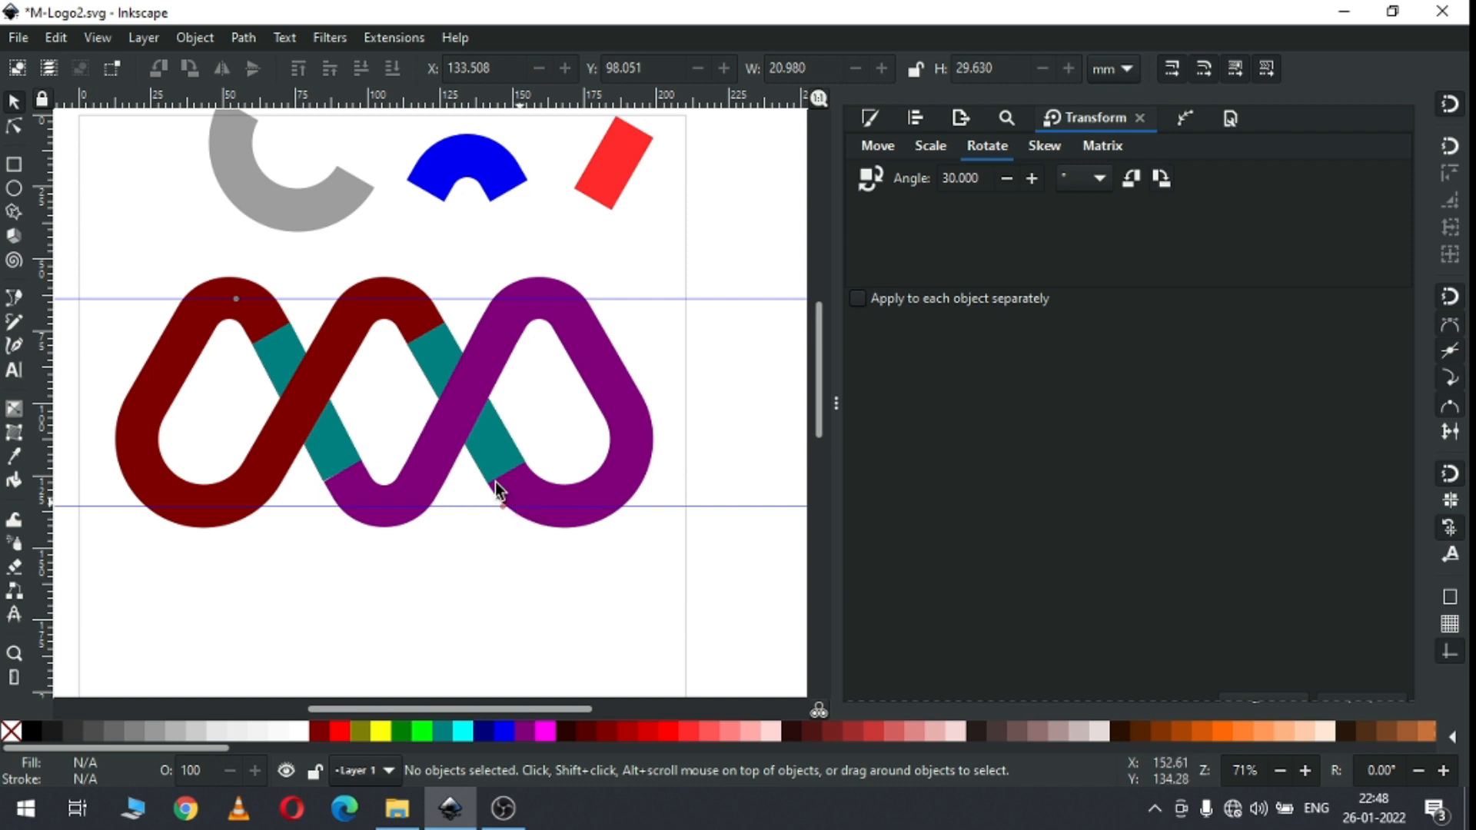
Step: Union the purple shape with the lower teal segment that joins its right-hand loop
{"action": "left_click", "coordinate": [484, 452]}
{"action": "left_click", "coordinate": [469, 444], "text": "shift"}
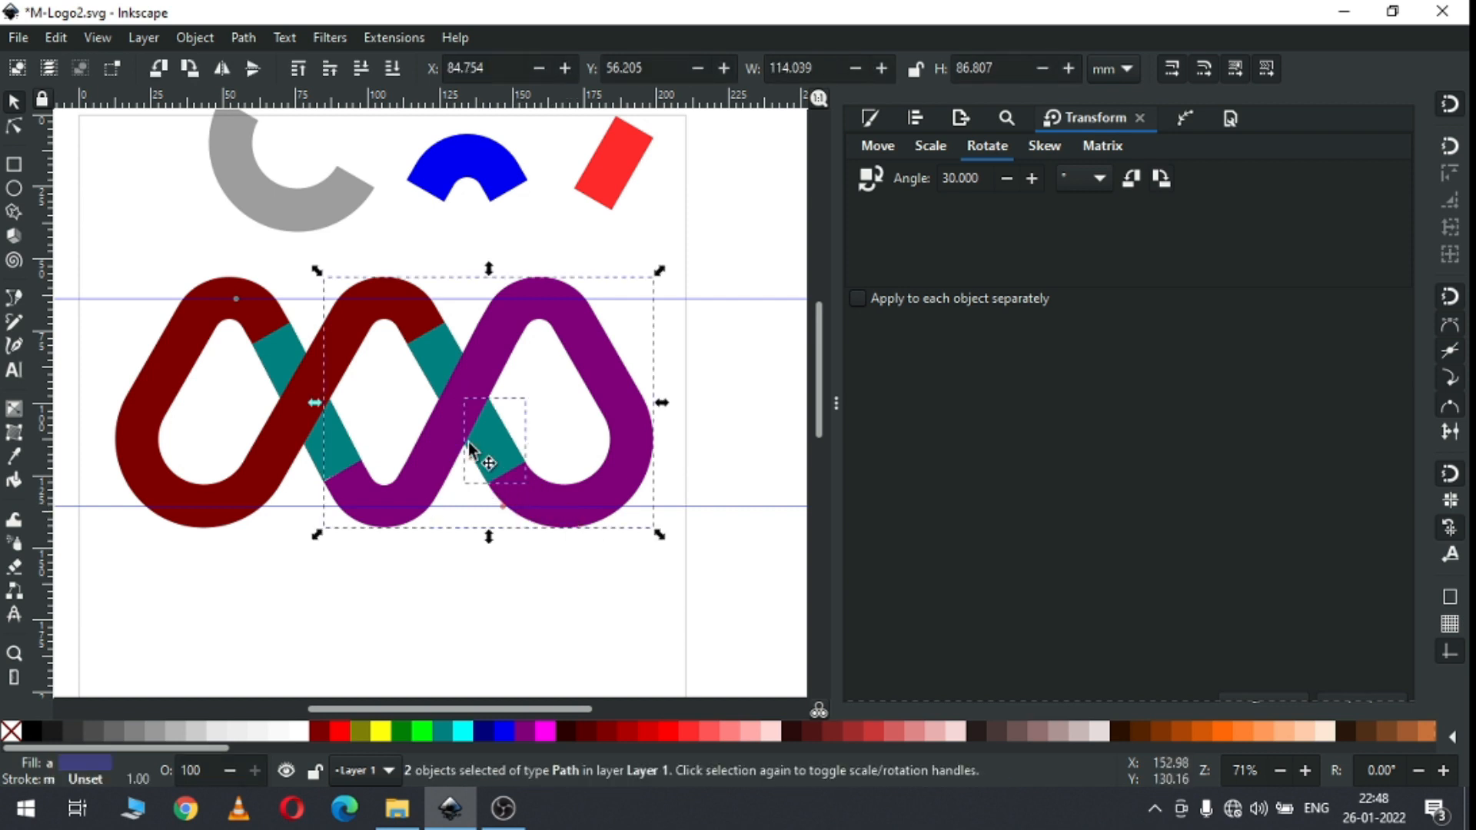
{"action": "left_click", "coordinate": [241, 39]}
{"action": "left_click", "coordinate": [248, 144]}
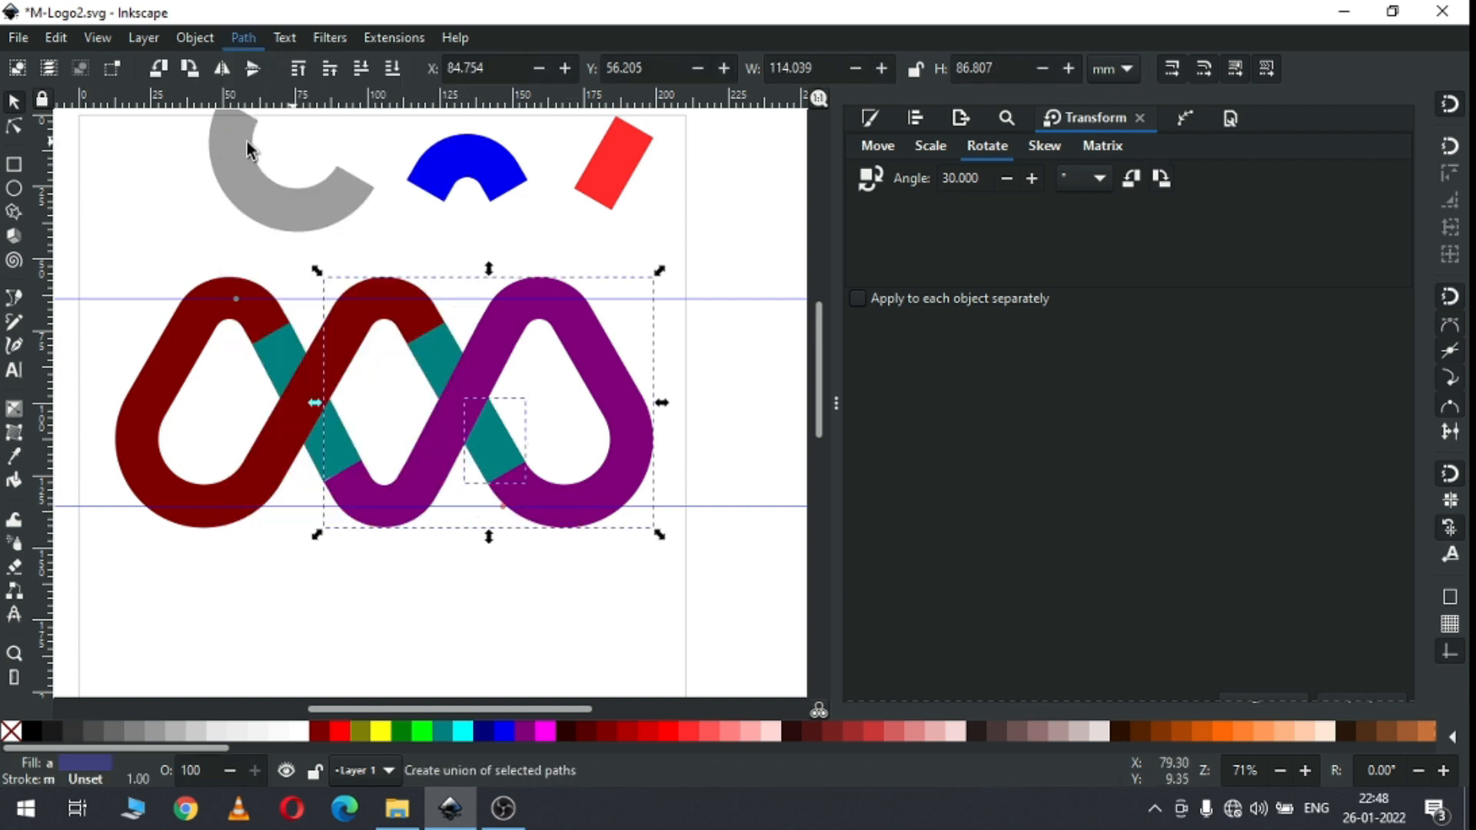
{"action": "left_click", "coordinate": [415, 531]}
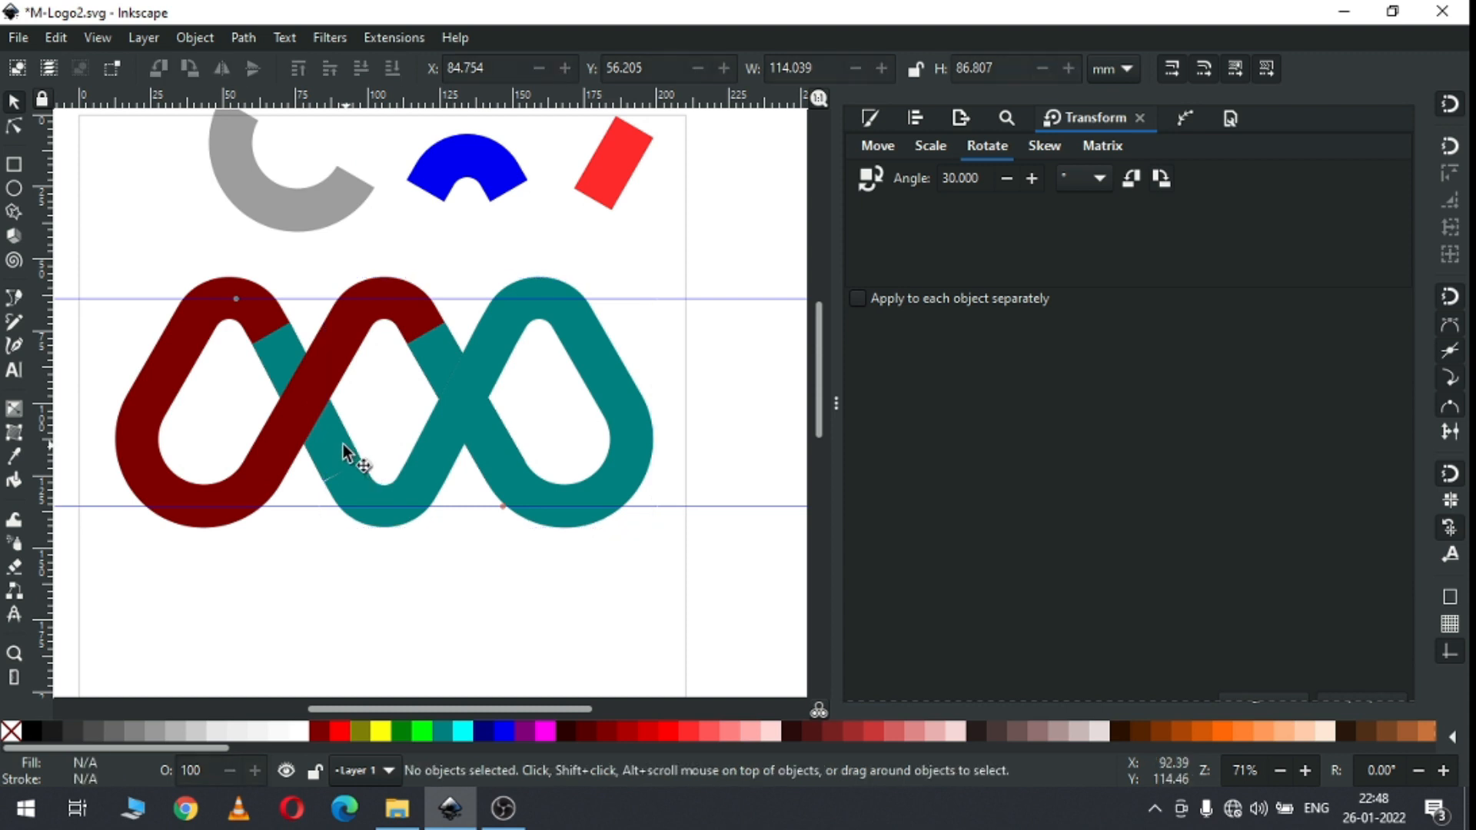
Step: Close the gap below the remaining lower teal segment by snapping its corner node onto the adjoining shape's corner
{"action": "left_click", "coordinate": [338, 444]}
{"action": "key", "text": "z"}
{"action": "left_click_drag", "start_coordinate": [319, 444], "coordinate": [402, 529]}
{"action": "left_click_drag", "start_coordinate": [216, 311], "coordinate": [415, 455]}
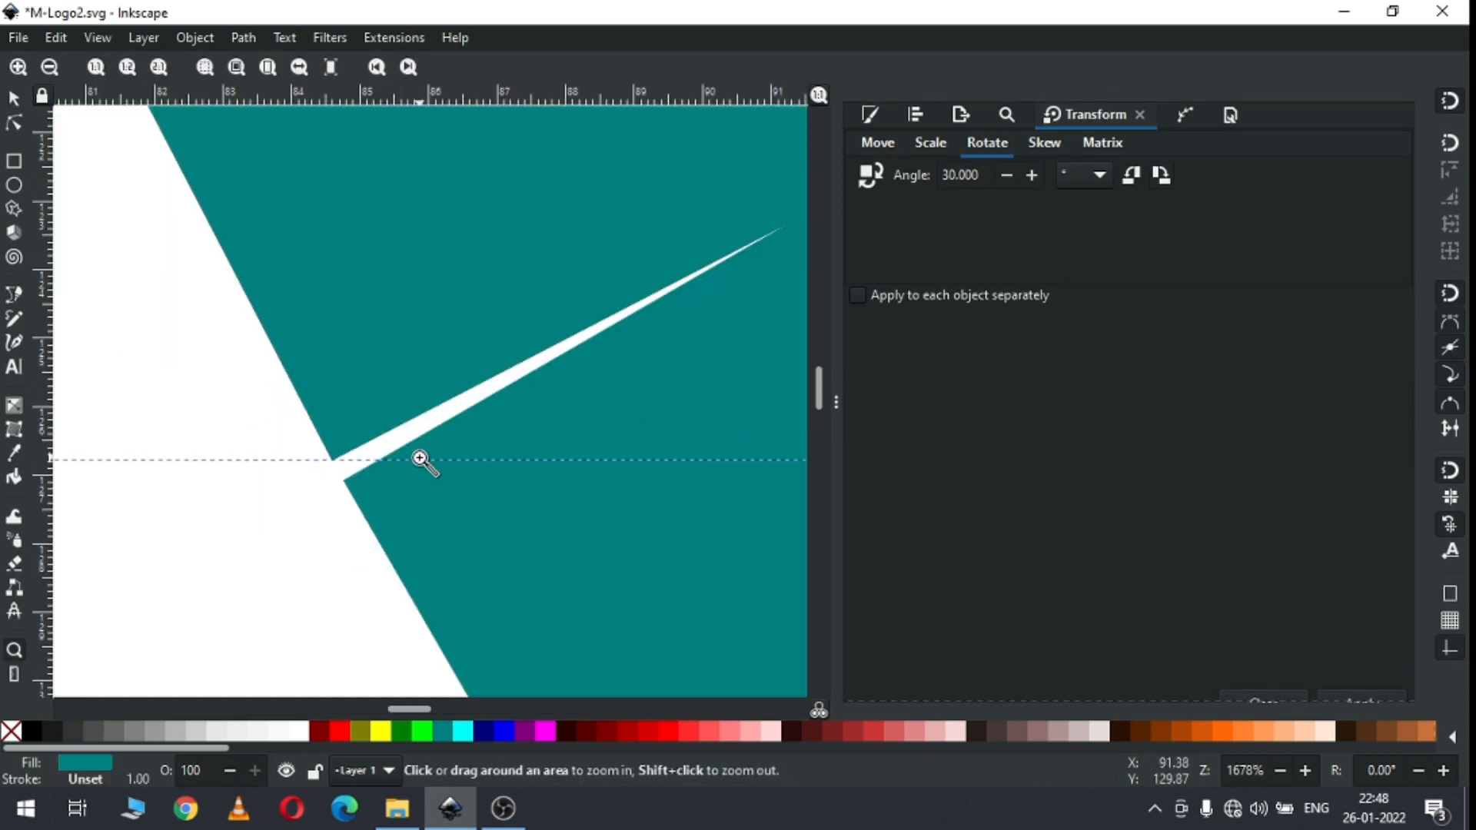
{"action": "left_click", "coordinate": [13, 124]}
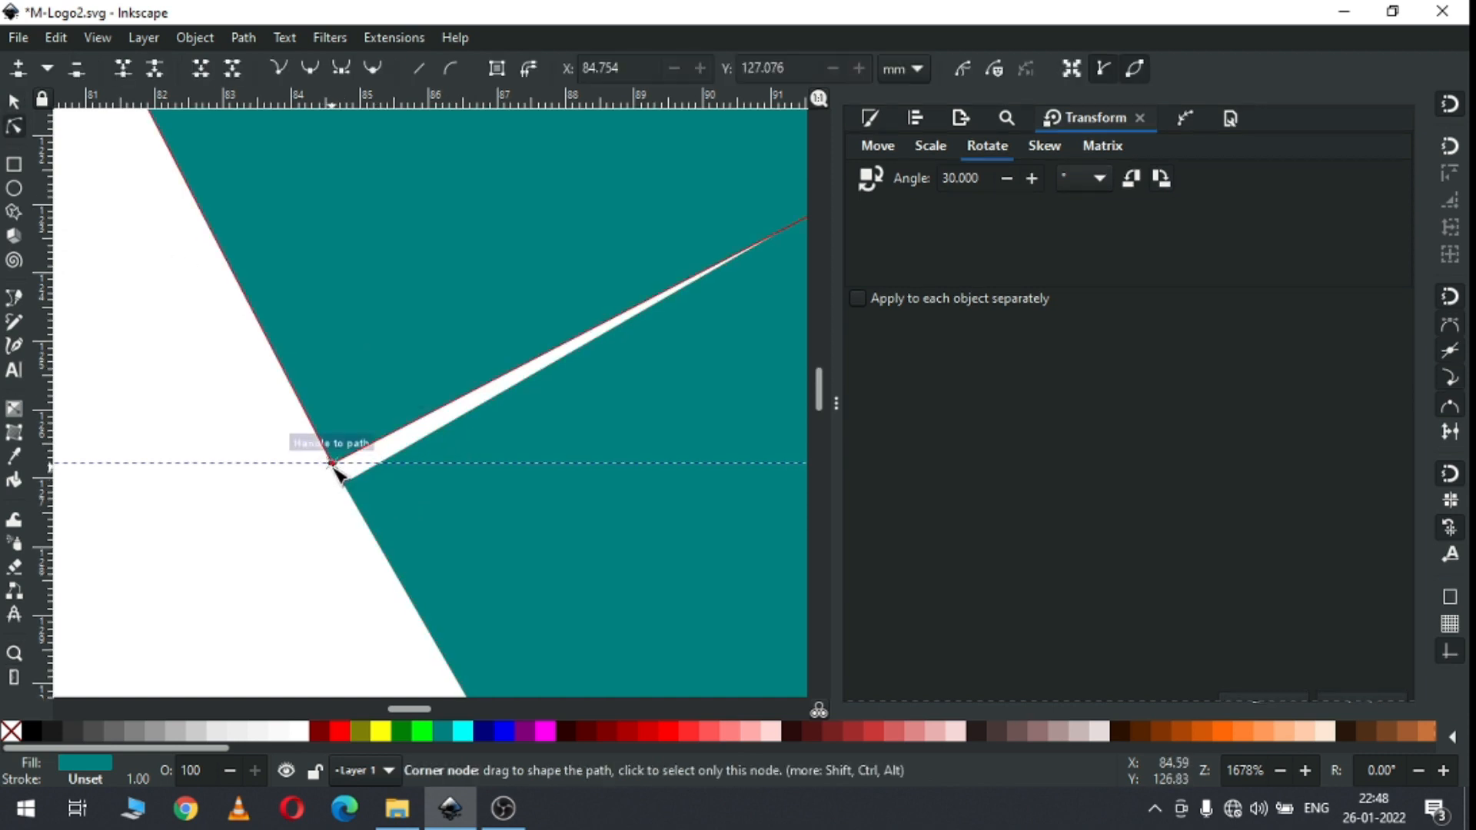
{"action": "left_click_drag", "start_coordinate": [333, 466], "coordinate": [343, 484]}
{"action": "key", "text": "minus"}
{"action": "key", "text": "minus"}
{"action": "key", "text": "minus"}
{"action": "key", "text": "minus"}
{"action": "key", "text": "minus"}
{"action": "key", "text": "minus"}
{"action": "key", "text": "minus"}
{"action": "key", "text": "minus"}
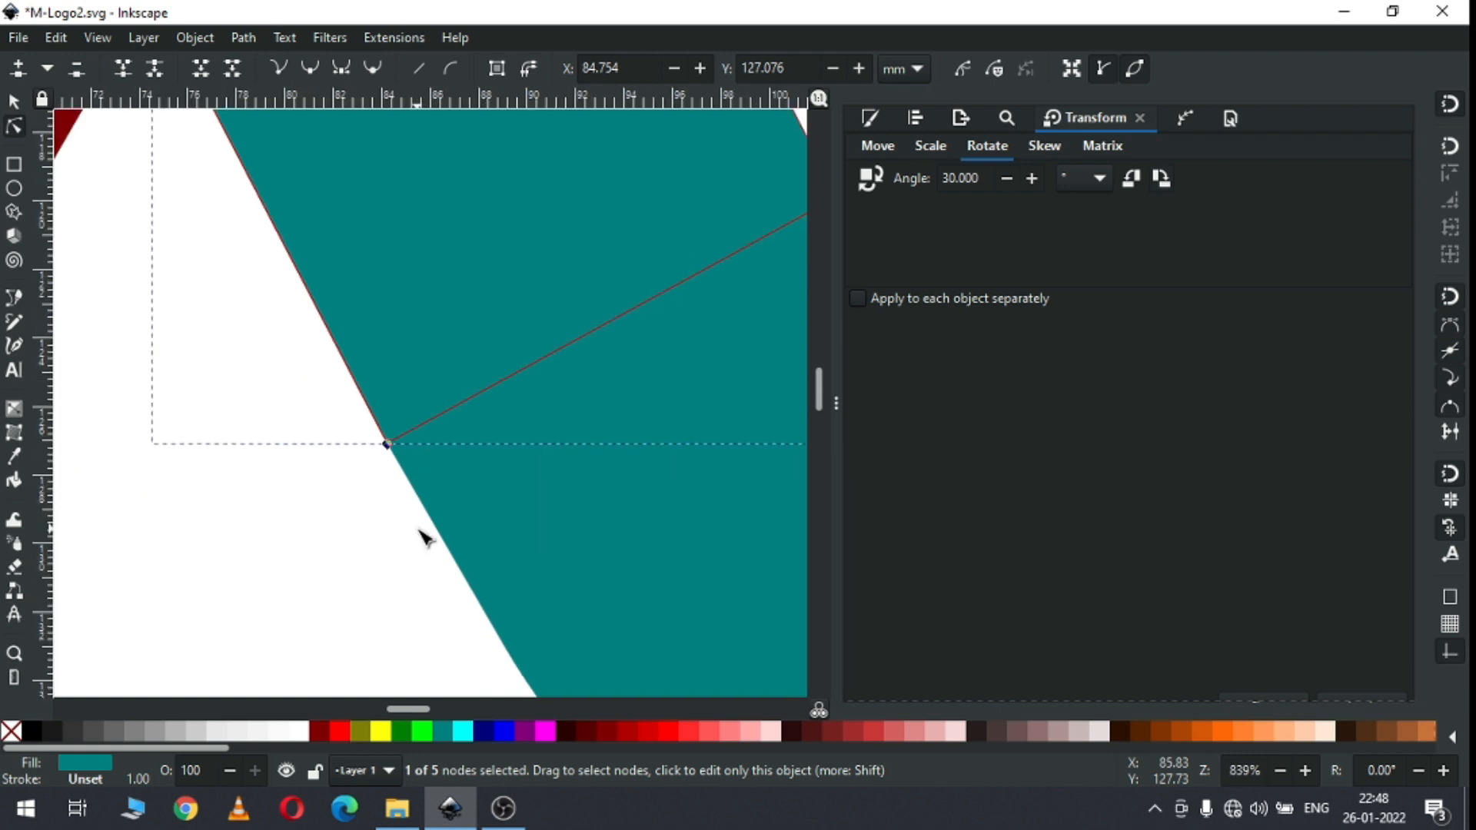
Step: Union the adjusted lower segment with the large right-hand shape and fill the result with Purple (#800080)
{"action": "key", "text": "s"}
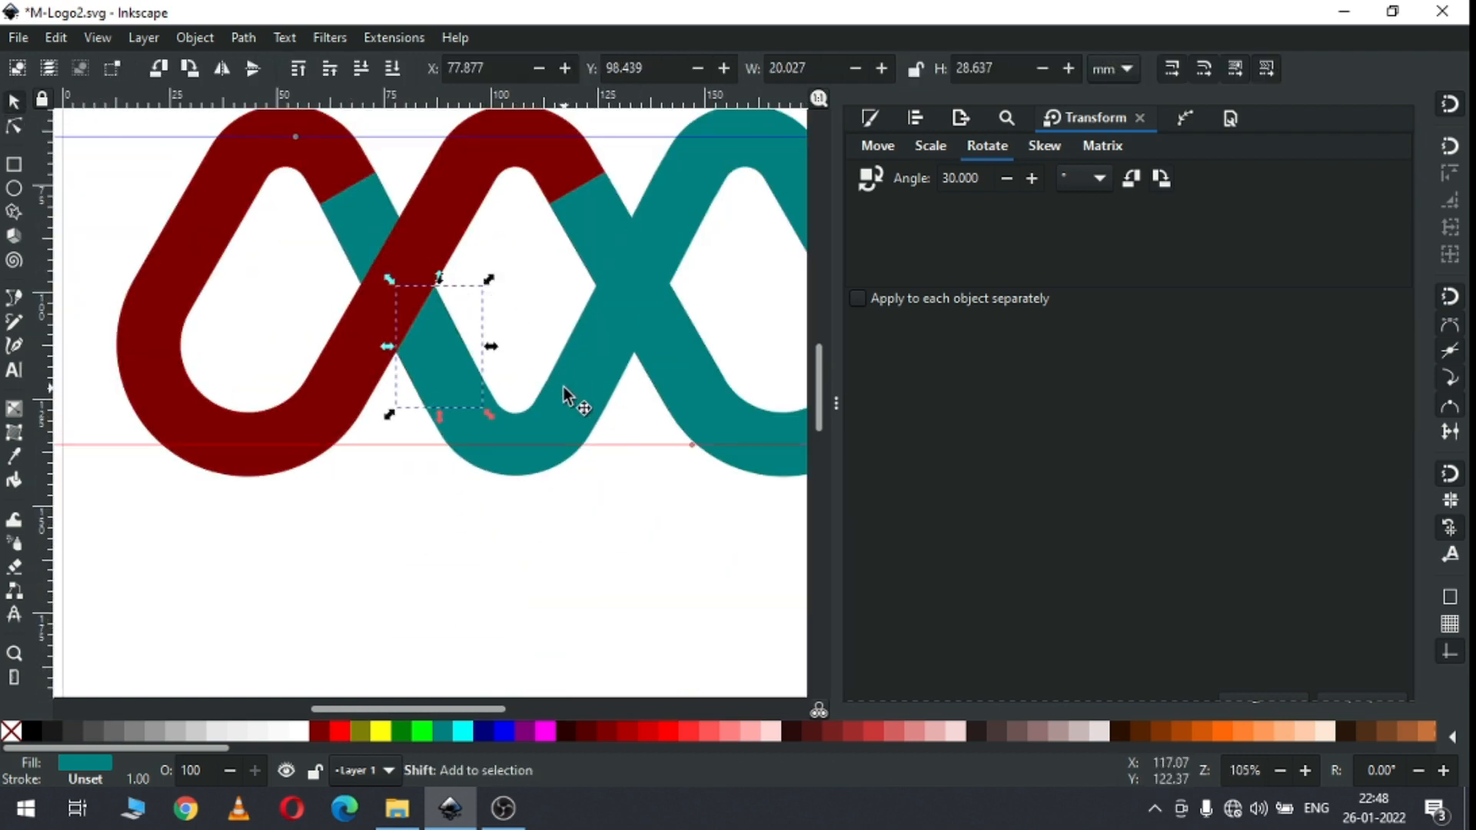
{"action": "left_click", "coordinate": [574, 408], "text": "shift"}
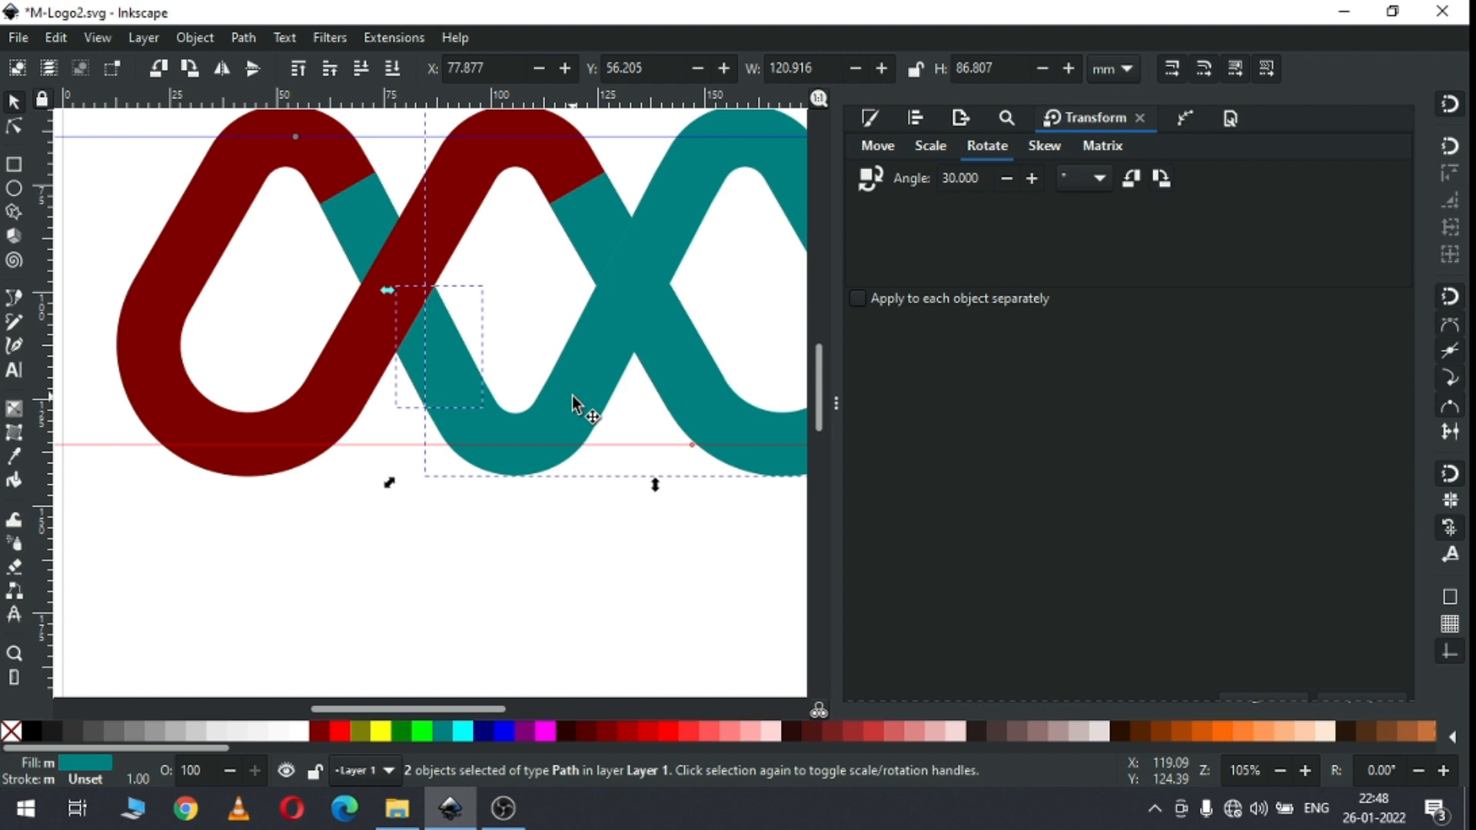
{"action": "left_click", "coordinate": [243, 40]}
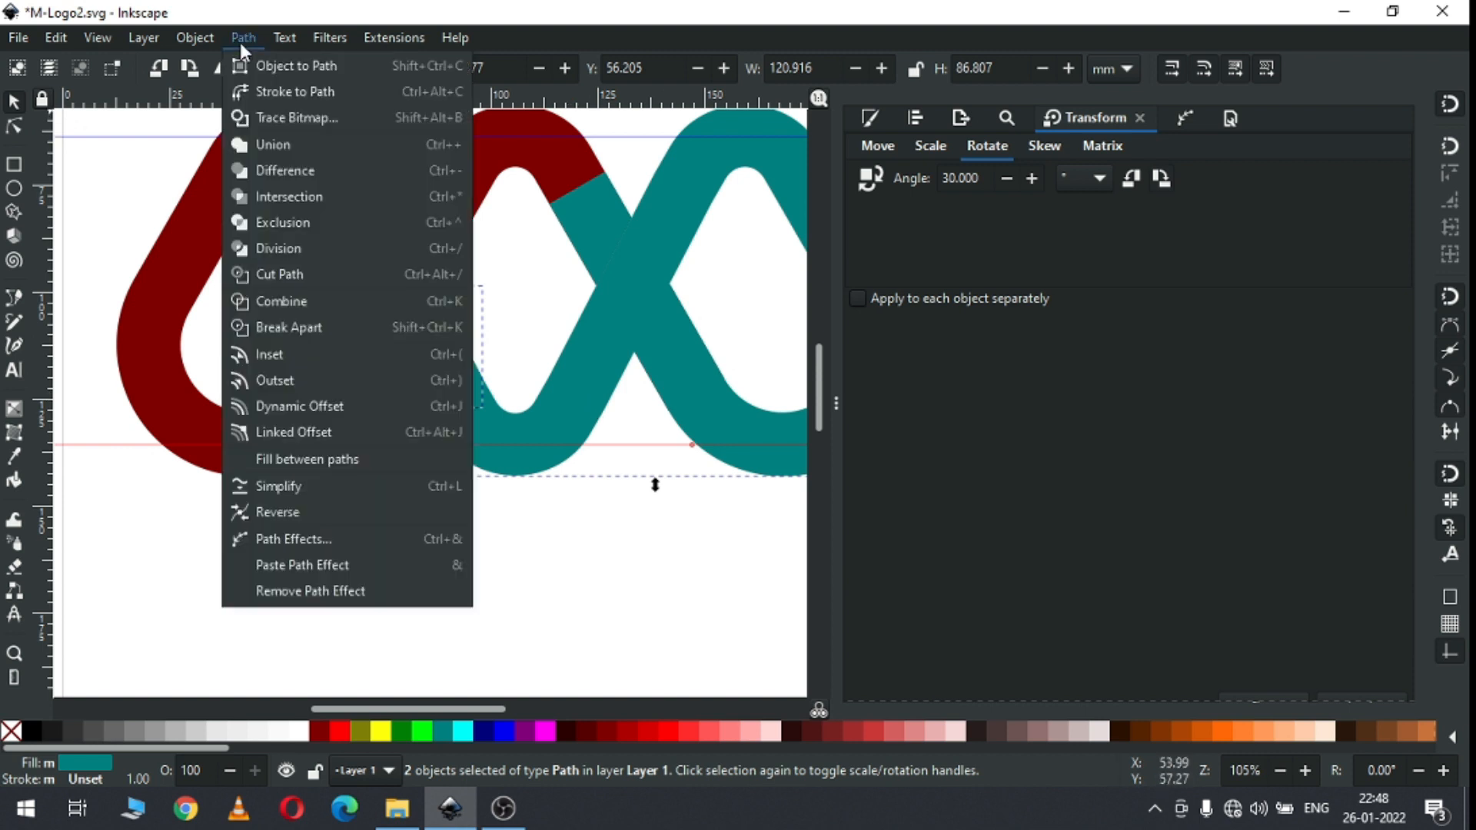
{"action": "left_click", "coordinate": [270, 151]}
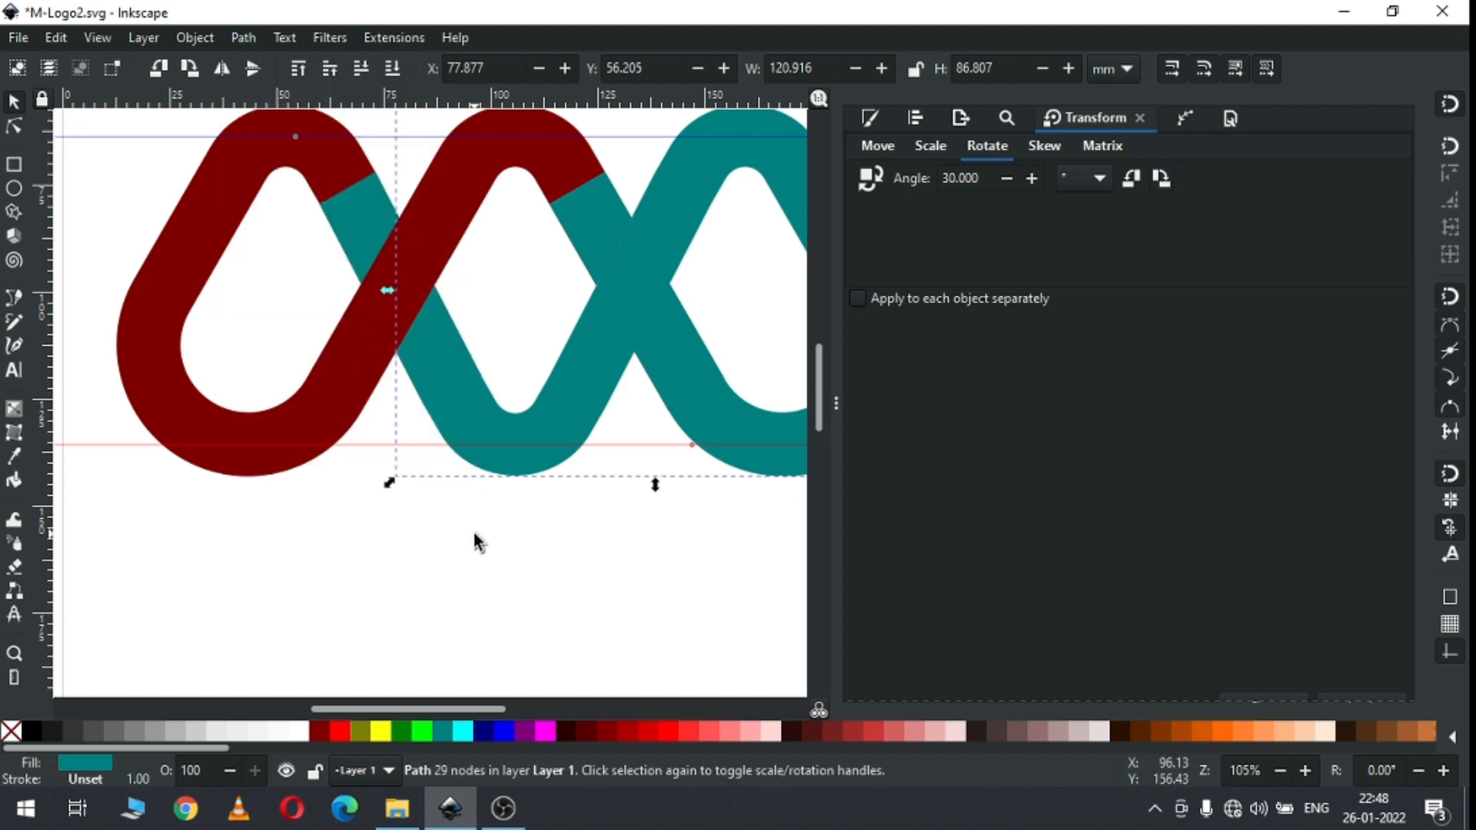
{"action": "key", "text": "minus"}
{"action": "key", "text": "minus"}
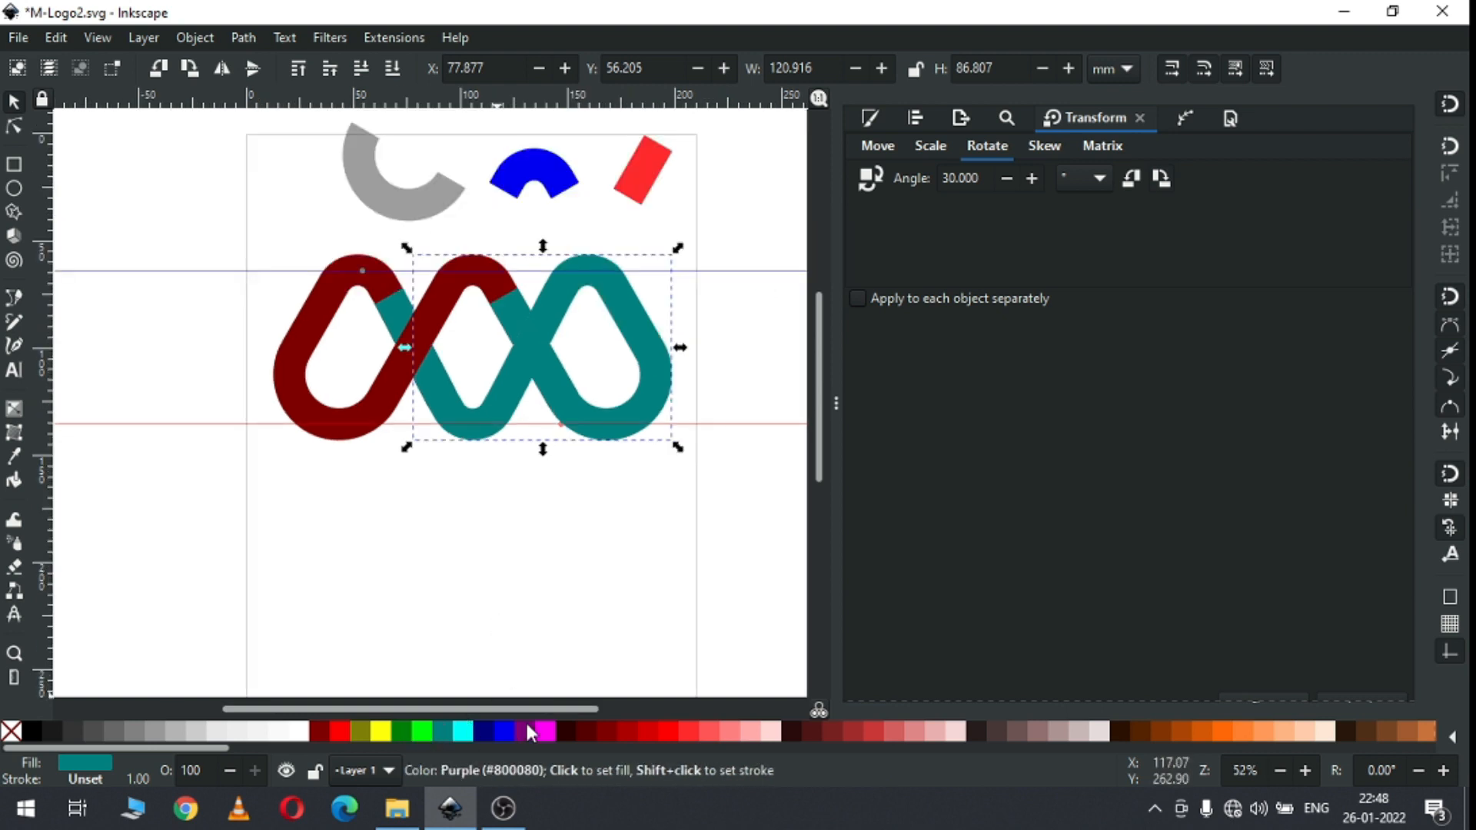
{"action": "left_click", "coordinate": [529, 730]}
{"action": "left_click", "coordinate": [567, 536]}
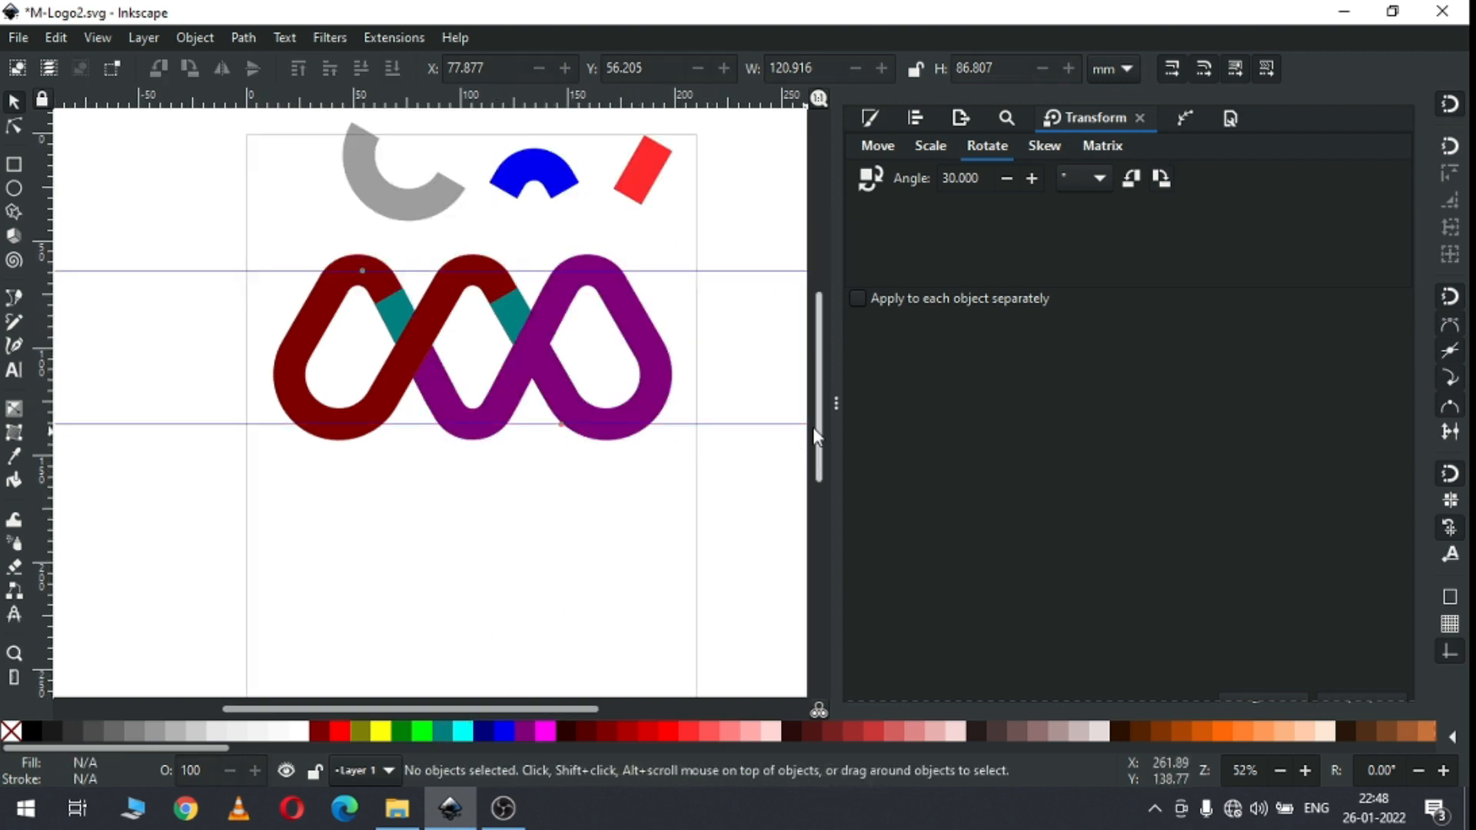
Step: Union the dark red shape with the two upper teal segments attached to its peaks
{"action": "left_click_drag", "start_coordinate": [818, 427], "coordinate": [820, 409]}
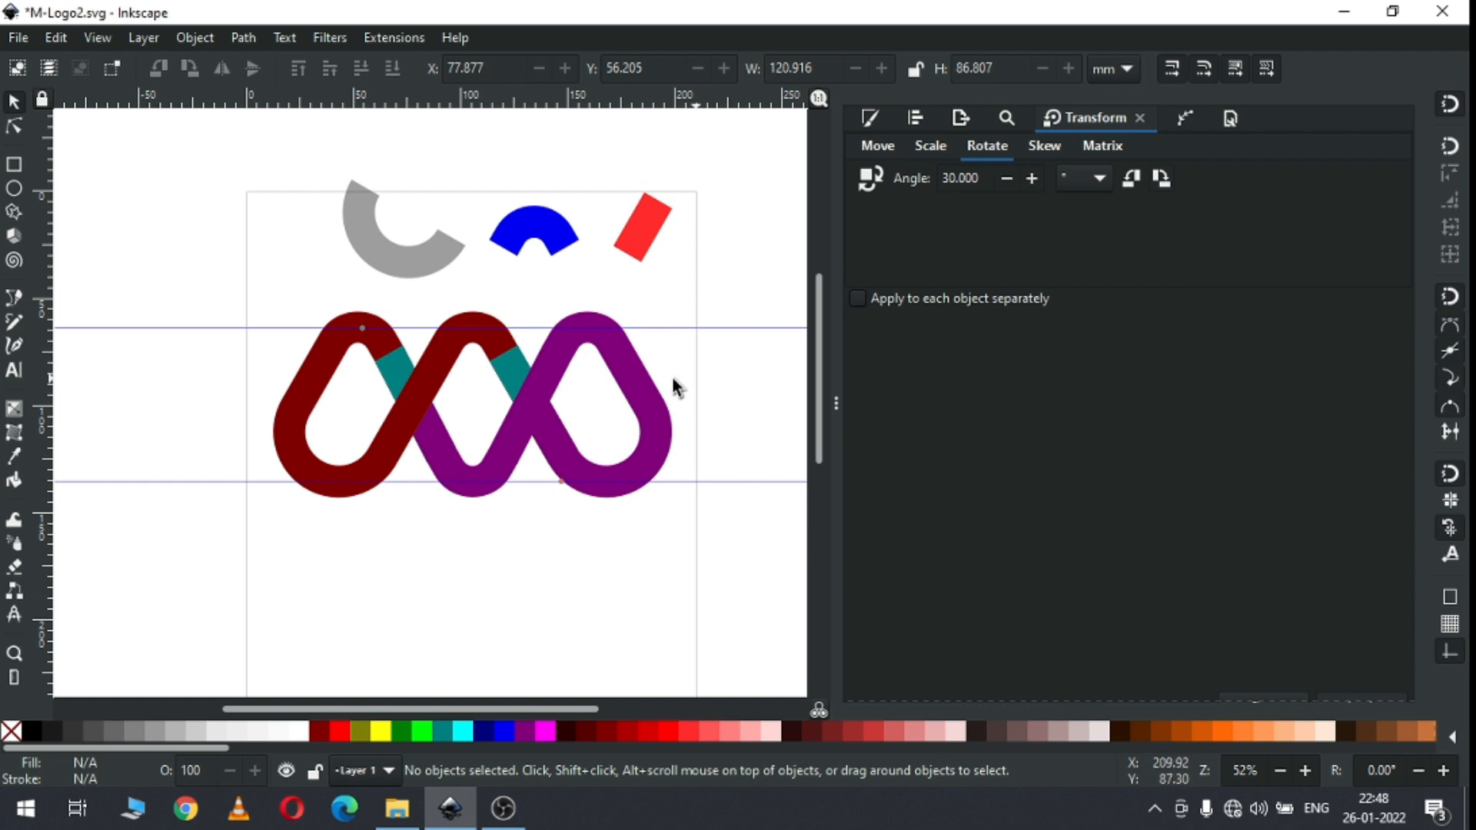
{"action": "key", "text": "z"}
{"action": "left_click_drag", "start_coordinate": [289, 305], "coordinate": [613, 468]}
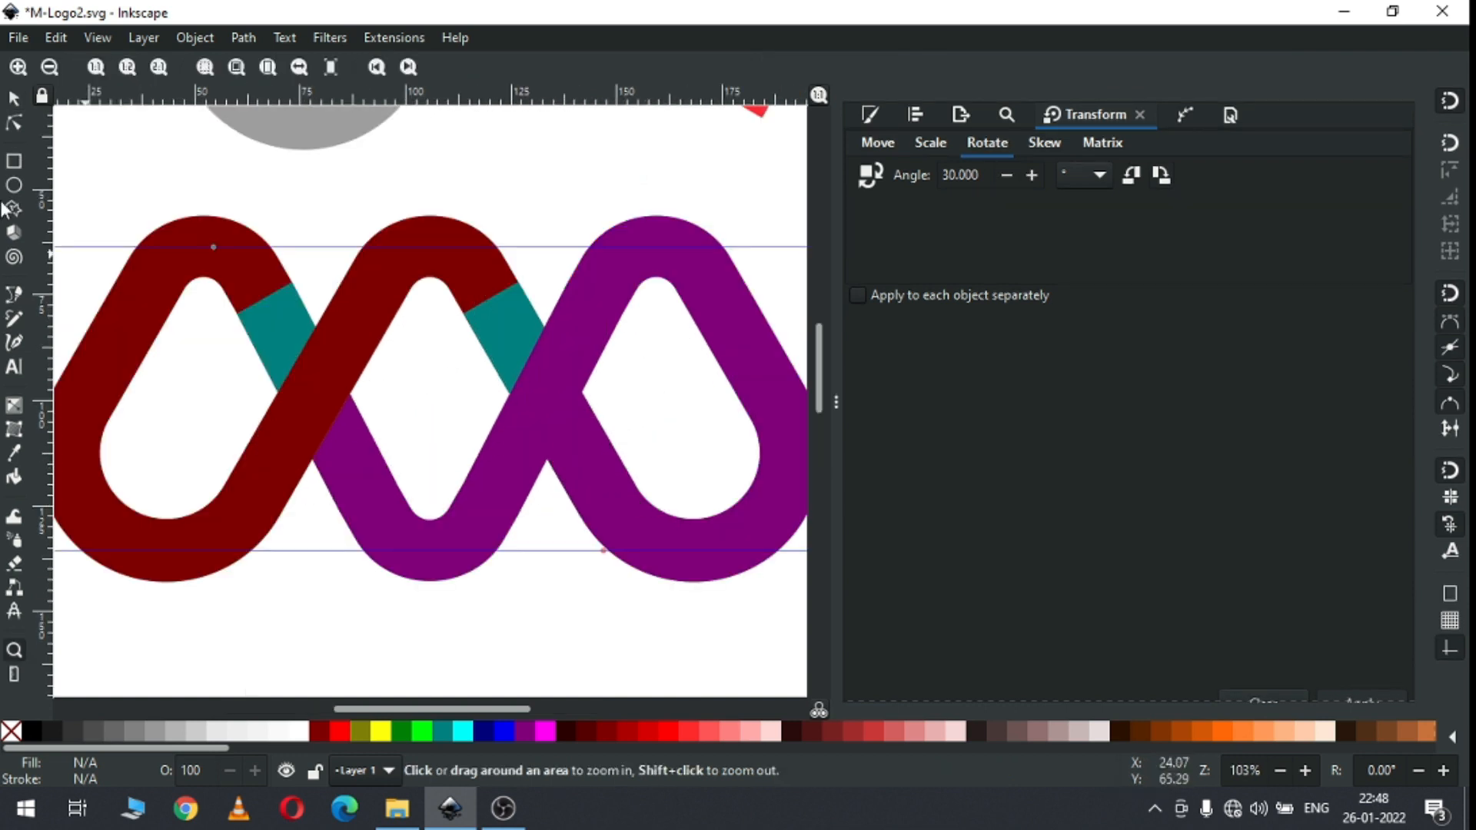
{"action": "left_click", "coordinate": [17, 103]}
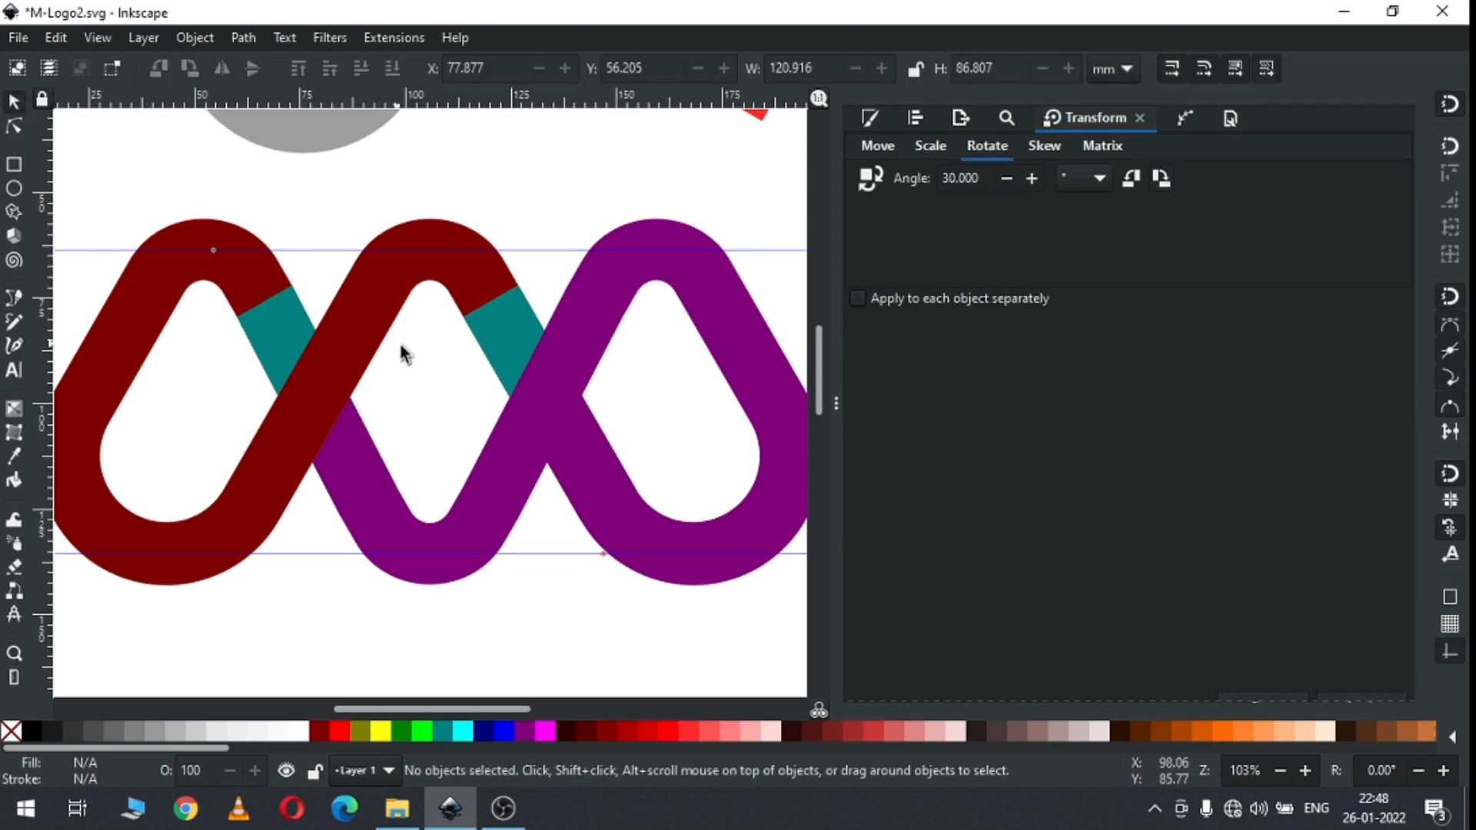
{"action": "left_click", "coordinate": [492, 344]}
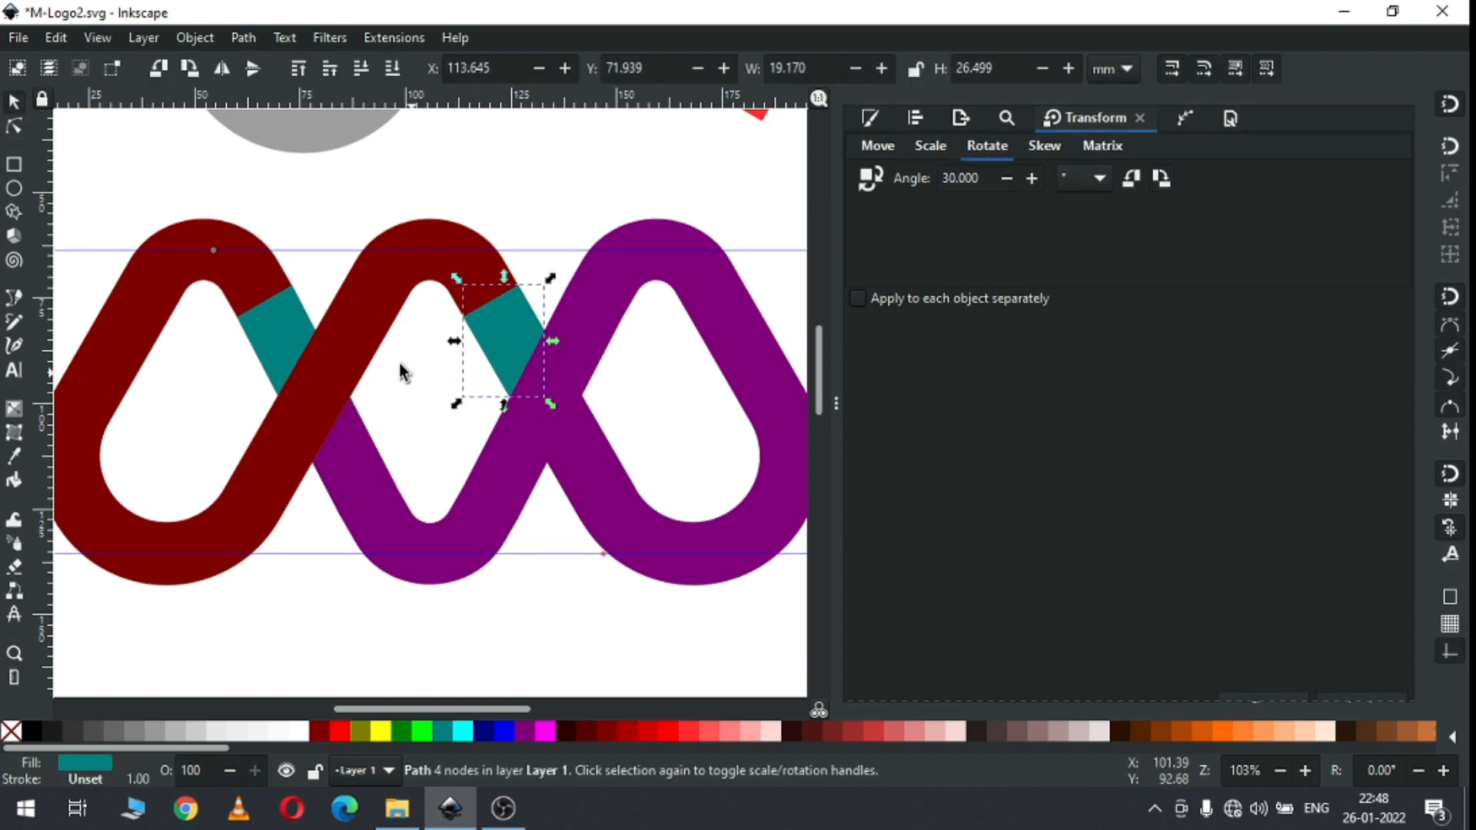
{"action": "left_click", "coordinate": [366, 317], "text": "shift"}
{"action": "left_click", "coordinate": [289, 331], "text": "shift"}
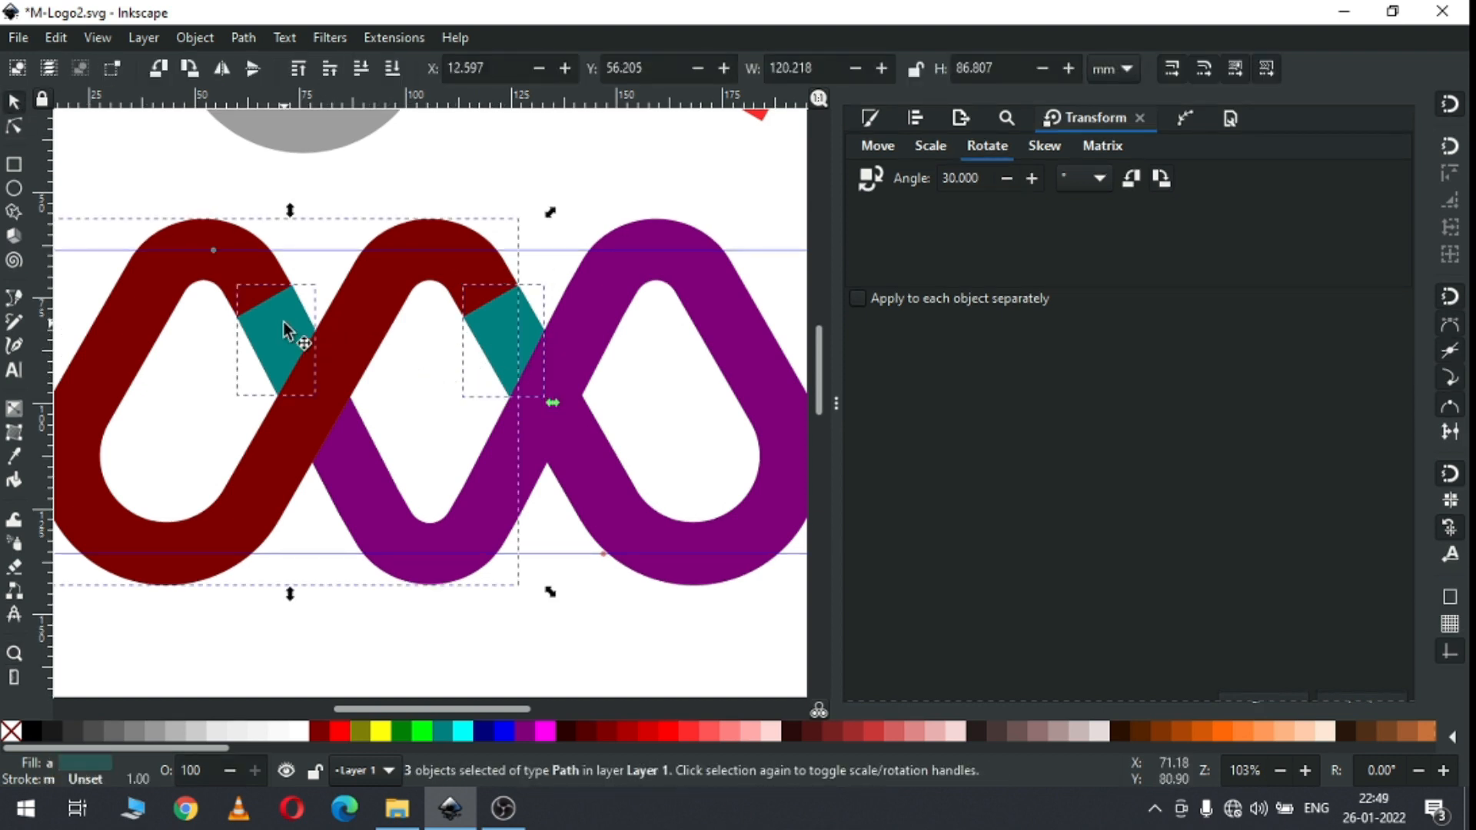
{"action": "left_click", "coordinate": [243, 38]}
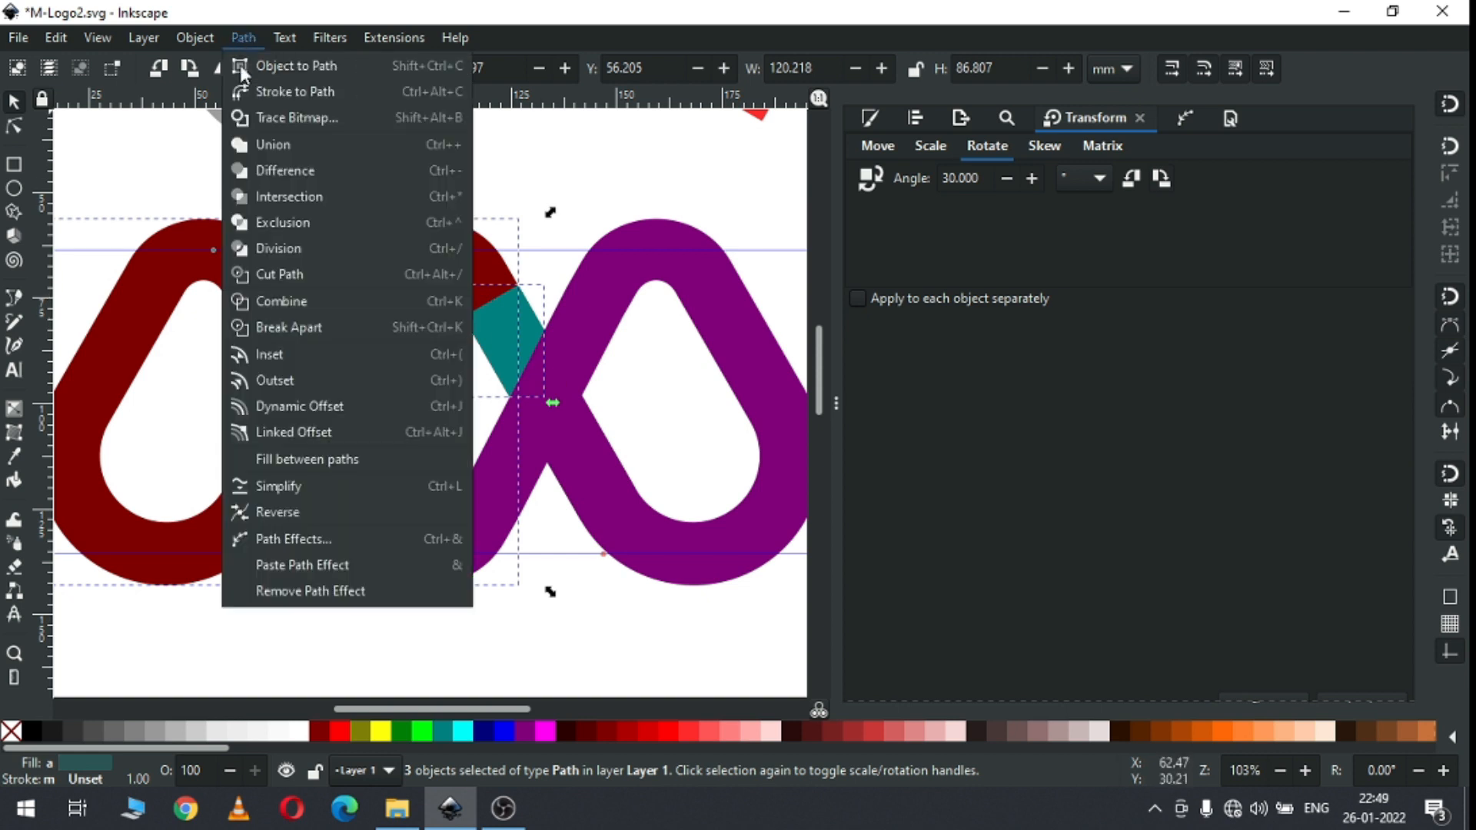
{"action": "left_click", "coordinate": [265, 146]}
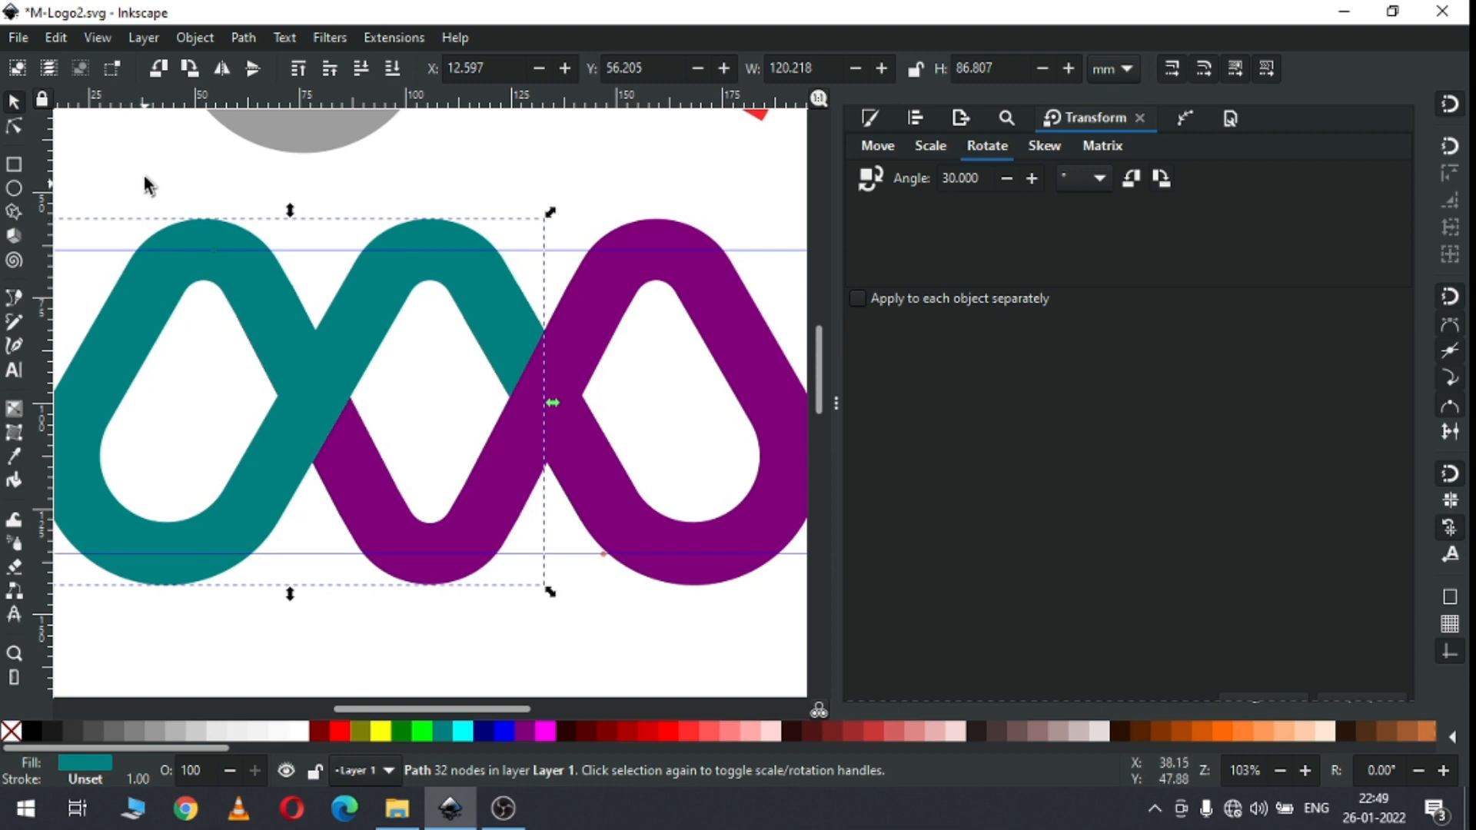
Step: Lower the merged teal and purple shapes to the bottom of the stacking order, behind the black segments
{"action": "left_click", "coordinate": [21, 127]}
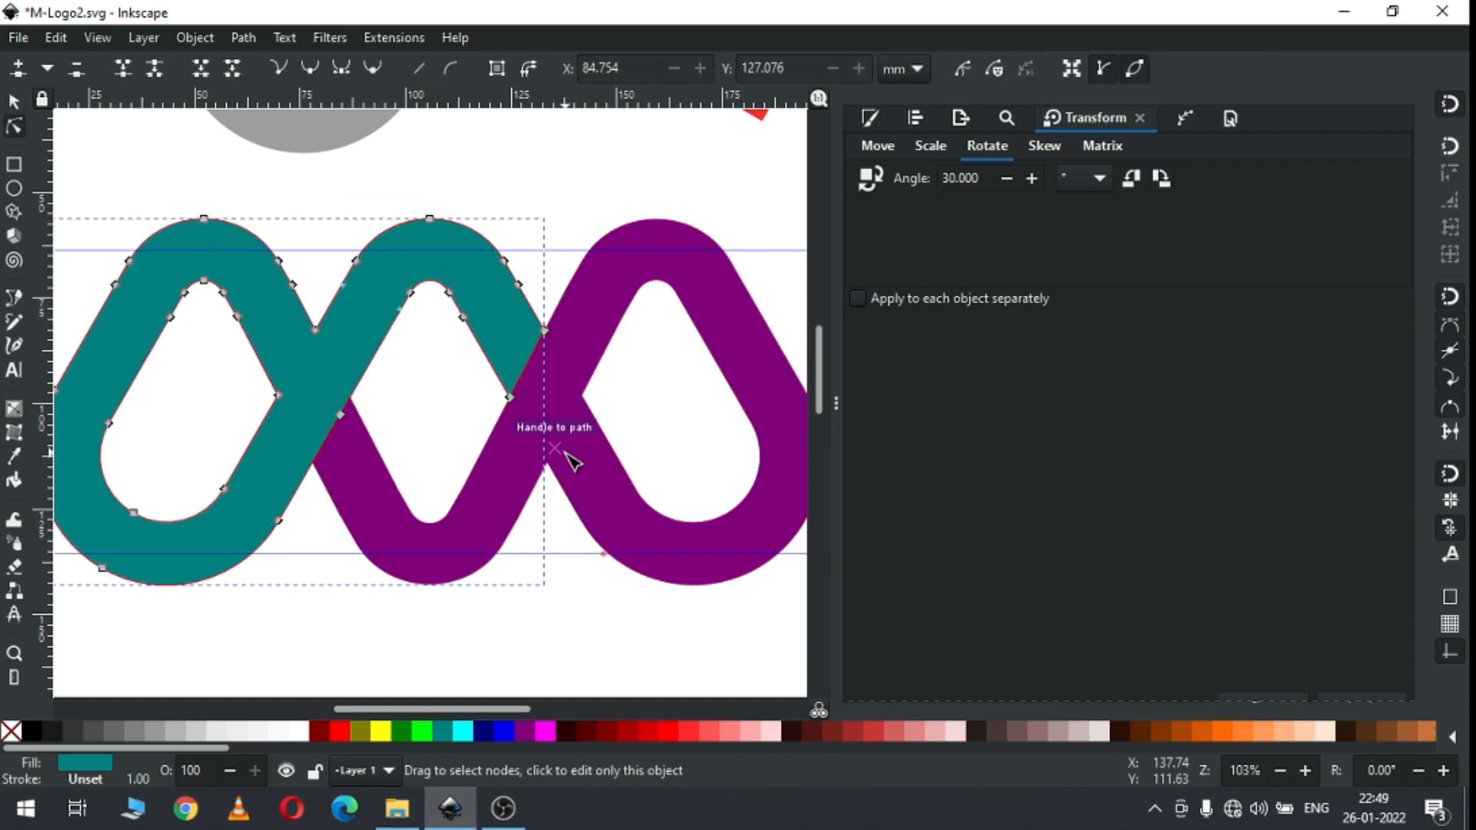
{"action": "left_click", "coordinate": [367, 463]}
{"action": "key", "text": "s"}
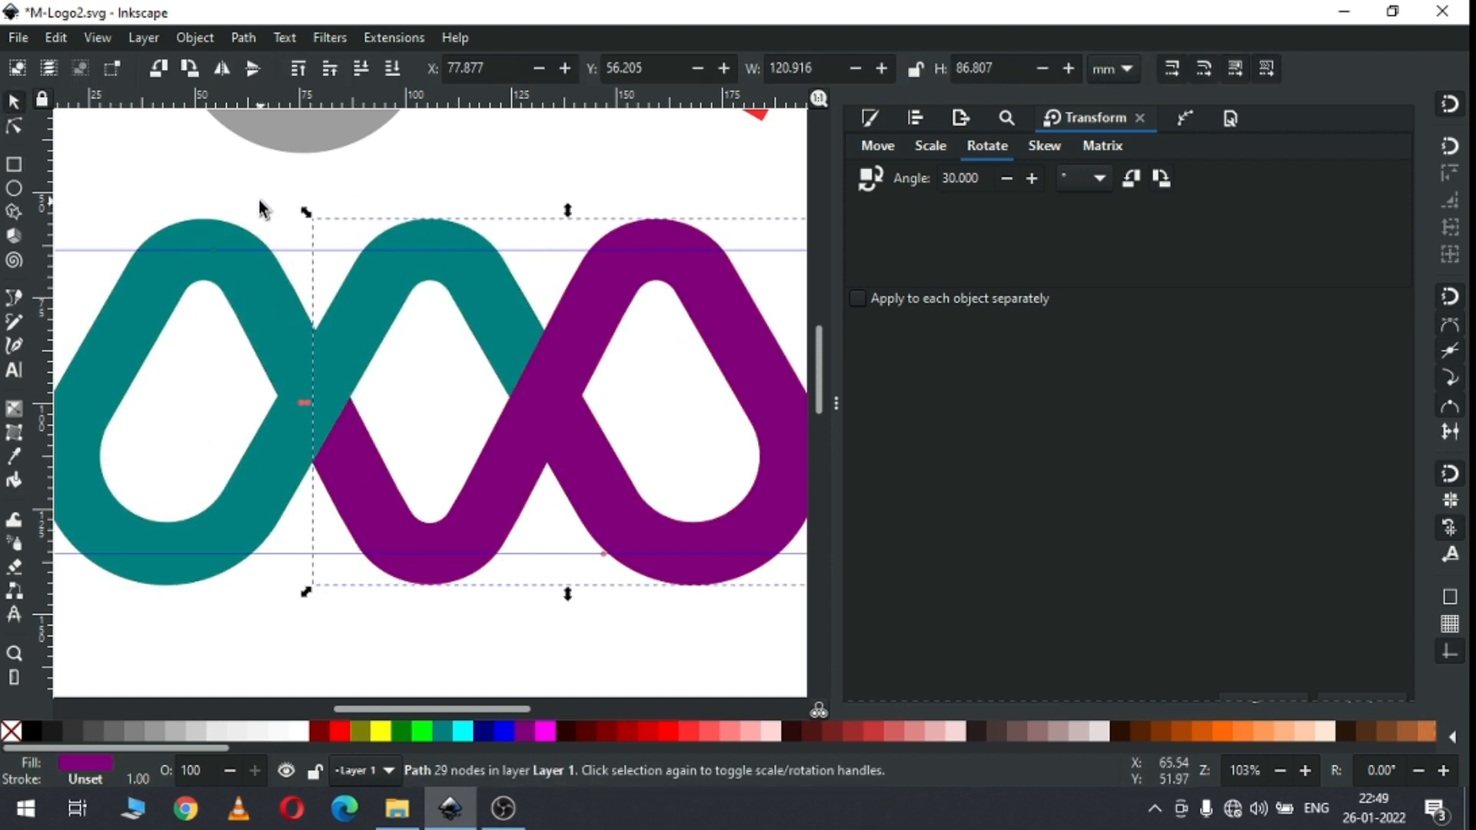
{"action": "left_click", "coordinate": [256, 327], "text": "shift"}
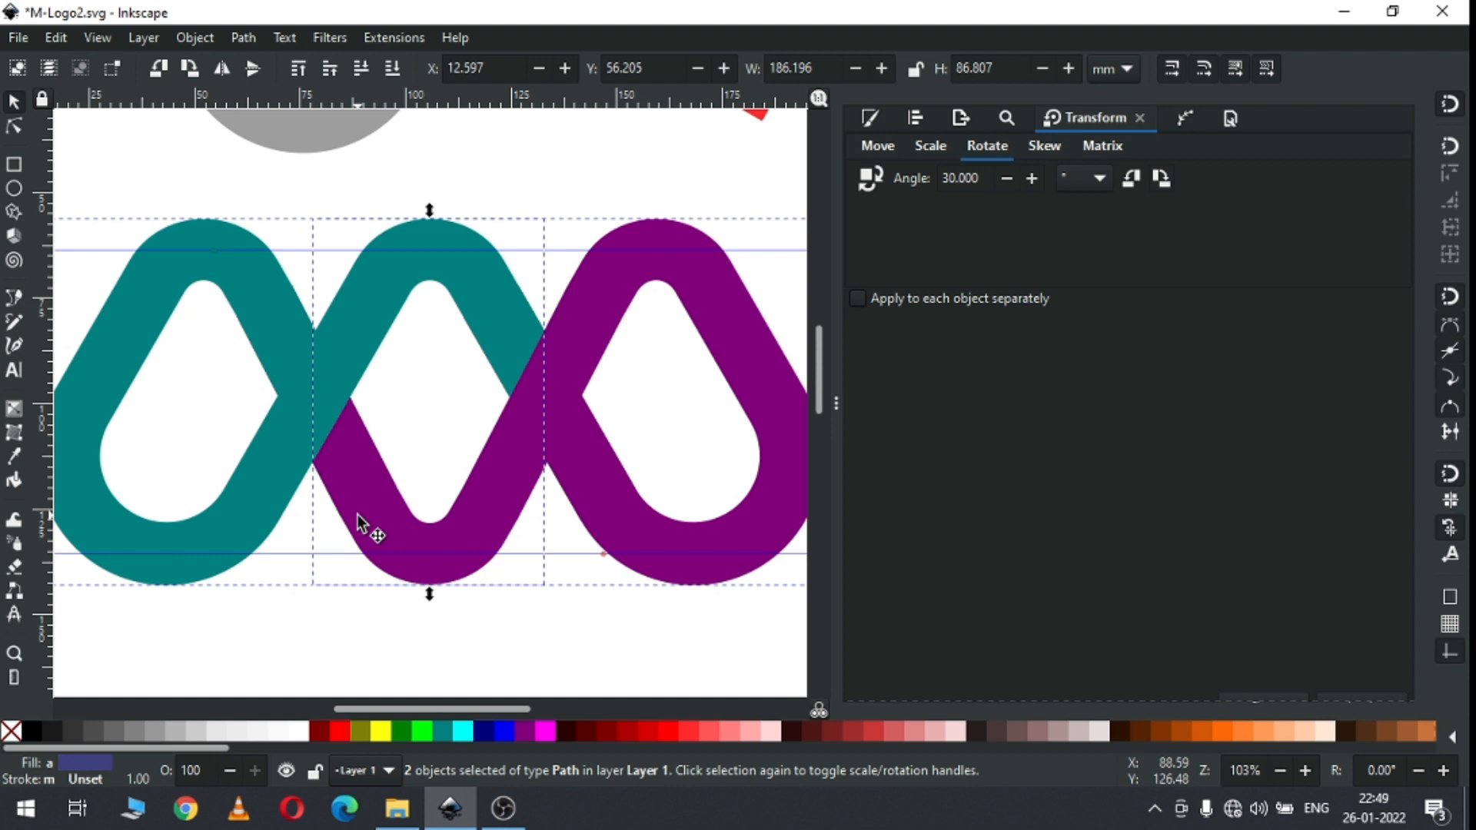
{"action": "key", "text": "minus"}
{"action": "left_click", "coordinate": [199, 38]}
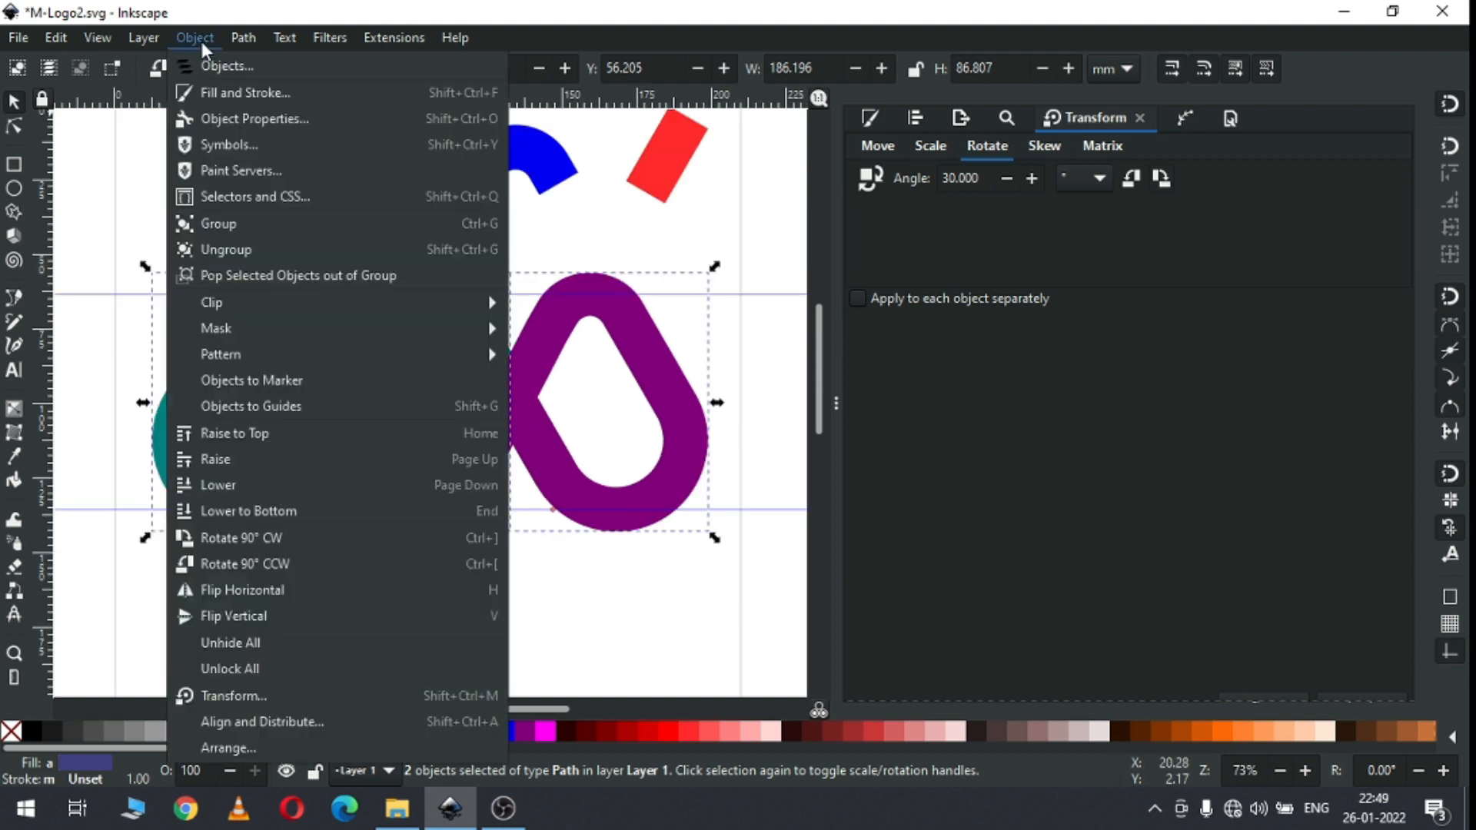
{"action": "left_click", "coordinate": [230, 513]}
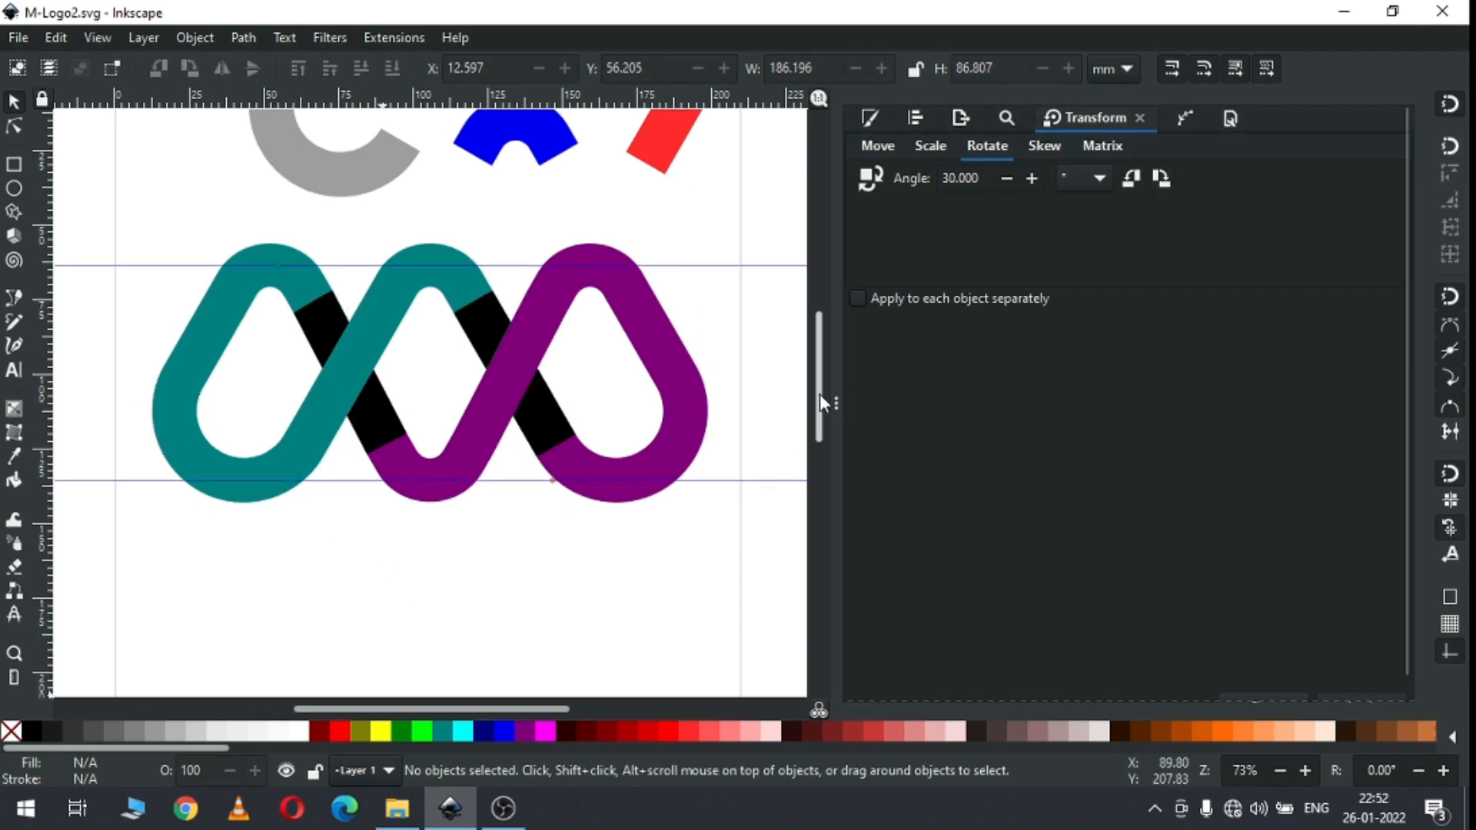
Step: Duplicate all six paths of the logo and place the copy directly beneath the original, at Y about 143 mm
{"action": "scroll", "coordinate": [820, 395], "scroll_direction": "down", "scroll_amount": 1}
{"action": "scroll", "coordinate": [823, 403], "scroll_direction": "down", "scroll_amount": 2}
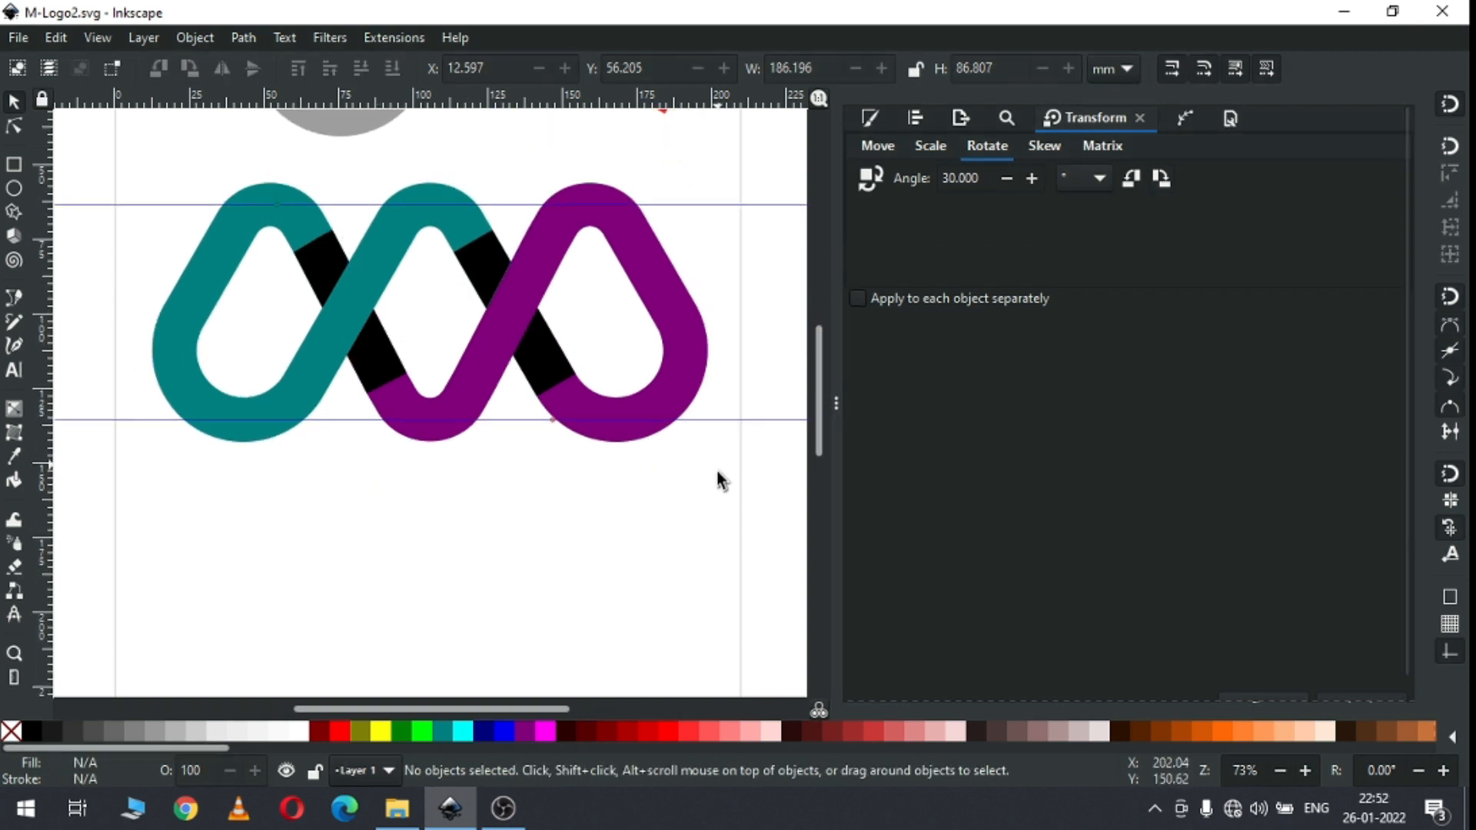
{"action": "left_click_drag", "start_coordinate": [745, 508], "coordinate": [135, 158]}
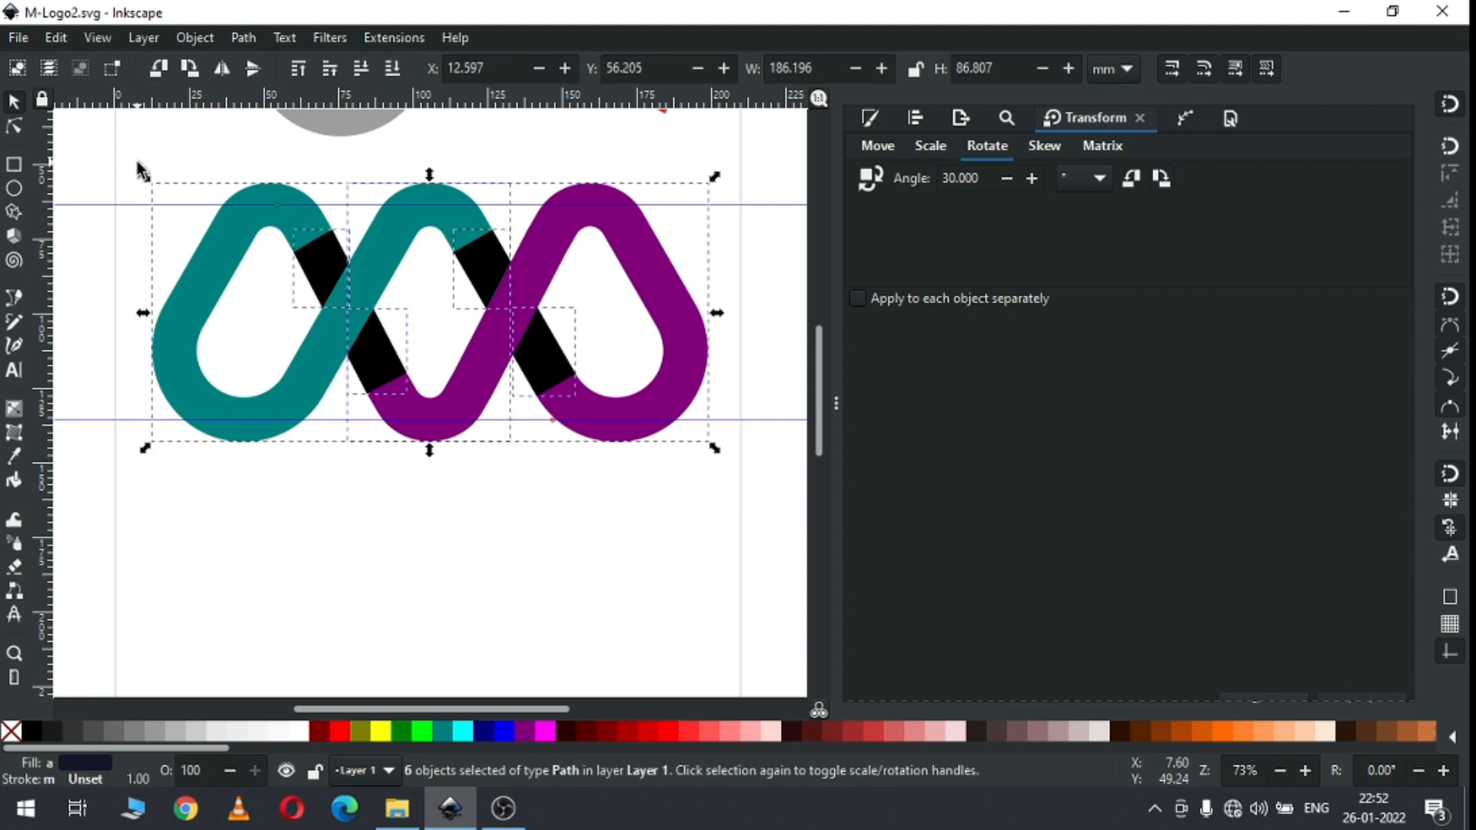
{"action": "right_click", "coordinate": [486, 381]}
{"action": "left_click", "coordinate": [557, 323]}
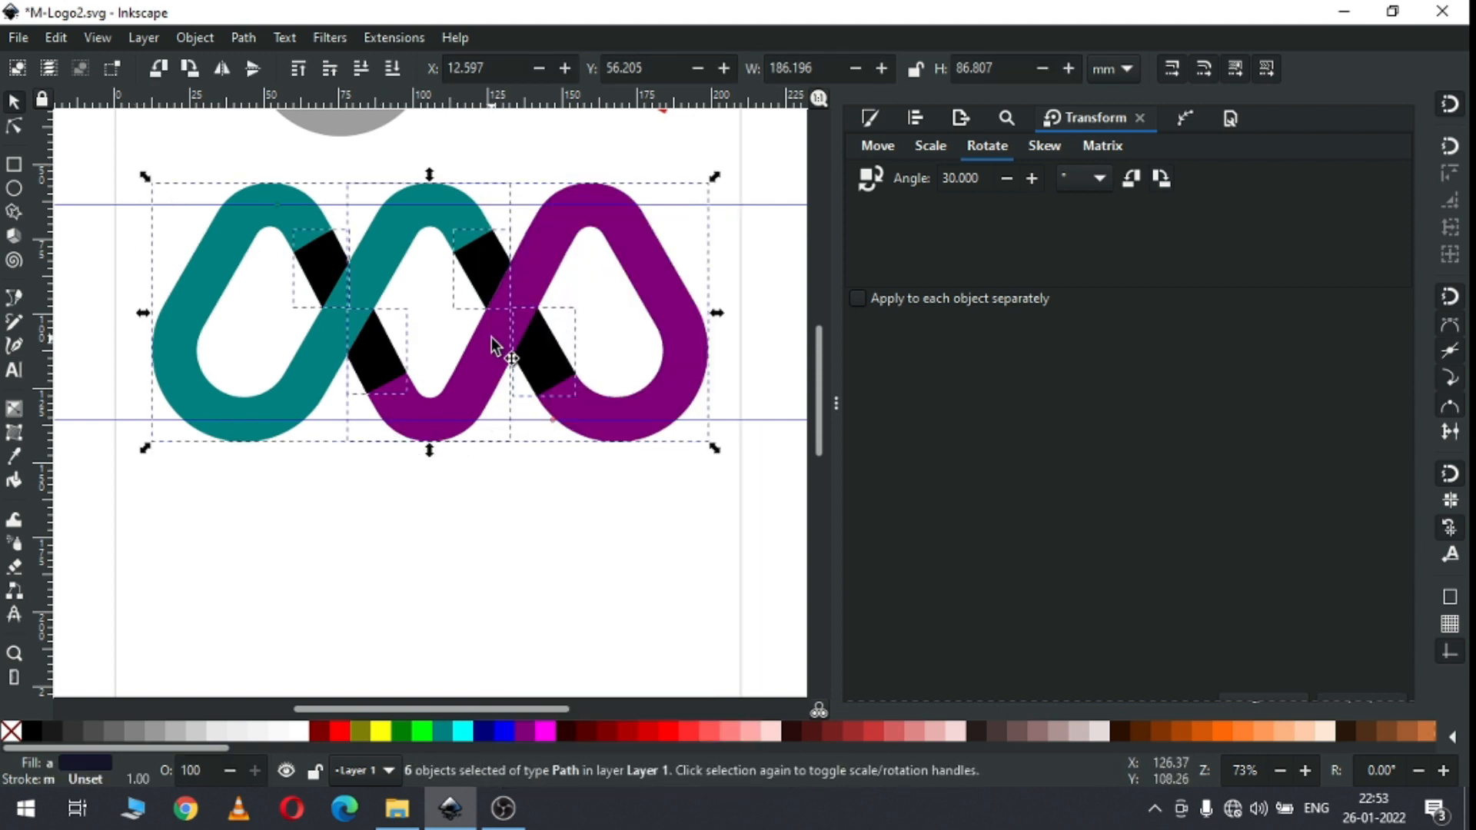
{"action": "left_click_drag", "start_coordinate": [505, 399], "coordinate": [461, 625]}
{"action": "scroll", "coordinate": [822, 366], "scroll_direction": "down", "scroll_amount": 2}
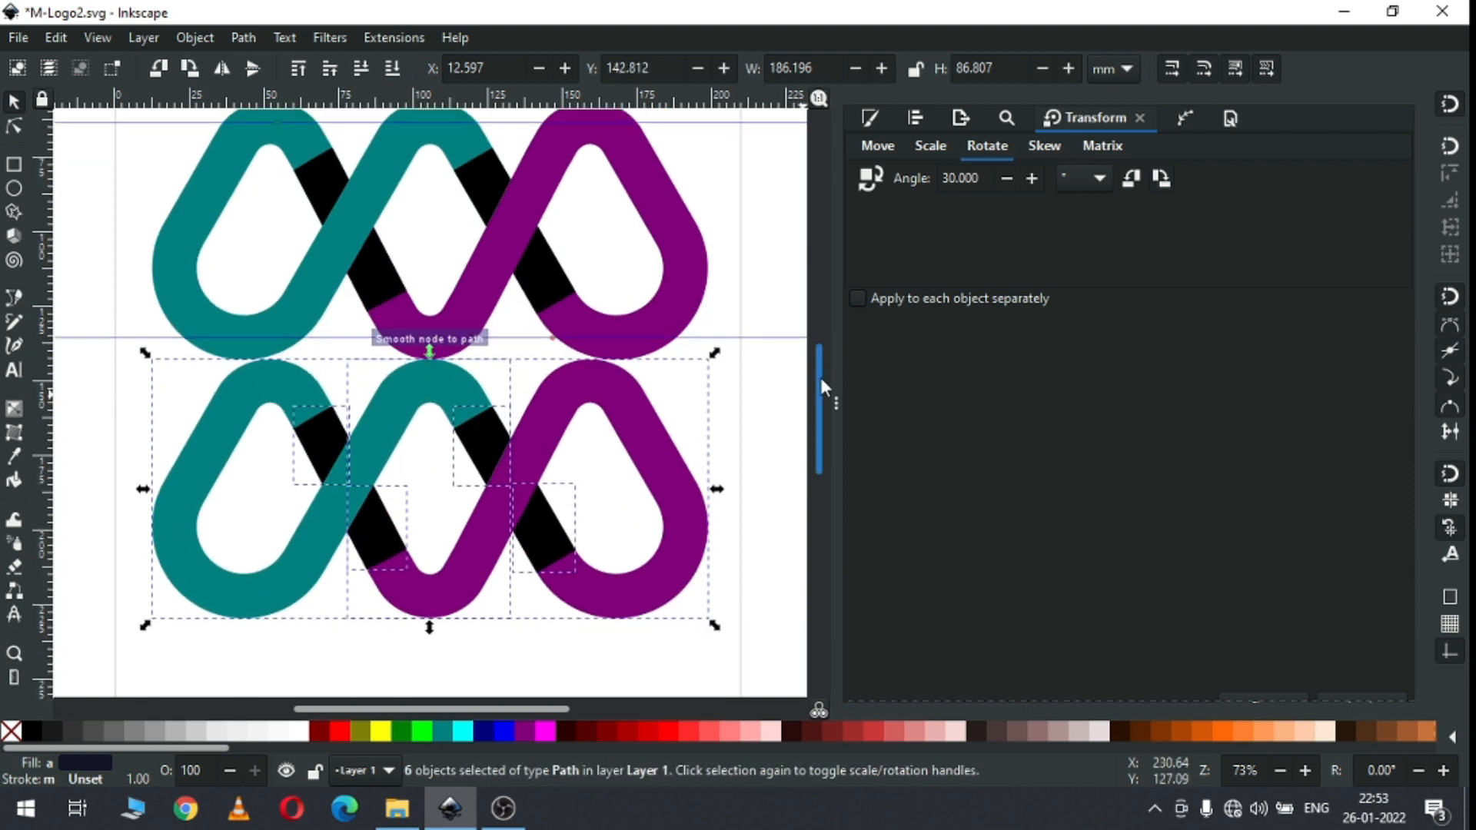
Step: Move the copied logo down to Y about 150.8 mm, leaving a gap beneath the original, and save the document
{"action": "left_click_drag", "start_coordinate": [648, 438], "coordinate": [648, 462]}
{"action": "left_click", "coordinate": [753, 420]}
{"action": "key", "text": "ctrl+s"}
Step: Delete the copy's lower-left black segment and move its purple shape right to X about 101 mm, clear of the teal shape
{"action": "left_click", "coordinate": [398, 548]}
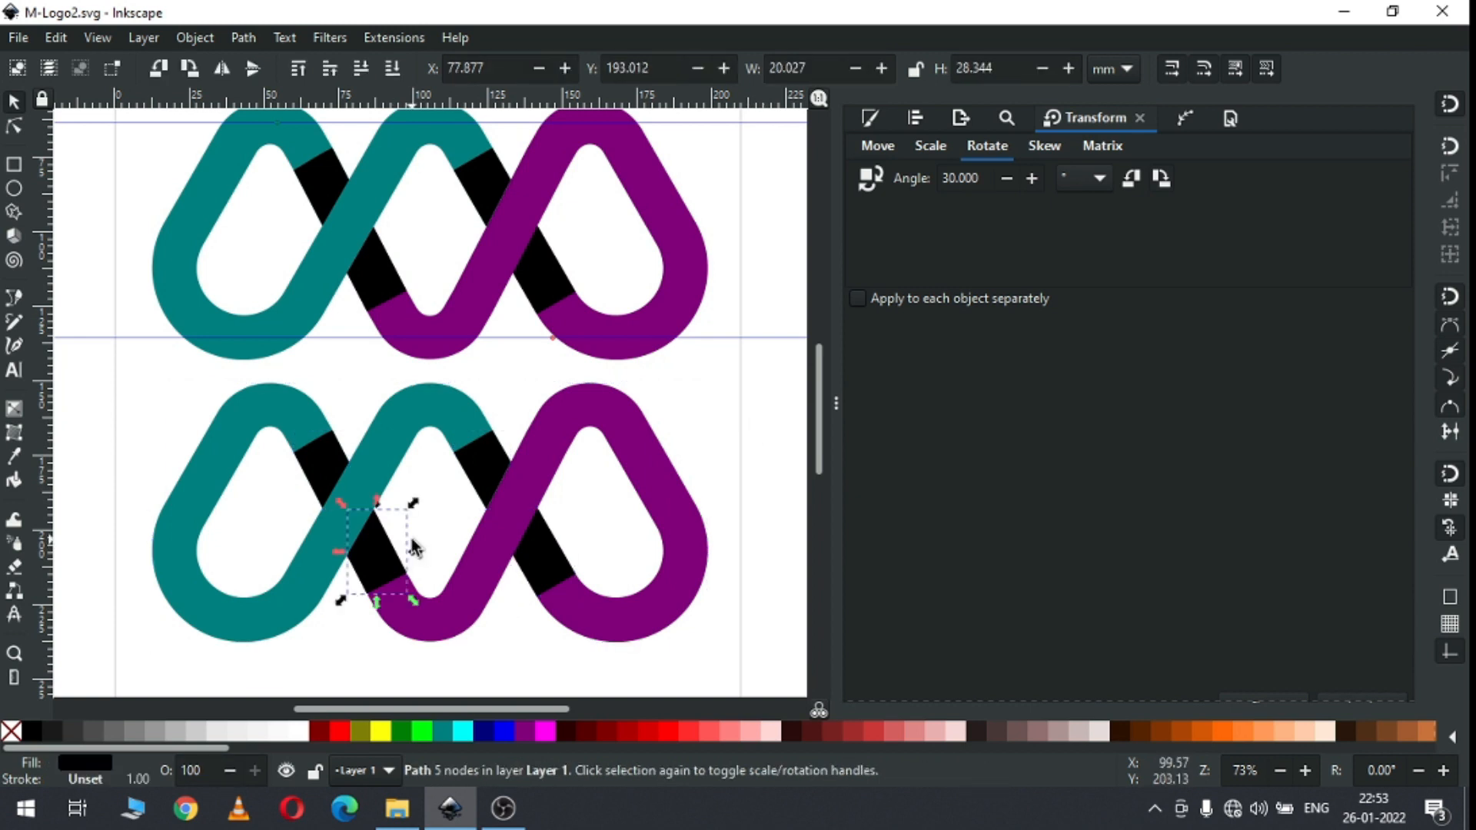
{"action": "key", "text": "Delete"}
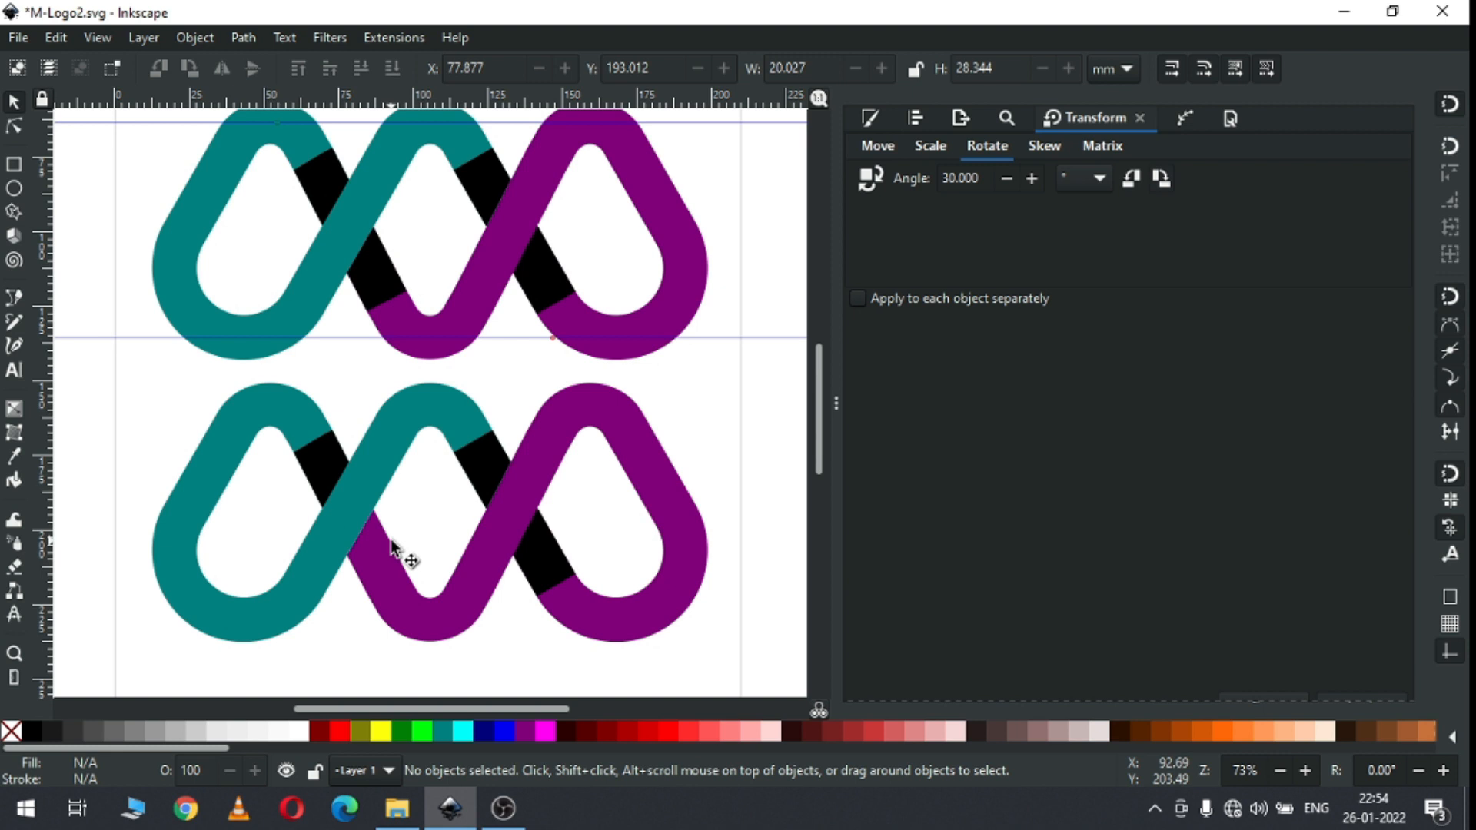
{"action": "left_click", "coordinate": [387, 579]}
{"action": "left_click_drag", "start_coordinate": [387, 581], "coordinate": [454, 580]}
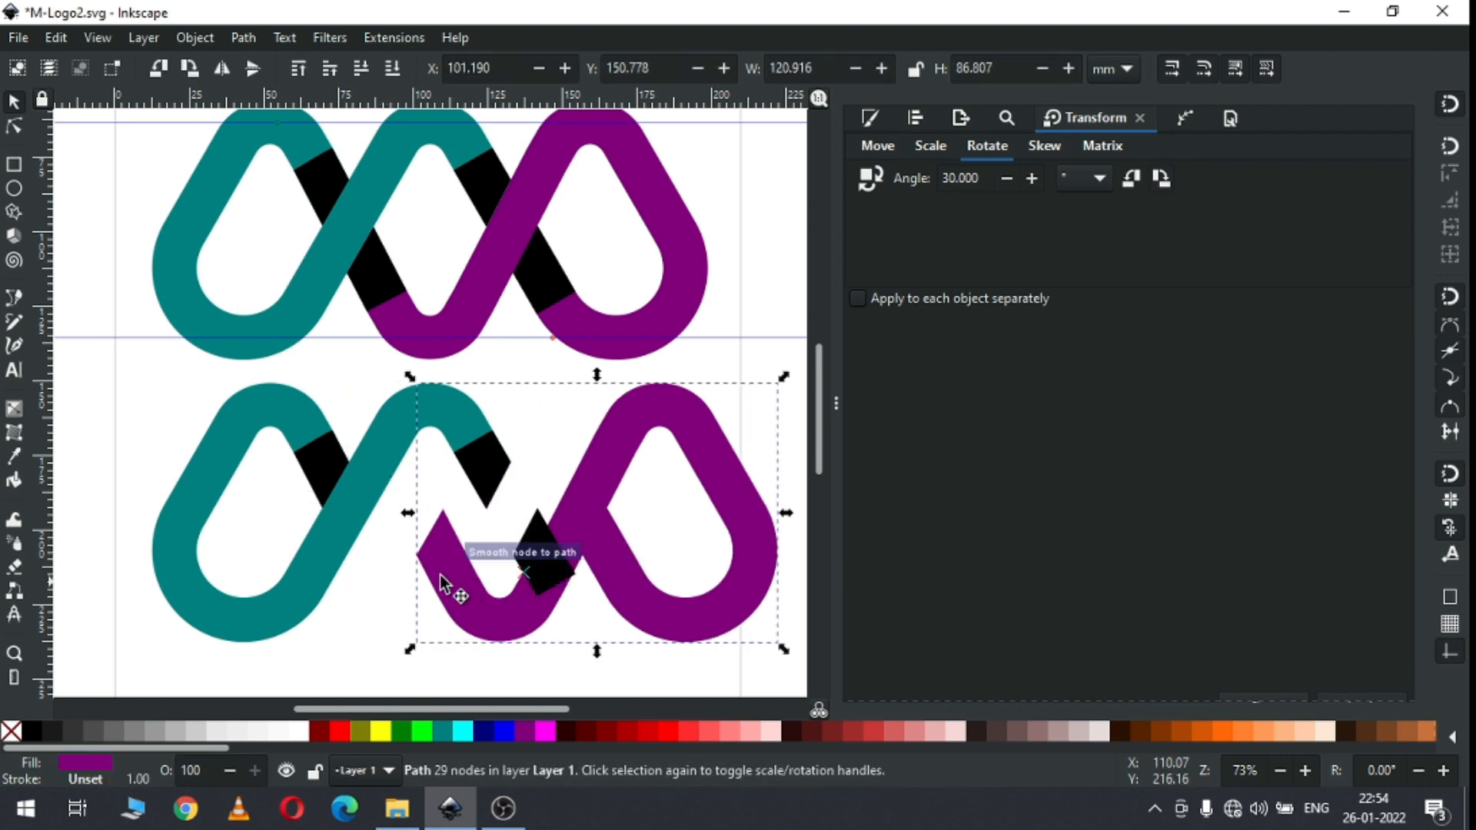
Step: Draw a rounded rectangle about 41 × 34 mm over the copy's left teal crossing and remove its stroke
{"action": "left_click", "coordinate": [13, 169]}
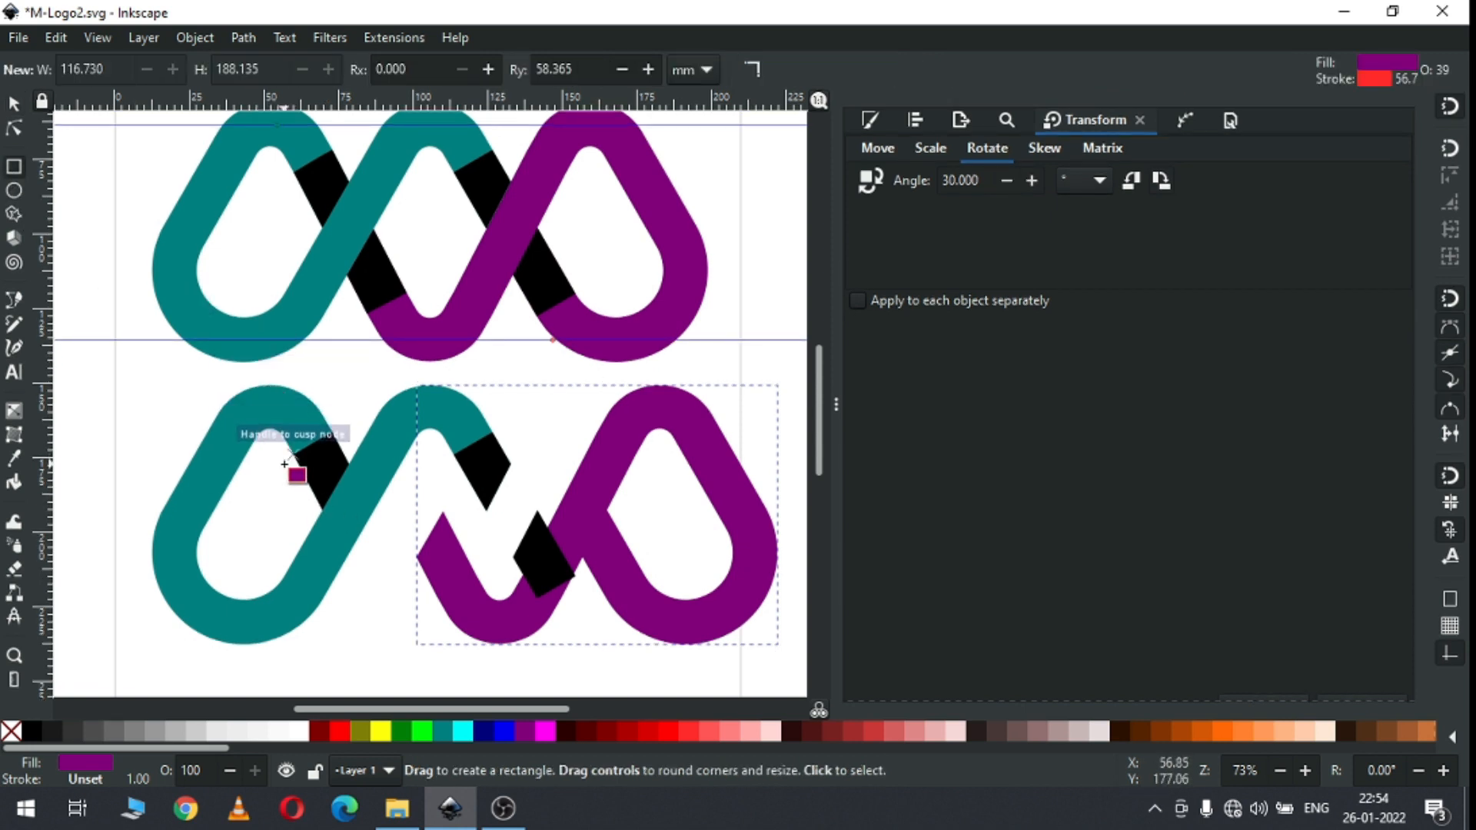
{"action": "left_click_drag", "start_coordinate": [293, 454], "coordinate": [416, 557]}
{"action": "left_click", "coordinate": [18, 101]}
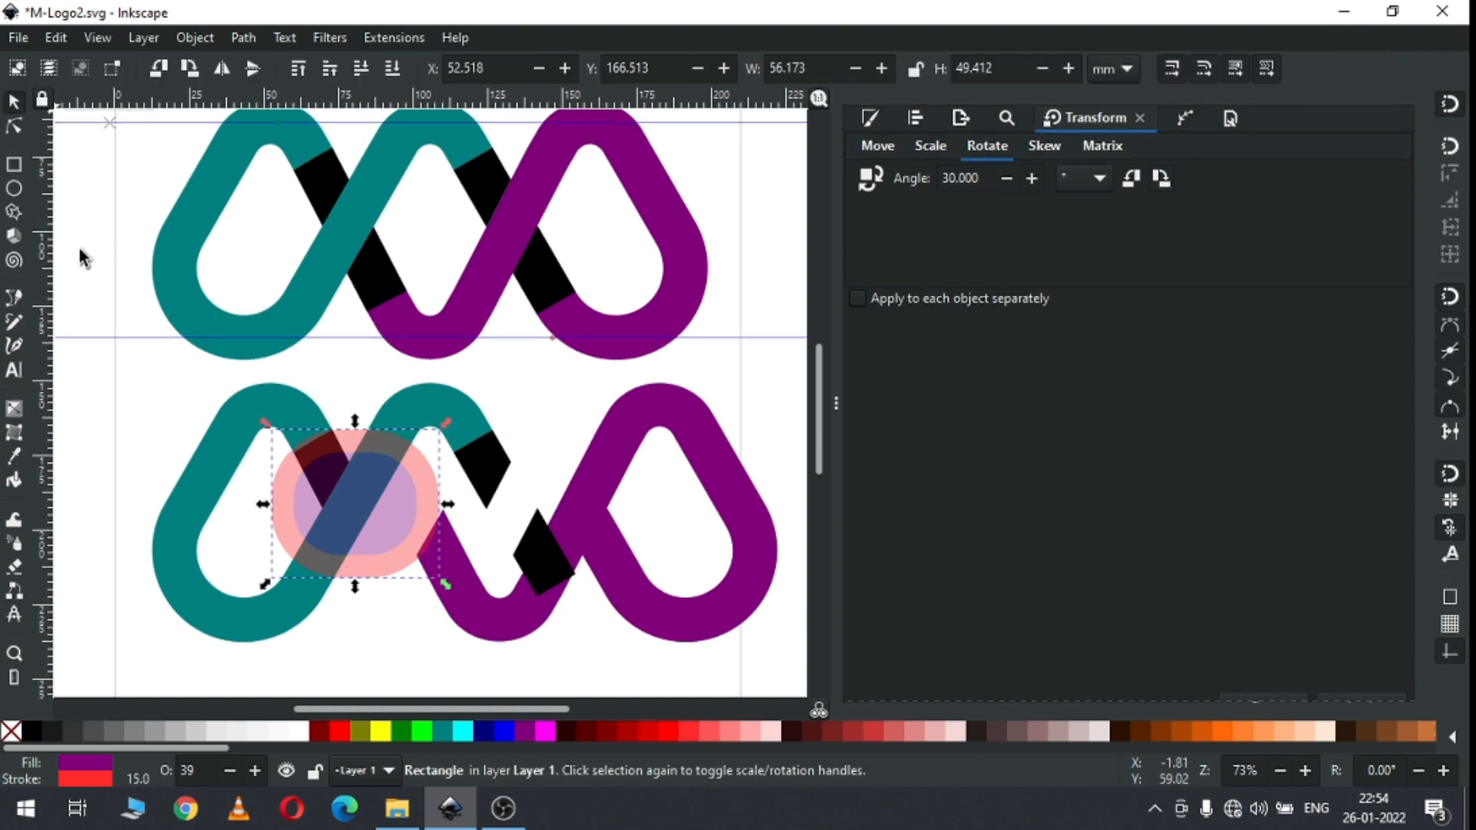
{"action": "left_click", "coordinate": [14, 733], "text": "shift"}
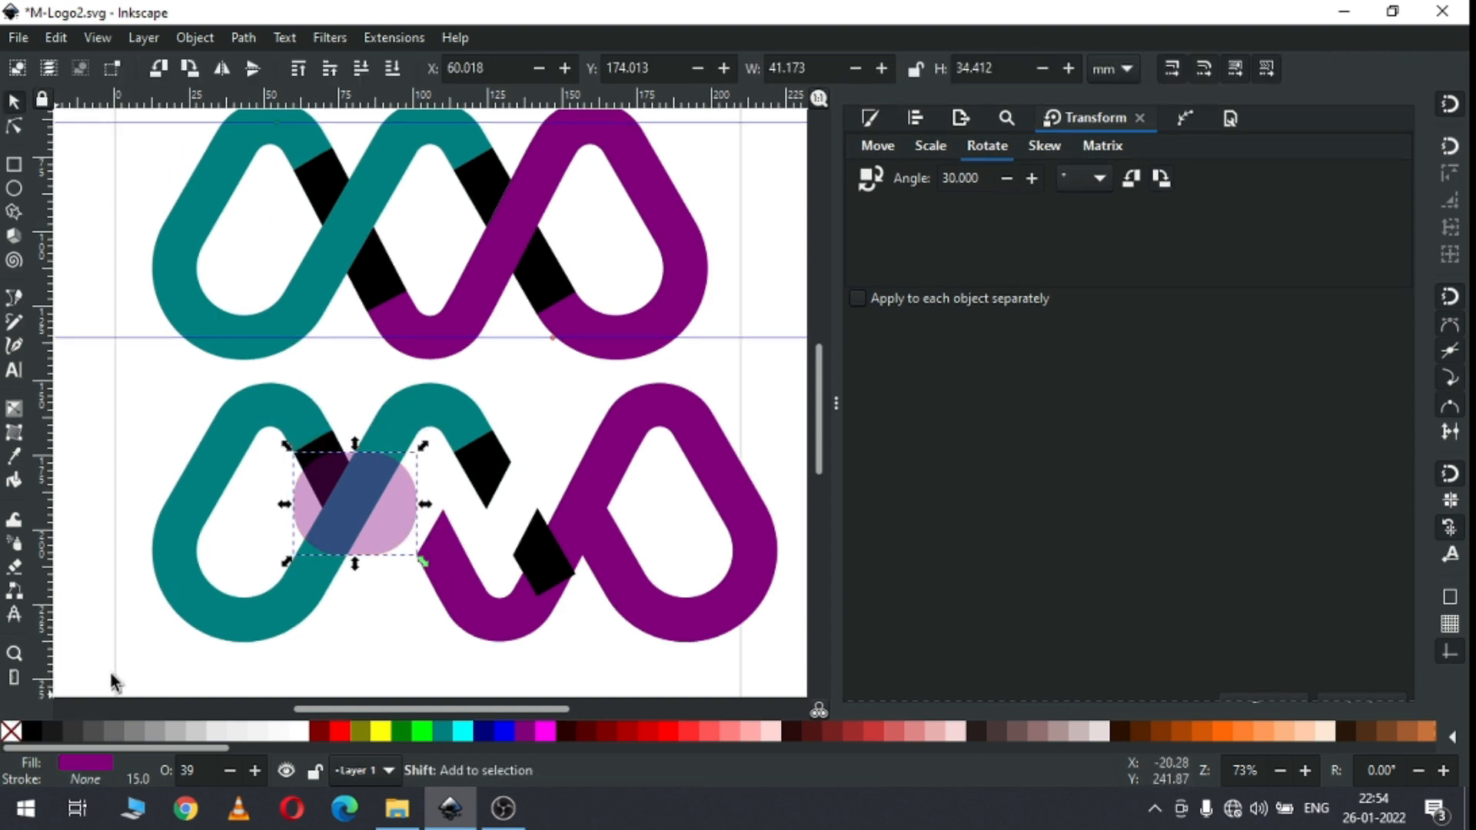
Step: Duplicate the black segment at the left teal crossing and subtract the duplicate from the rounded rectangle using Difference
{"action": "left_click", "coordinate": [326, 440]}
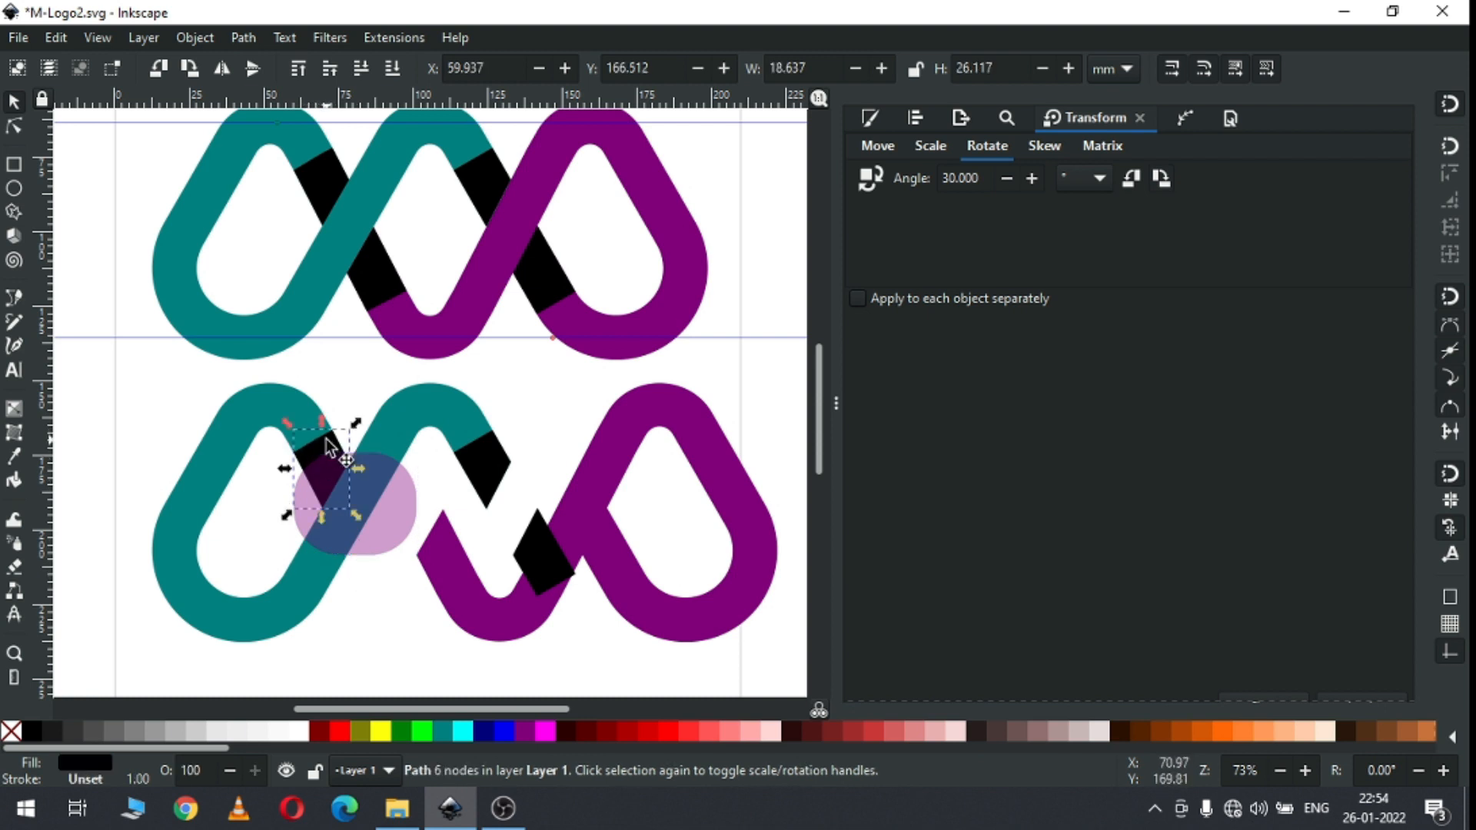
{"action": "key", "text": "ctrl+d"}
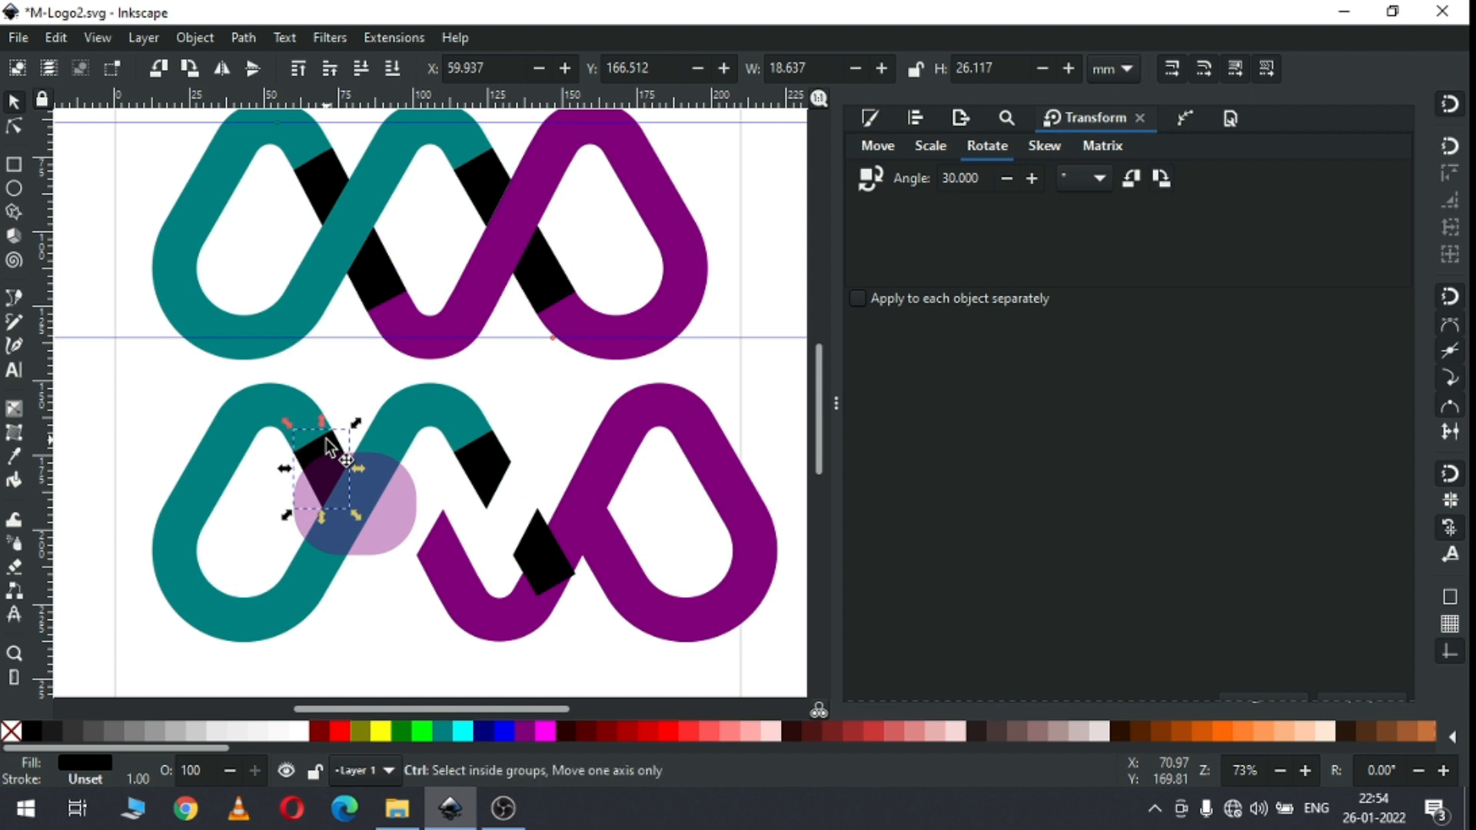
{"action": "left_click", "coordinate": [392, 517], "text": "shift"}
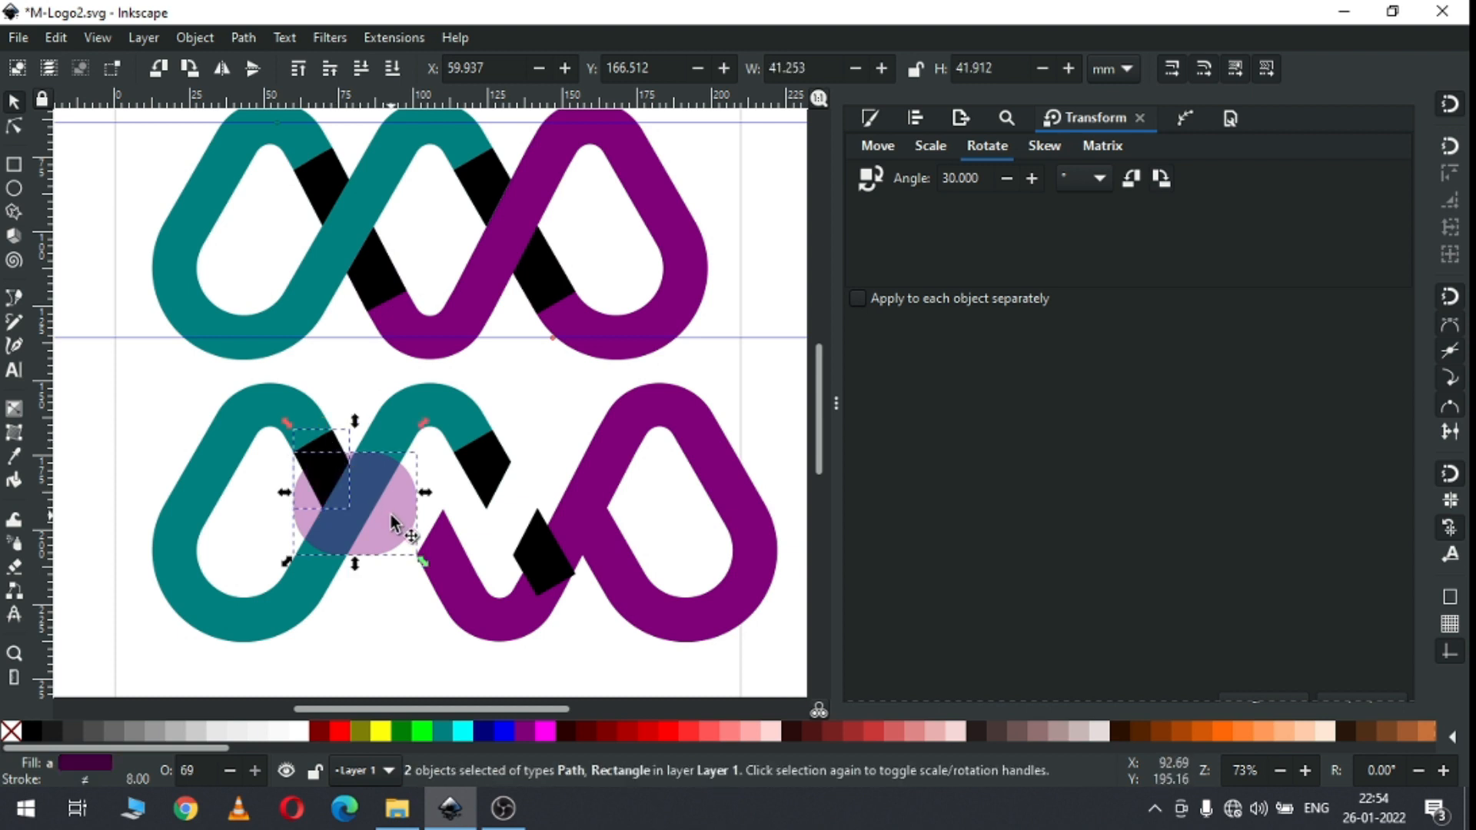
{"action": "left_click", "coordinate": [257, 40]}
{"action": "left_click", "coordinate": [285, 171]}
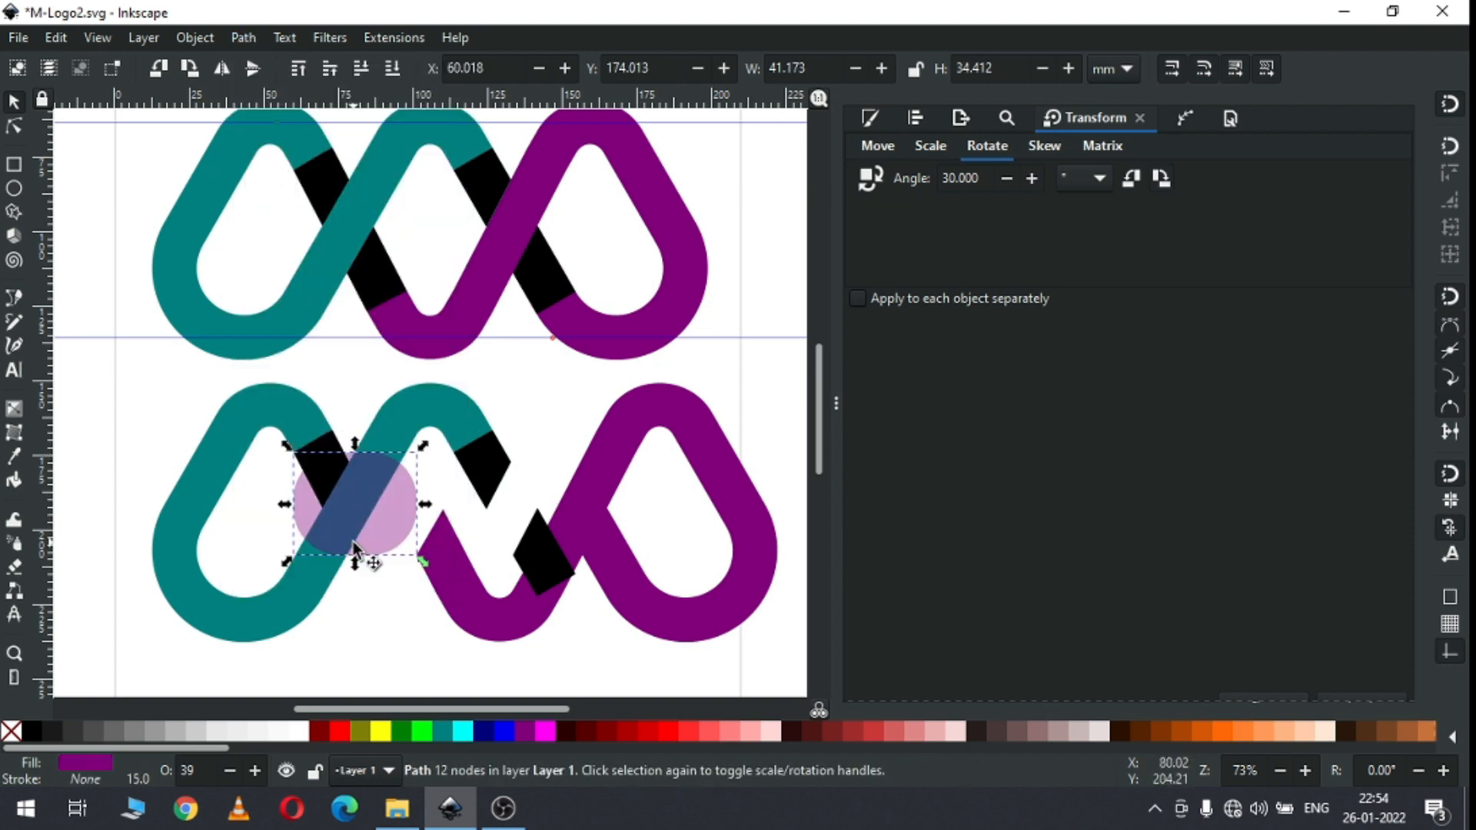
{"action": "left_click", "coordinate": [388, 602]}
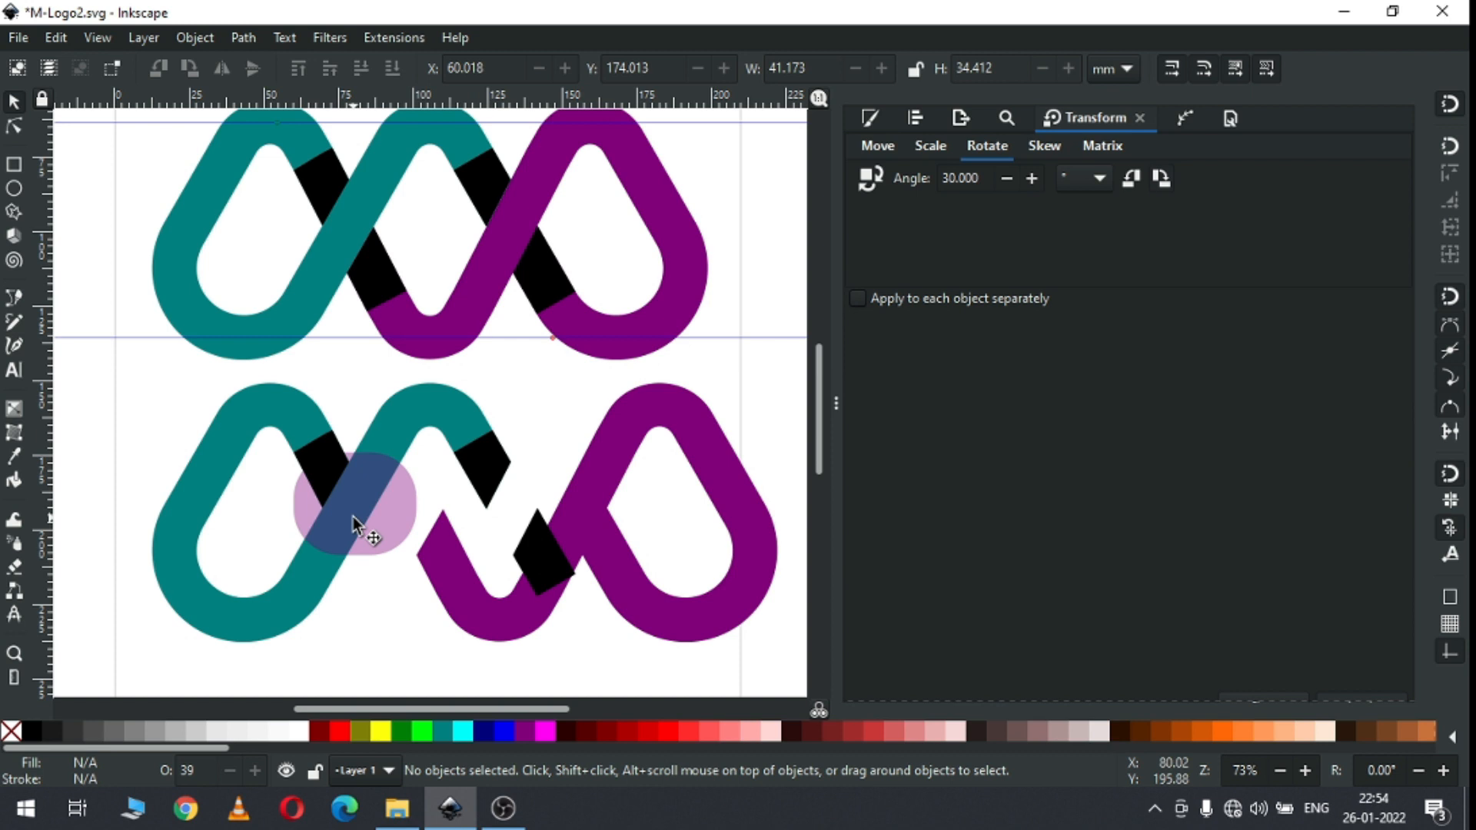
Step: Move the left crossing's black segment aside to the upper left and subtract the trimmed rectangle from the copy's teal shape
{"action": "left_click", "coordinate": [324, 450]}
{"action": "left_click_drag", "start_coordinate": [297, 462], "coordinate": [132, 385]}
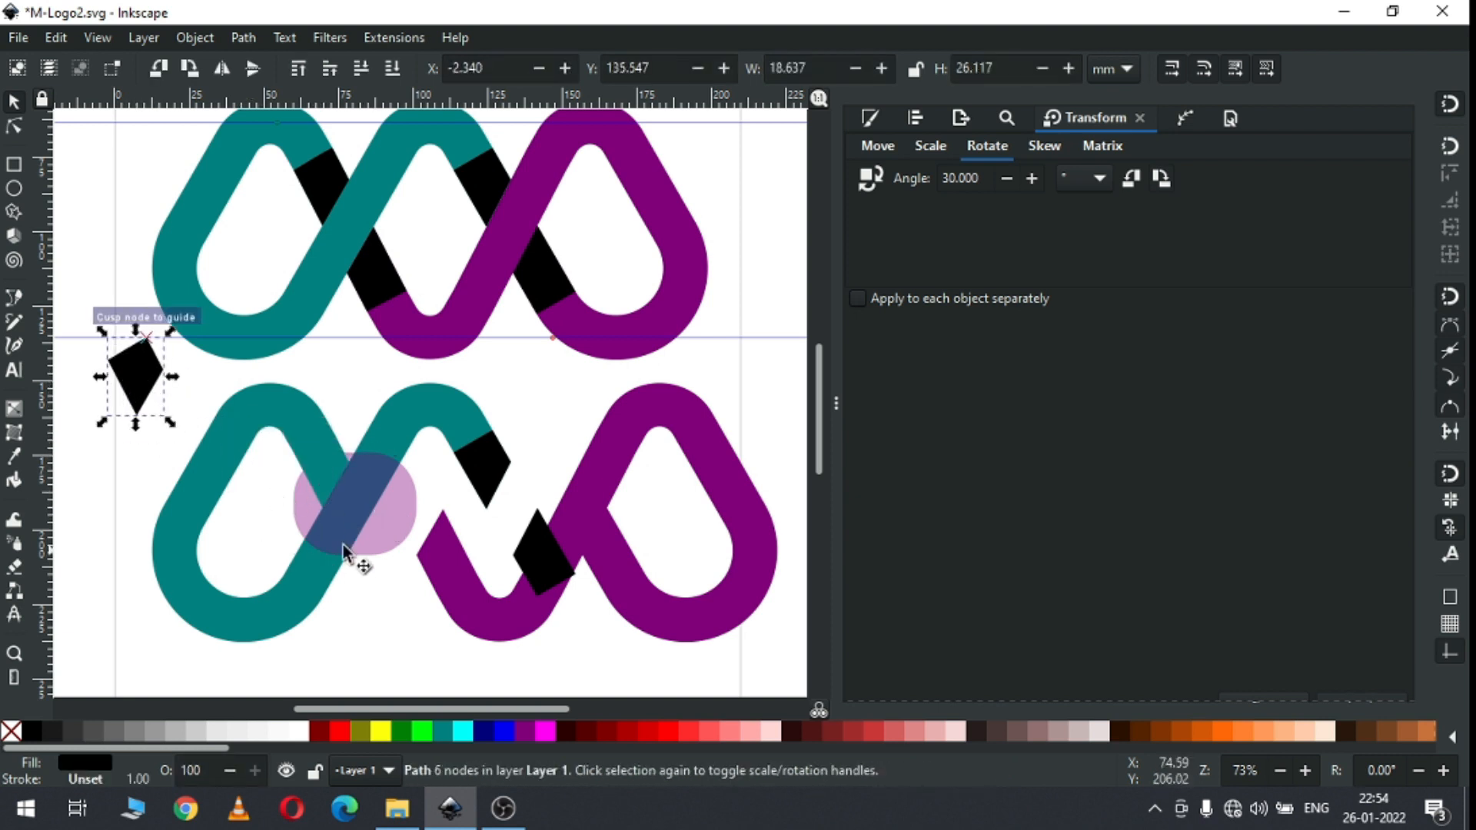
{"action": "left_click", "coordinate": [377, 545]}
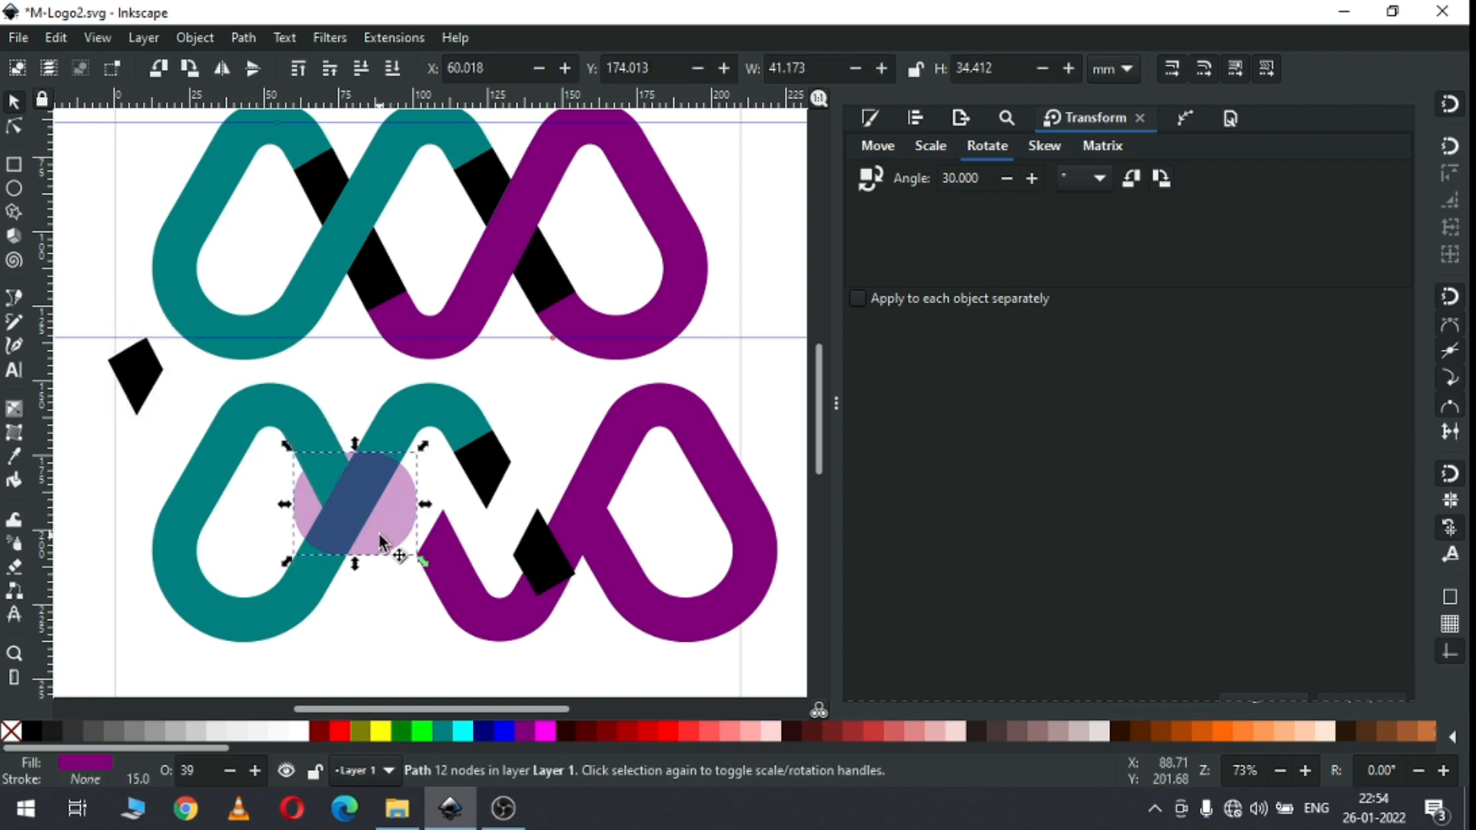
{"action": "left_click", "coordinate": [238, 429], "text": "shift"}
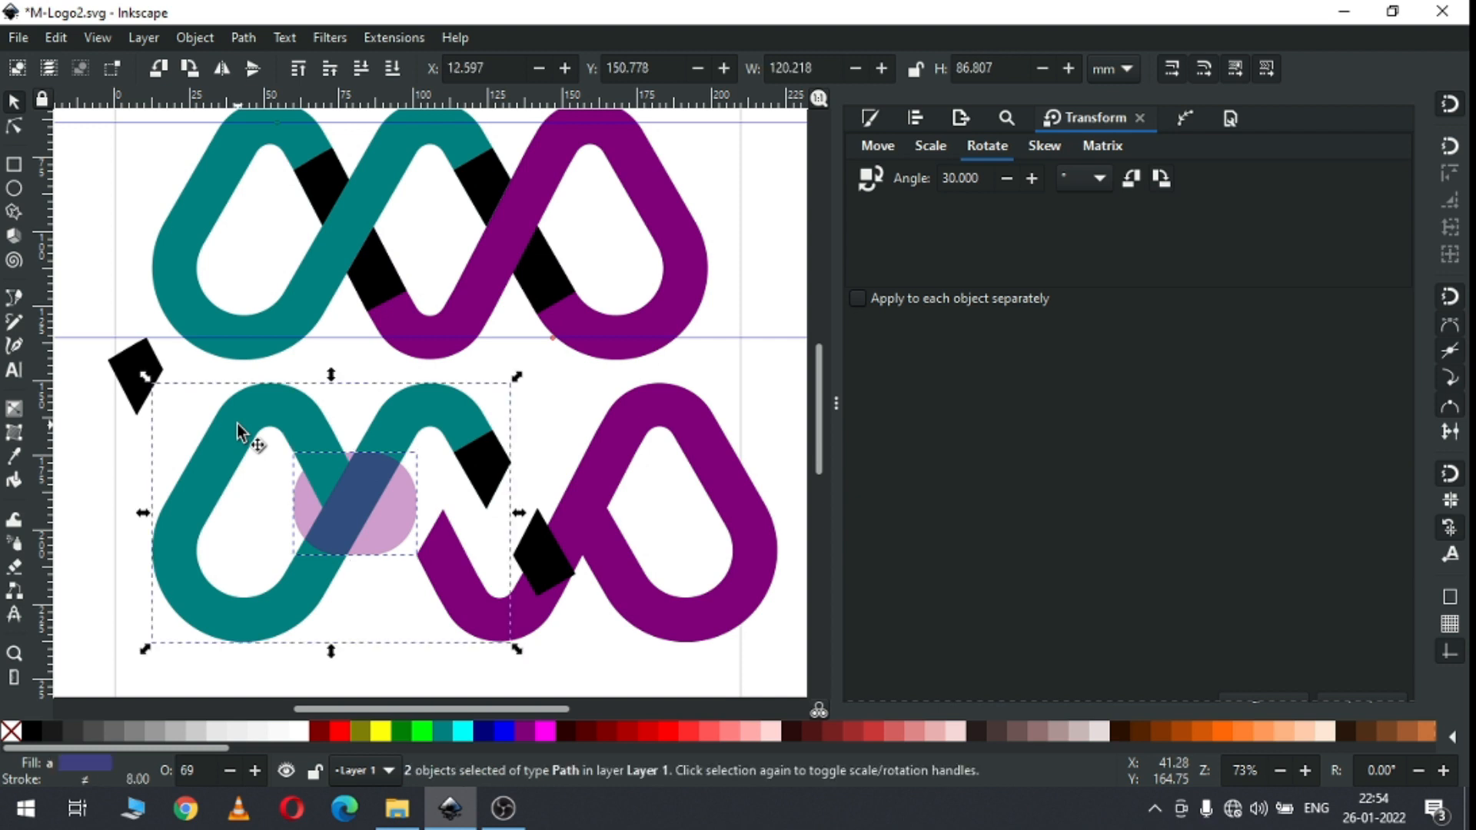
{"action": "left_click", "coordinate": [238, 33]}
{"action": "left_click", "coordinate": [271, 170]}
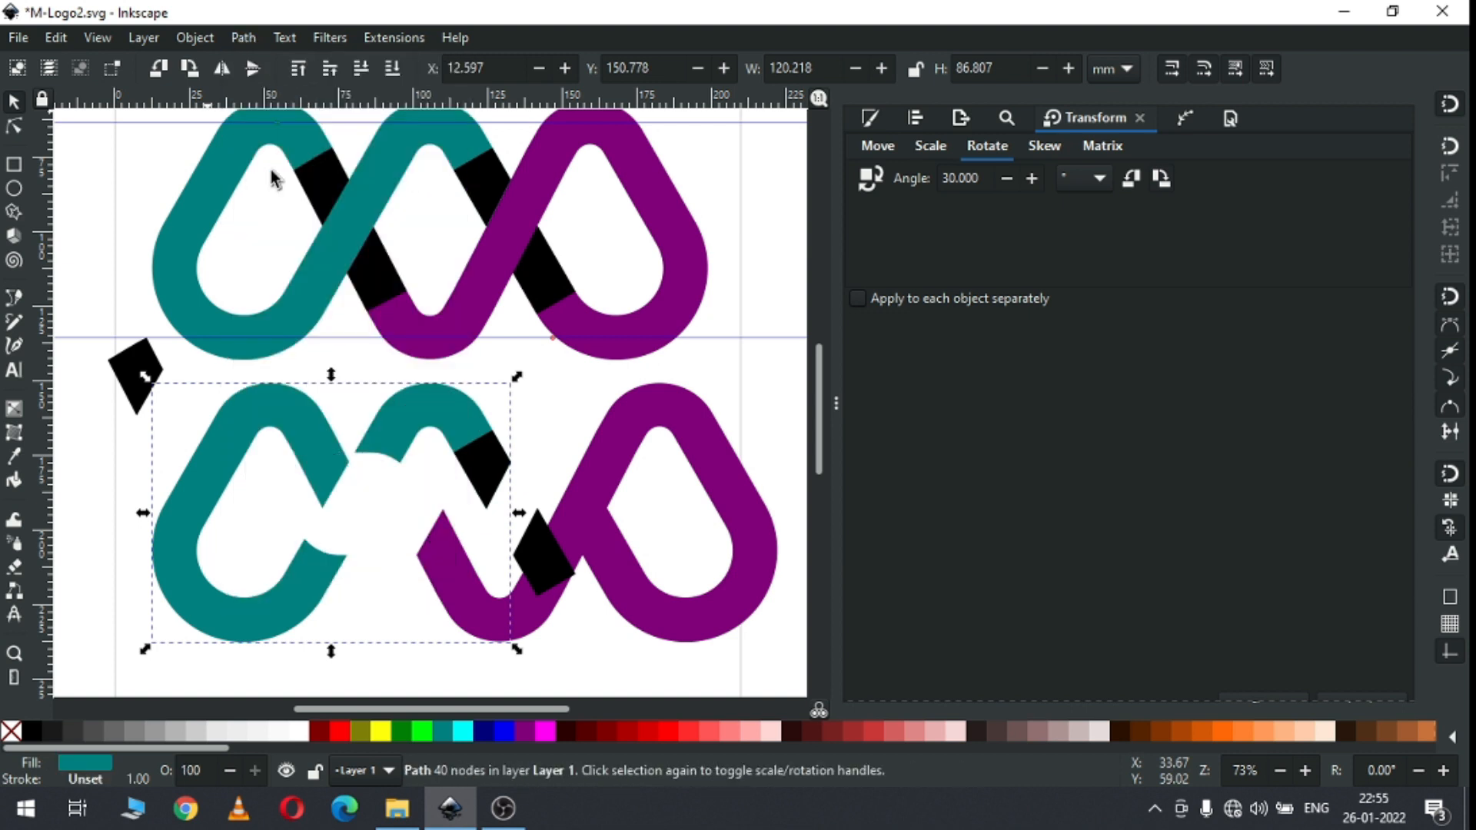
{"action": "left_click", "coordinate": [365, 477]}
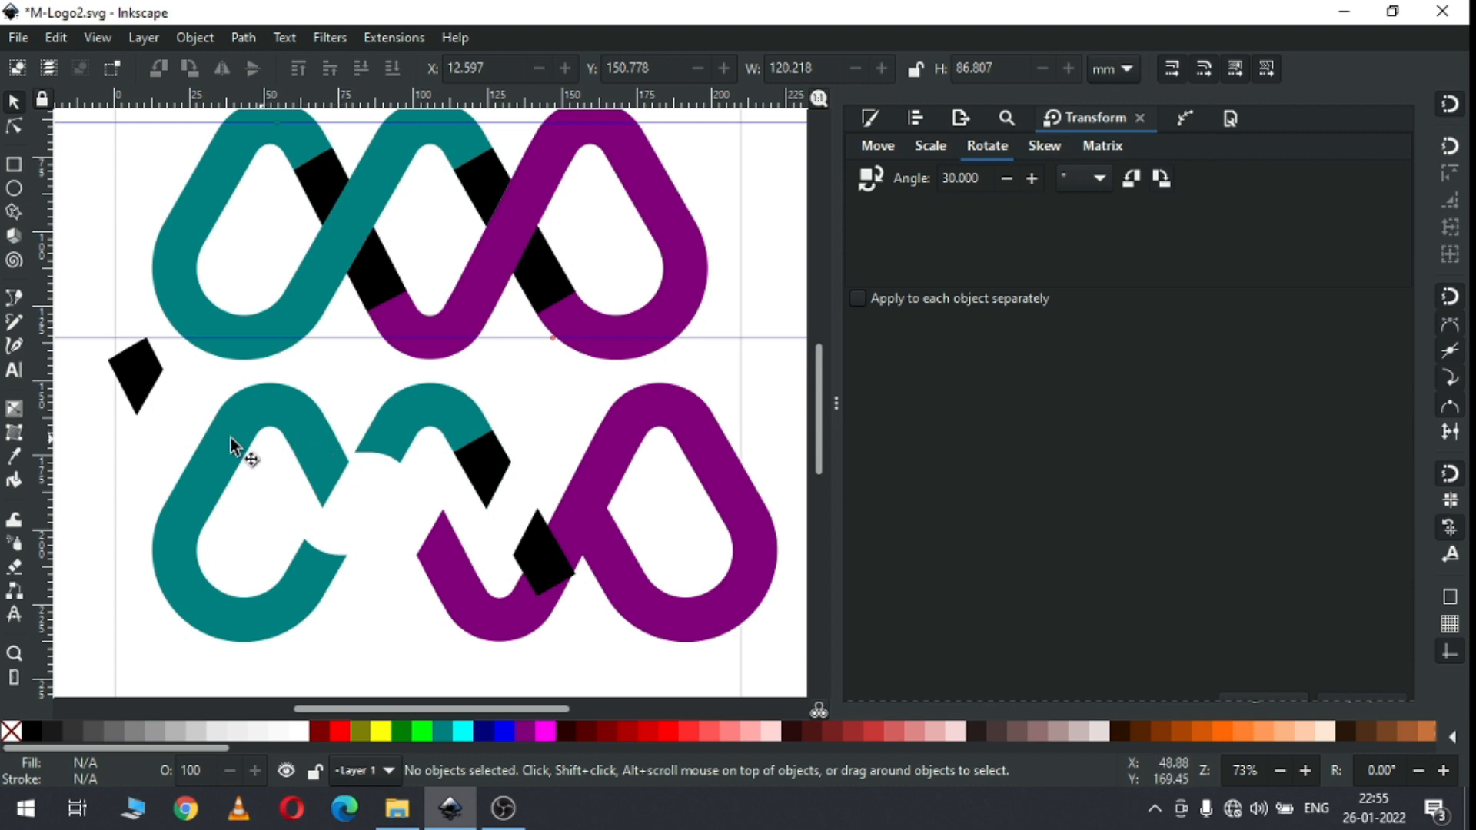
Step: Break the cut teal shape apart and delete its right-hand peak piece
{"action": "left_click", "coordinate": [14, 166]}
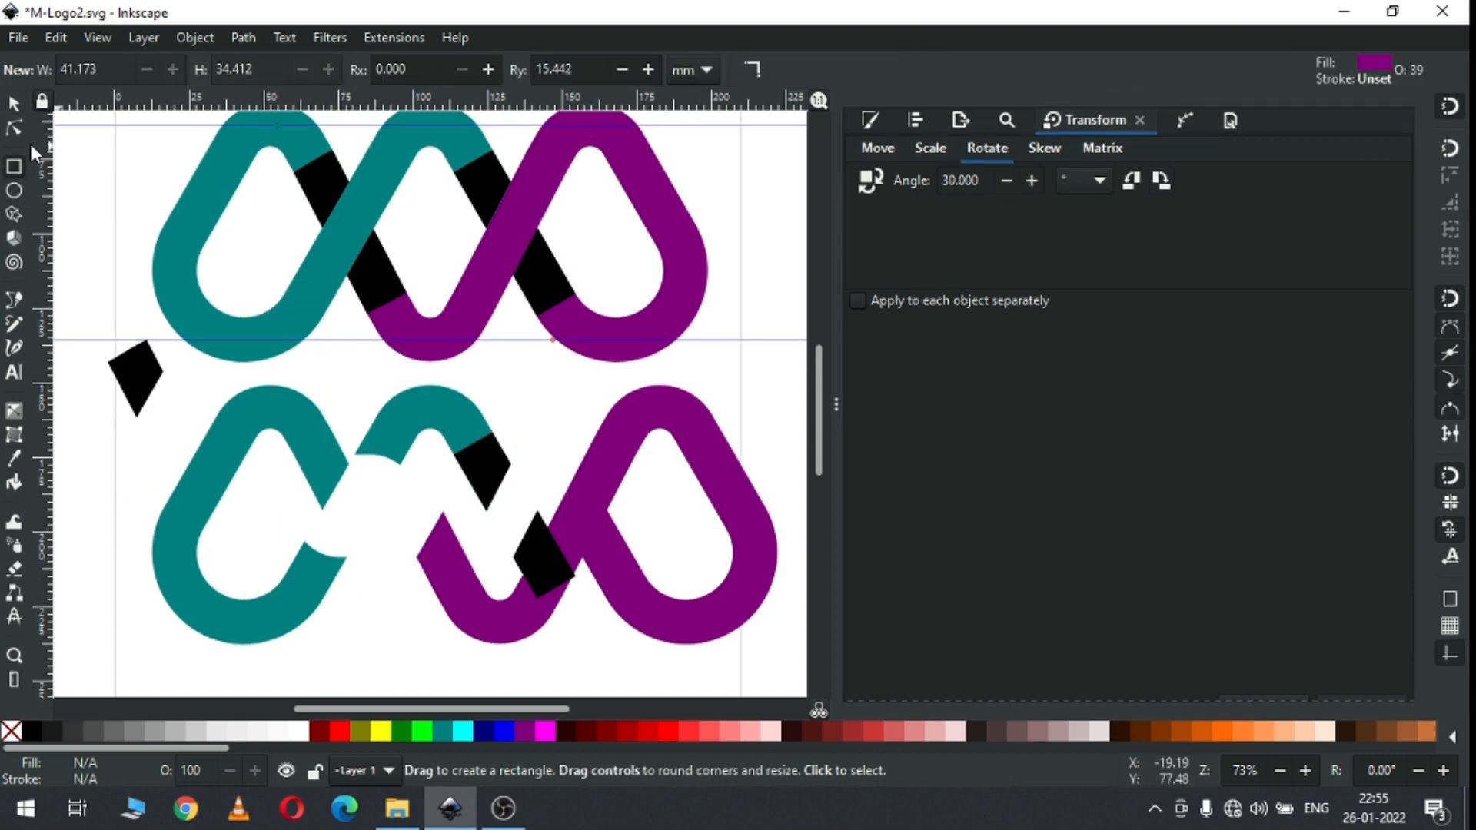
{"action": "left_click", "coordinate": [13, 102]}
{"action": "left_click", "coordinate": [334, 427]}
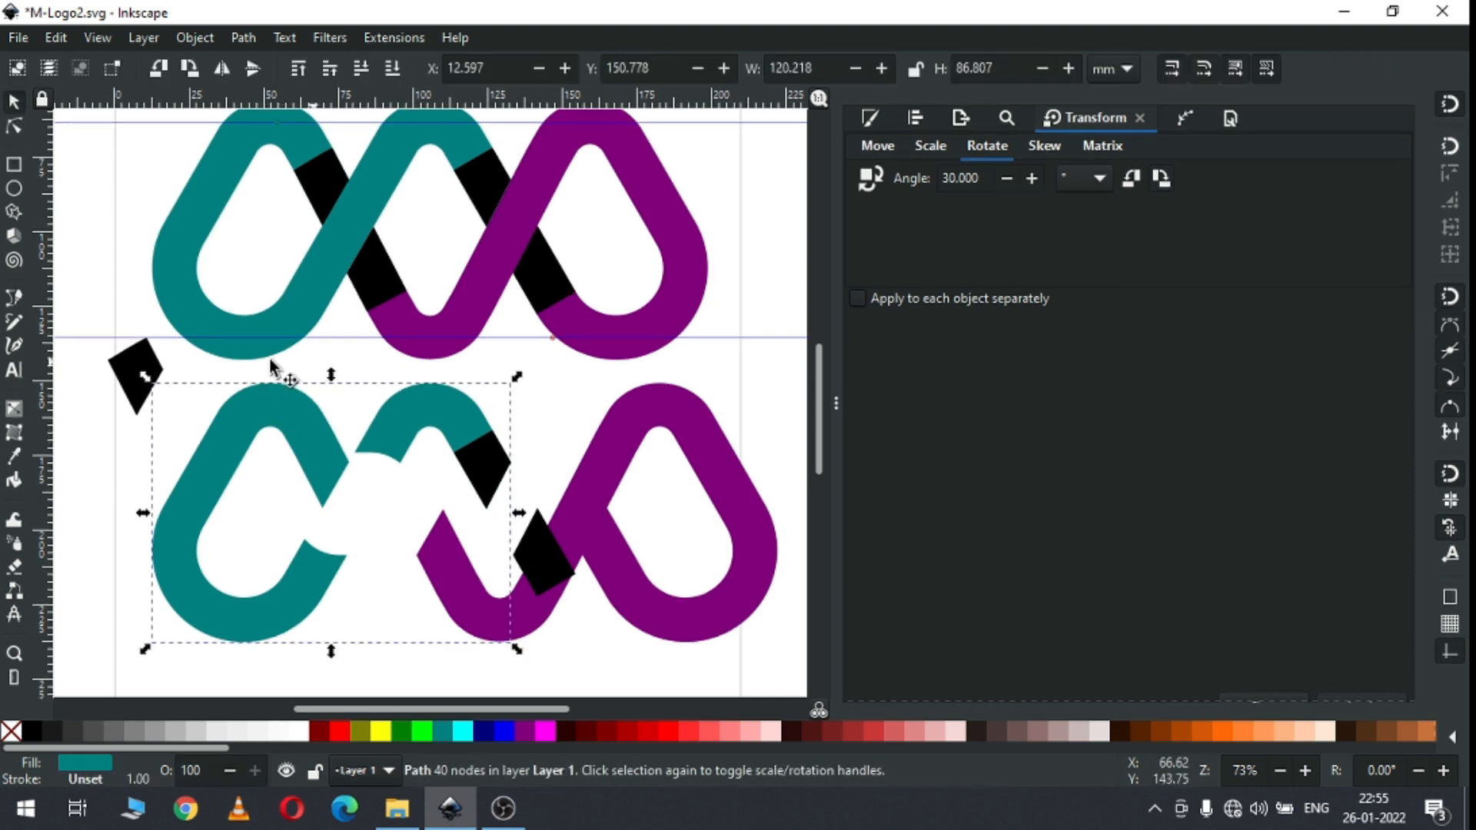
{"action": "left_click", "coordinate": [242, 37]}
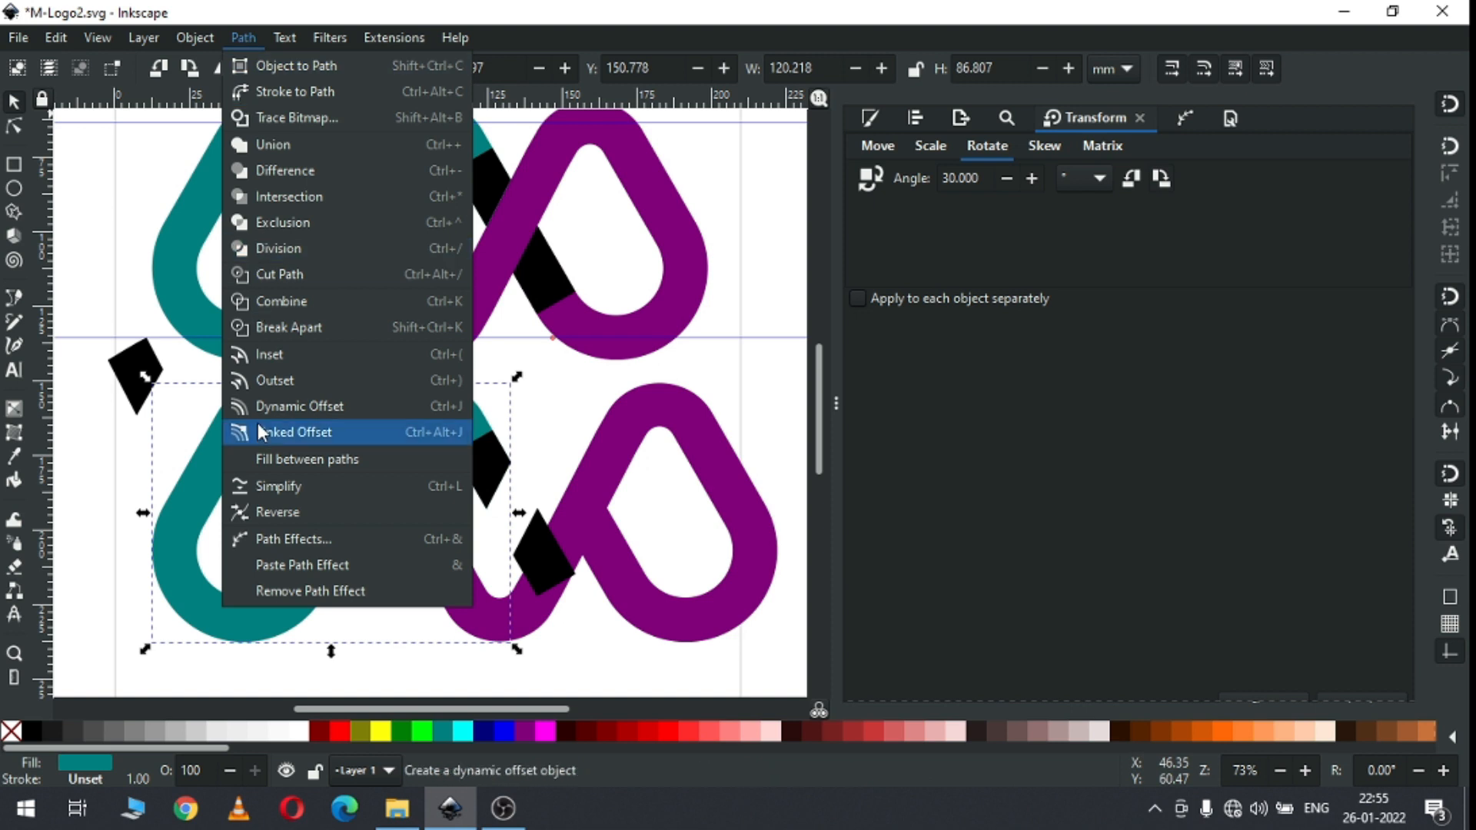
{"action": "left_click", "coordinate": [281, 331]}
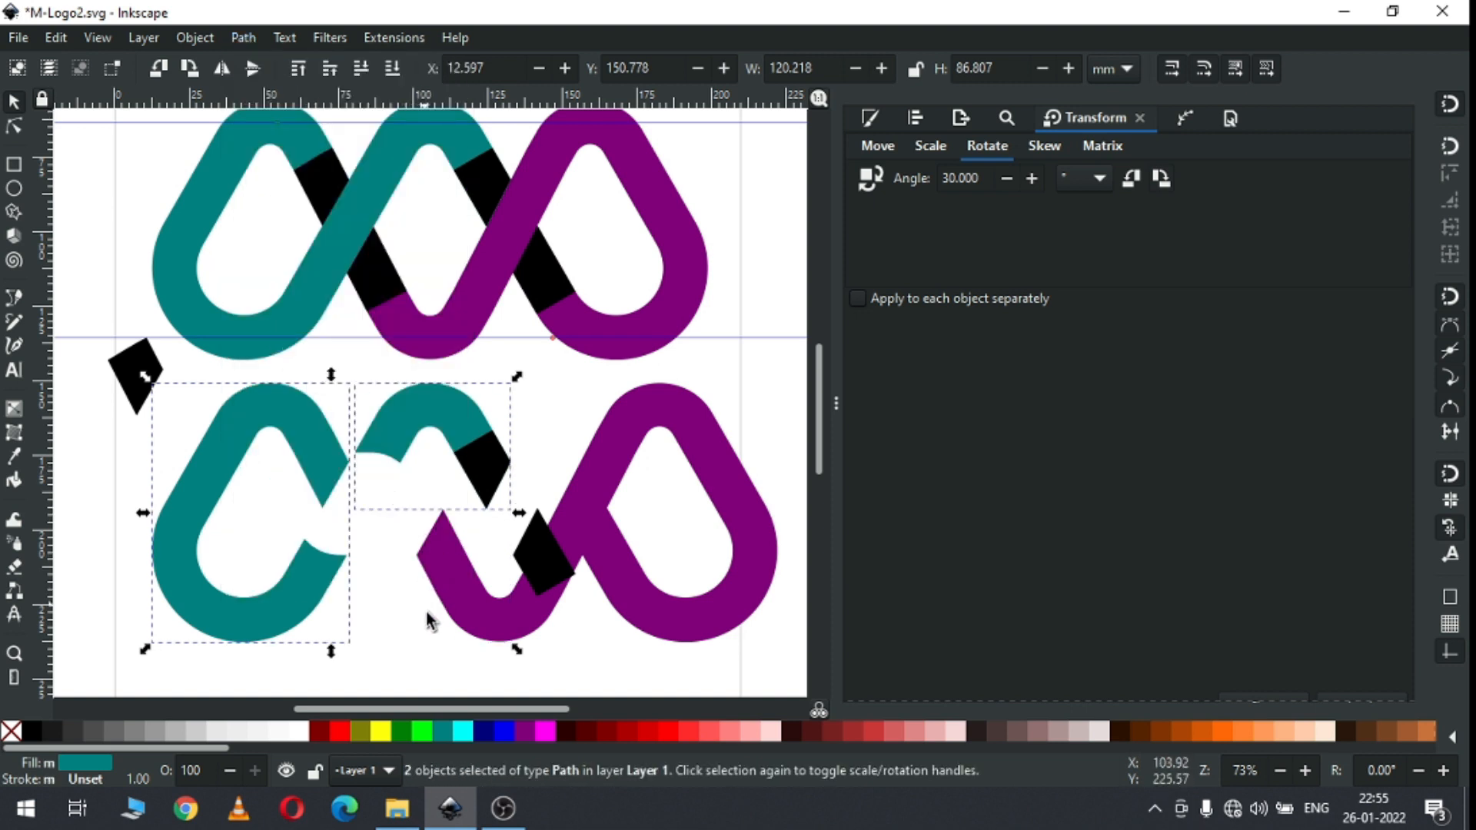
{"action": "left_click", "coordinate": [402, 648]}
{"action": "left_click", "coordinate": [429, 410]}
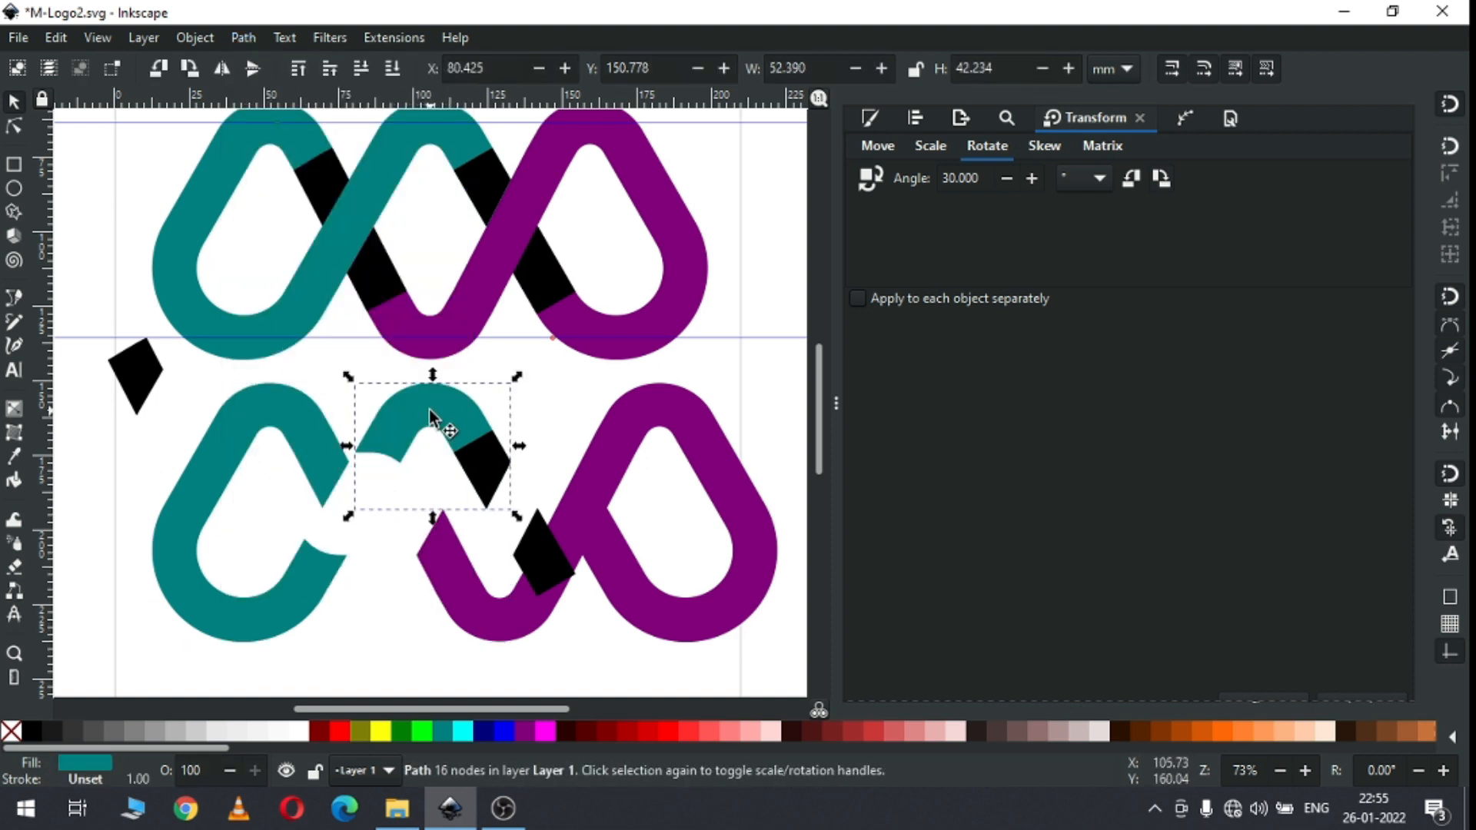
{"action": "key", "text": "Delete"}
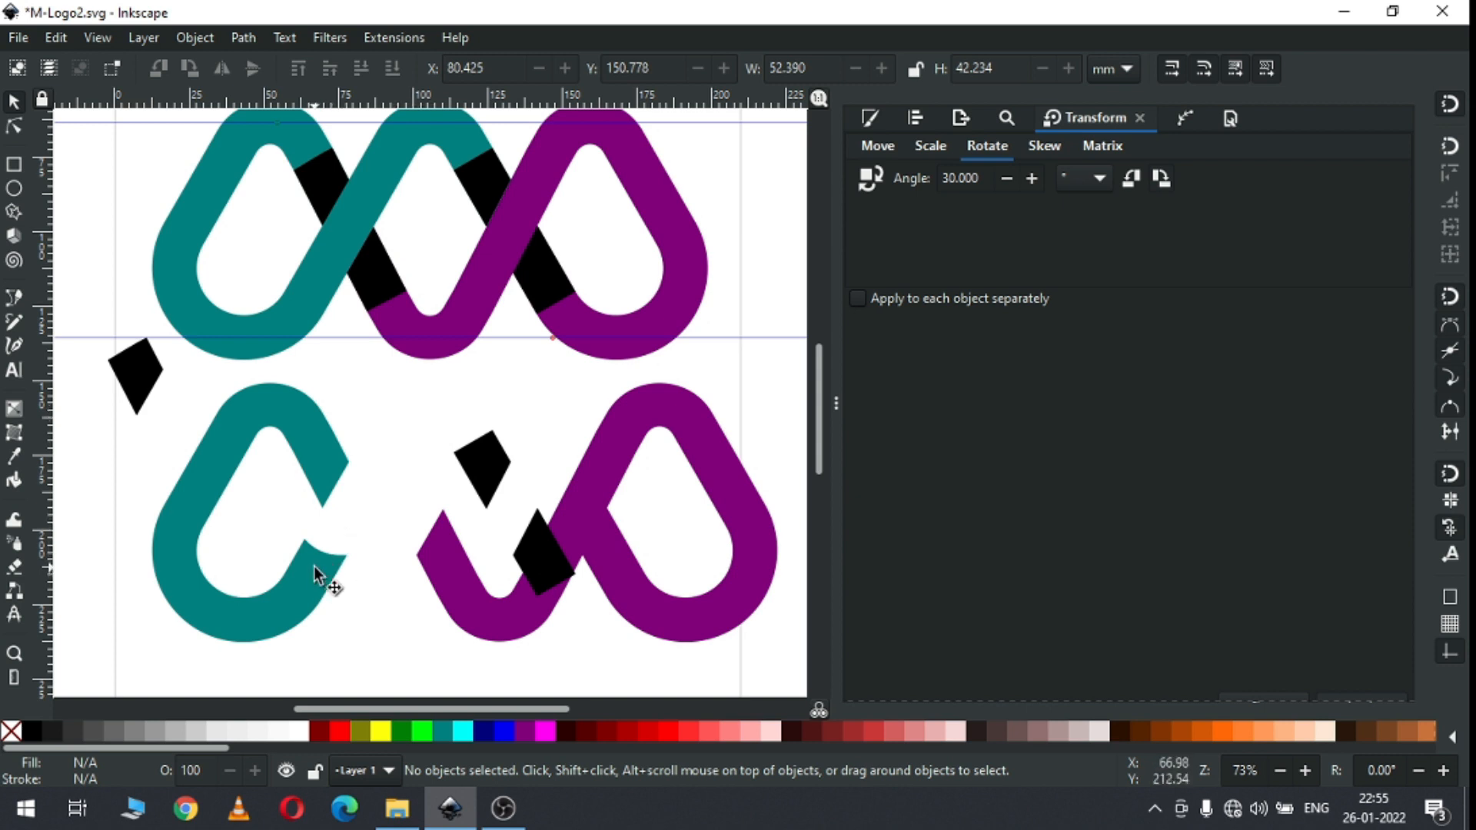
Step: Draw a rectangle about 86 × 55 mm over the lower part of the remaining teal loop and square off its rounded corners
{"action": "left_click", "coordinate": [14, 167]}
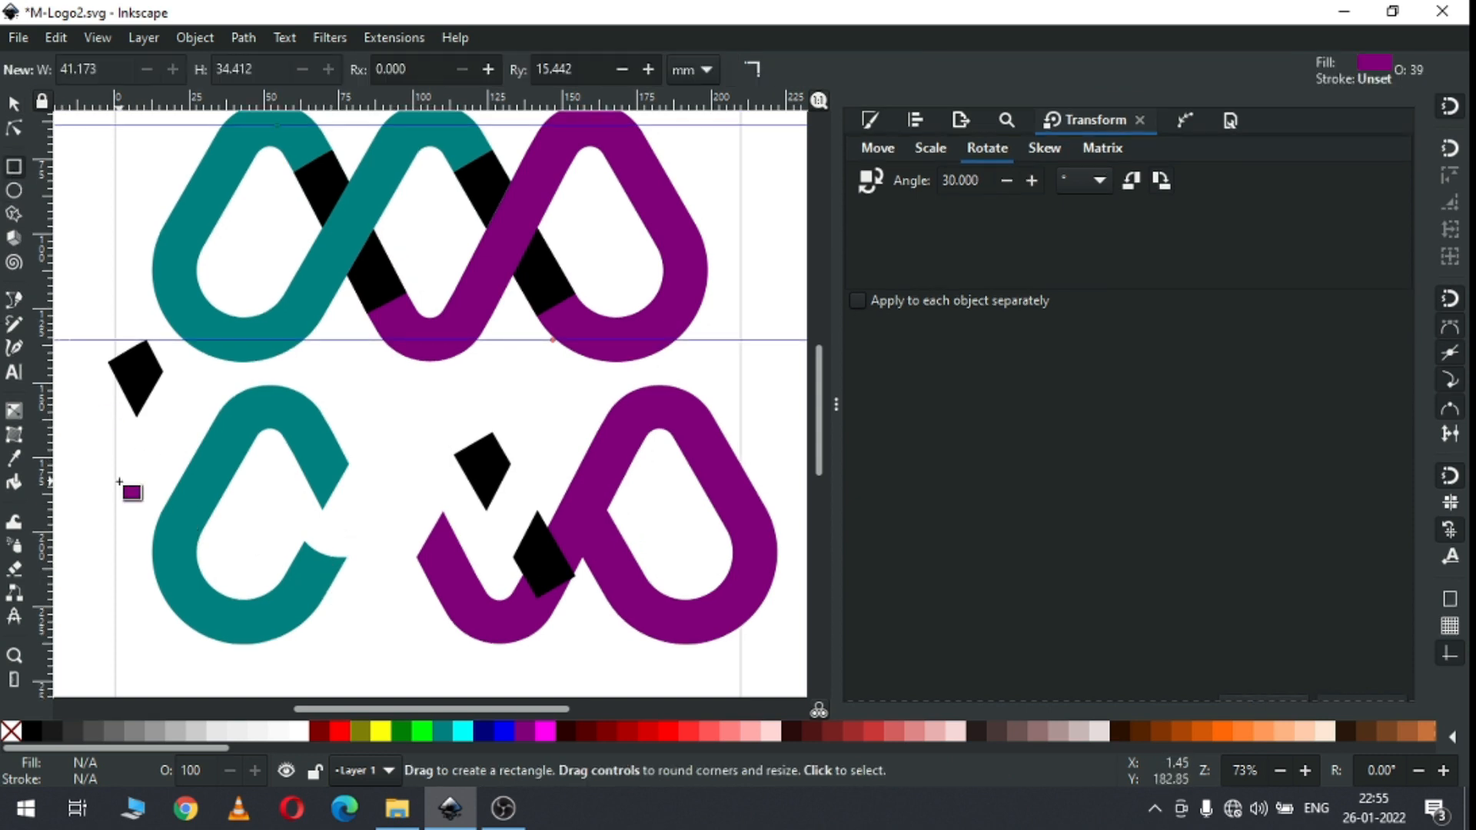
{"action": "left_click_drag", "start_coordinate": [127, 503], "coordinate": [381, 652]}
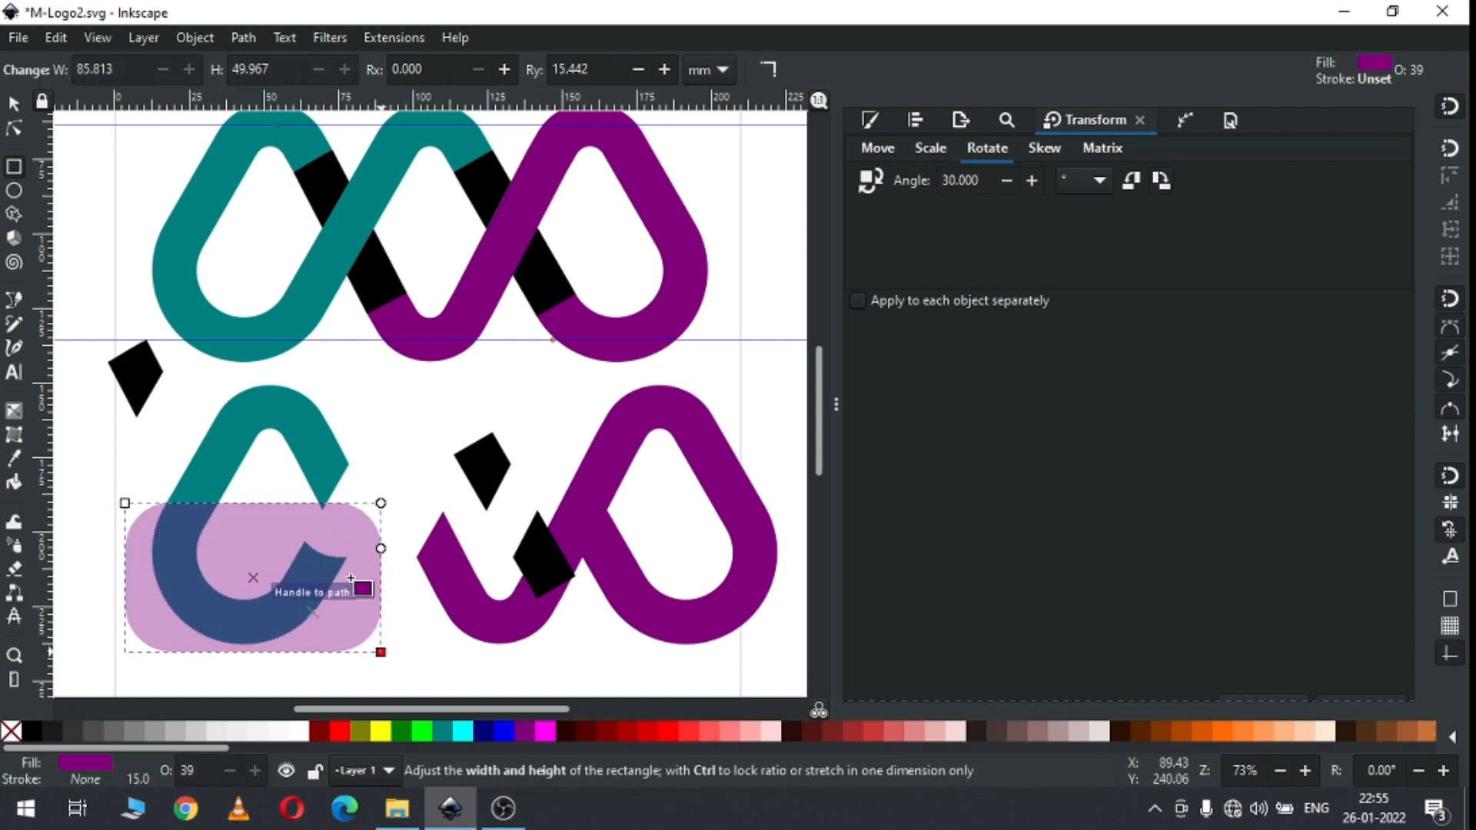
{"action": "left_click", "coordinate": [14, 105]}
{"action": "left_click_drag", "start_coordinate": [253, 495], "coordinate": [255, 506]}
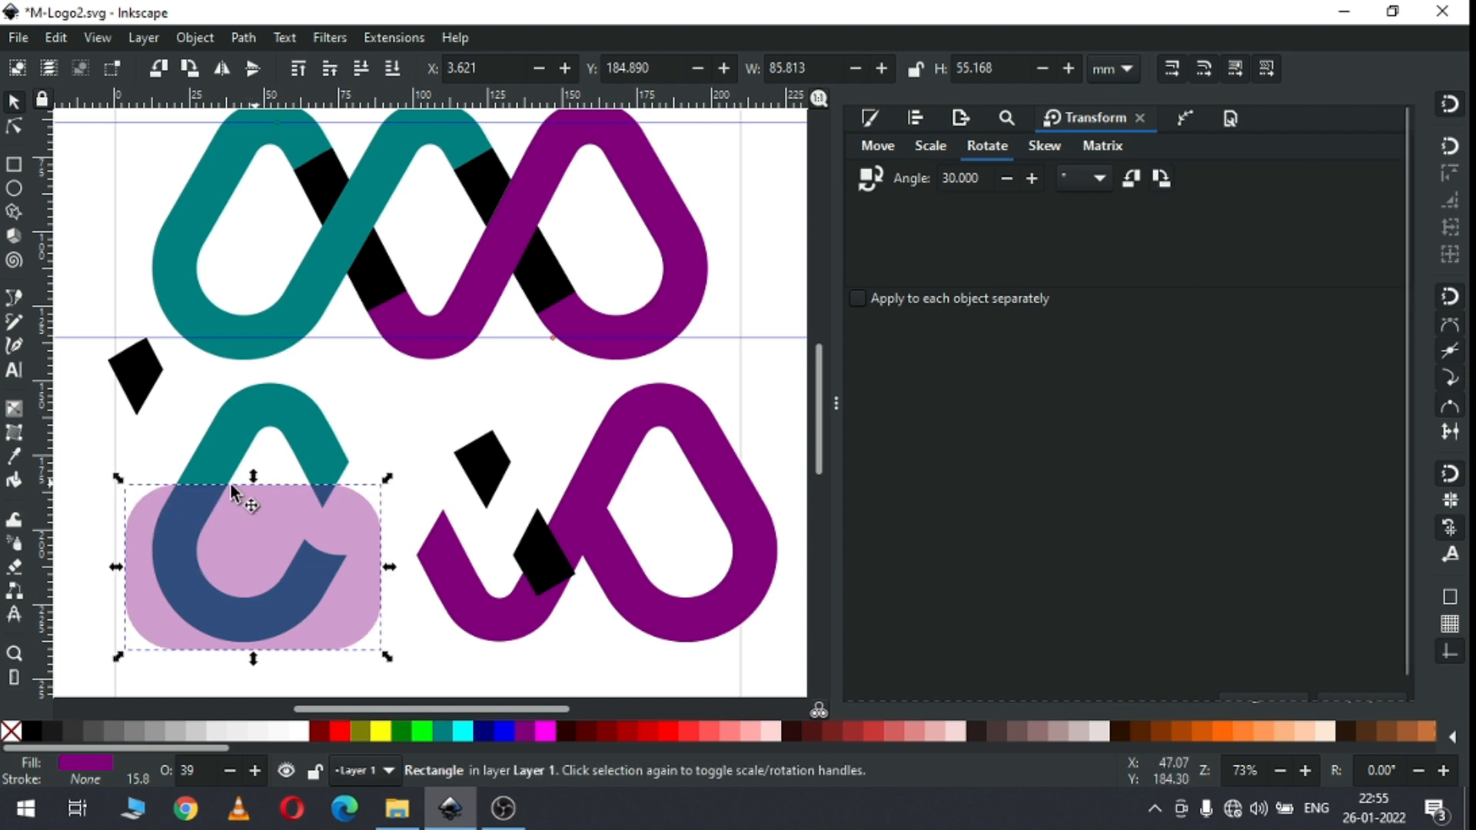
{"action": "left_click", "coordinate": [16, 129]}
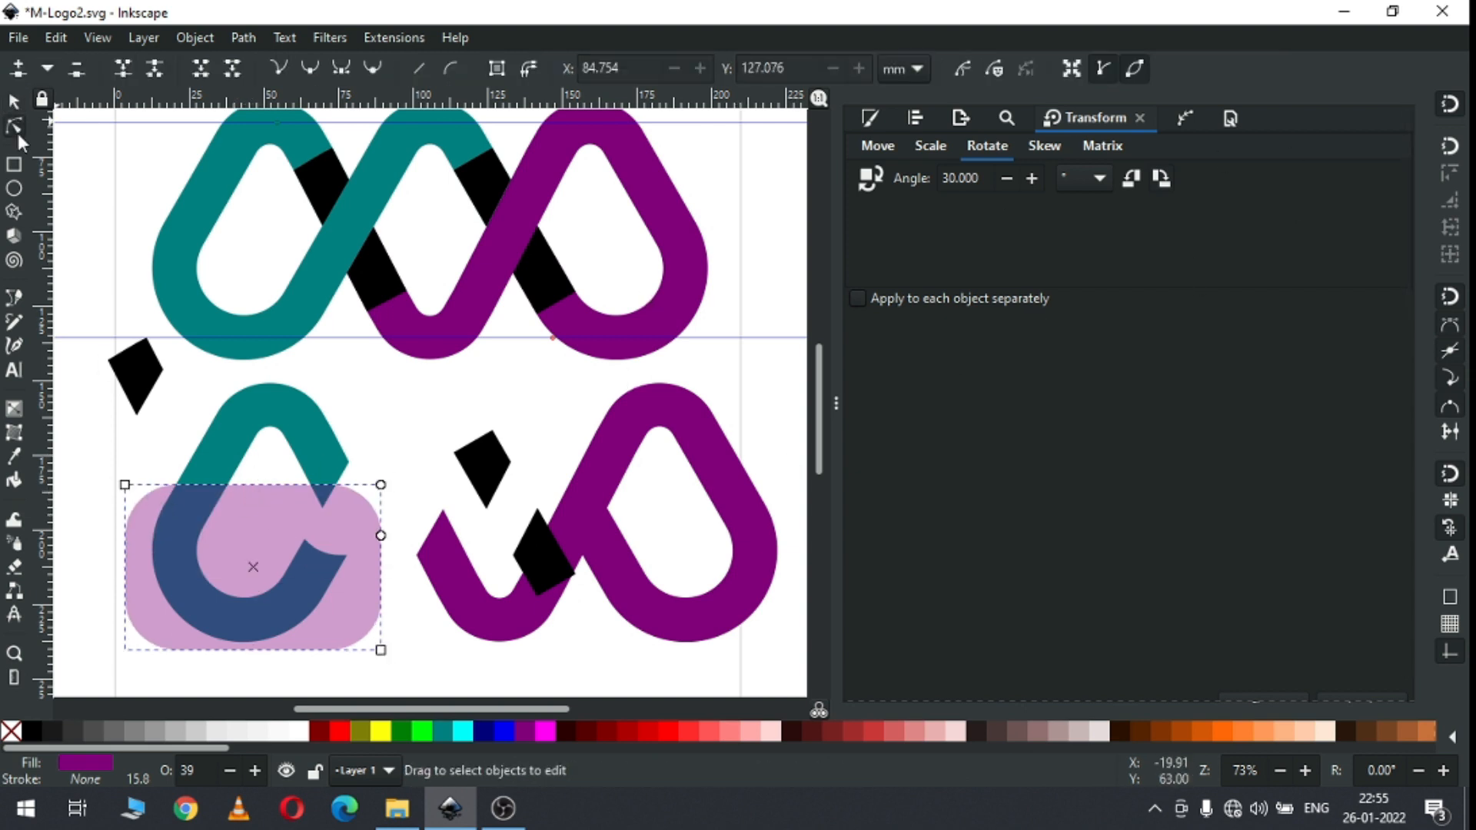
{"action": "left_click_drag", "start_coordinate": [390, 503], "coordinate": [394, 476]}
{"action": "left_click", "coordinate": [13, 101]}
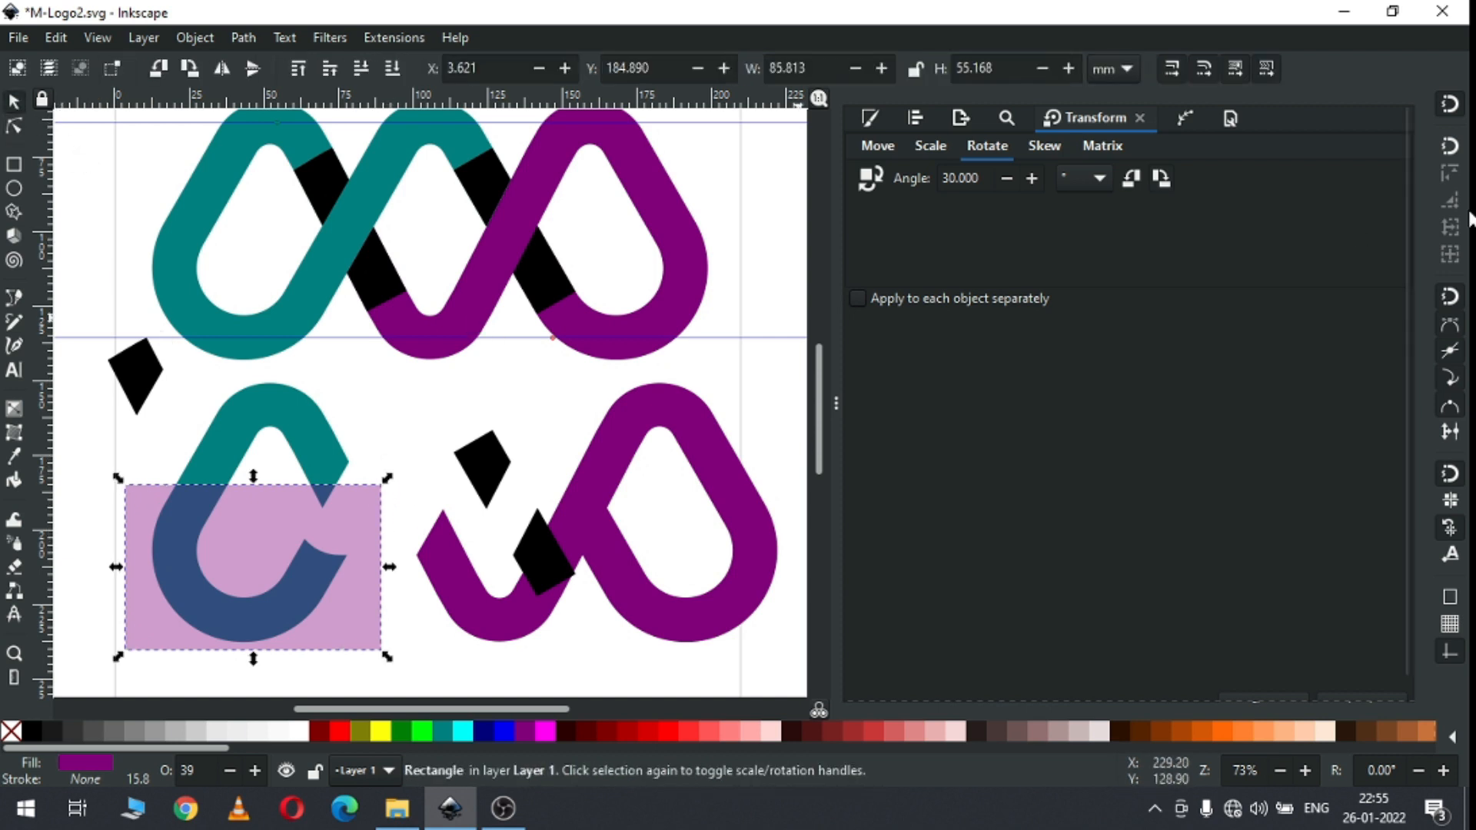
Step: Reduce the rectangle's height to about 43 mm and rotate it slightly clockwise across the teal loop's lower part
{"action": "left_click_drag", "start_coordinate": [253, 477], "coordinate": [261, 516]}
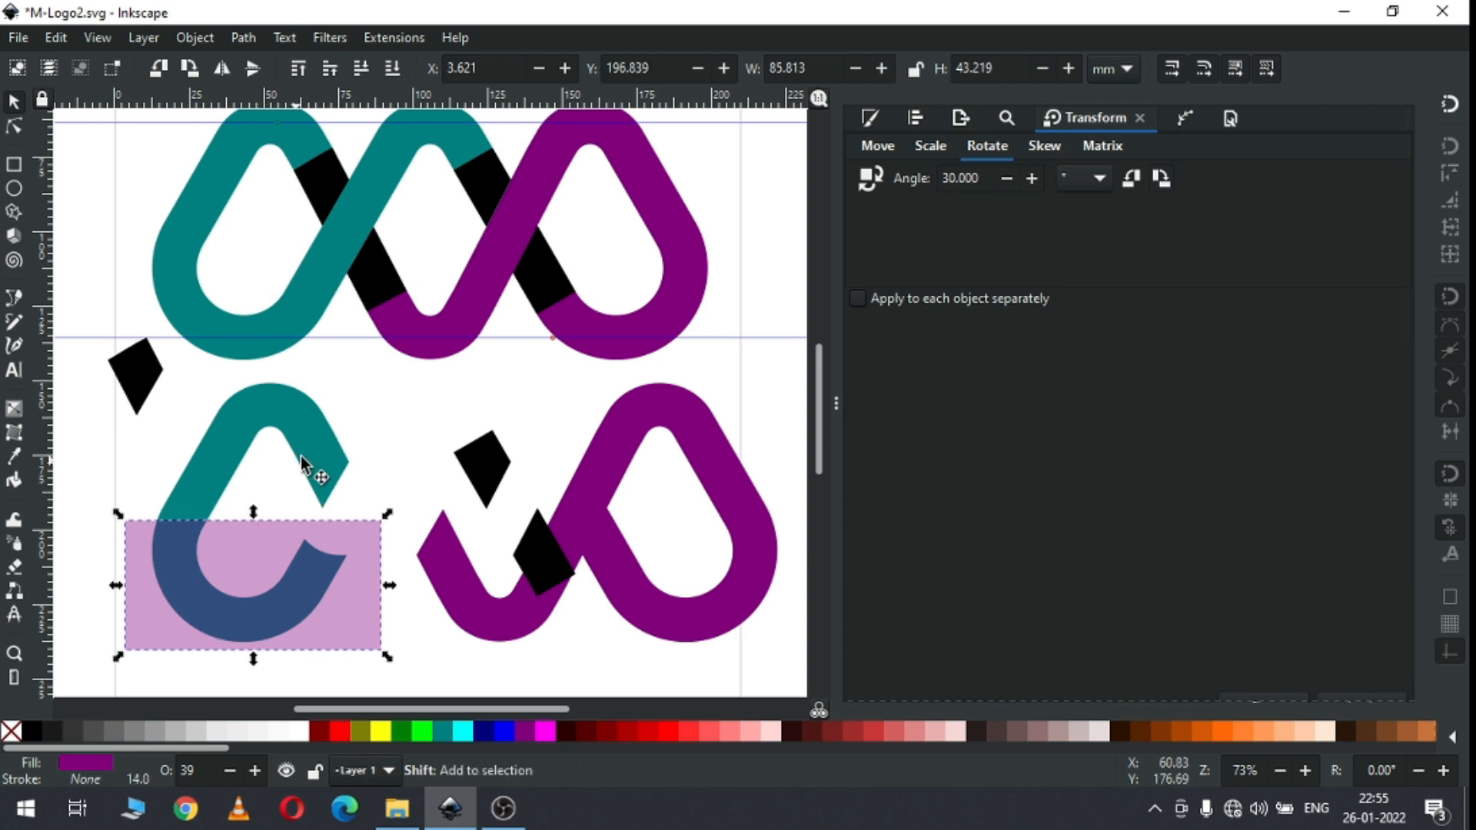
{"action": "left_click", "coordinate": [373, 557]}
{"action": "left_click_drag", "start_coordinate": [392, 524], "coordinate": [389, 566]}
{"action": "left_click", "coordinate": [374, 504]}
{"action": "left_click", "coordinate": [345, 630]}
Step: Subtract the tilted rectangle from the teal loop using Difference, leaving only its upper arch
{"action": "left_click", "coordinate": [323, 439], "text": "shift"}
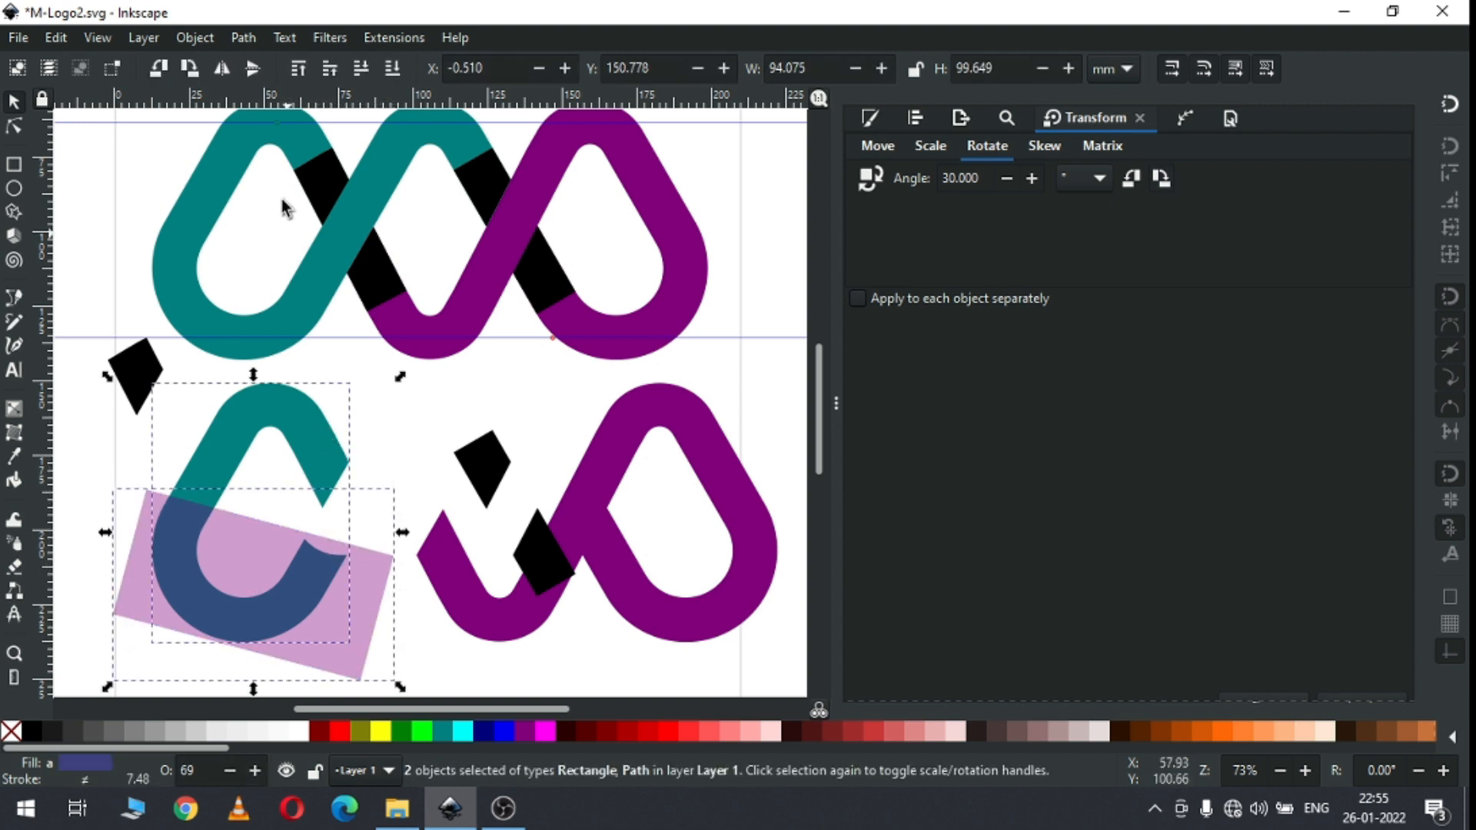
{"action": "left_click", "coordinate": [243, 39]}
{"action": "left_click", "coordinate": [288, 169]}
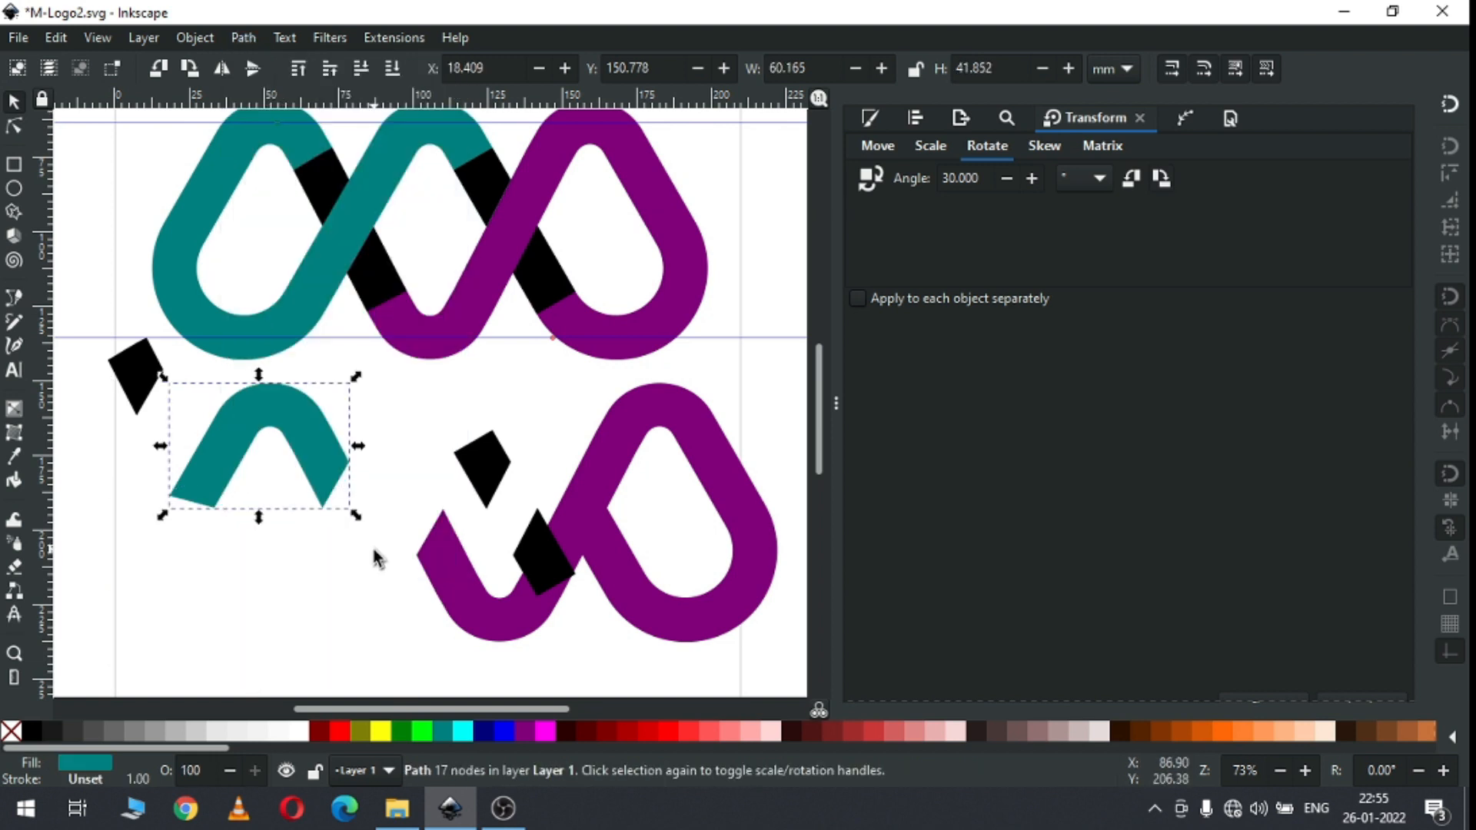
{"action": "left_click", "coordinate": [366, 573]}
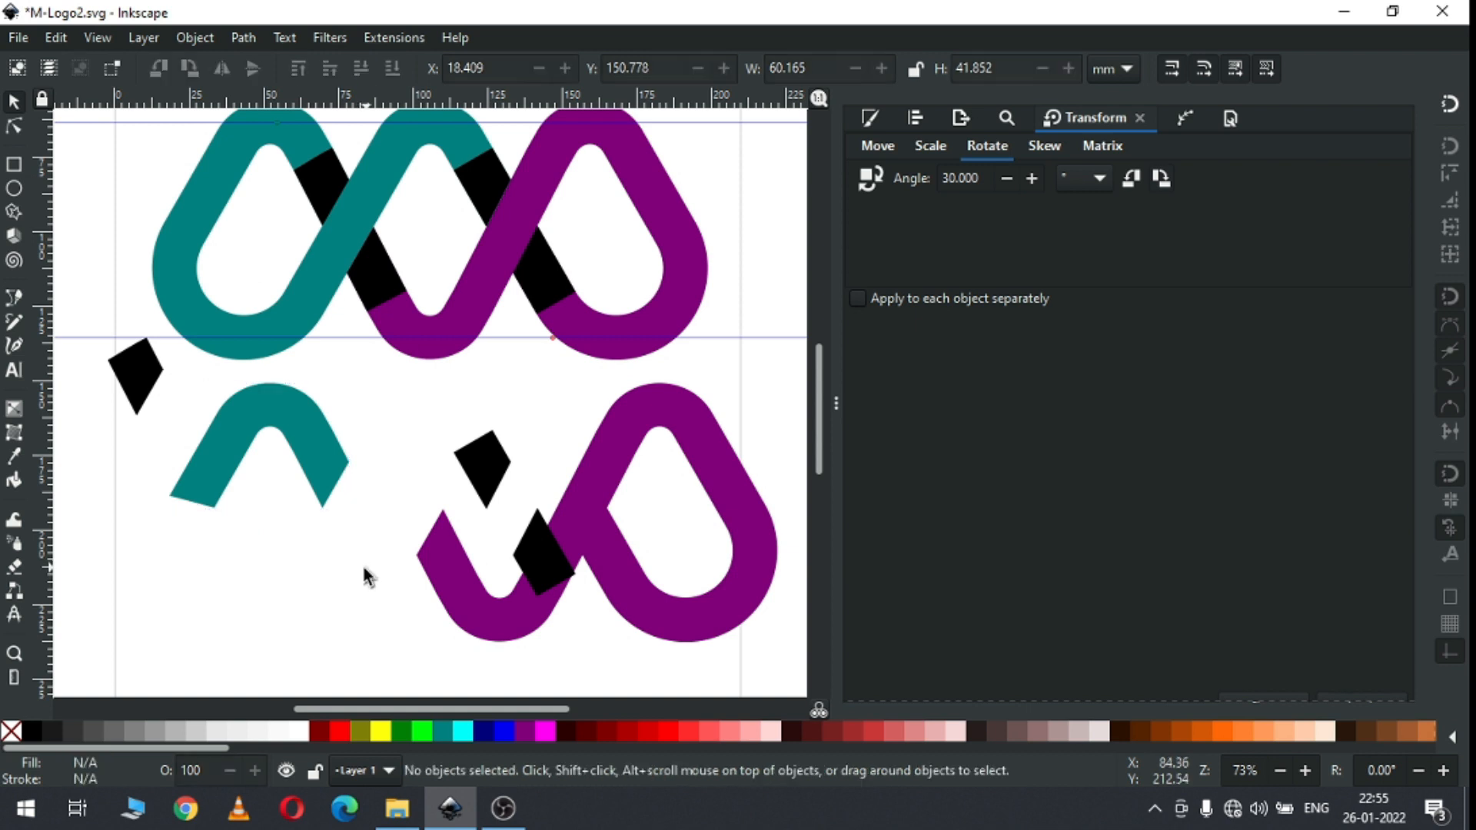
Step: Move the copy's lower-right black segment back onto the purple shape's crossing, aligned with the descending band
{"action": "left_click", "coordinate": [546, 550]}
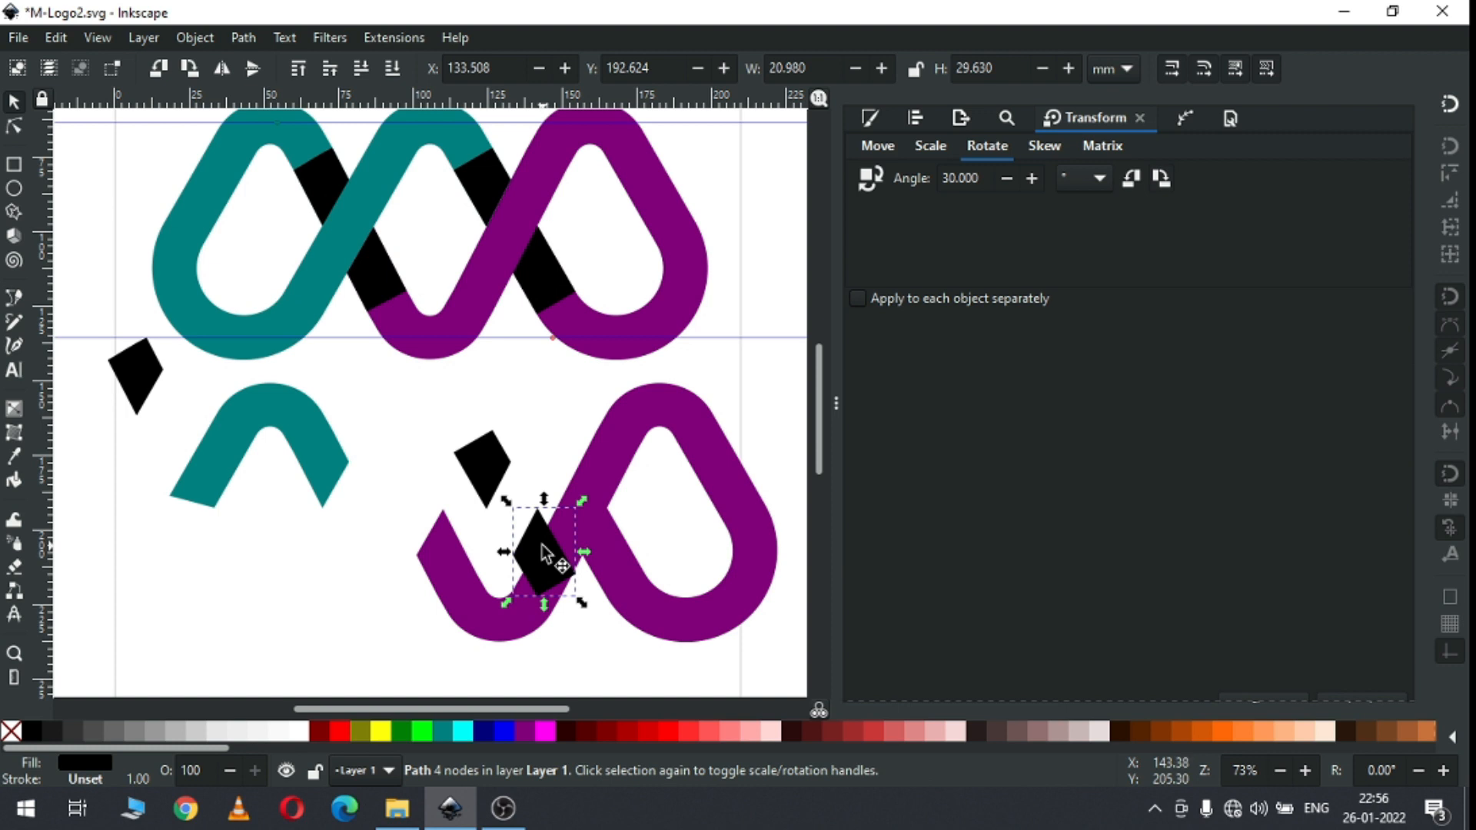
{"action": "left_click_drag", "start_coordinate": [541, 547], "coordinate": [606, 557]}
{"action": "left_click_drag", "start_coordinate": [624, 540], "coordinate": [622, 546]}
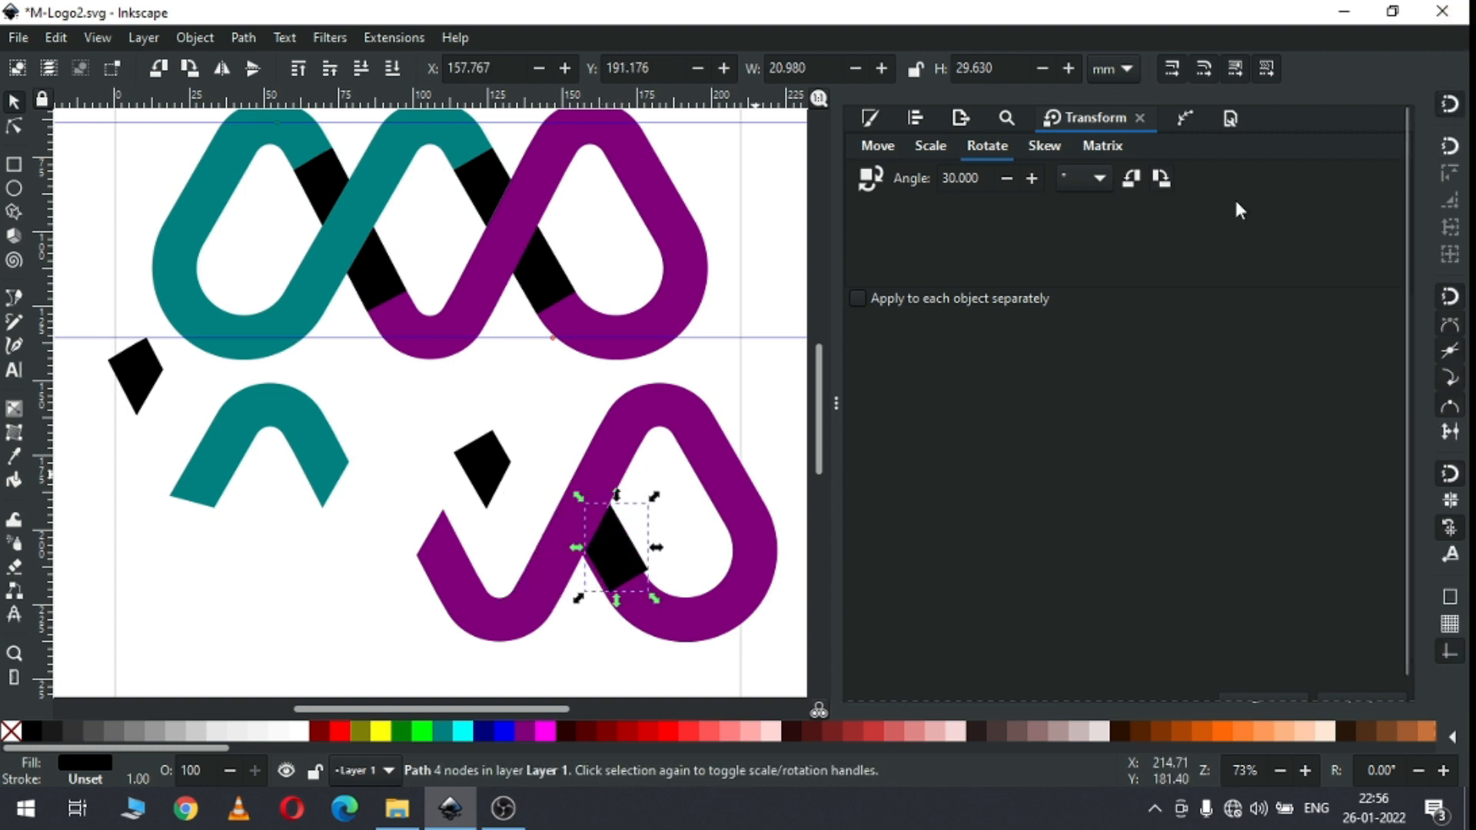
{"action": "left_click_drag", "start_coordinate": [611, 531], "coordinate": [609, 535]}
Step: Delete the two loose black pieces, one above the purple shape's left end and one at the upper left of the teal arch
{"action": "left_click", "coordinate": [497, 489]}
{"action": "left_click", "coordinate": [489, 489]}
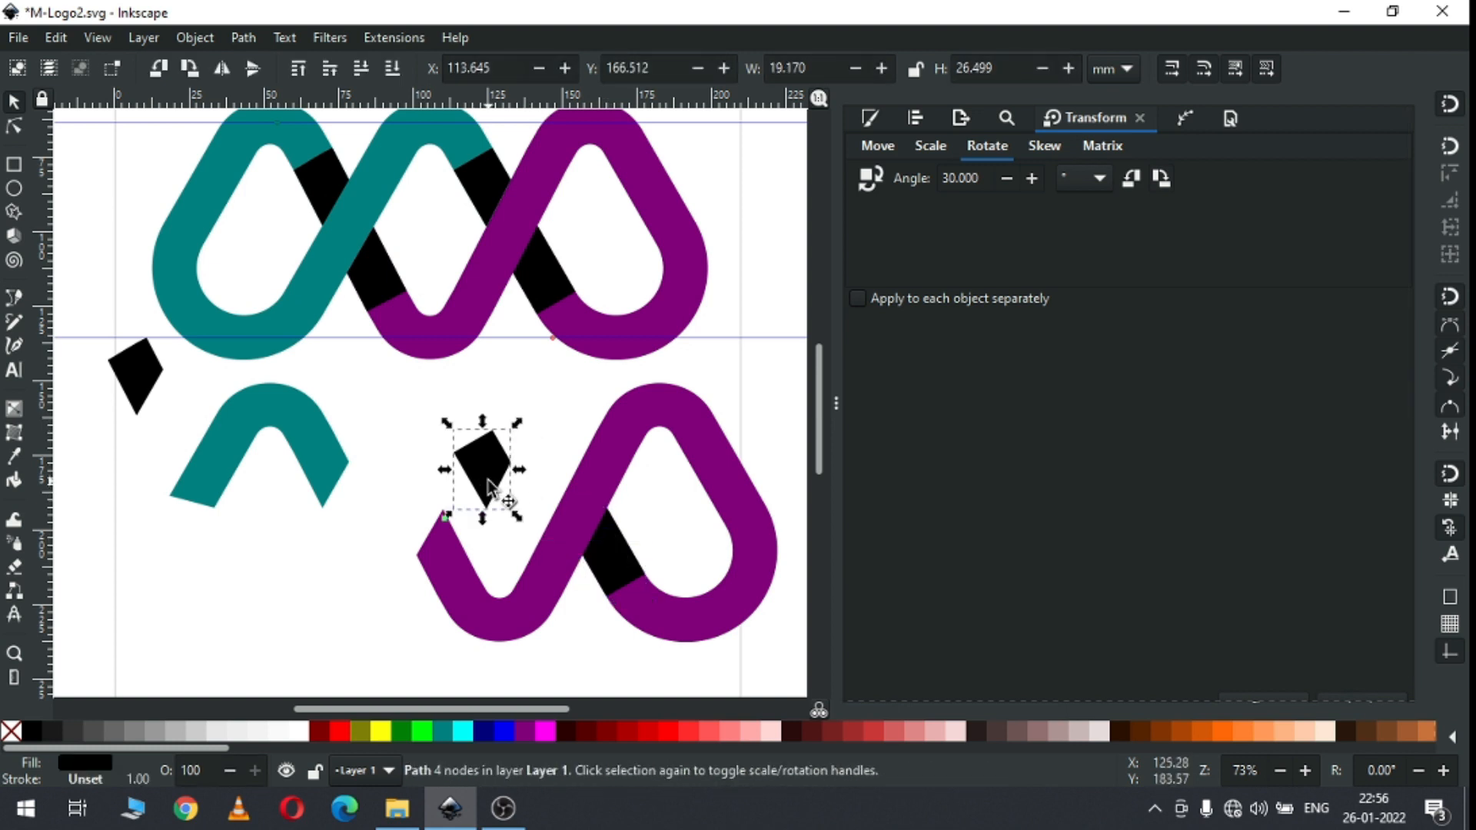
{"action": "key", "text": "Delete"}
{"action": "left_click", "coordinate": [137, 373]}
{"action": "key", "text": "Delete"}
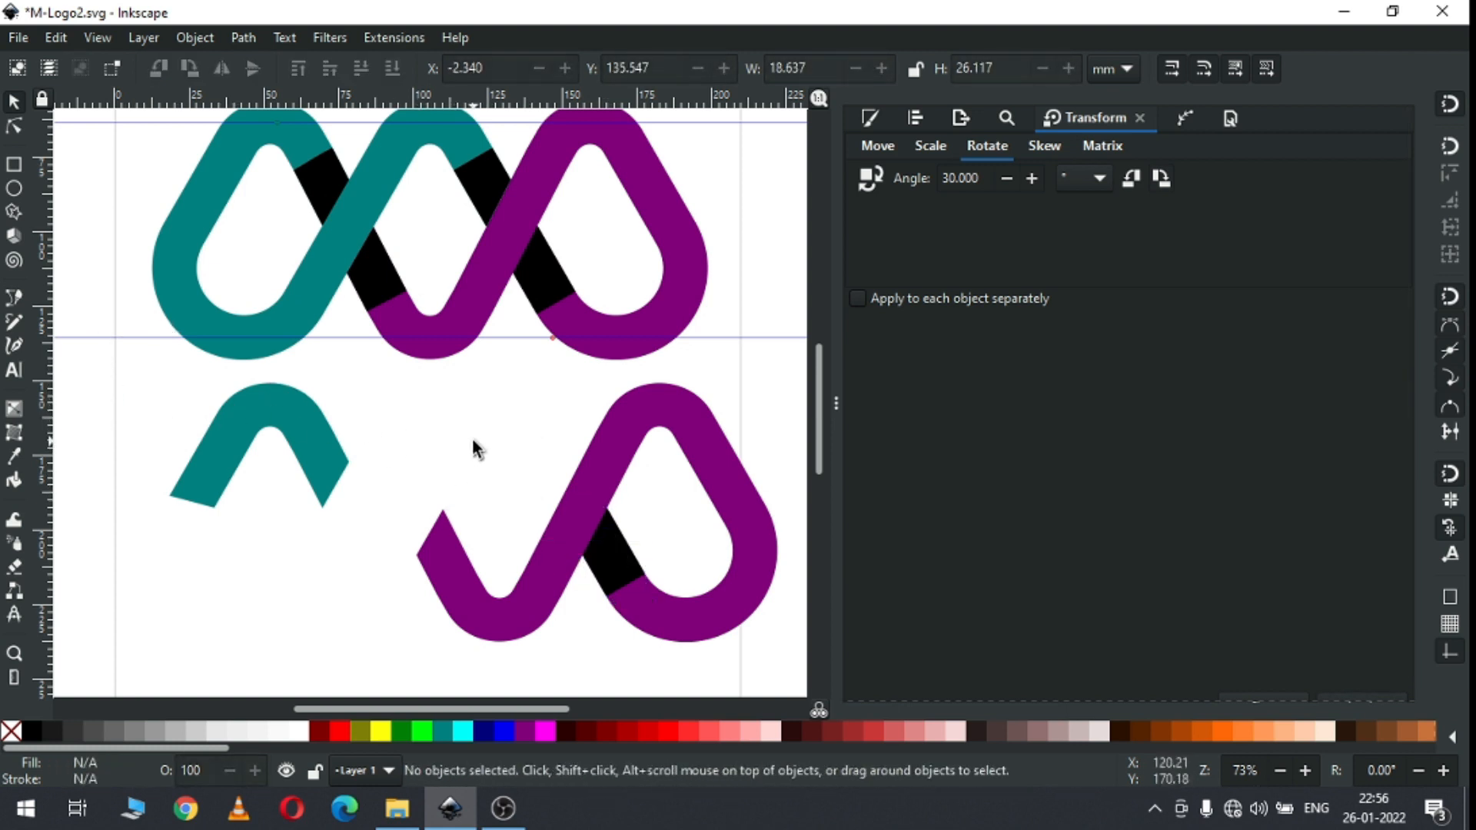
Step: Save the file and draw a rectangle about 41 by 43 mm over the lower purple shape's crossing, filled with #FF2A2A
{"action": "key", "text": "ctrl+s"}
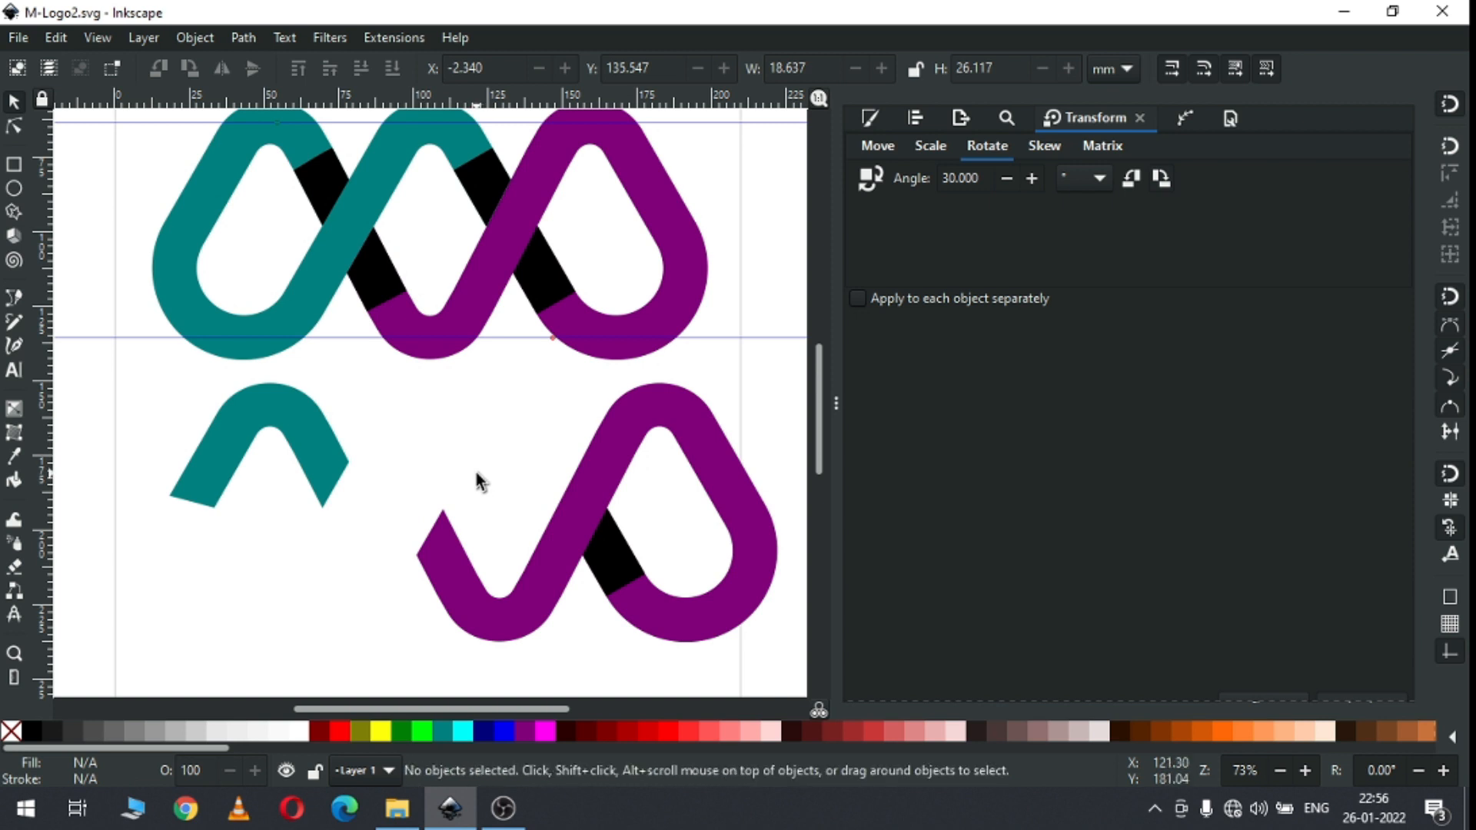
{"action": "left_click", "coordinate": [12, 165]}
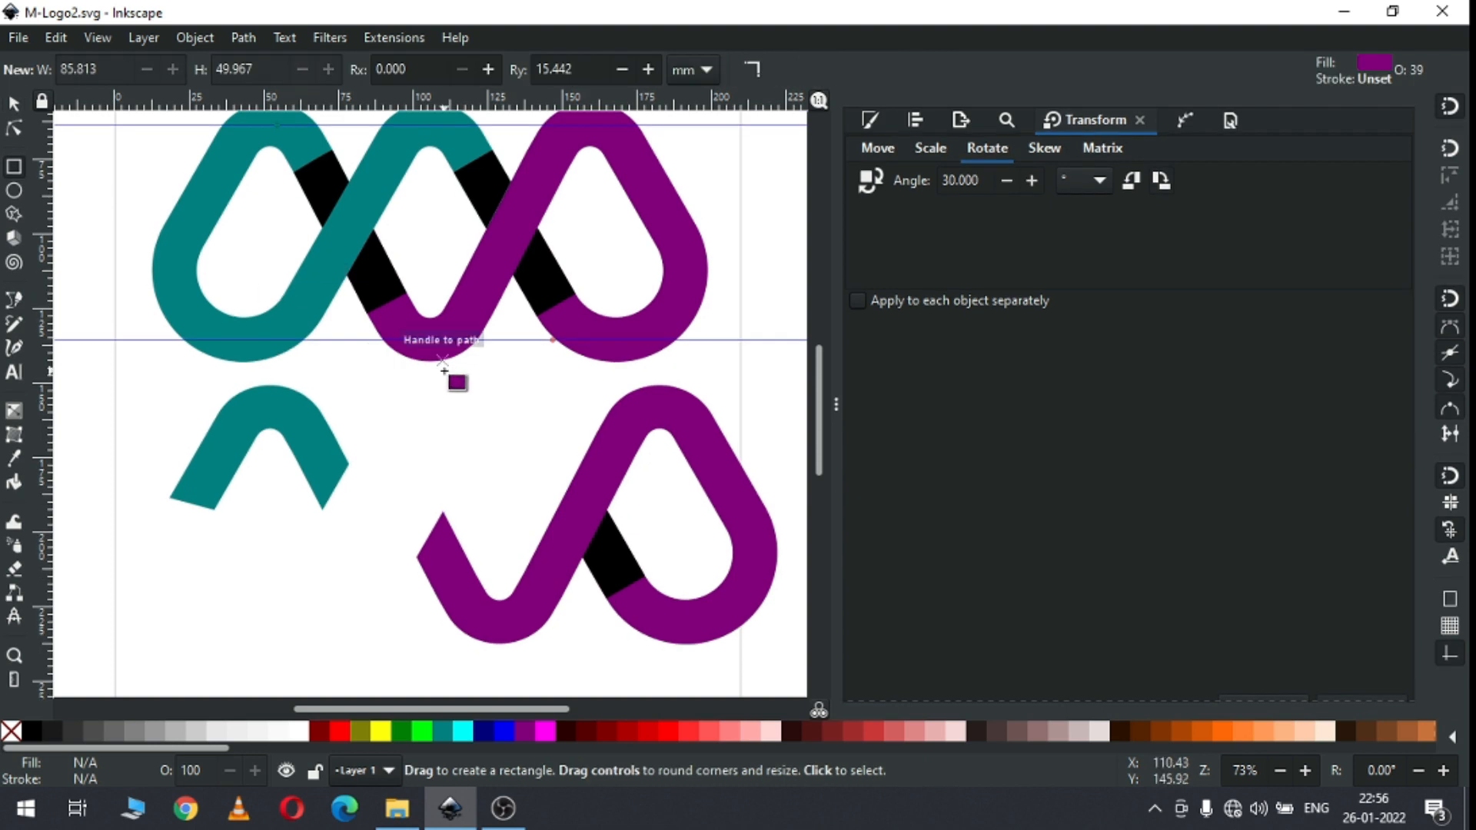
{"action": "left_click_drag", "start_coordinate": [522, 448], "coordinate": [646, 576]}
{"action": "left_click_drag", "start_coordinate": [645, 494], "coordinate": [646, 444]}
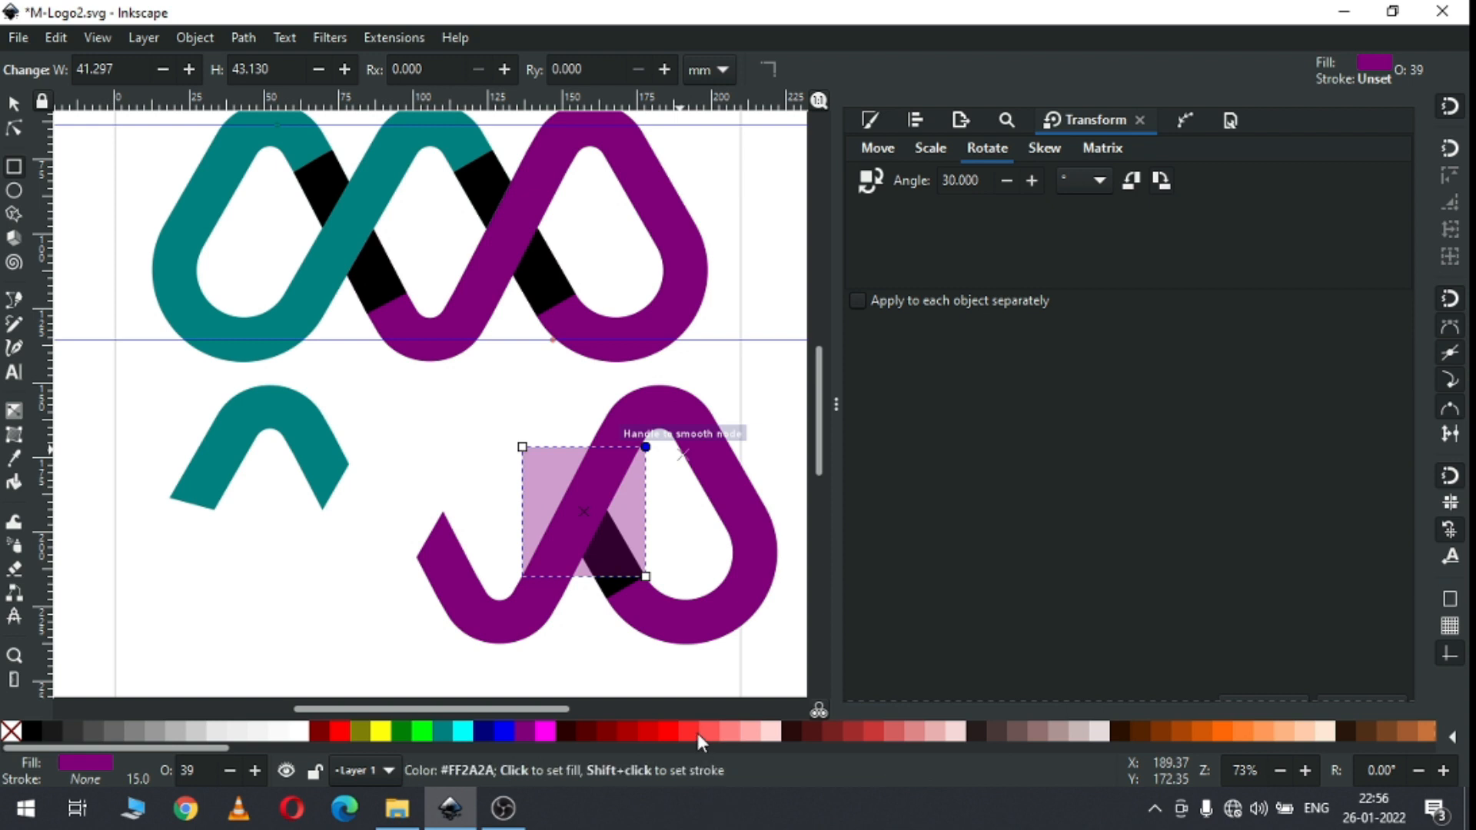
{"action": "left_click", "coordinate": [696, 731]}
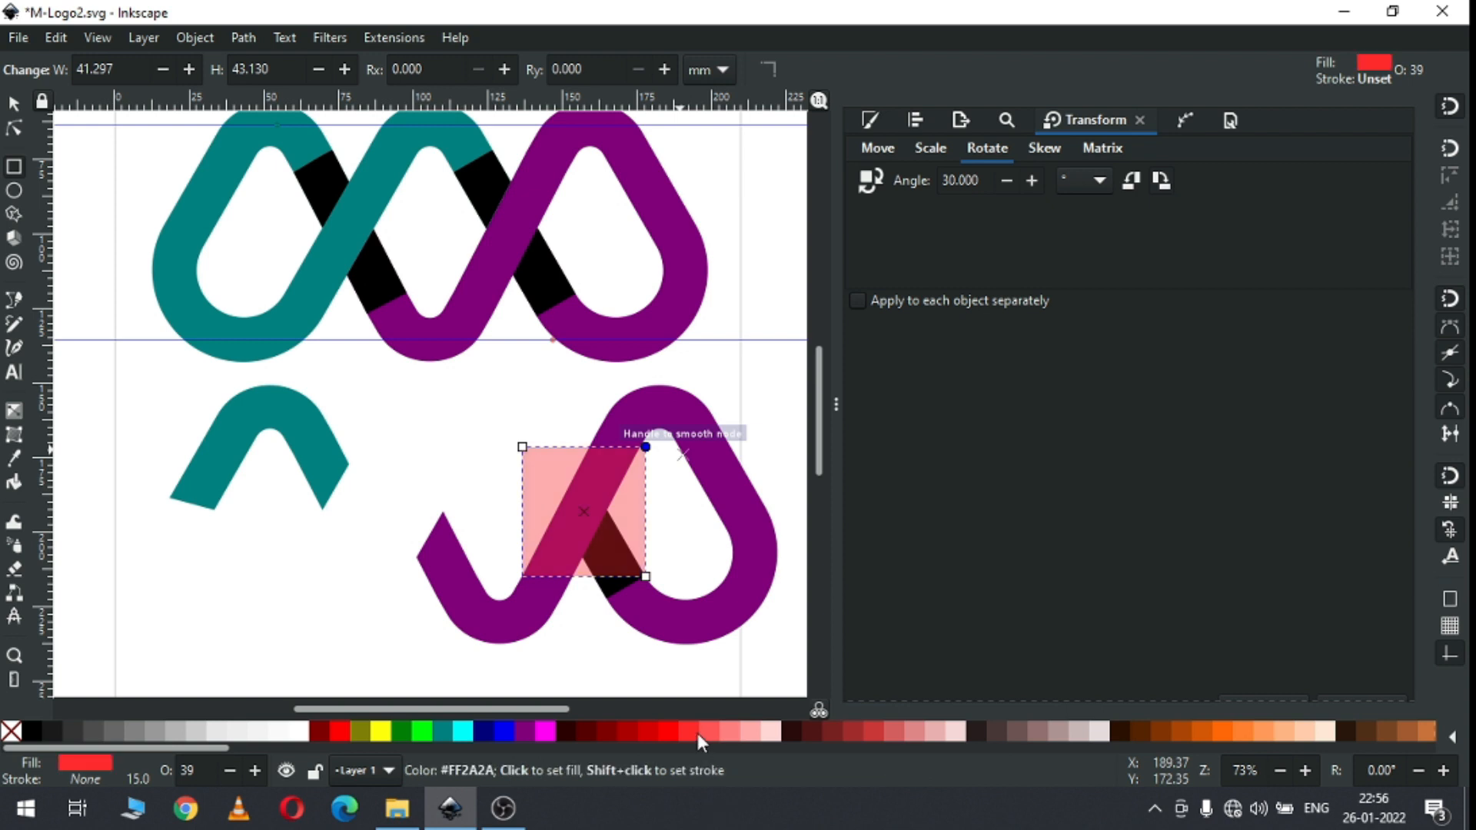
{"action": "left_click", "coordinate": [14, 102]}
{"action": "key", "text": "Escape"}
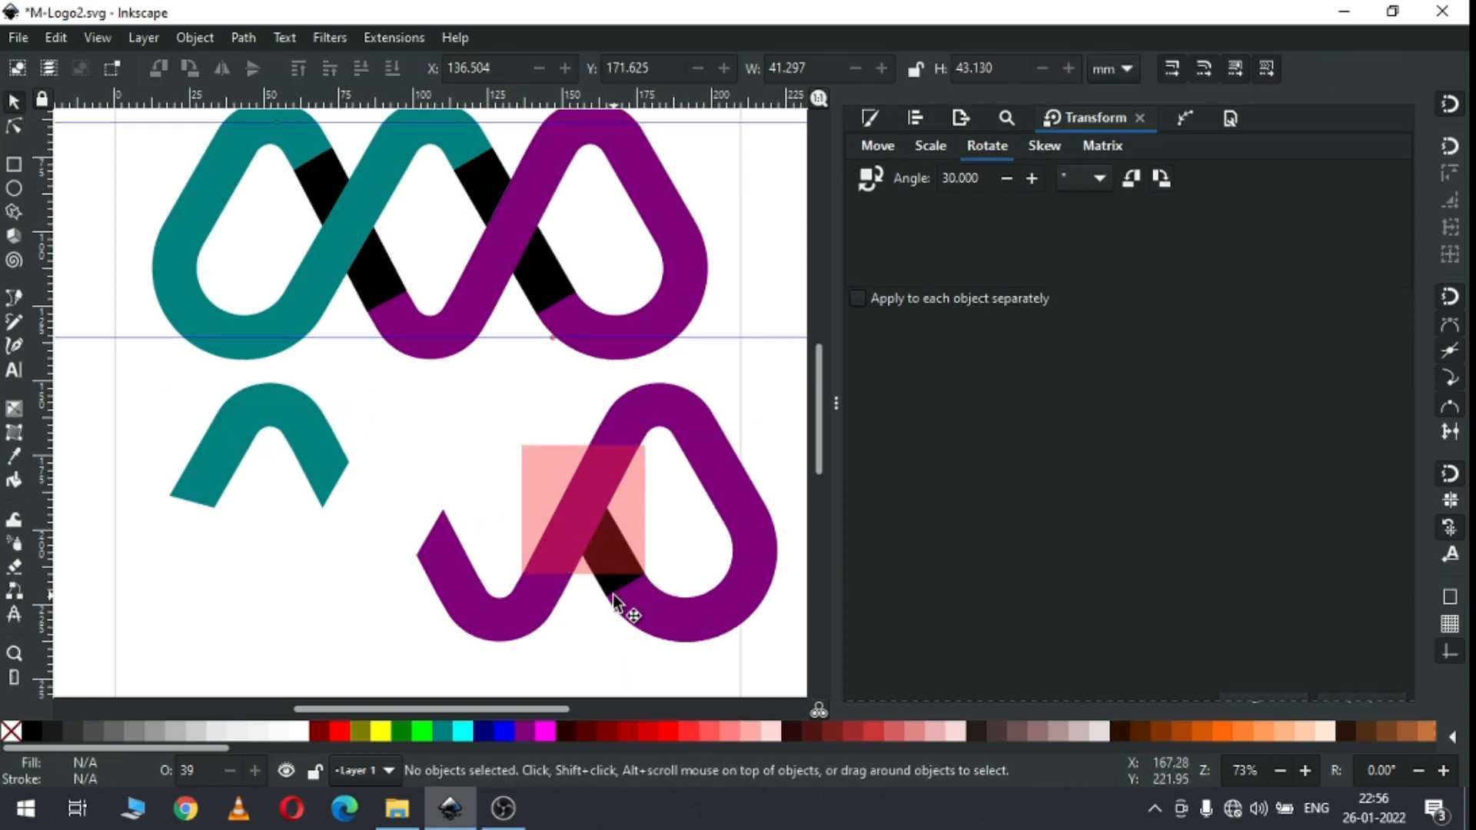
Step: Raise the lower black piece to the top and subtract it from the red rectangle using Difference
{"action": "left_click", "coordinate": [617, 602]}
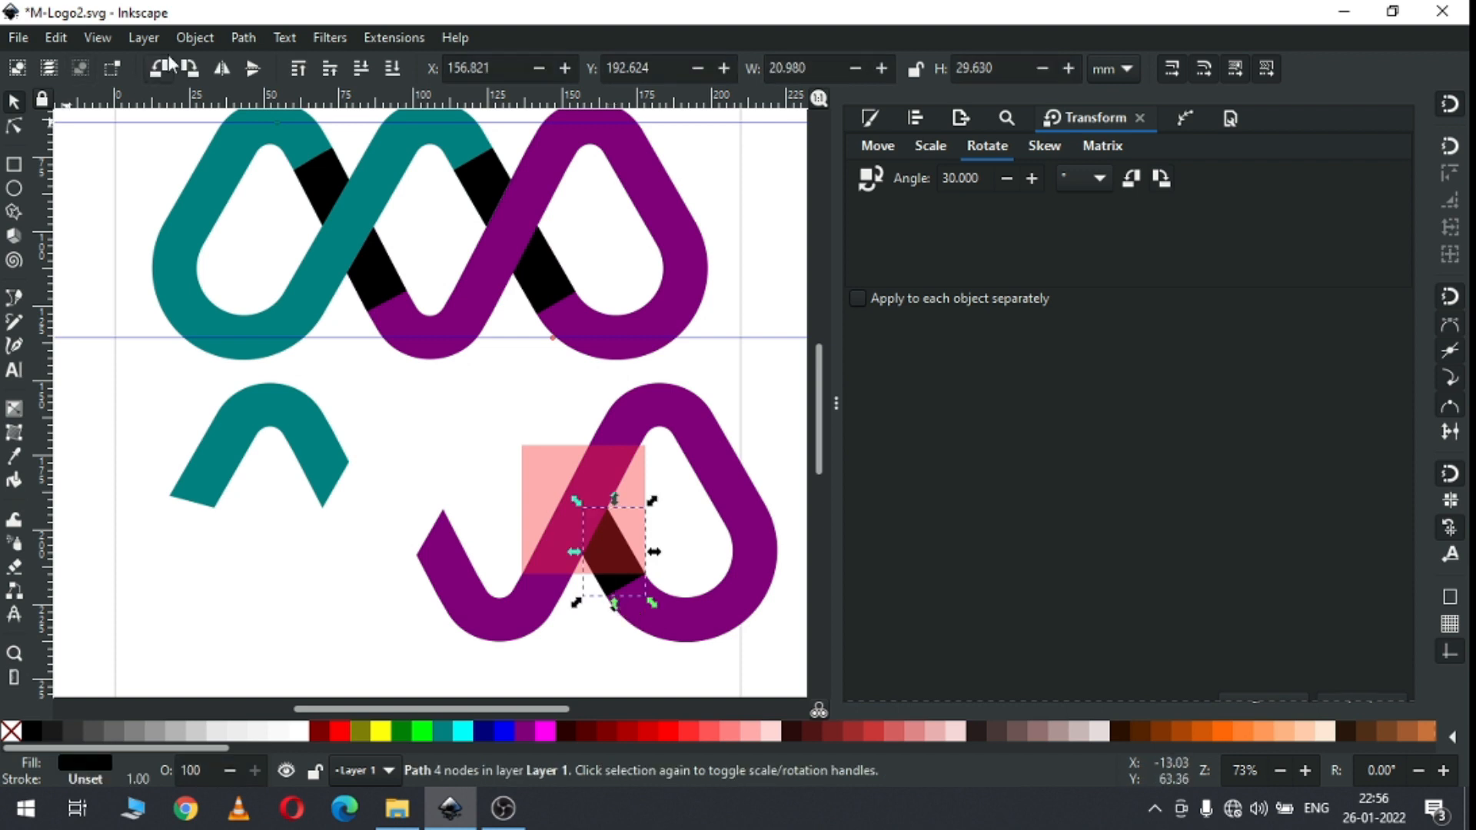
{"action": "left_click", "coordinate": [194, 37]}
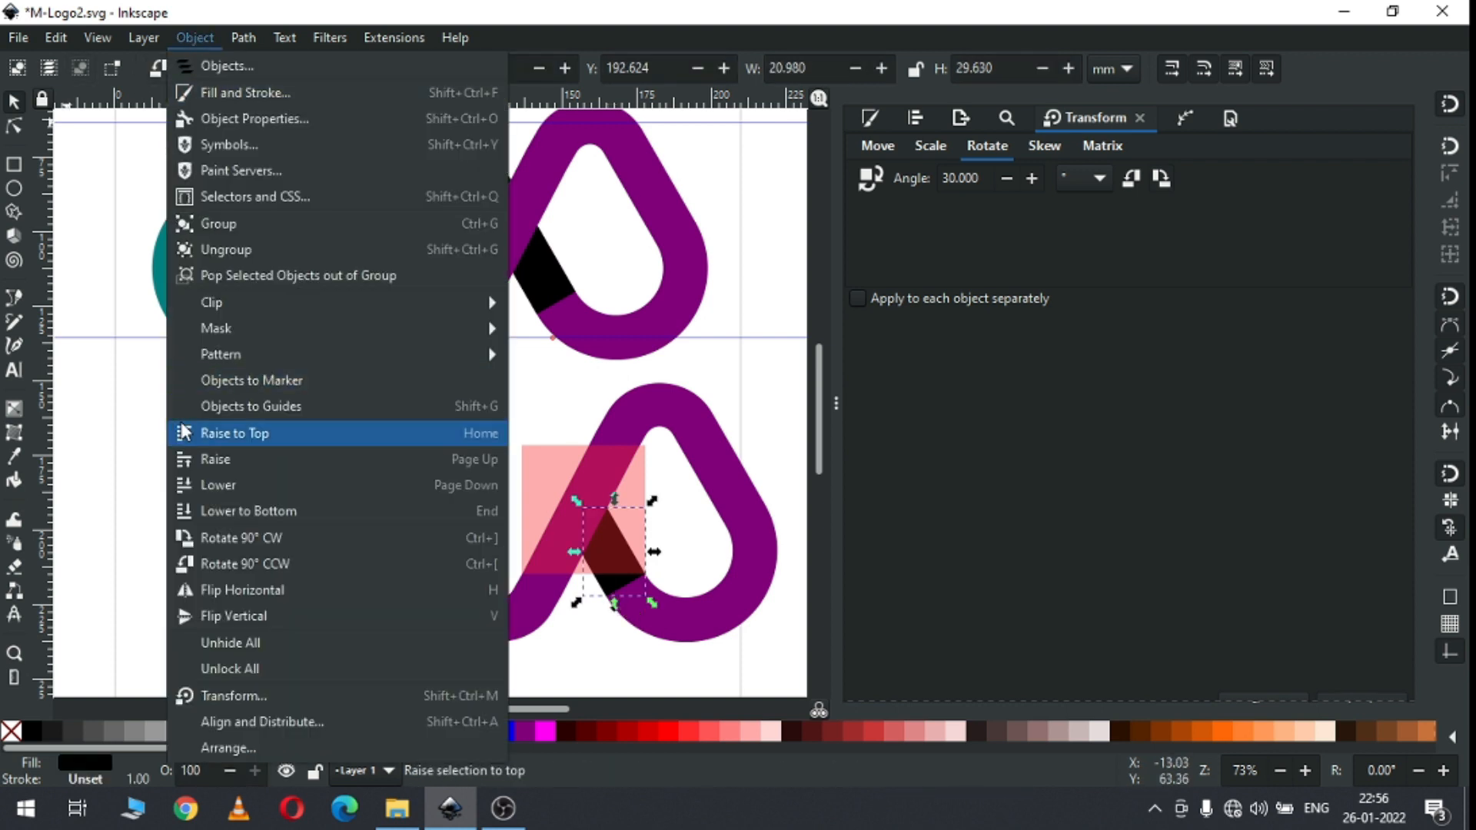
{"action": "left_click", "coordinate": [235, 433]}
{"action": "left_click", "coordinate": [207, 463]}
{"action": "left_click", "coordinate": [631, 574]}
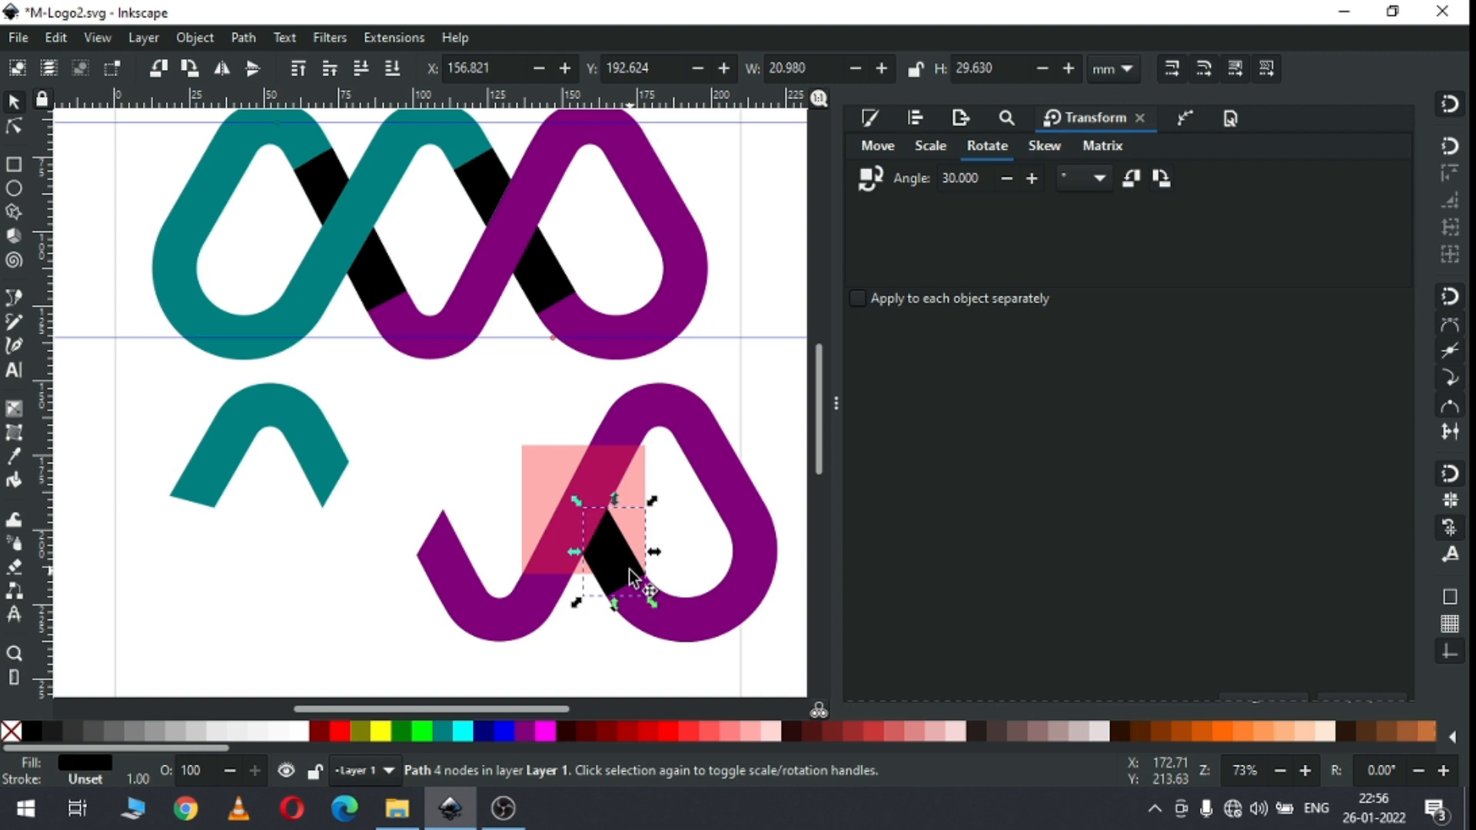
{"action": "left_click", "coordinate": [561, 469], "text": "shift"}
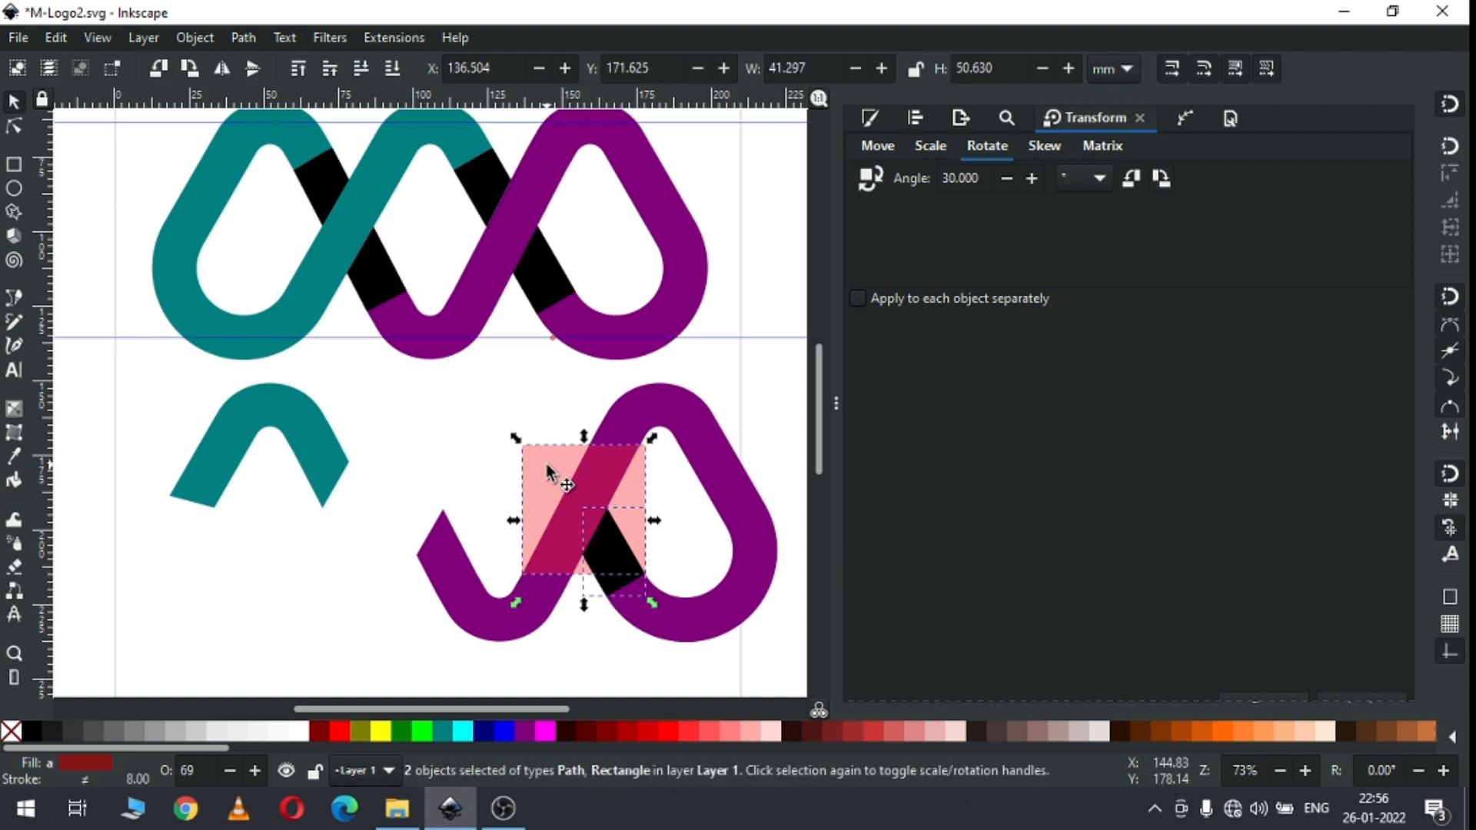
{"action": "left_click", "coordinate": [252, 36]}
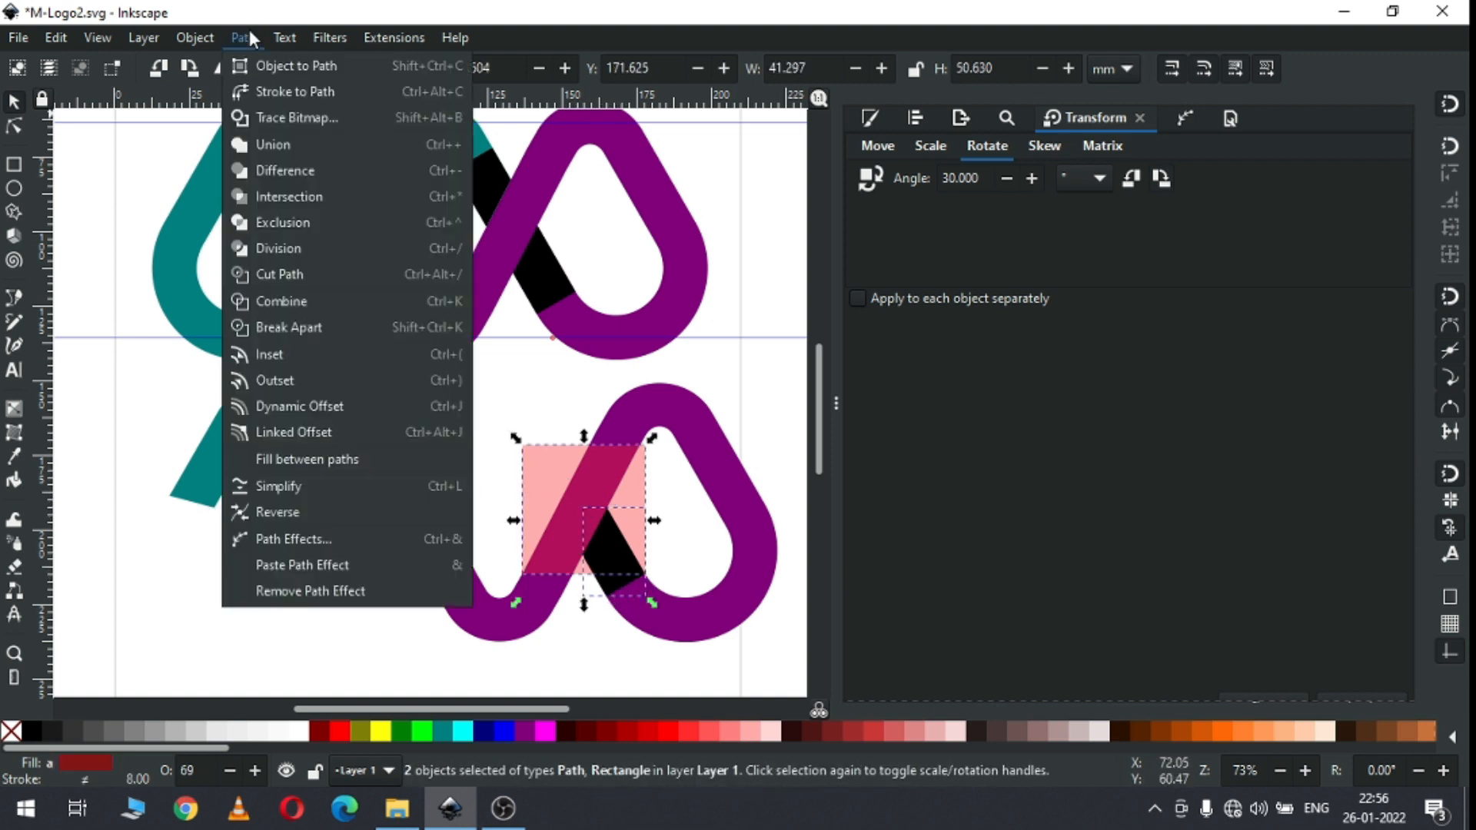
{"action": "left_click", "coordinate": [266, 172]}
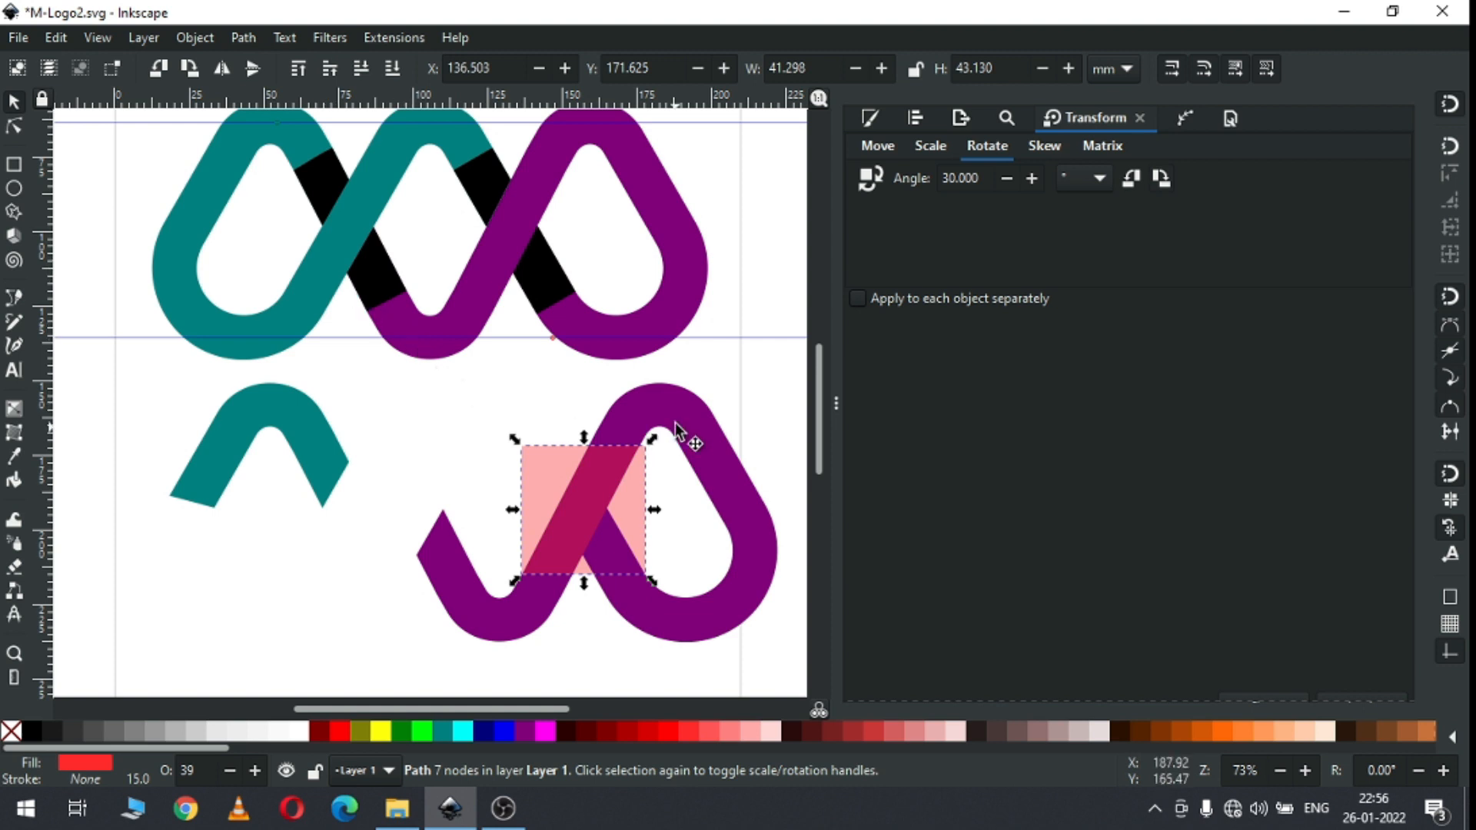
Step: Subtract the notched red rectangle from the lower purple shape using Difference
{"action": "left_click", "coordinate": [692, 374]}
{"action": "left_click", "coordinate": [635, 476]}
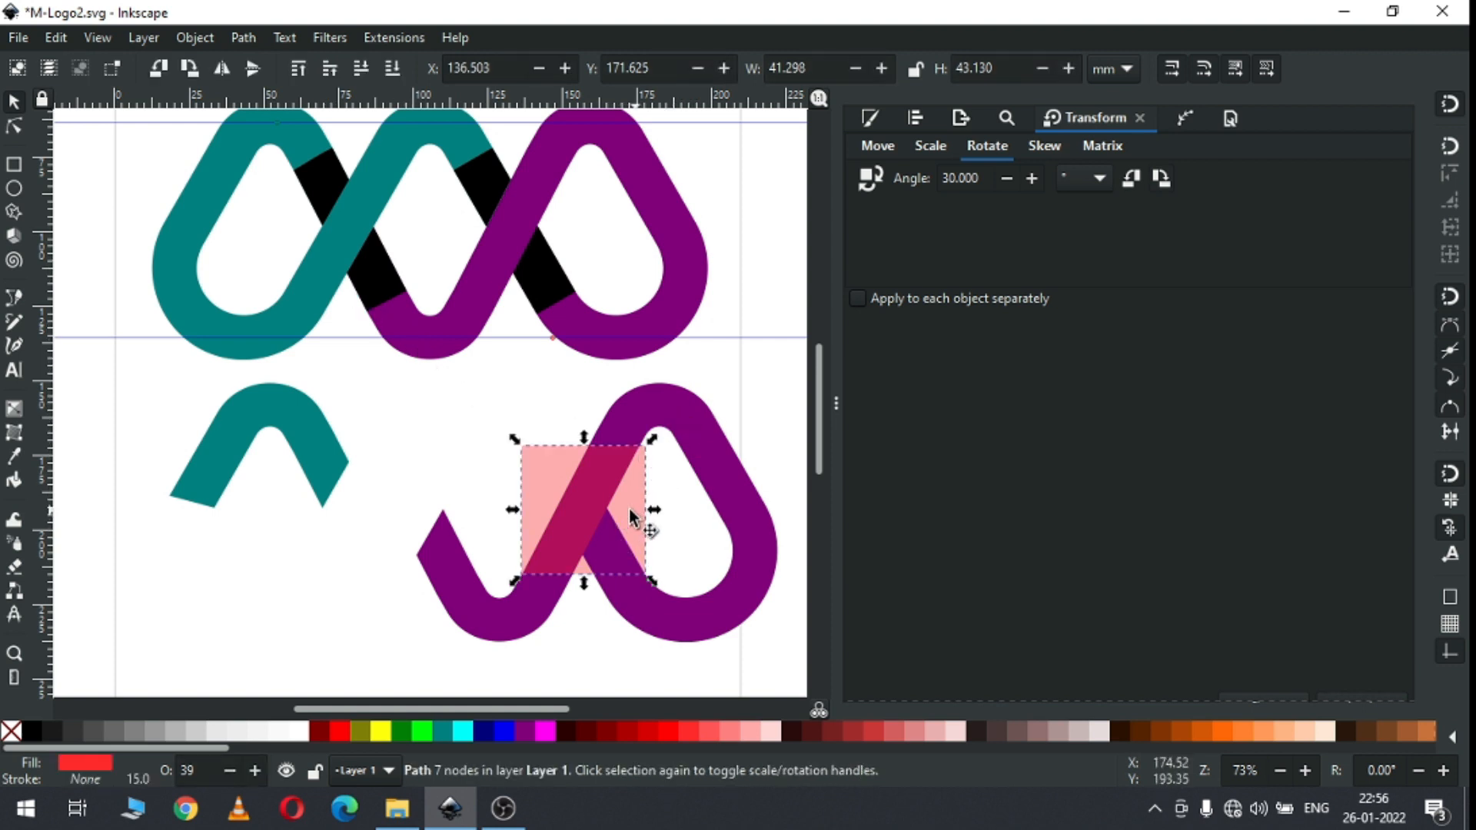
{"action": "left_click", "coordinate": [731, 490], "text": "shift"}
{"action": "left_click", "coordinate": [243, 37]}
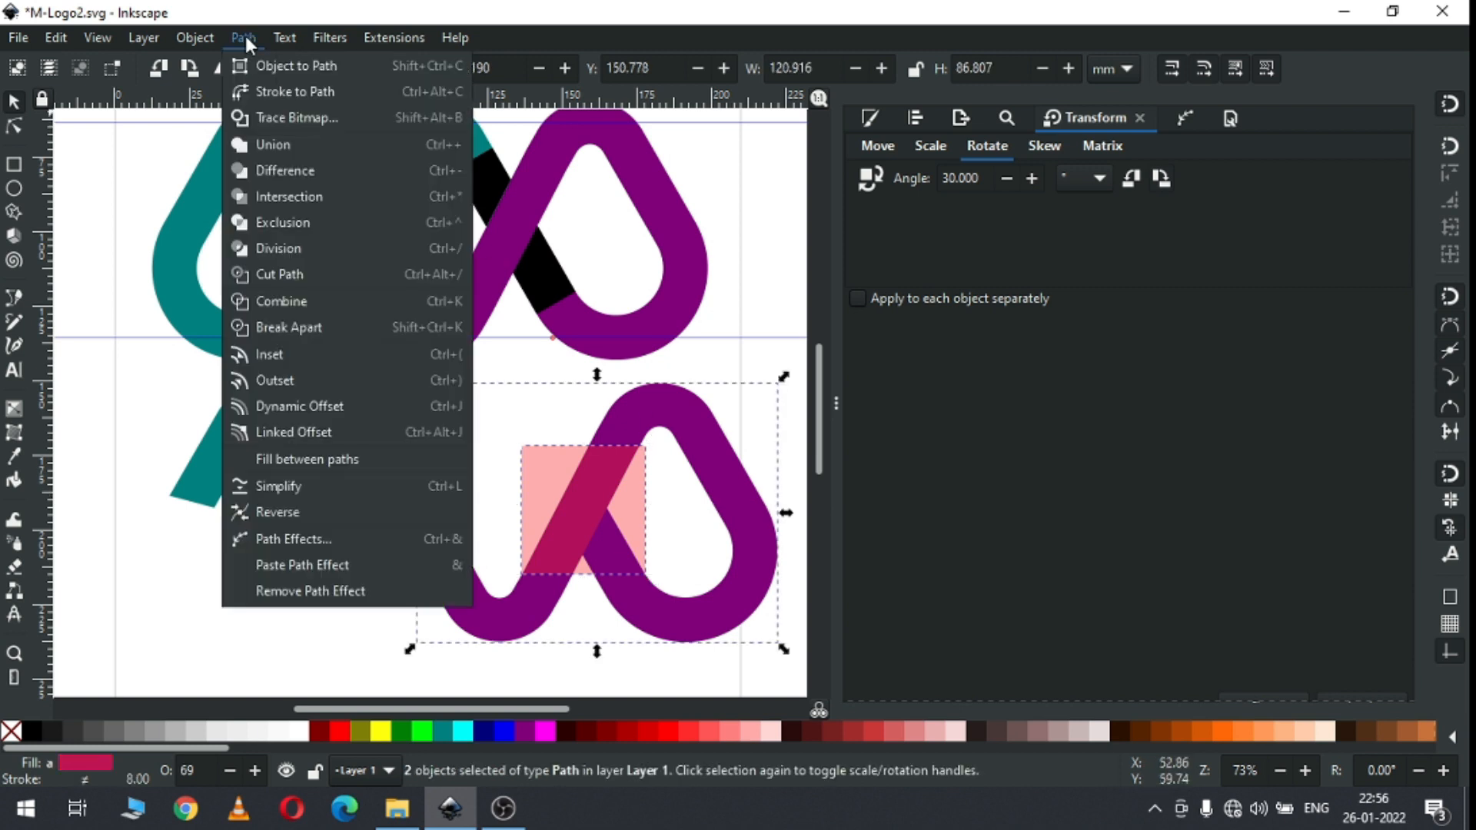
{"action": "left_click", "coordinate": [263, 171]}
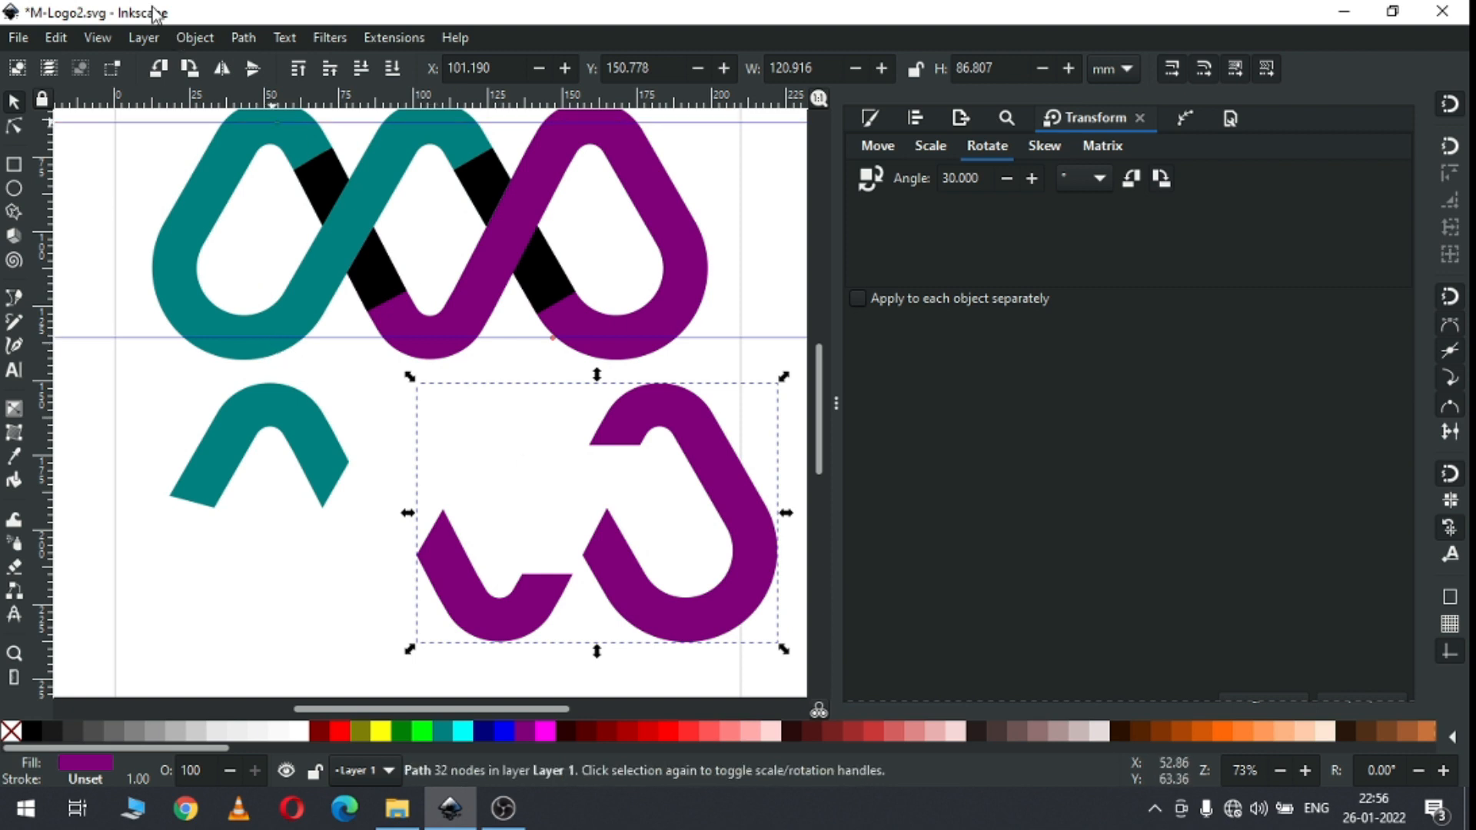
Step: Break the cut purple shape apart and delete its smaller U-shaped piece
{"action": "left_click", "coordinate": [243, 36]}
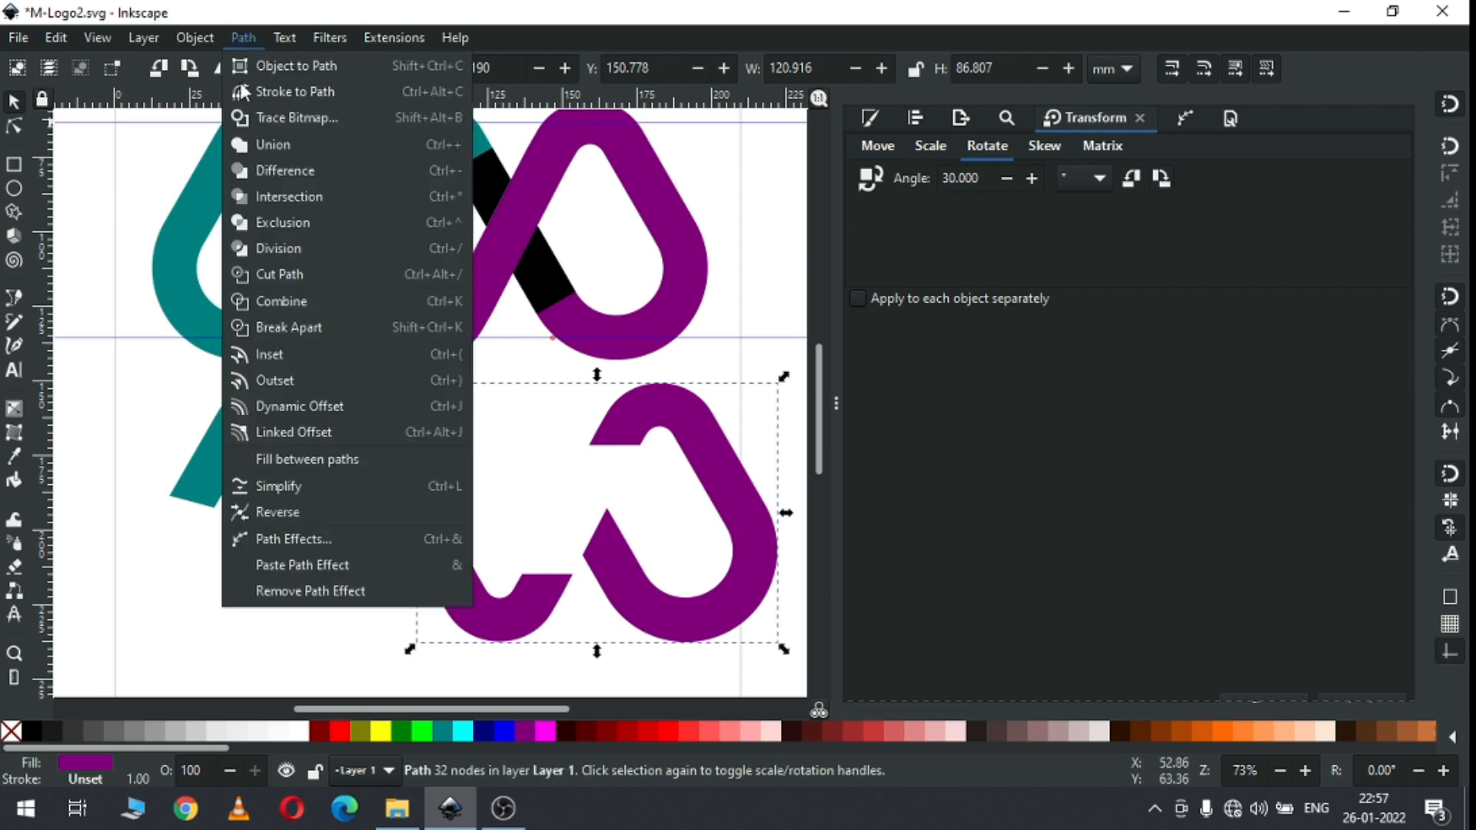
{"action": "left_click", "coordinate": [292, 329]}
{"action": "left_click", "coordinate": [431, 613]}
{"action": "left_click", "coordinate": [479, 603]}
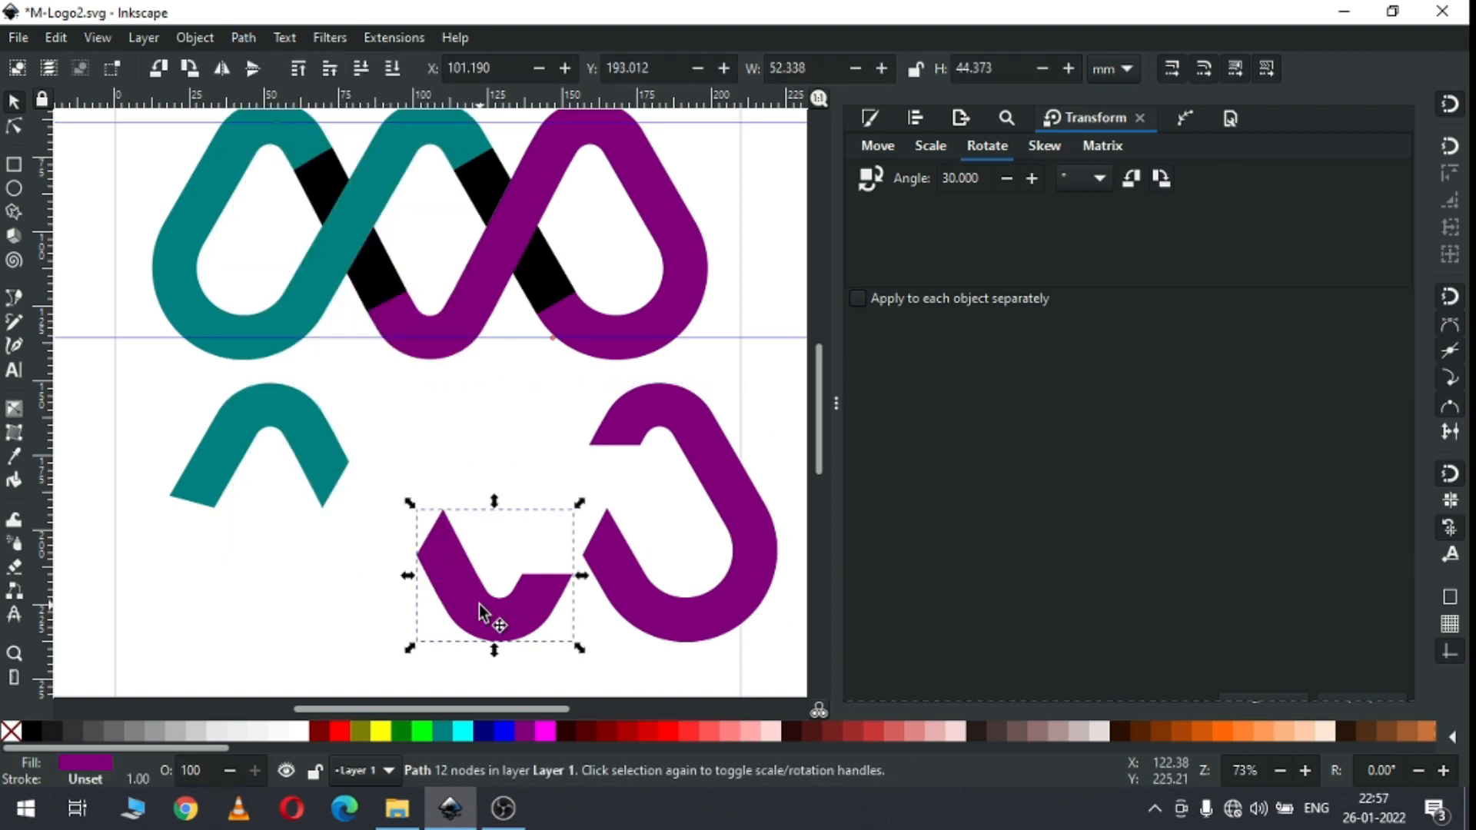
{"action": "key", "text": "Delete"}
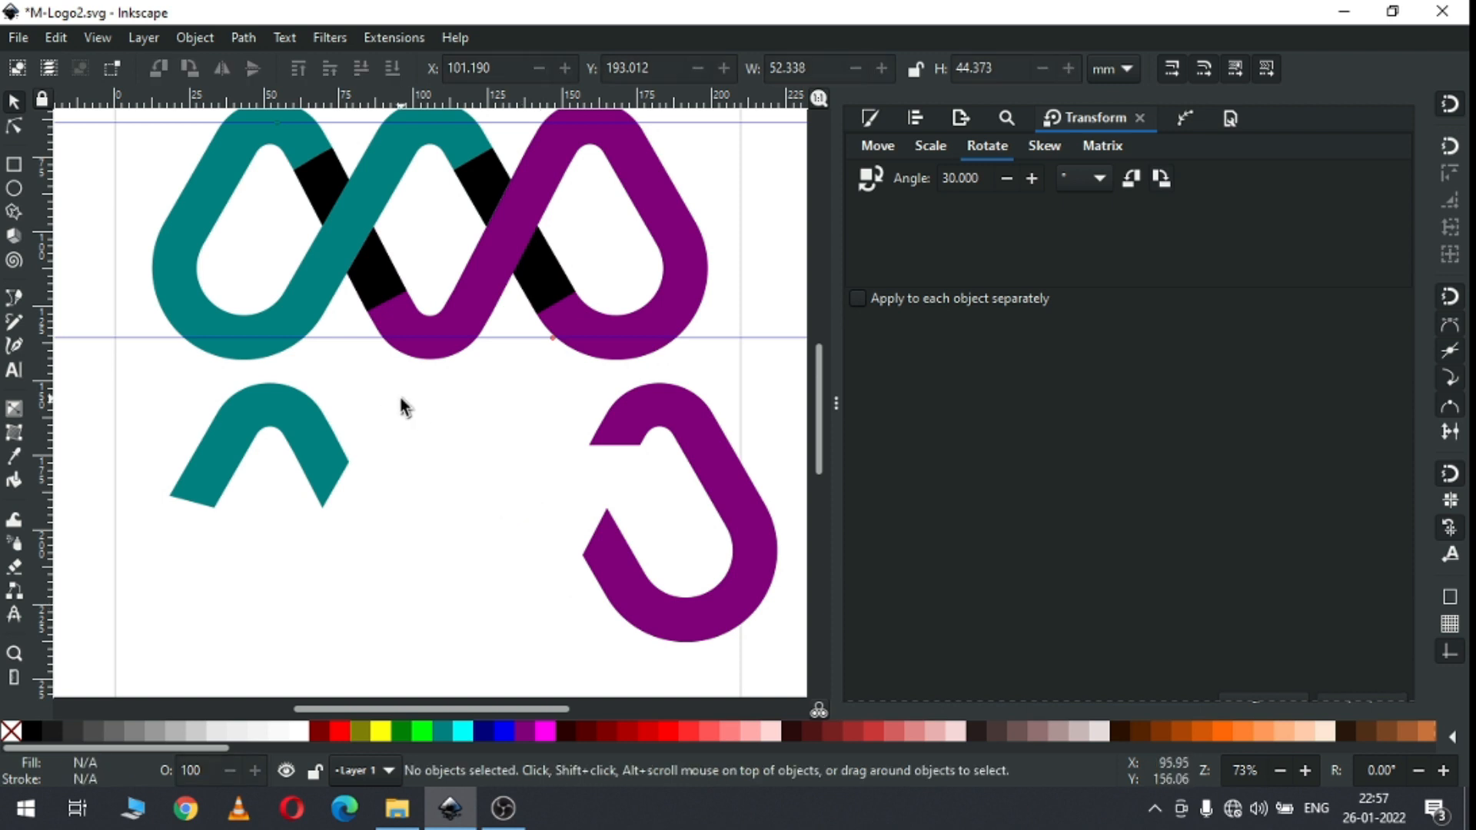
Step: Draw a rectangle about 65 by 48 mm over the remaining purple piece's upper arch and rotate it slightly clockwise
{"action": "left_click", "coordinate": [14, 166]}
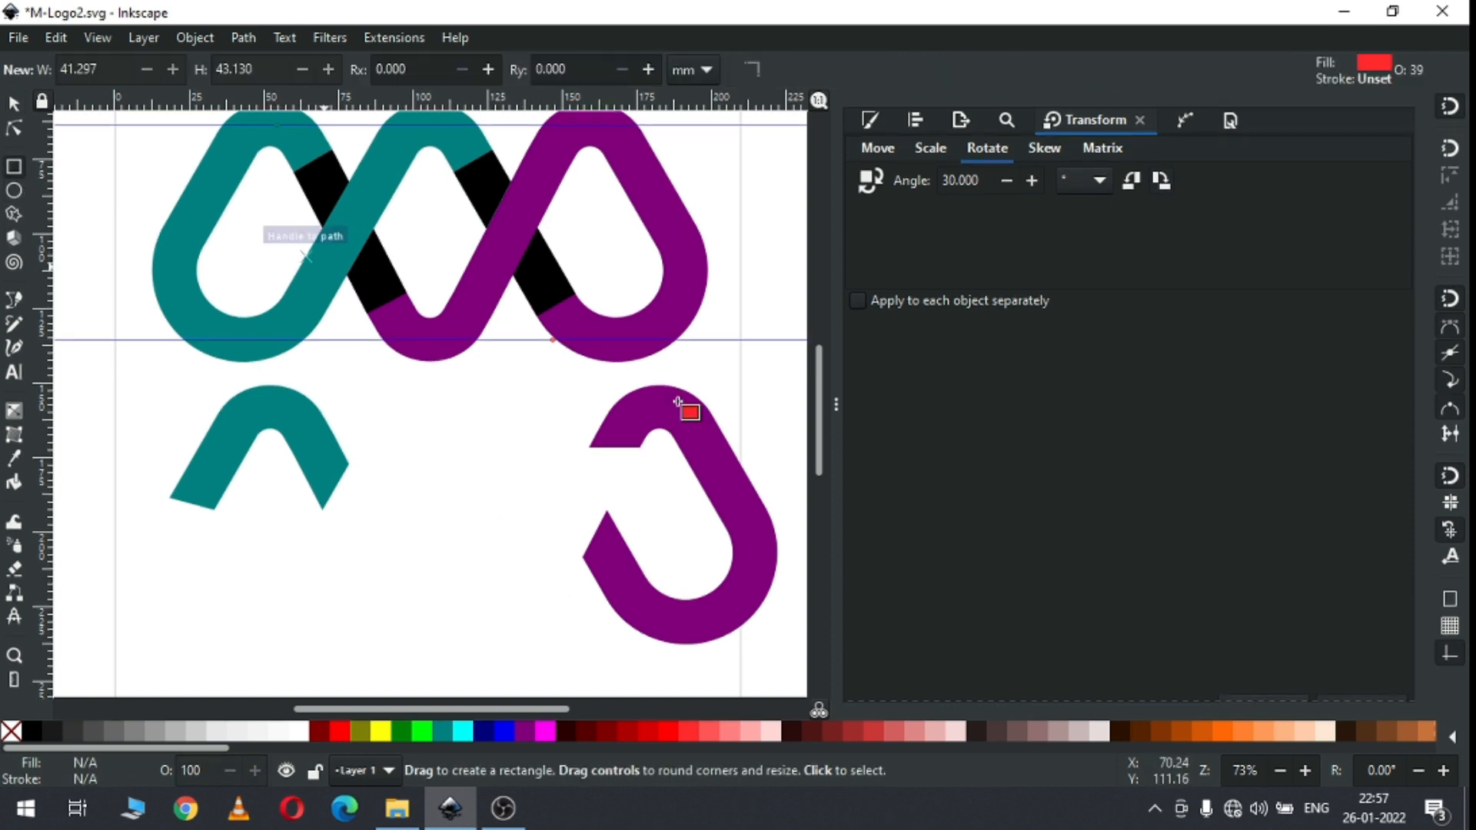
{"action": "left_click_drag", "start_coordinate": [556, 340], "coordinate": [751, 484]}
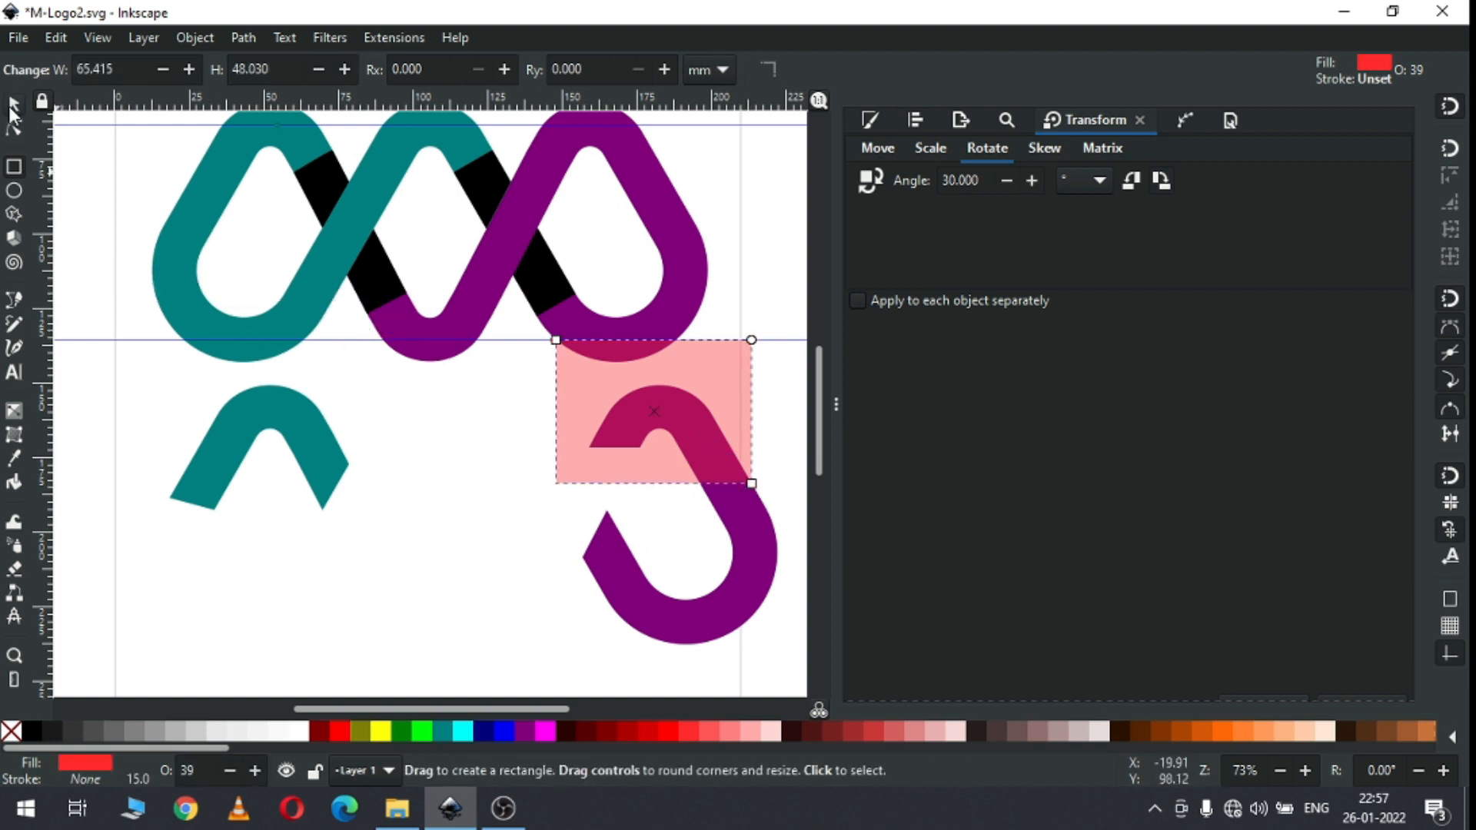
{"action": "left_click", "coordinate": [12, 106]}
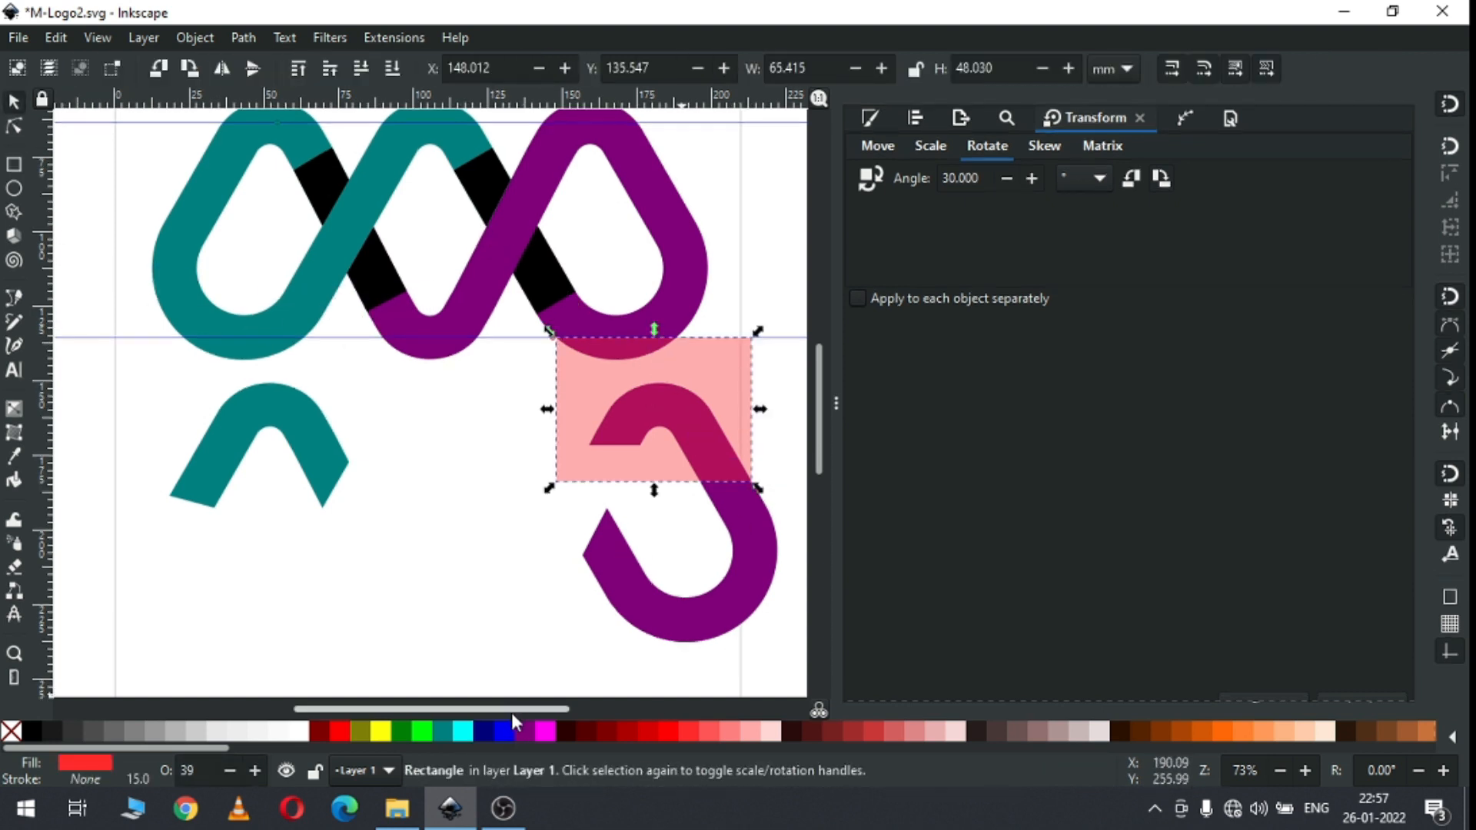
{"action": "left_click_drag", "start_coordinate": [510, 713], "coordinate": [563, 708]}
{"action": "left_click", "coordinate": [619, 369]}
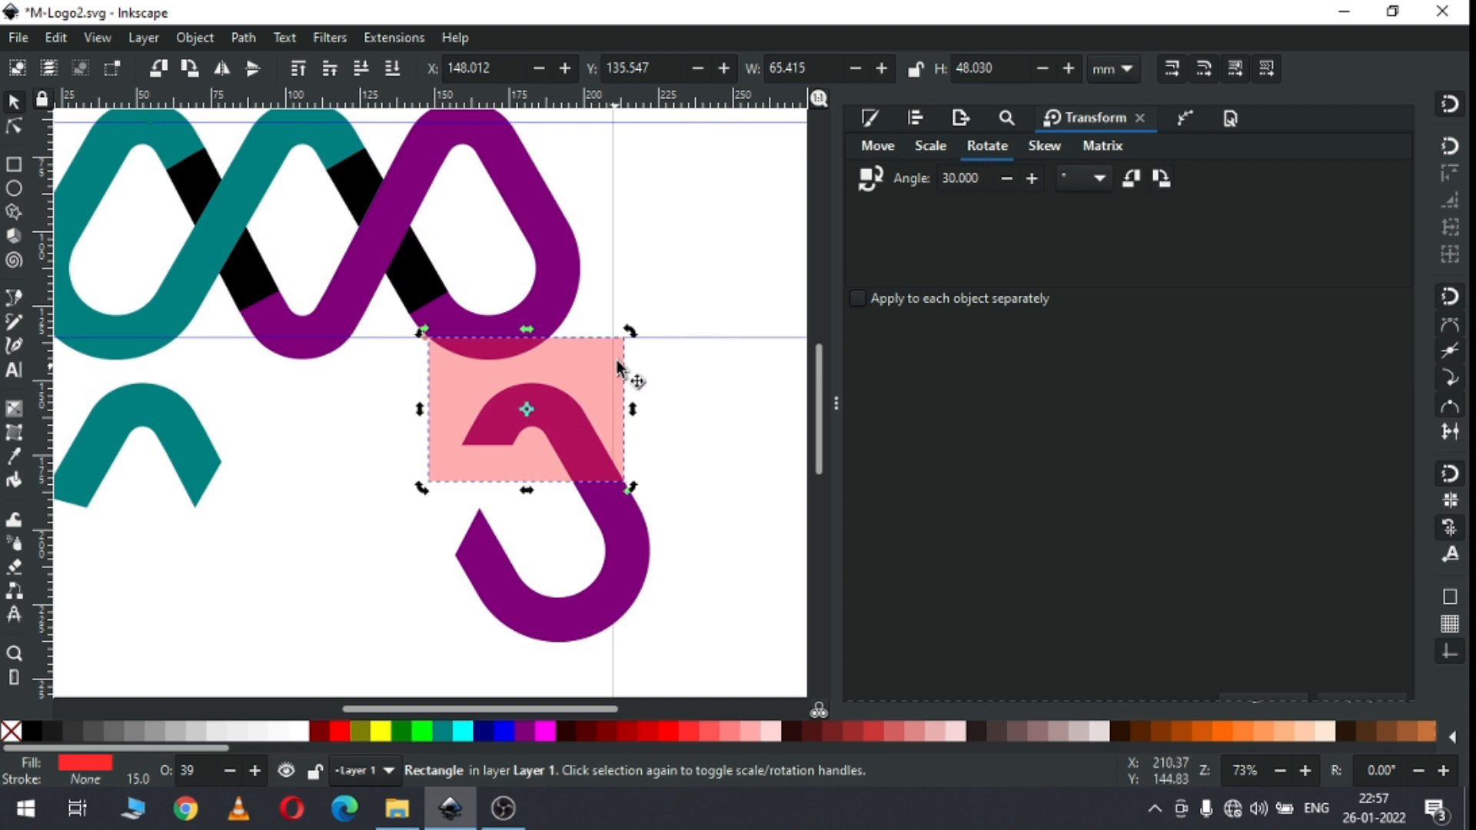
{"action": "left_click_drag", "start_coordinate": [634, 332], "coordinate": [608, 453]}
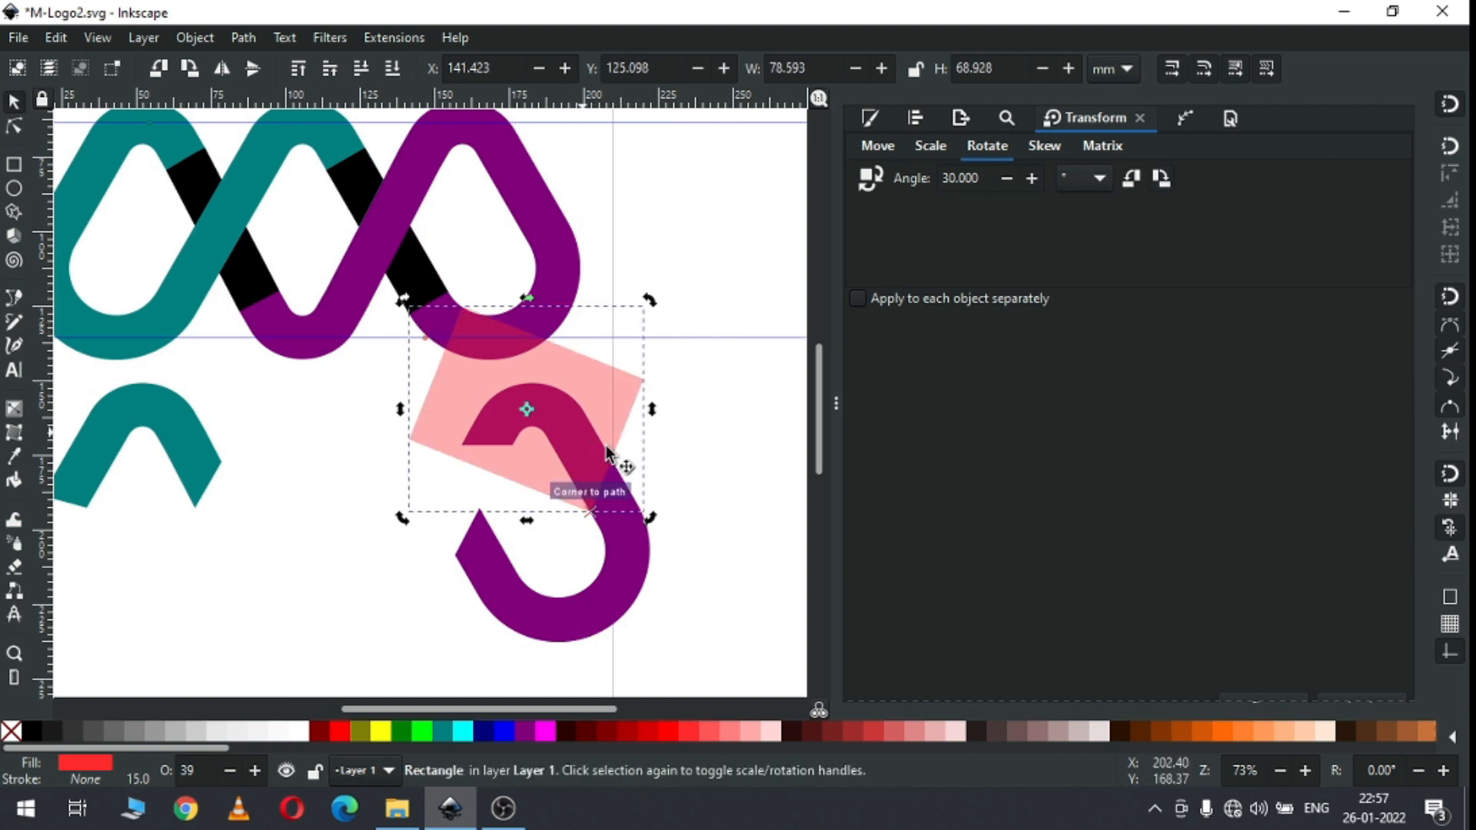
Step: Stretch the tilted rectangle to about 118 by 71 mm overall and shift it down across the purple piece's outer side
{"action": "left_click", "coordinate": [689, 431]}
{"action": "left_click", "coordinate": [587, 415]}
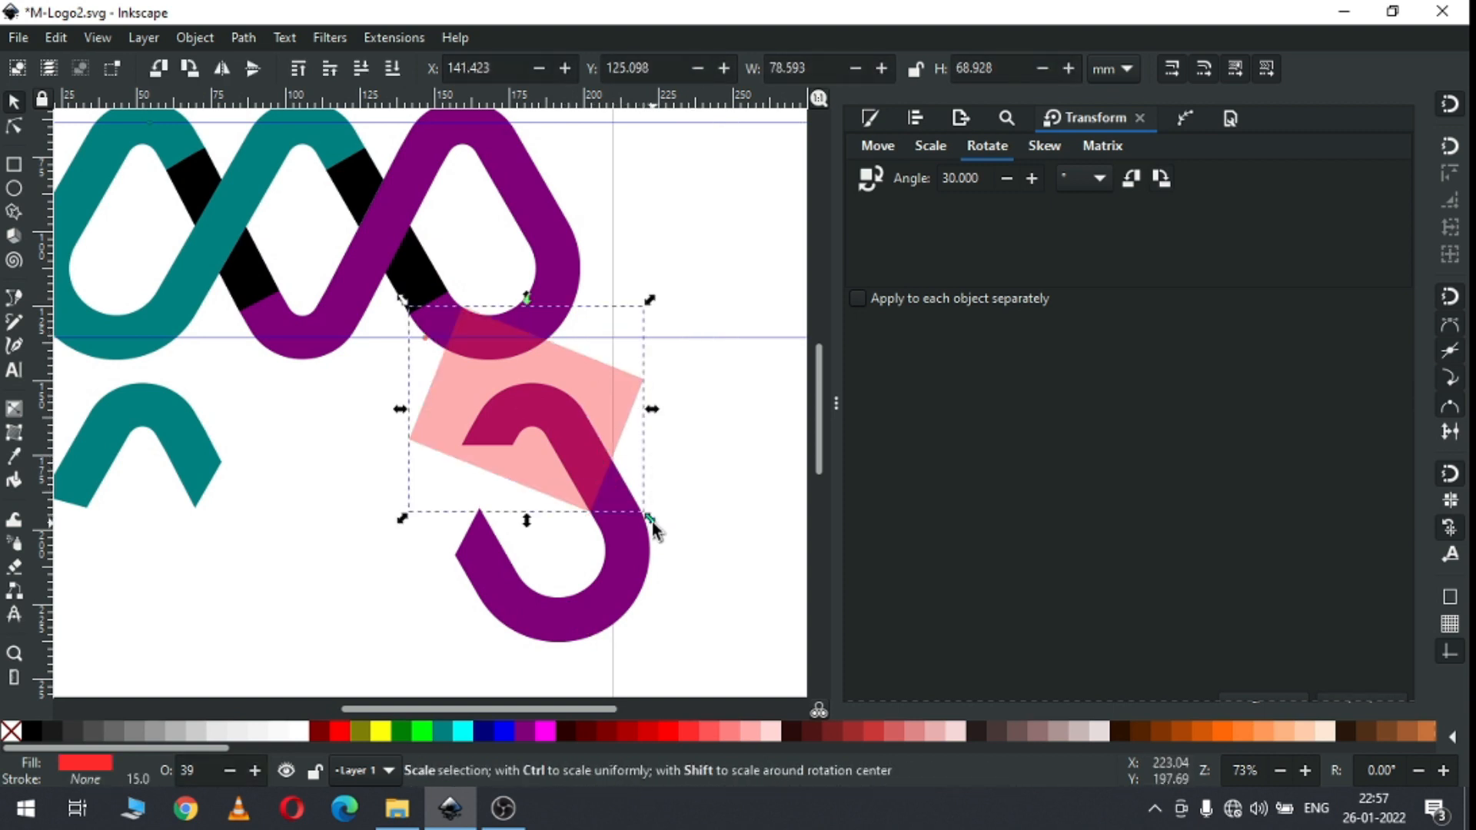
{"action": "left_click_drag", "start_coordinate": [649, 519], "coordinate": [751, 554]}
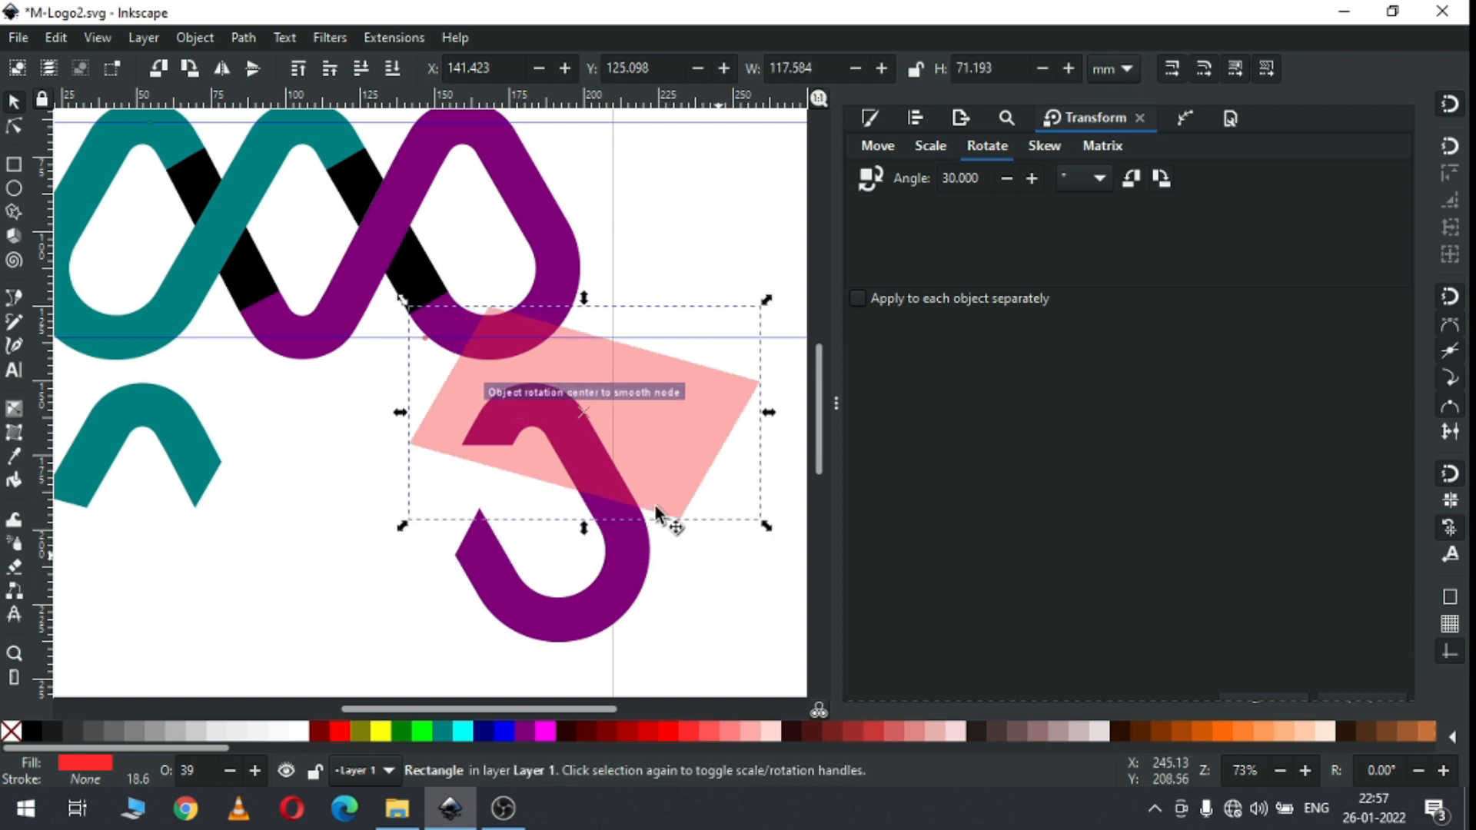
{"action": "left_click_drag", "start_coordinate": [666, 423], "coordinate": [634, 507]}
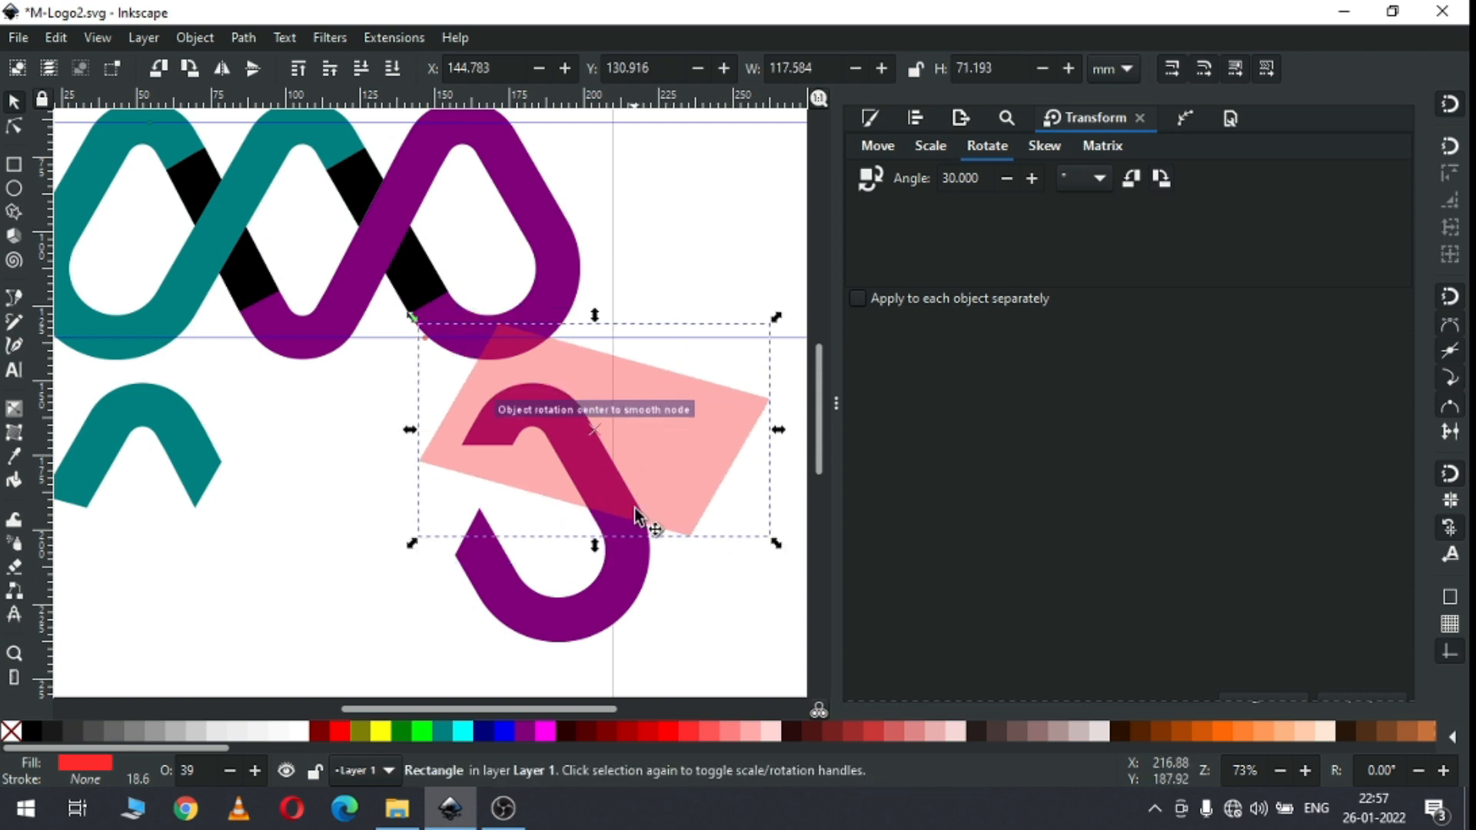
Step: Subtract the tilted rectangle from the purple piece using Difference, leaving only its lower curve, and save the file
{"action": "left_click", "coordinate": [553, 621], "text": "shift"}
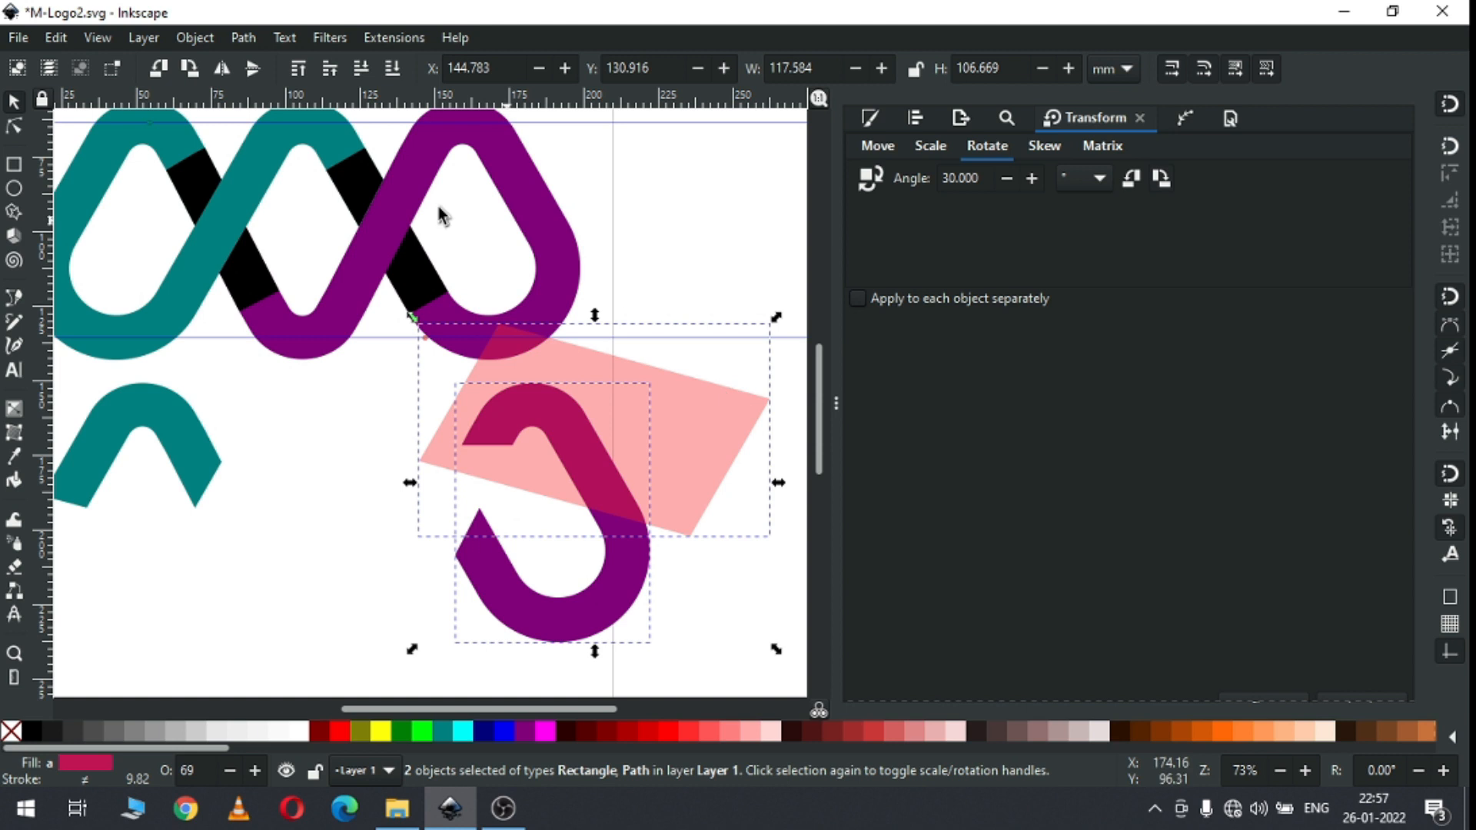
{"action": "left_click", "coordinate": [245, 38]}
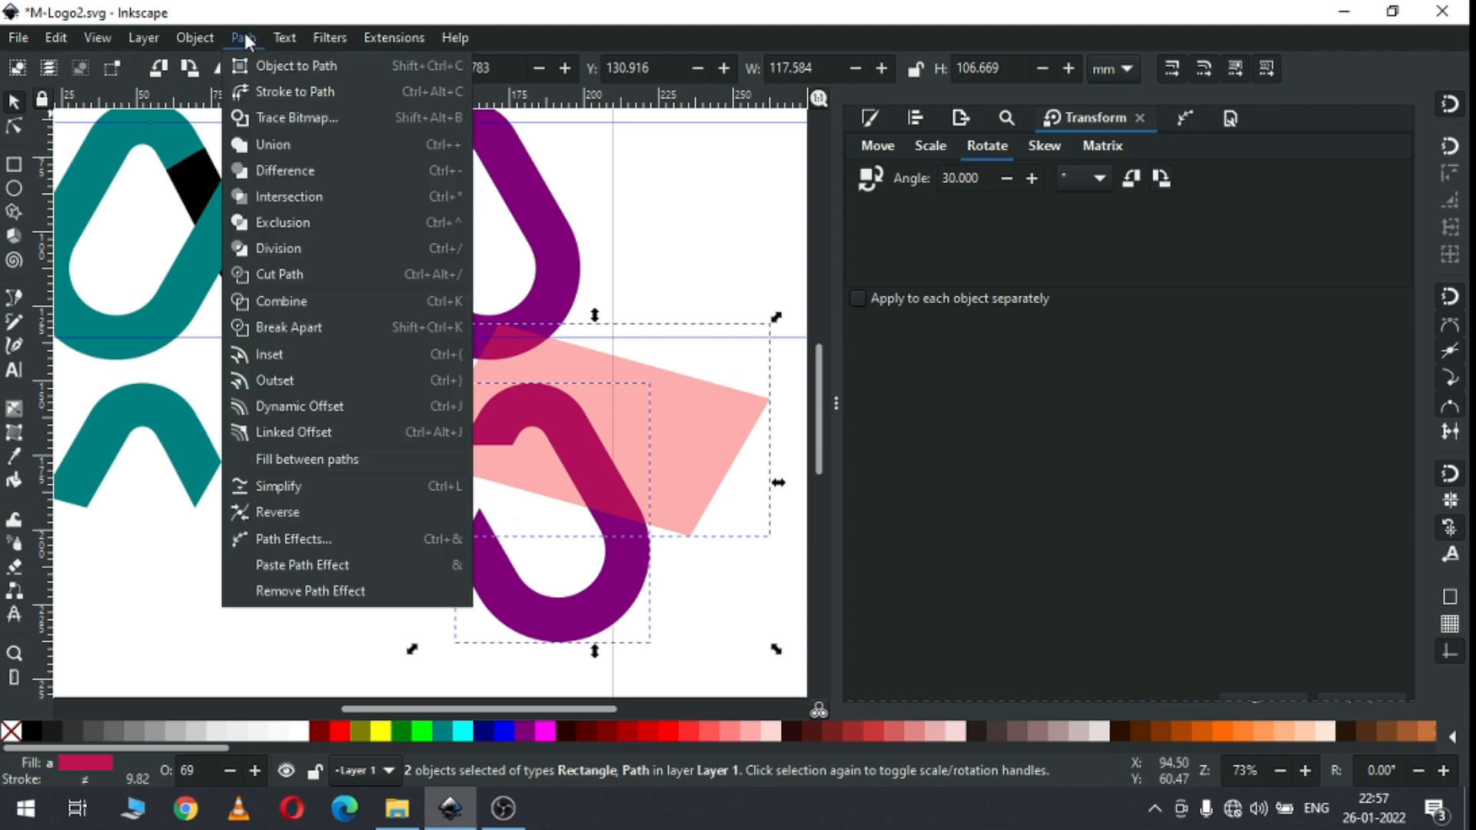
{"action": "left_click", "coordinate": [264, 176]}
{"action": "left_click", "coordinate": [688, 430]}
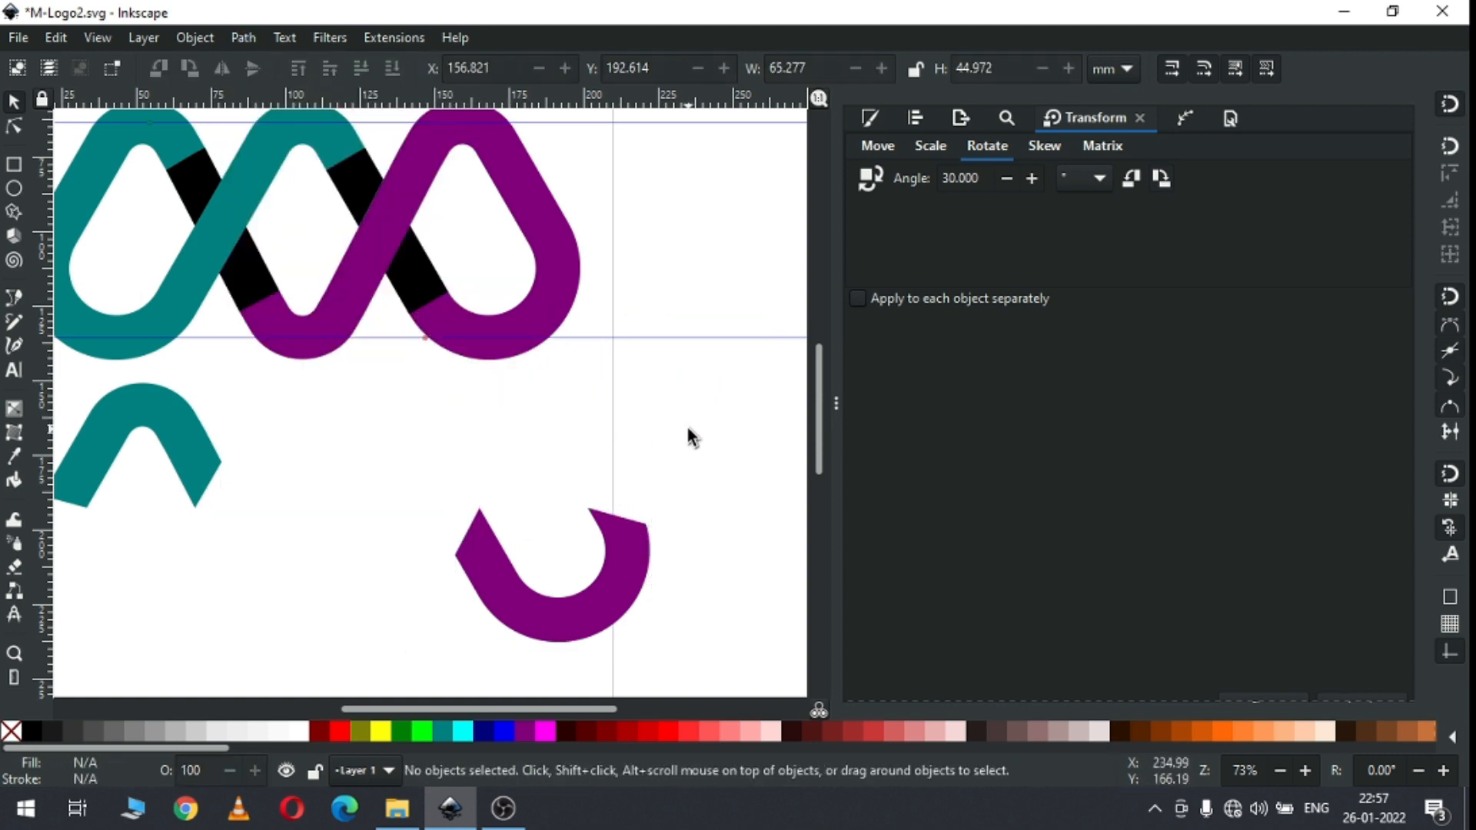
{"action": "key", "text": "ctrl+s"}
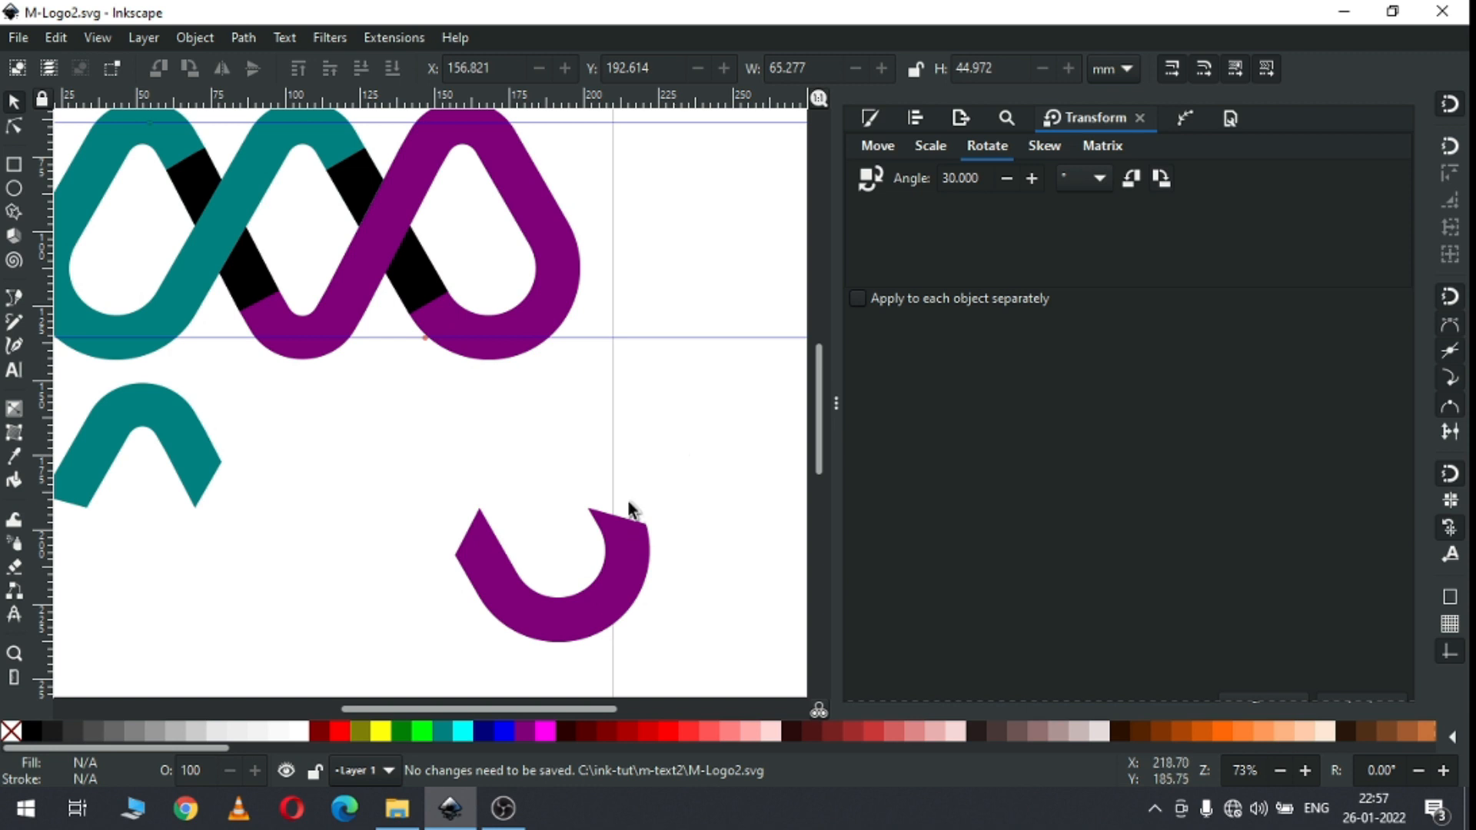
Step: Move the cut purple curve straight up onto the original logo's lower-right bend and fill it with blue
{"action": "left_click", "coordinate": [552, 624]}
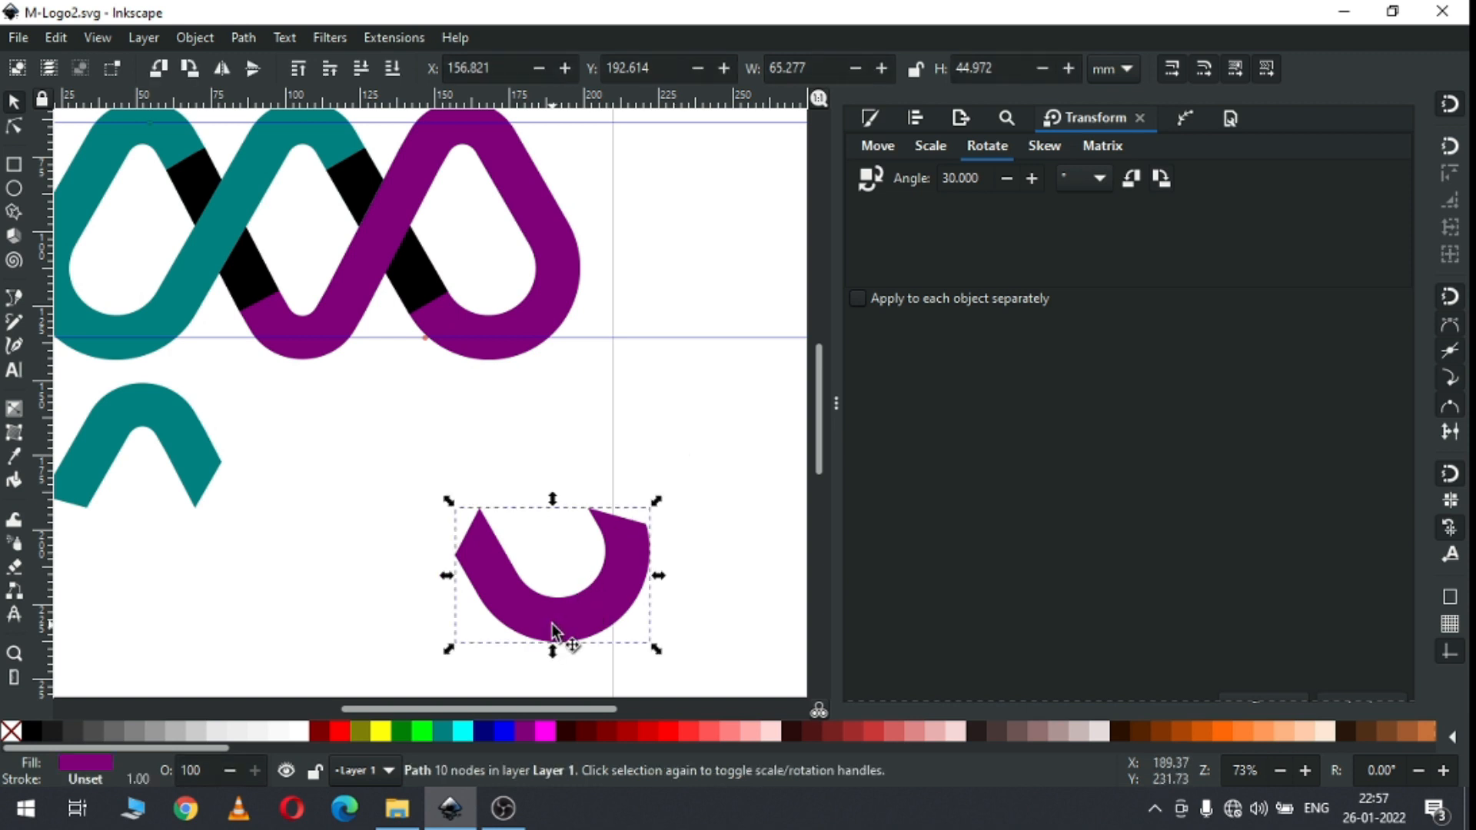
{"action": "left_click_drag", "start_coordinate": [552, 624], "coordinate": [567, 397]}
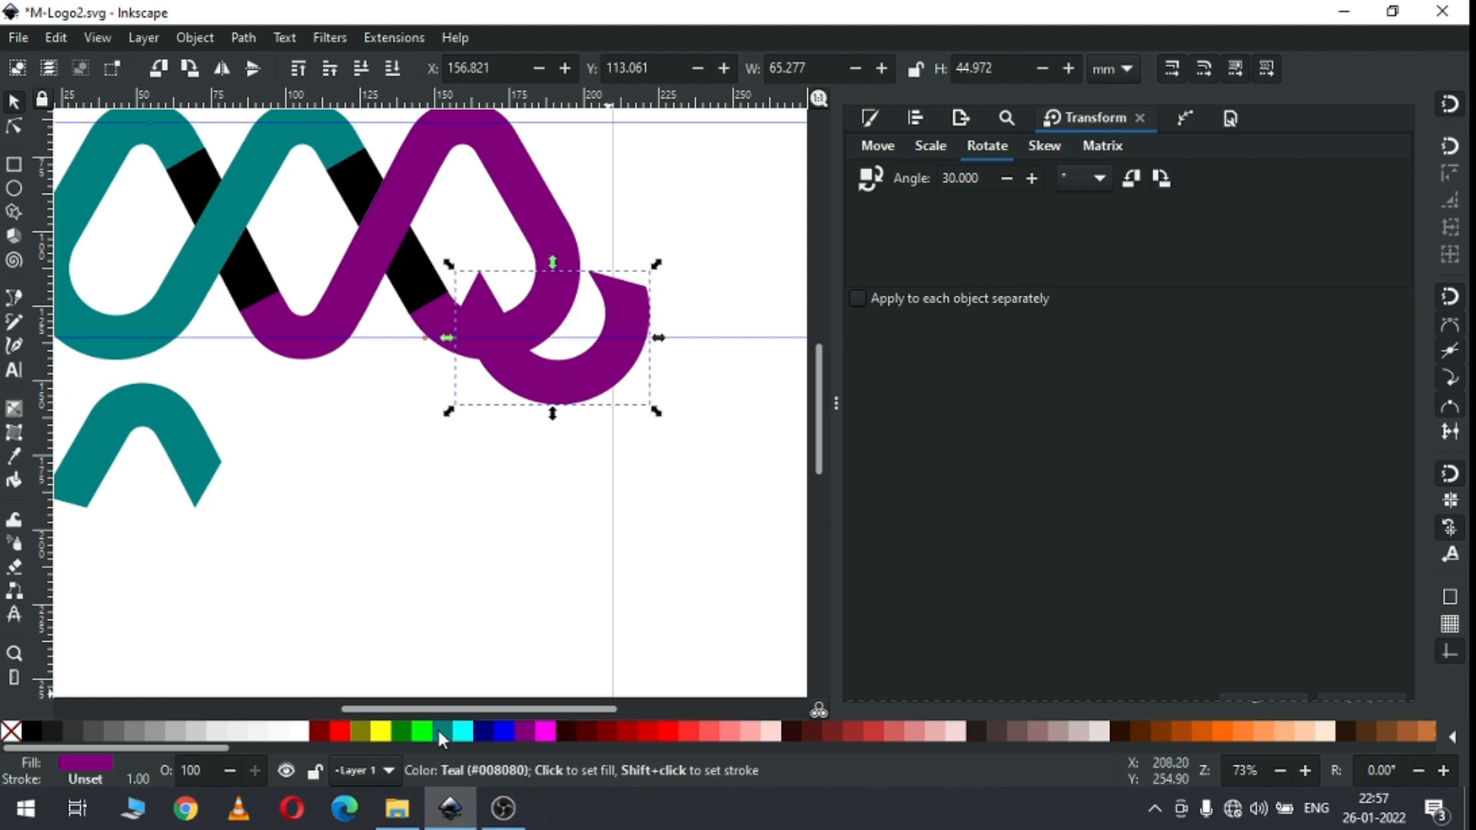
{"action": "left_click", "coordinate": [500, 730]}
Step: Fill the separate teal arch below the logo with blue
{"action": "left_click", "coordinate": [188, 446]}
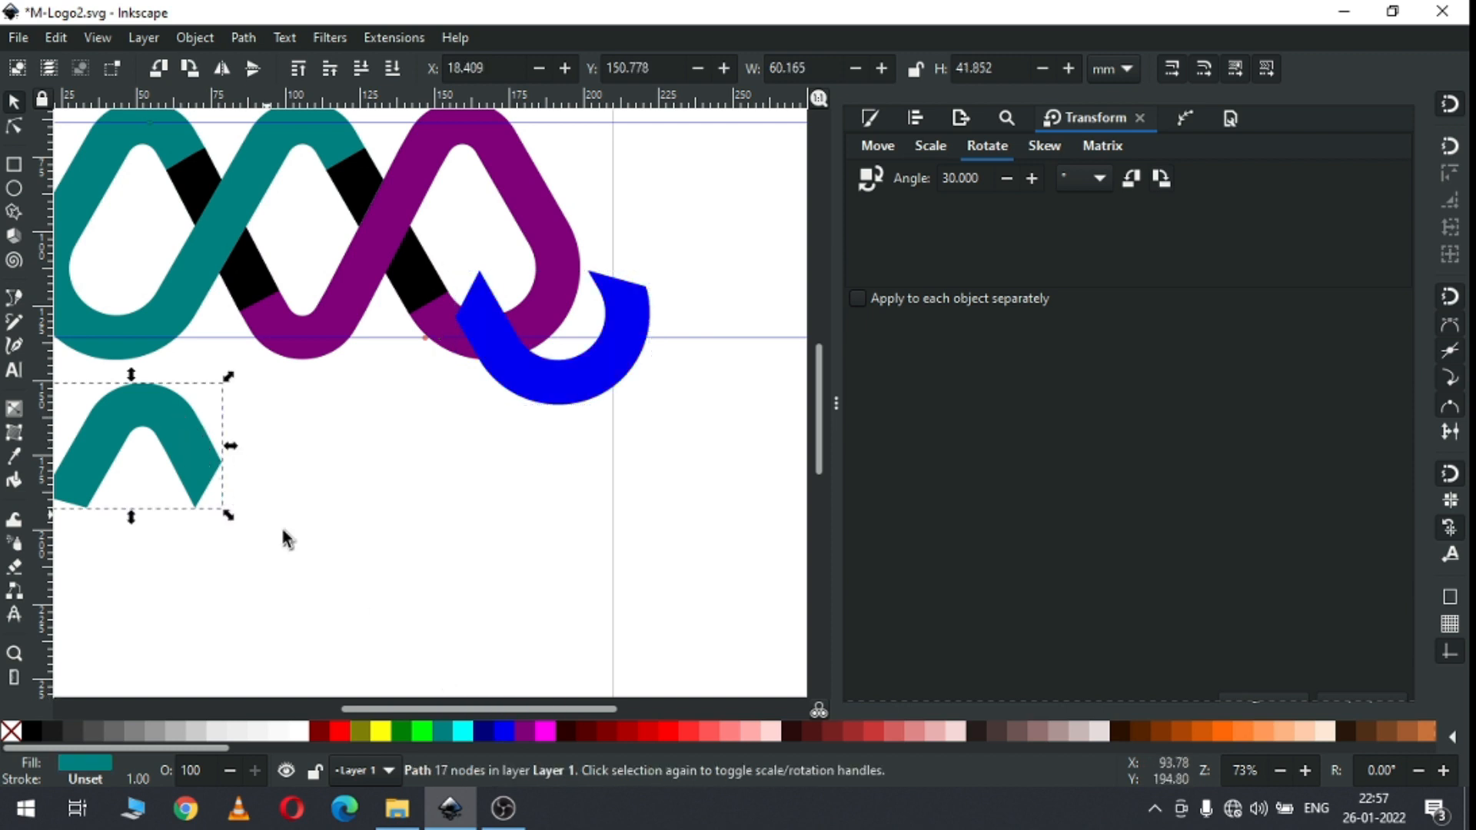
{"action": "left_click", "coordinate": [499, 727]}
{"action": "left_click", "coordinate": [428, 496]}
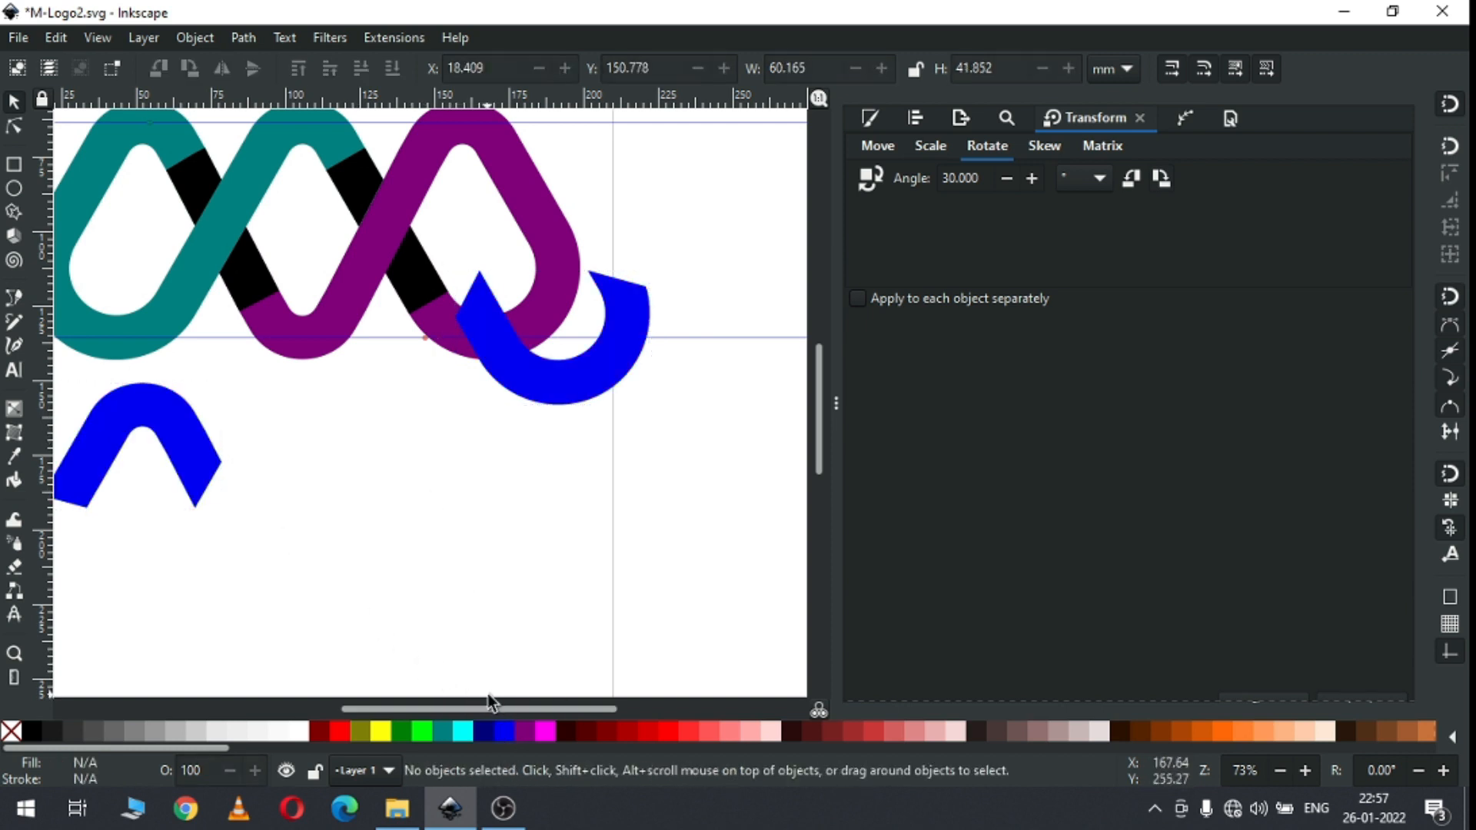
{"action": "scroll", "coordinate": [489, 707], "scroll_direction": "left", "scroll_amount": 2}
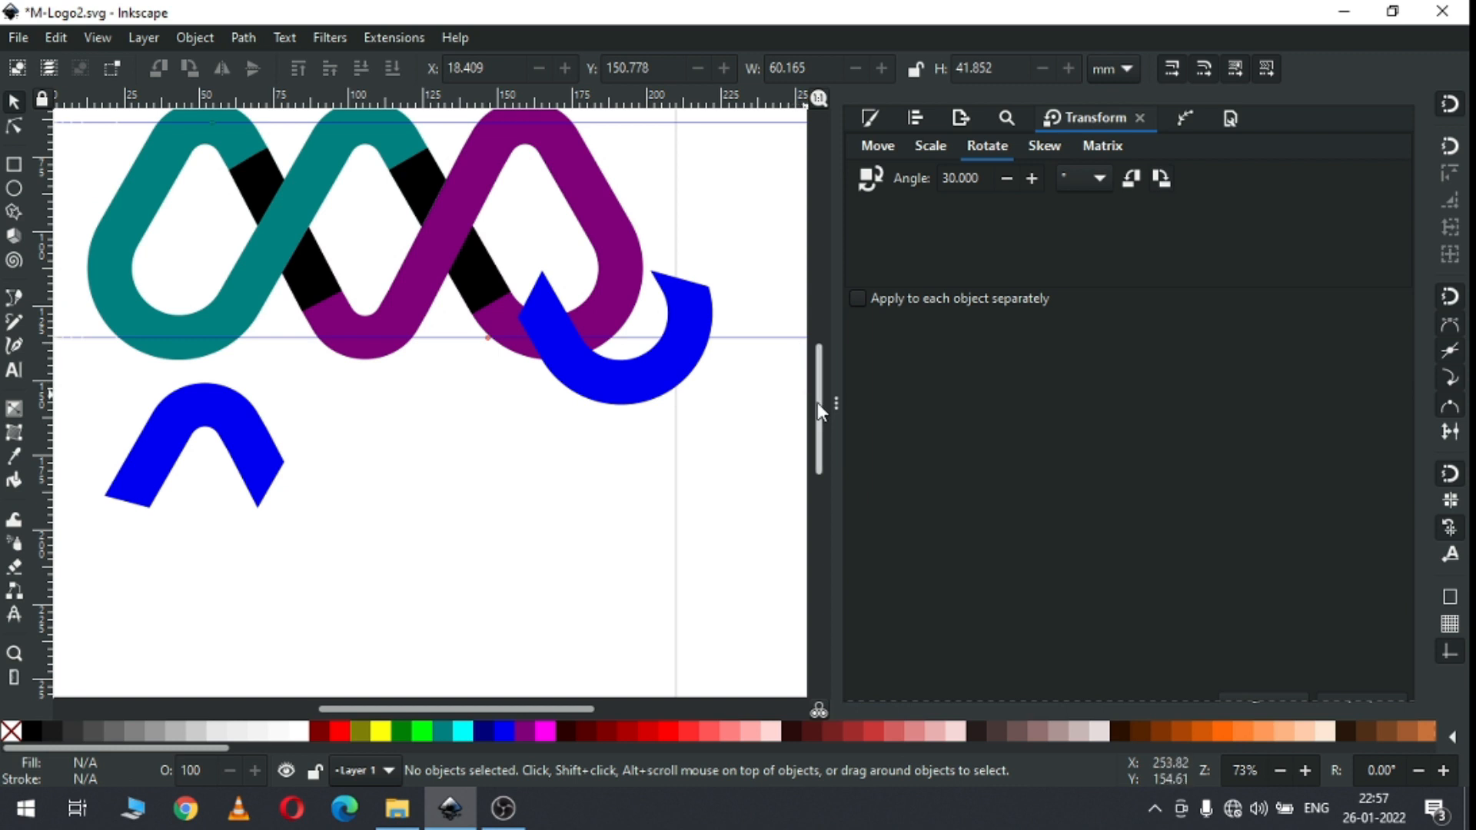
{"action": "left_click_drag", "start_coordinate": [818, 403], "coordinate": [819, 376]}
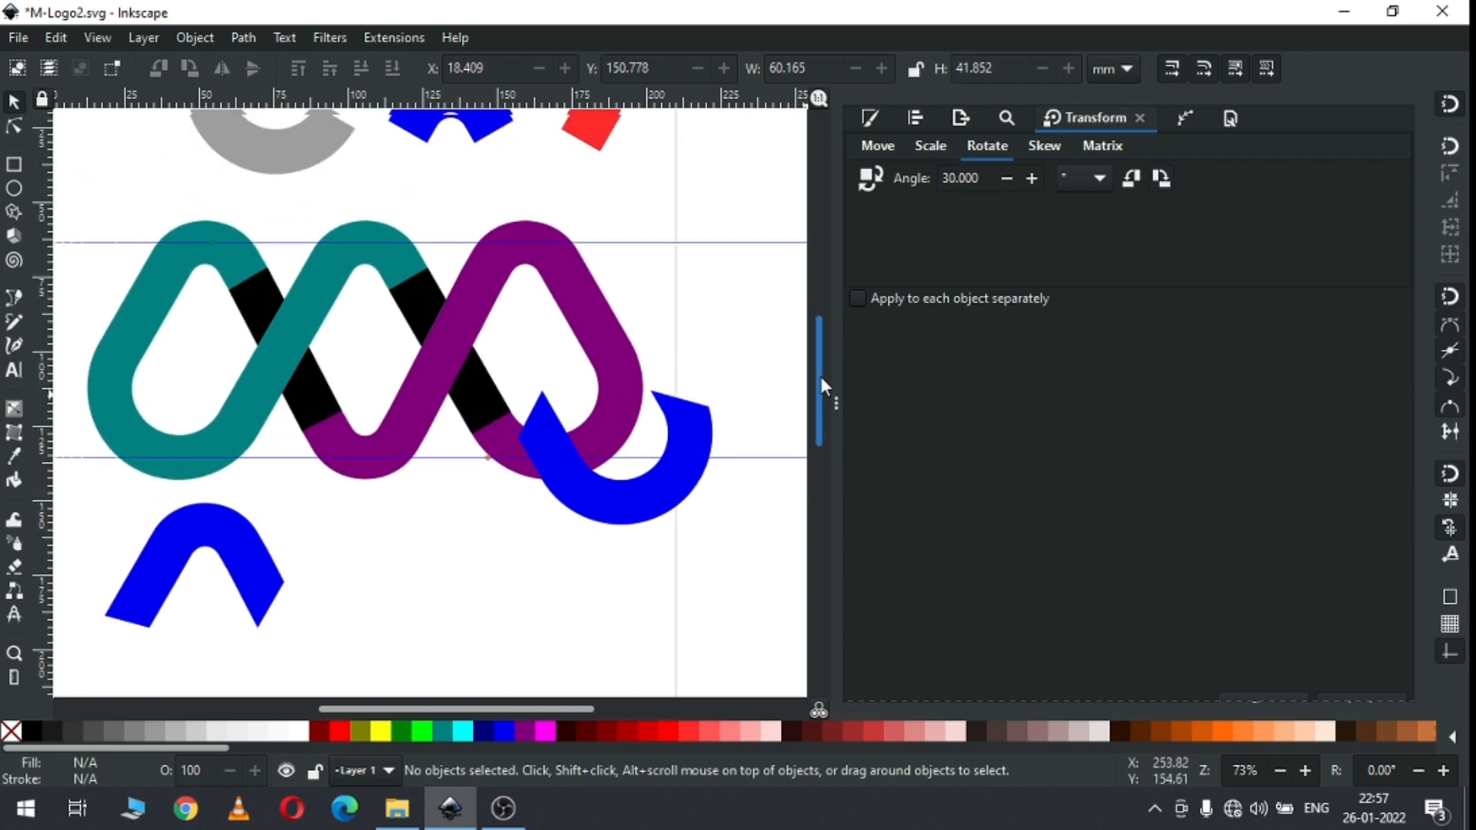
Step: Raise the four black crossing segments of the M logo to the top of the stacking order
{"action": "left_click", "coordinate": [242, 544]}
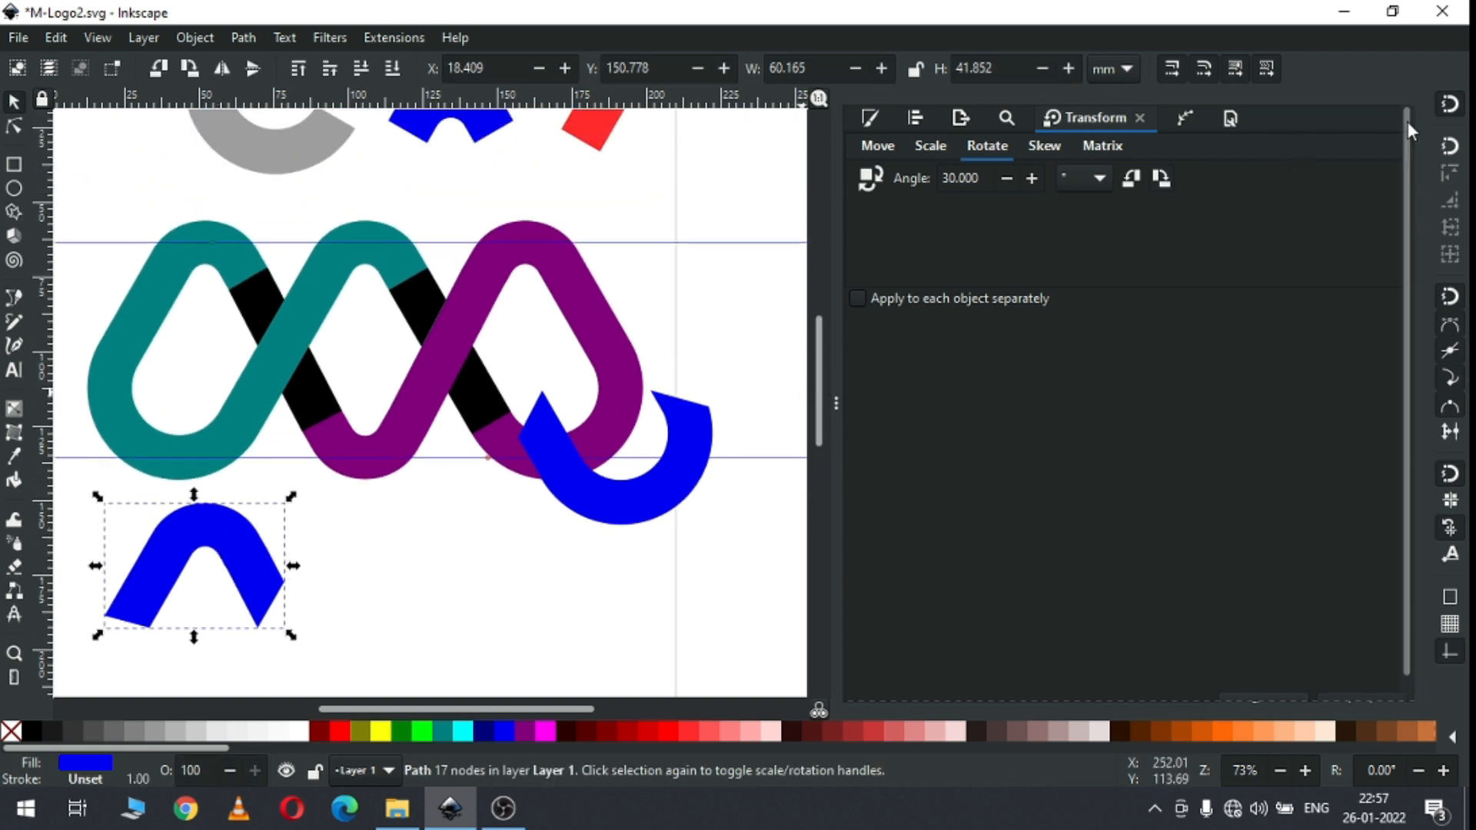
{"action": "left_click", "coordinate": [253, 303]}
{"action": "left_click", "coordinate": [324, 413], "text": "shift"}
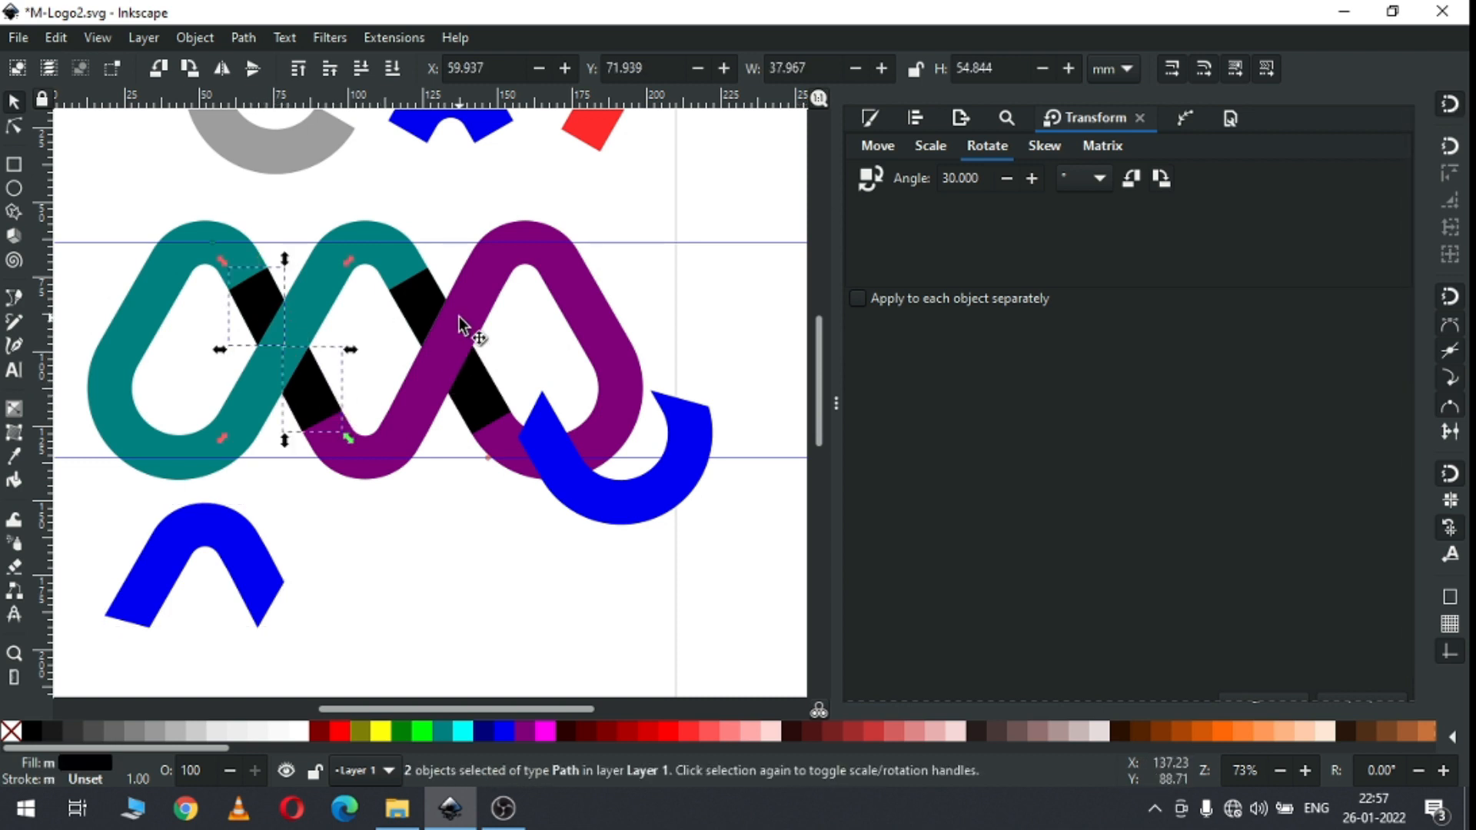
{"action": "left_click", "coordinate": [467, 406], "text": "shift"}
{"action": "left_click", "coordinate": [468, 405], "text": "shift"}
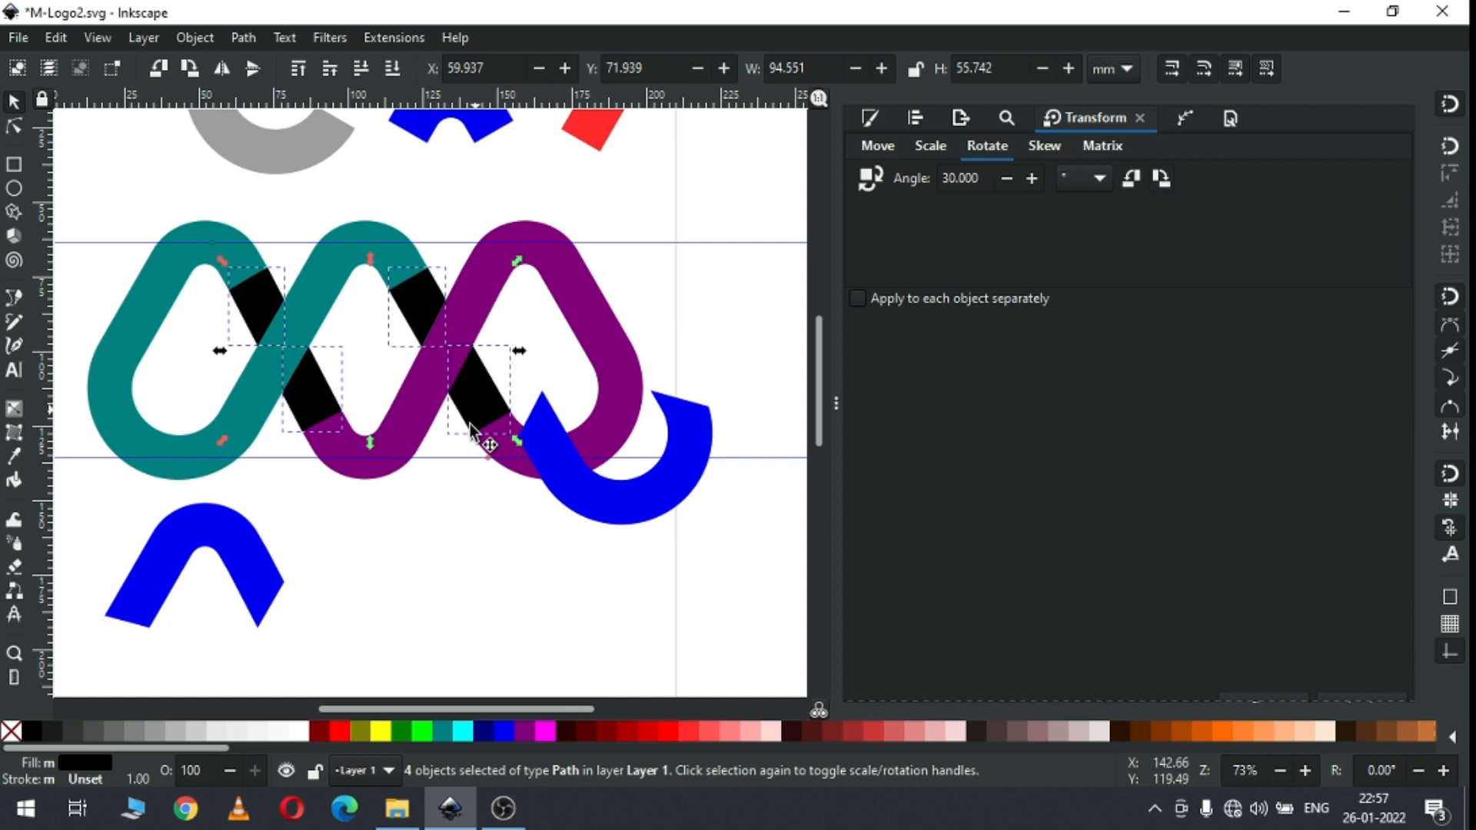
{"action": "left_click", "coordinate": [197, 35]}
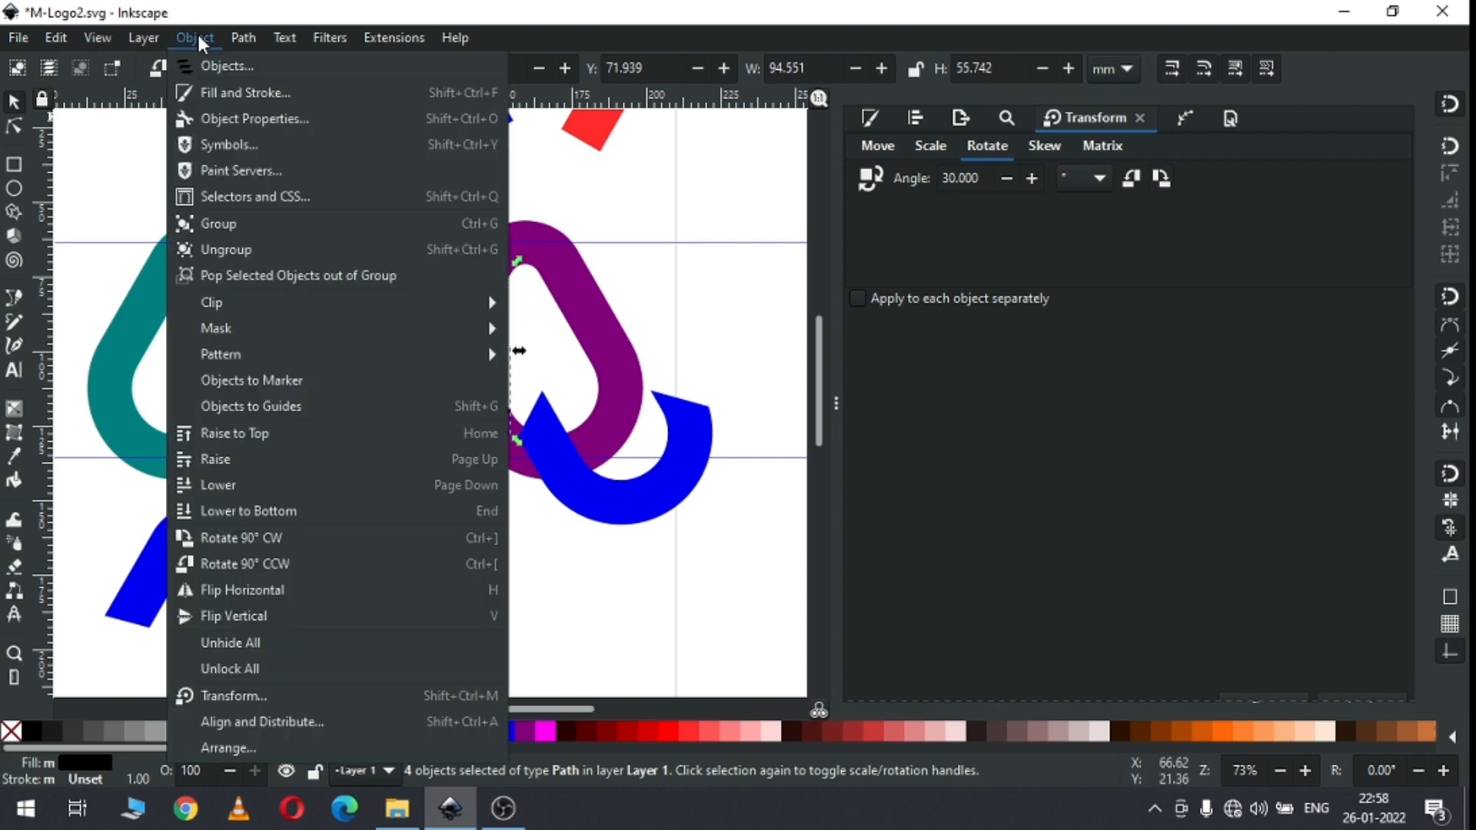
{"action": "left_click", "coordinate": [223, 433]}
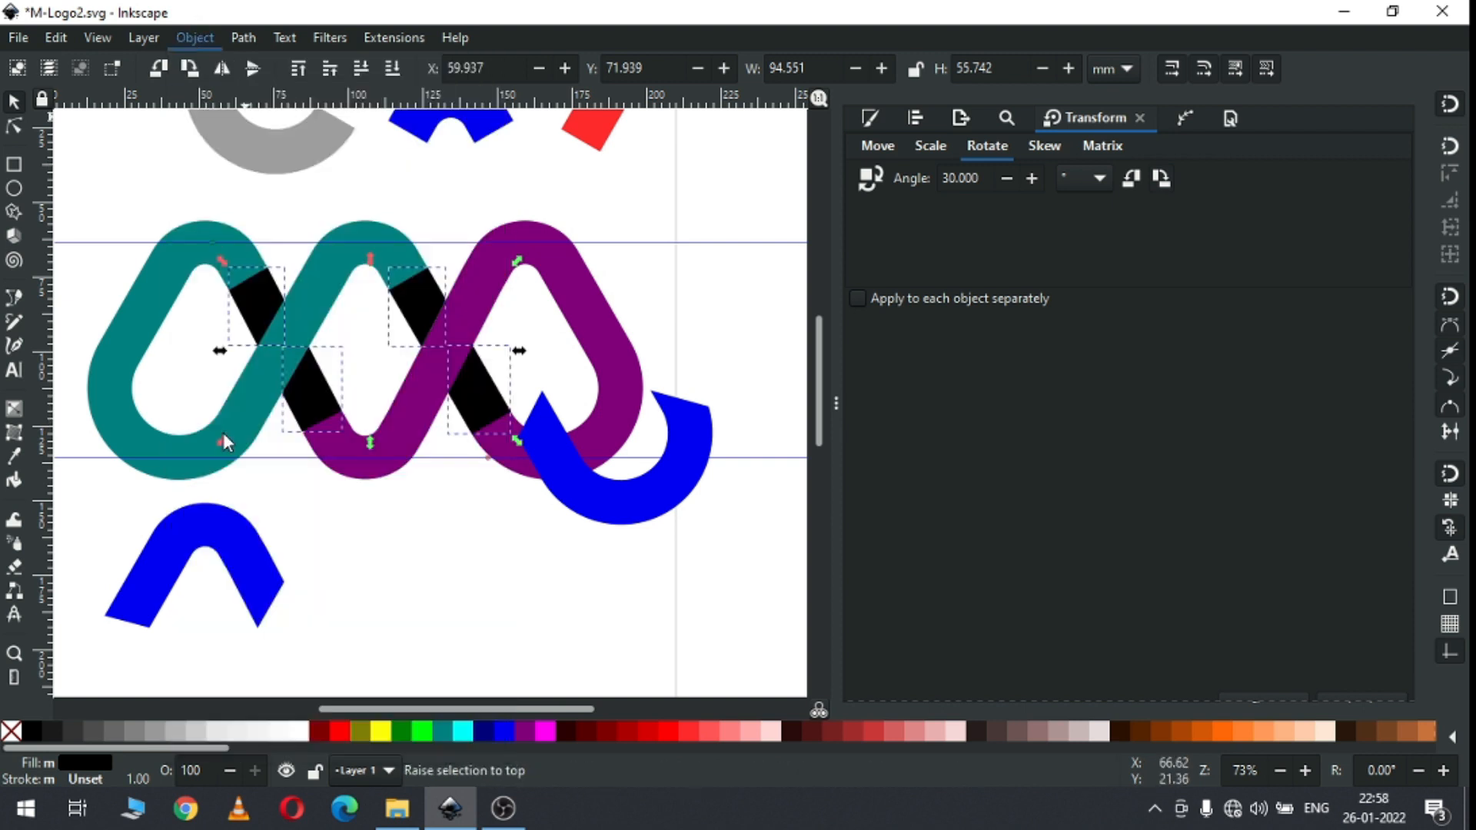
{"action": "left_click", "coordinate": [449, 568]}
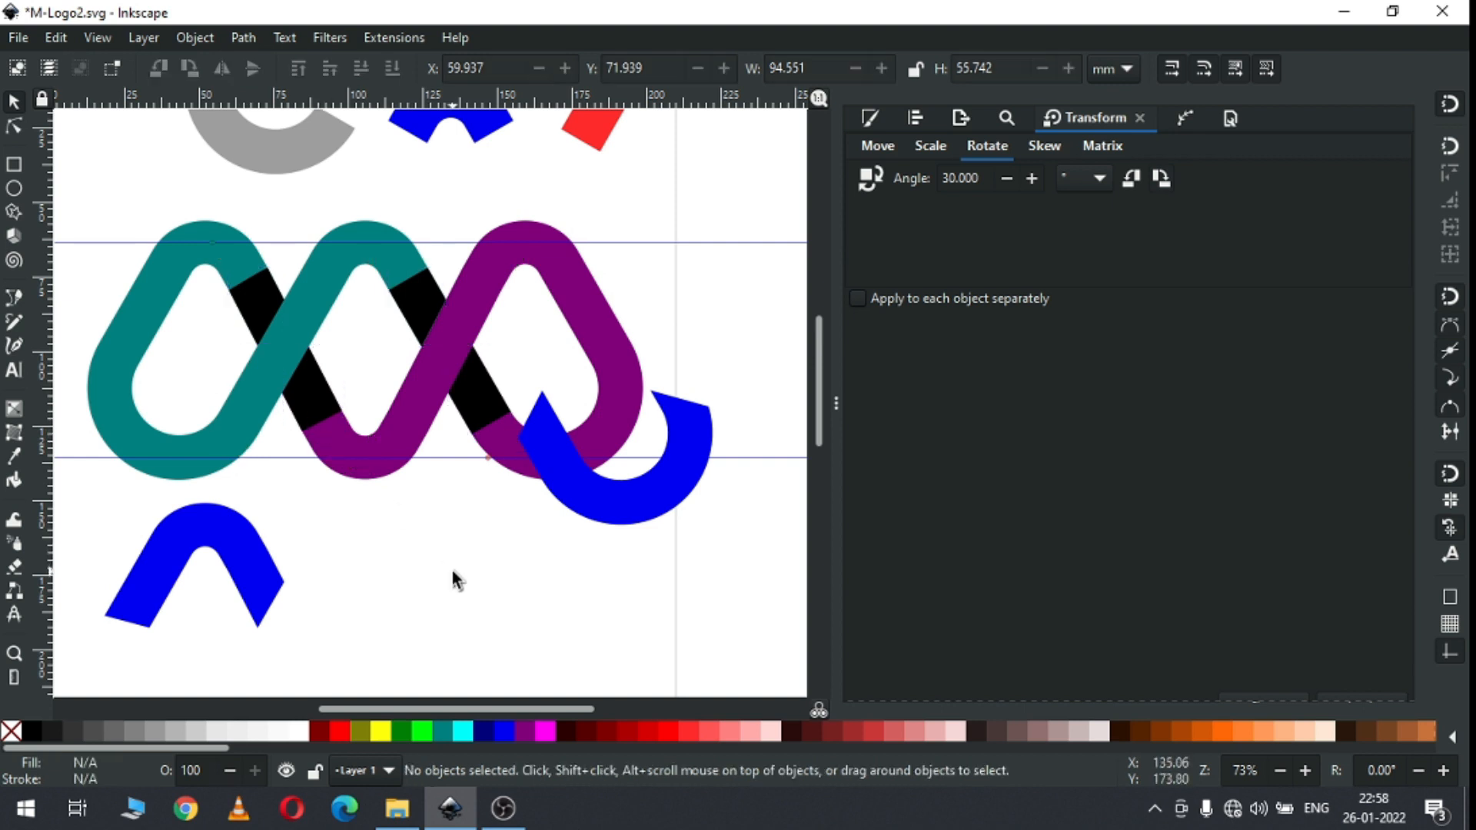
Step: Move the blue U-shaped curve onto the purple piece's lower-right bend, snapping its end to the black segment's corner
{"action": "left_click", "coordinate": [611, 509]}
{"action": "left_click_drag", "start_coordinate": [543, 418], "coordinate": [478, 383]}
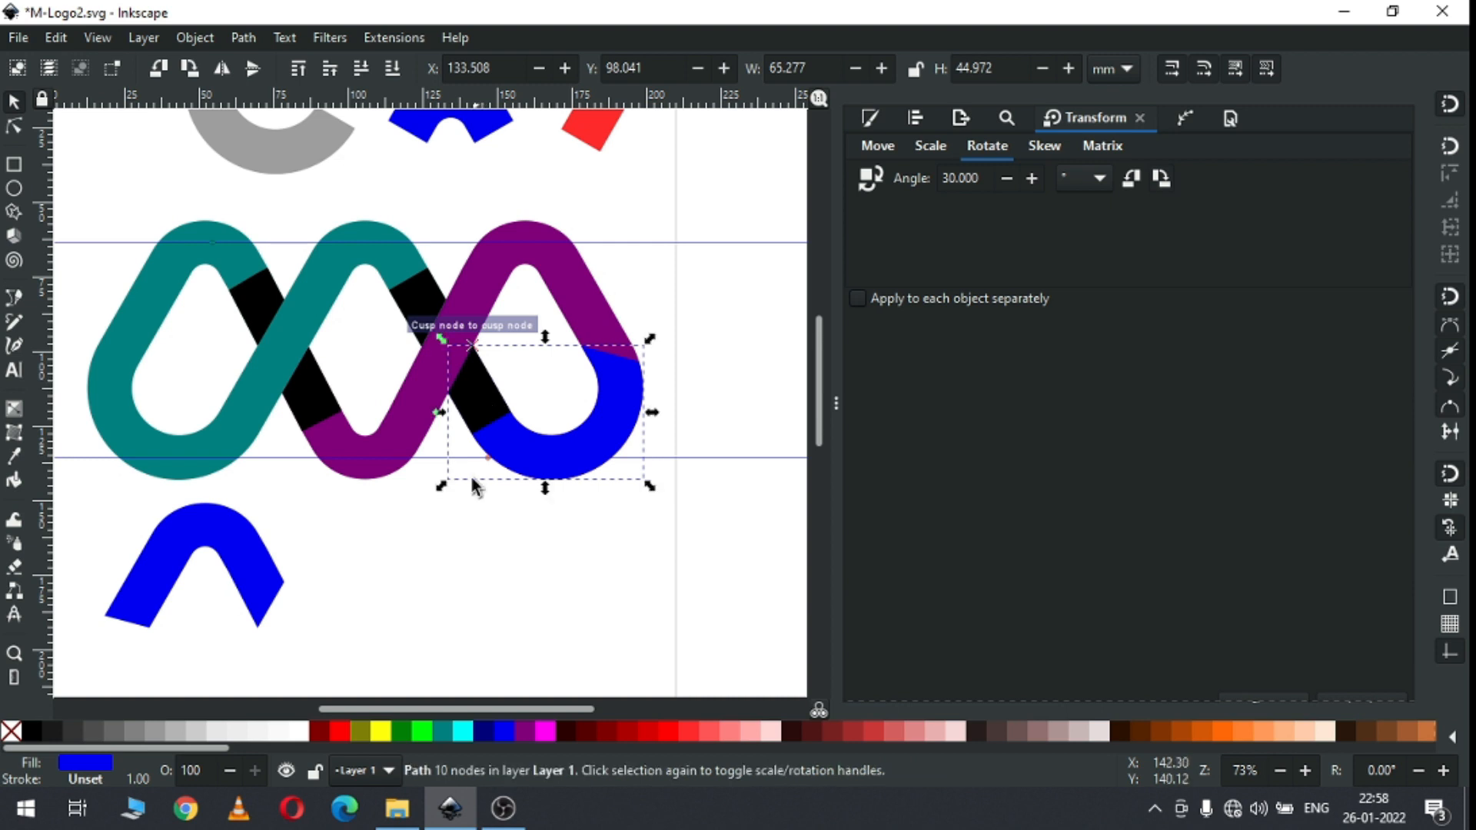
{"action": "left_click", "coordinate": [449, 587]}
Step: Move the blue arch below the logo straight up onto the teal piece's upper-left bend and save the file
{"action": "left_click", "coordinate": [250, 590]}
{"action": "left_click_drag", "start_coordinate": [251, 591], "coordinate": [218, 316]}
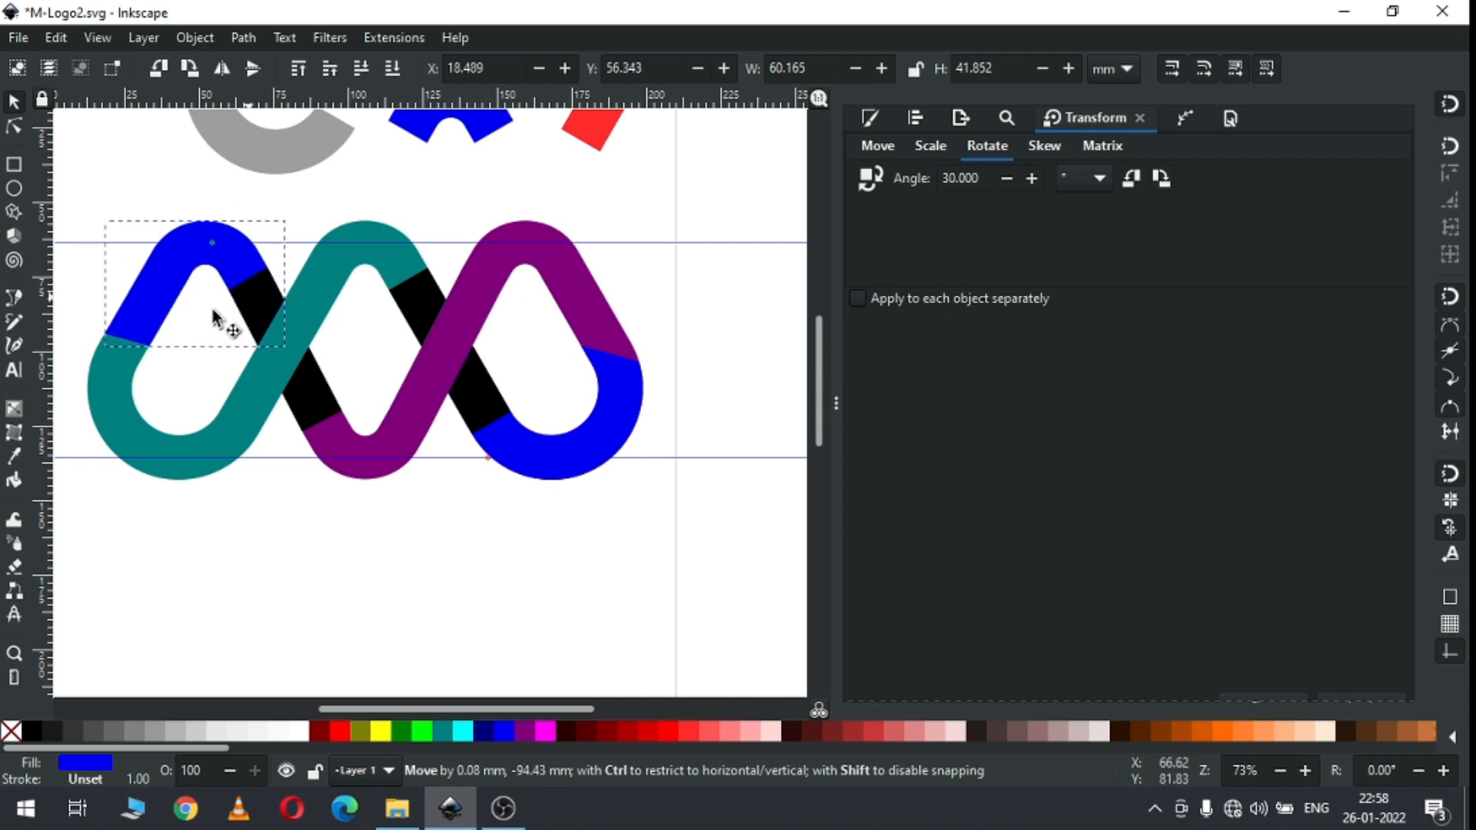
{"action": "left_click", "coordinate": [340, 587]}
{"action": "key", "text": "z"}
{"action": "left_click_drag", "start_coordinate": [77, 188], "coordinate": [679, 529]}
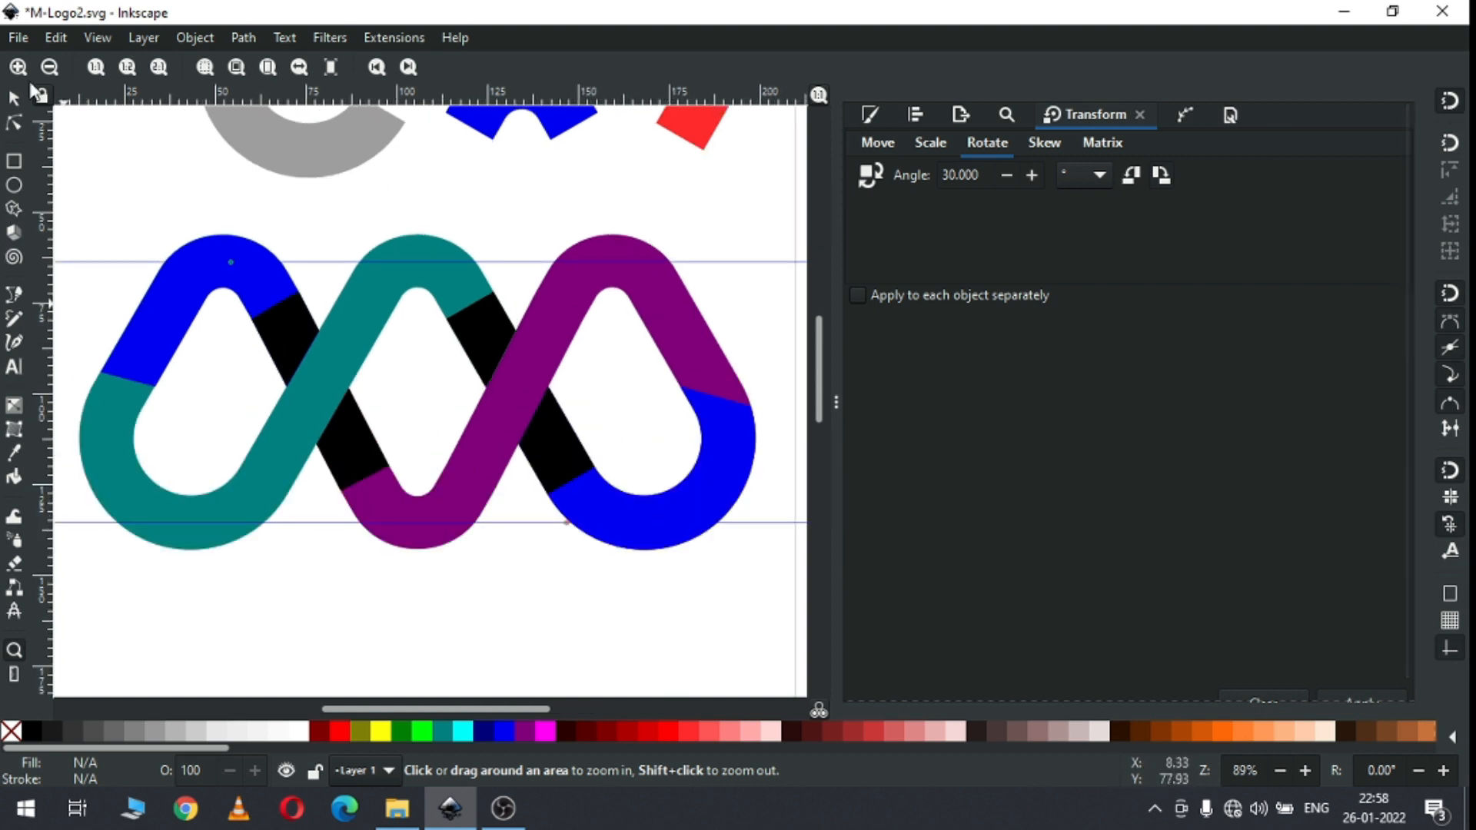
{"action": "left_click", "coordinate": [15, 99]}
{"action": "key", "text": "ctrl+s"}
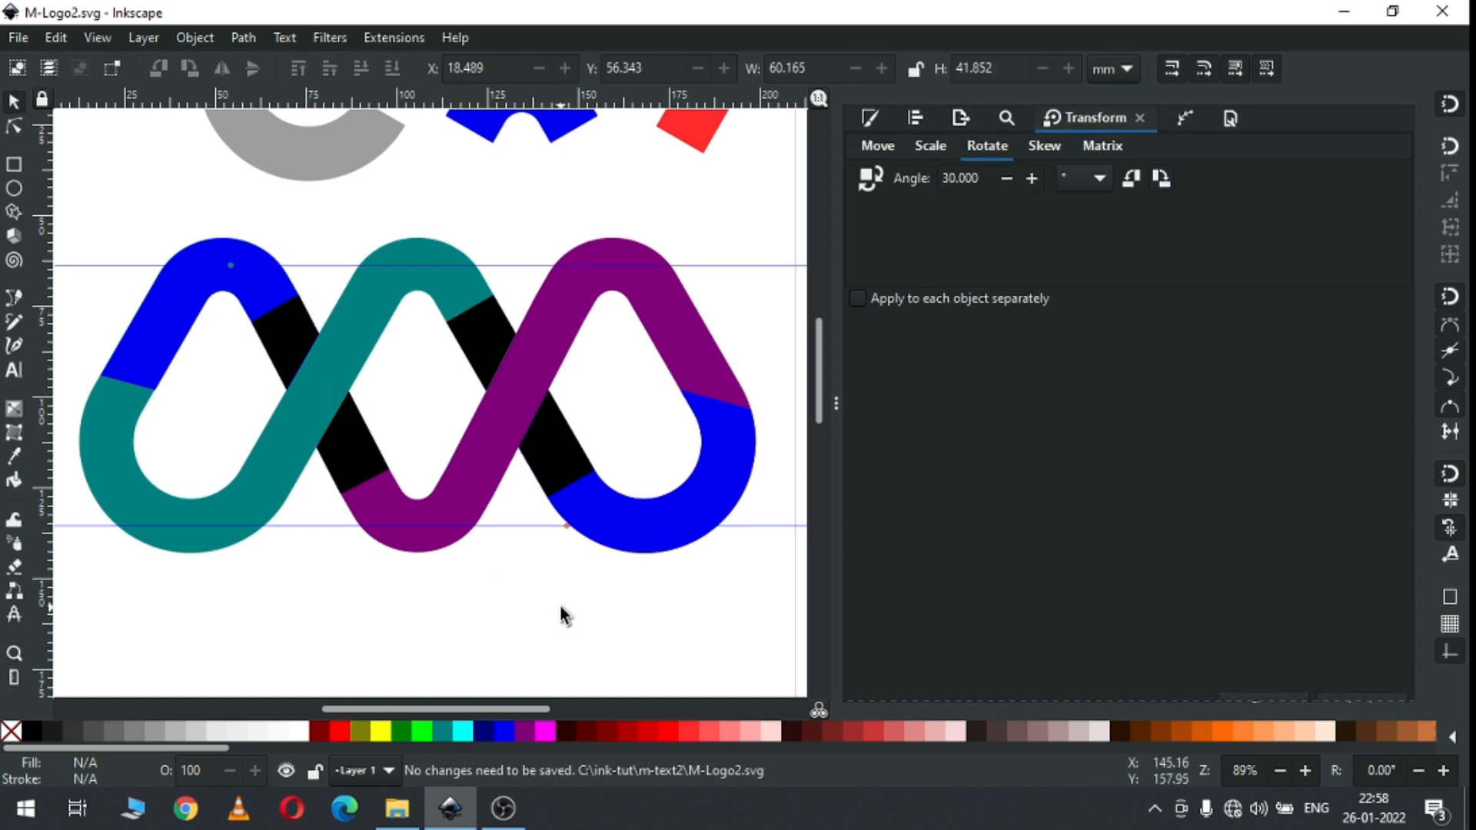
Step: Delete the leftover grey arc, blue arch and red rectangle above the logo, and save the file
{"action": "key", "text": "minus"}
{"action": "key", "text": "minus"}
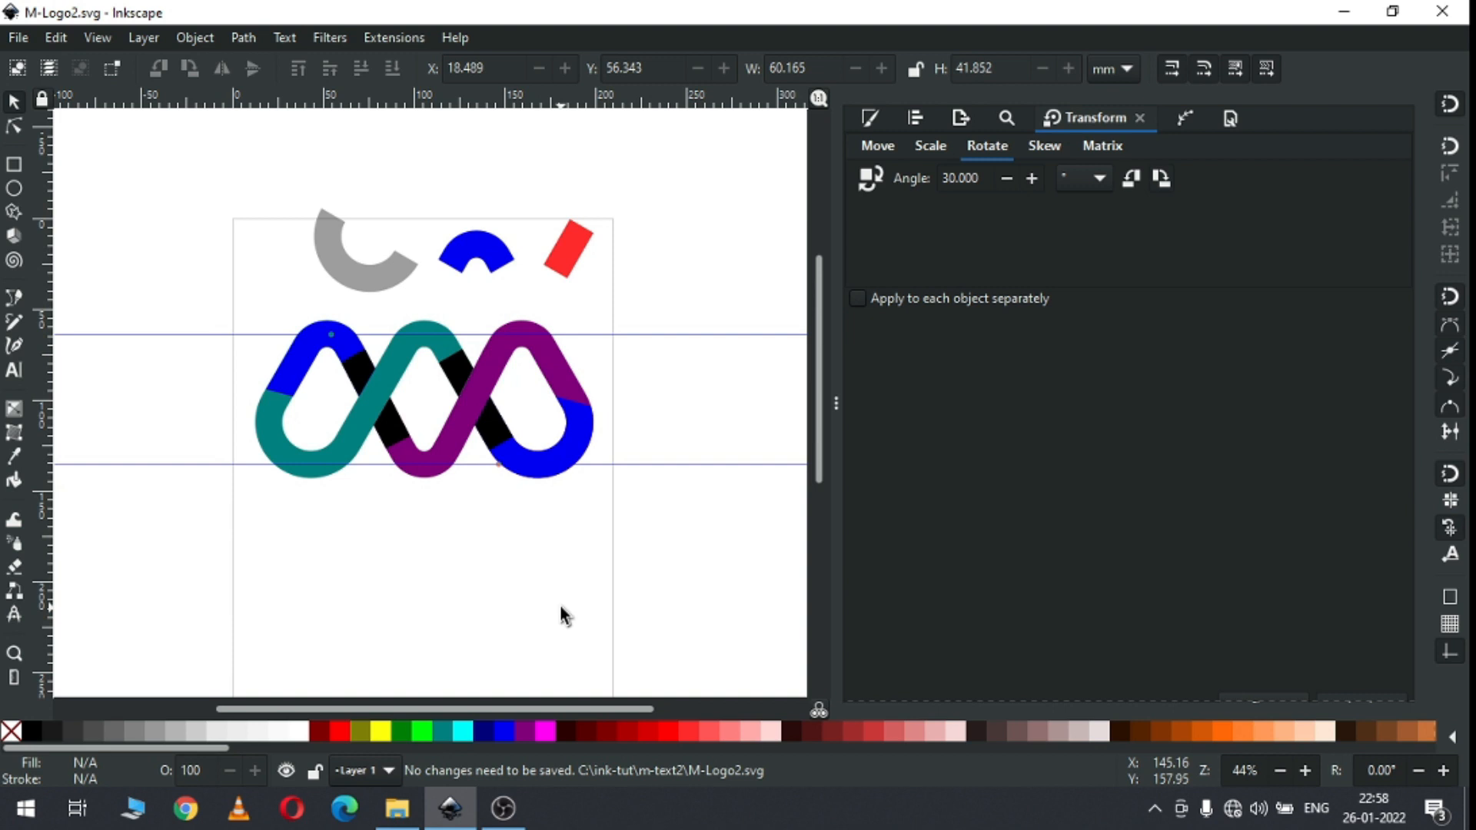
{"action": "left_click_drag", "start_coordinate": [259, 182], "coordinate": [622, 294]}
{"action": "key", "text": "Delete"}
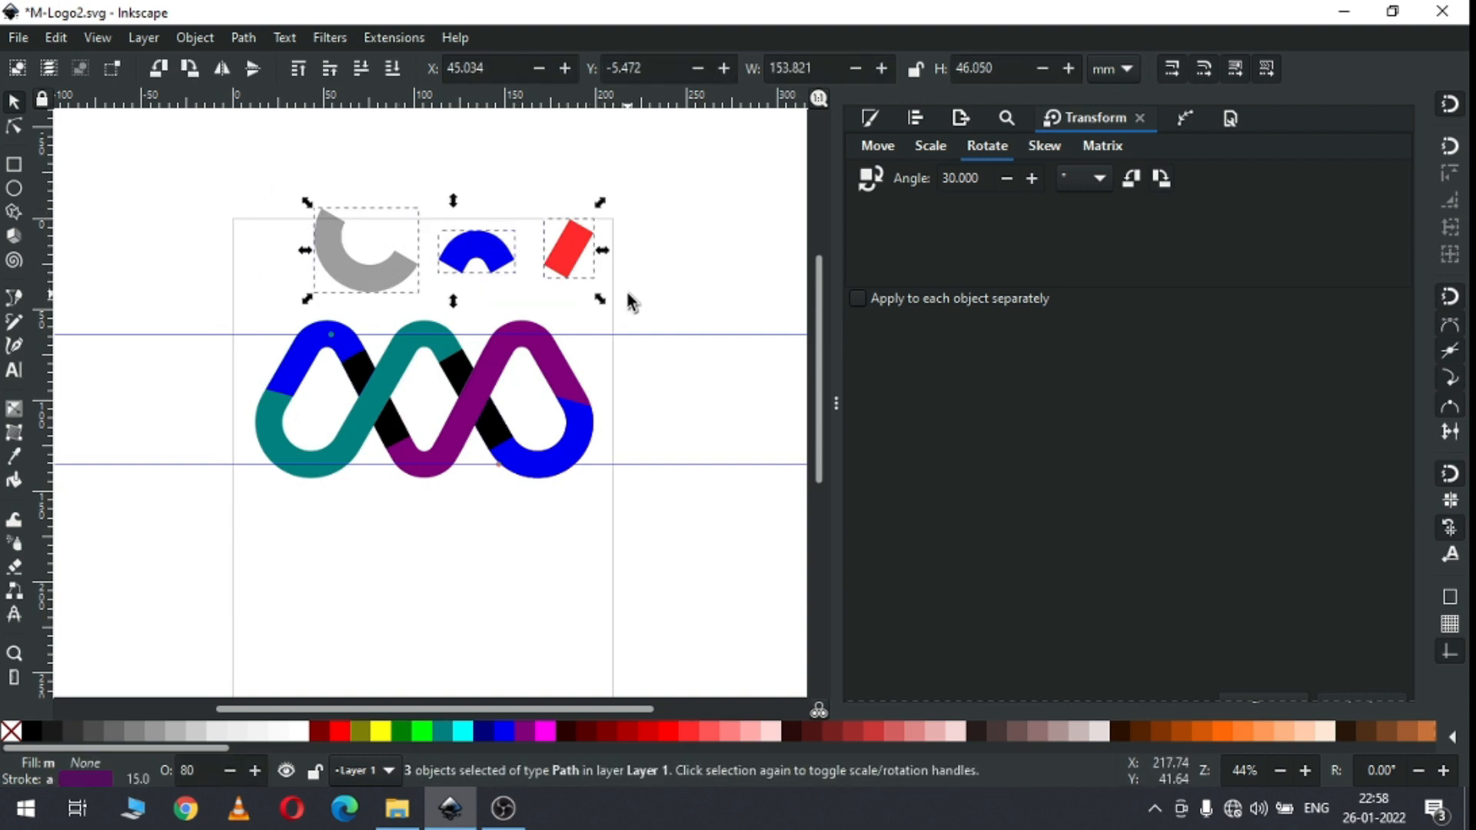
{"action": "key", "text": "z"}
{"action": "left_click_drag", "start_coordinate": [205, 282], "coordinate": [656, 513]}
{"action": "key", "text": "ctrl+s"}
{"action": "left_click", "coordinate": [13, 105]}
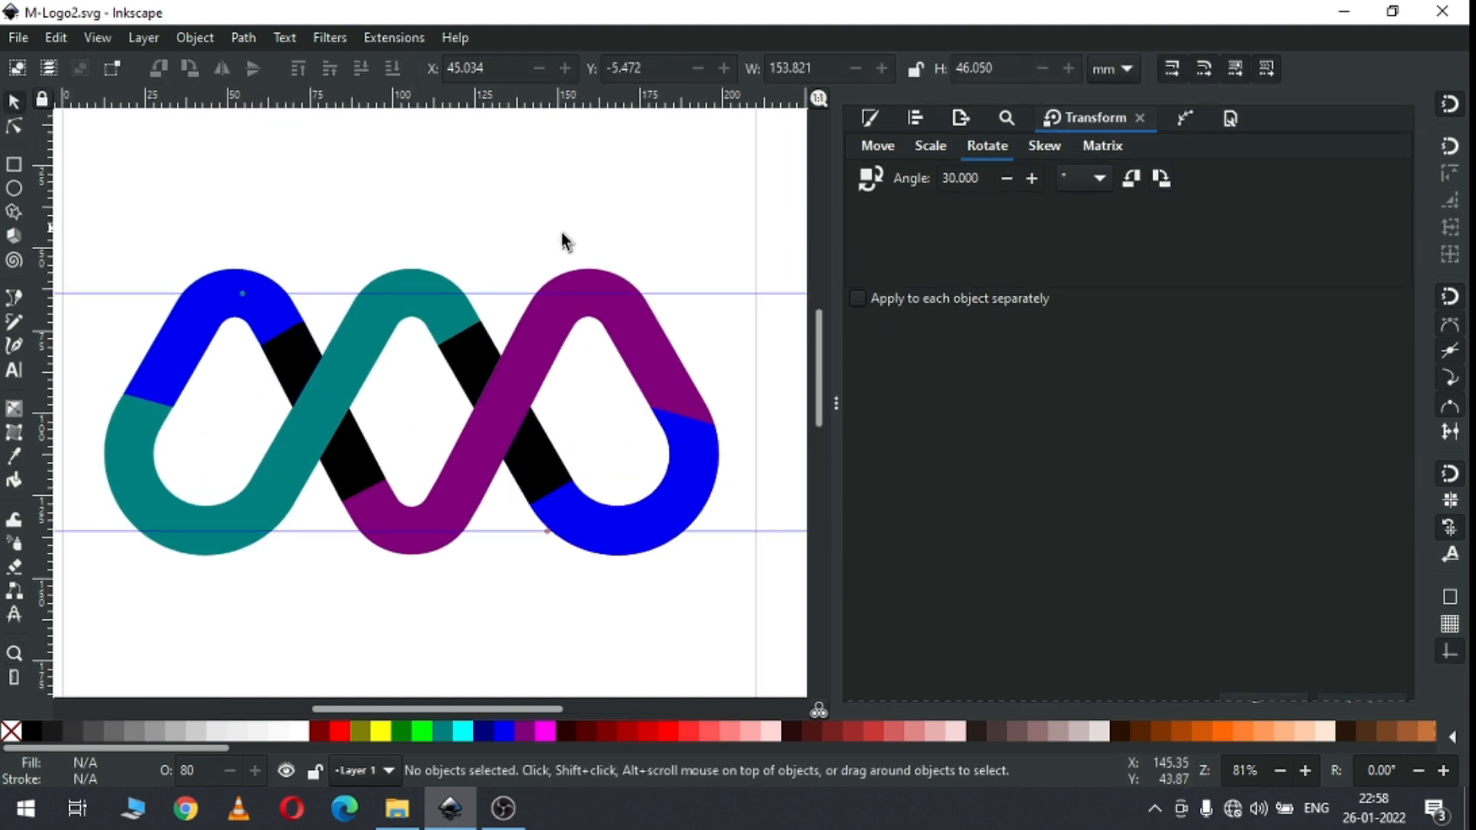
Step: Give the teal piece a linear gradient fill and open the gradient for editing on the canvas
{"action": "left_click_drag", "start_coordinate": [732, 292], "coordinate": [662, 85]}
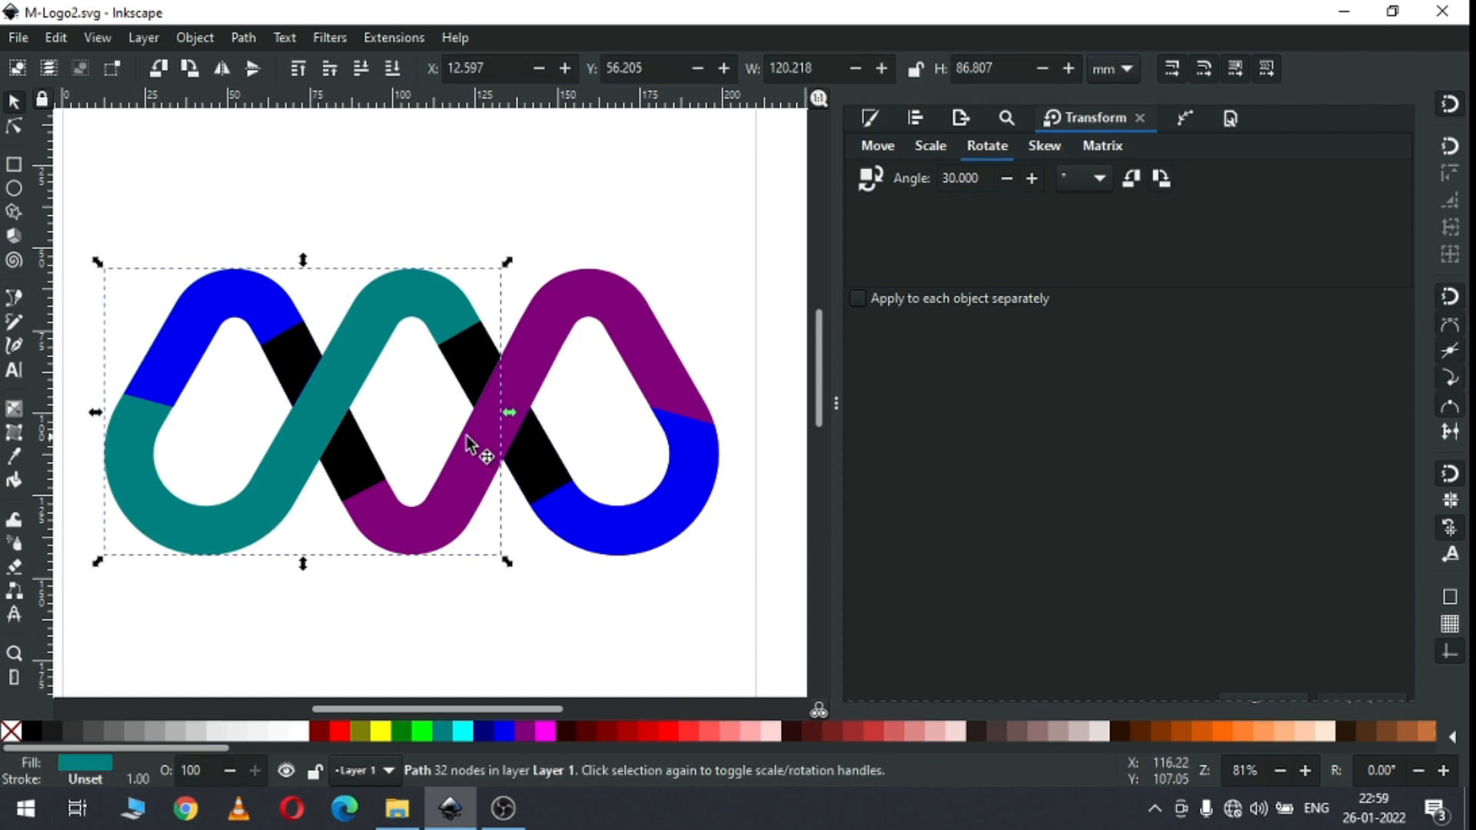
{"action": "left_click", "coordinate": [871, 119]}
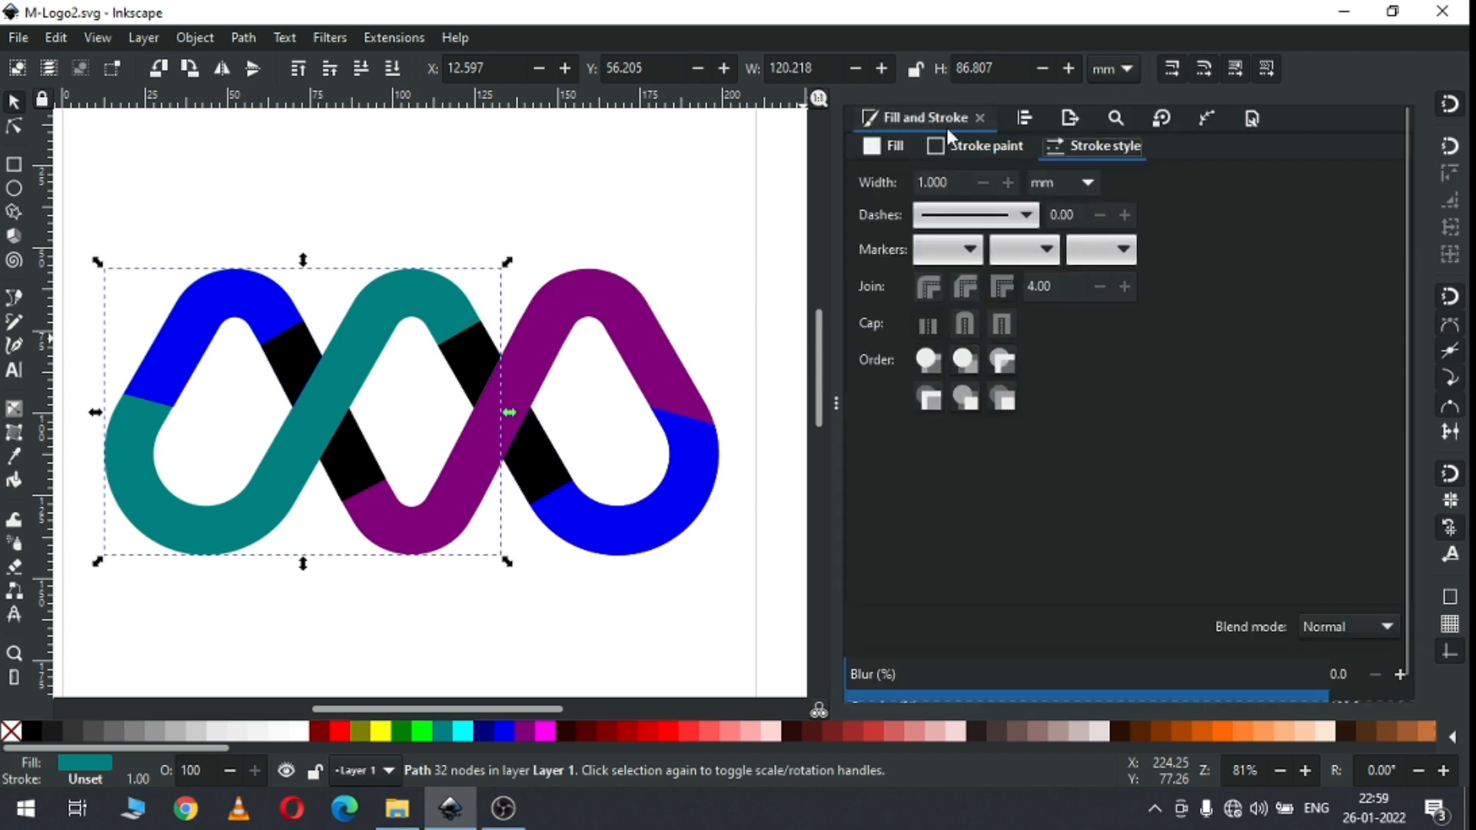
{"action": "left_click", "coordinate": [897, 146]}
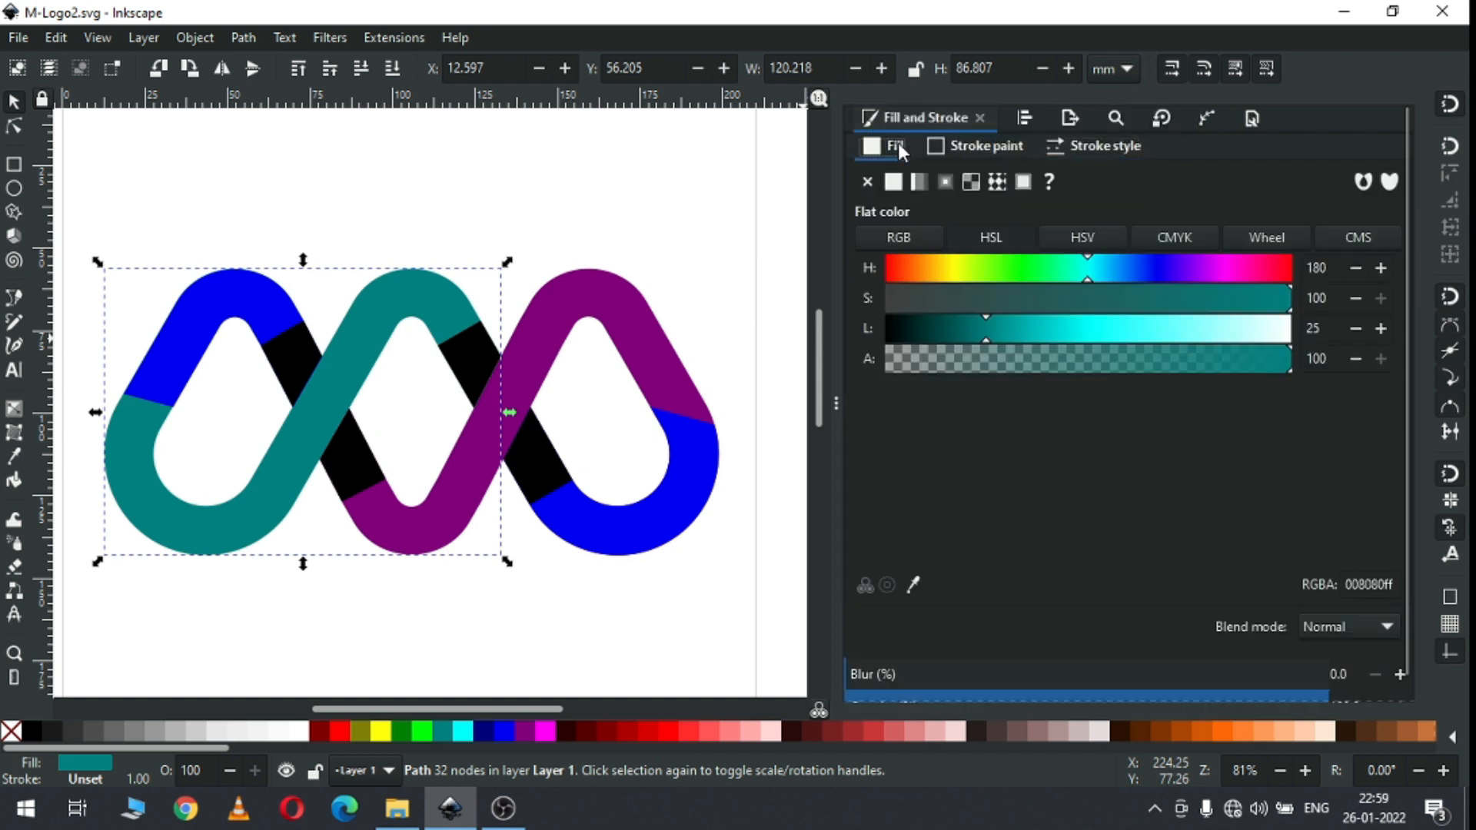
{"action": "left_click", "coordinate": [917, 183]}
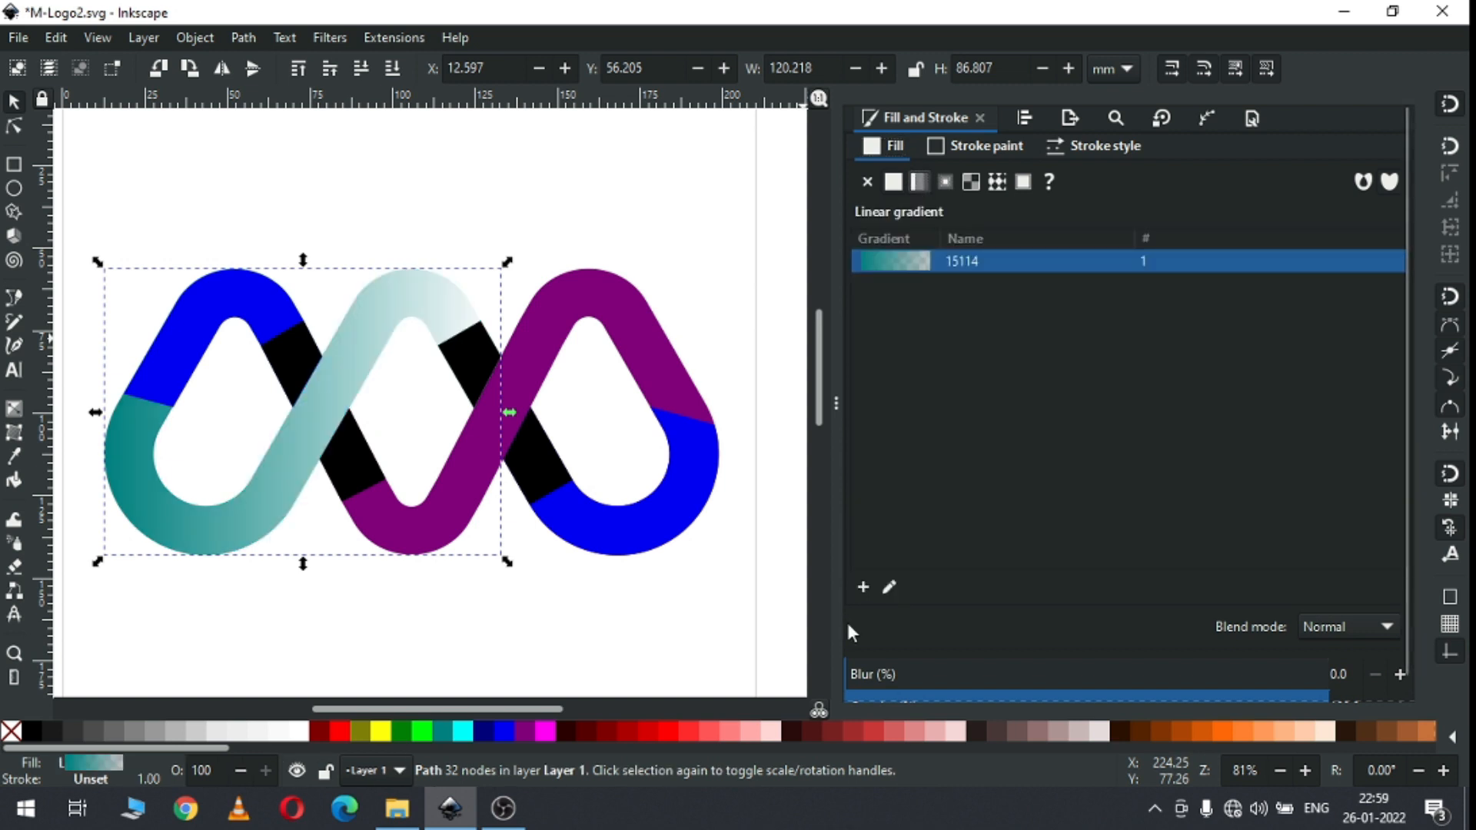
{"action": "left_click", "coordinate": [891, 588]}
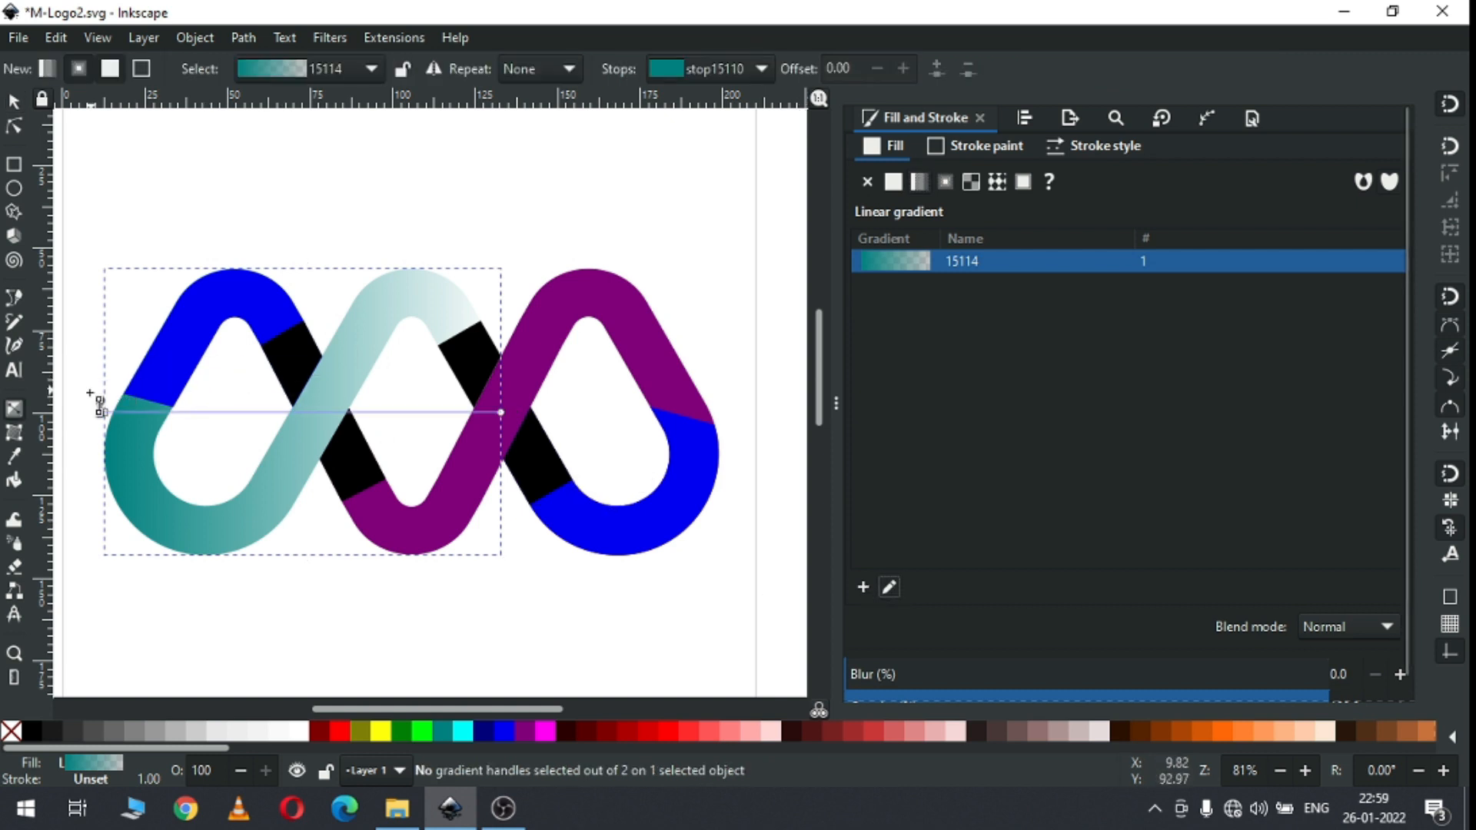
Step: Set the end stop of the teal piece's gradient to the light blue #00AAD4
{"action": "left_click", "coordinate": [500, 414]}
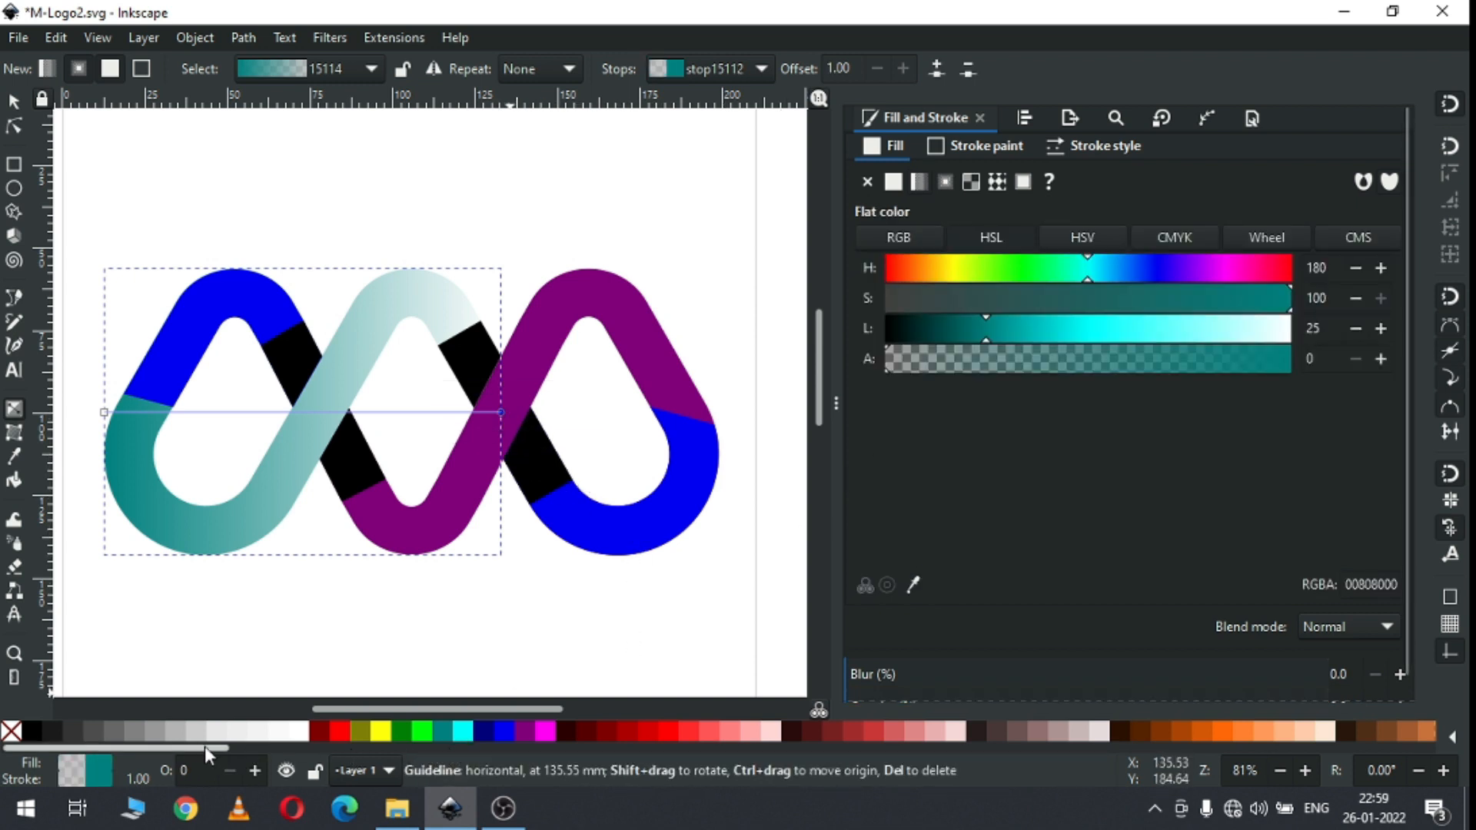
{"action": "left_click_drag", "start_coordinate": [204, 746], "coordinate": [887, 743]}
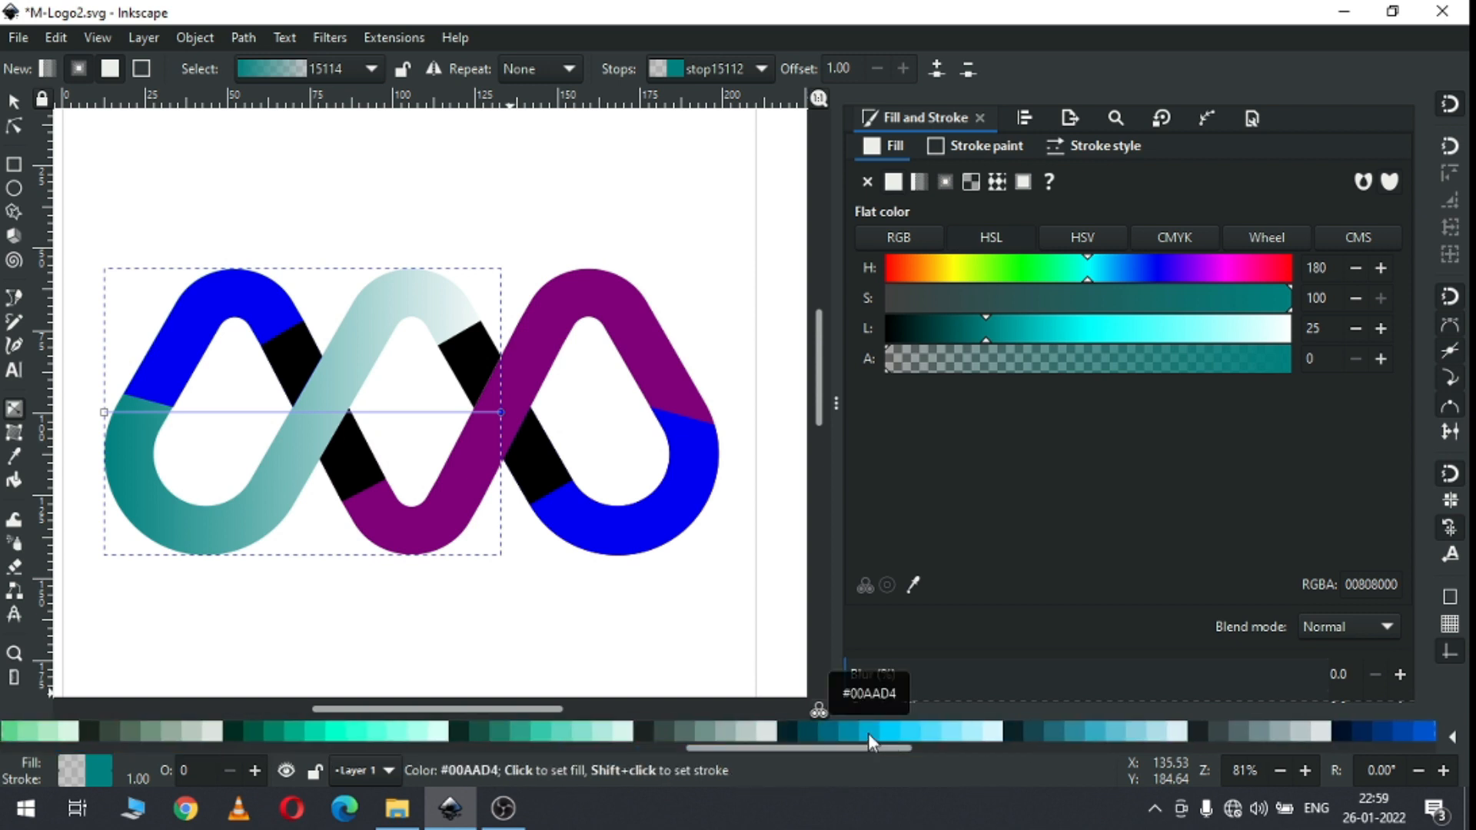
{"action": "left_click", "coordinate": [869, 735]}
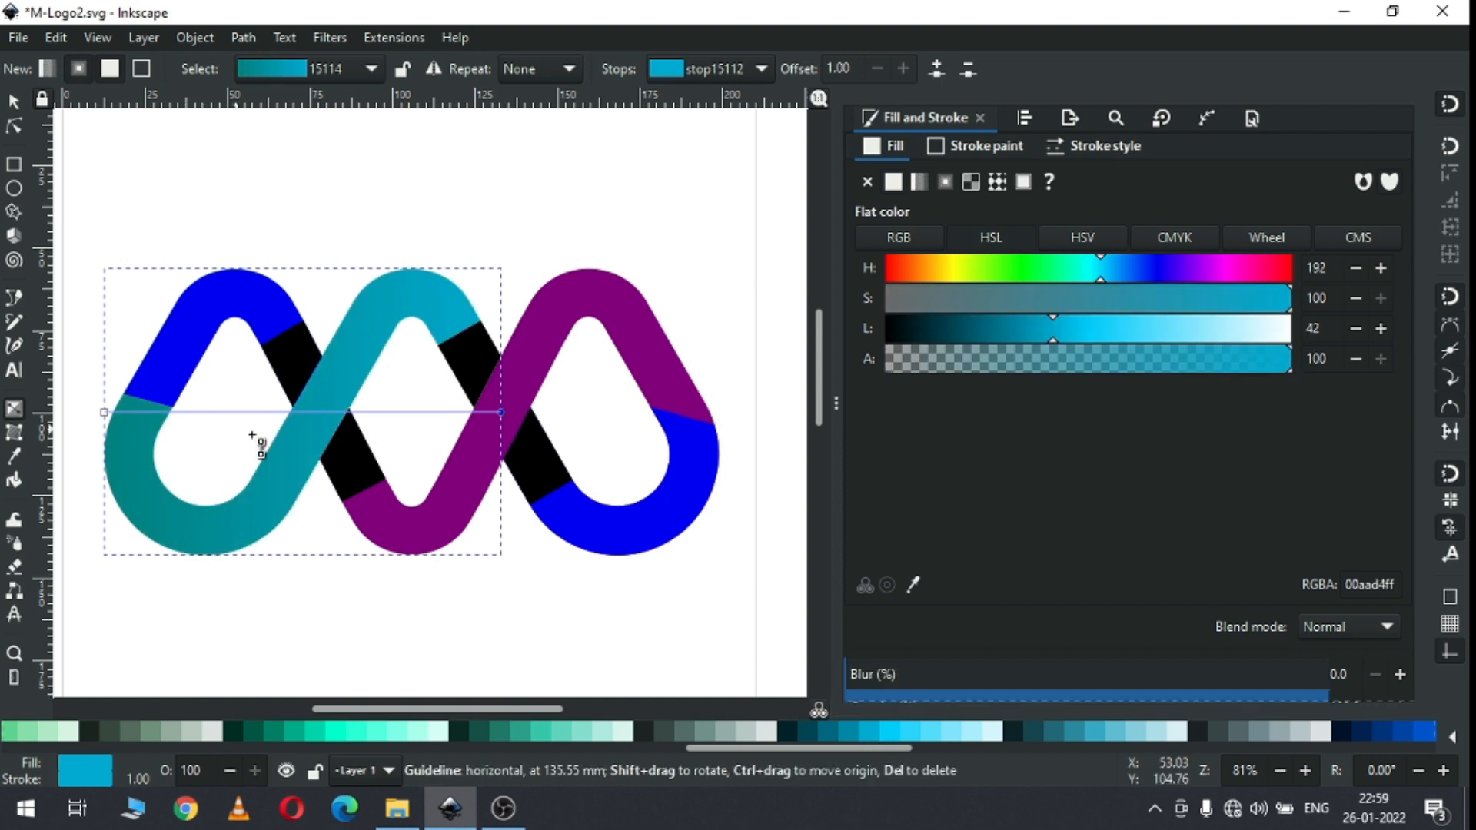
Step: Add a middle stop at about 0.59 along the teal piece's gradient and colour it green #00AA44
{"action": "double_click", "coordinate": [338, 413]}
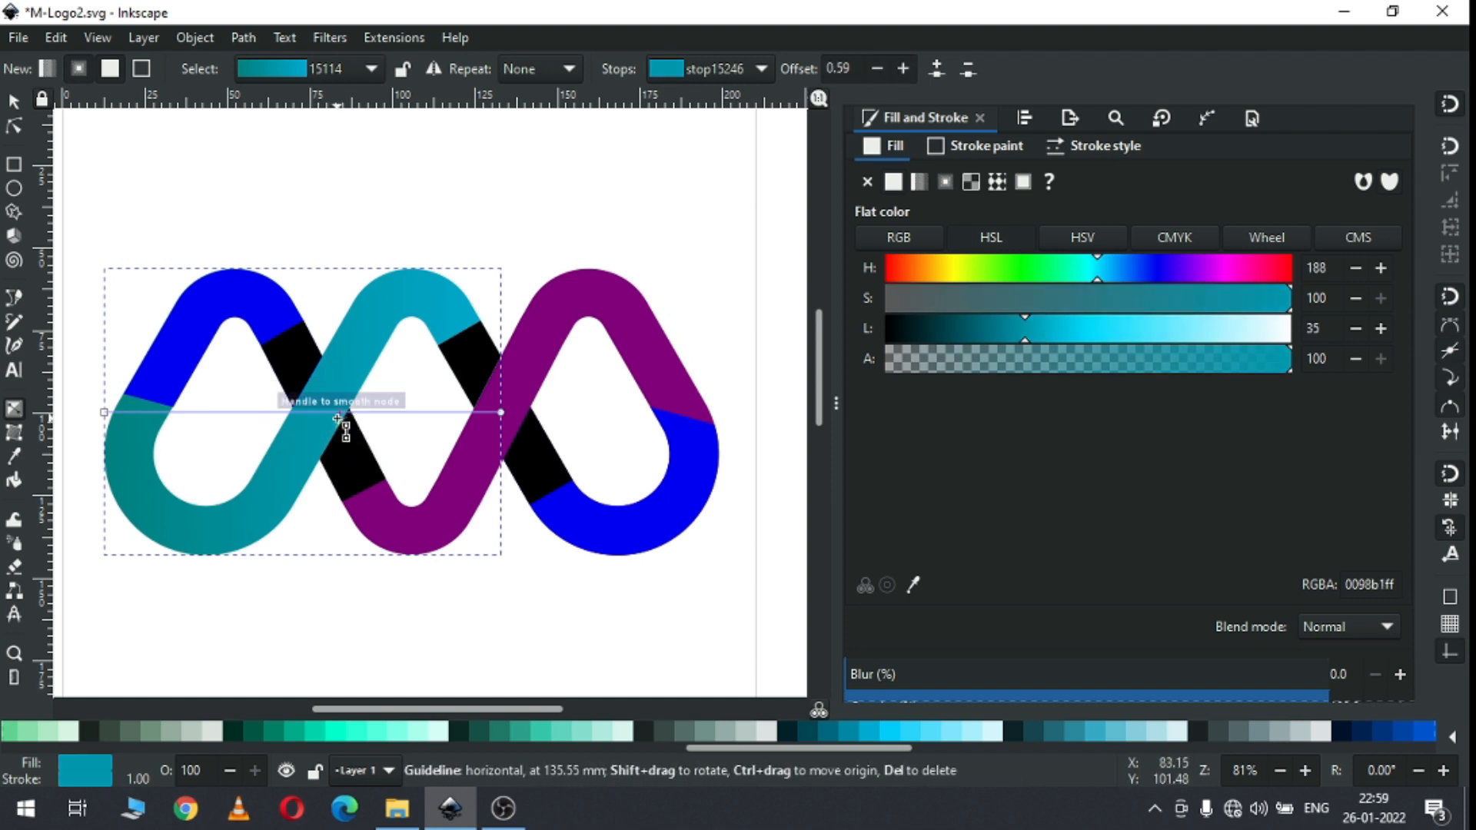
{"action": "left_click_drag", "start_coordinate": [901, 747], "coordinate": [692, 756]}
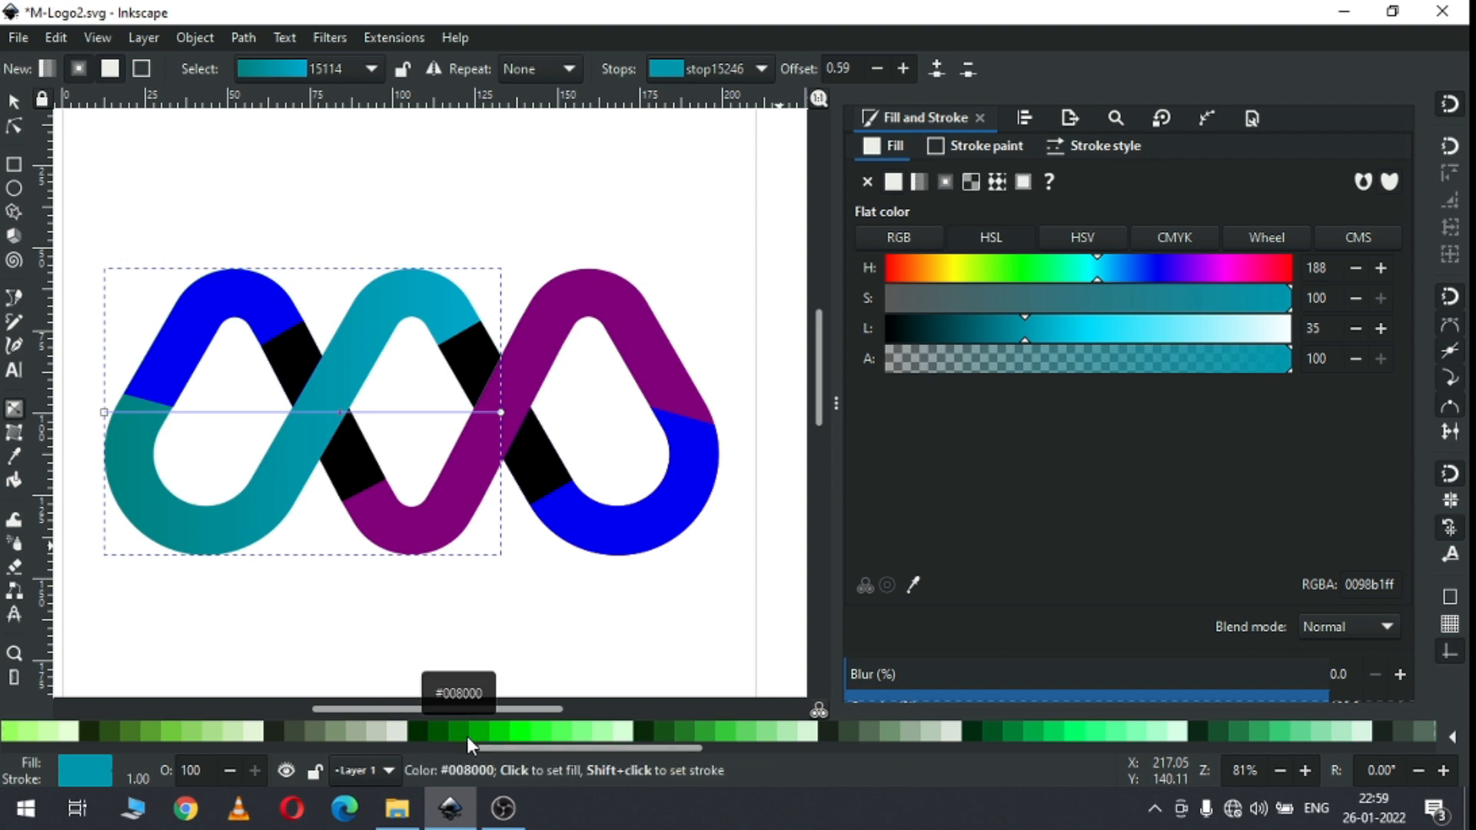
{"action": "left_click", "coordinate": [1036, 730]}
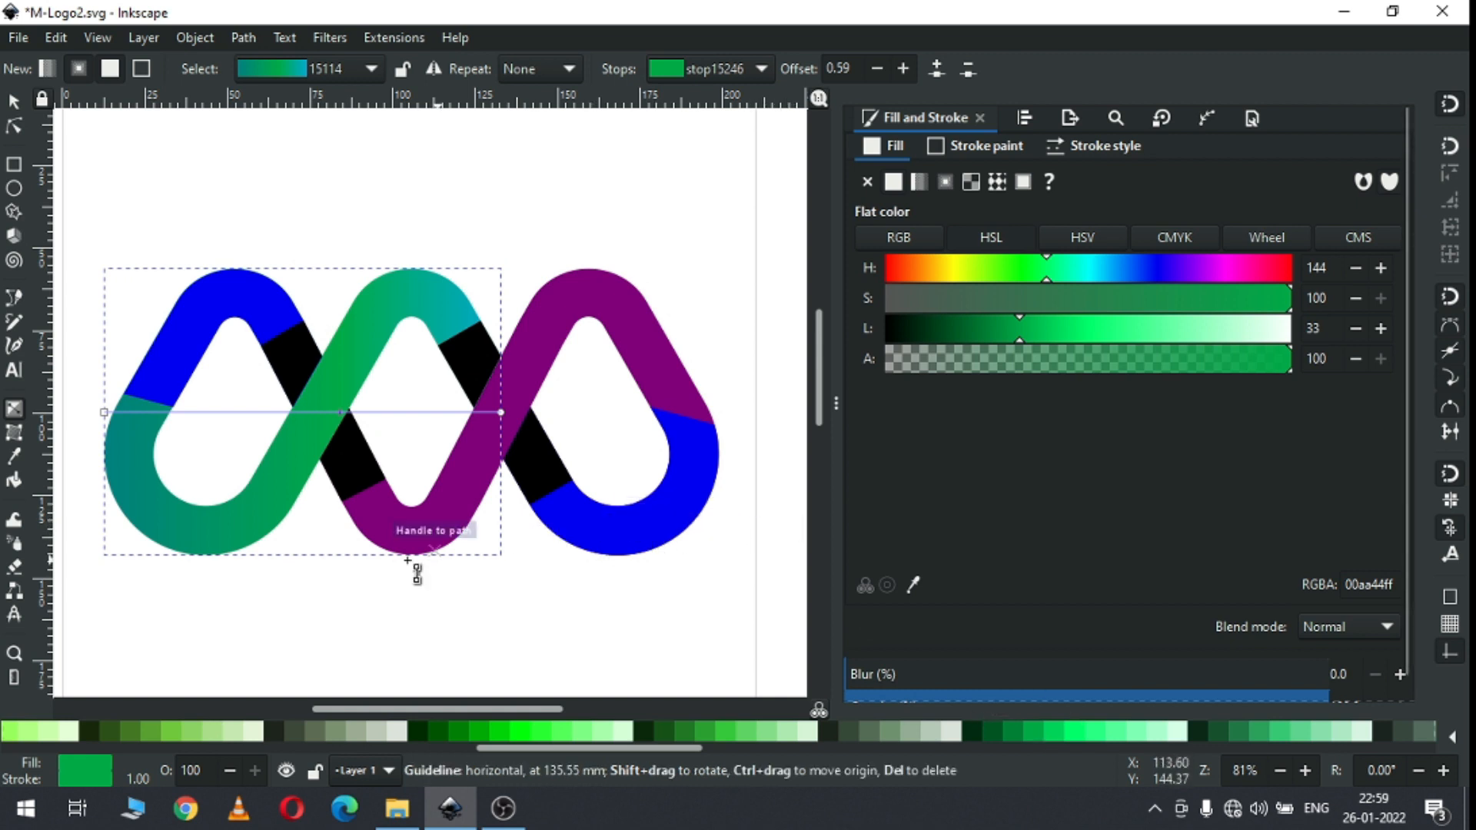
Step: Set the start stop of the same gradient to yellow #FFCC00 and deselect the piece
{"action": "left_click", "coordinate": [105, 413]}
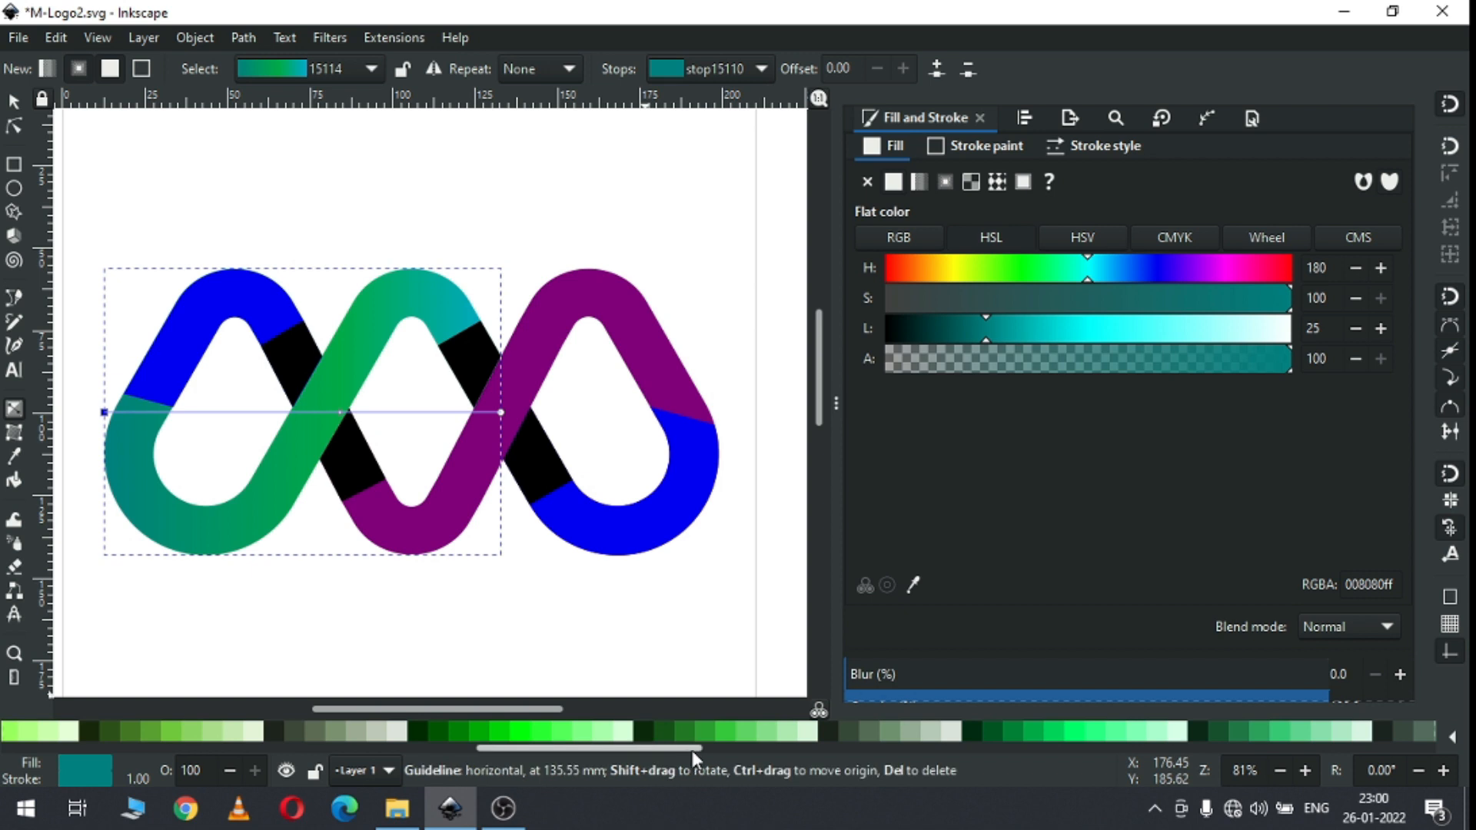
{"action": "left_click_drag", "start_coordinate": [681, 749], "coordinate": [475, 747]}
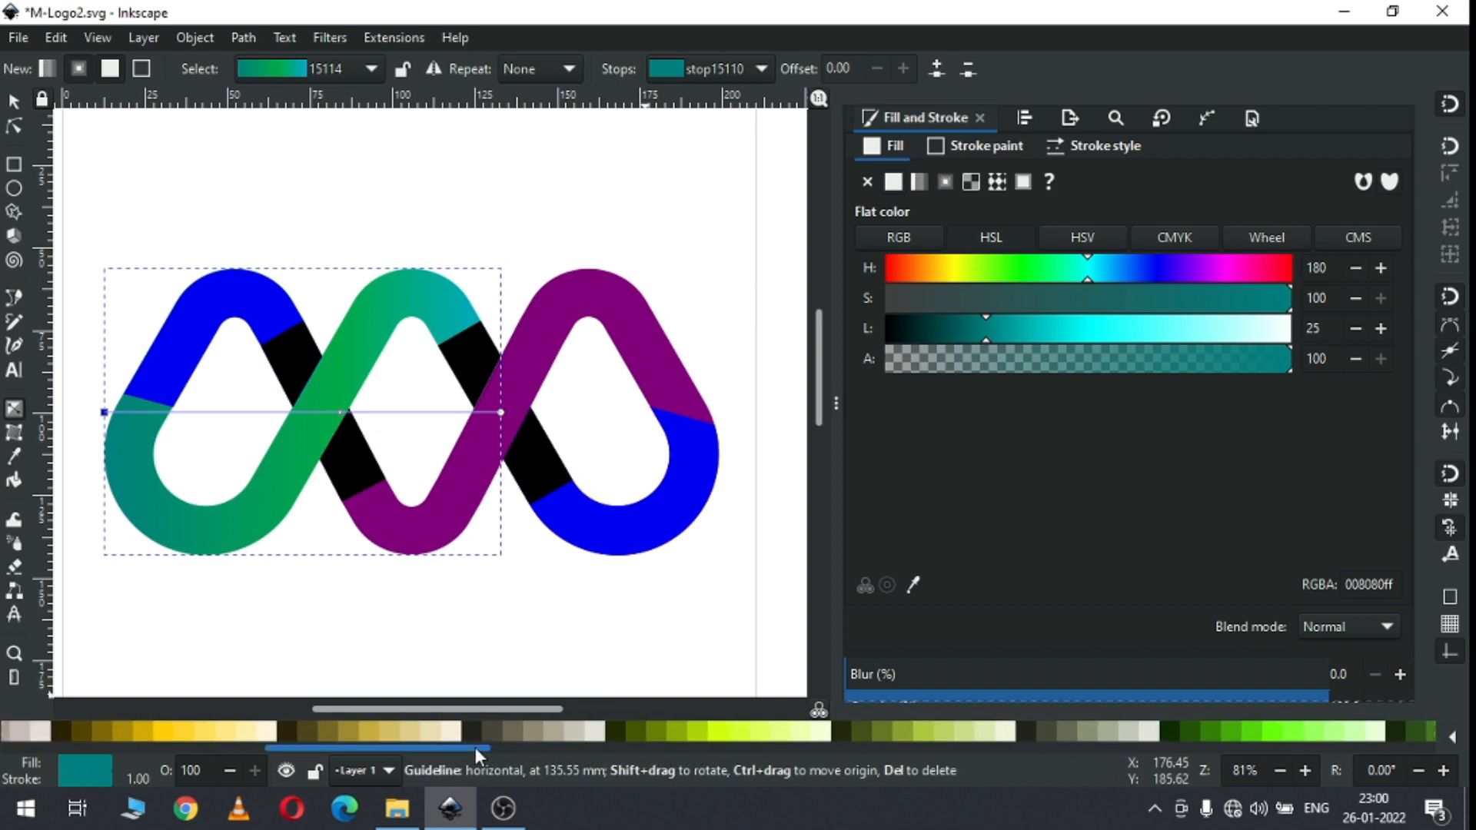
{"action": "left_click", "coordinate": [157, 729]}
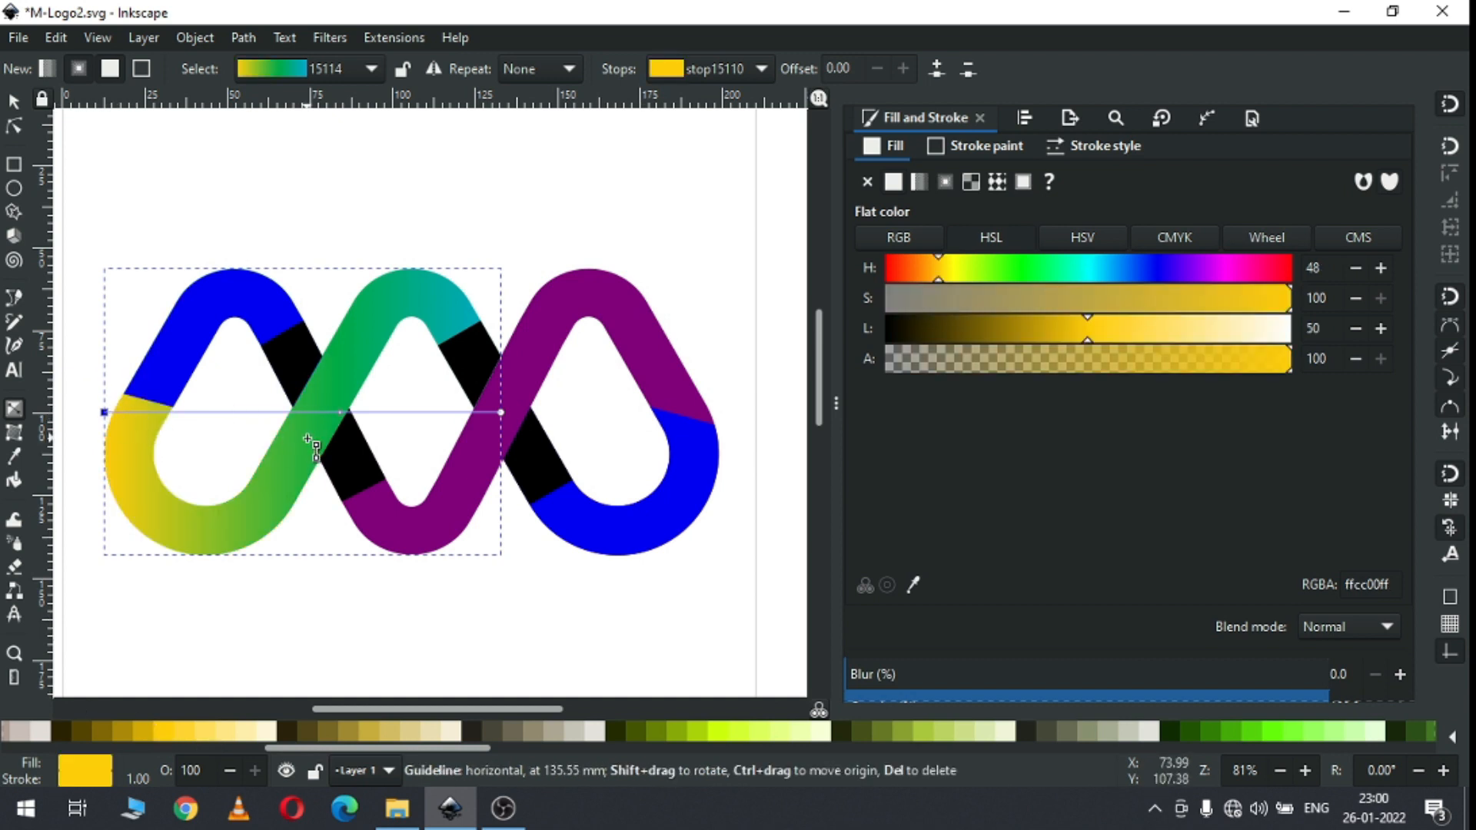
{"action": "left_click", "coordinate": [13, 103]}
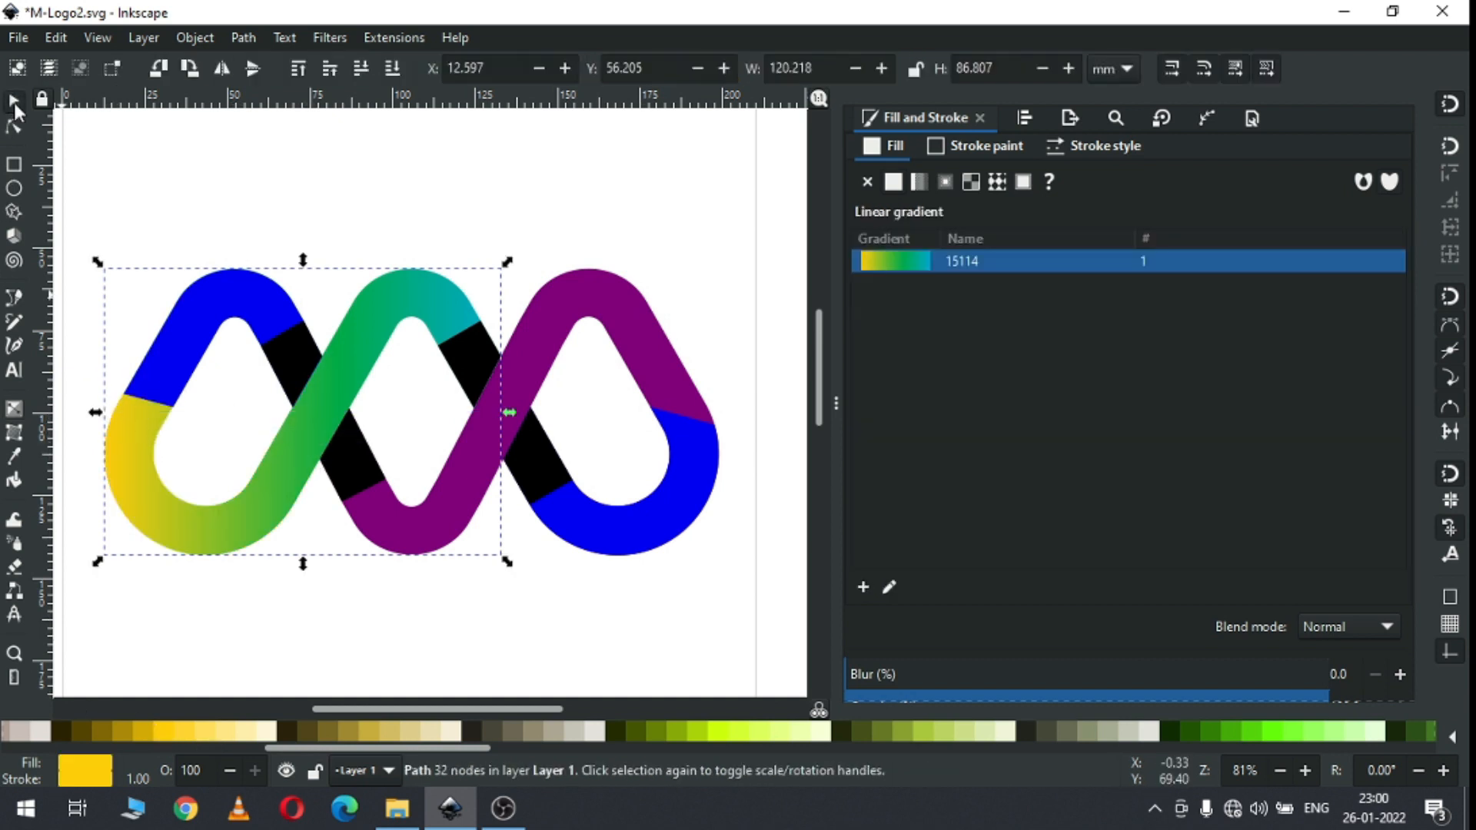
{"action": "left_click", "coordinate": [397, 207]}
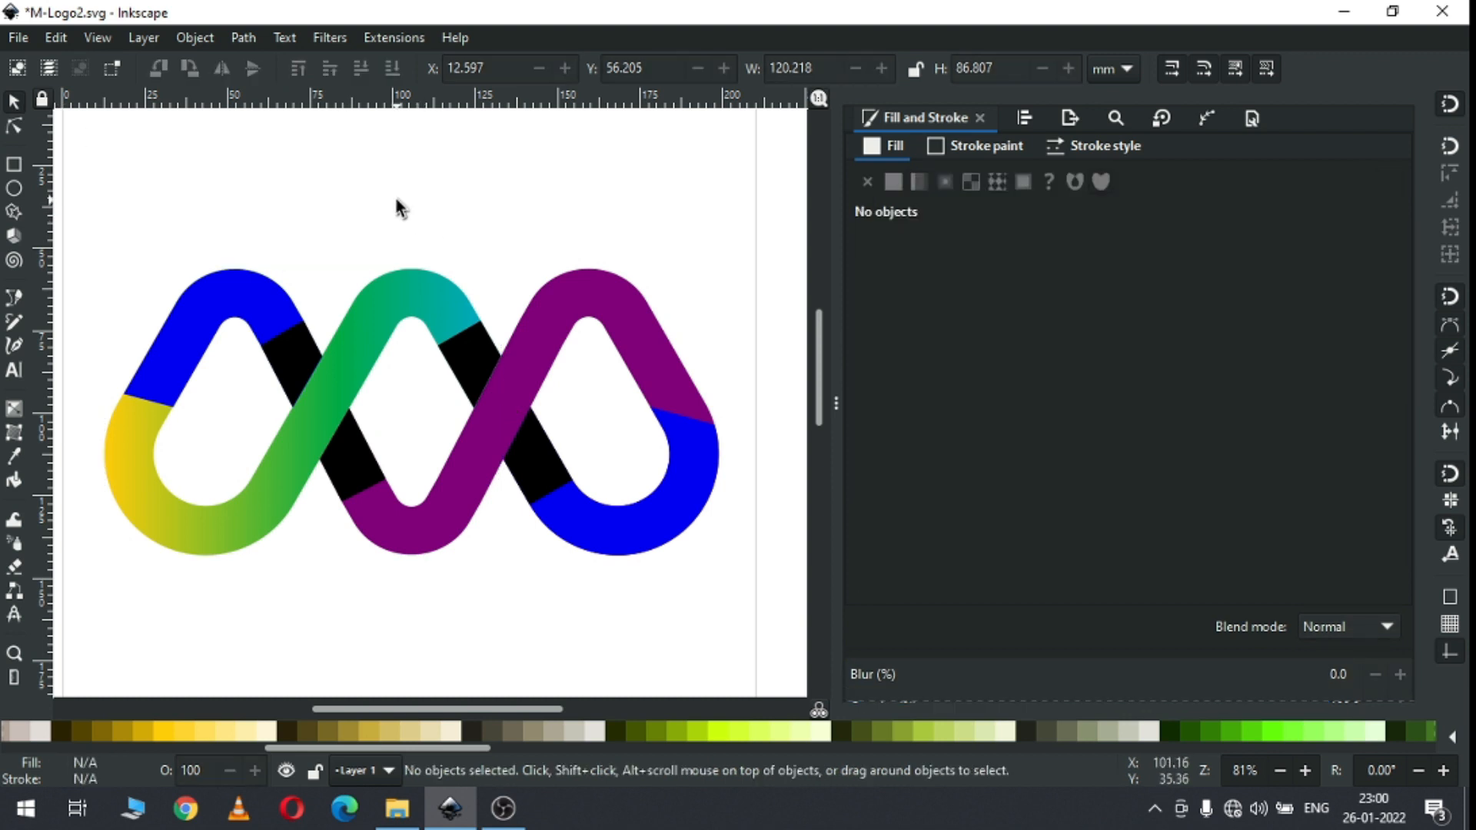
Step: Give the purple piece a linear gradient fill and open that gradient for editing on the canvas
{"action": "left_click", "coordinate": [524, 391]}
{"action": "key", "text": "d"}
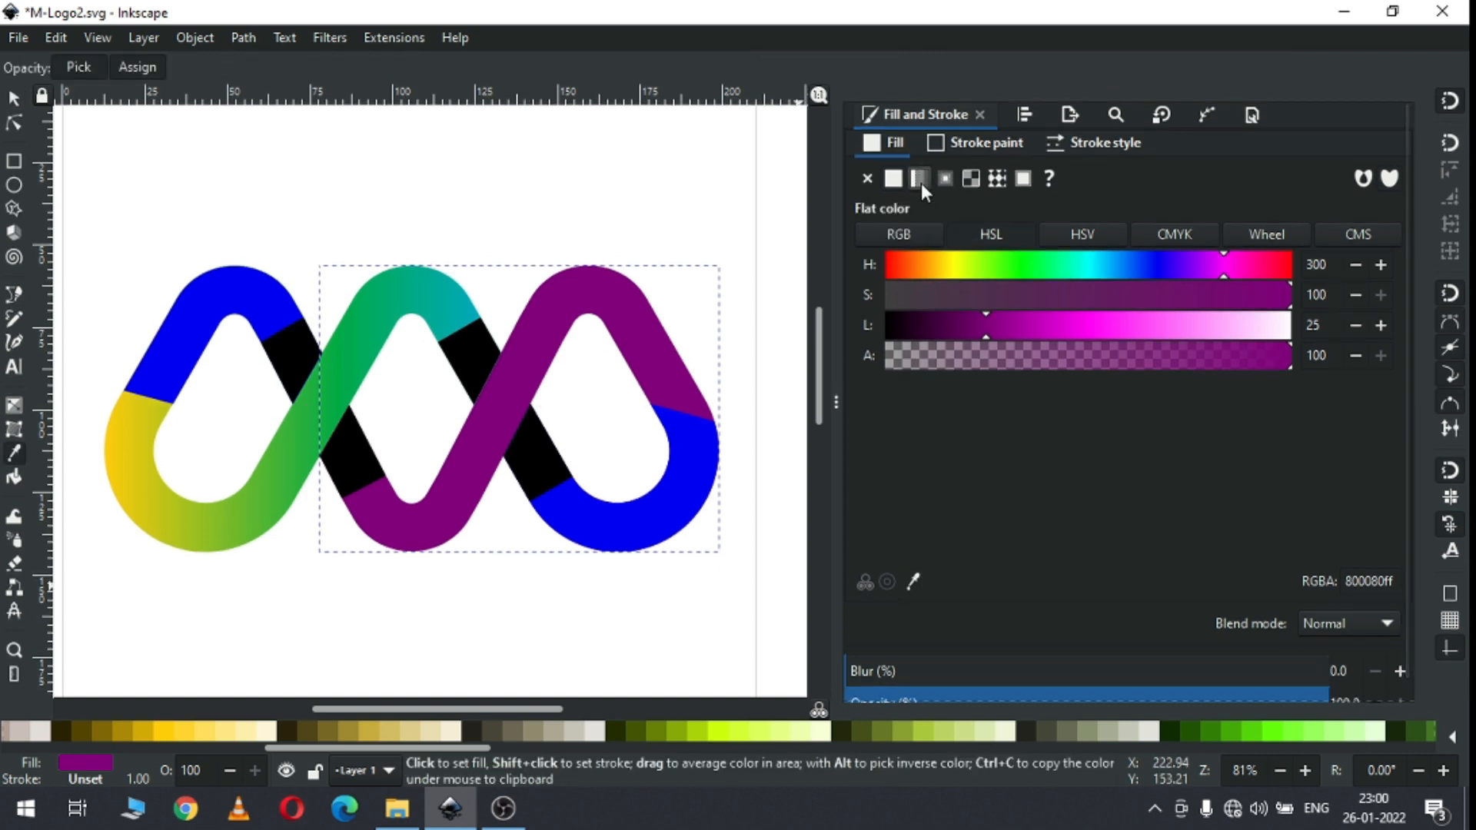
{"action": "left_click", "coordinate": [920, 179]}
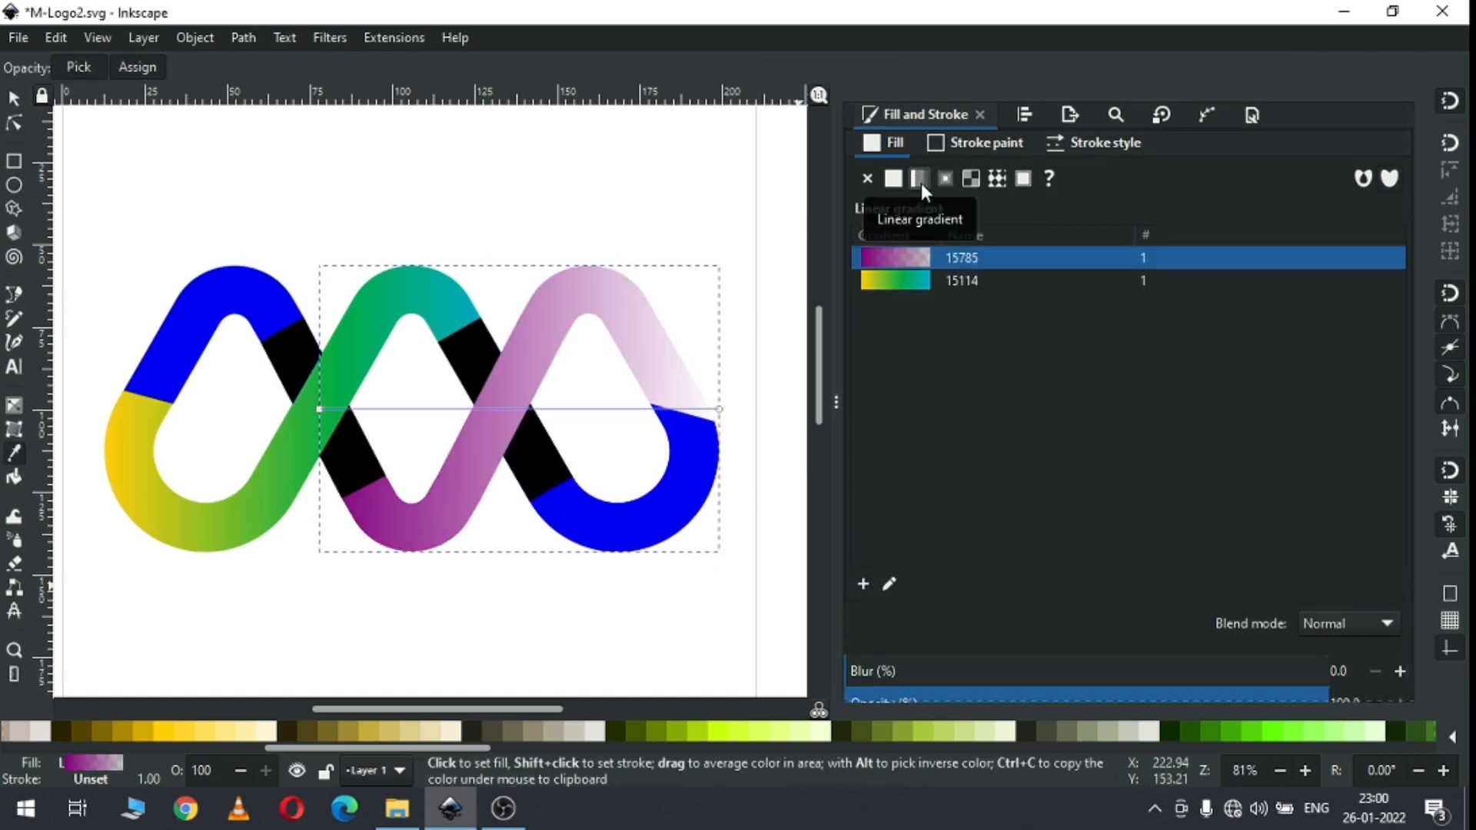
{"action": "left_click", "coordinate": [889, 586]}
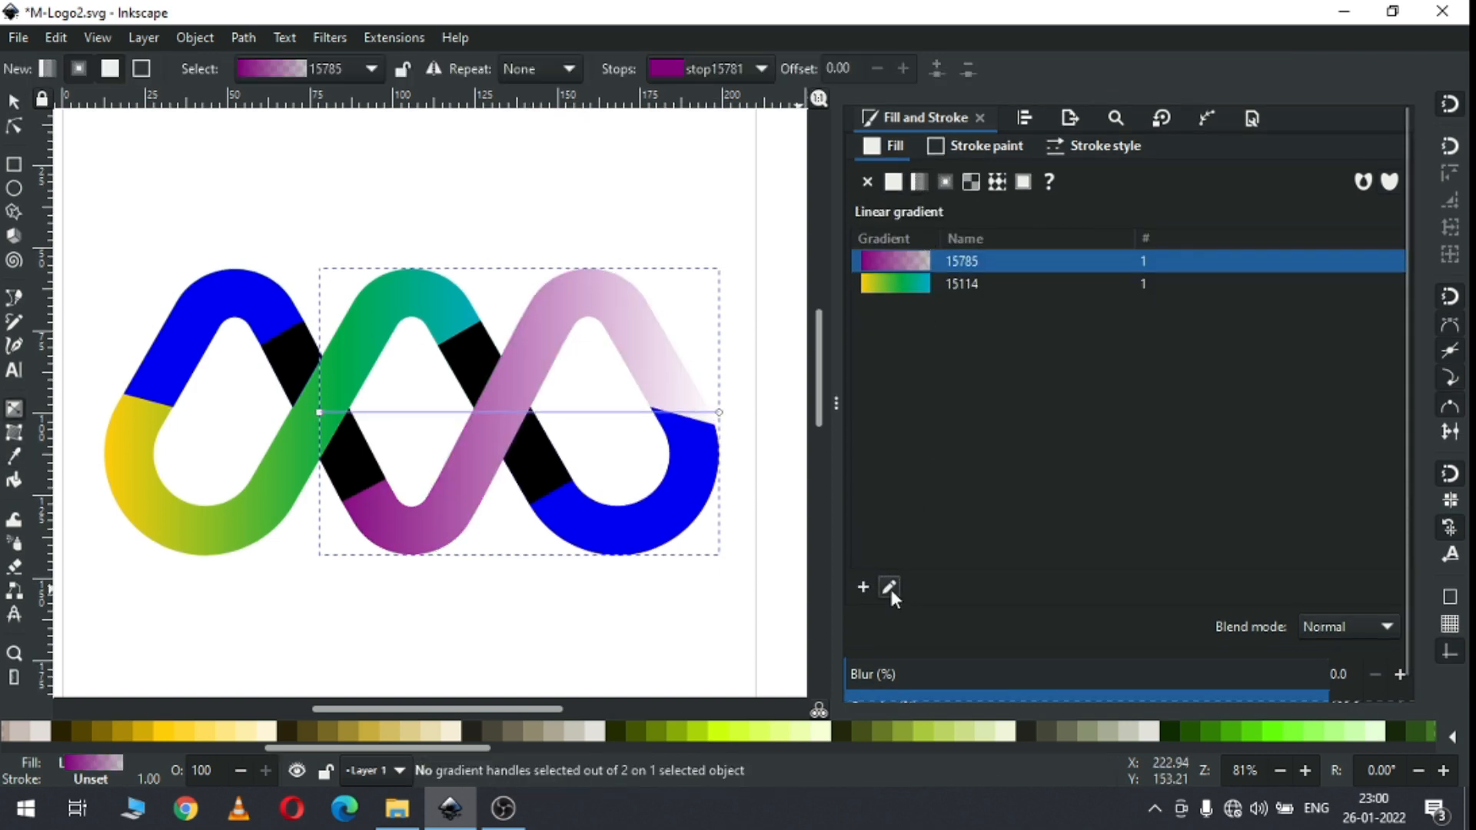
Step: Set the start stop of the purple piece's gradient to orange #FF6600
{"action": "left_click", "coordinate": [322, 413]}
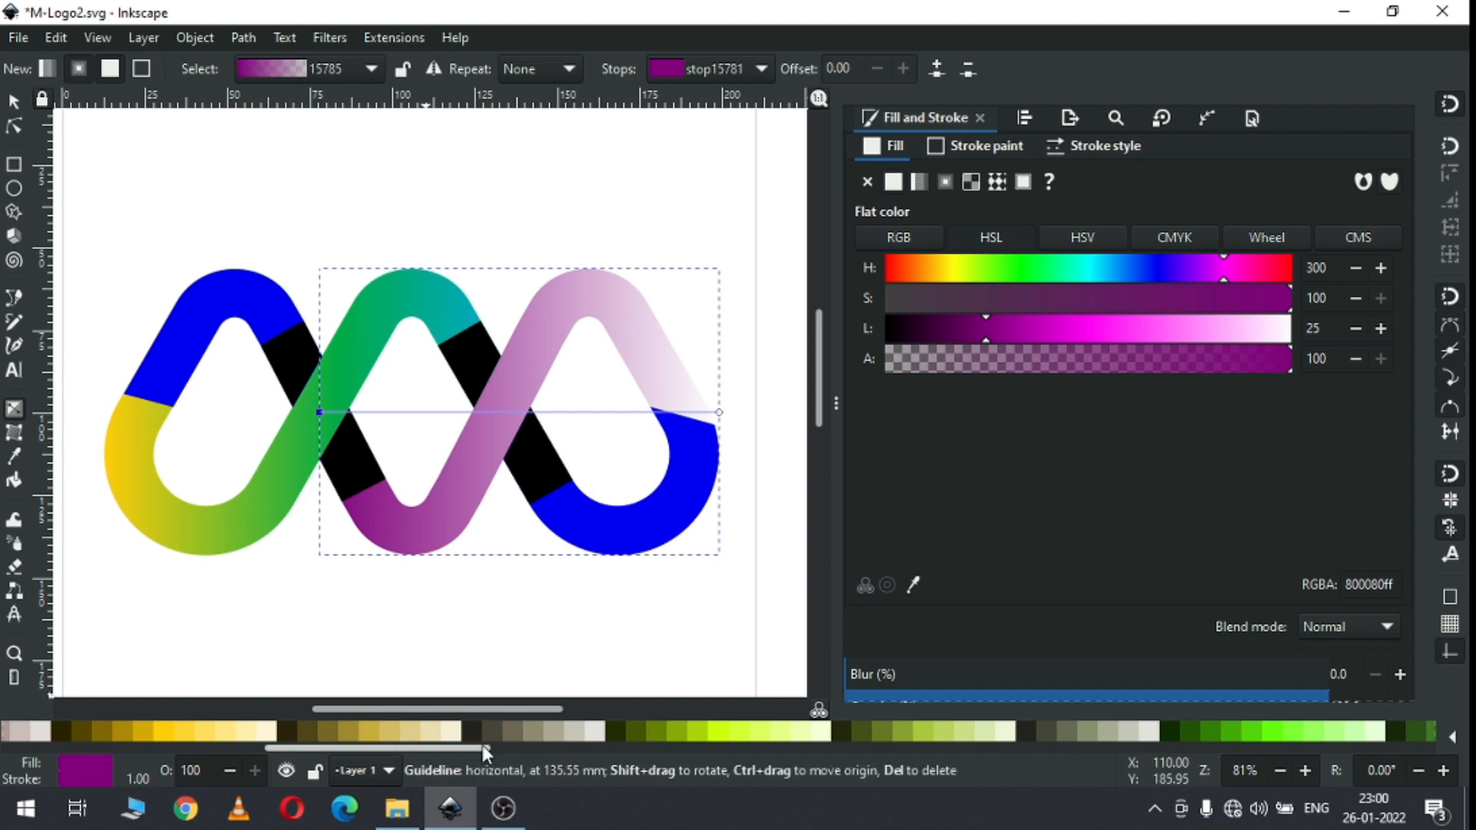
{"action": "left_click_drag", "start_coordinate": [481, 748], "coordinate": [356, 750]}
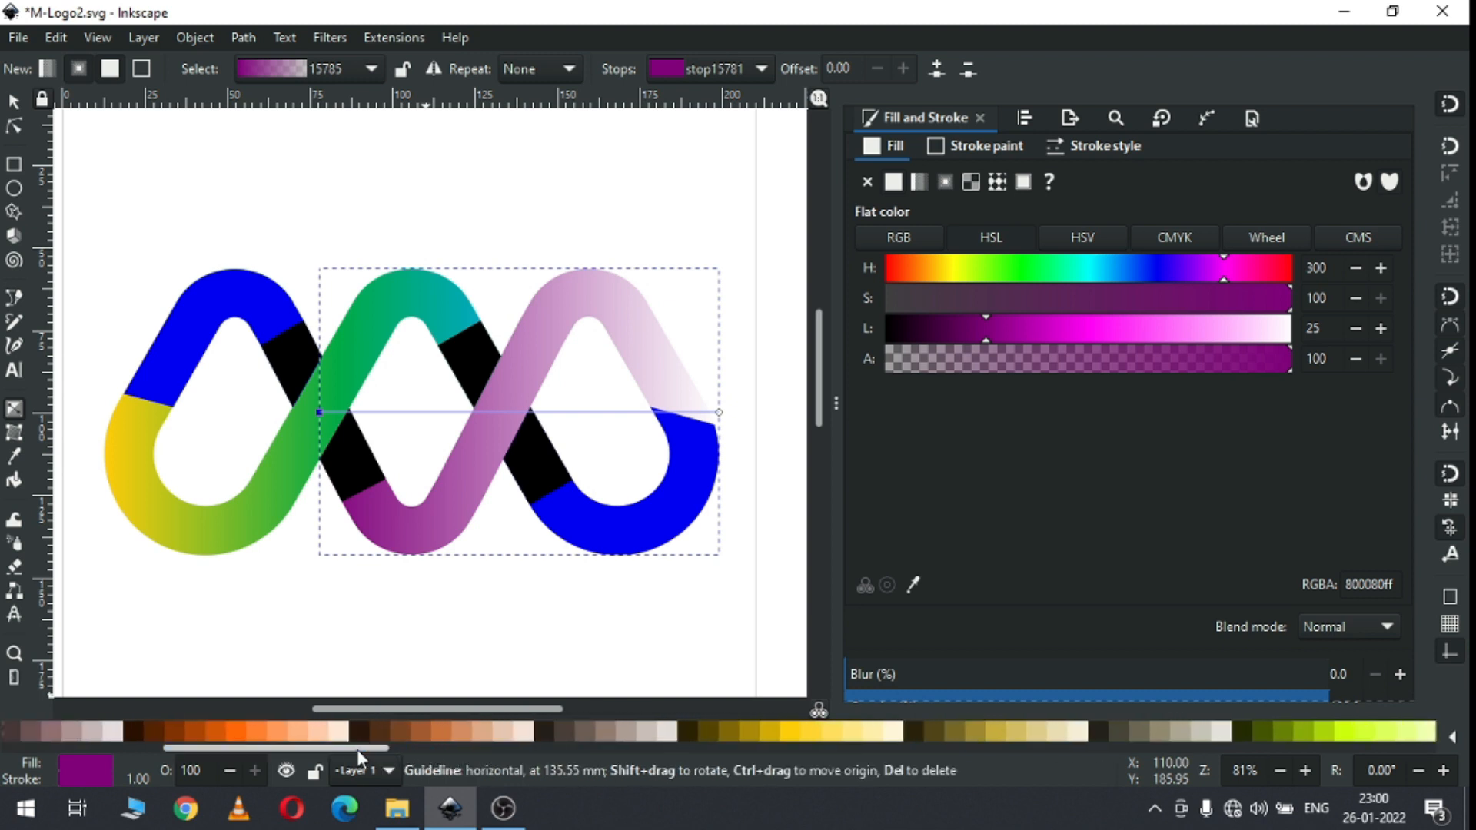
{"action": "left_click", "coordinate": [237, 731]}
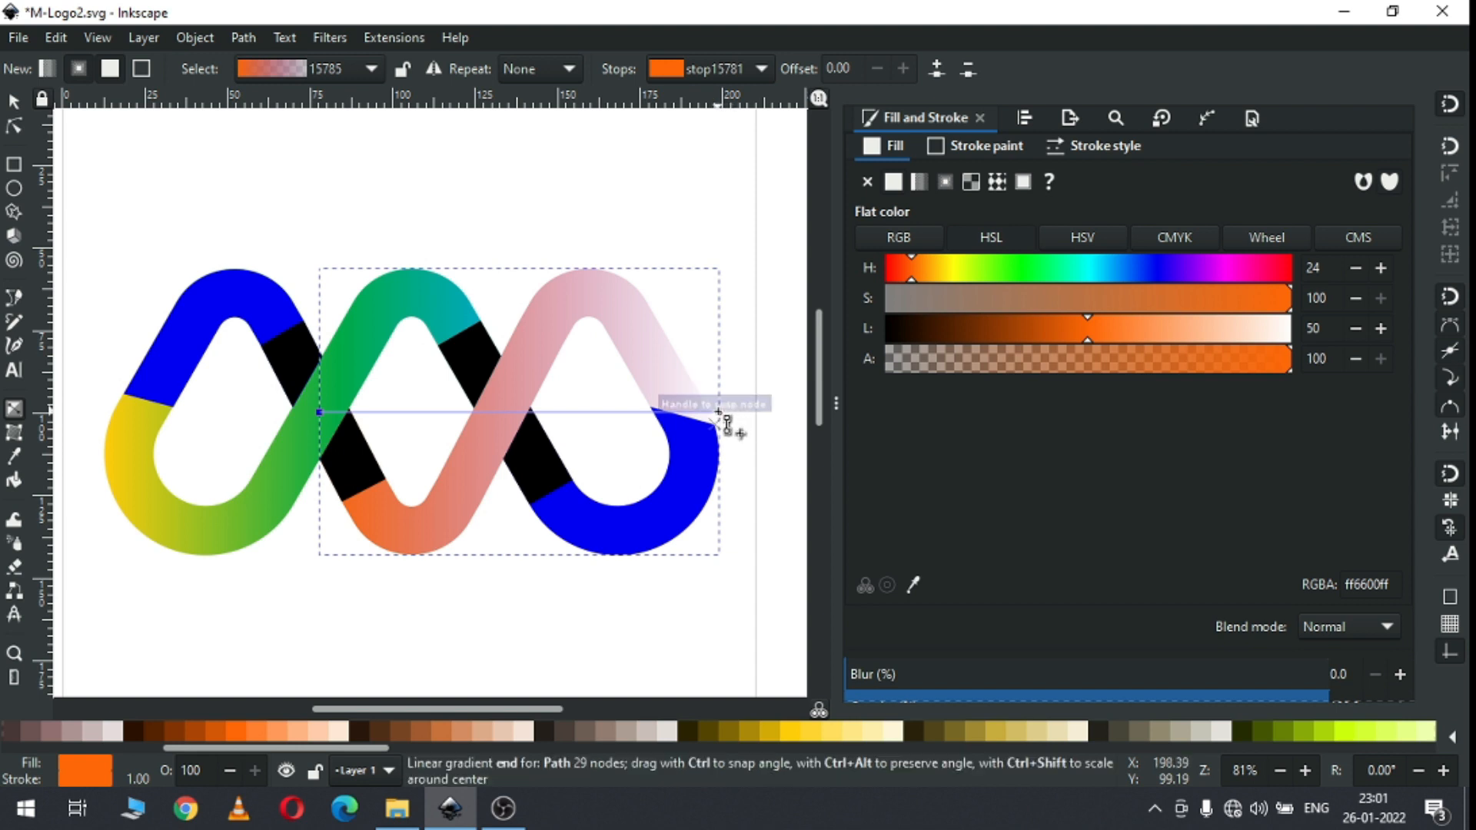
Step: Set the end stop of the same gradient to pinkish red #FF0066 and deselect the piece
{"action": "left_click", "coordinate": [720, 413]}
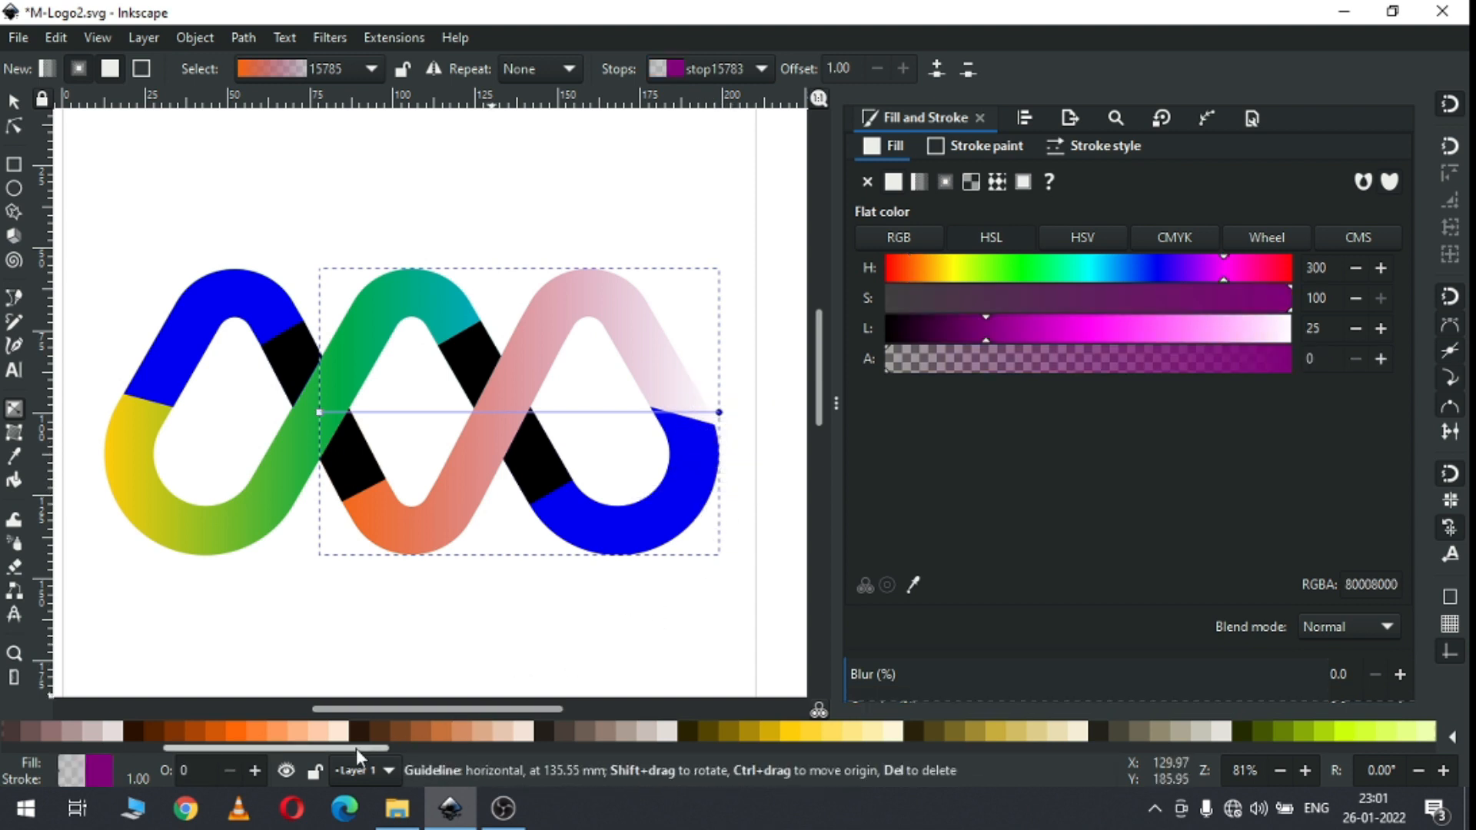
{"action": "left_click_drag", "start_coordinate": [353, 745], "coordinate": [1386, 740]}
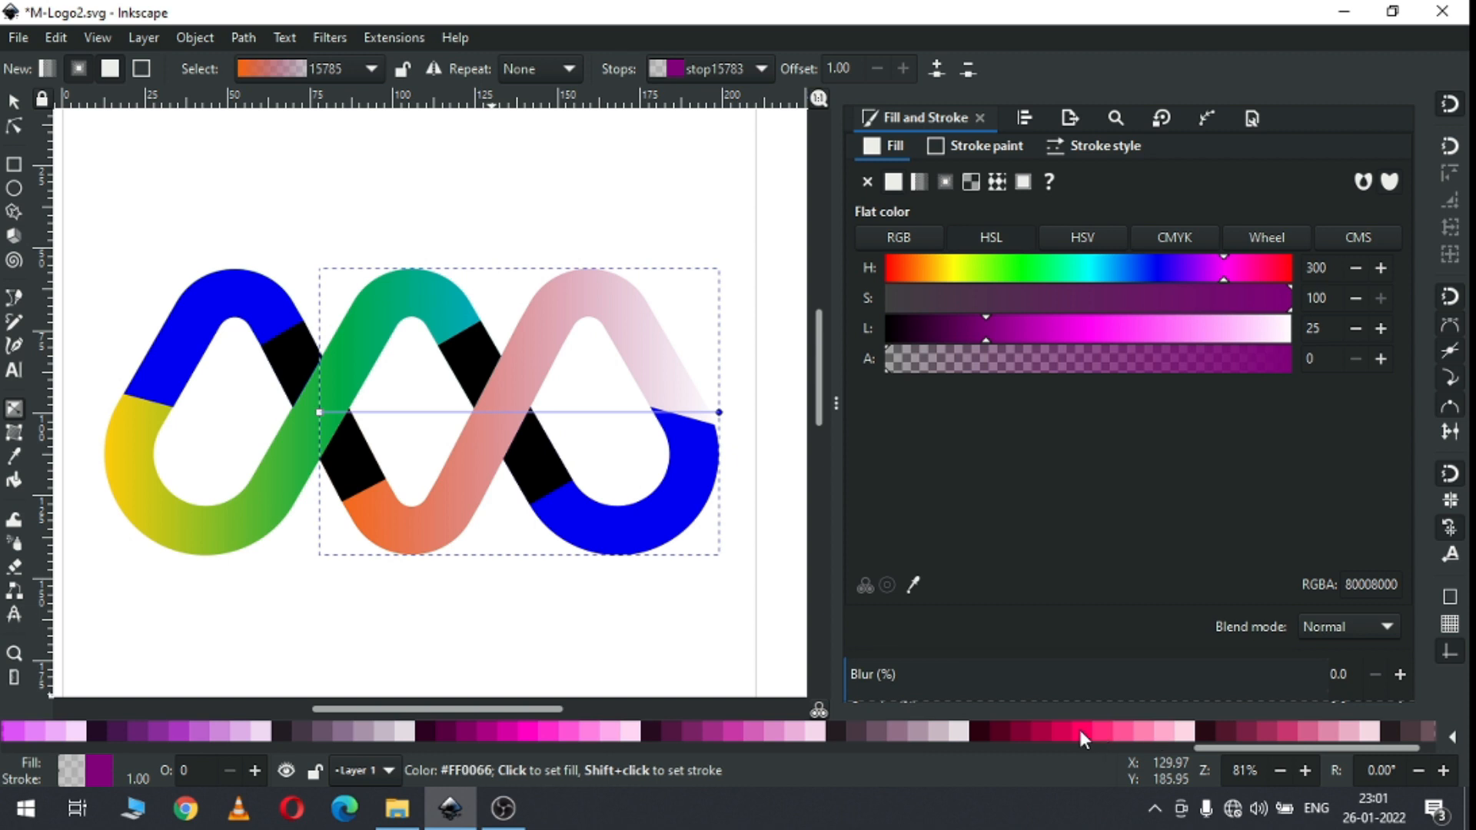
{"action": "left_click", "coordinate": [1080, 733]}
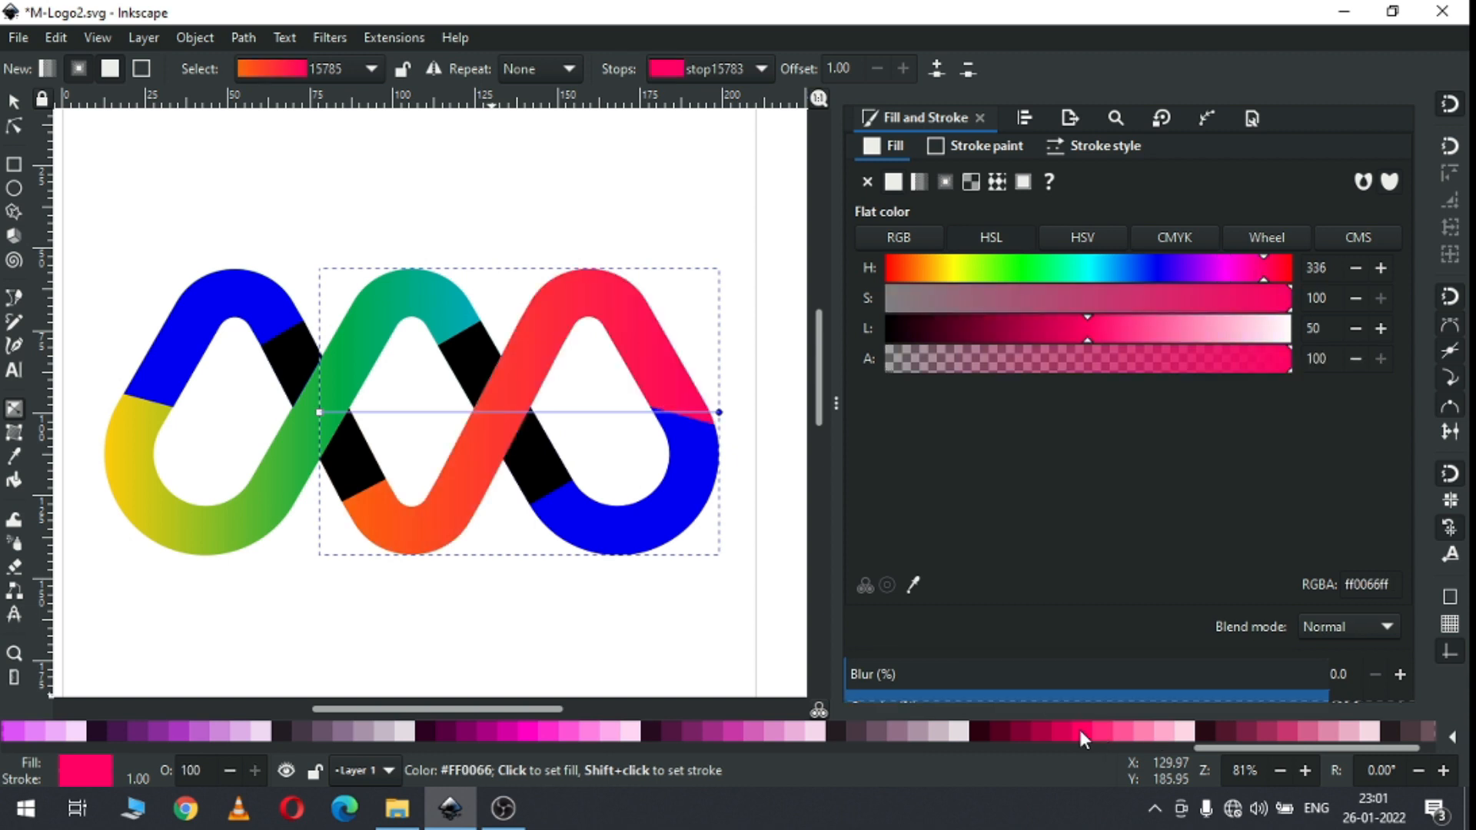
{"action": "left_click", "coordinate": [13, 101]}
{"action": "left_click", "coordinate": [336, 188]}
Step: Fill the blue arch at the upper left of the logo with orange #FF6600 and deselect it
{"action": "left_click", "coordinate": [238, 309]}
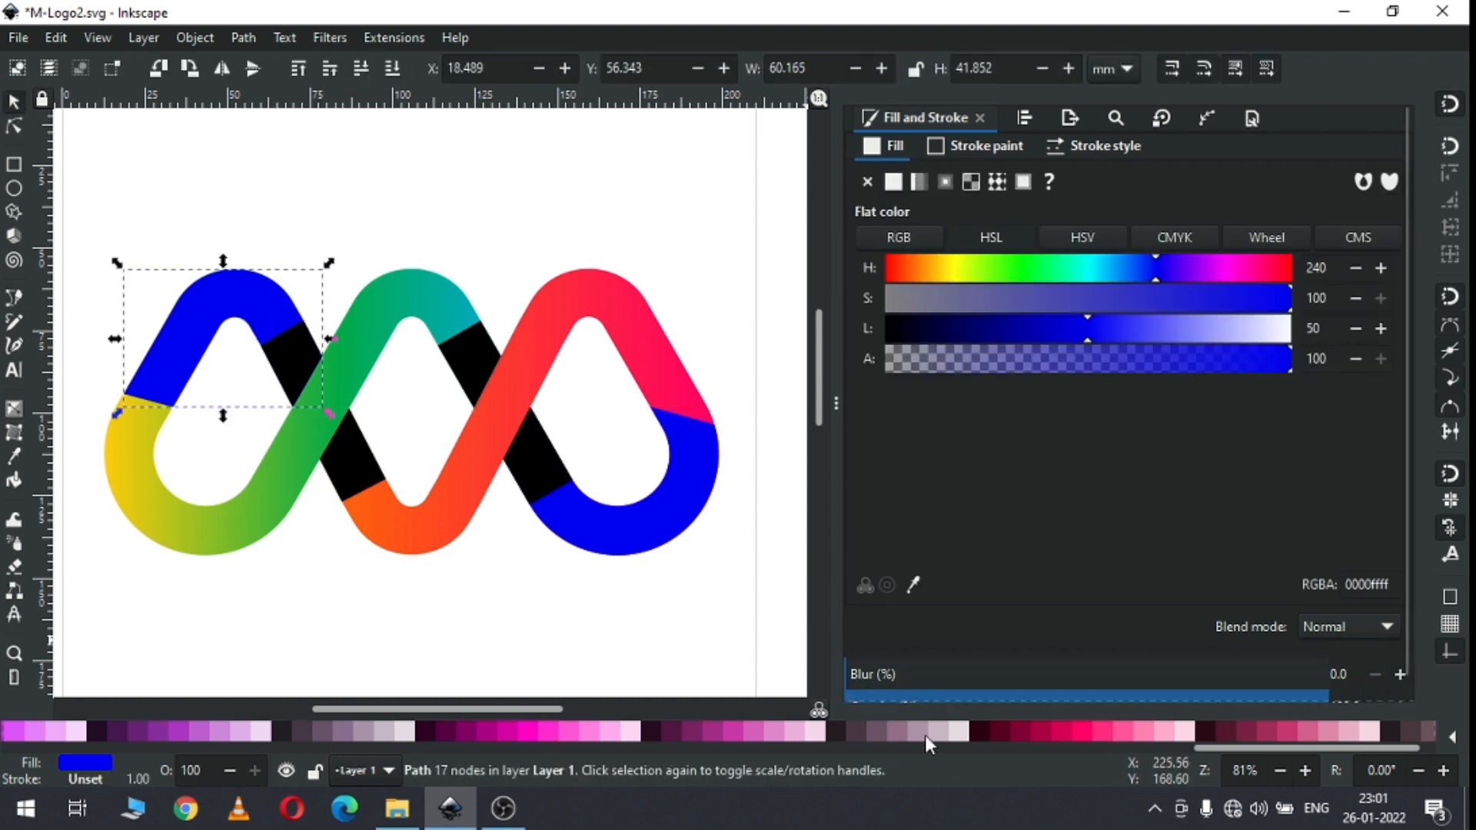
{"action": "left_click_drag", "start_coordinate": [1304, 751], "coordinate": [272, 743]}
{"action": "left_click", "coordinate": [319, 732]}
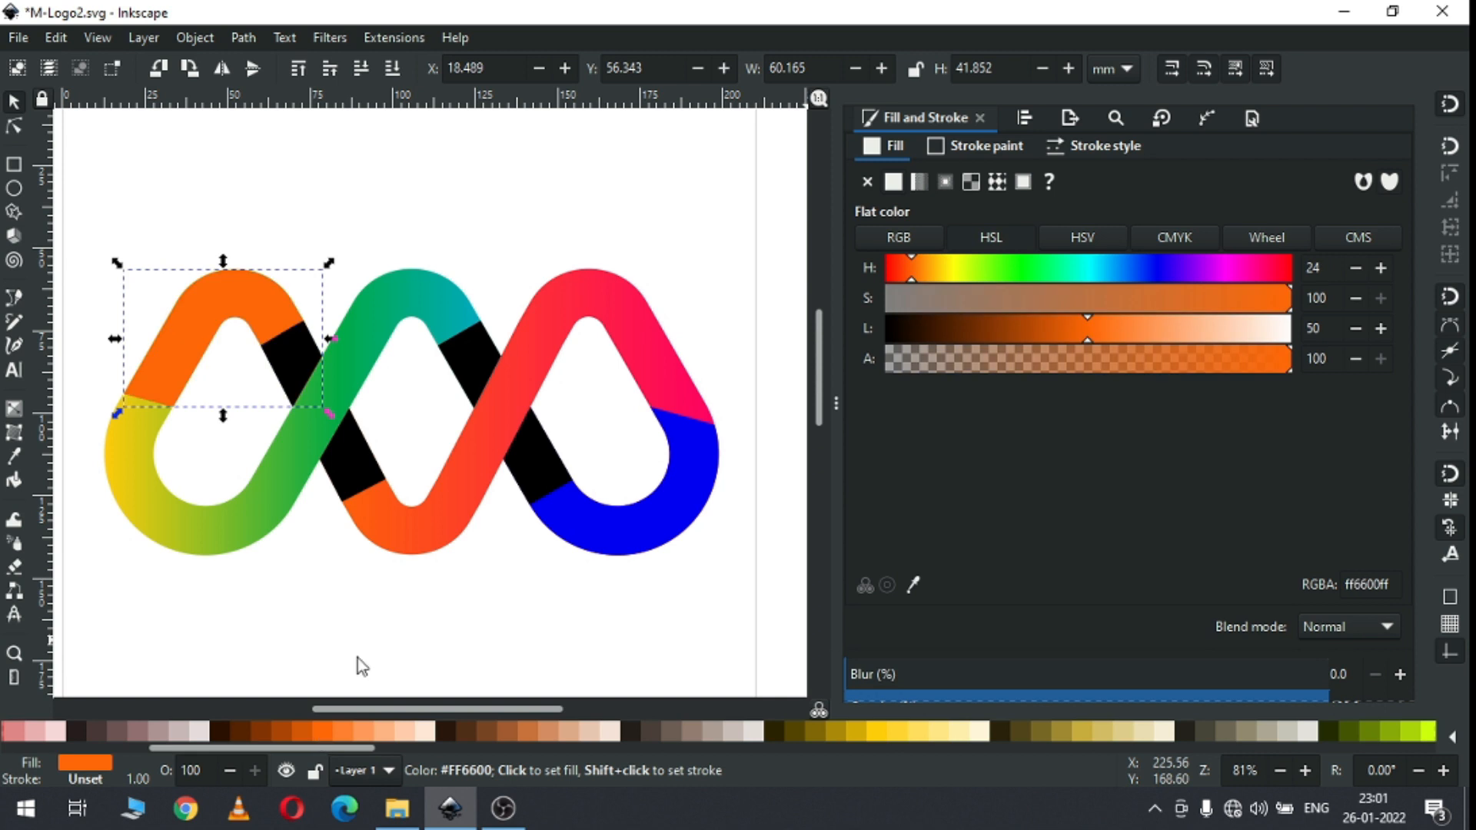
{"action": "left_click", "coordinate": [514, 570]}
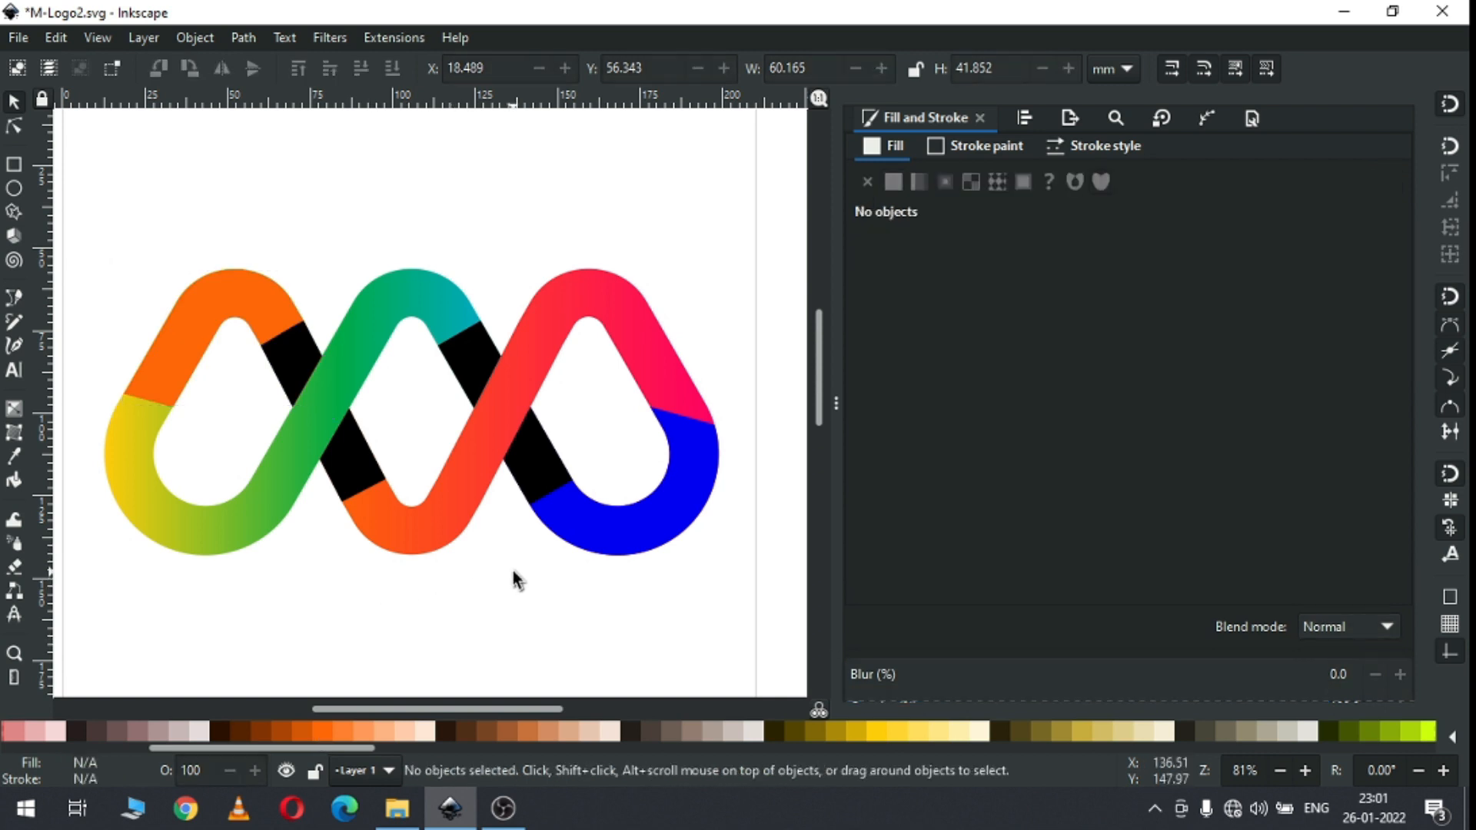
Step: Fill the blue curve at the lower right of the logo with purple #8800AA
{"action": "left_click", "coordinate": [603, 532]}
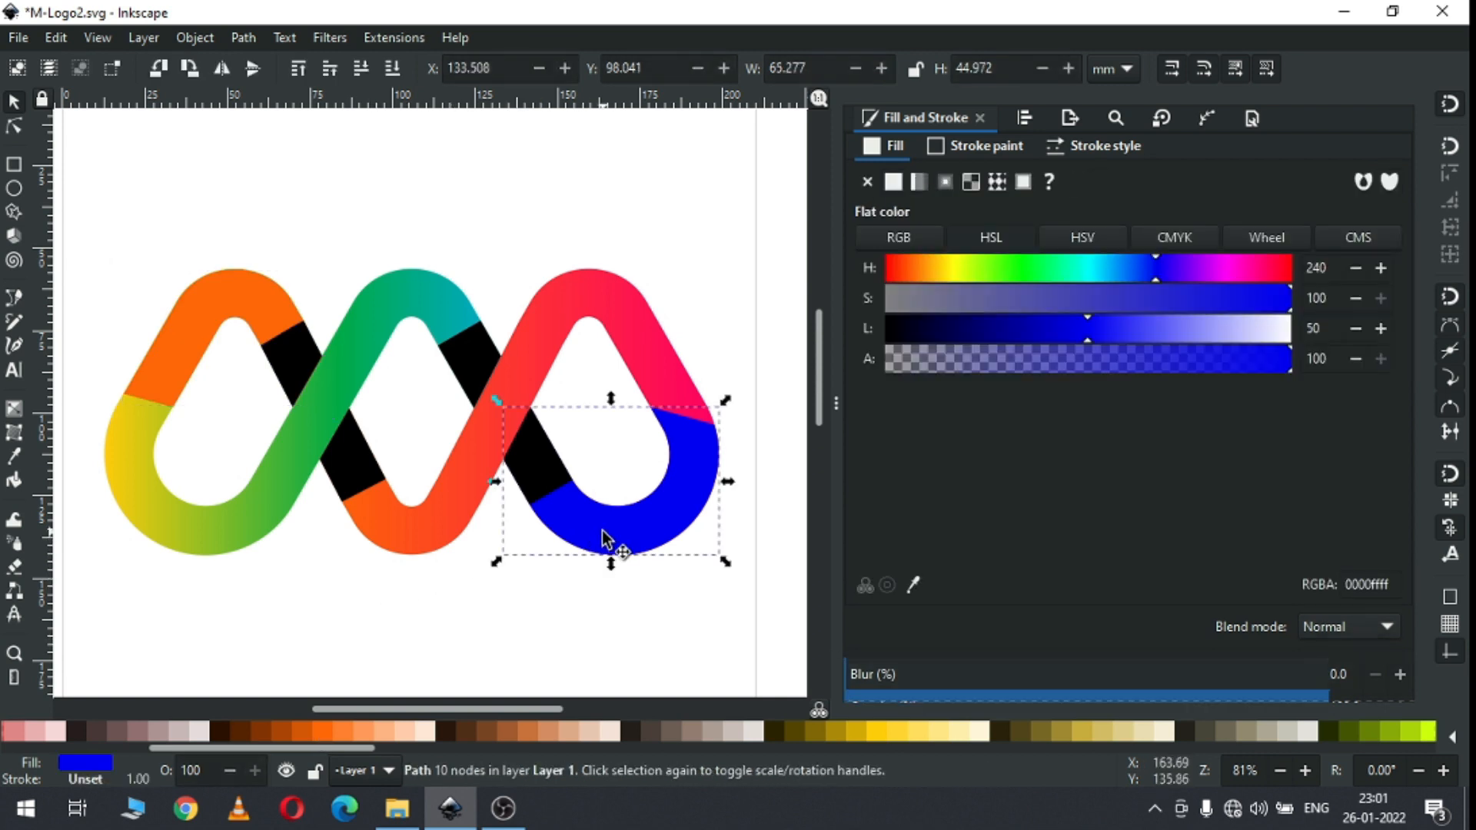
{"action": "left_click_drag", "start_coordinate": [362, 748], "coordinate": [1269, 746]}
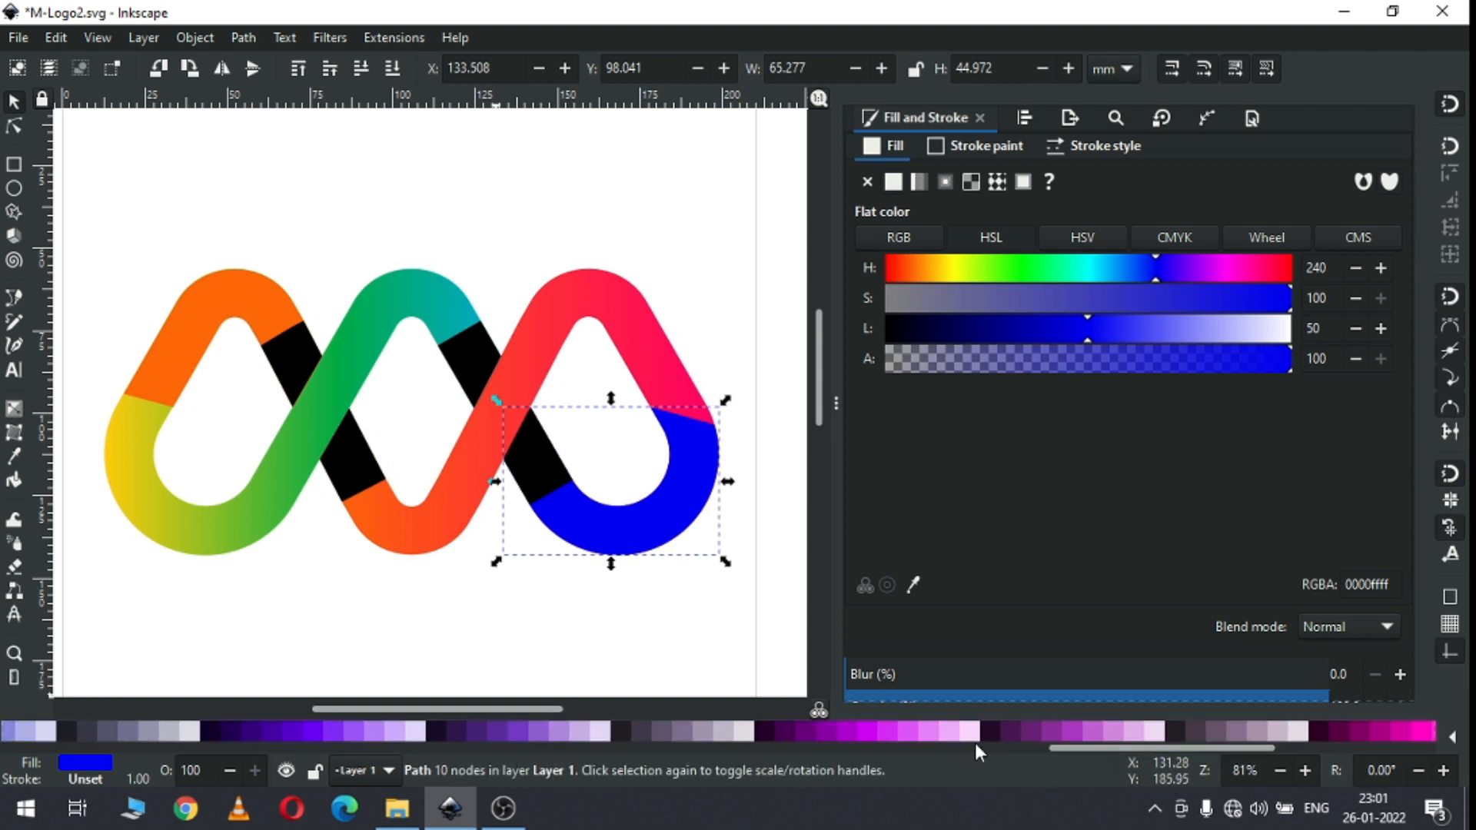
{"action": "left_click", "coordinate": [829, 730]}
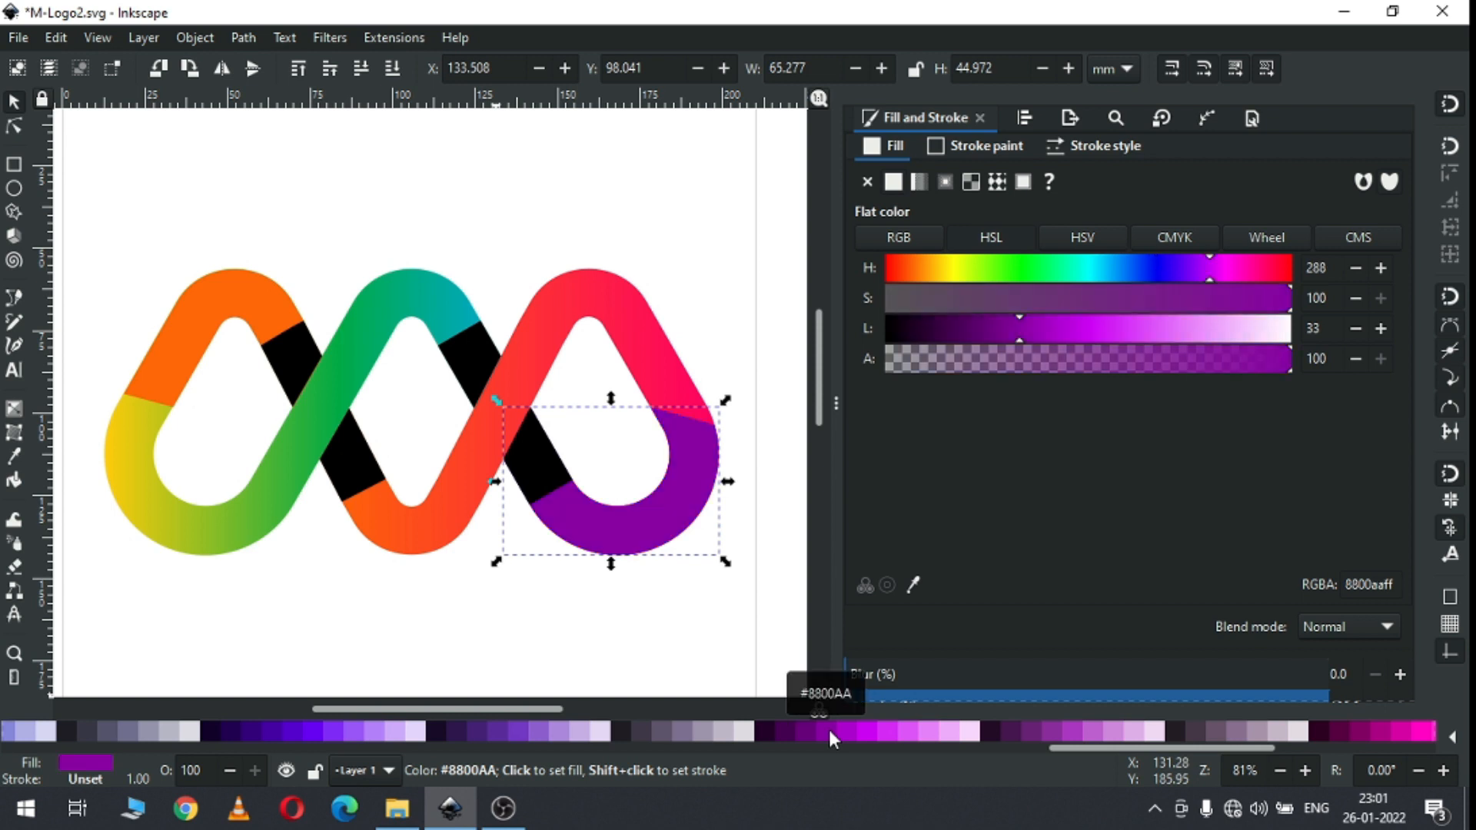
{"action": "left_click", "coordinate": [579, 474]}
Step: Fill the black connector next to the purple curve with #220B28 and the one below the teal arch with #00222B
{"action": "left_click", "coordinate": [552, 465]}
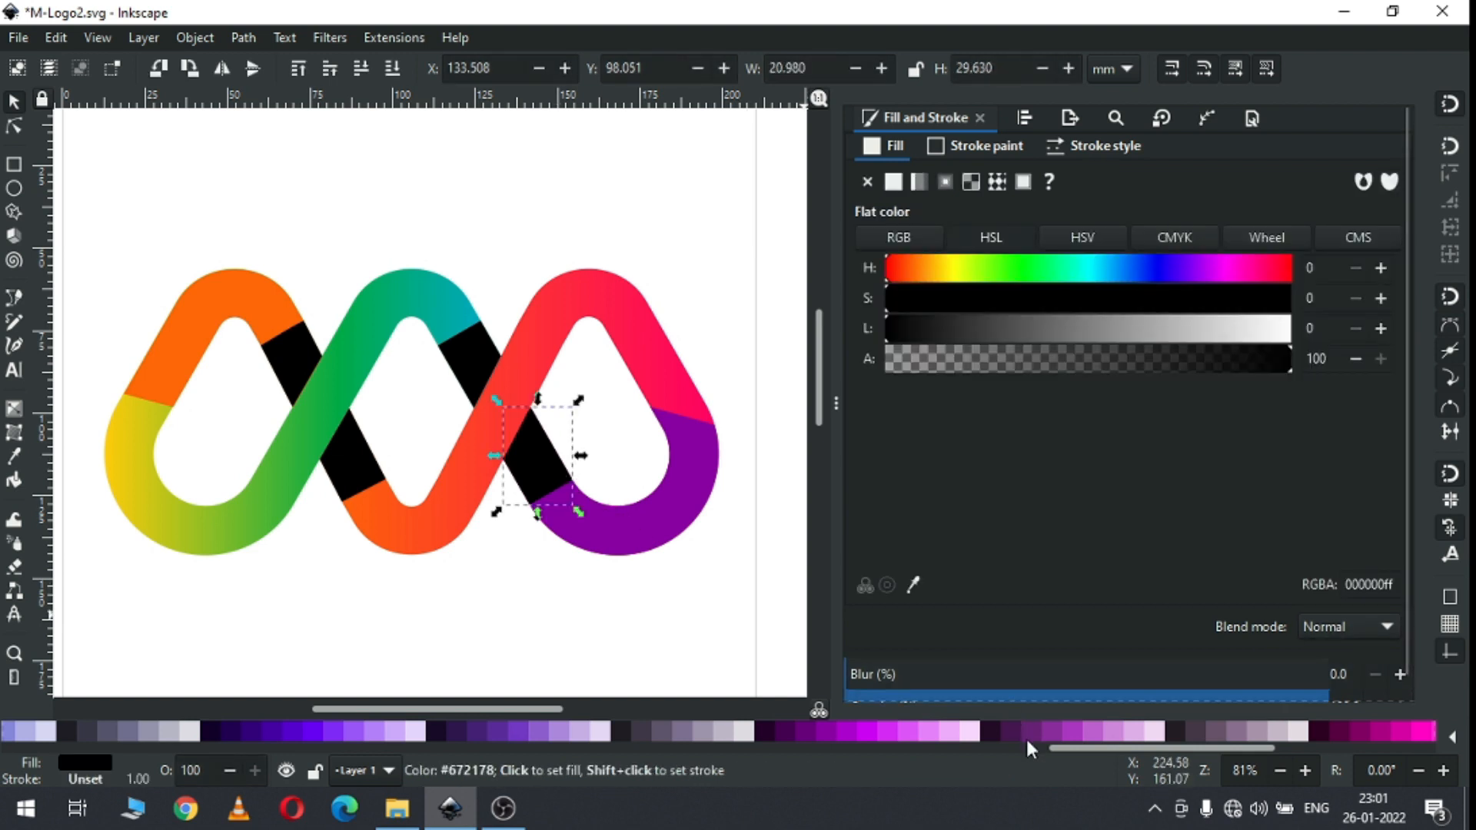
{"action": "left_click", "coordinate": [985, 730]}
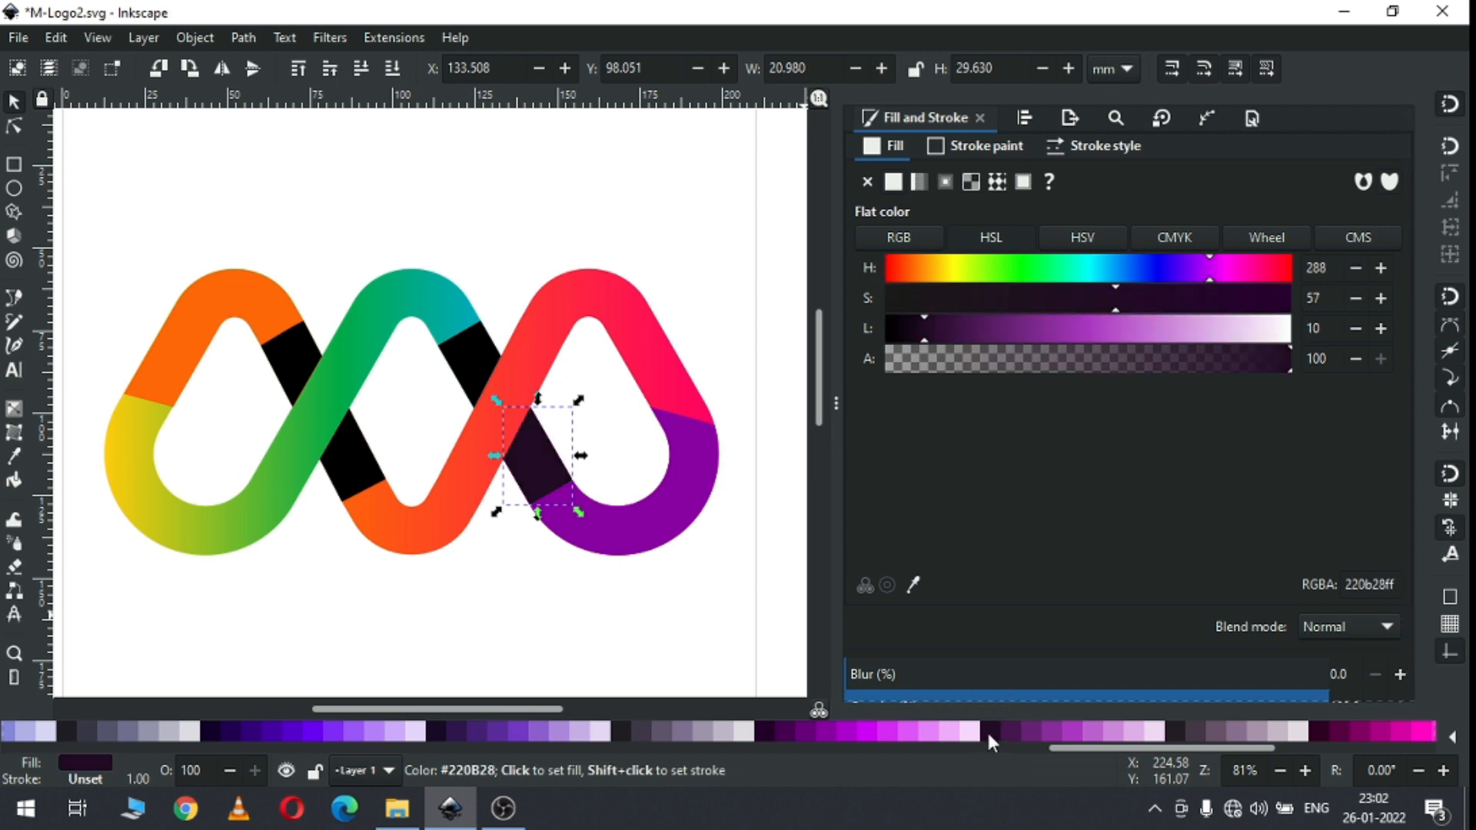
{"action": "left_click", "coordinate": [465, 360]}
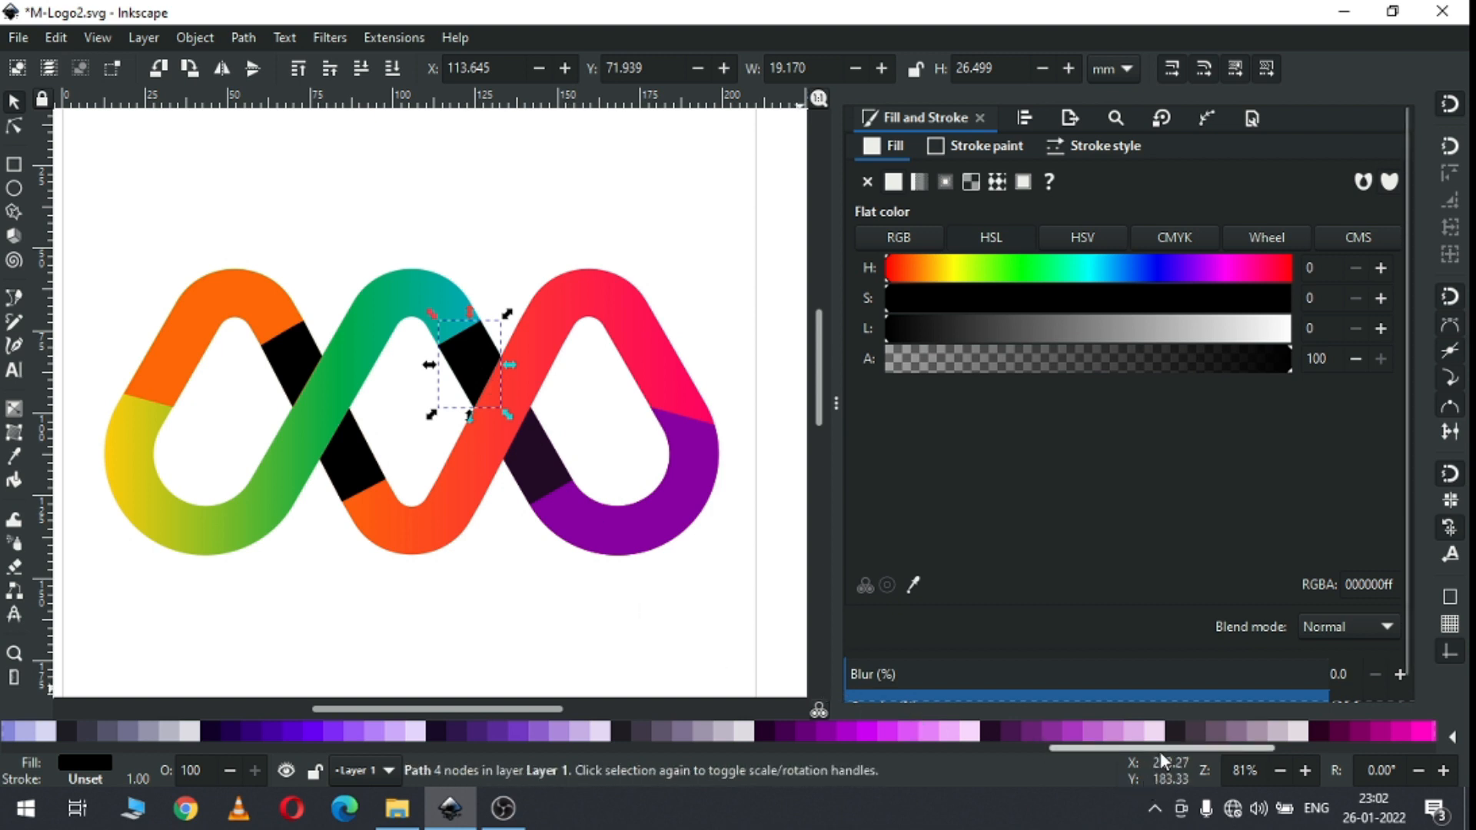
{"action": "left_click_drag", "start_coordinate": [1143, 750], "coordinate": [656, 759]}
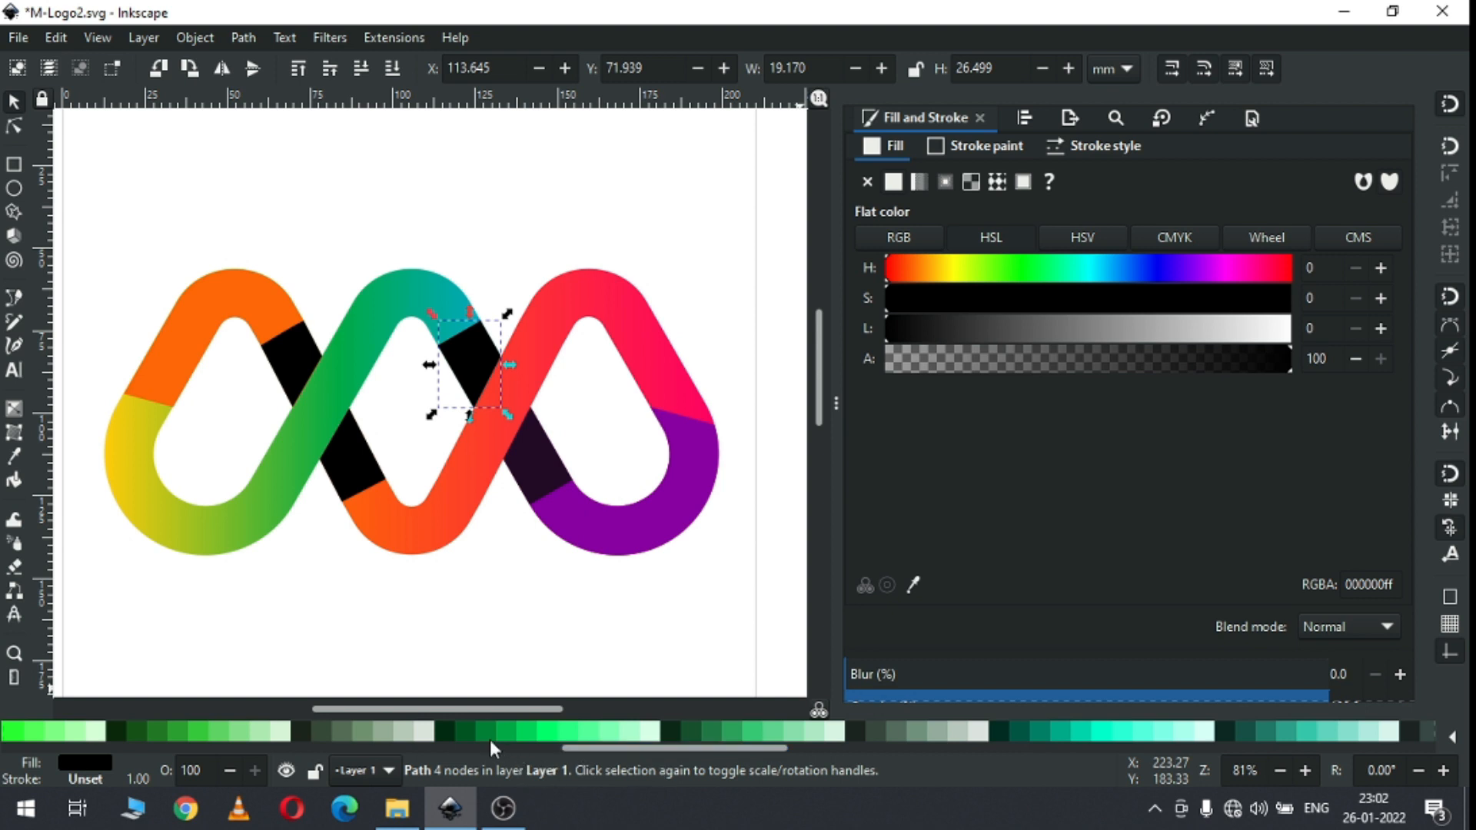
{"action": "scroll", "coordinate": [444, 729], "scroll_direction": "right", "scroll_amount": 3}
{"action": "left_click", "coordinate": [556, 723]}
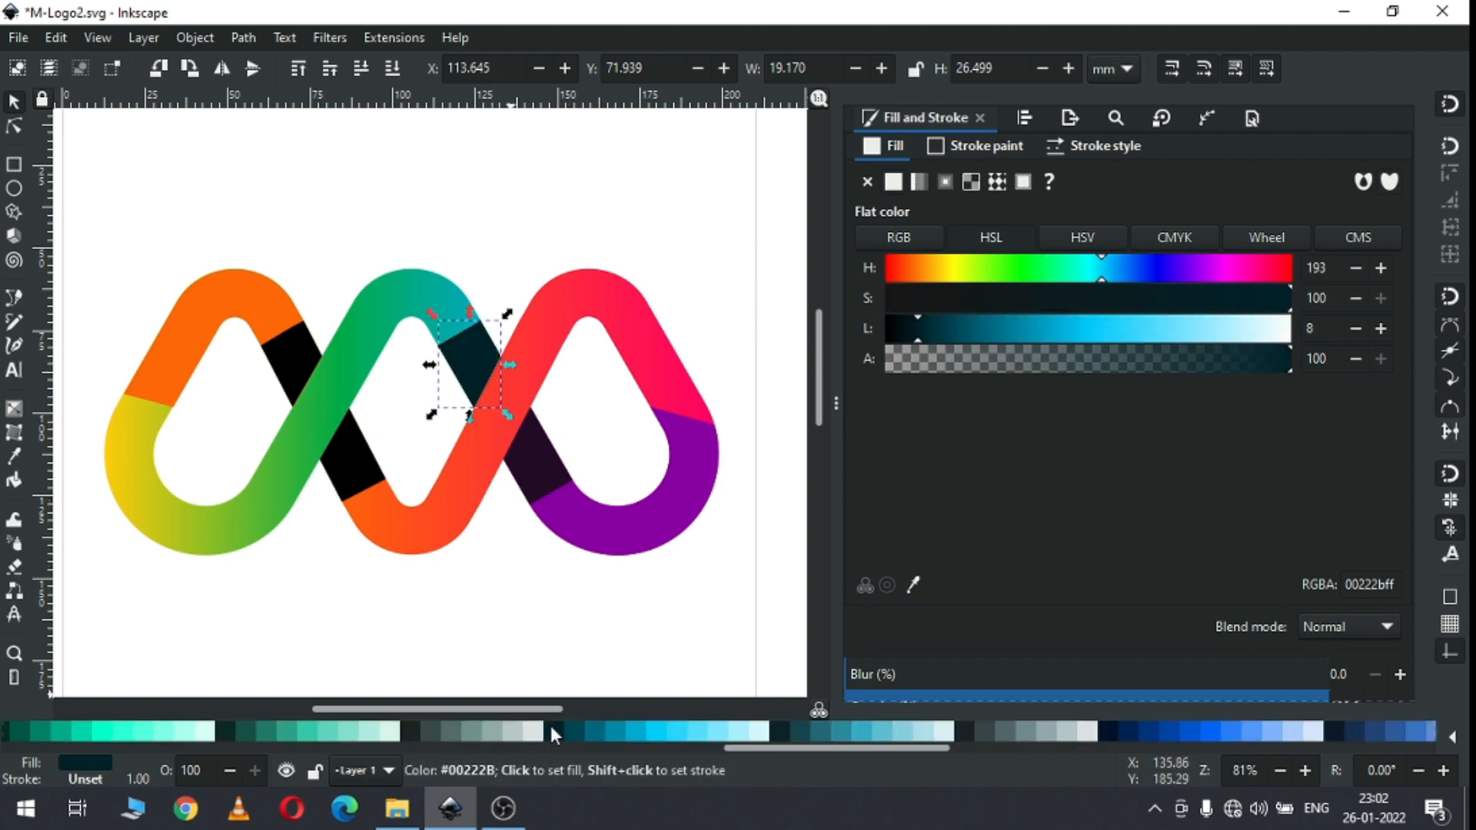
{"action": "left_click", "coordinate": [481, 233]}
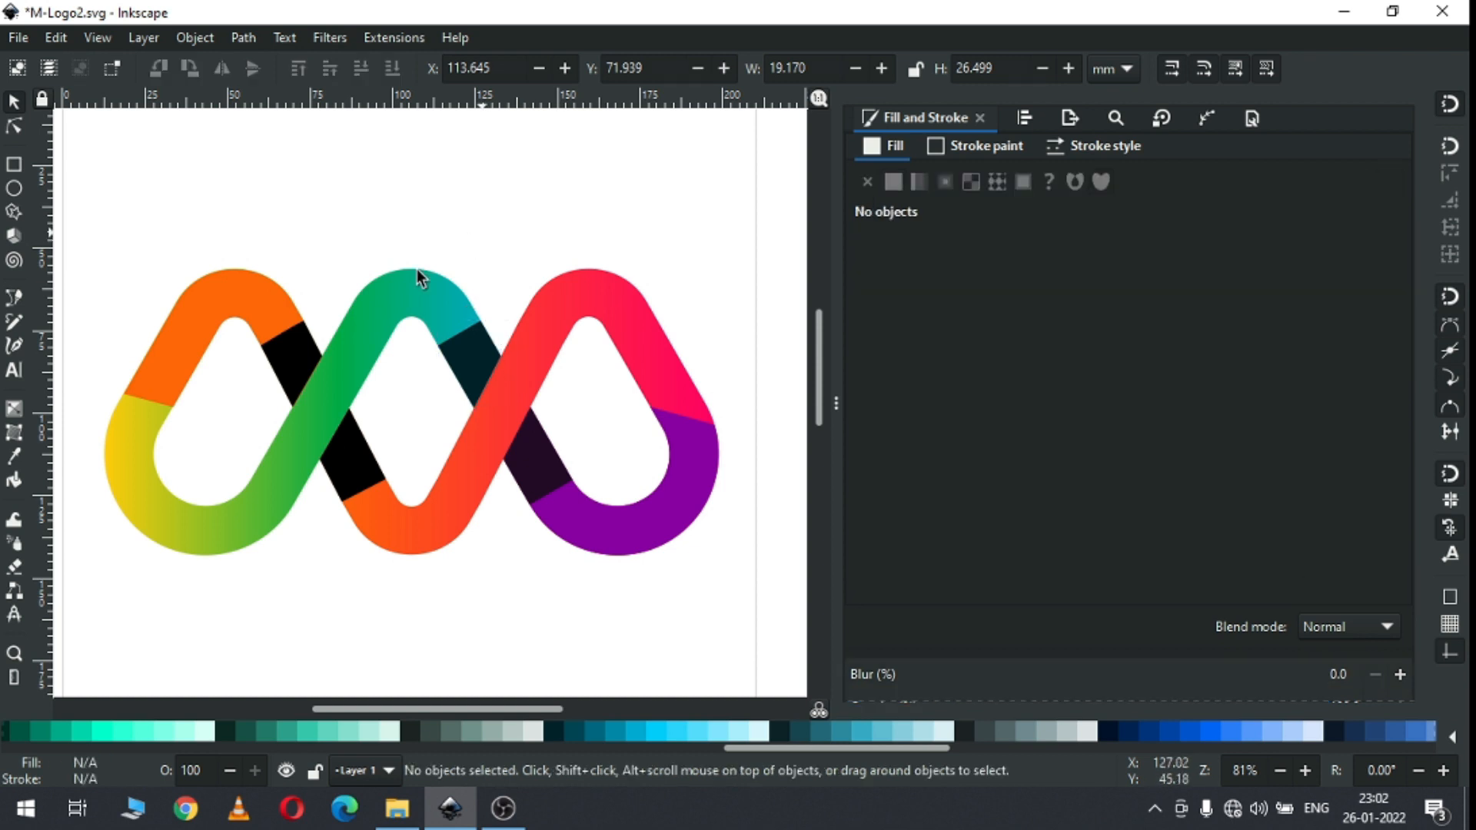
Step: Fill the two remaining black connectors of the orange strand with dark brown #2B1100 and save the document
{"action": "left_click", "coordinate": [354, 476]}
{"action": "key", "text": "shift"}
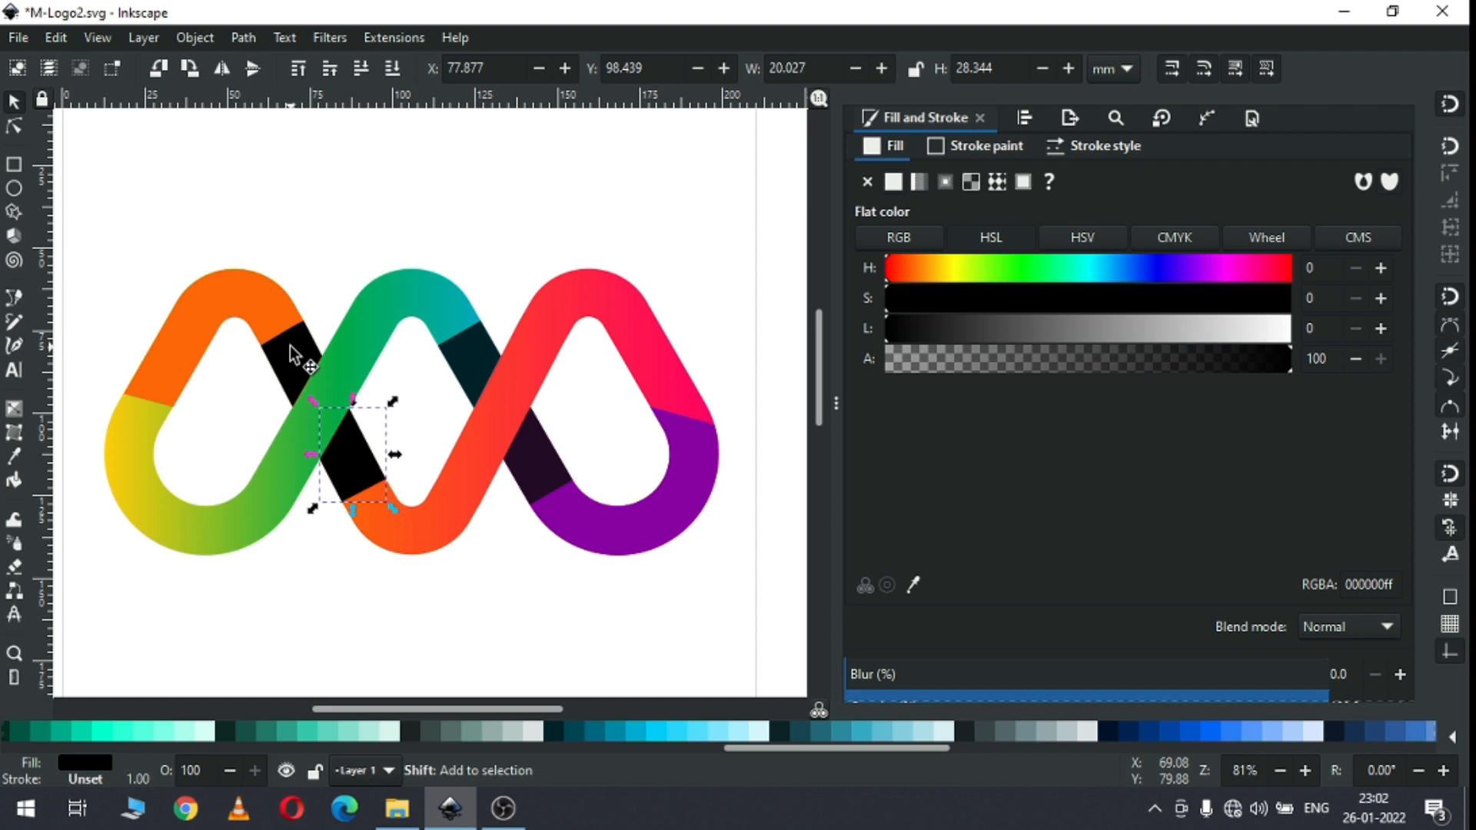
{"action": "left_click", "coordinate": [292, 356], "text": "shift"}
{"action": "left_click_drag", "start_coordinate": [837, 747], "coordinate": [252, 745]}
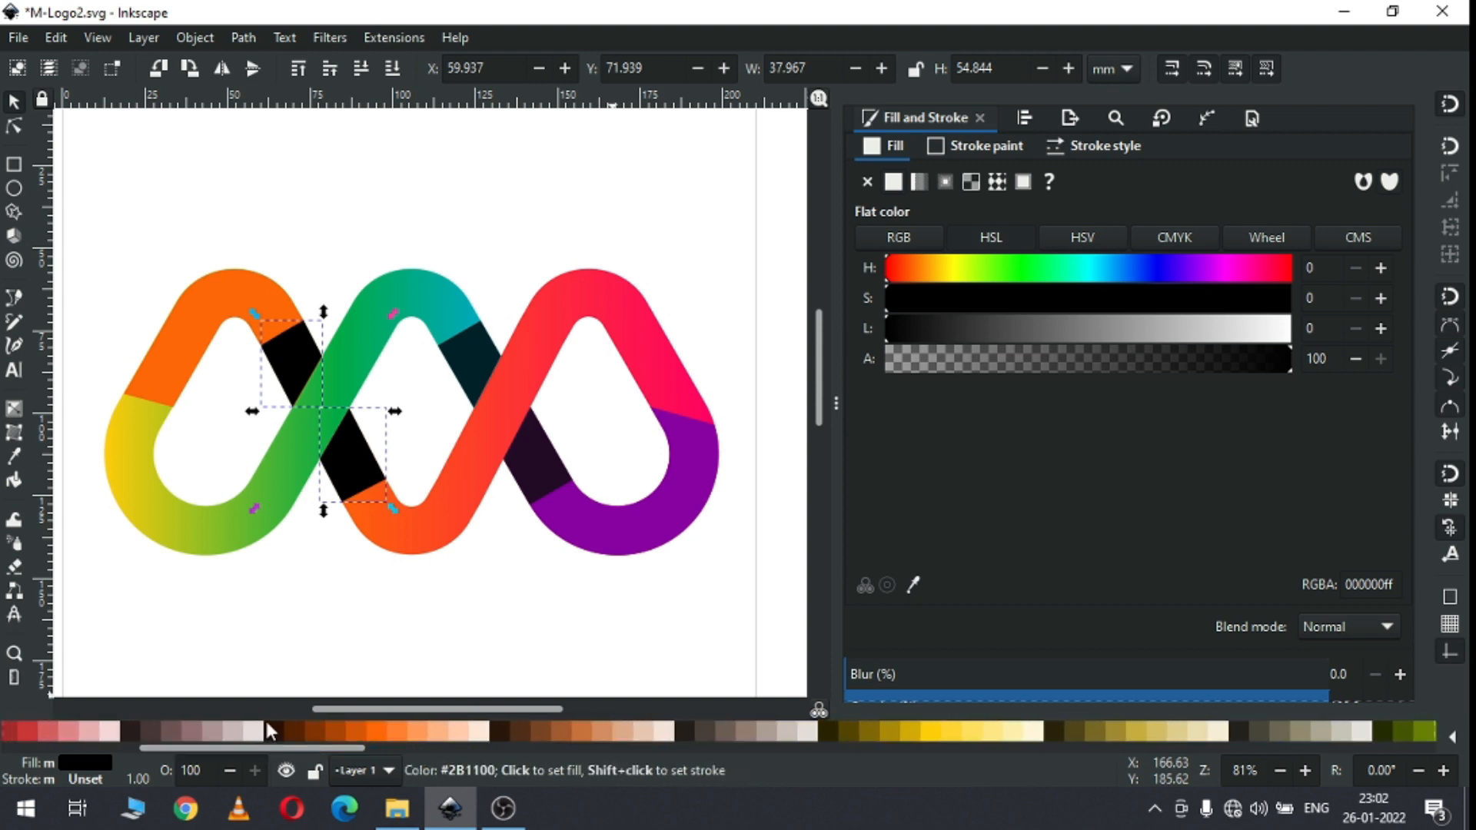
{"action": "left_click", "coordinate": [269, 731]}
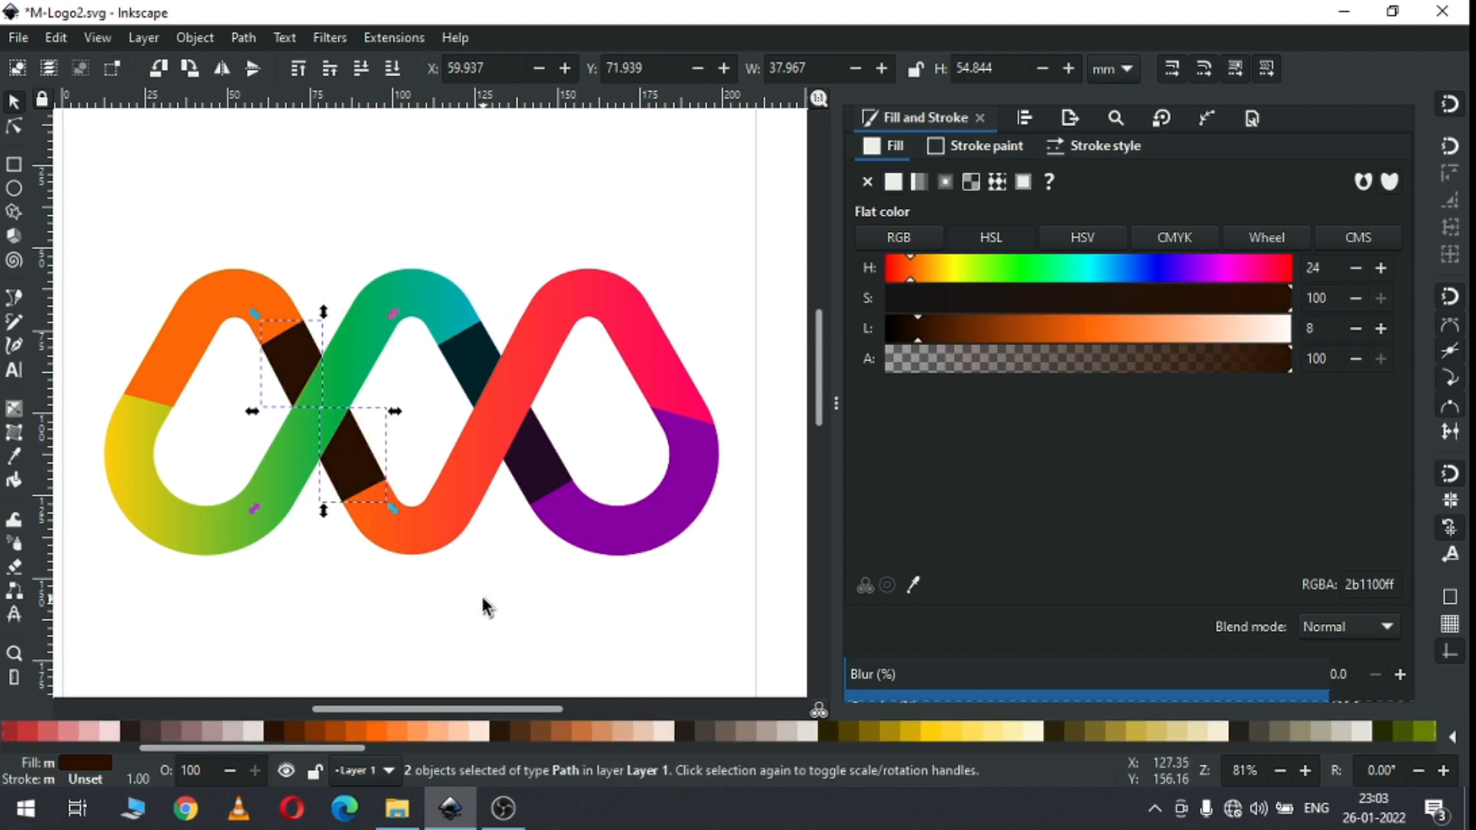
{"action": "left_click", "coordinate": [504, 603]}
{"action": "key", "text": "ctrl+s"}
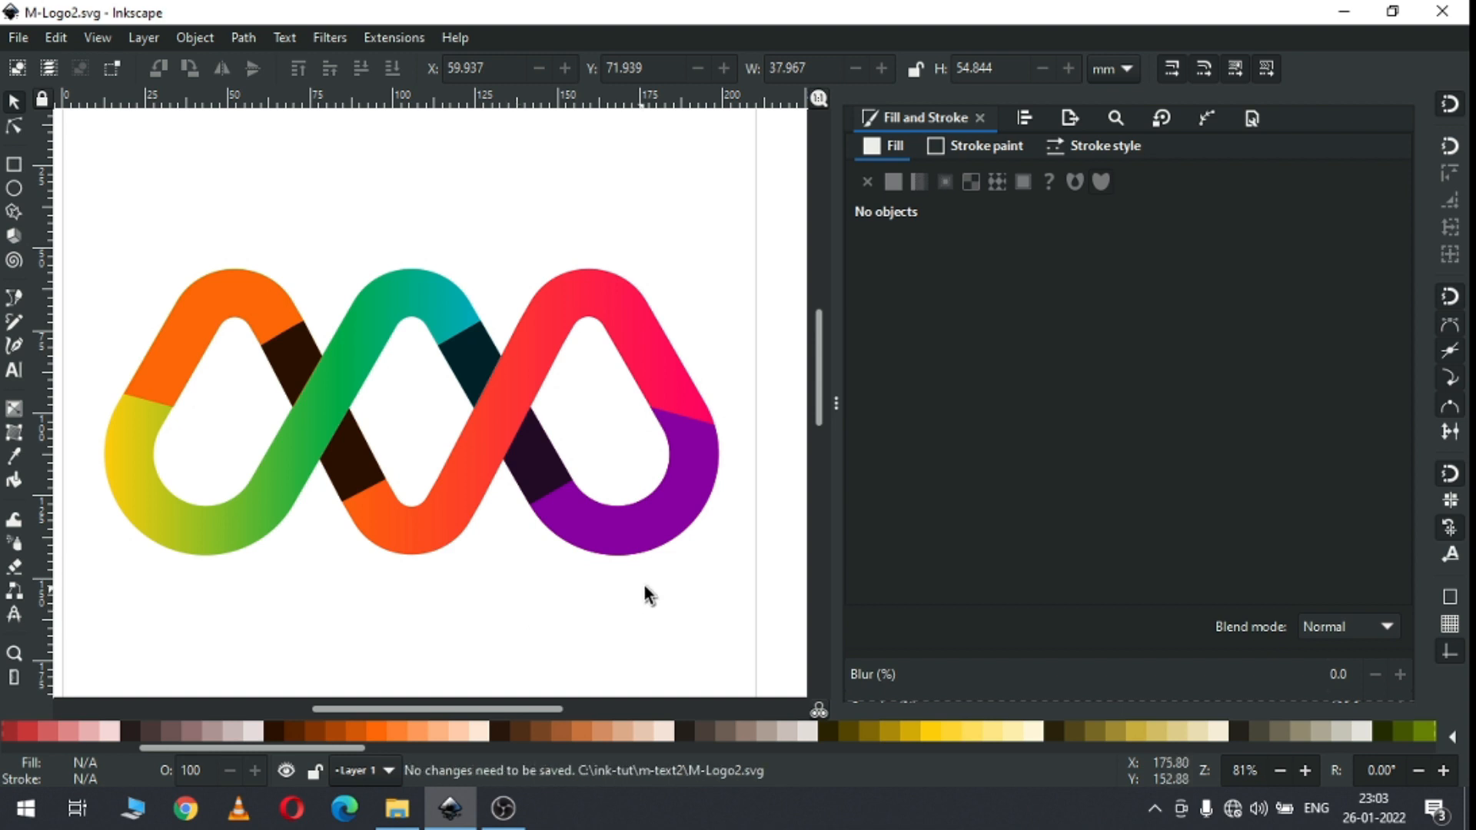
Step: Give the purple lower-right curve a linear gradient fill and open that gradient for editing on the canvas
{"action": "left_click", "coordinate": [627, 537]}
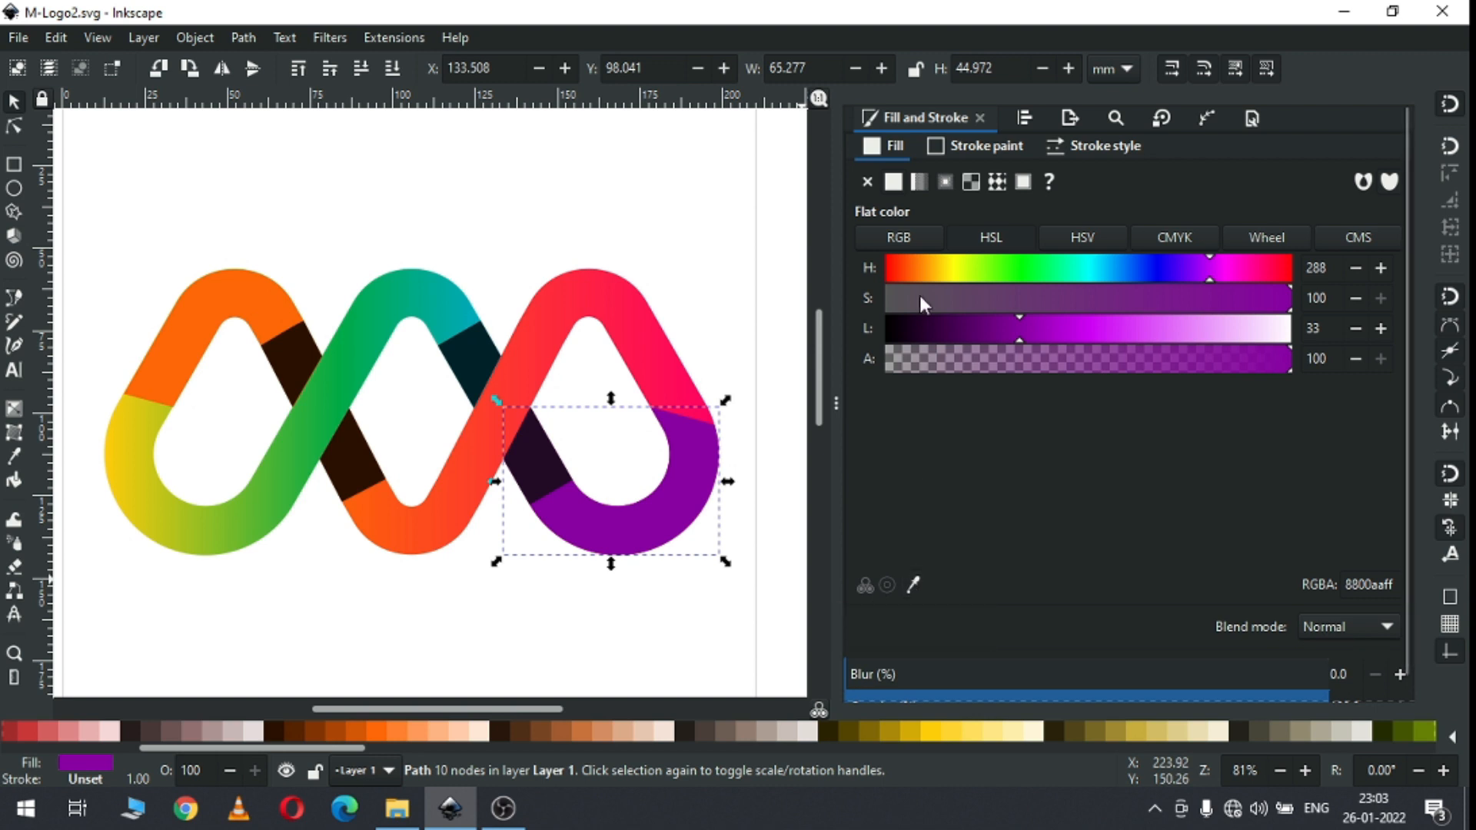
{"action": "left_click", "coordinate": [920, 186]}
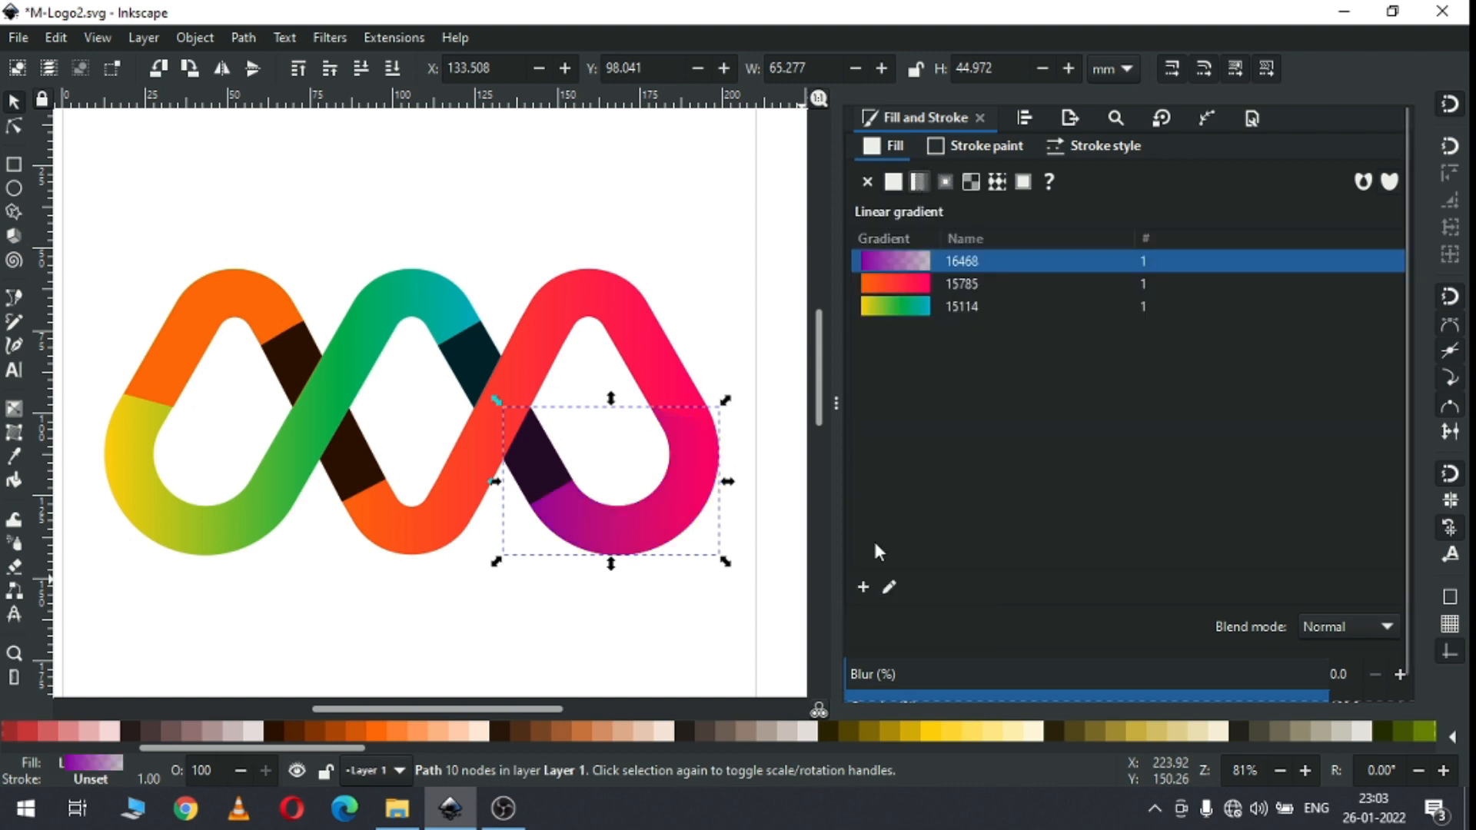
{"action": "left_click", "coordinate": [889, 588]}
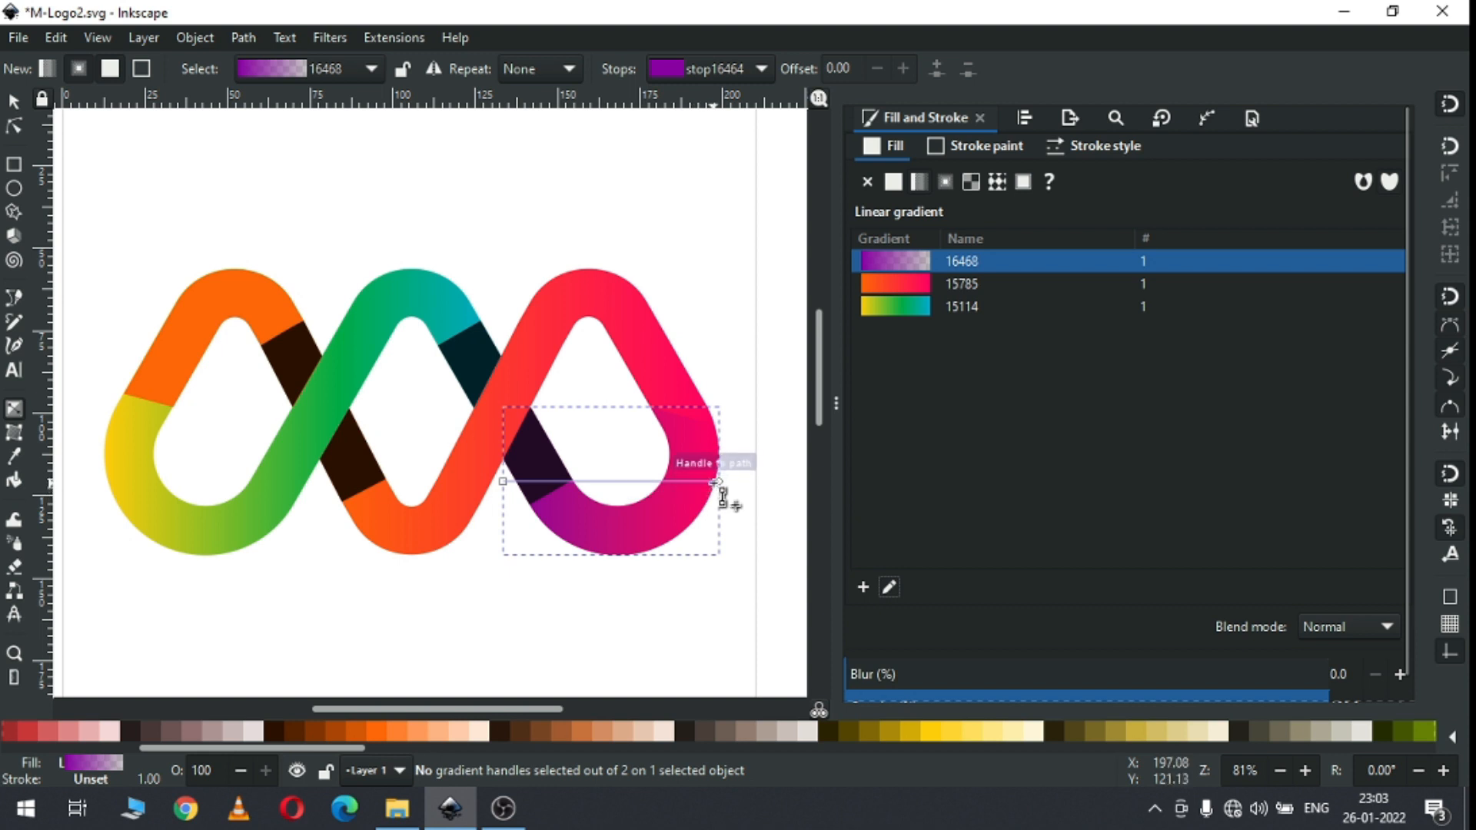
Step: Move the gradient's end handle to the curve's inner bottom and its start handle up onto the red diagonal, then deselect the piece
{"action": "left_click_drag", "start_coordinate": [723, 483], "coordinate": [607, 506]}
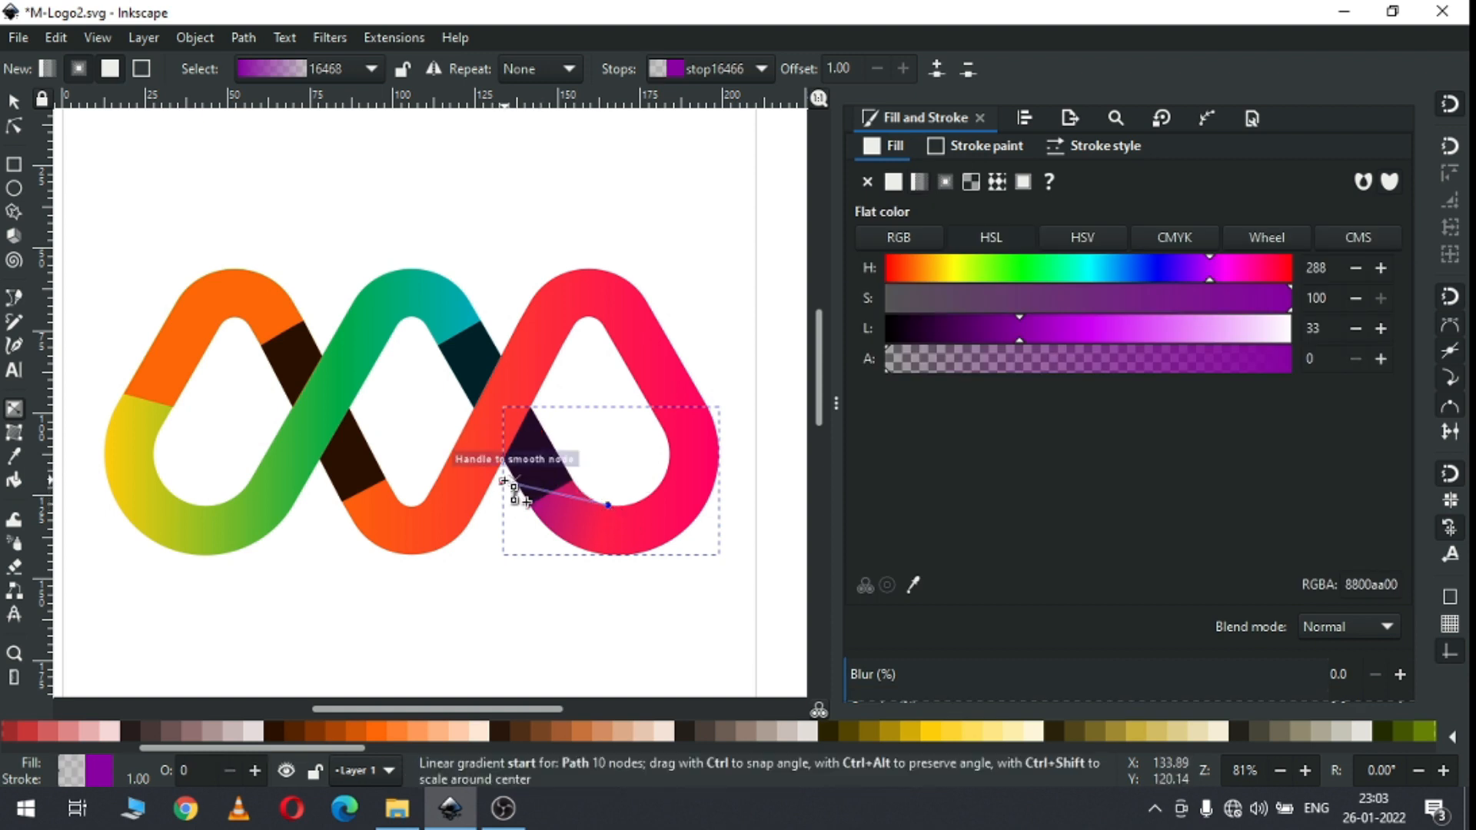
{"action": "left_click_drag", "start_coordinate": [506, 482], "coordinate": [500, 437]}
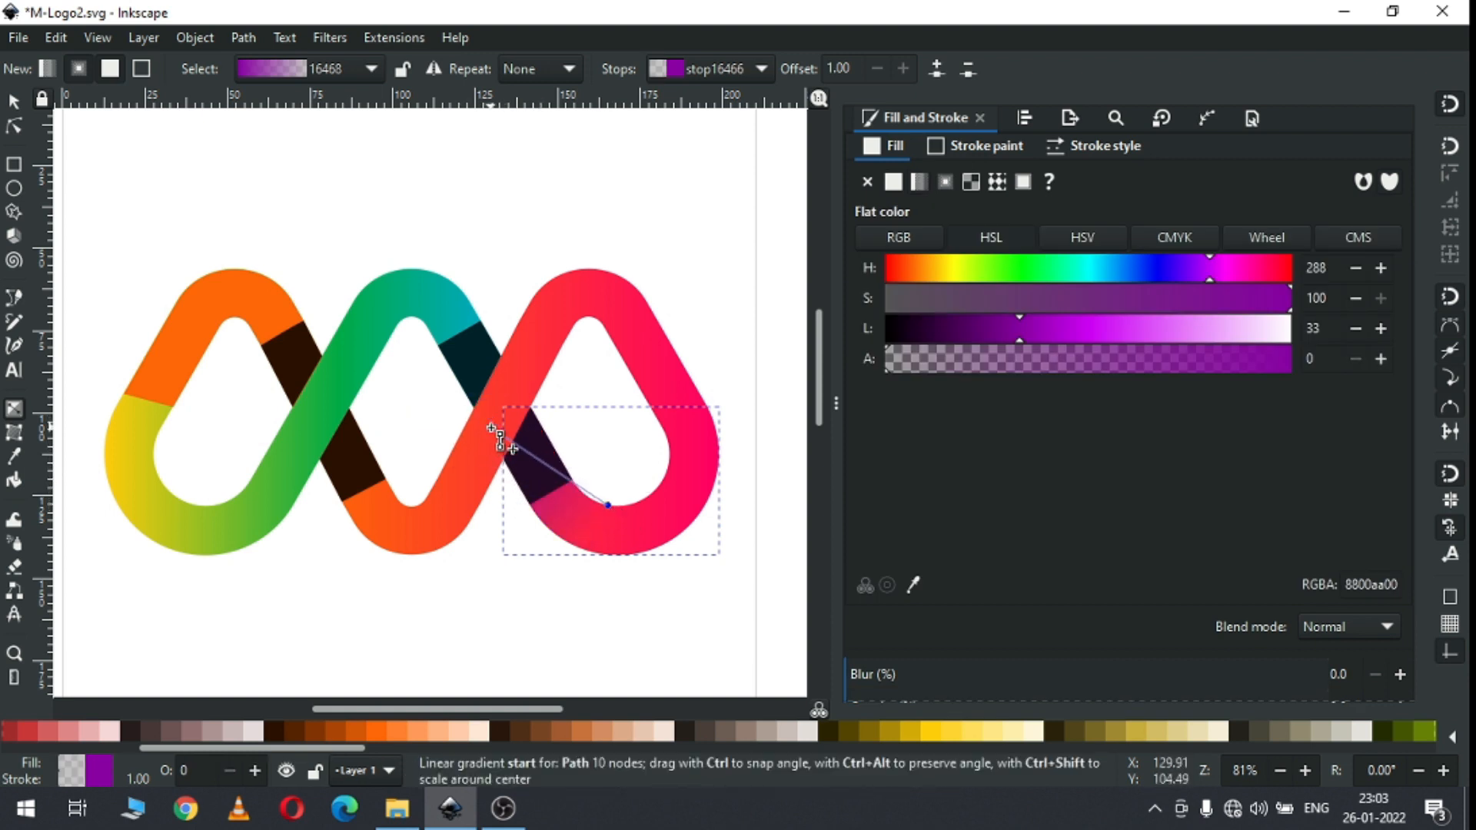
{"action": "left_click", "coordinate": [492, 428]}
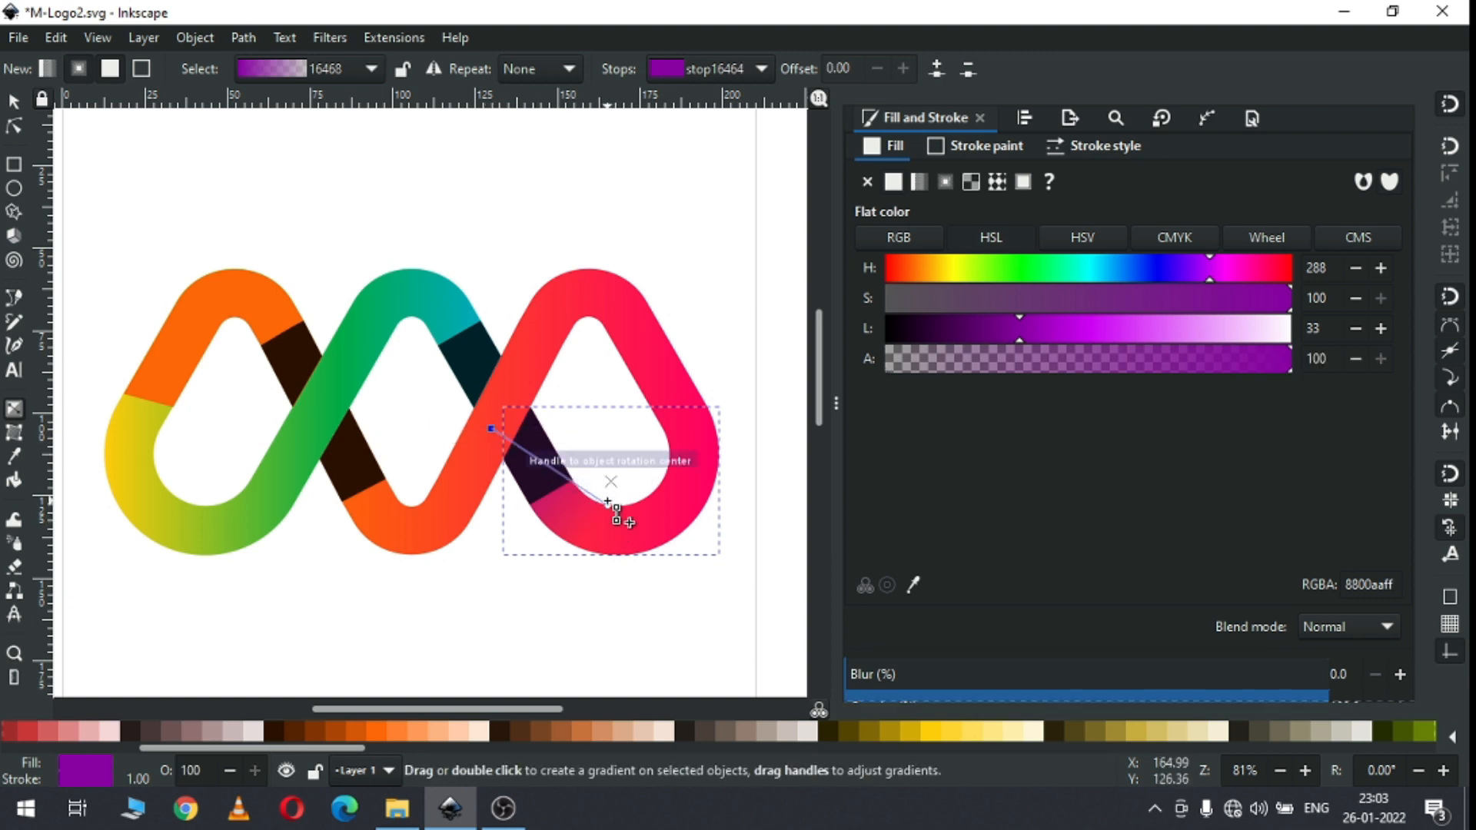
{"action": "left_click_drag", "start_coordinate": [608, 509], "coordinate": [617, 522]}
{"action": "key", "text": "ctrl+z"}
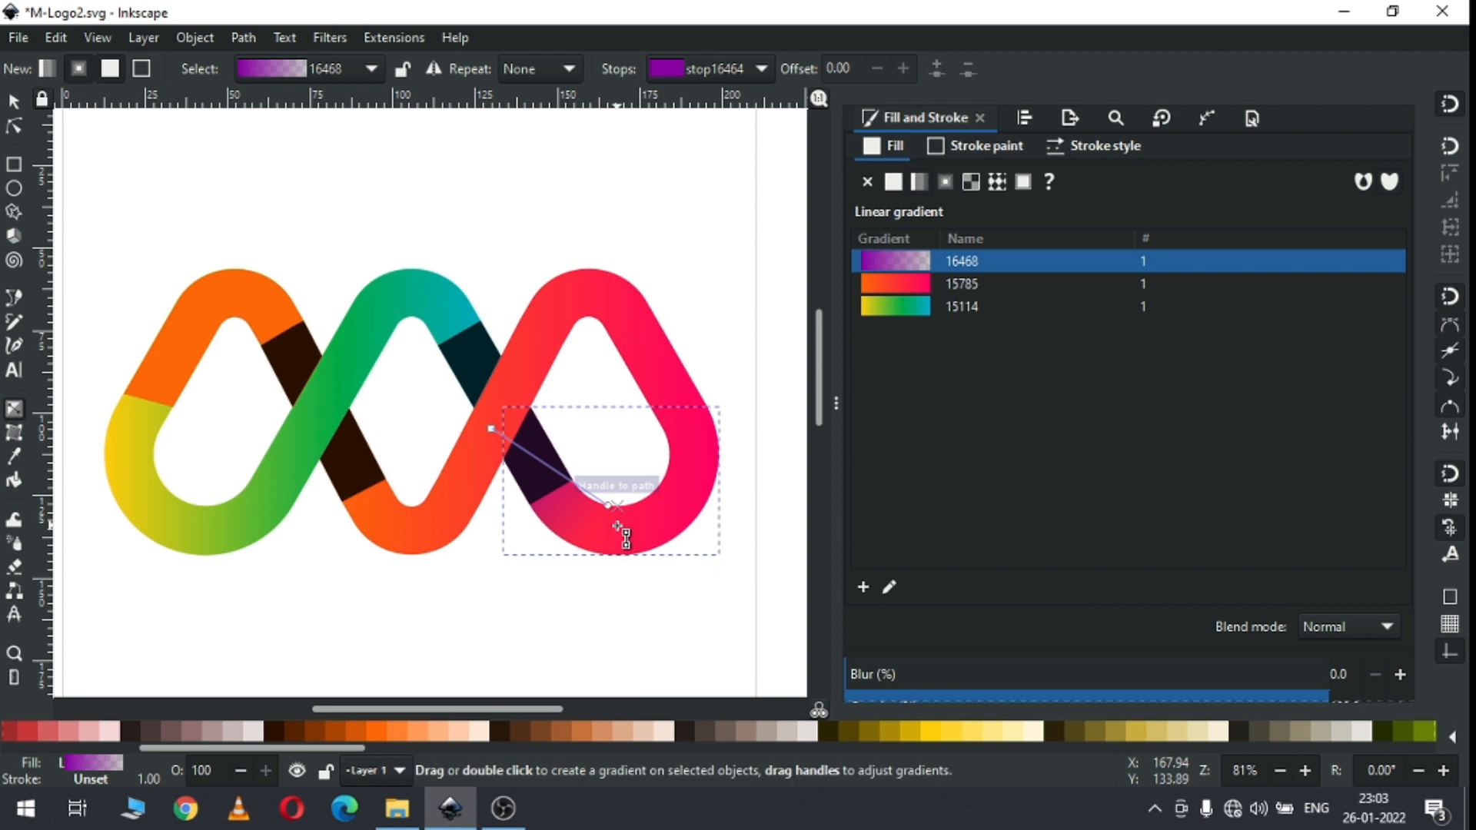
{"action": "left_click", "coordinate": [13, 102]}
{"action": "left_click", "coordinate": [682, 303]}
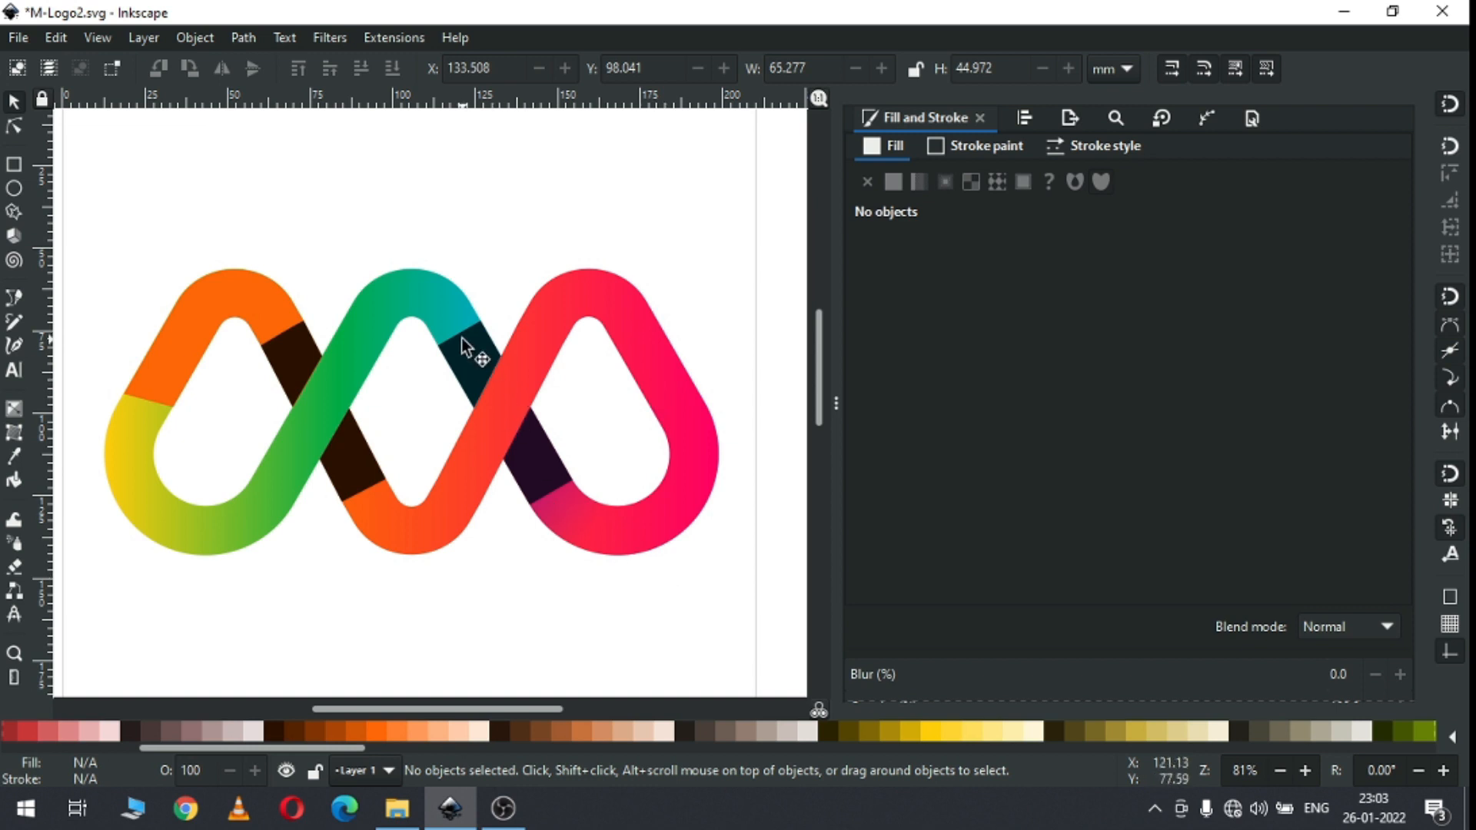
Step: Give the orange upper-left arch a linear gradient fill and set its end stop's opacity to 100%
{"action": "left_click", "coordinate": [255, 298]}
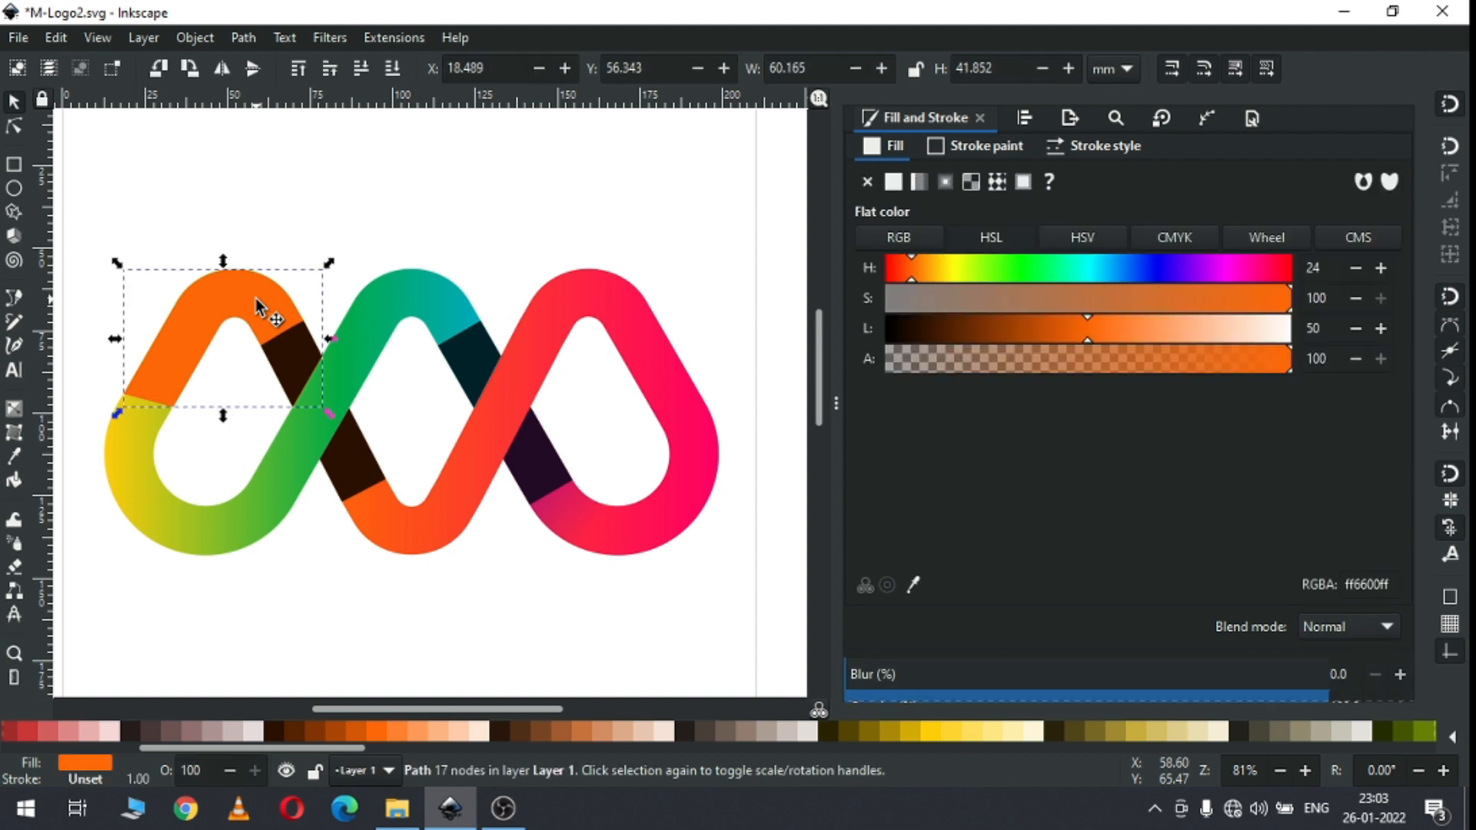
{"action": "left_click", "coordinate": [919, 181]}
{"action": "left_click", "coordinate": [886, 584]}
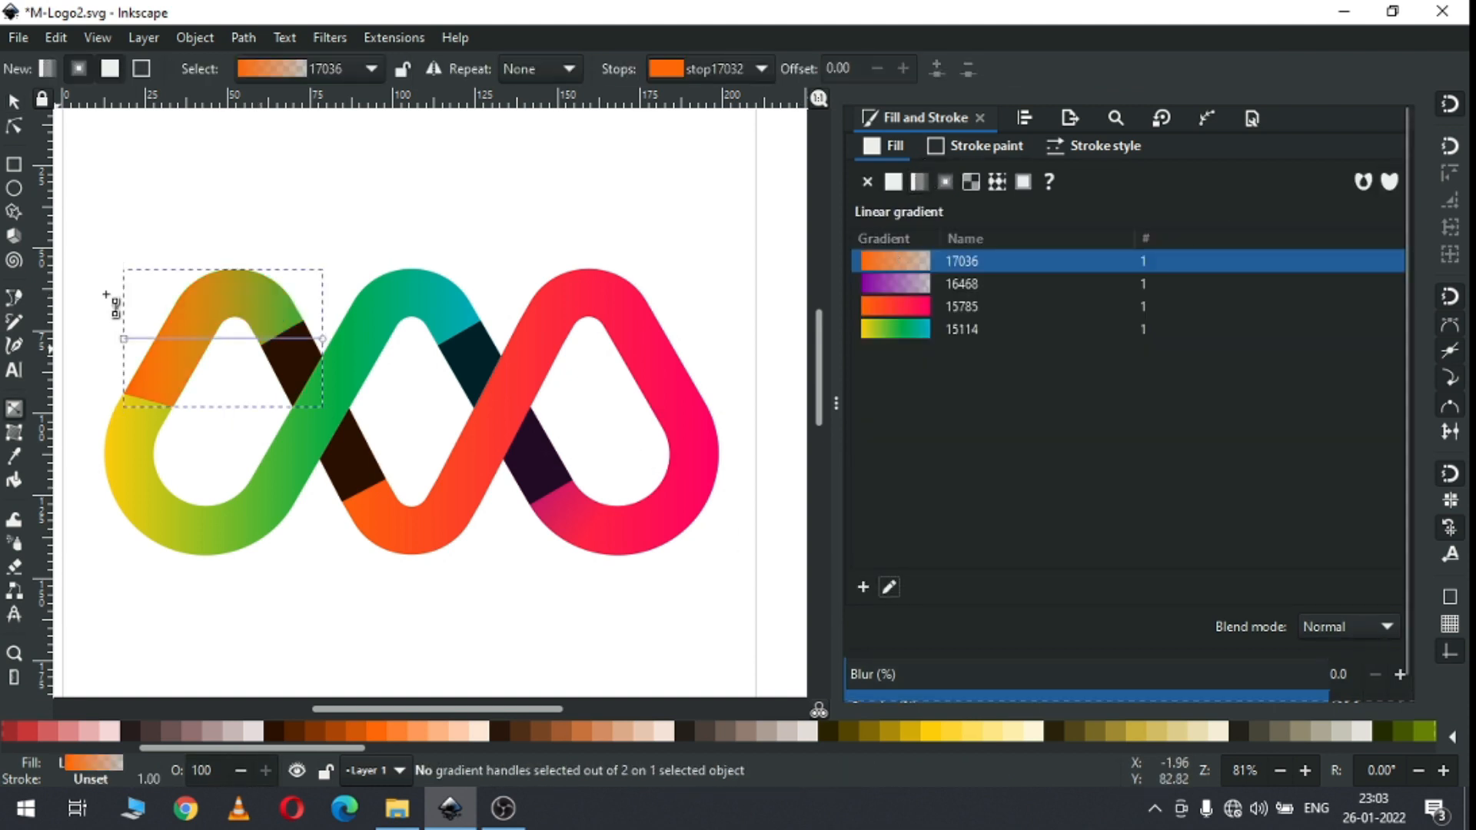
{"action": "left_click", "coordinate": [322, 339]}
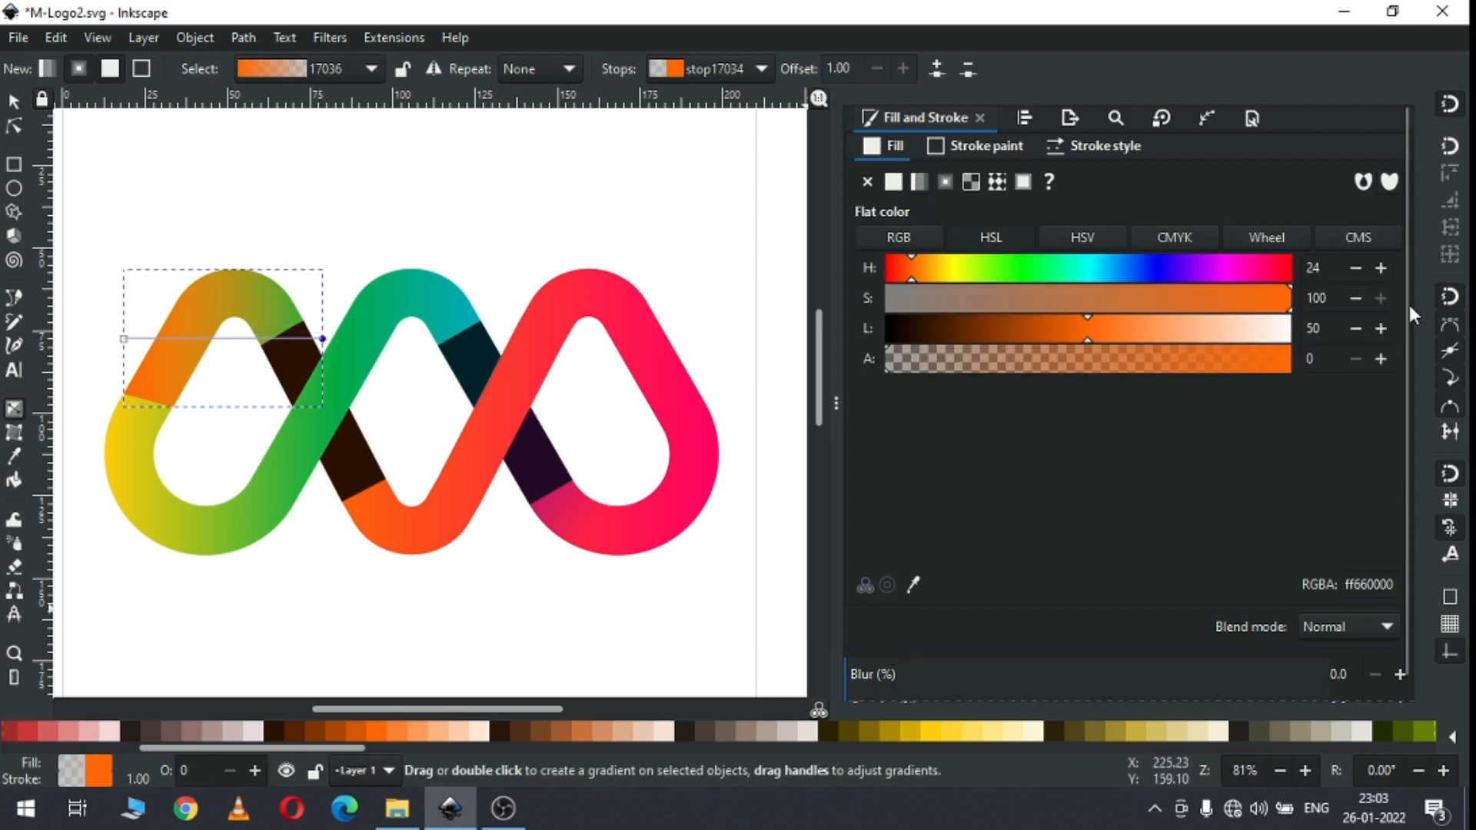
{"action": "scroll", "coordinate": [1412, 299], "scroll_direction": "down", "scroll_amount": 1}
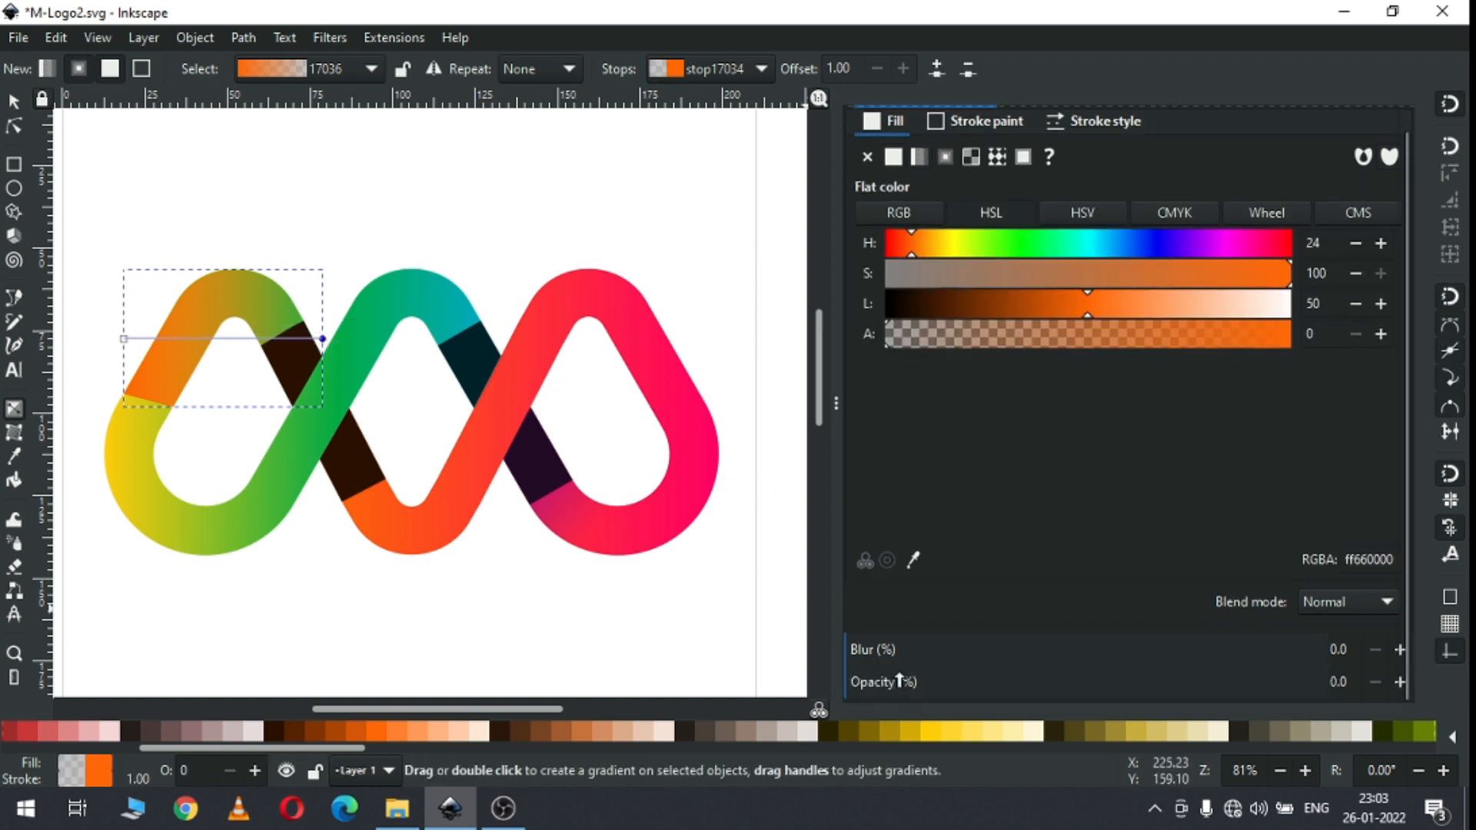
{"action": "left_click_drag", "start_coordinate": [879, 682], "coordinate": [1440, 672]}
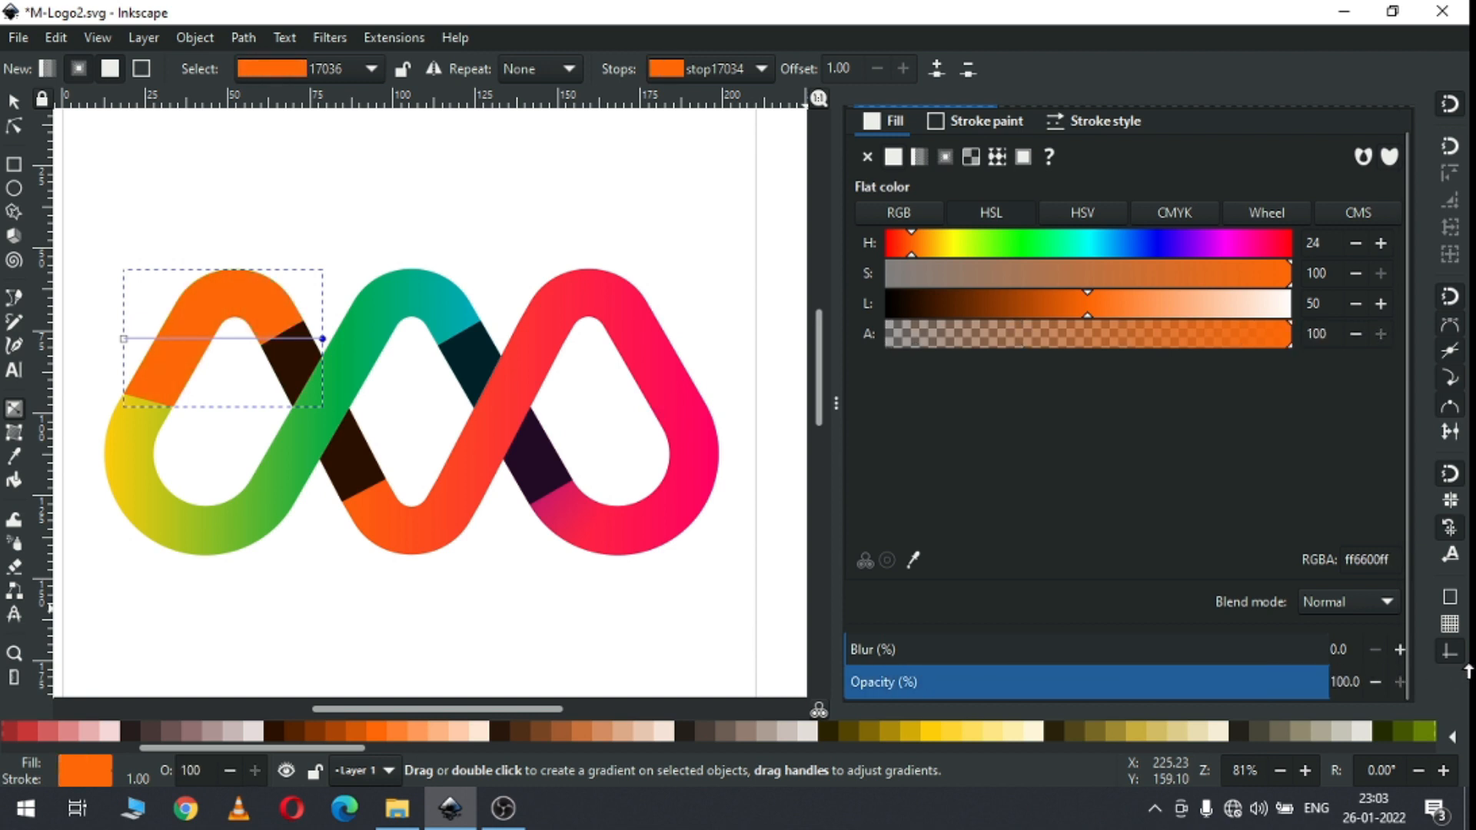
Step: Set the start stop's opacity to 0% and move its handle inward to the inner peak of the arch
{"action": "left_click", "coordinate": [126, 339]}
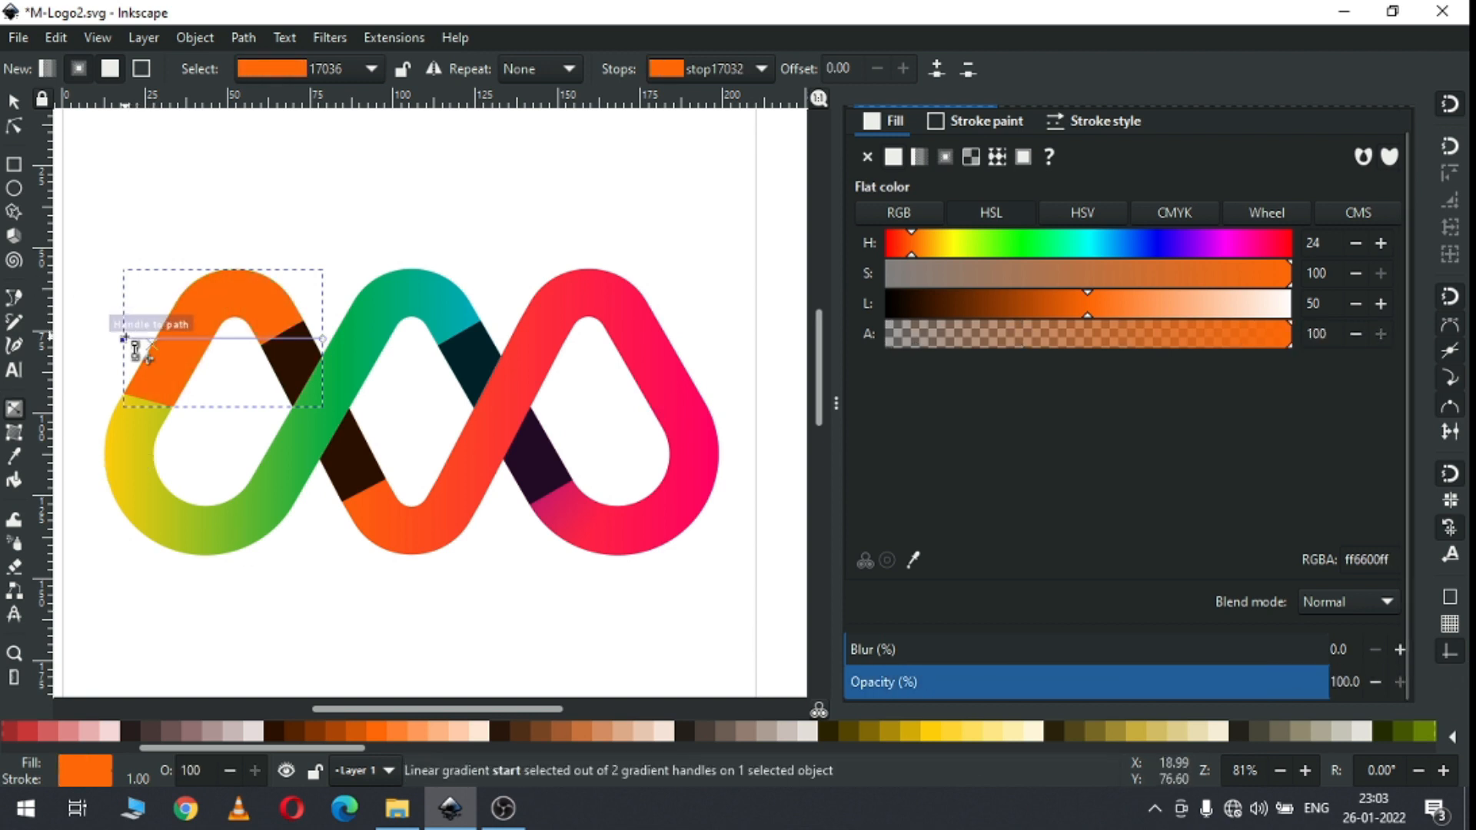
{"action": "left_click_drag", "start_coordinate": [1005, 676], "coordinate": [658, 683]}
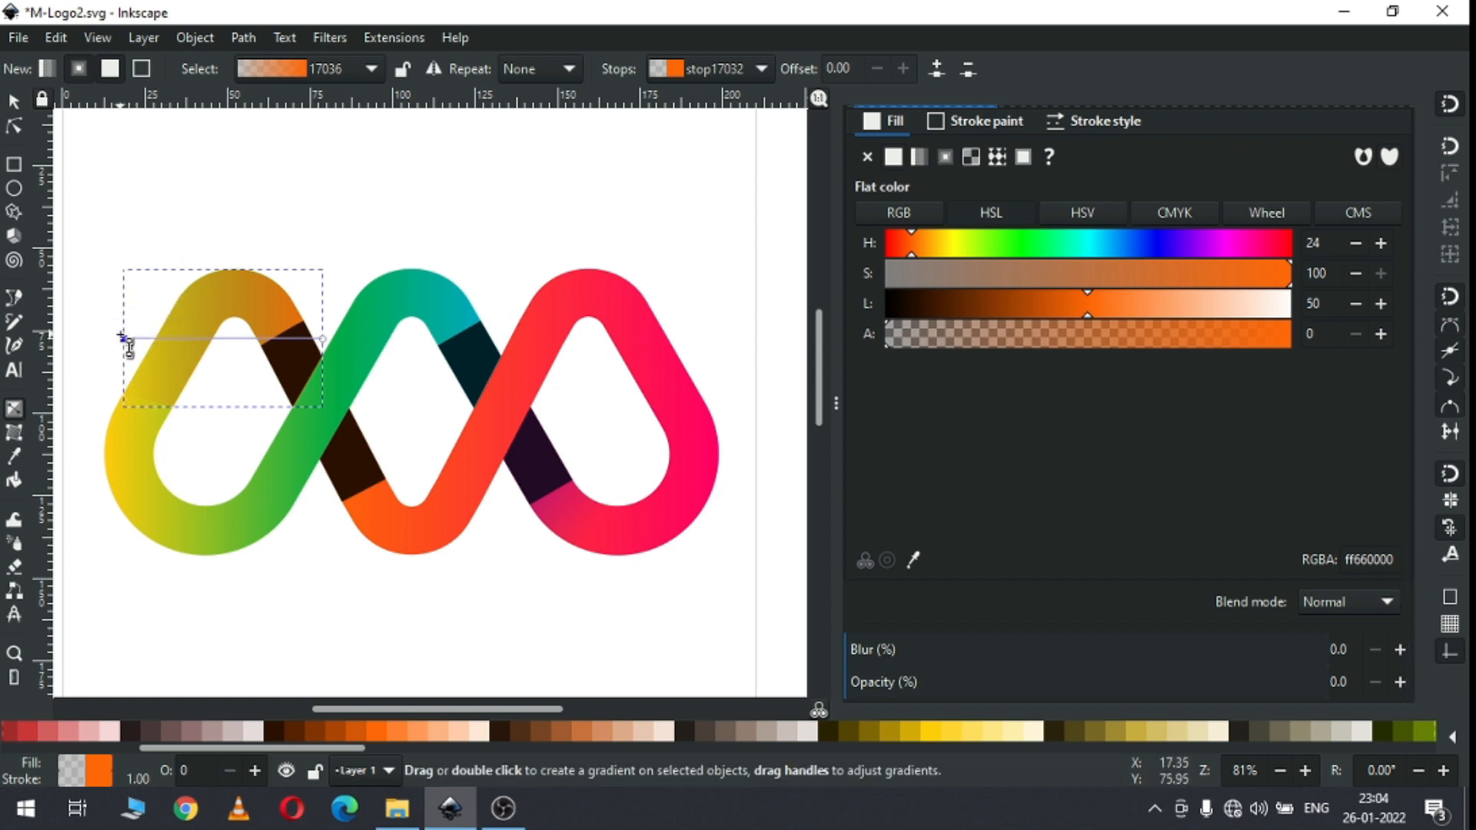
{"action": "left_click_drag", "start_coordinate": [134, 345], "coordinate": [216, 335]}
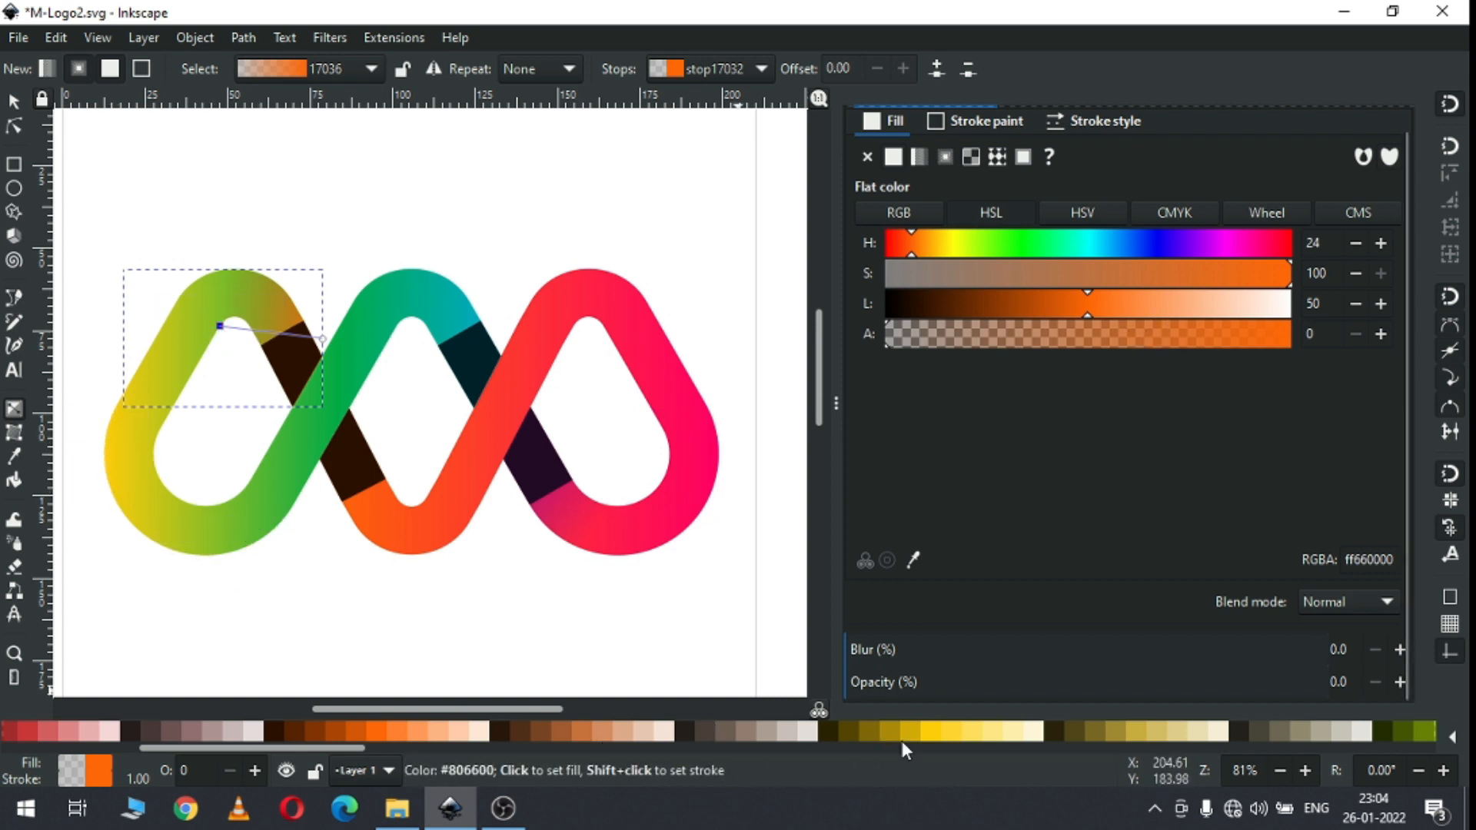
Step: Recolour the upper-left arch's gradient start stop to yellow #ffcc00 at about 14% opacity, then deselect the arch
{"action": "left_click", "coordinate": [930, 735]}
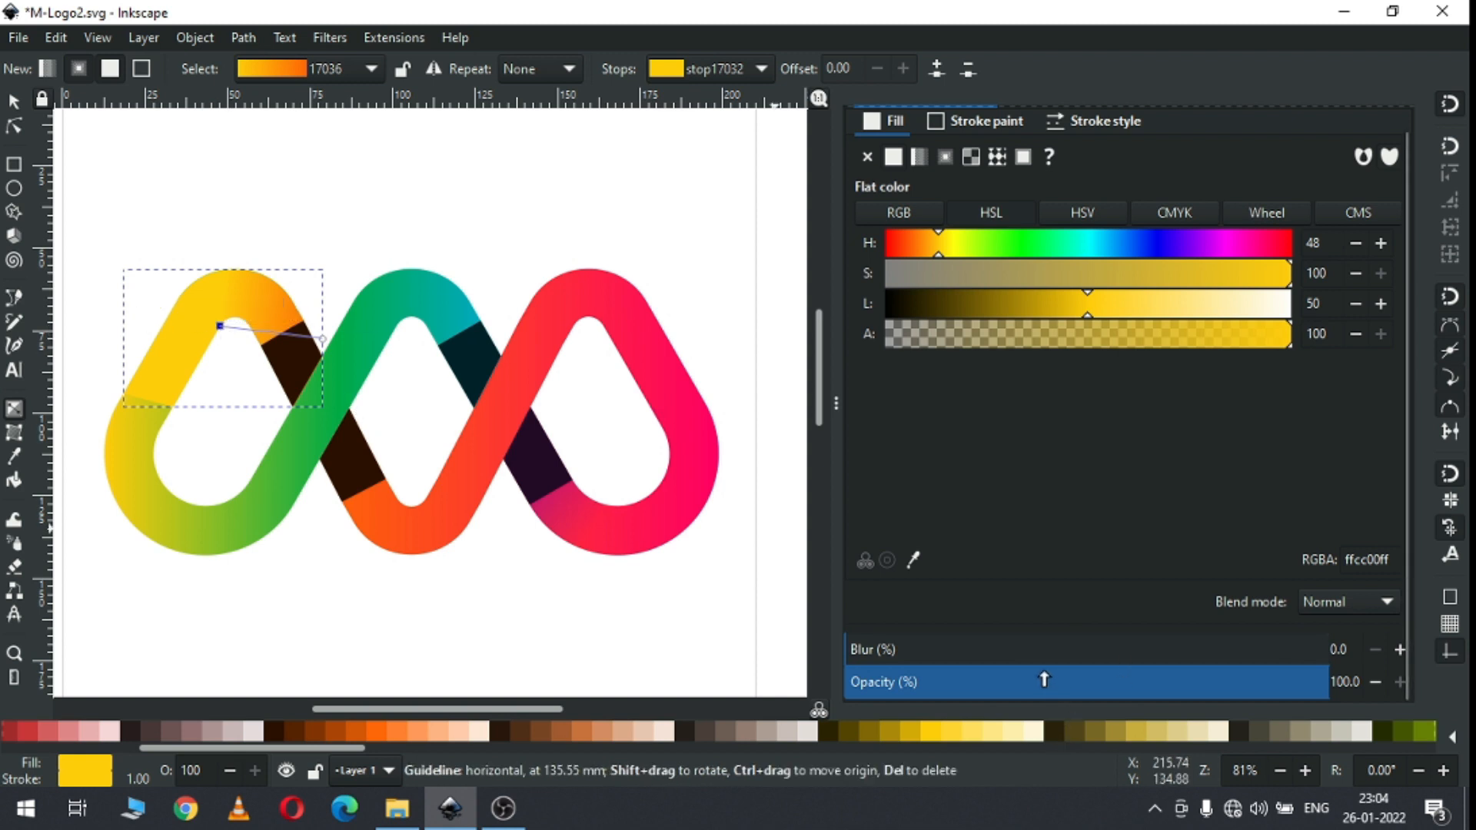
{"action": "left_click_drag", "start_coordinate": [1044, 680], "coordinate": [912, 678]}
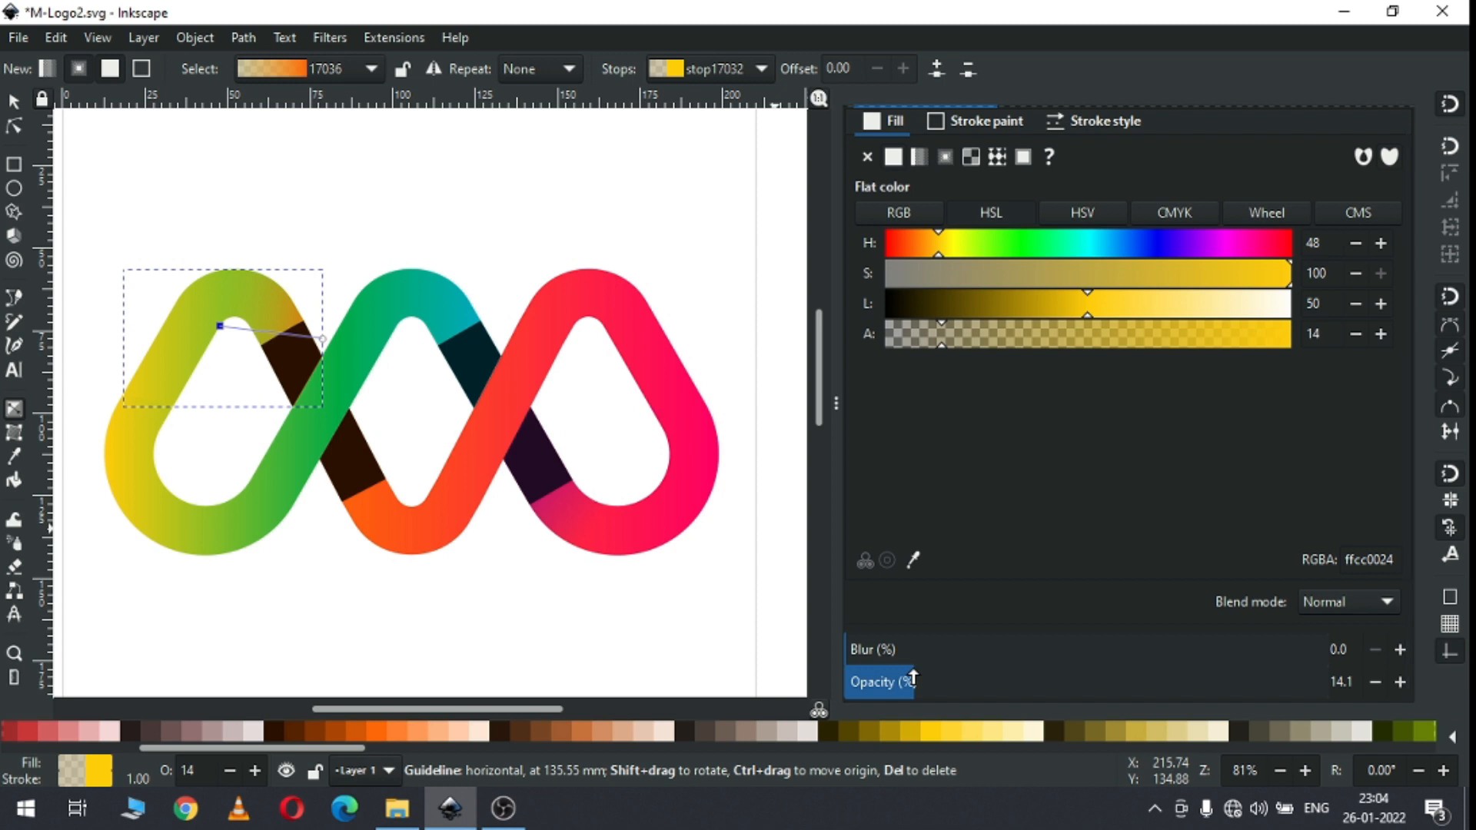
{"action": "left_click", "coordinate": [14, 107]}
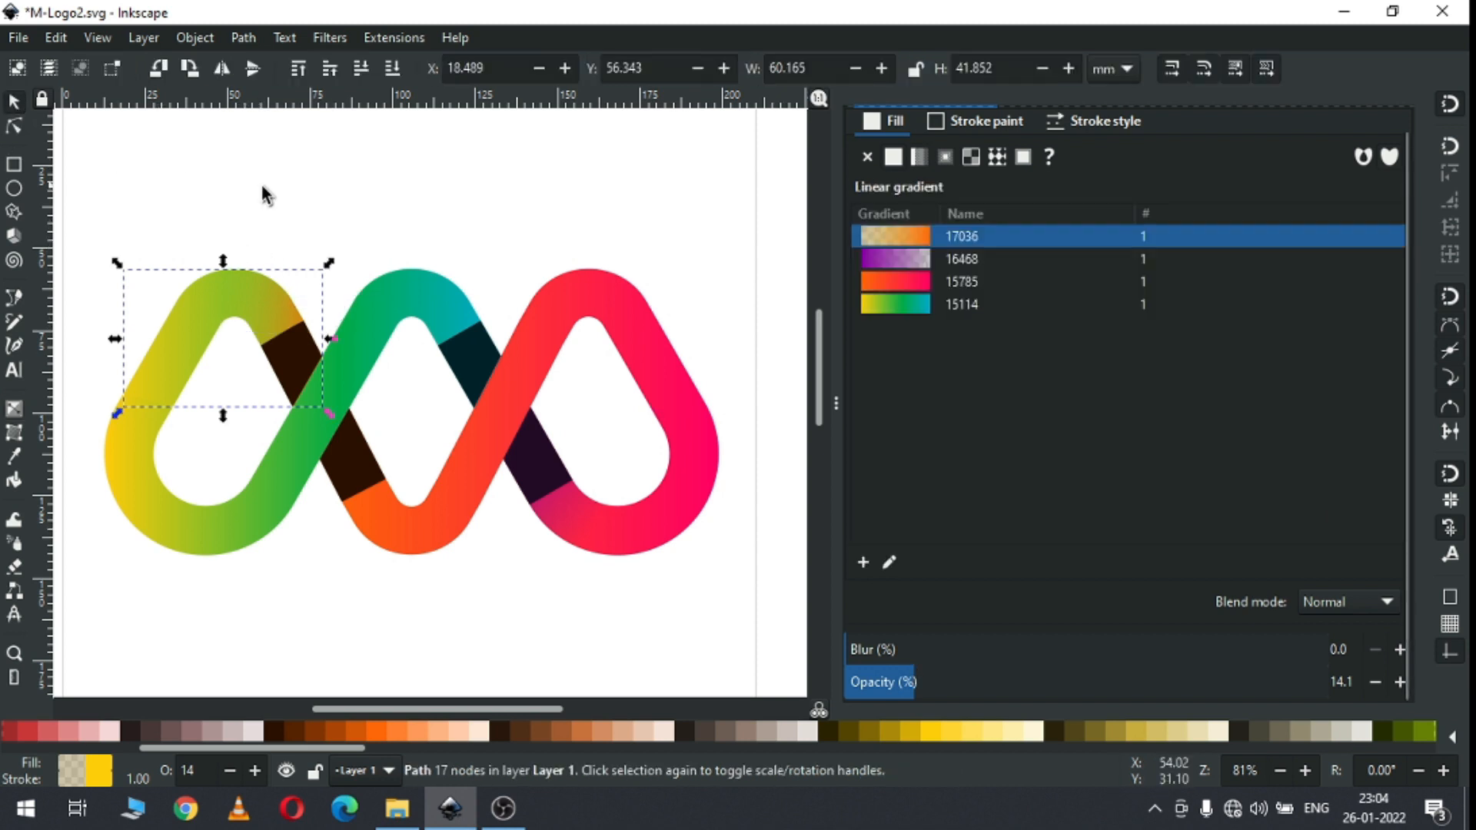
{"action": "left_click", "coordinate": [327, 190]}
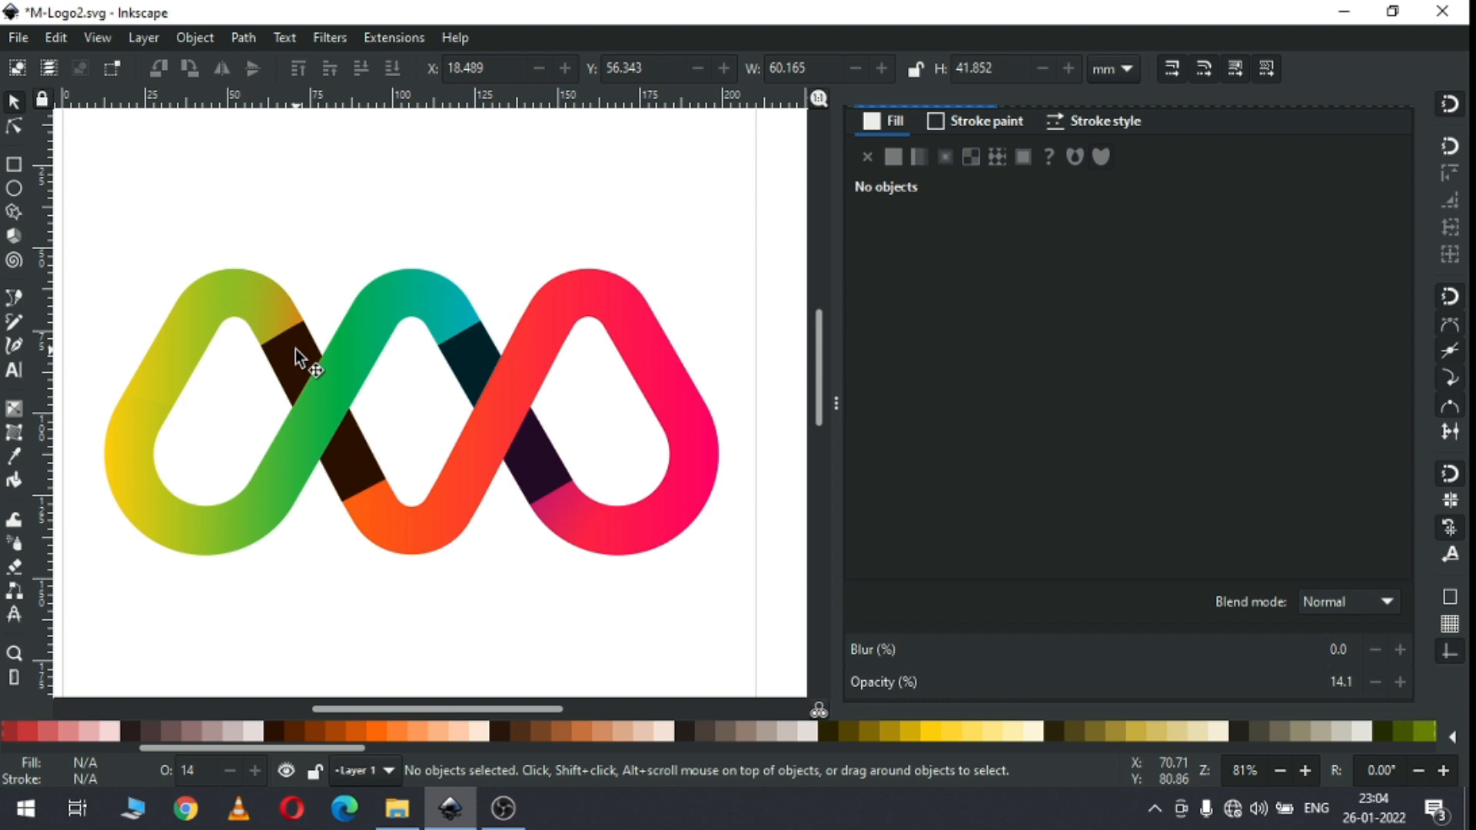
Step: Save the logo document after a closer look at the dark connectors
{"action": "key", "text": "z"}
{"action": "left_click_drag", "start_coordinate": [188, 257], "coordinate": [653, 572]}
{"action": "key", "text": "ctrl+s"}
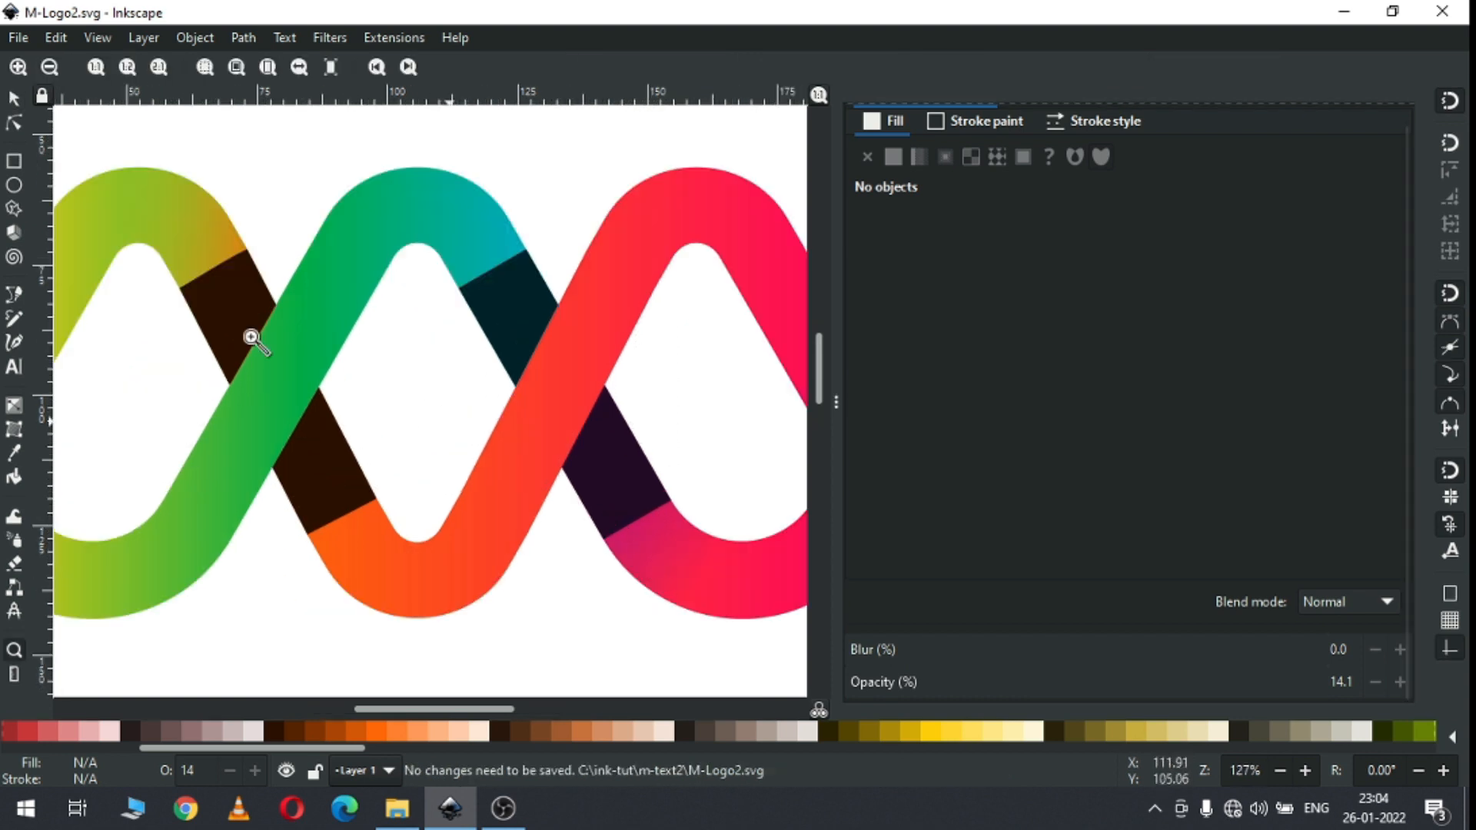
Step: Give the dark brown connector below the green diagonal a linear gradient fill and open that gradient for editing on the canvas
{"action": "left_click", "coordinate": [20, 99]}
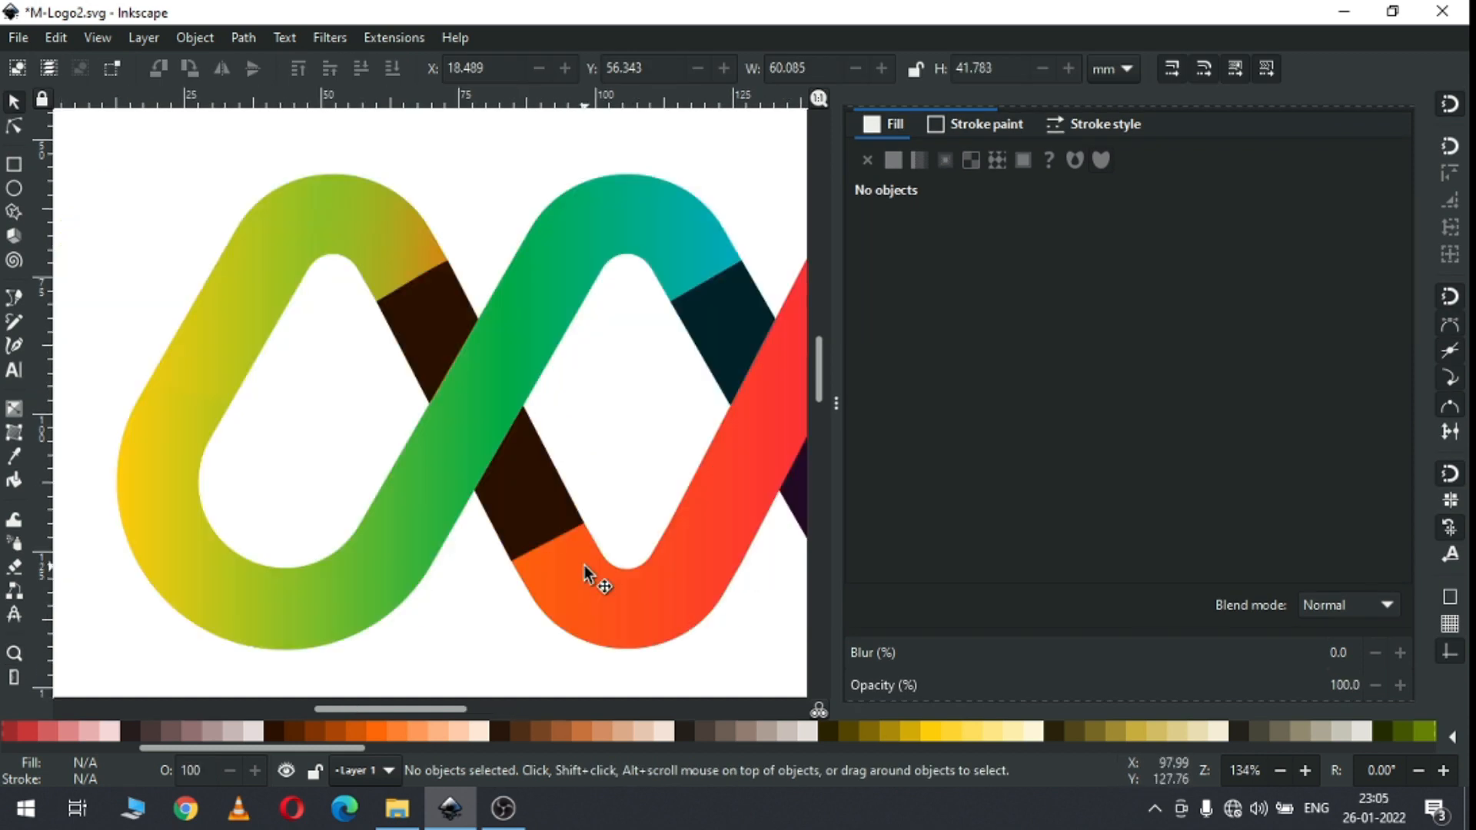
{"action": "left_click", "coordinate": [544, 519]}
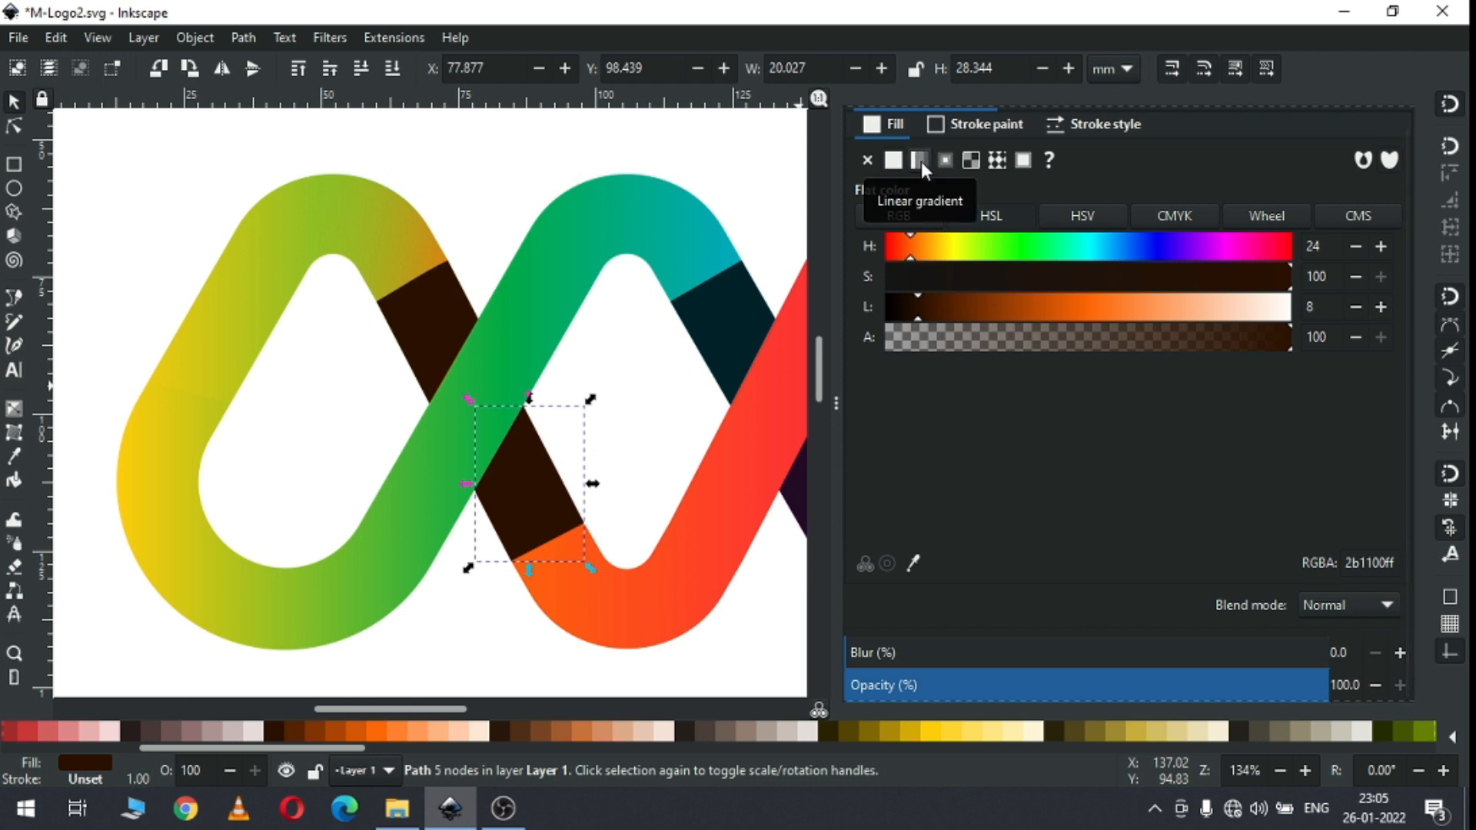
{"action": "left_click", "coordinate": [920, 161]}
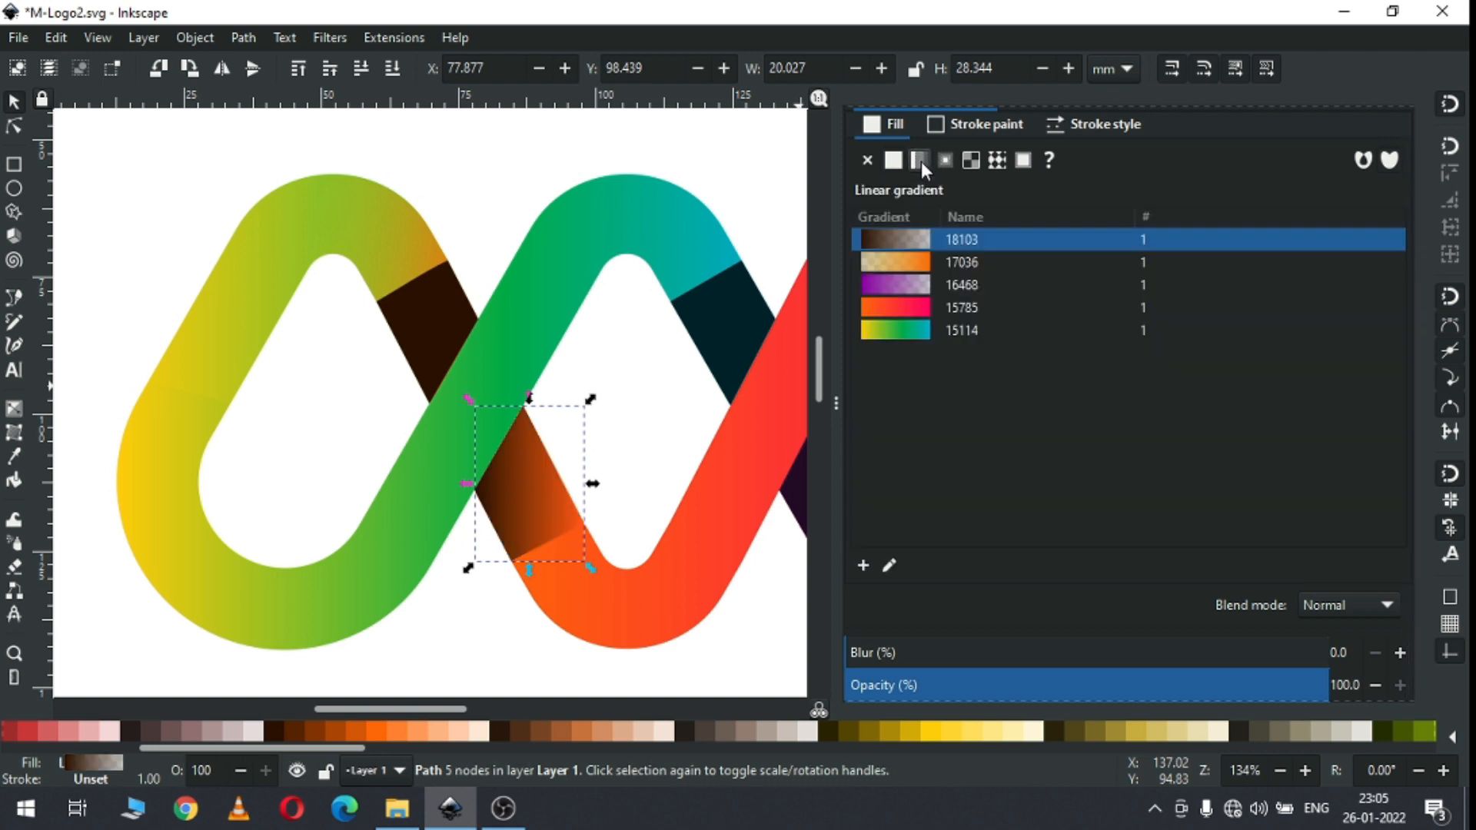
{"action": "left_click", "coordinate": [889, 566]}
{"action": "left_click_drag", "start_coordinate": [476, 491], "coordinate": [484, 442]}
{"action": "key", "text": "z"}
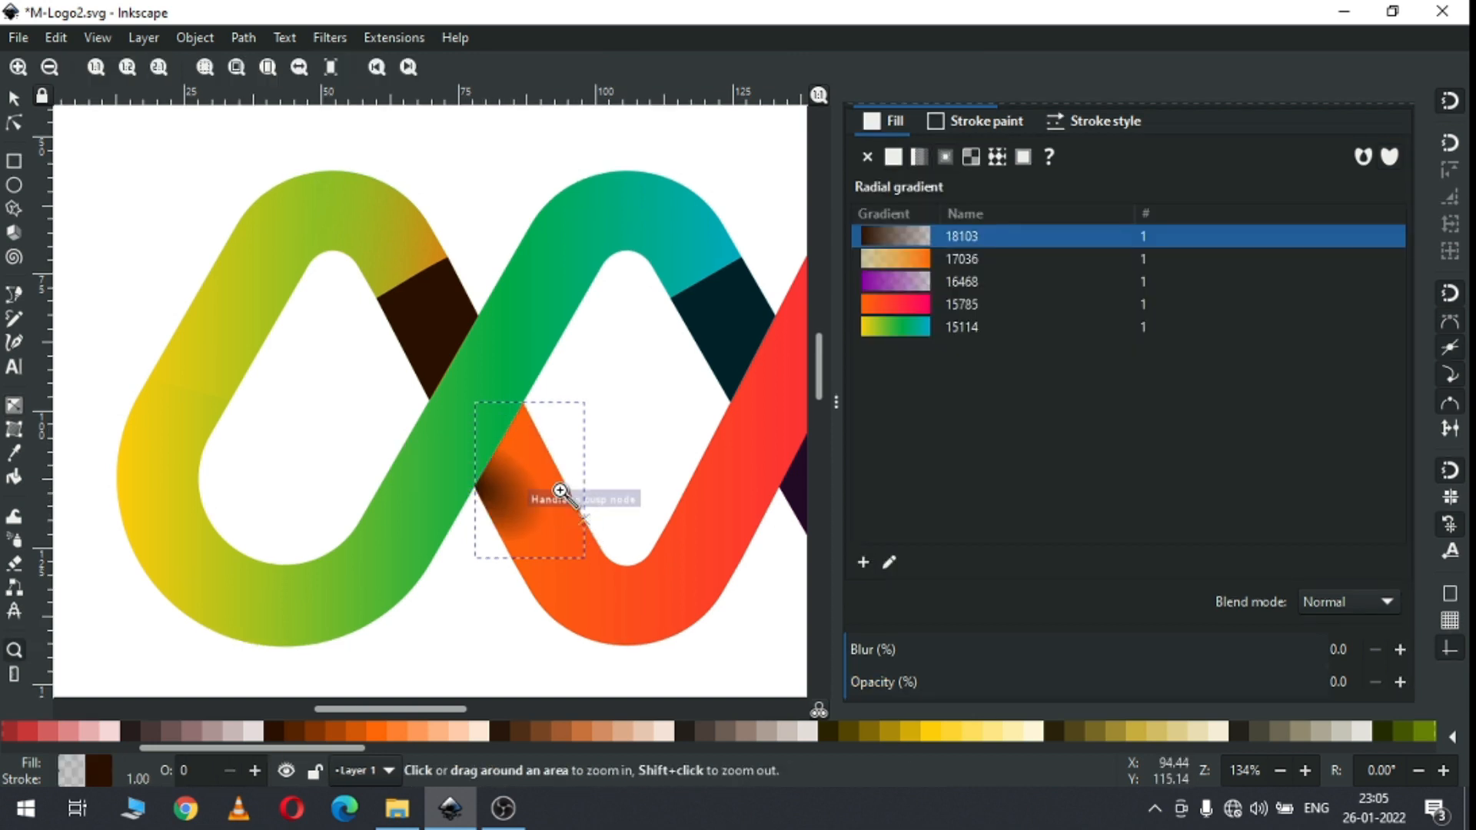
{"action": "left_click", "coordinate": [889, 564]}
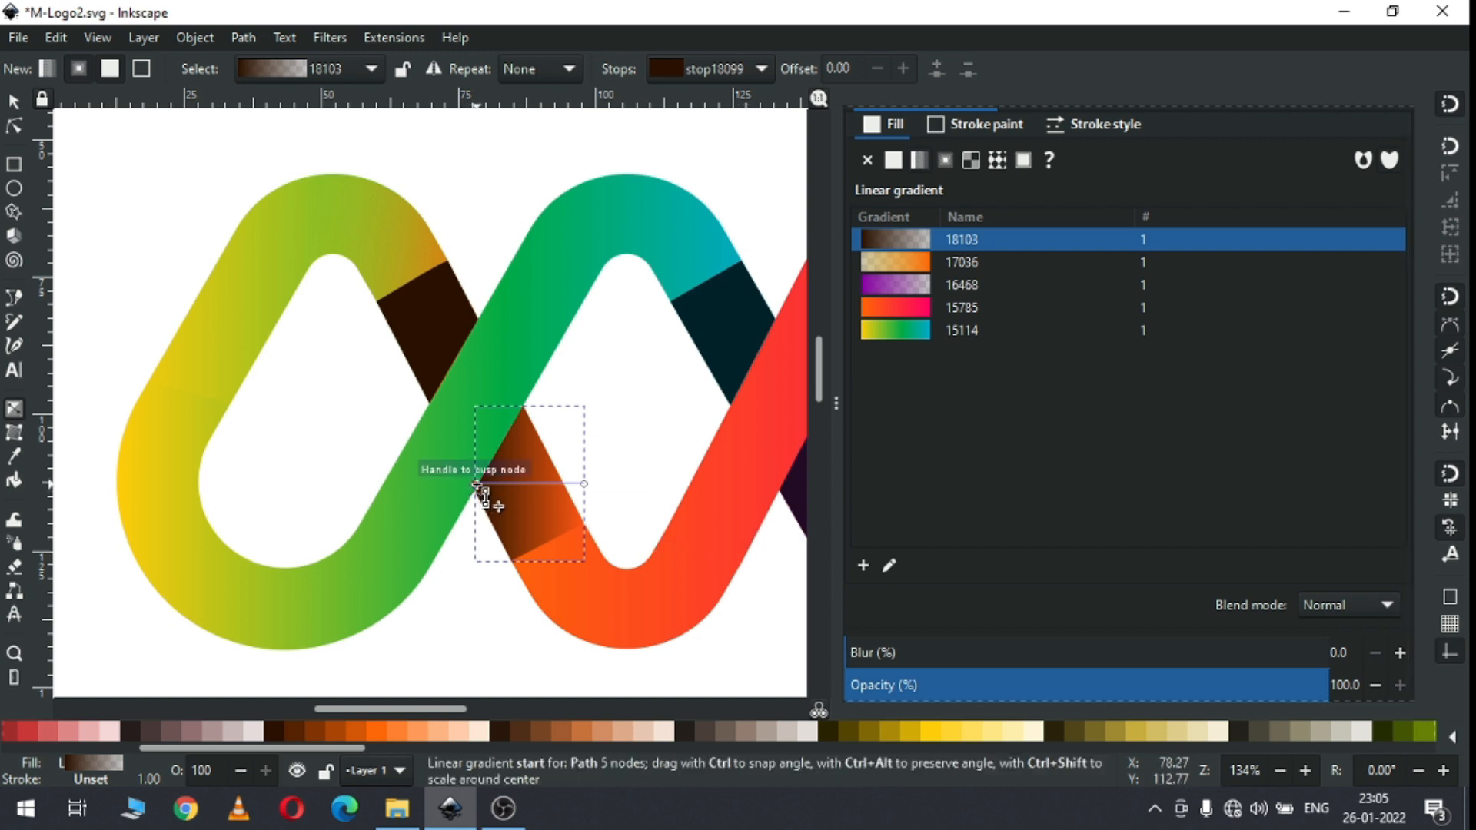
Step: Move the lower brown connector's gradient start handle up onto the green diagonal and its end handle down inside the connector, then deselect
{"action": "left_click_drag", "start_coordinate": [478, 486], "coordinate": [484, 417]}
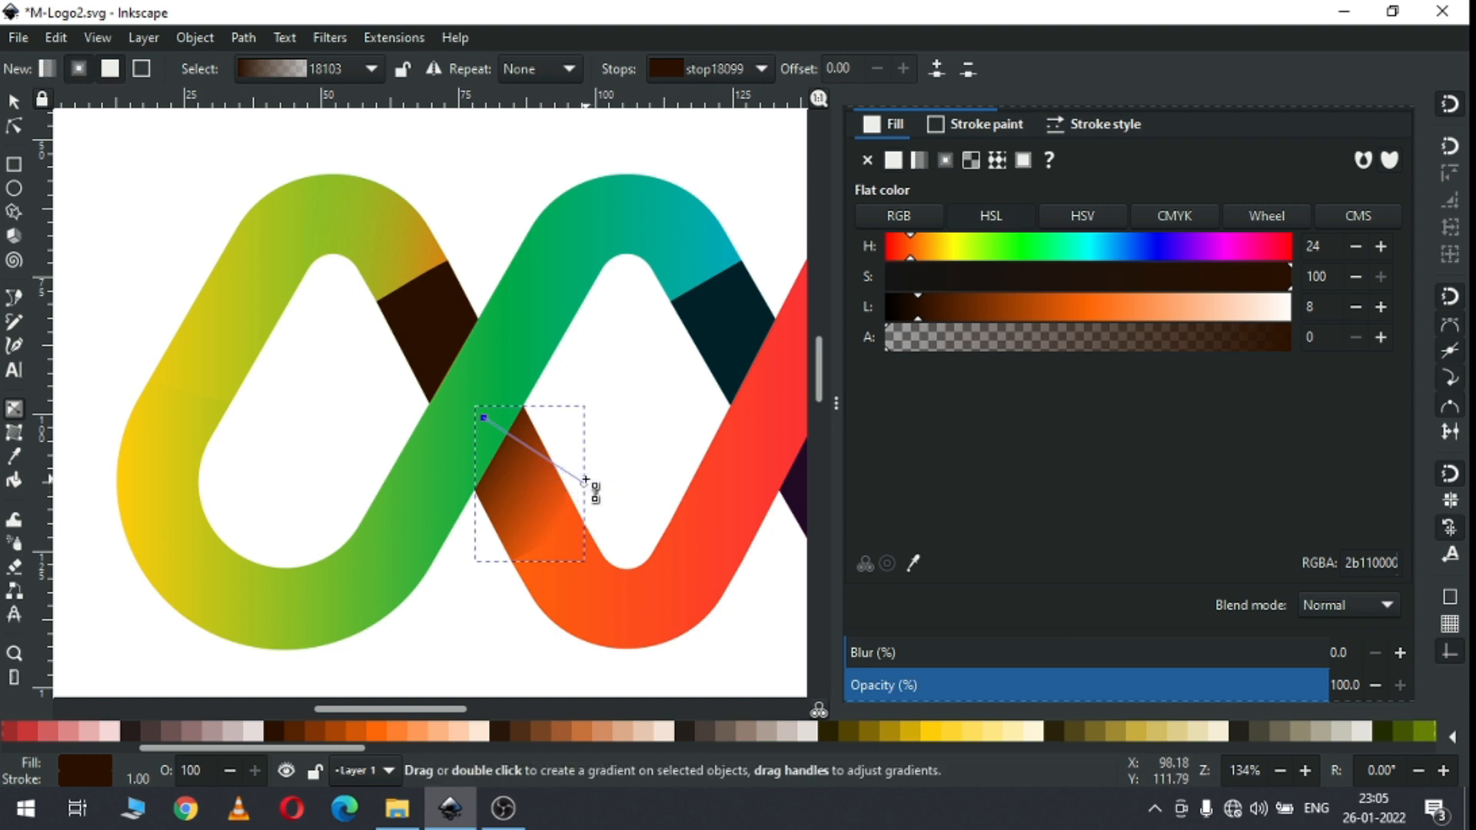
{"action": "left_click_drag", "start_coordinate": [584, 489], "coordinate": [535, 517]}
{"action": "key", "text": "ctrl+z"}
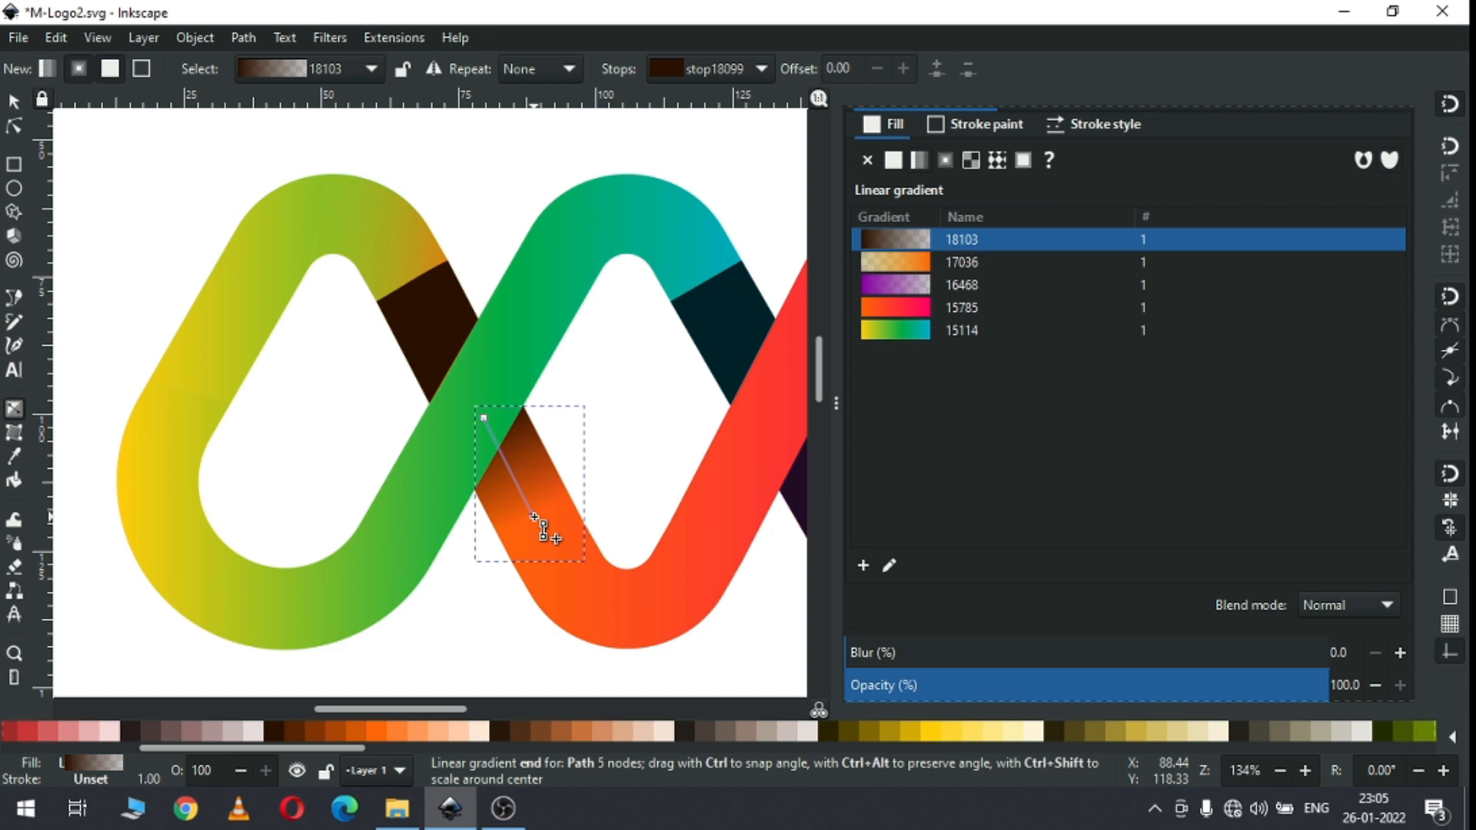
{"action": "left_click", "coordinate": [534, 516]}
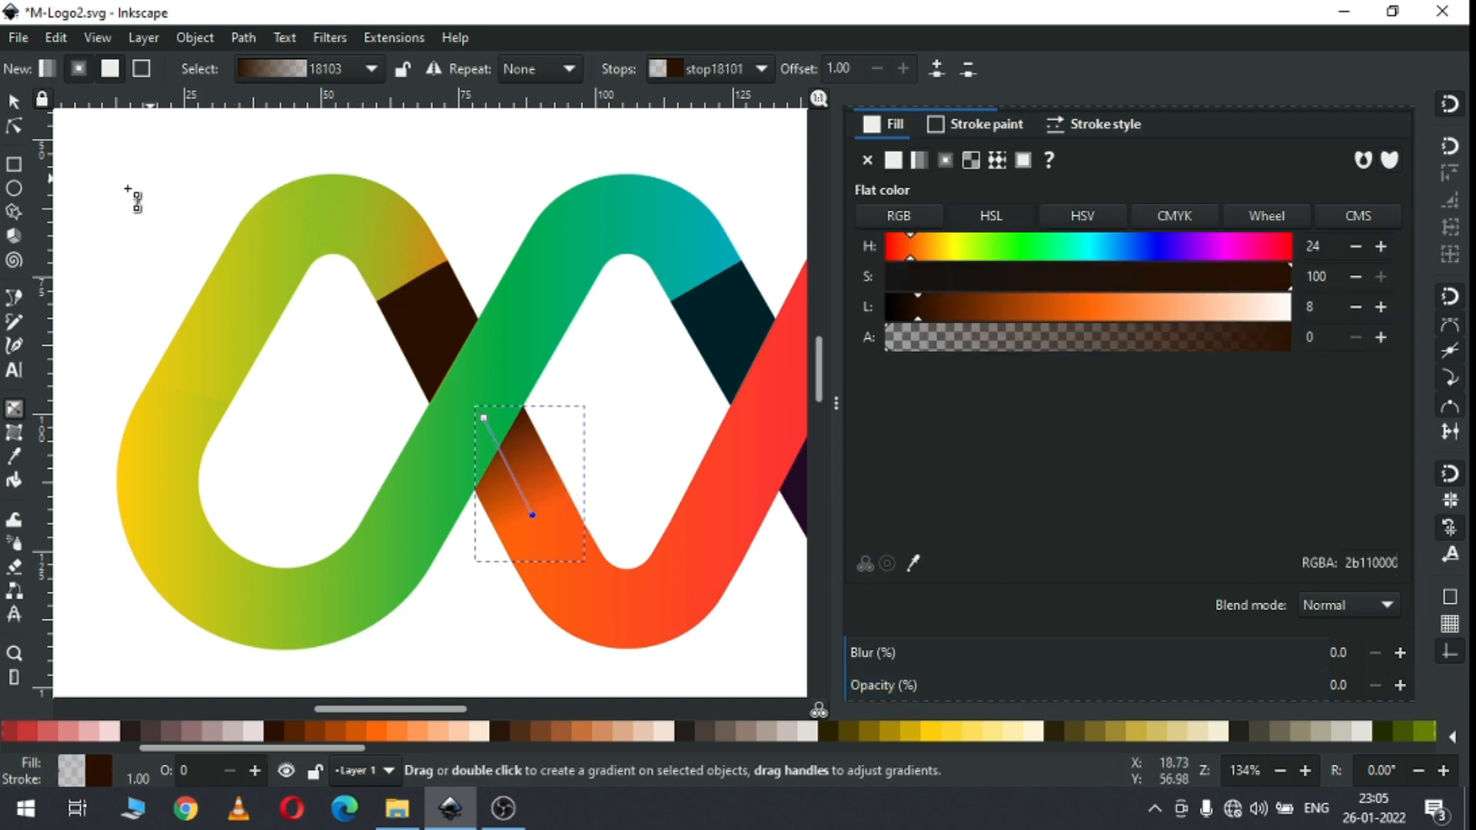
{"action": "left_click", "coordinate": [13, 102]}
{"action": "left_click", "coordinate": [463, 160]}
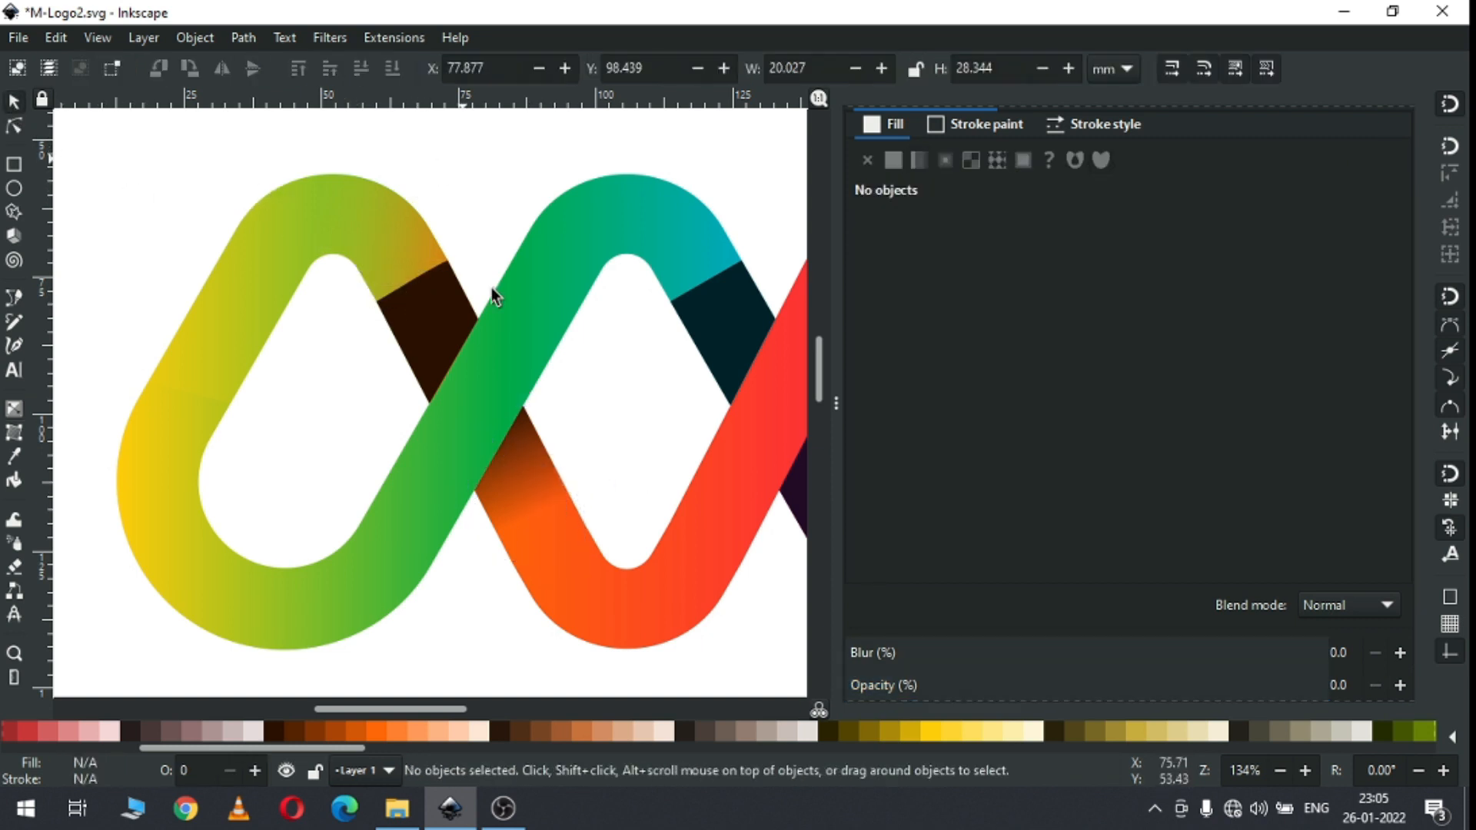
Step: Give the upper brown connector a linear gradient fill running from dark at the green diagonal to transparent towards the arch, then deselect
{"action": "left_click", "coordinate": [450, 327]}
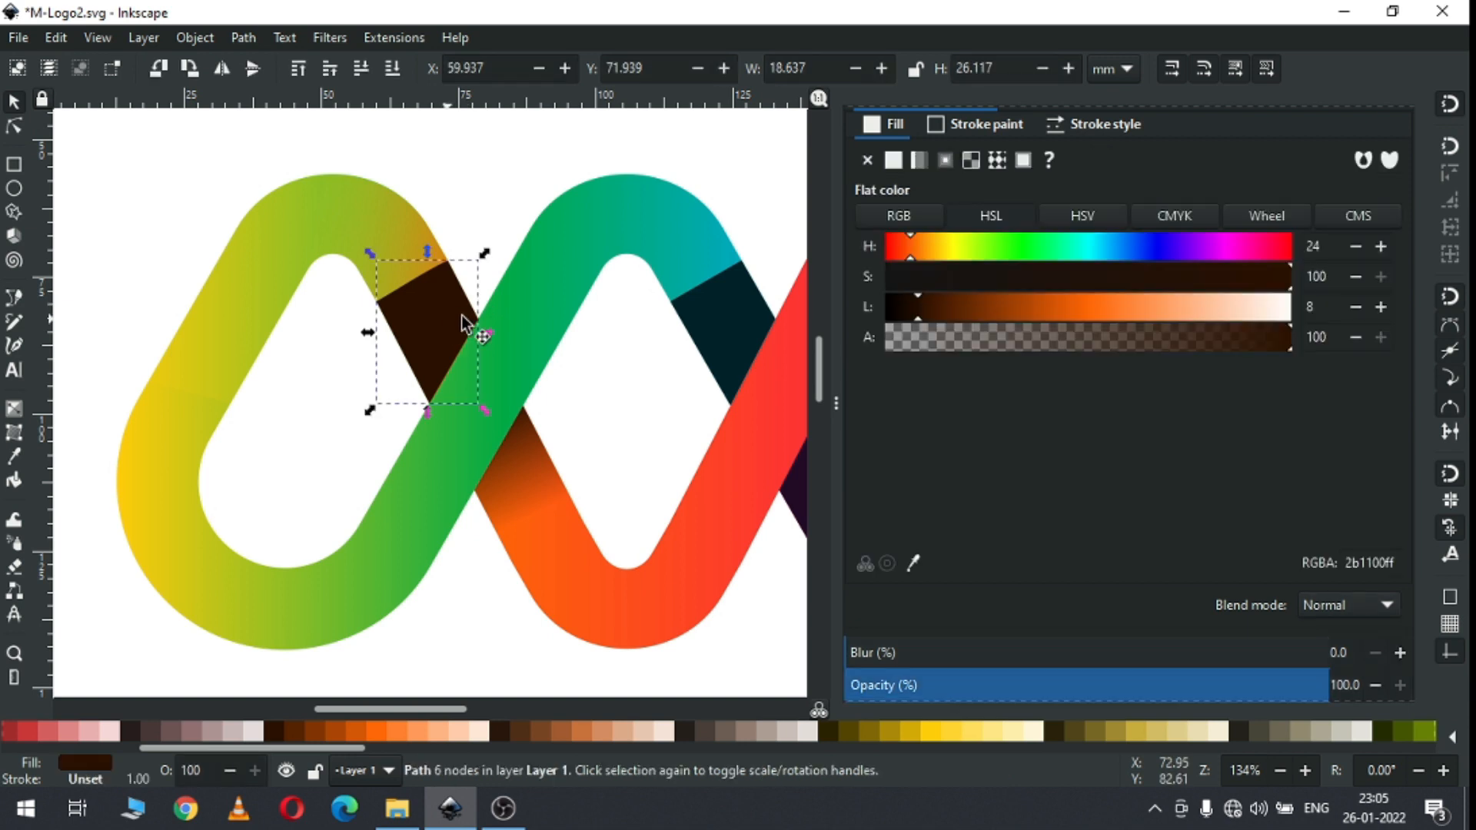
{"action": "left_click", "coordinate": [919, 160]}
{"action": "key", "text": "g"}
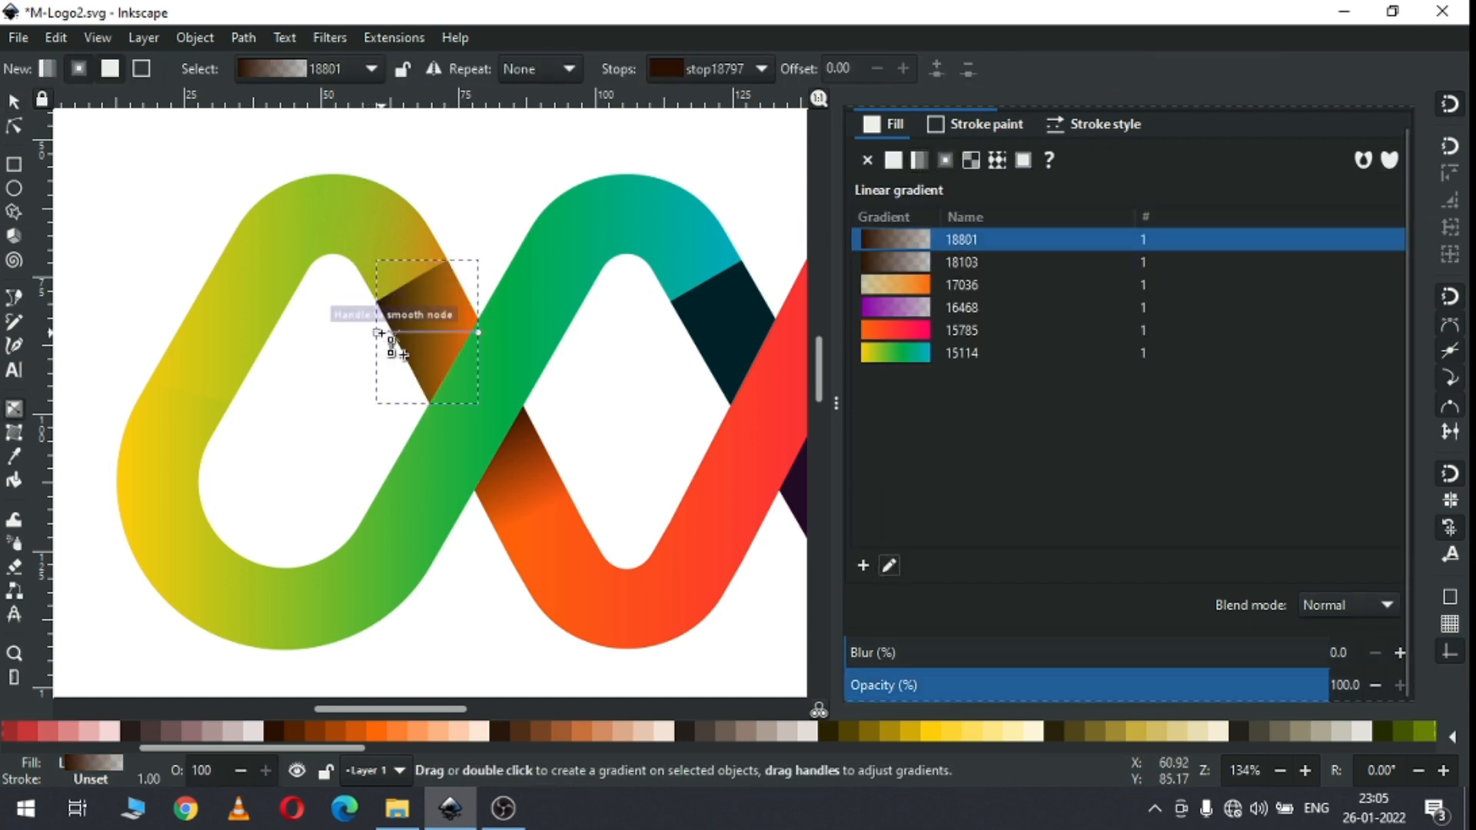
{"action": "left_click_drag", "start_coordinate": [380, 332], "coordinate": [417, 312]}
{"action": "key", "text": "s"}
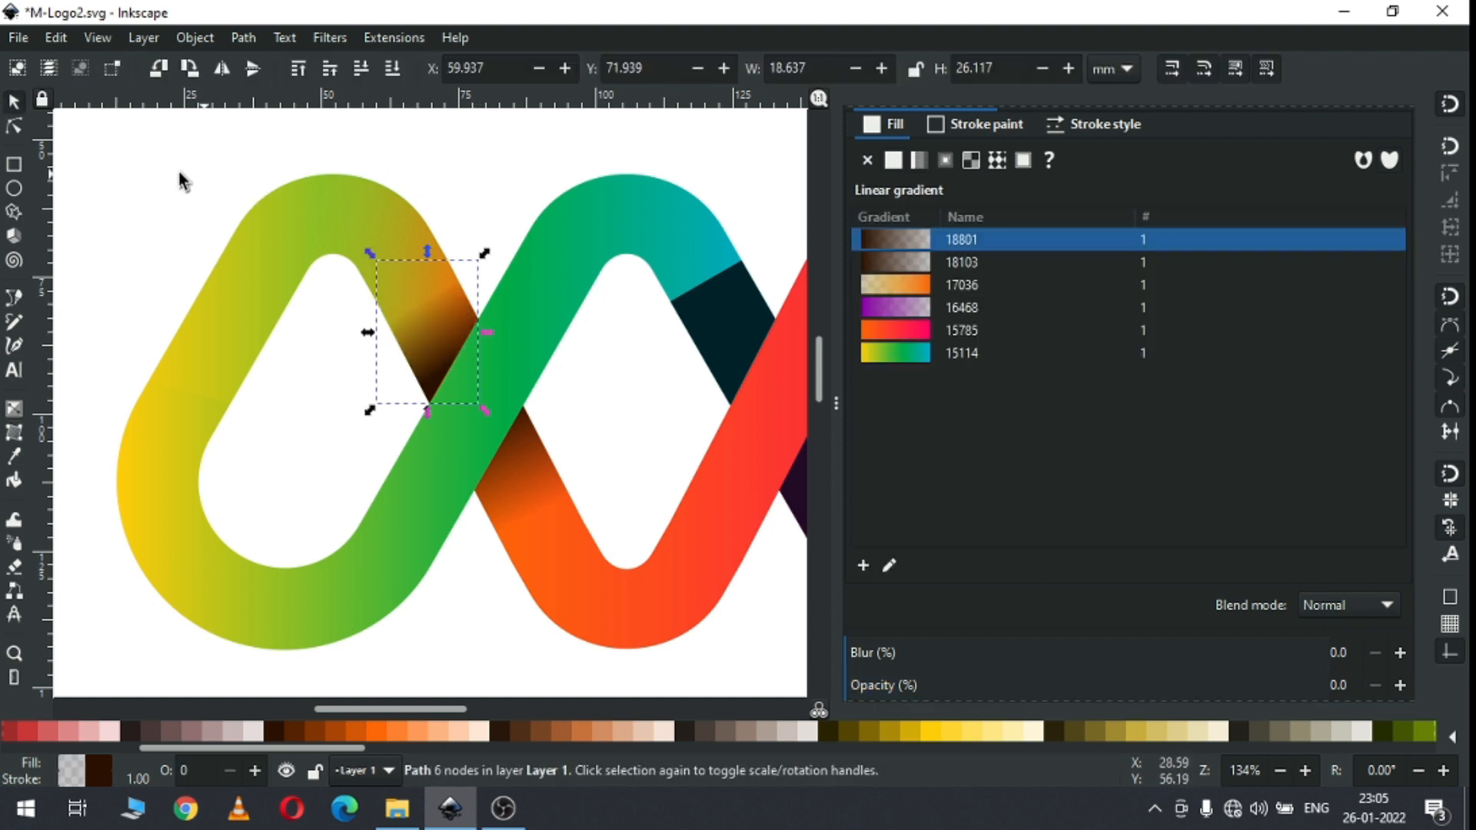
{"action": "left_click", "coordinate": [188, 231]}
Step: Give the dark teal connector a linear gradient fill and open that gradient for editing on the canvas
{"action": "key", "text": "minus"}
{"action": "key", "text": "minus"}
{"action": "key", "text": "minus"}
{"action": "key", "text": "z"}
{"action": "left_click_drag", "start_coordinate": [330, 303], "coordinate": [709, 523]}
{"action": "left_click", "coordinate": [15, 94]}
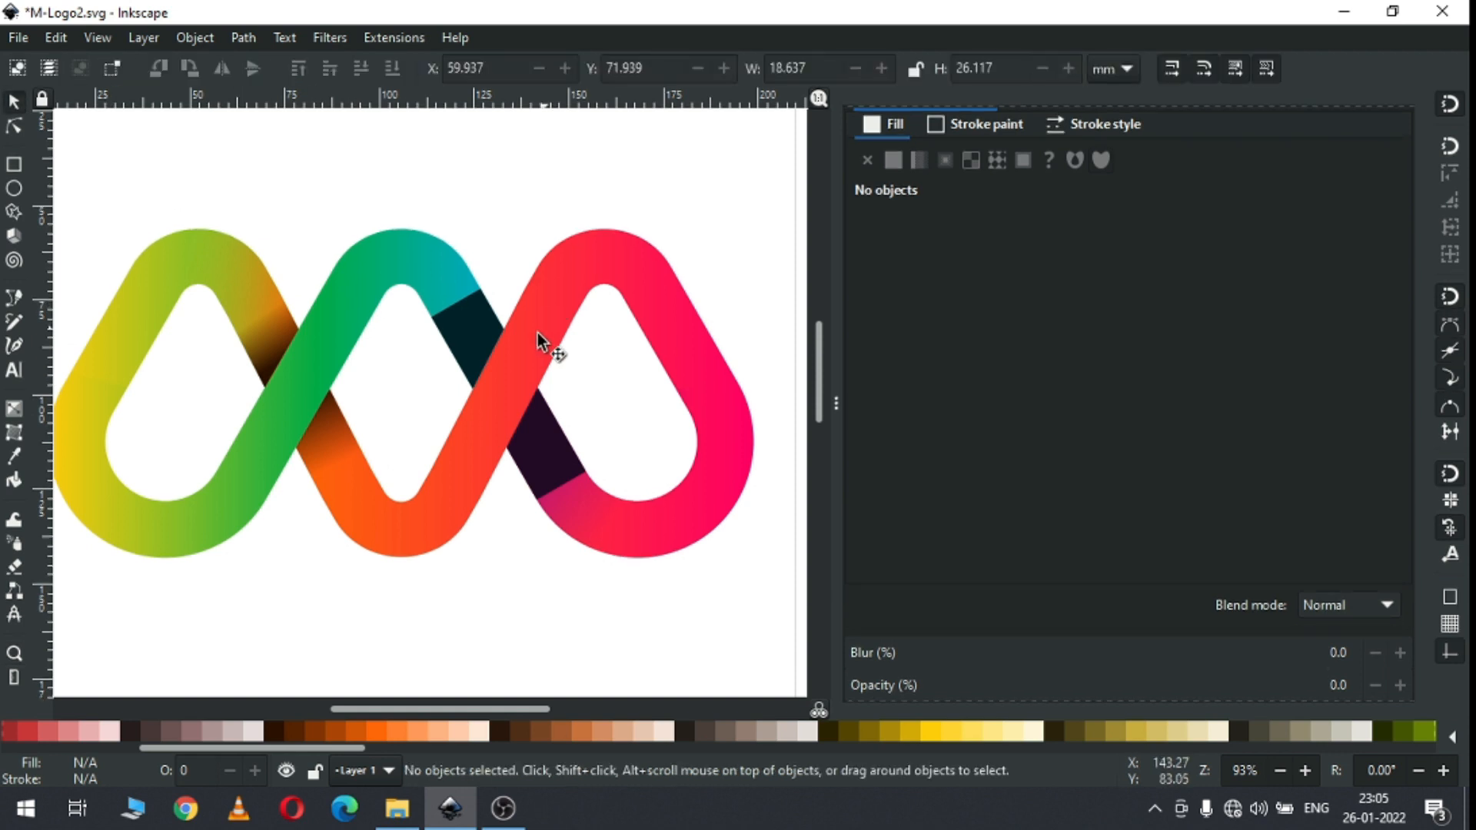
{"action": "left_click", "coordinate": [473, 330]}
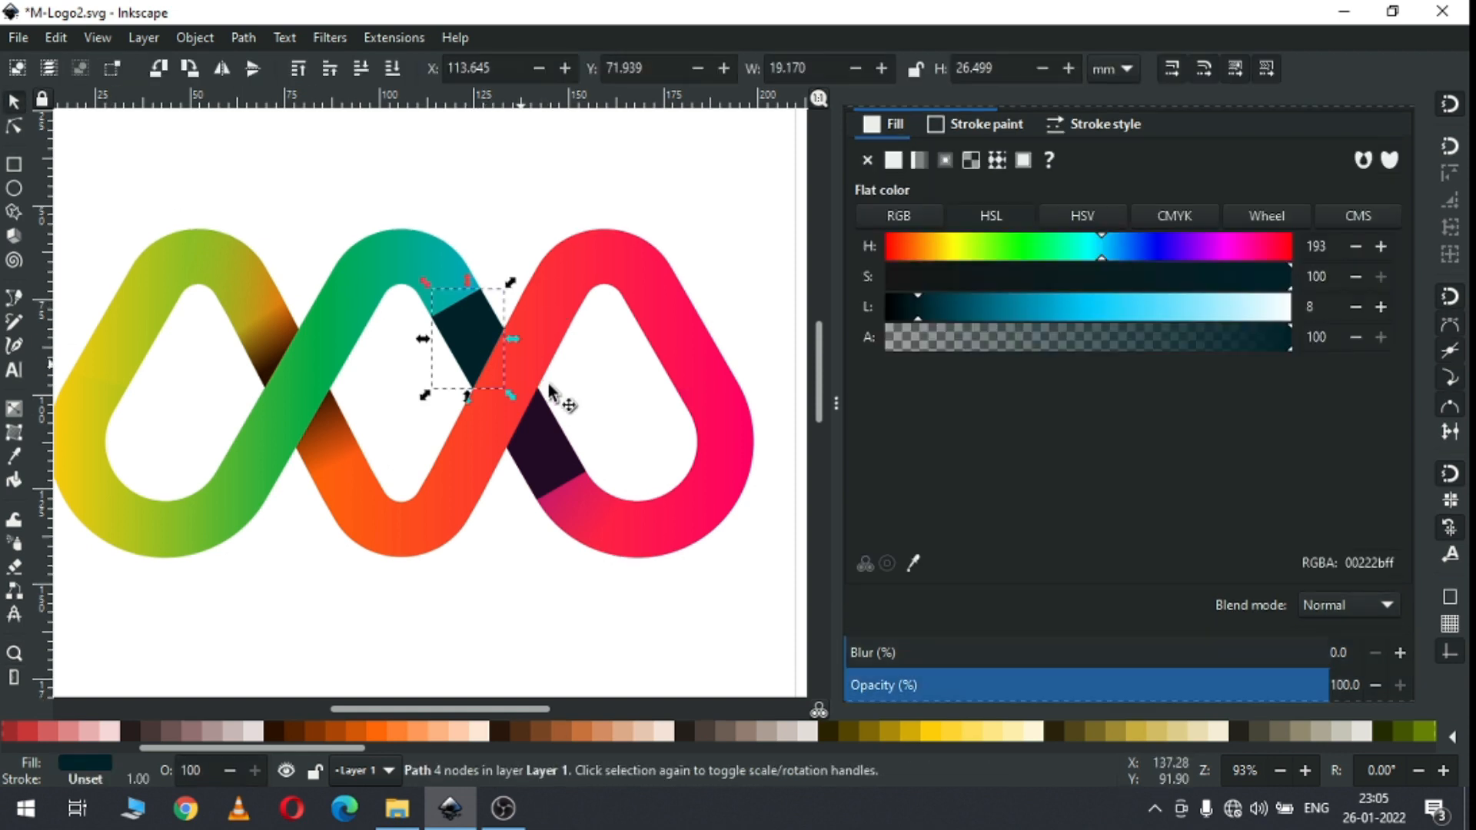
{"action": "left_click", "coordinate": [914, 561]}
{"action": "left_click", "coordinate": [919, 158]}
{"action": "key", "text": "g"}
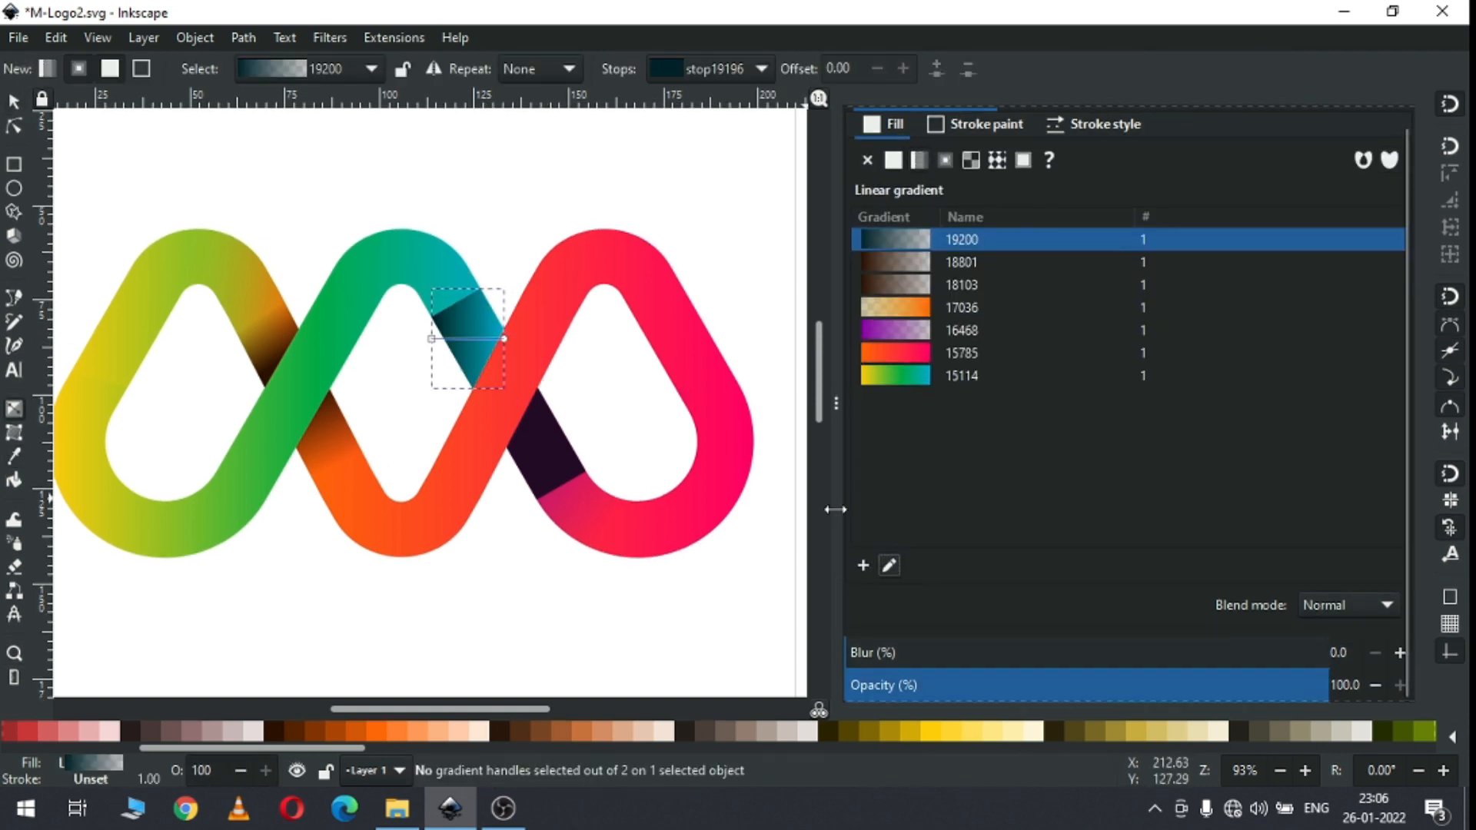
Step: Place the teal connector's gradient start handle at the red diagonal's edge and its end handle near the connector's upper end, then deselect
{"action": "left_click_drag", "start_coordinate": [433, 338], "coordinate": [460, 300]}
{"action": "key", "text": "z"}
{"action": "left_click_drag", "start_coordinate": [613, 185], "coordinate": [454, 377]}
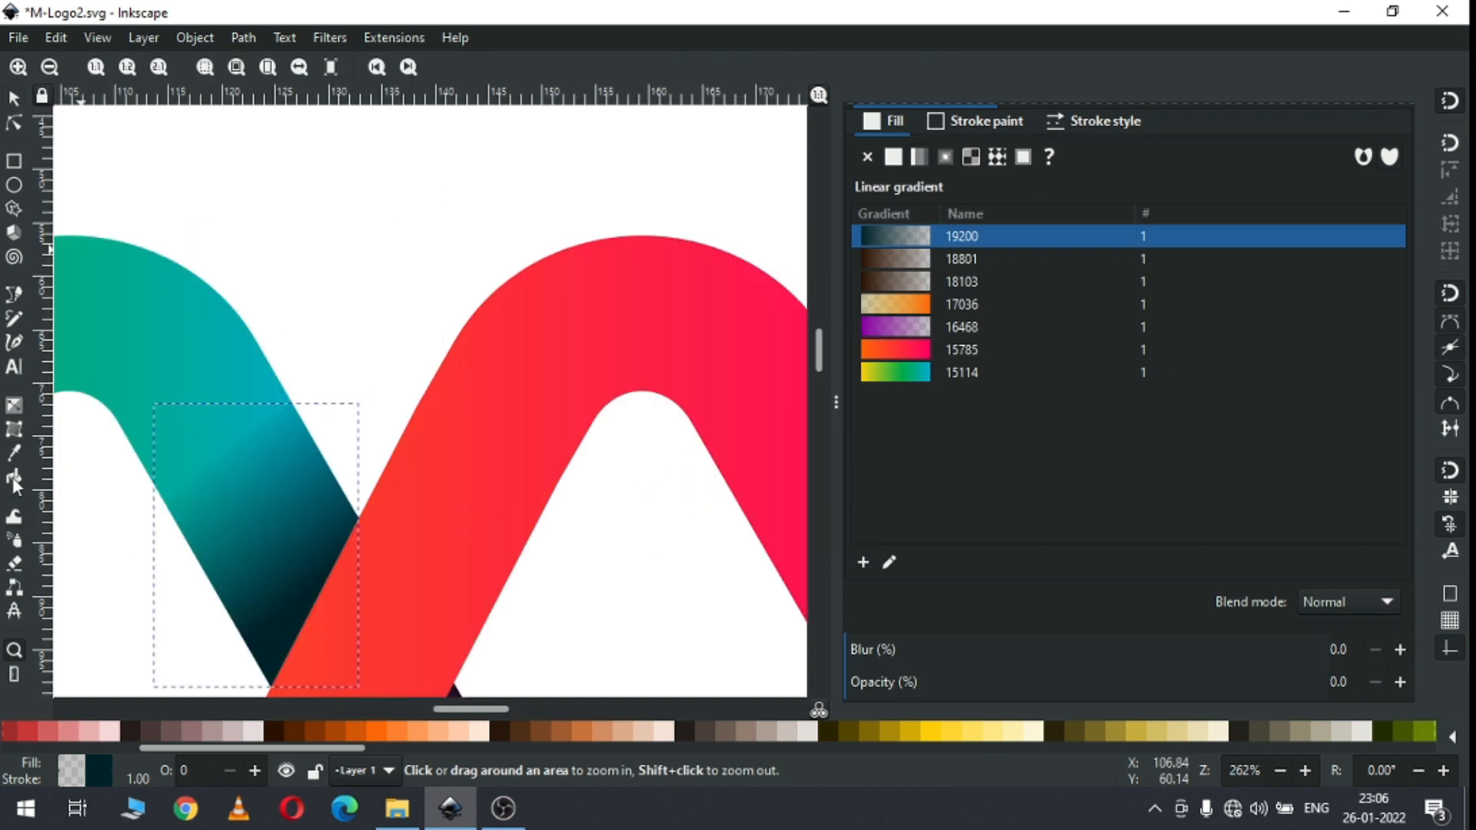
{"action": "left_click", "coordinate": [13, 408]}
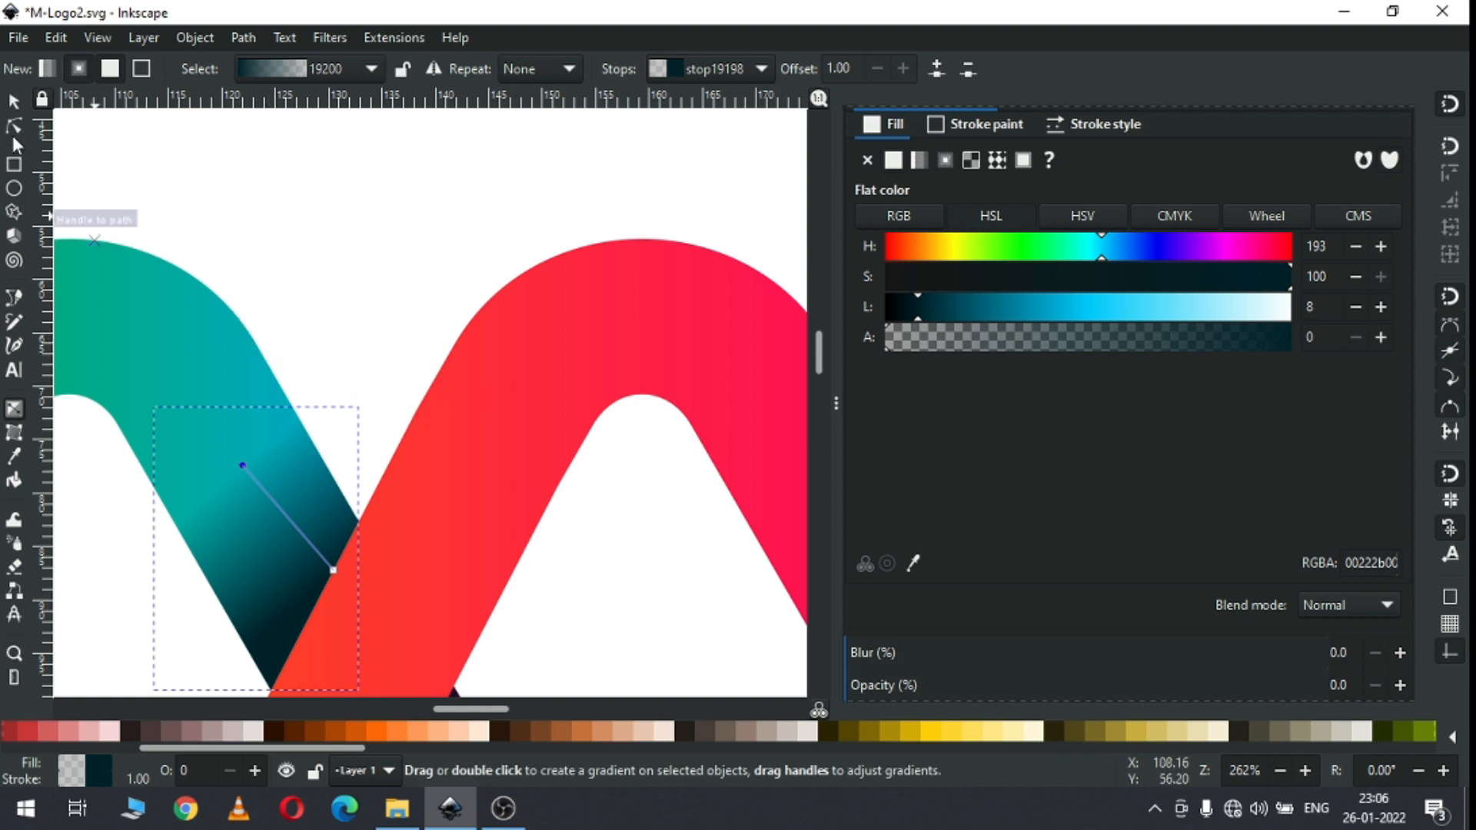
{"action": "left_click", "coordinate": [14, 101]}
{"action": "left_click", "coordinate": [415, 212]}
Step: Give the dark purple connector below the red diagonal a linear gradient fill and open that gradient for editing on the canvas
{"action": "key", "text": "minus"}
{"action": "key", "text": "minus"}
{"action": "key", "text": "minus"}
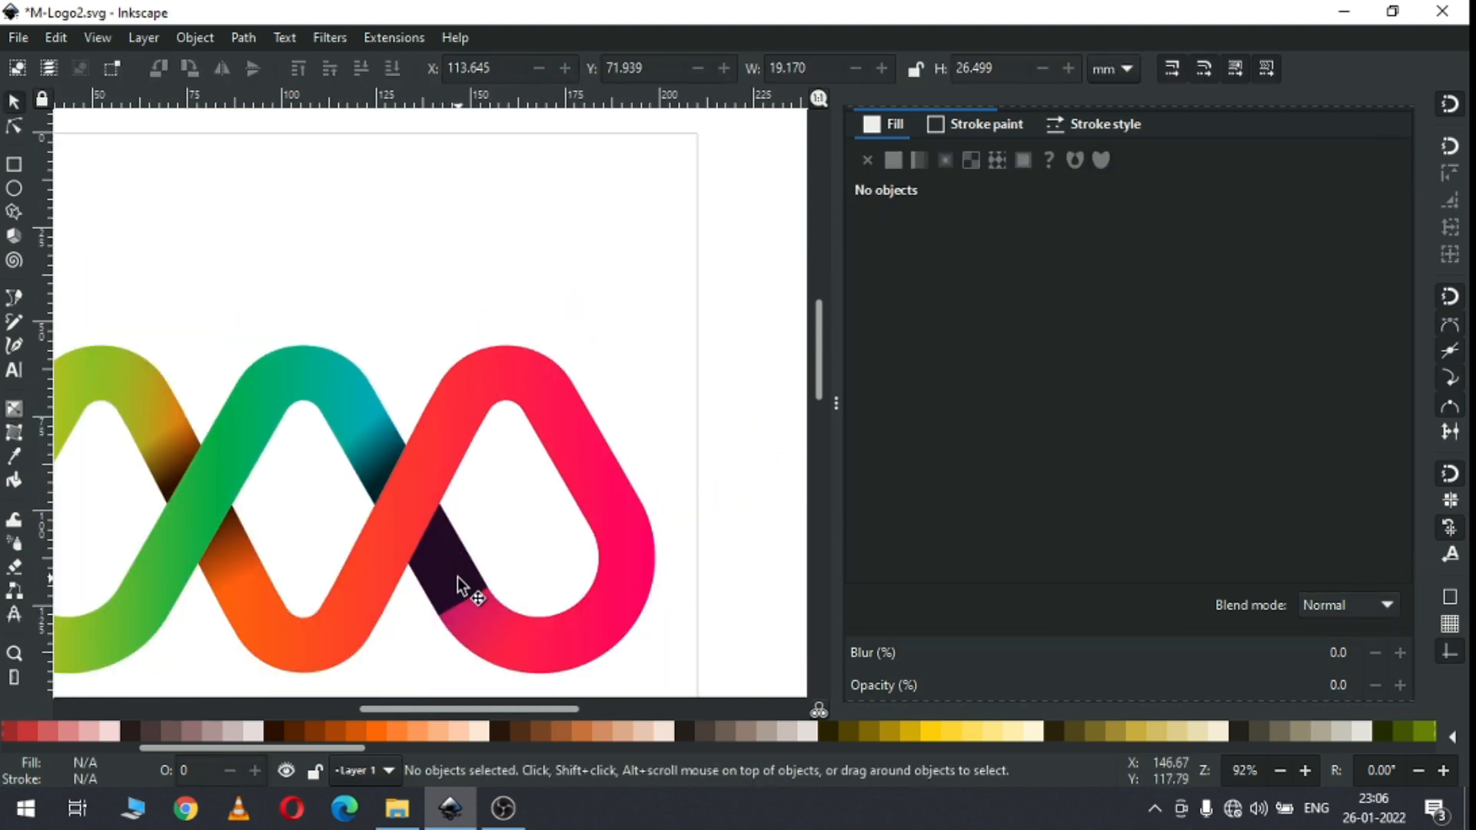
{"action": "left_click", "coordinate": [457, 577]}
{"action": "key", "text": "z"}
{"action": "left_click_drag", "start_coordinate": [342, 462], "coordinate": [550, 647]}
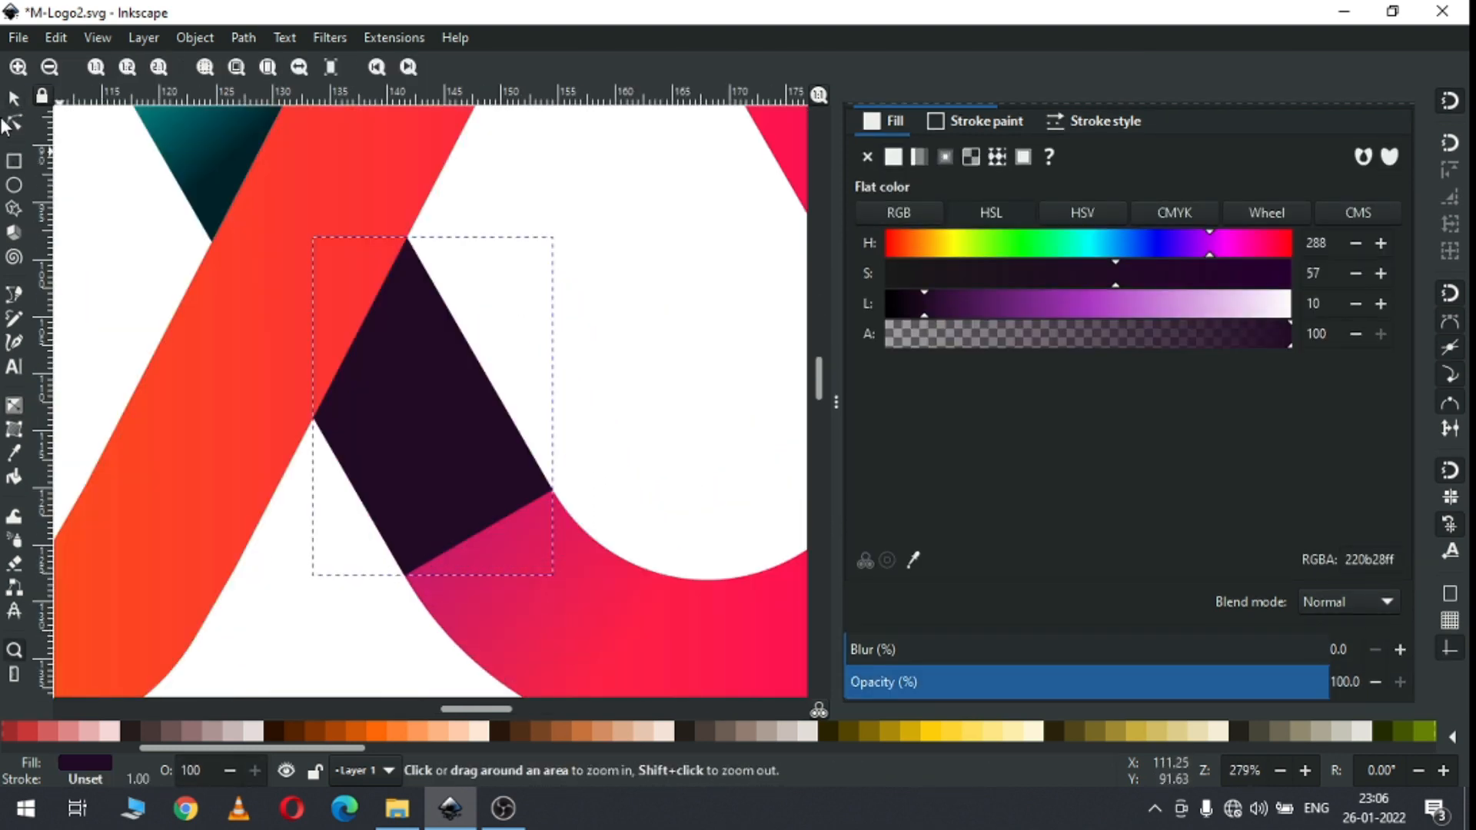
{"action": "left_click", "coordinate": [919, 156]}
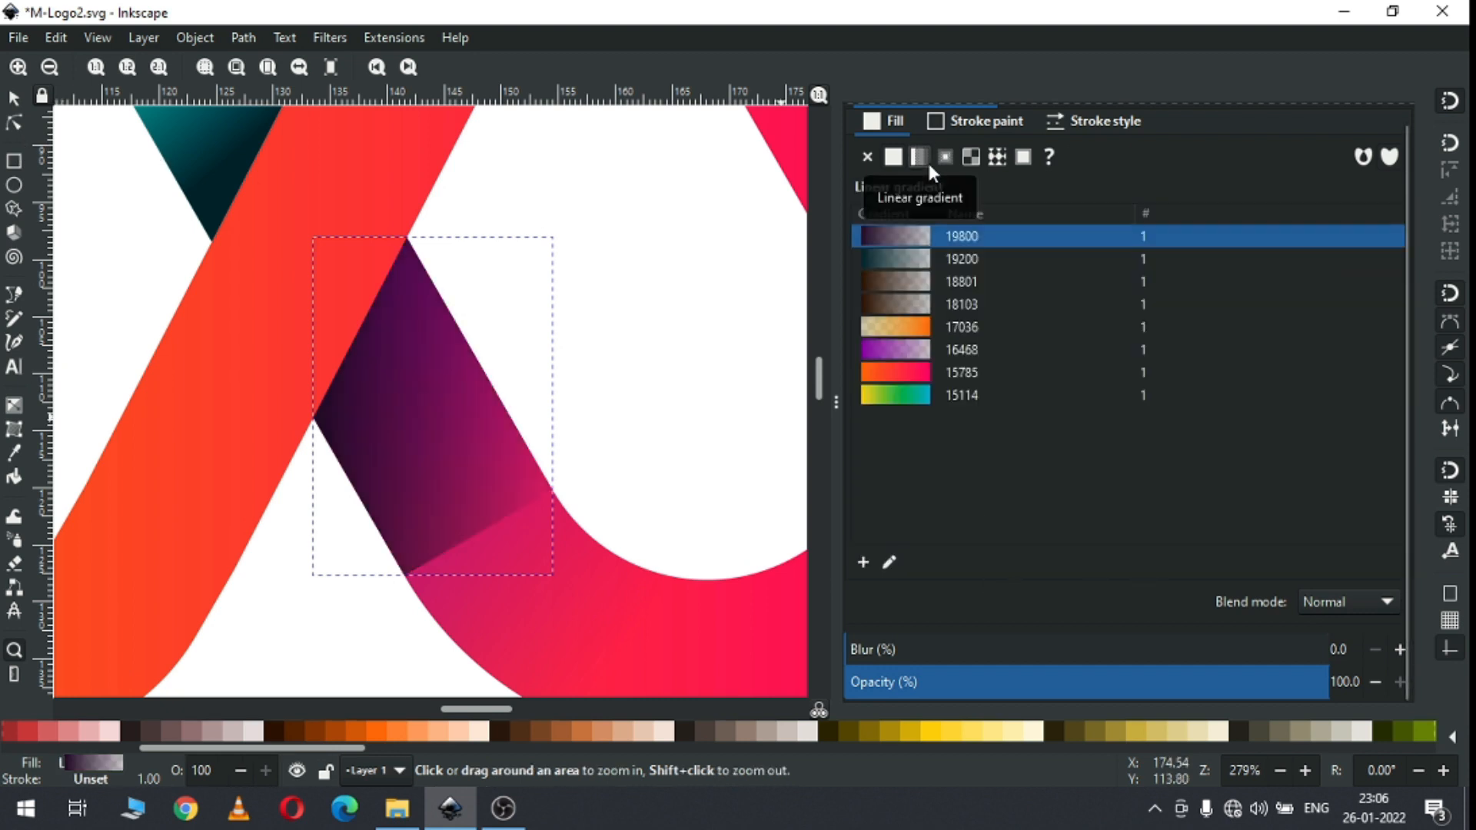
{"action": "left_click", "coordinate": [889, 564]}
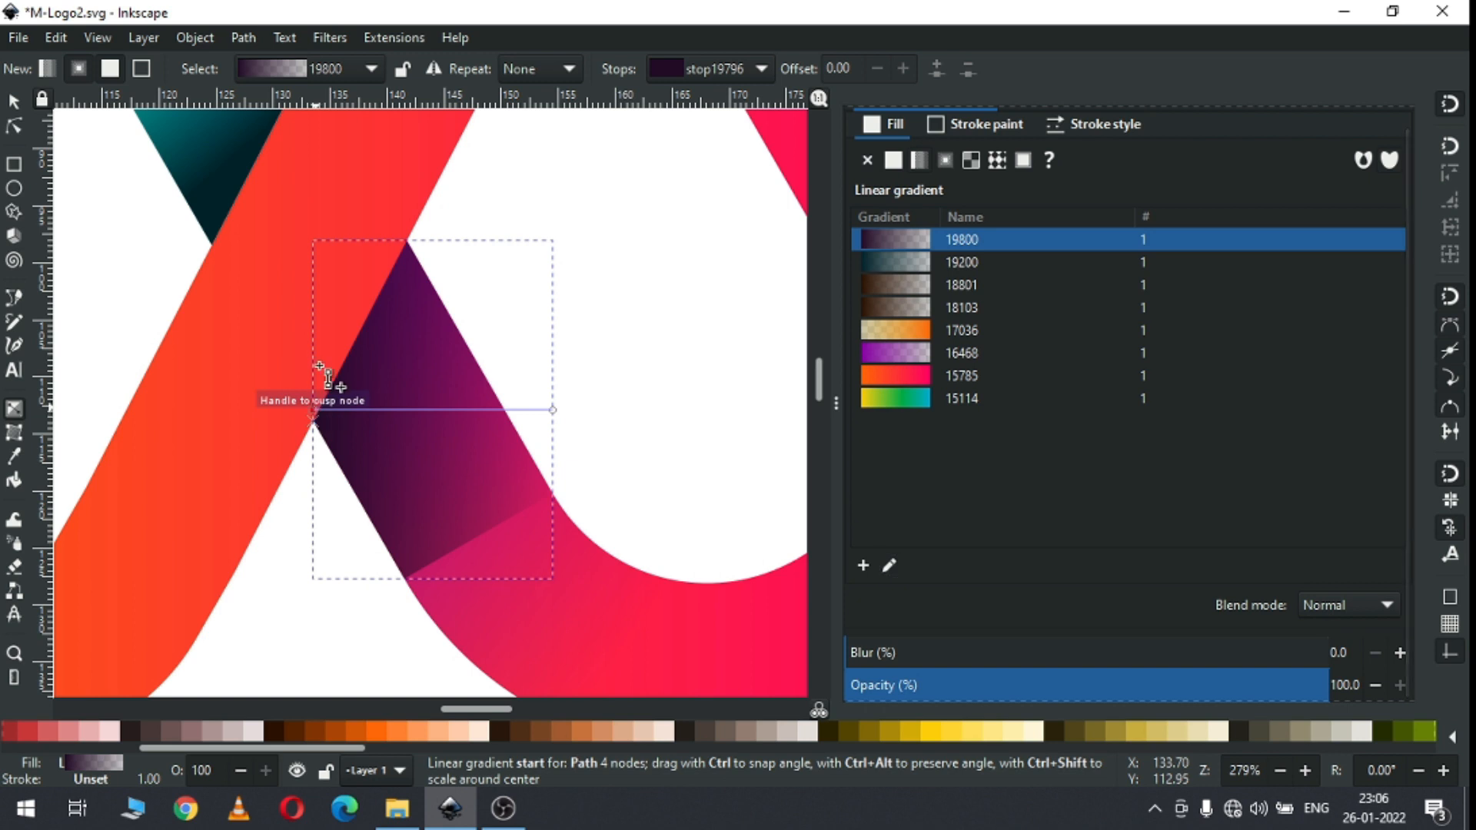
Step: Move the purple connector's gradient start handle to the red diagonal's edge and its end handle down along the connector, then deselect
{"action": "left_click_drag", "start_coordinate": [320, 367], "coordinate": [366, 310]}
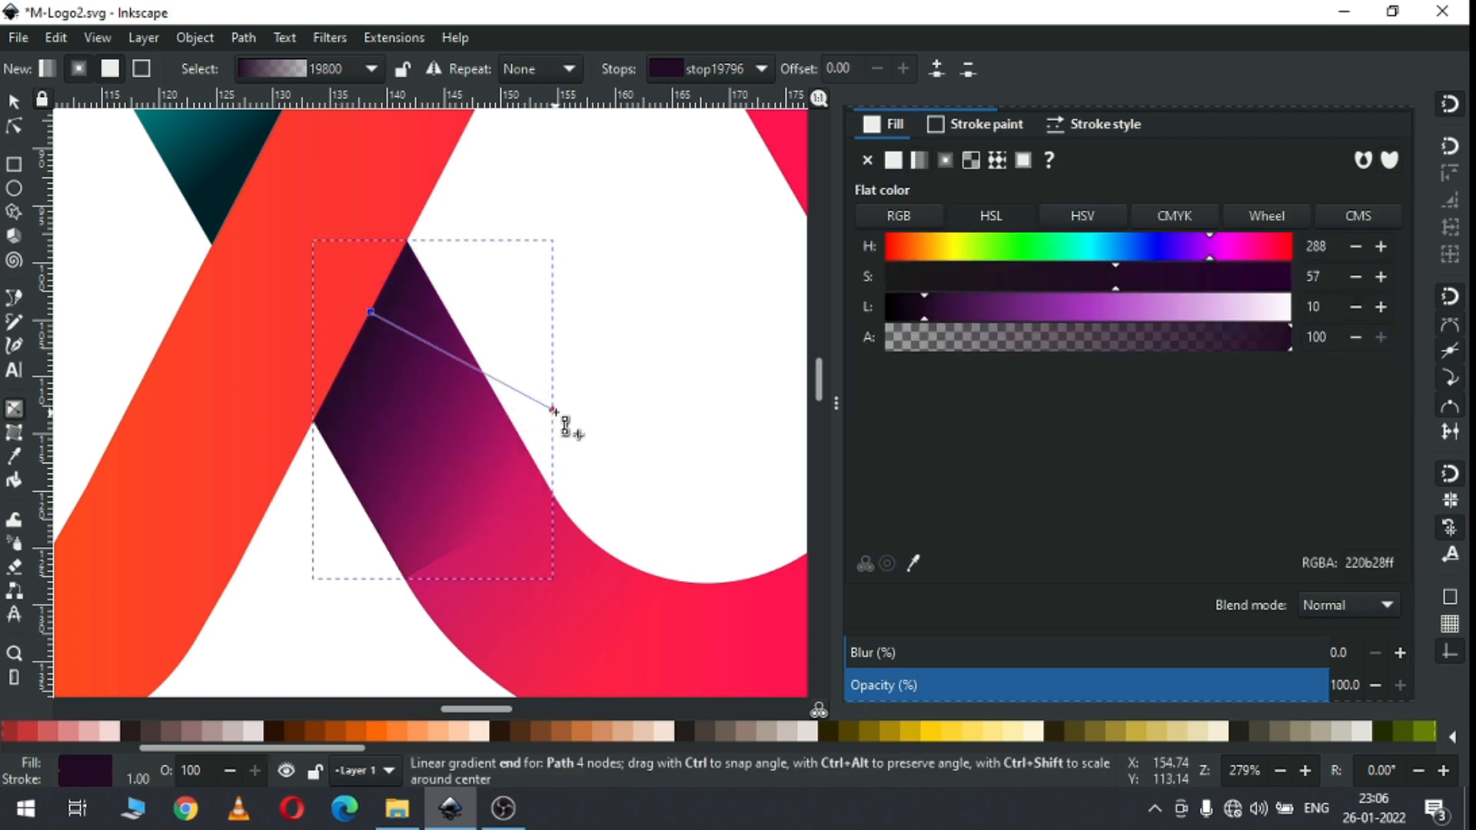
{"action": "mouse_move", "coordinate": [550, 410]}
{"action": "left_mouse_down"}
{"action": "mouse_move", "coordinate": [474, 438]}
{"action": "mouse_move", "coordinate": [467, 424]}
{"action": "mouse_move", "coordinate": [457, 457]}
{"action": "left_mouse_up"}
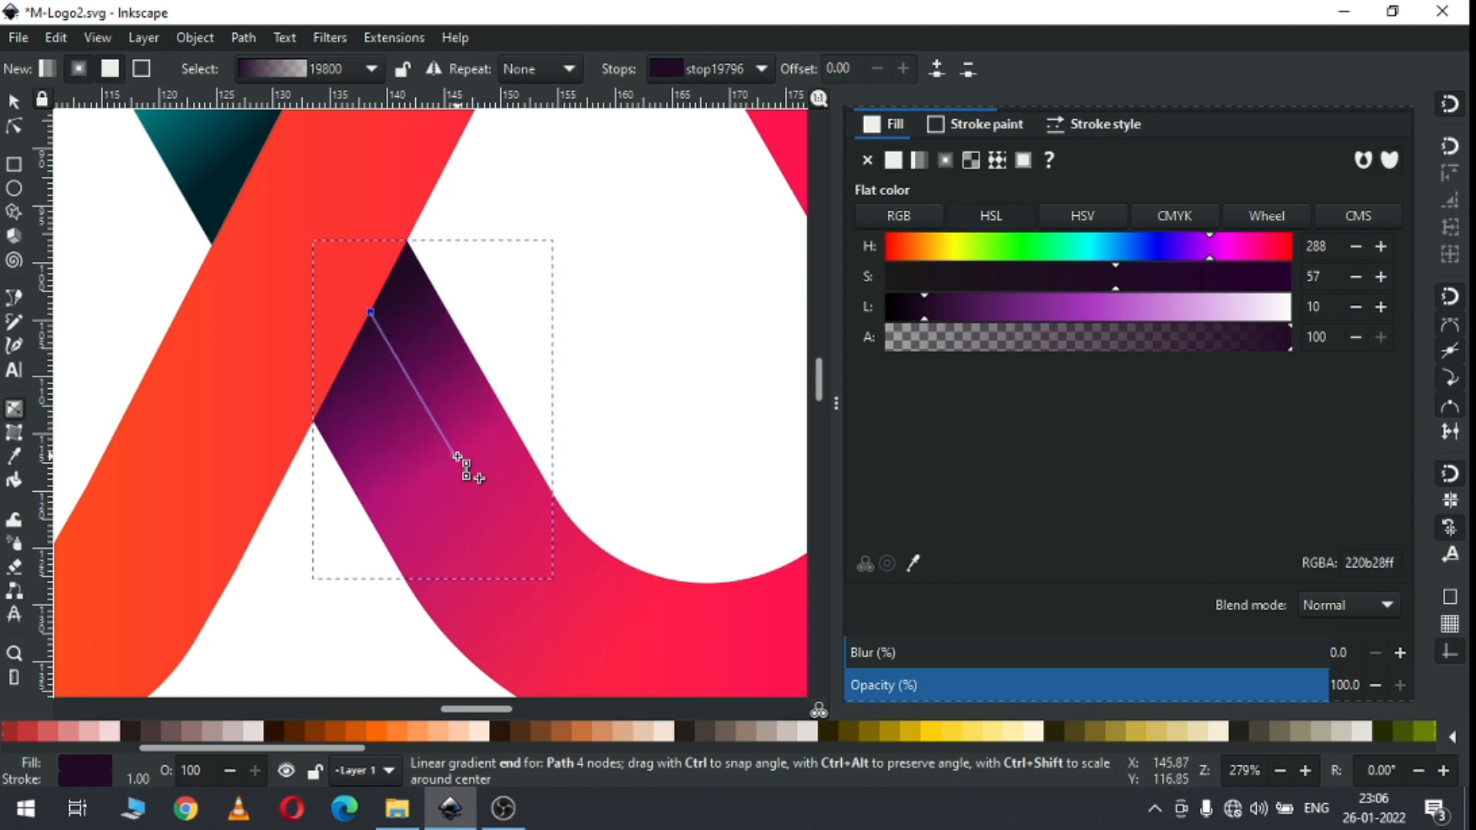
{"action": "left_click", "coordinate": [454, 456]}
{"action": "left_click", "coordinate": [15, 105]}
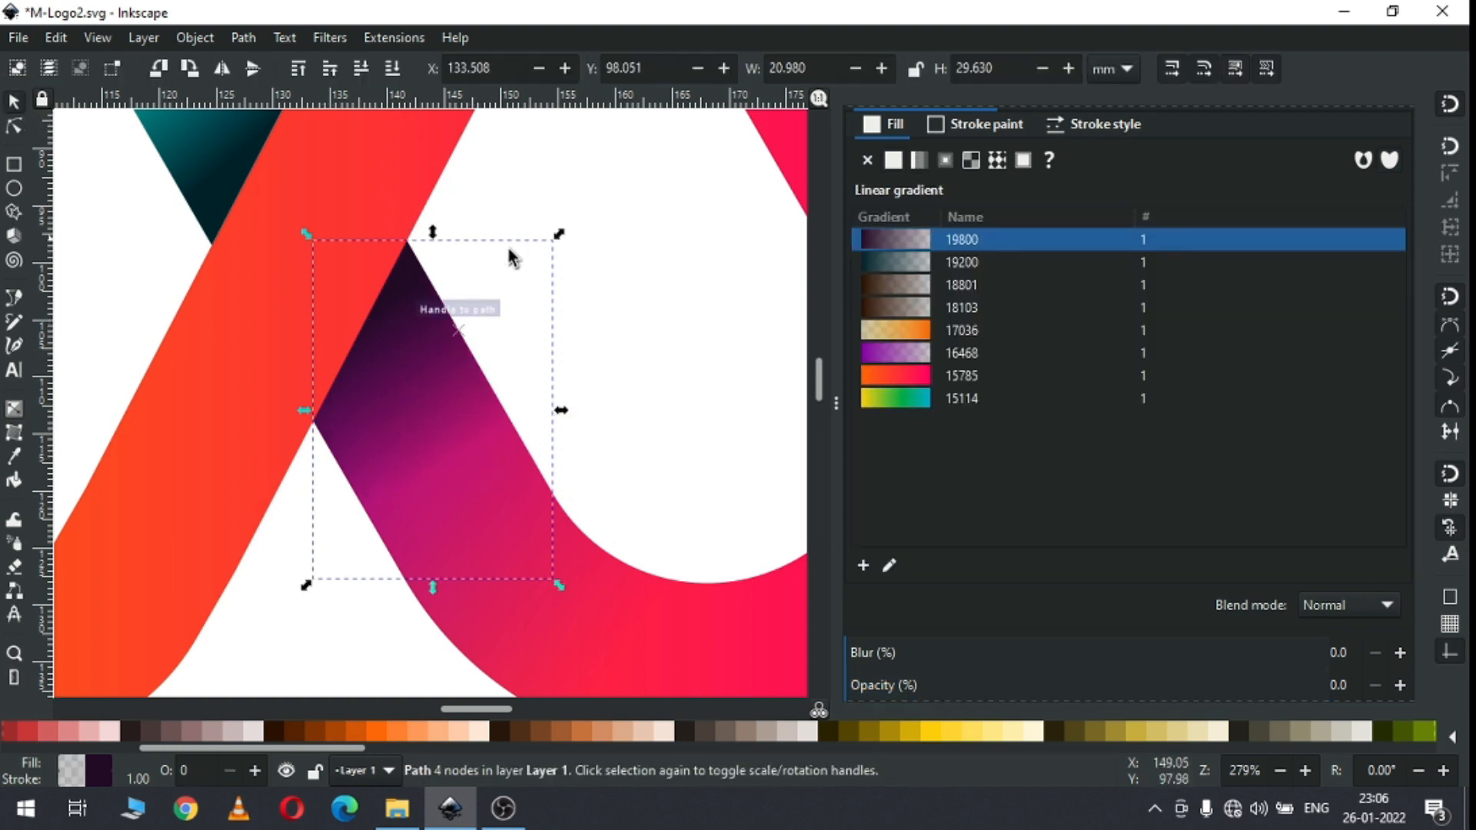
{"action": "left_click", "coordinate": [641, 309]}
Step: Examine the whole logo for how smoothly the shadow gradients blend at the crossings
{"action": "key", "text": "minus"}
{"action": "key", "text": "minus"}
{"action": "key", "text": "minus"}
{"action": "key", "text": "minus"}
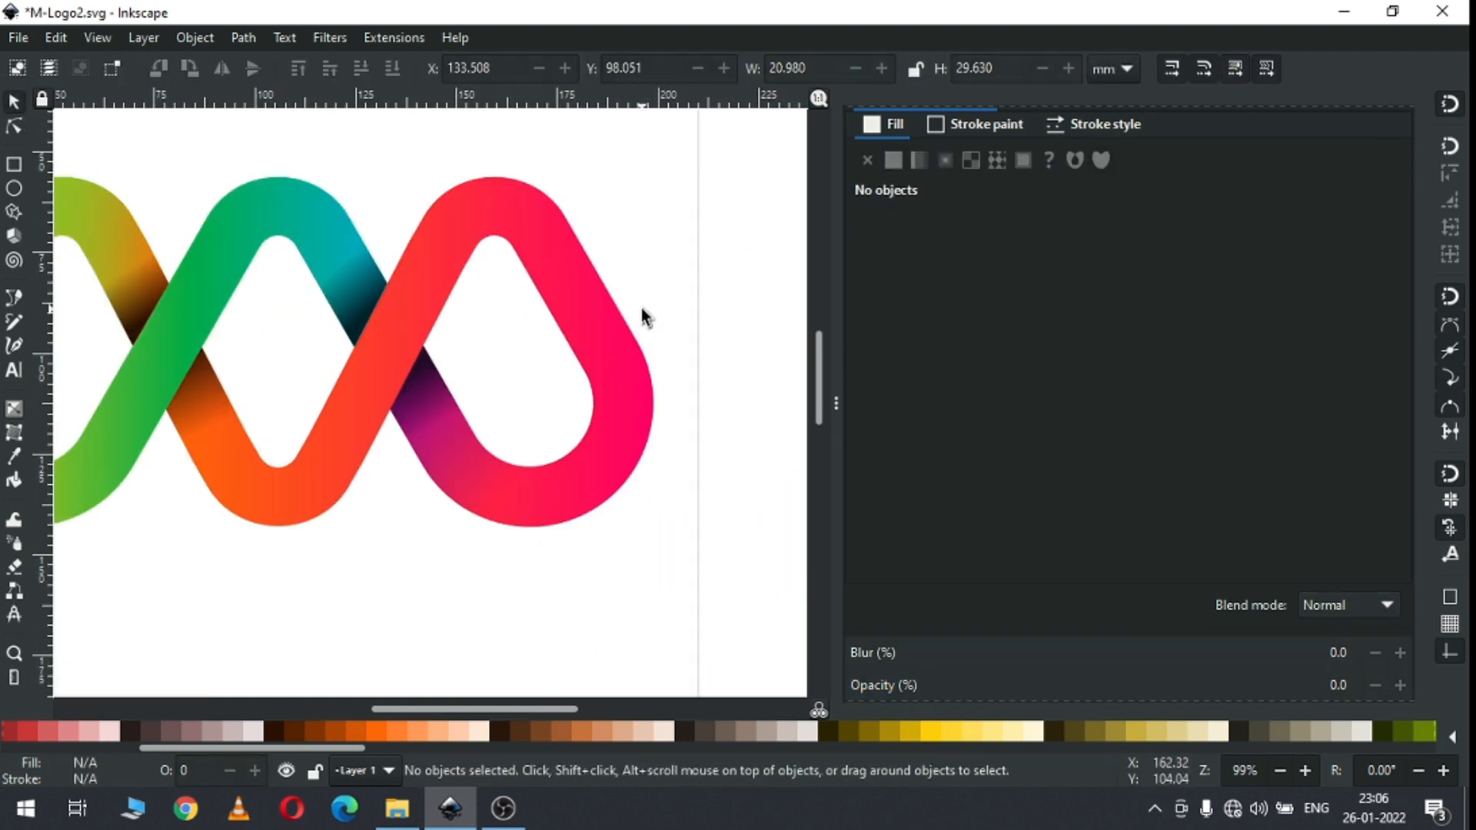
{"action": "key", "text": "minus"}
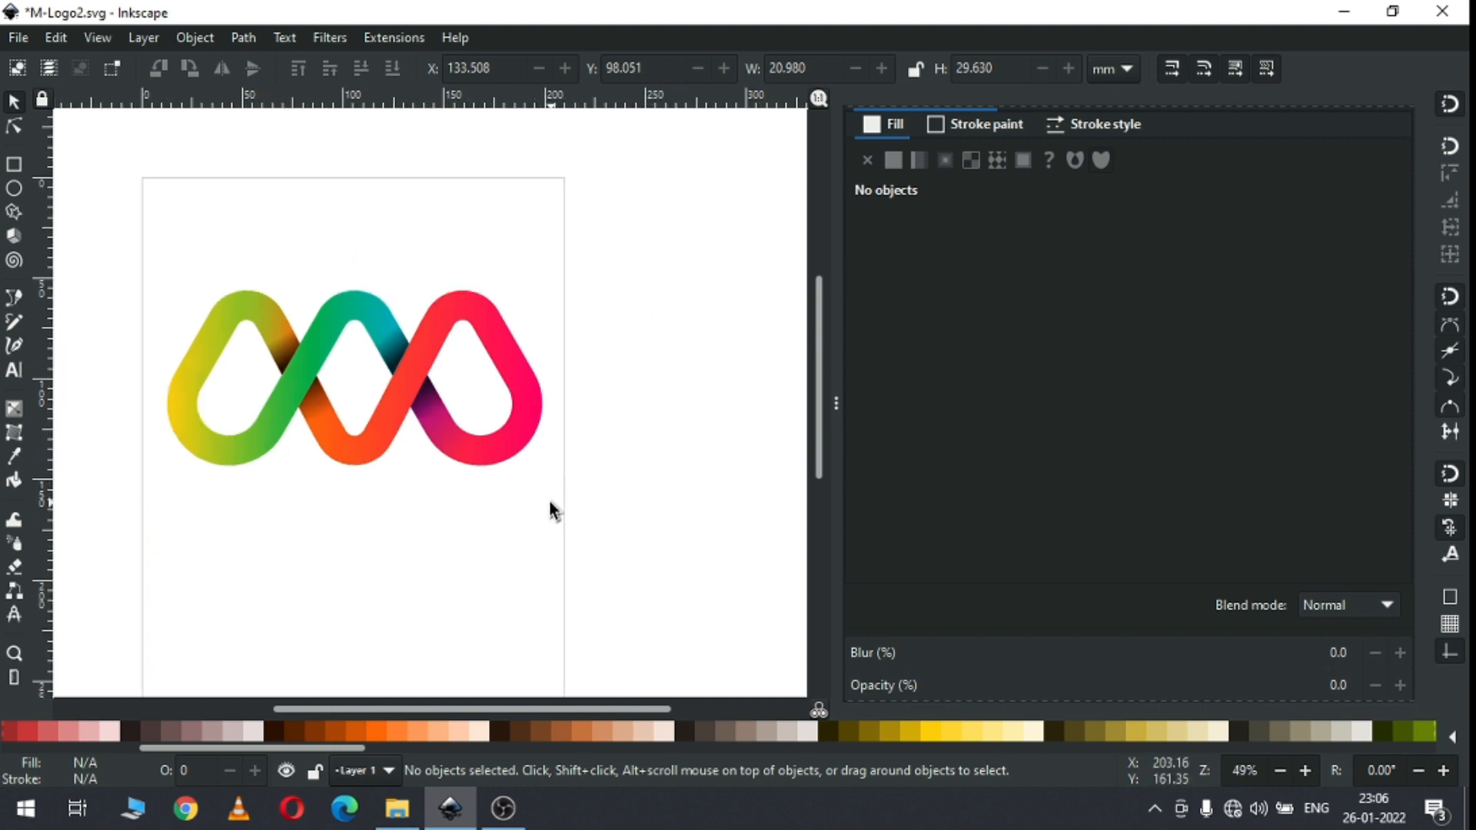
{"action": "key", "text": "z"}
{"action": "left_click_drag", "start_coordinate": [148, 276], "coordinate": [627, 508]}
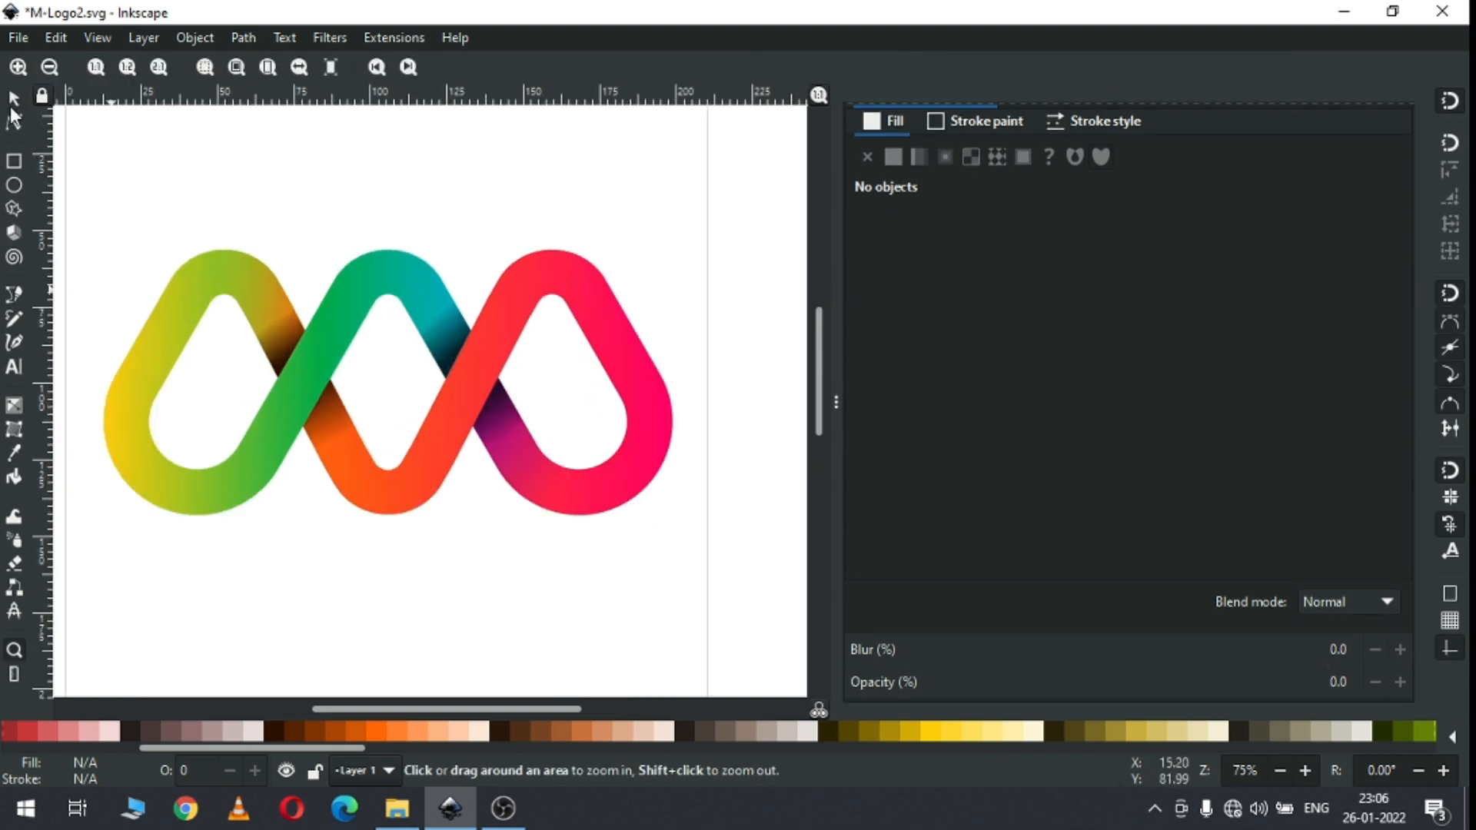
{"action": "left_click", "coordinate": [15, 100]}
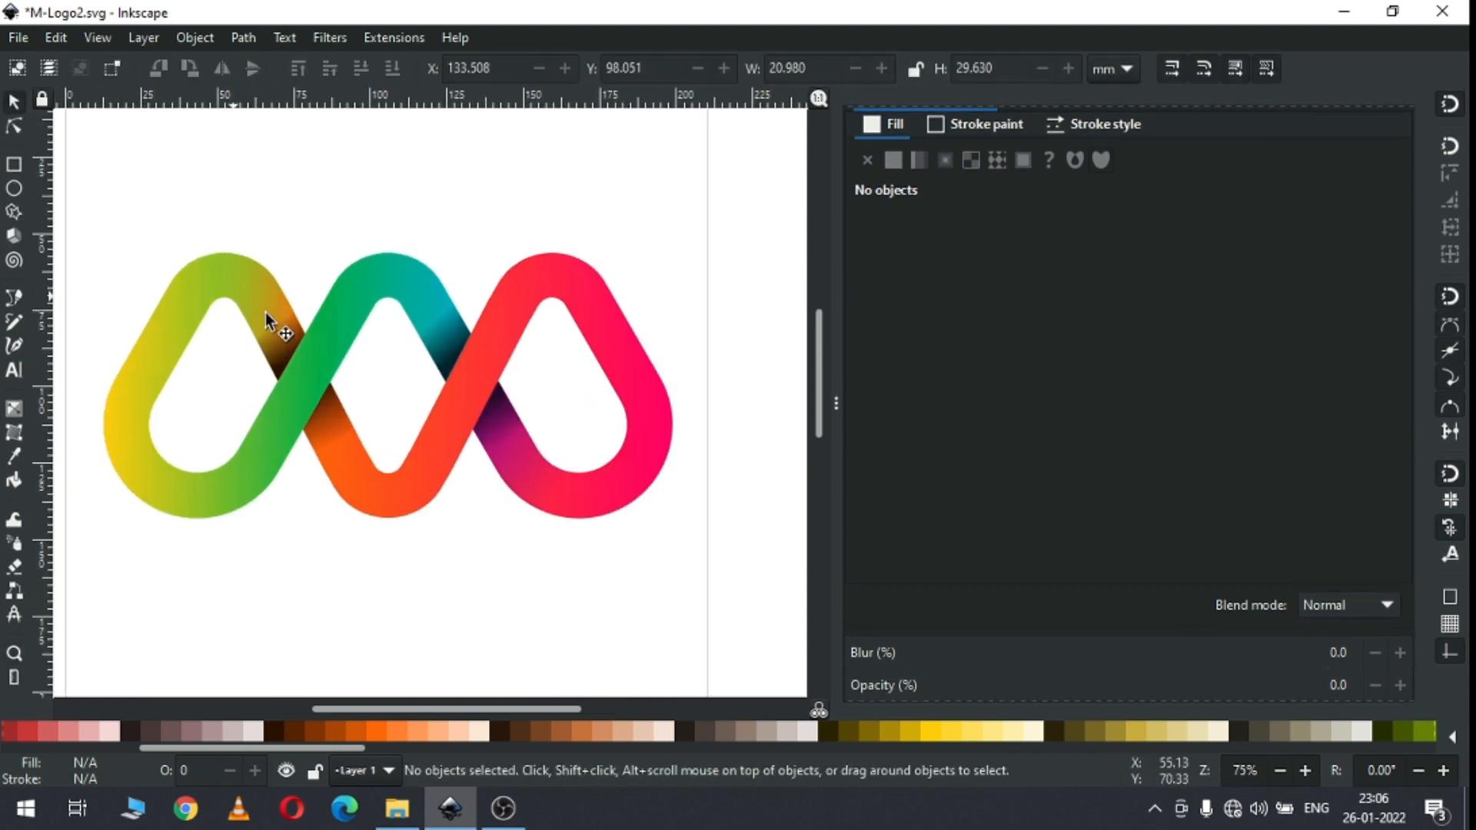
Step: Soften the upper brown connector's shadow by moving its gradient start handle further onto the green diagonal, then deselect
{"action": "left_click", "coordinate": [290, 352]}
{"action": "left_click", "coordinate": [884, 568]}
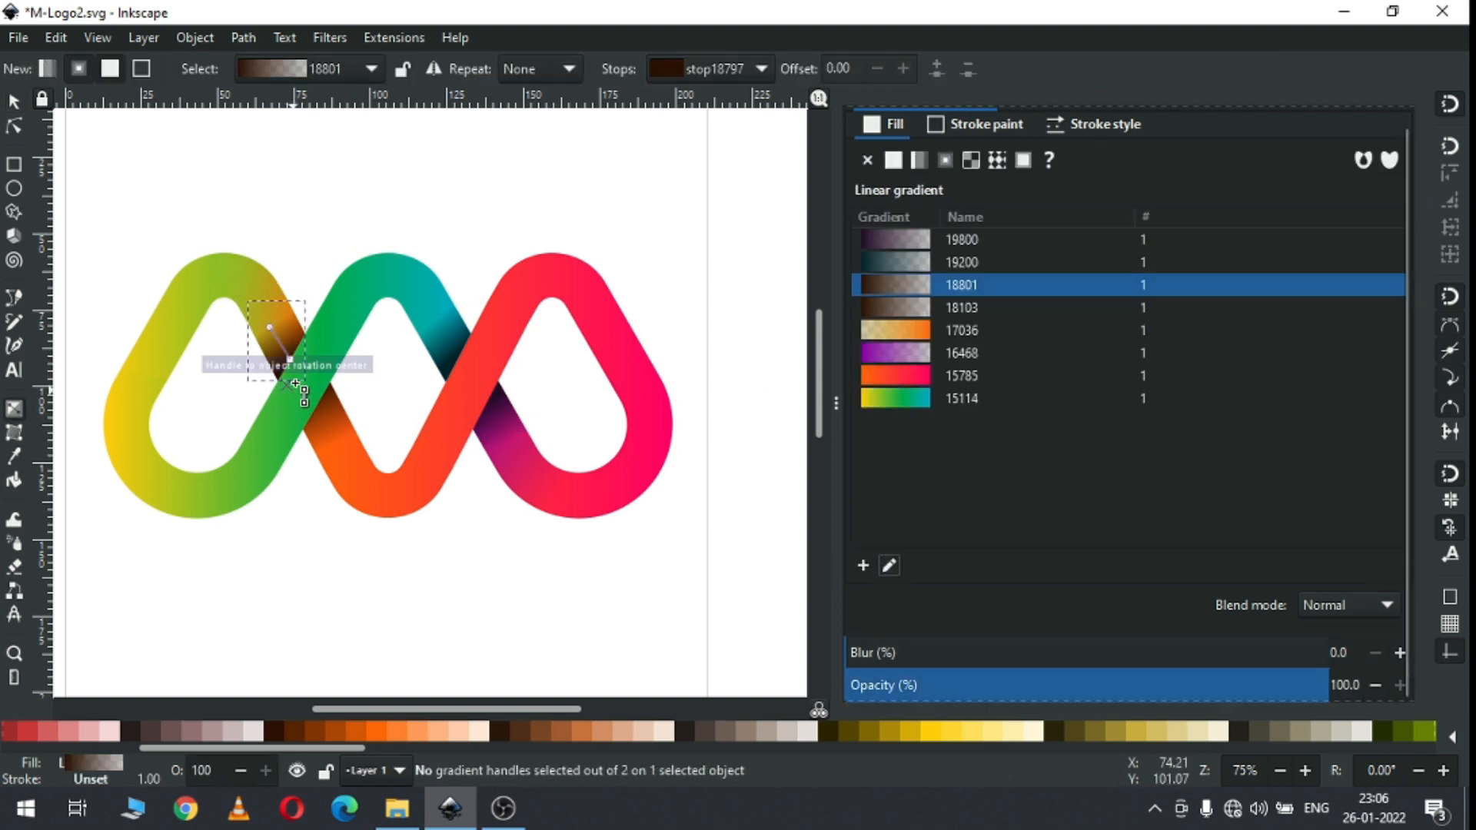
{"action": "key", "text": "z"}
{"action": "left_click_drag", "start_coordinate": [341, 263], "coordinate": [230, 455]}
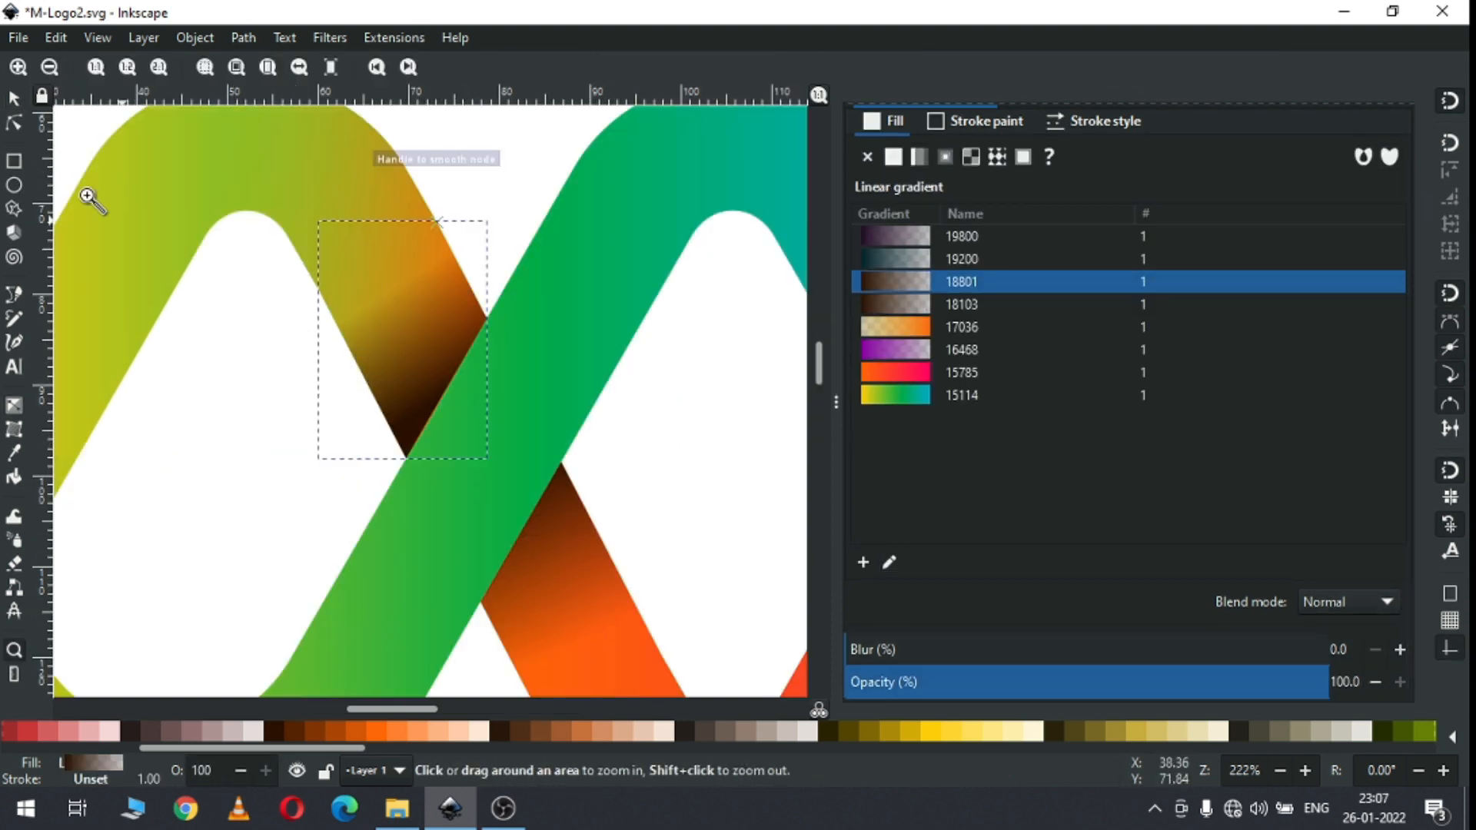
{"action": "left_click", "coordinate": [14, 100]}
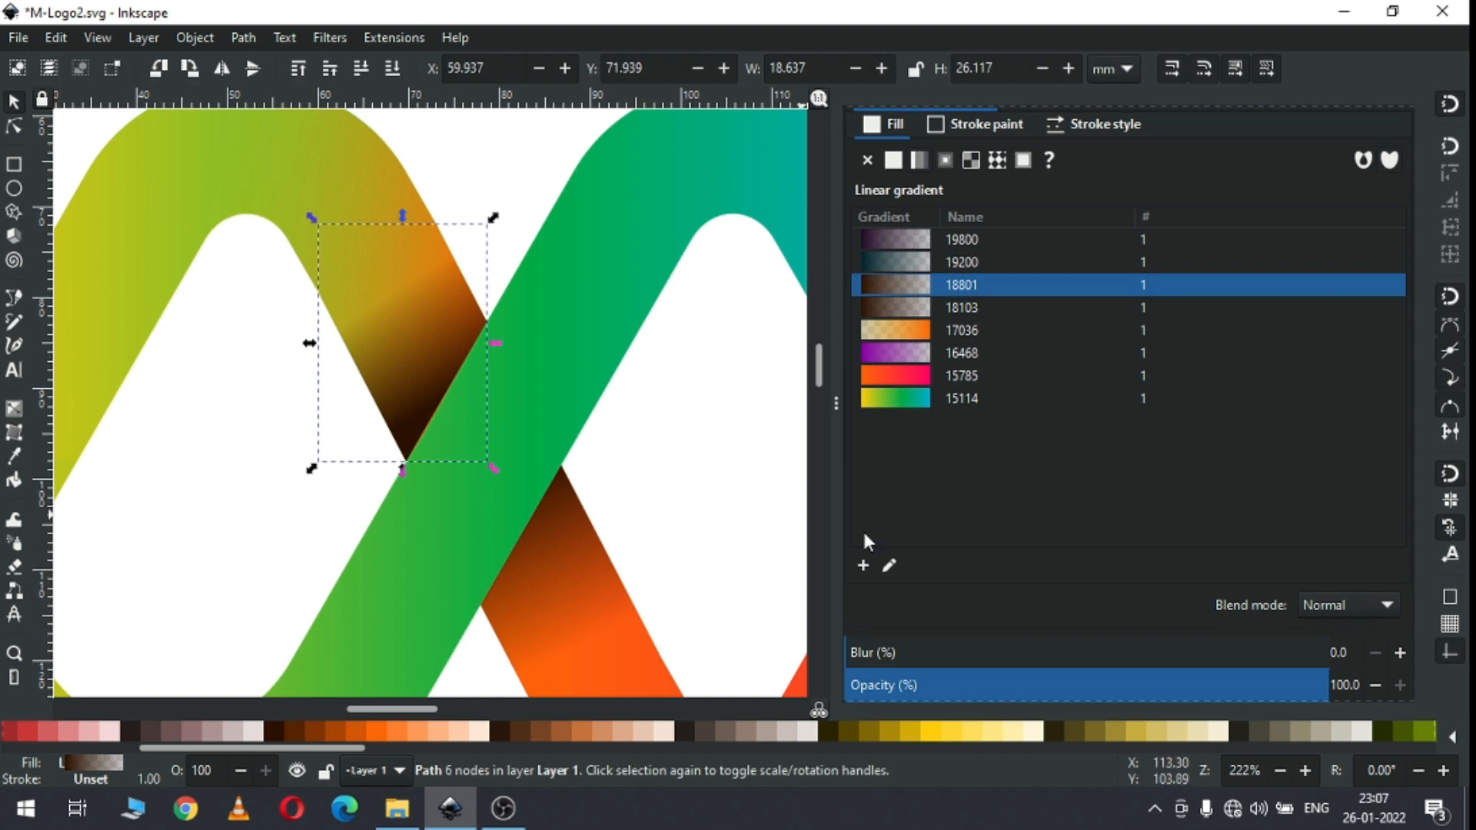
{"action": "left_click", "coordinate": [889, 566]}
{"action": "left_click_drag", "start_coordinate": [444, 397], "coordinate": [481, 440]}
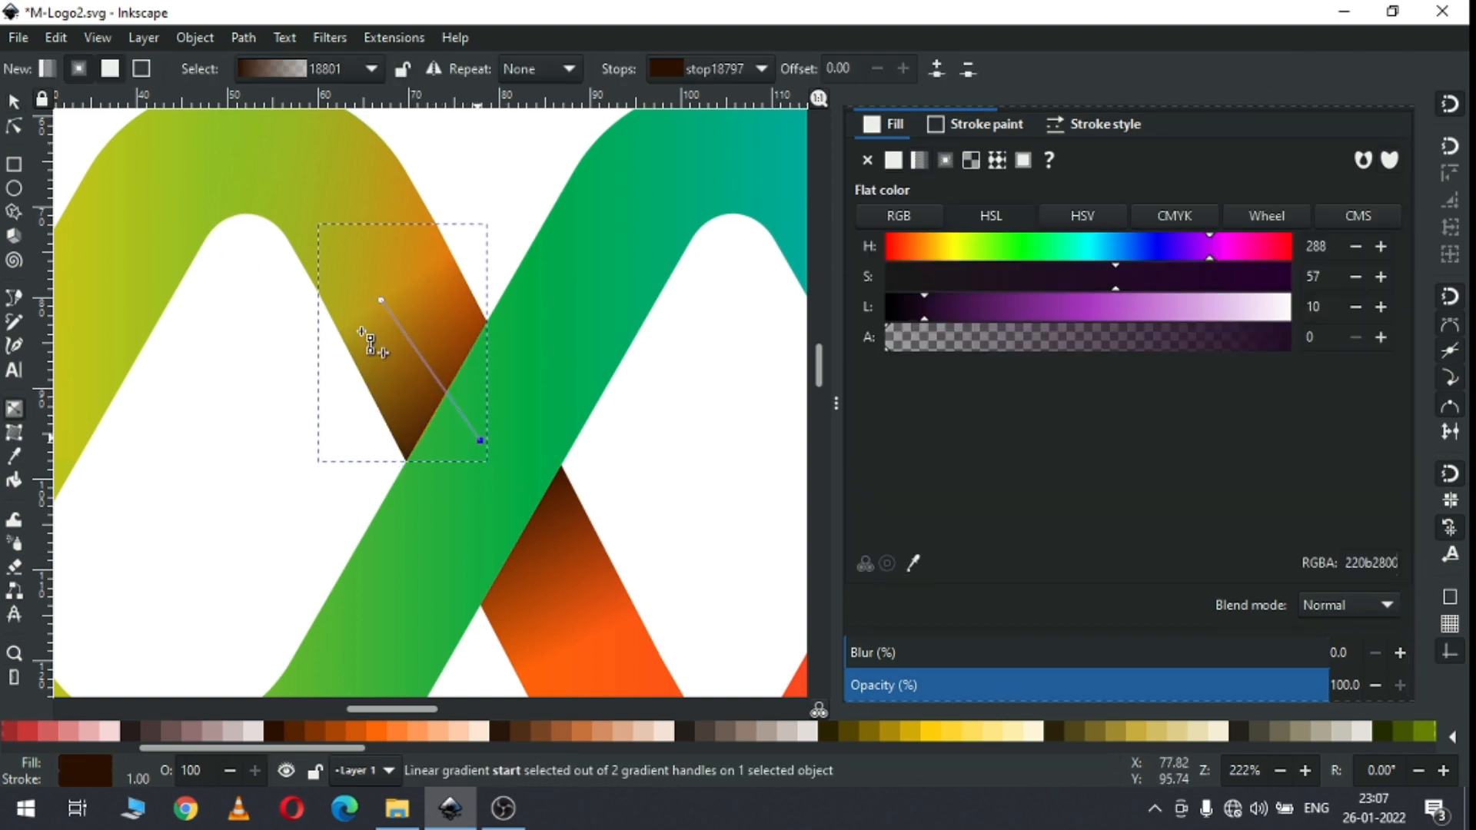
{"action": "left_click", "coordinate": [14, 100]}
{"action": "left_click", "coordinate": [737, 424]}
Step: Bring the complete logo into view and save the document
{"action": "key", "text": "minus"}
{"action": "key", "text": "minus"}
{"action": "key", "text": "minus"}
{"action": "key", "text": "minus"}
{"action": "key", "text": "minus"}
{"action": "key", "text": "z"}
{"action": "left_click_drag", "start_coordinate": [274, 277], "coordinate": [699, 547]}
{"action": "key", "text": "ctrl+s"}
{"action": "key", "text": "ctrl+s"}
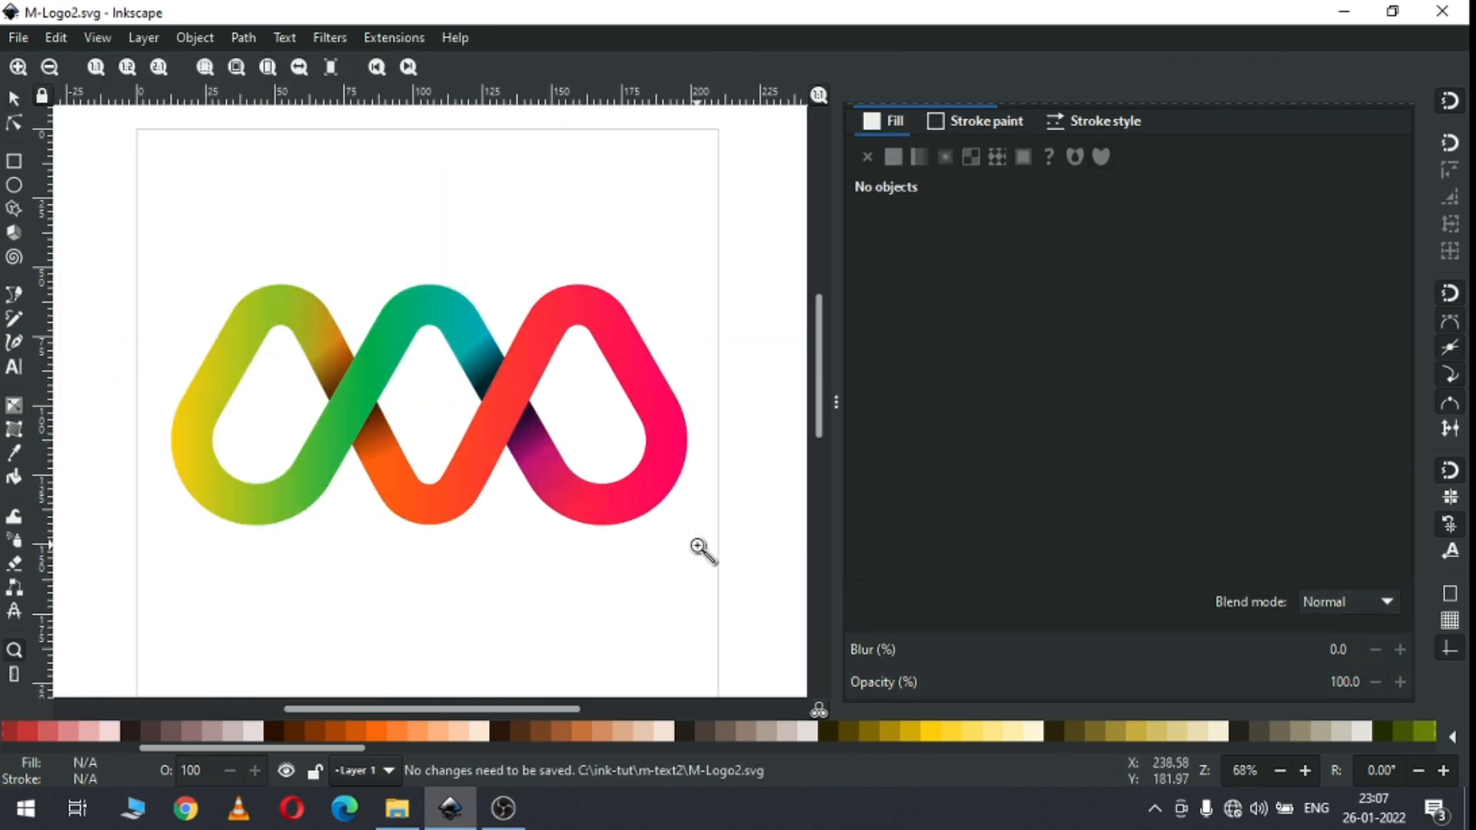